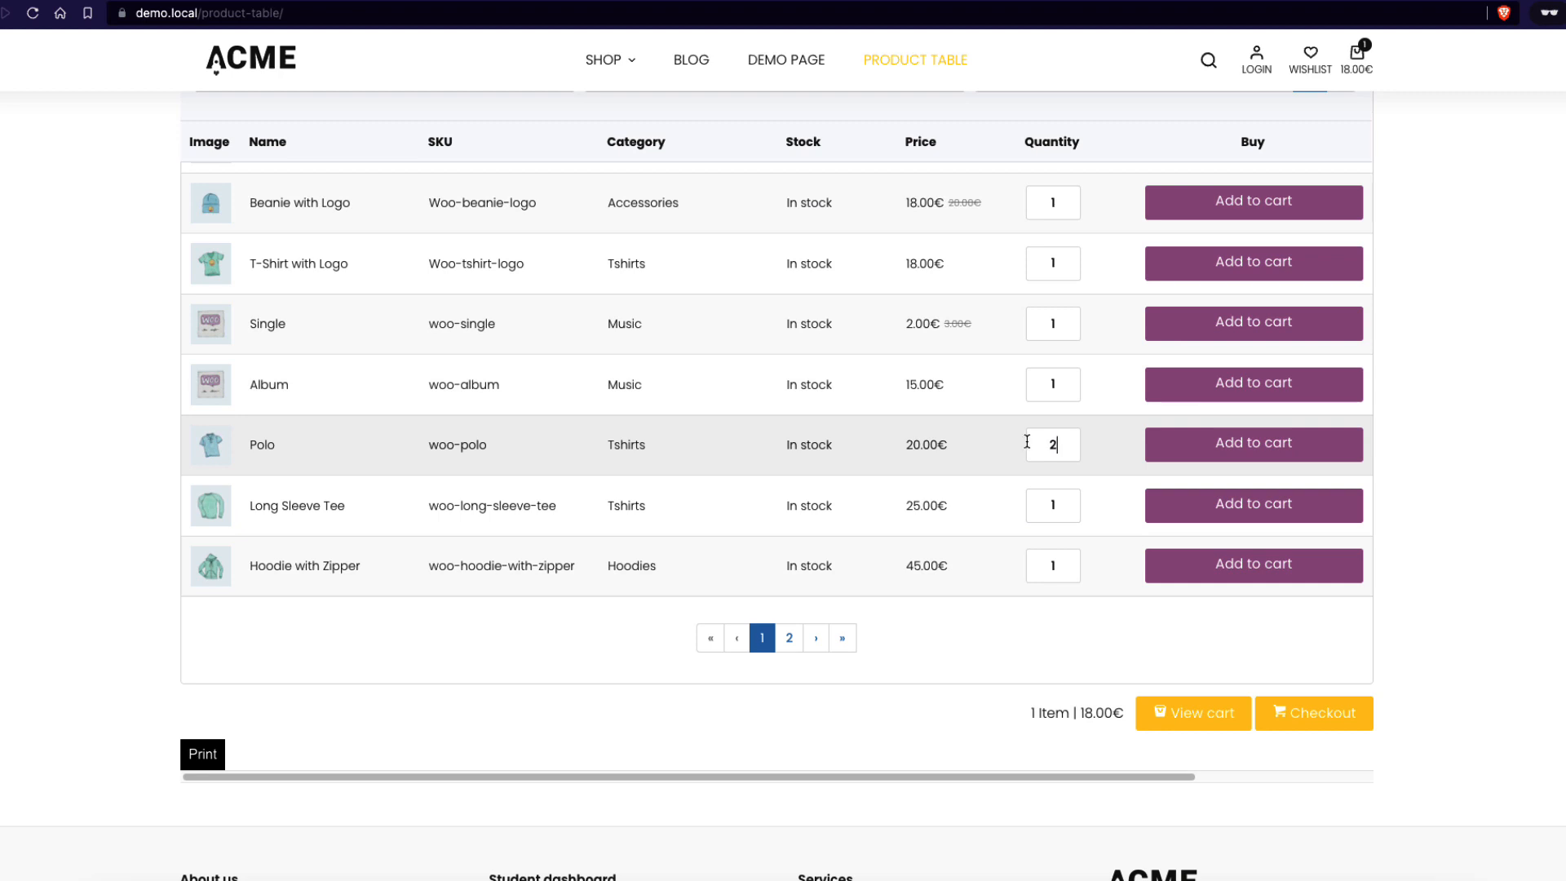
Add the two Polo shirts to the cart and close the shopping cart.
click(1240, 447)
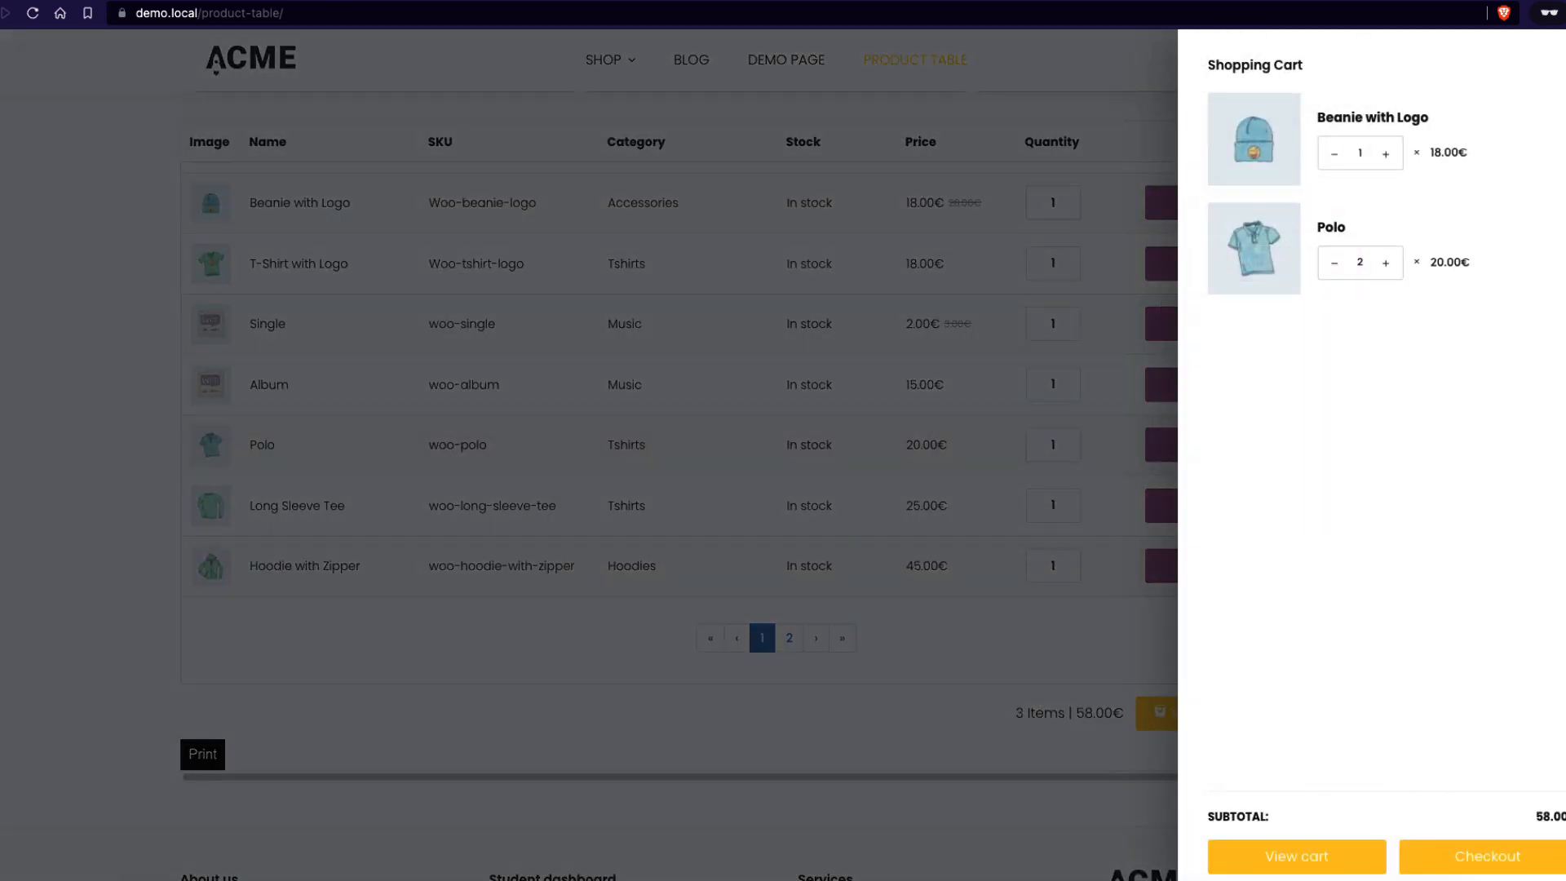
click(897, 545)
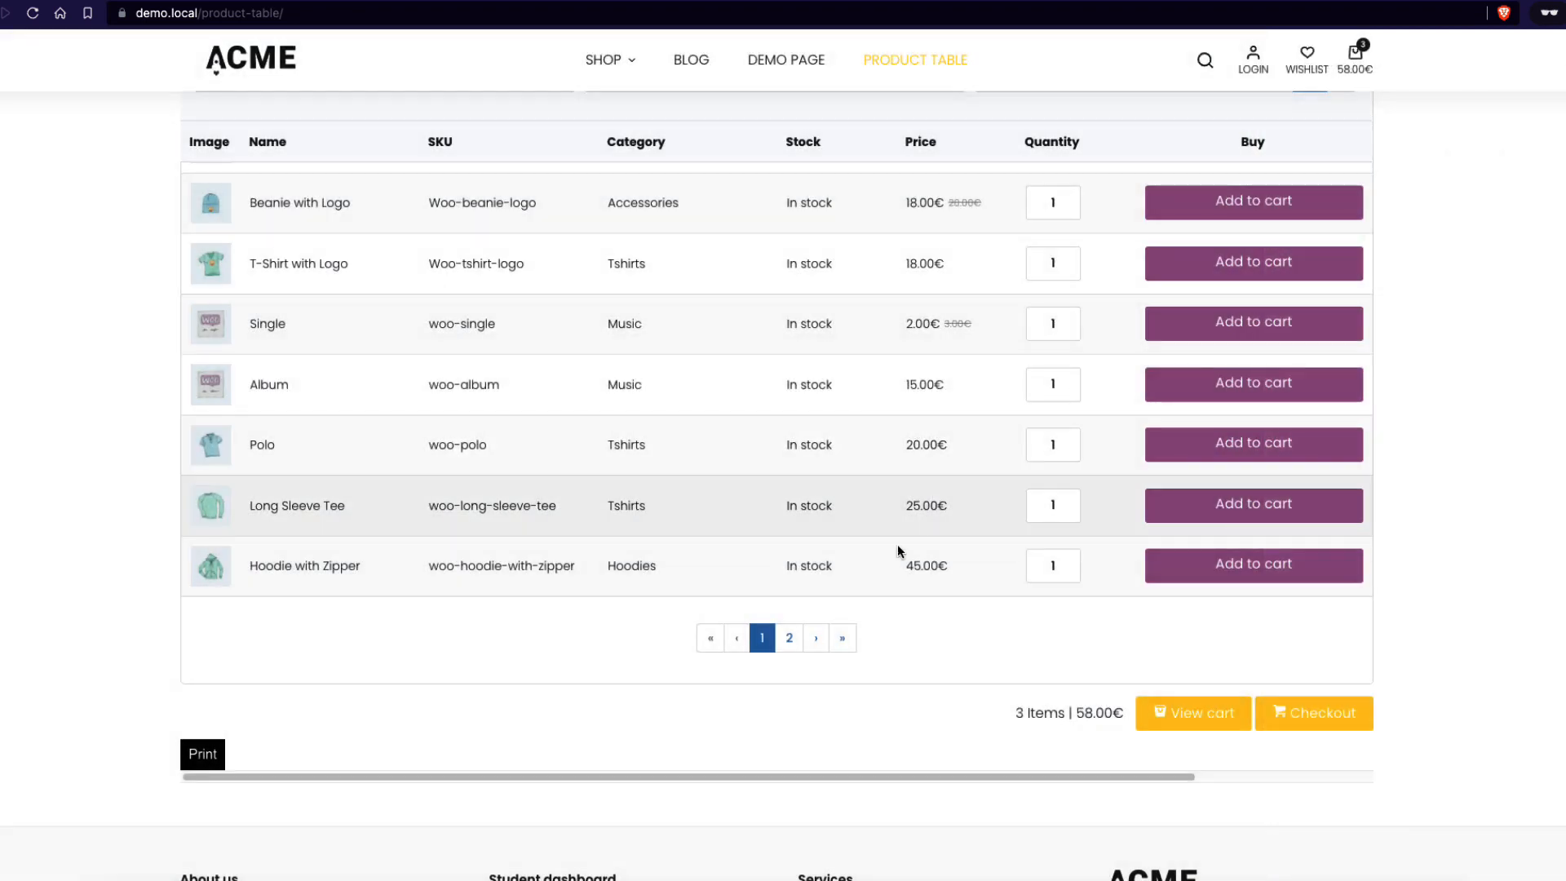
Go to page 2 of the product table and set the Hoodie's color to Red and its logo option to No.
click(789, 641)
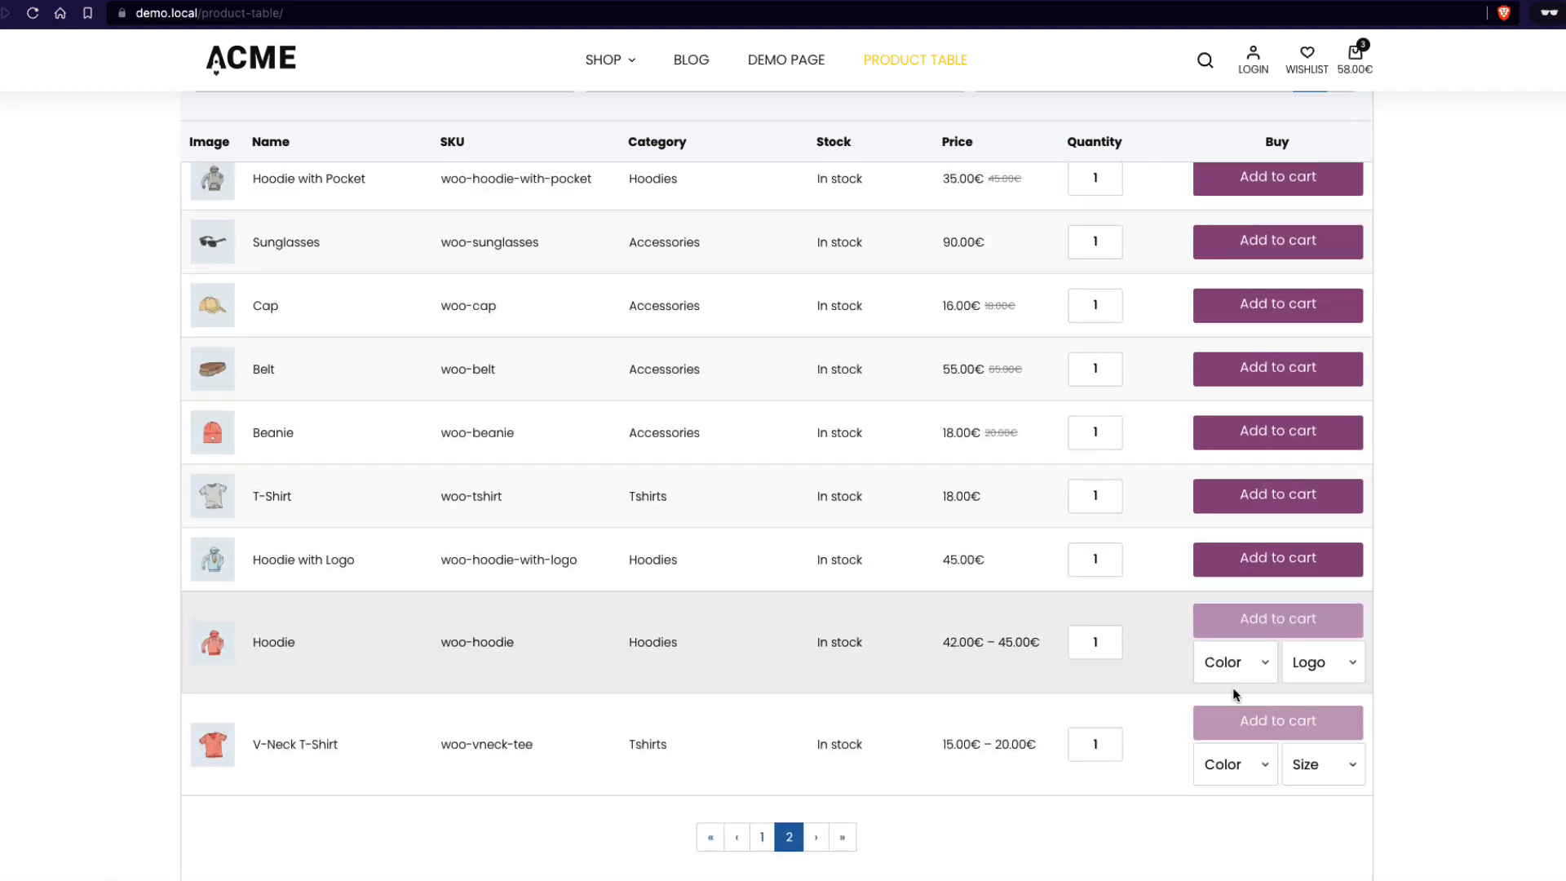
click(1235, 664)
click(1224, 691)
click(1312, 672)
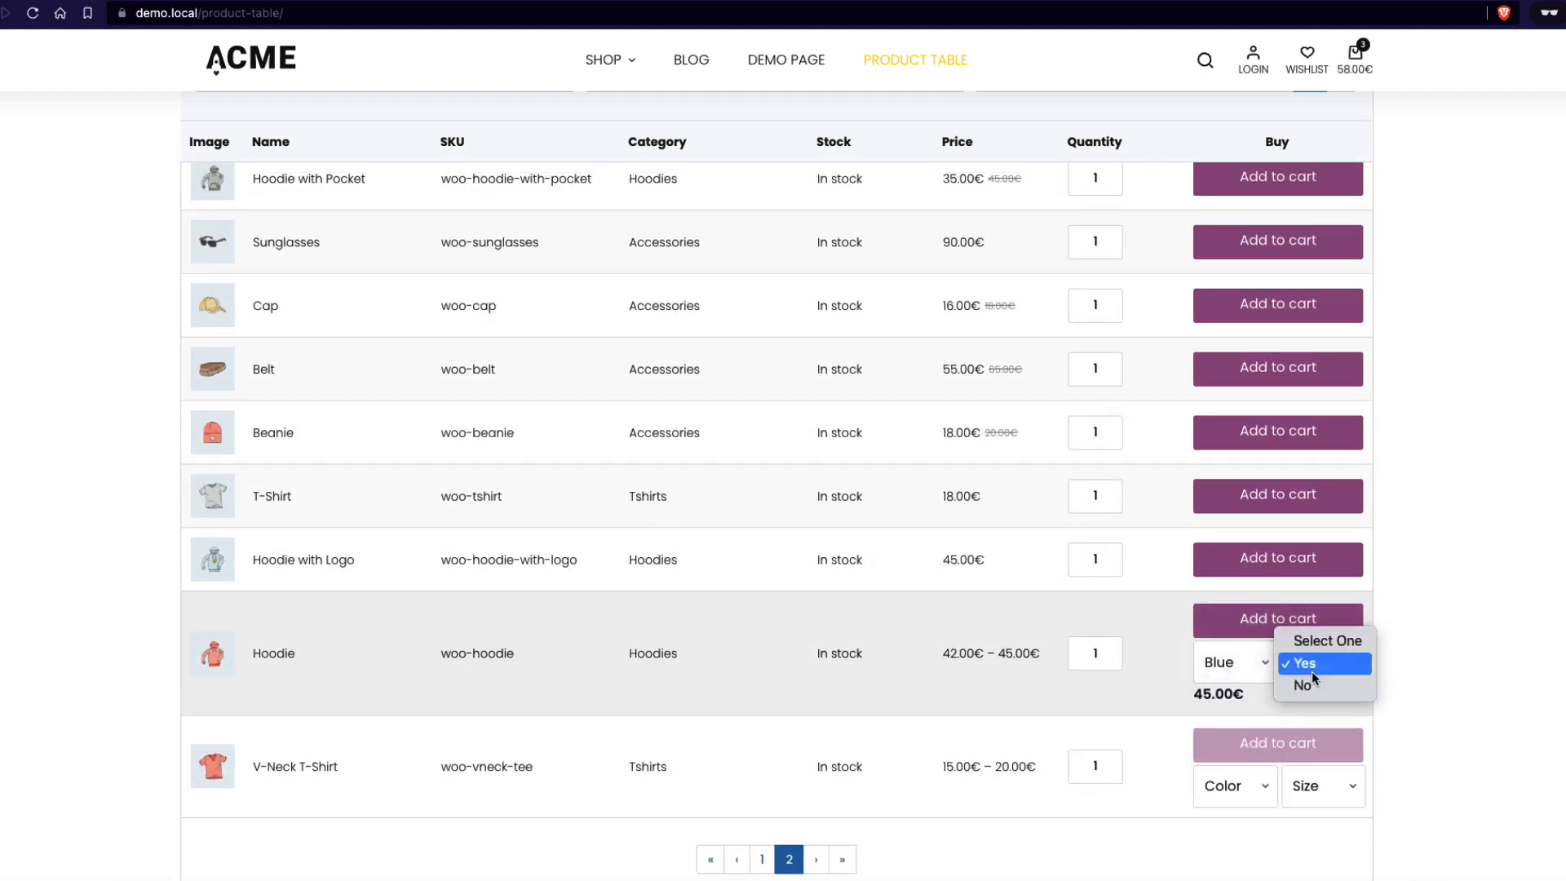
click(1309, 687)
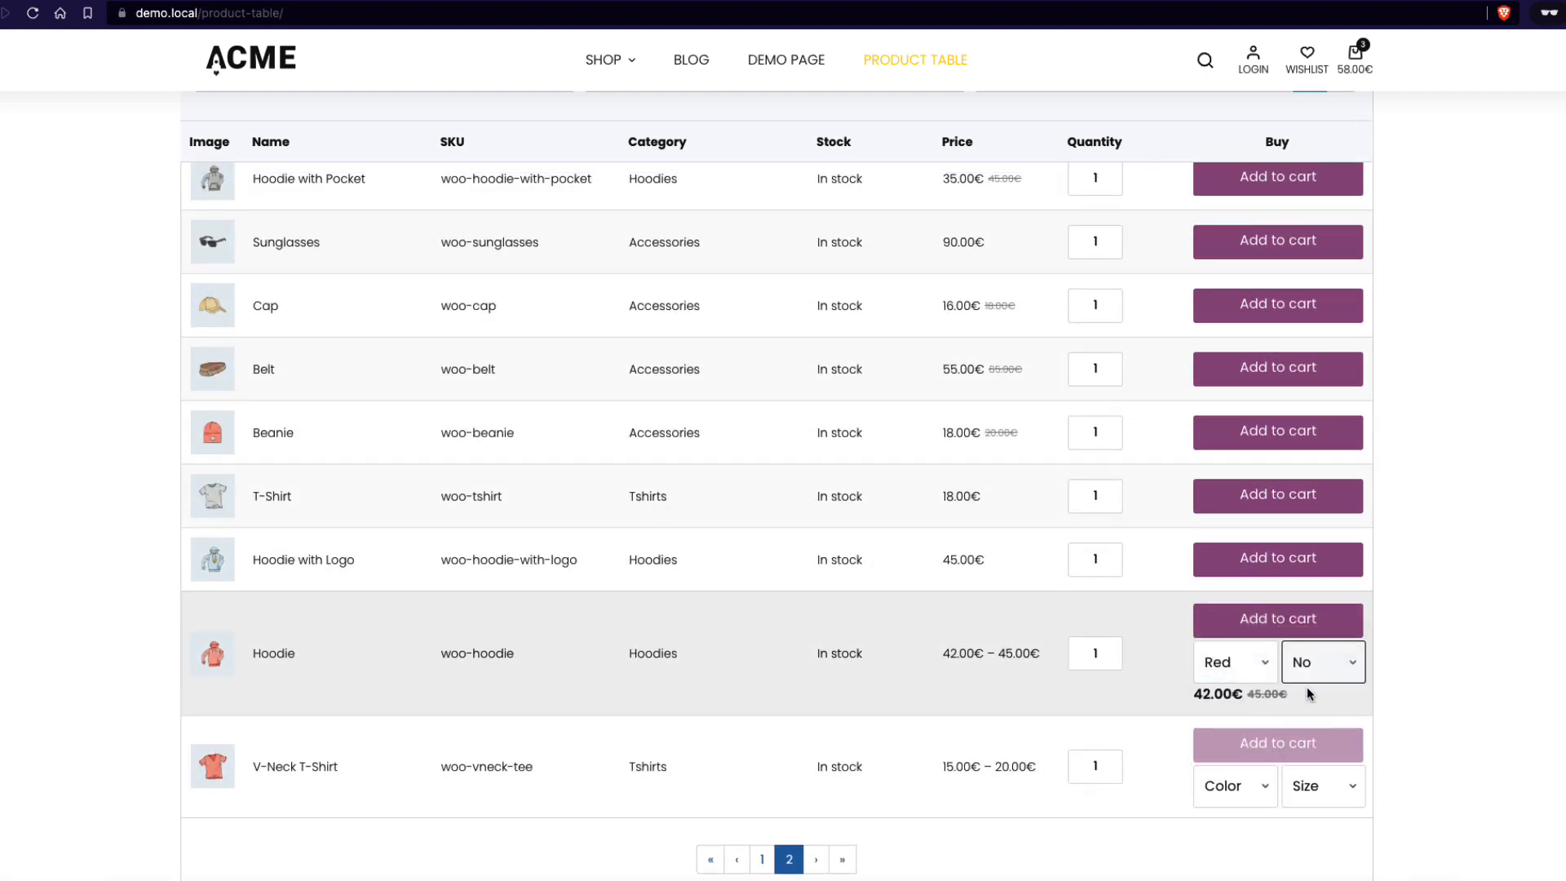
Set the Hoodie's quantity to 2, add it to the cart, and close the shopping cart.
drag(1101, 657, 1050, 653)
text(2)
click(1261, 617)
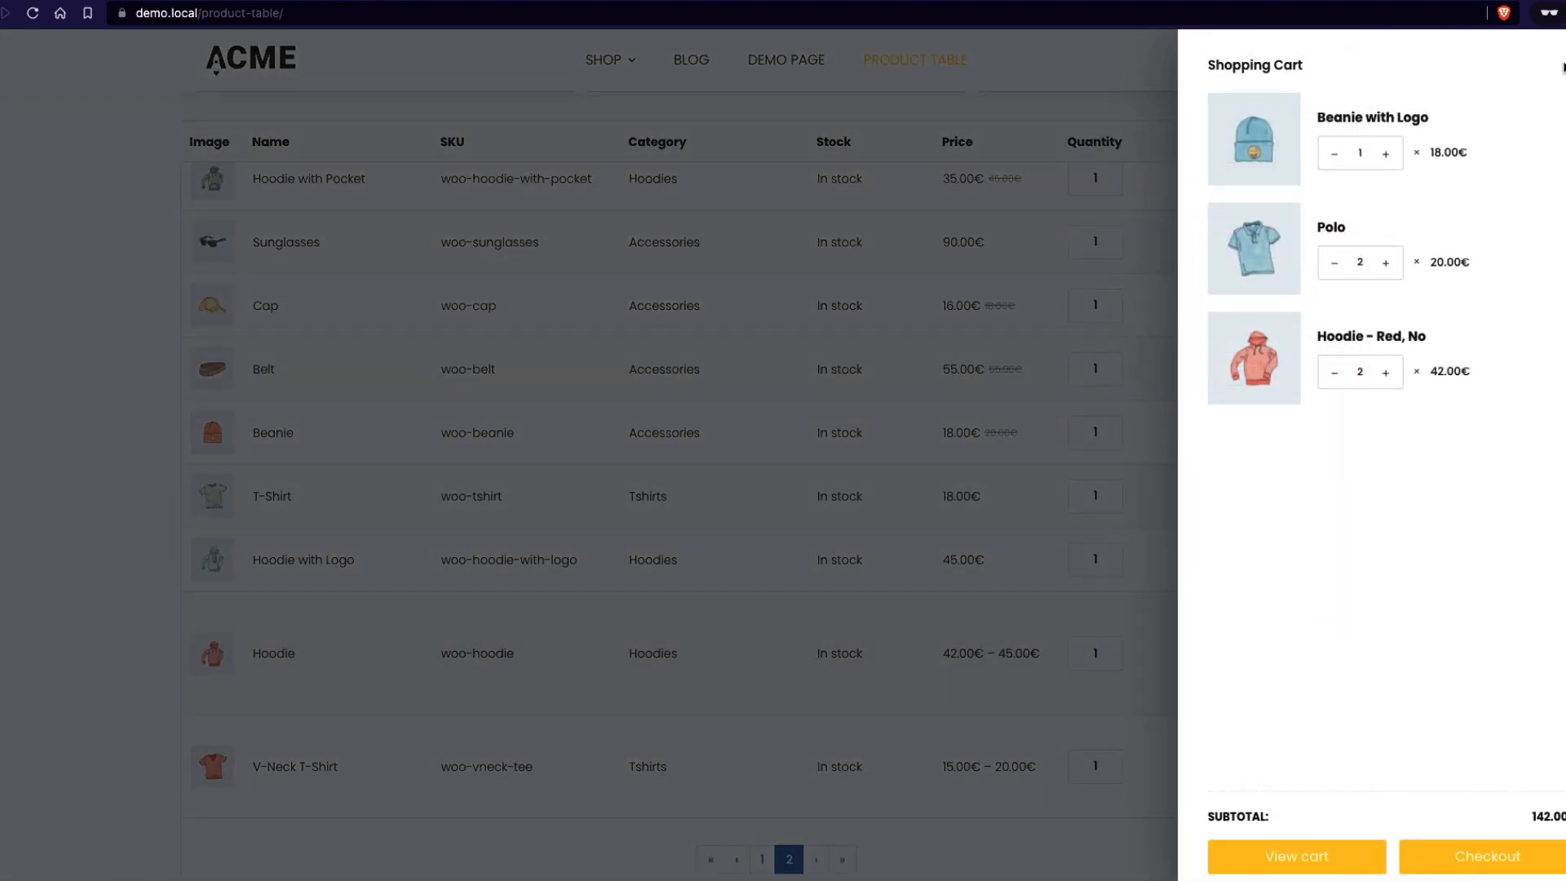
click(1563, 67)
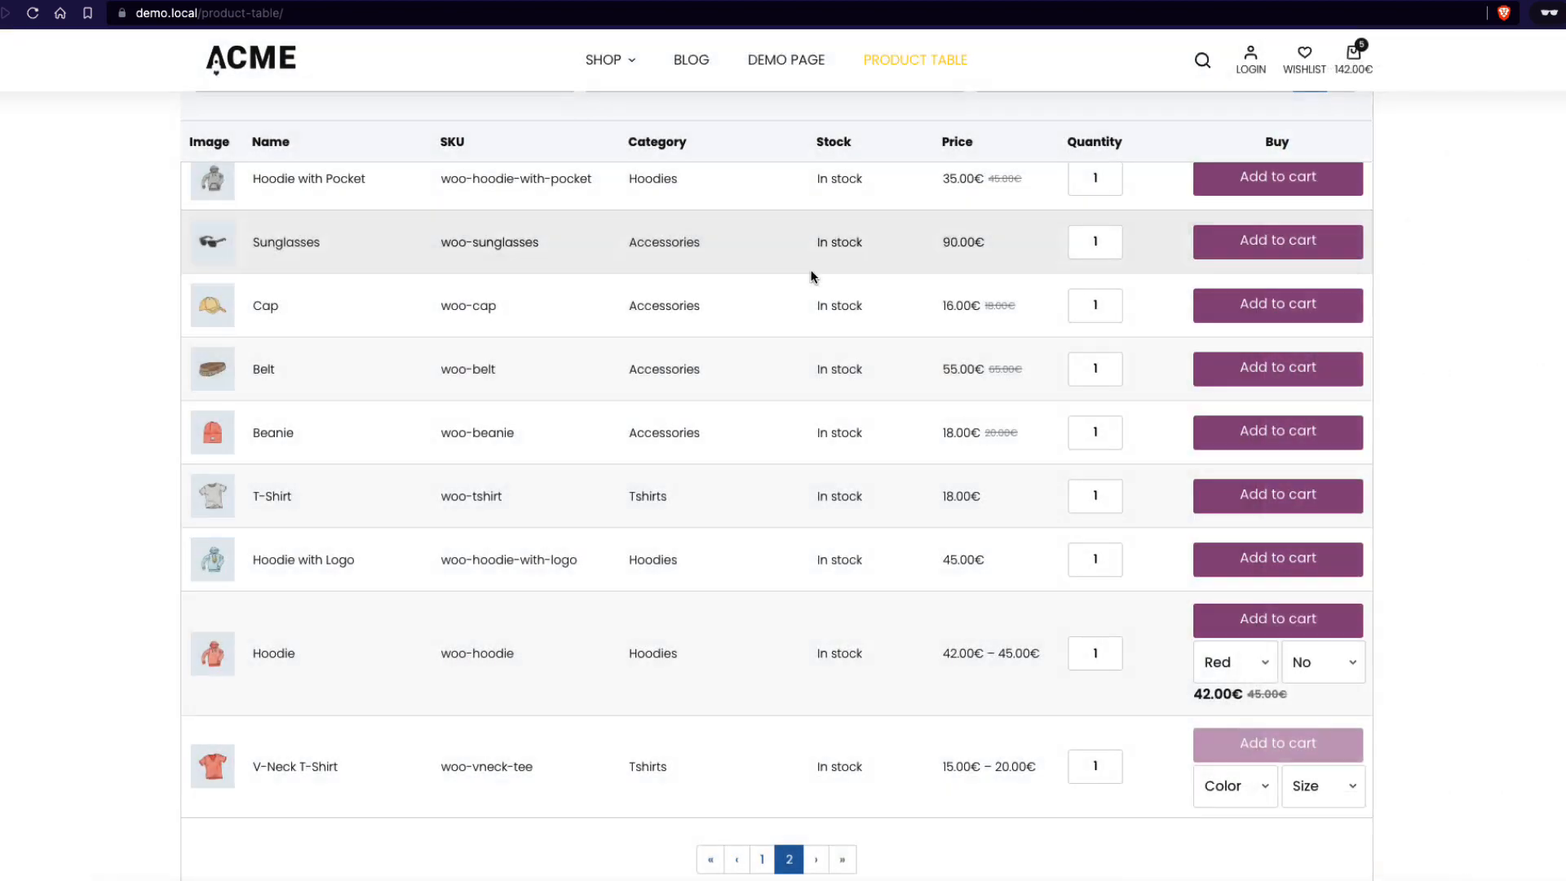
Filter the product table by the price range 18.00€ – 45.00€ and try the category filter.
scroll(829, 349, up, 3)
click(372, 280)
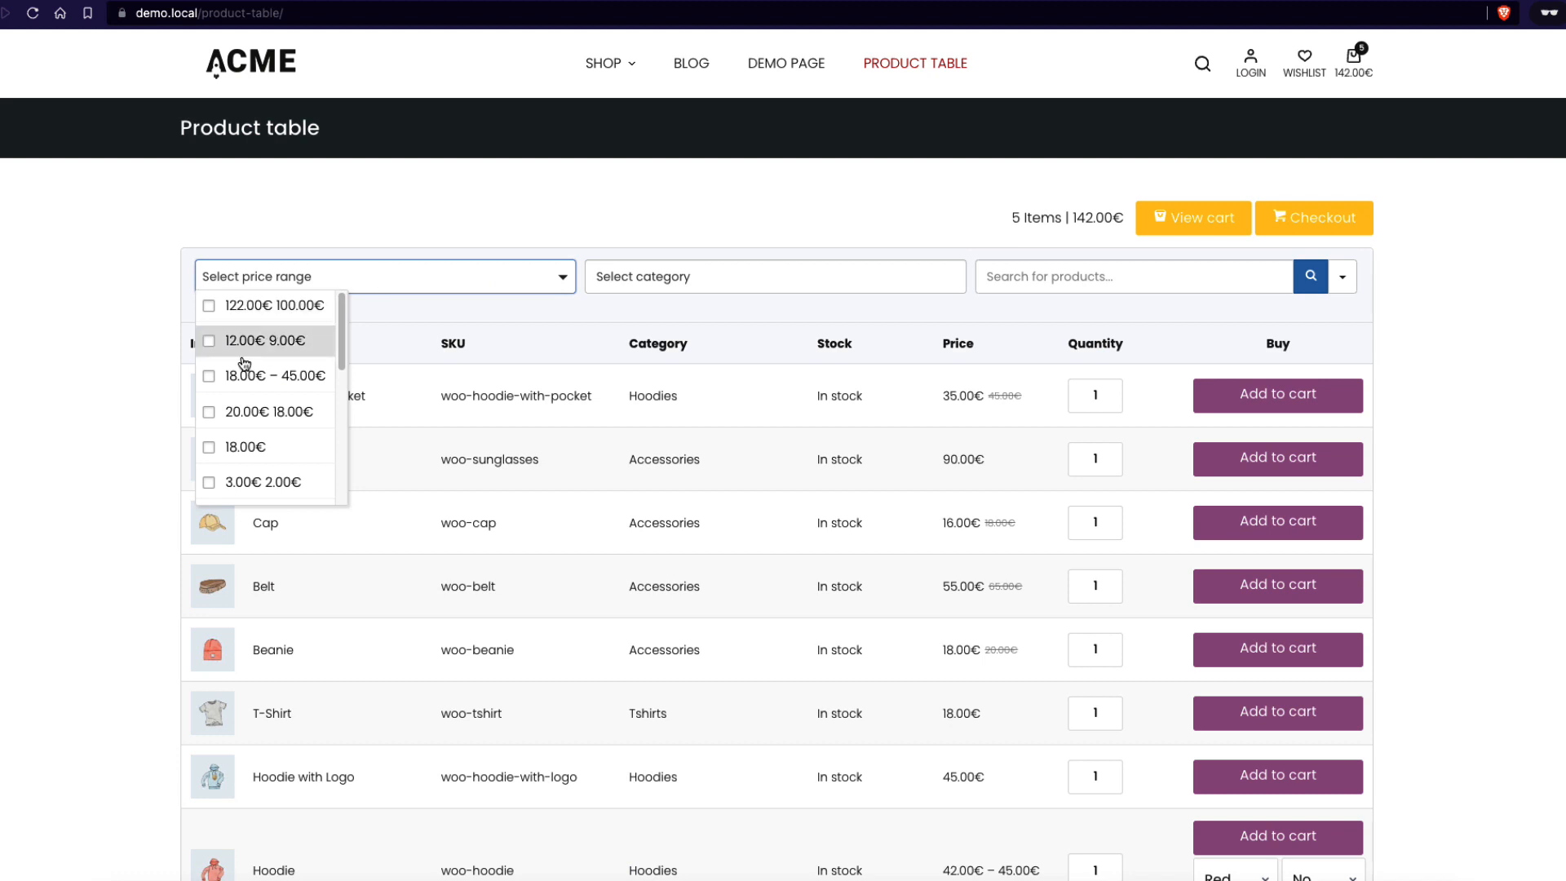
click(209, 375)
click(700, 276)
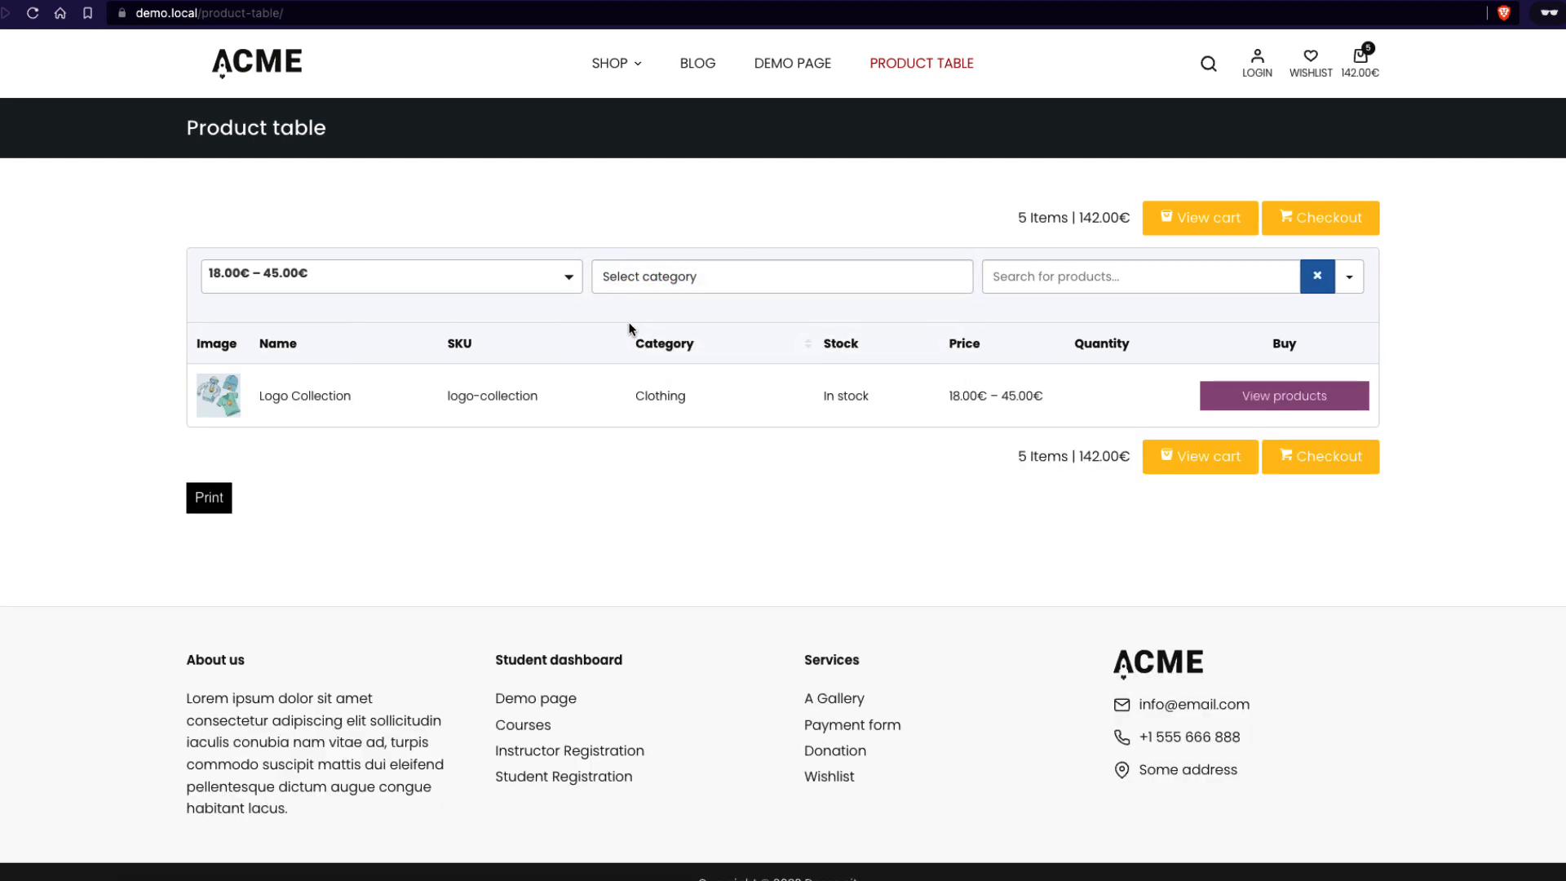
click(674, 281)
click(633, 315)
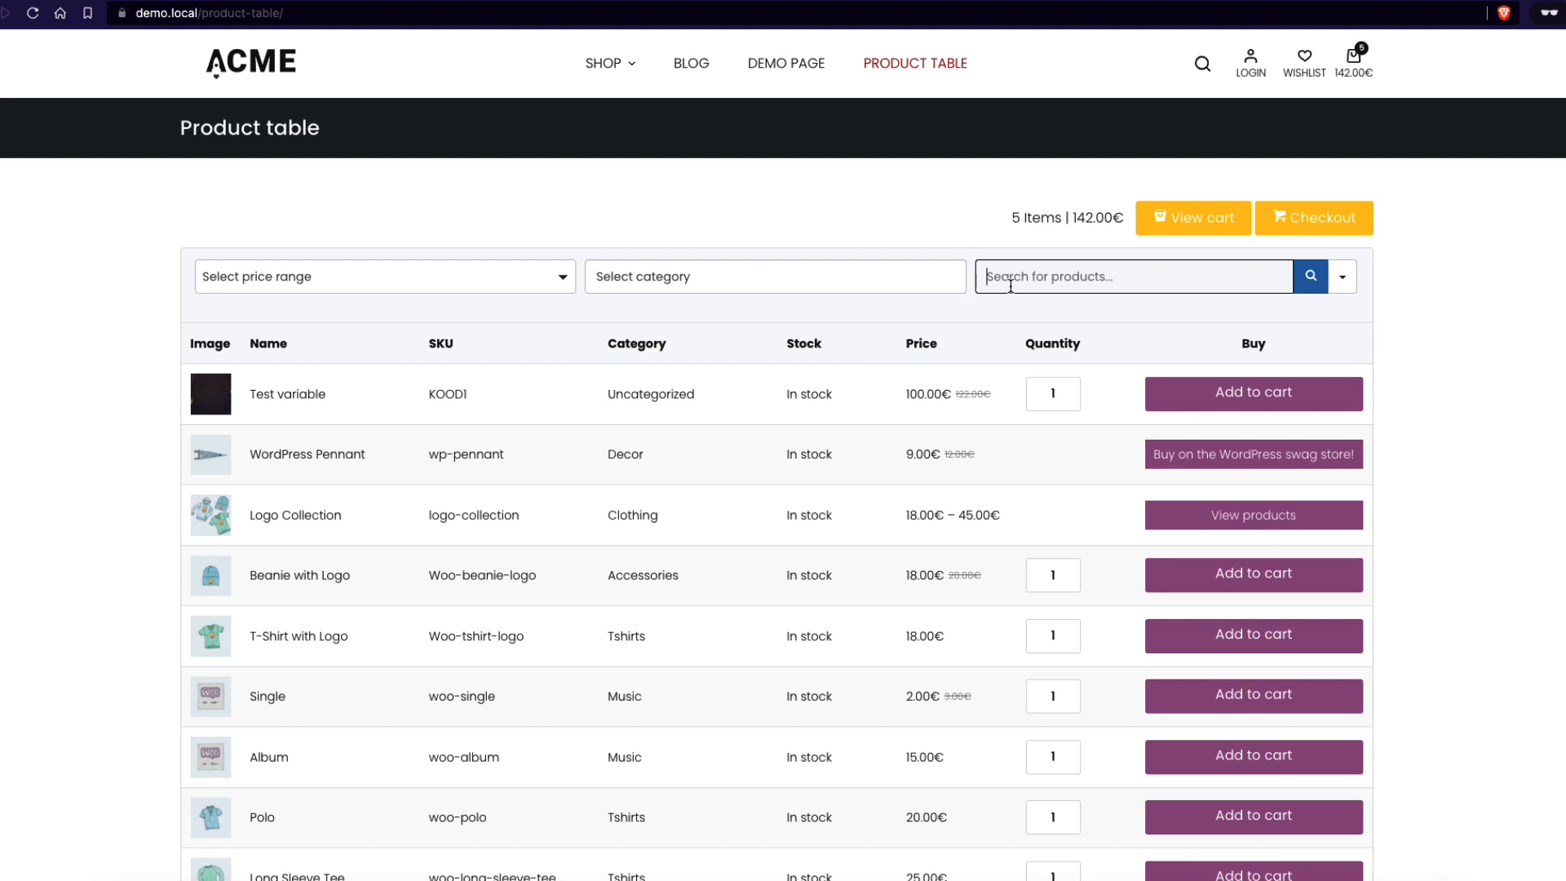
Search the product table for "single" and preview the filtered table's printout, cancelling without printing.
text(single)
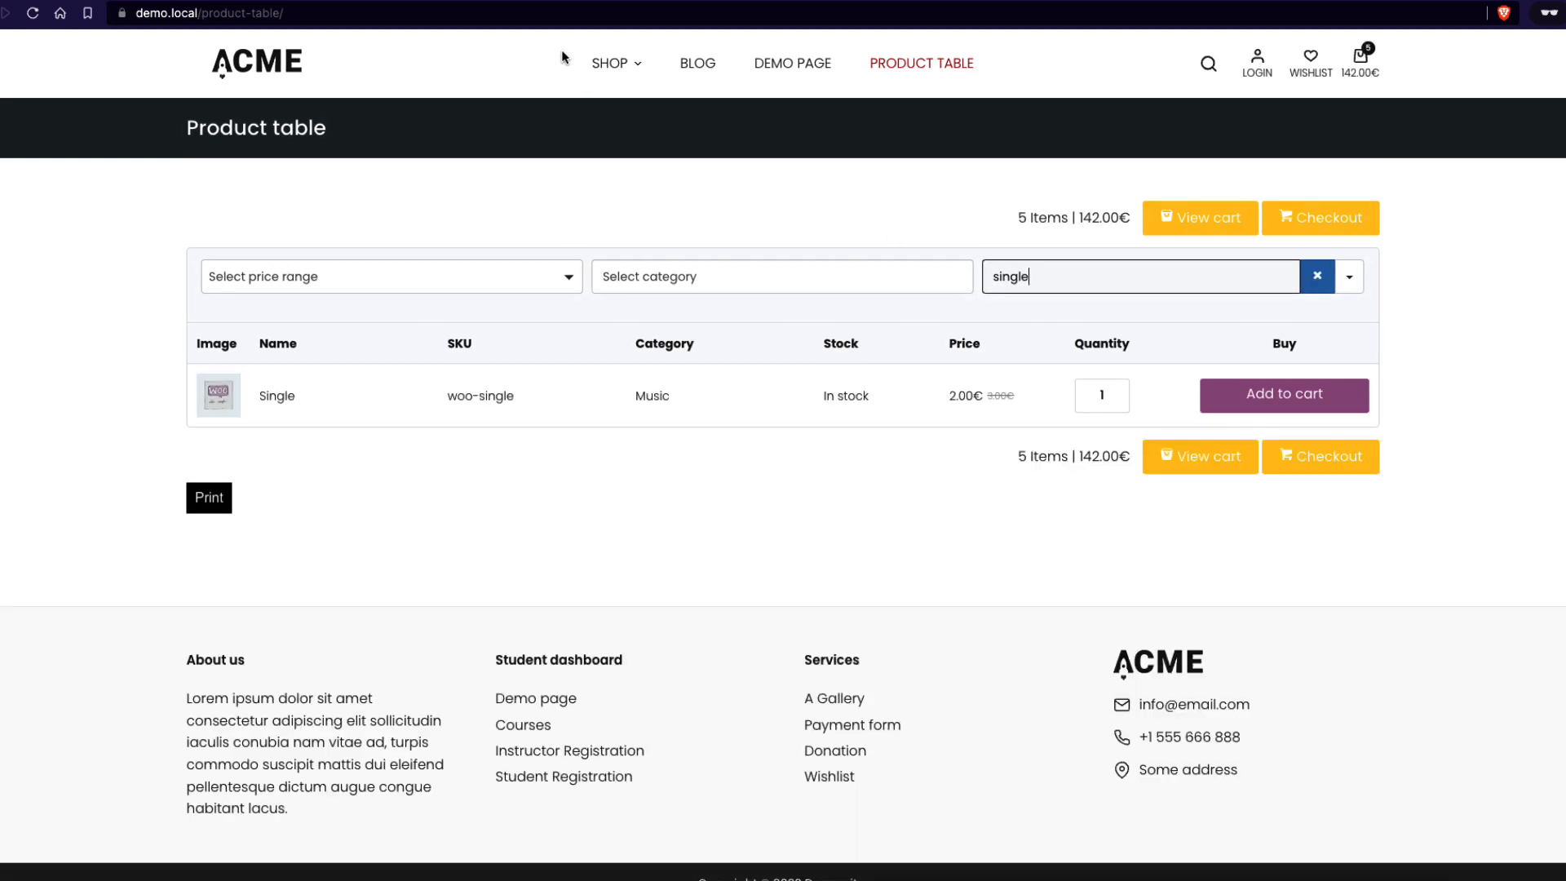
click(697, 598)
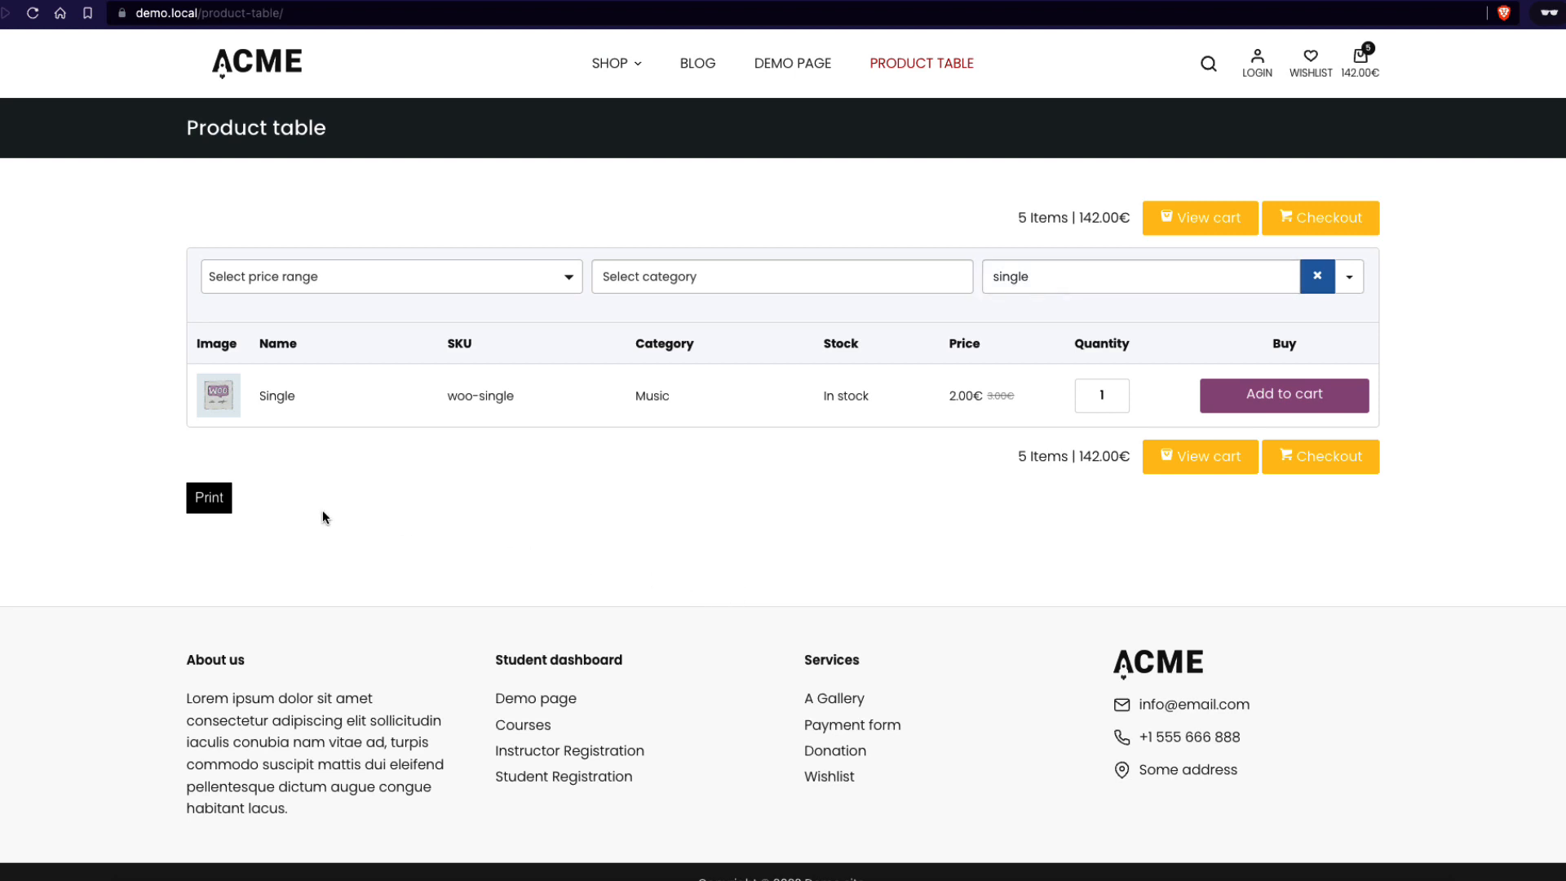
click(211, 496)
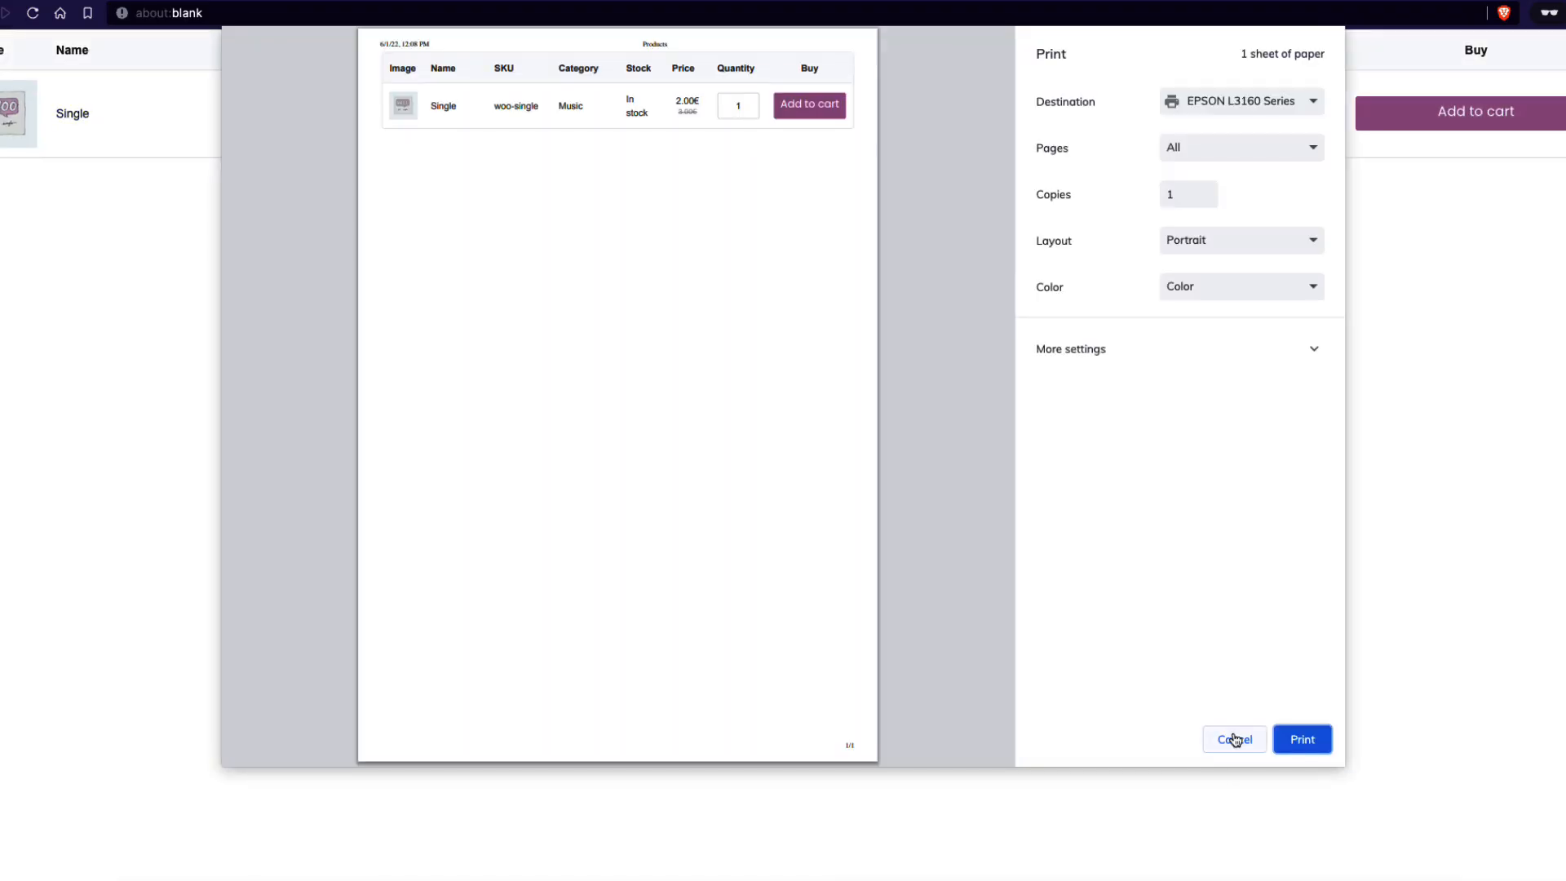
click(1235, 739)
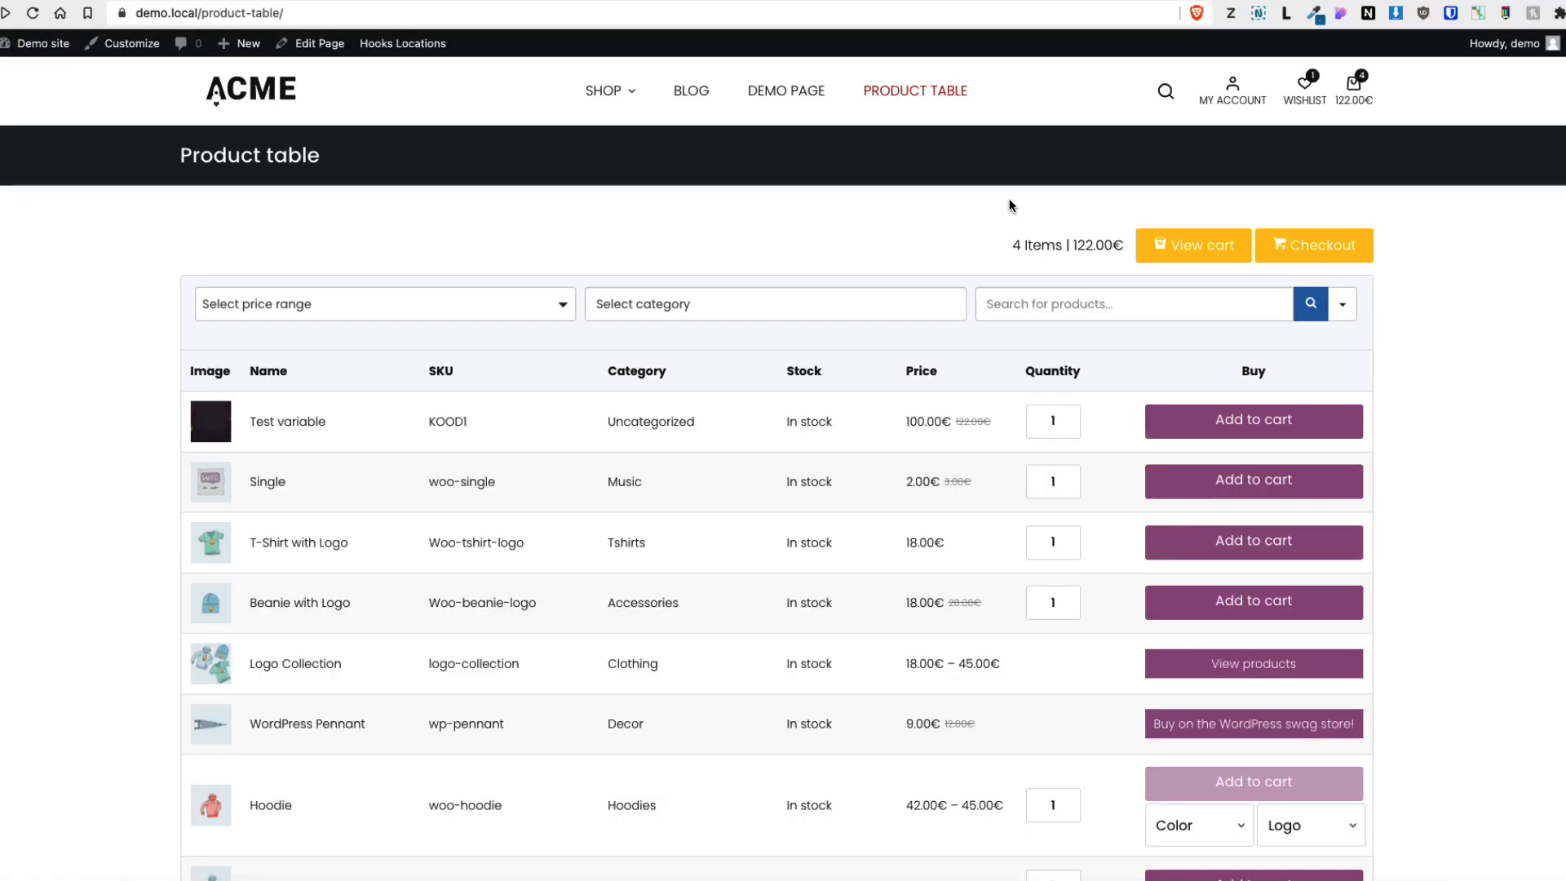
Open the Shop now section of the My Account page and look through its product table.
click(1233, 98)
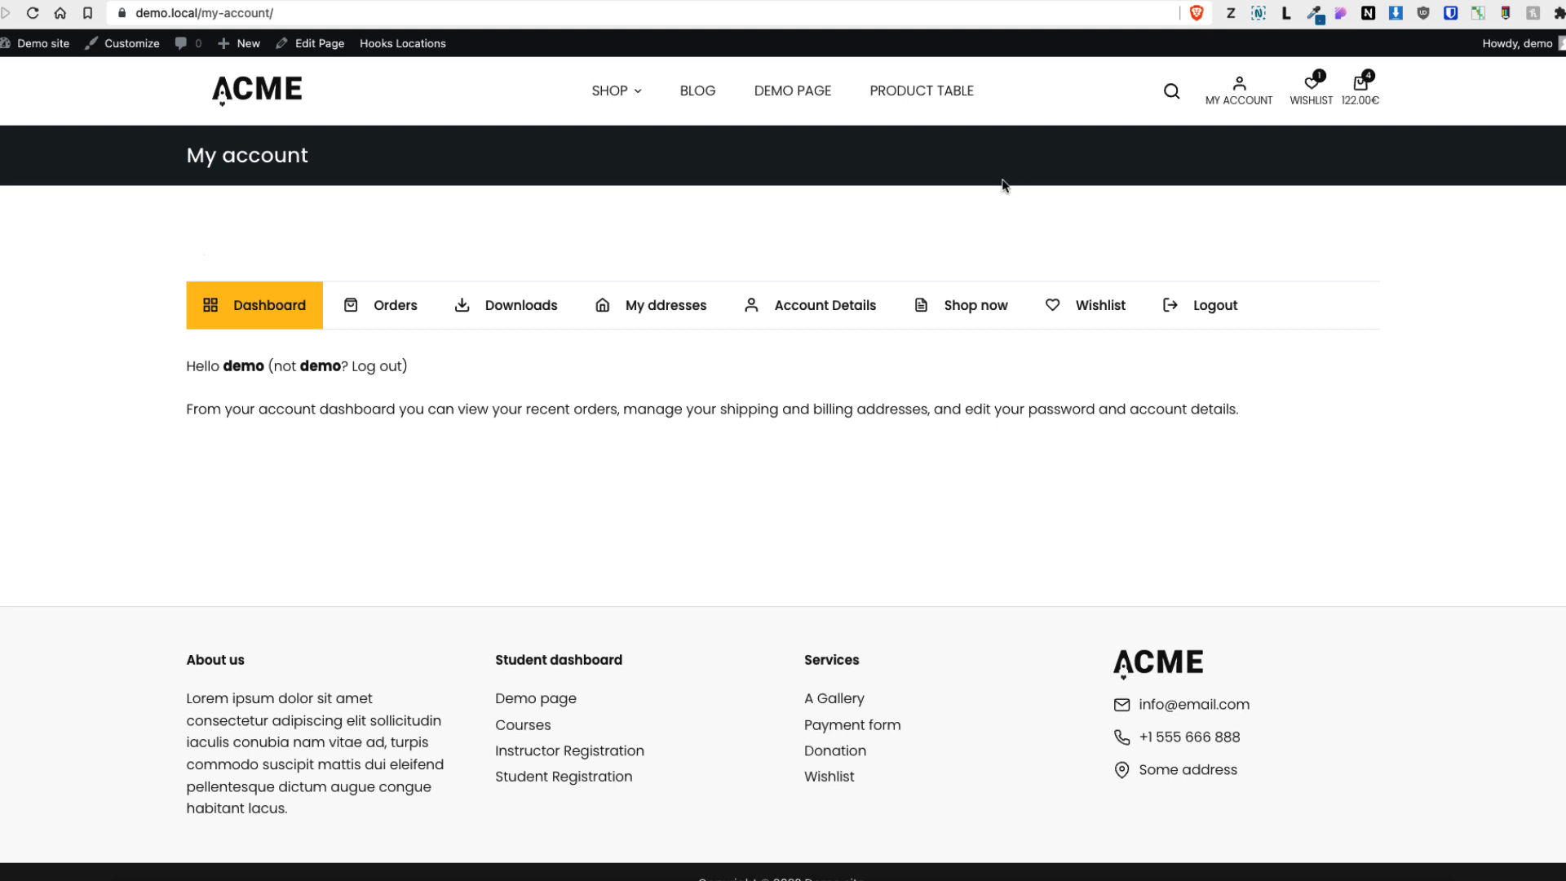
click(967, 312)
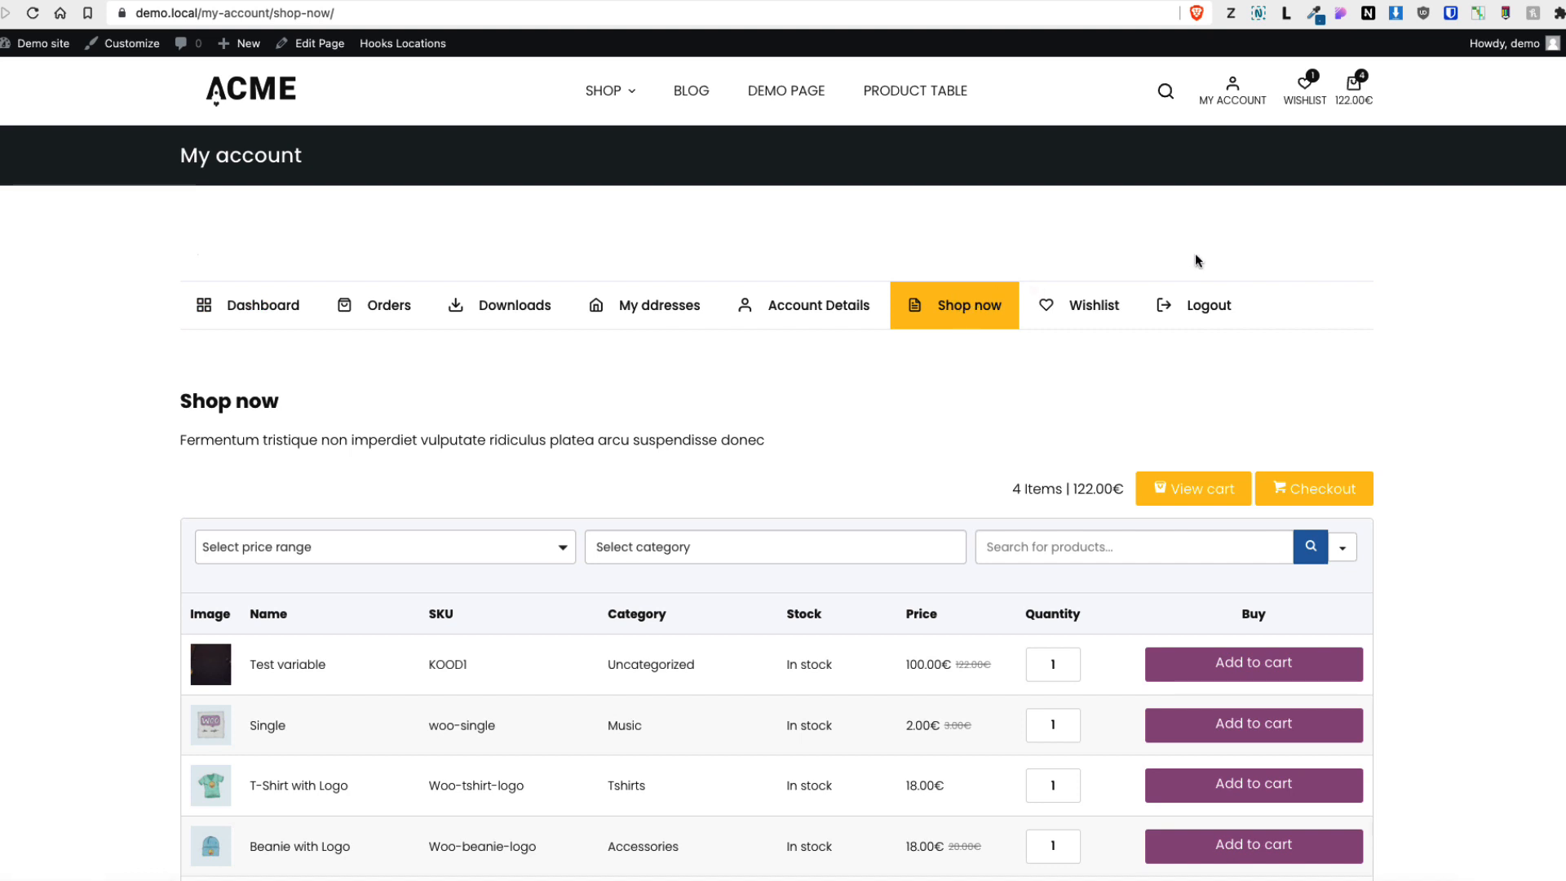
scroll(926, 345, down, 3)
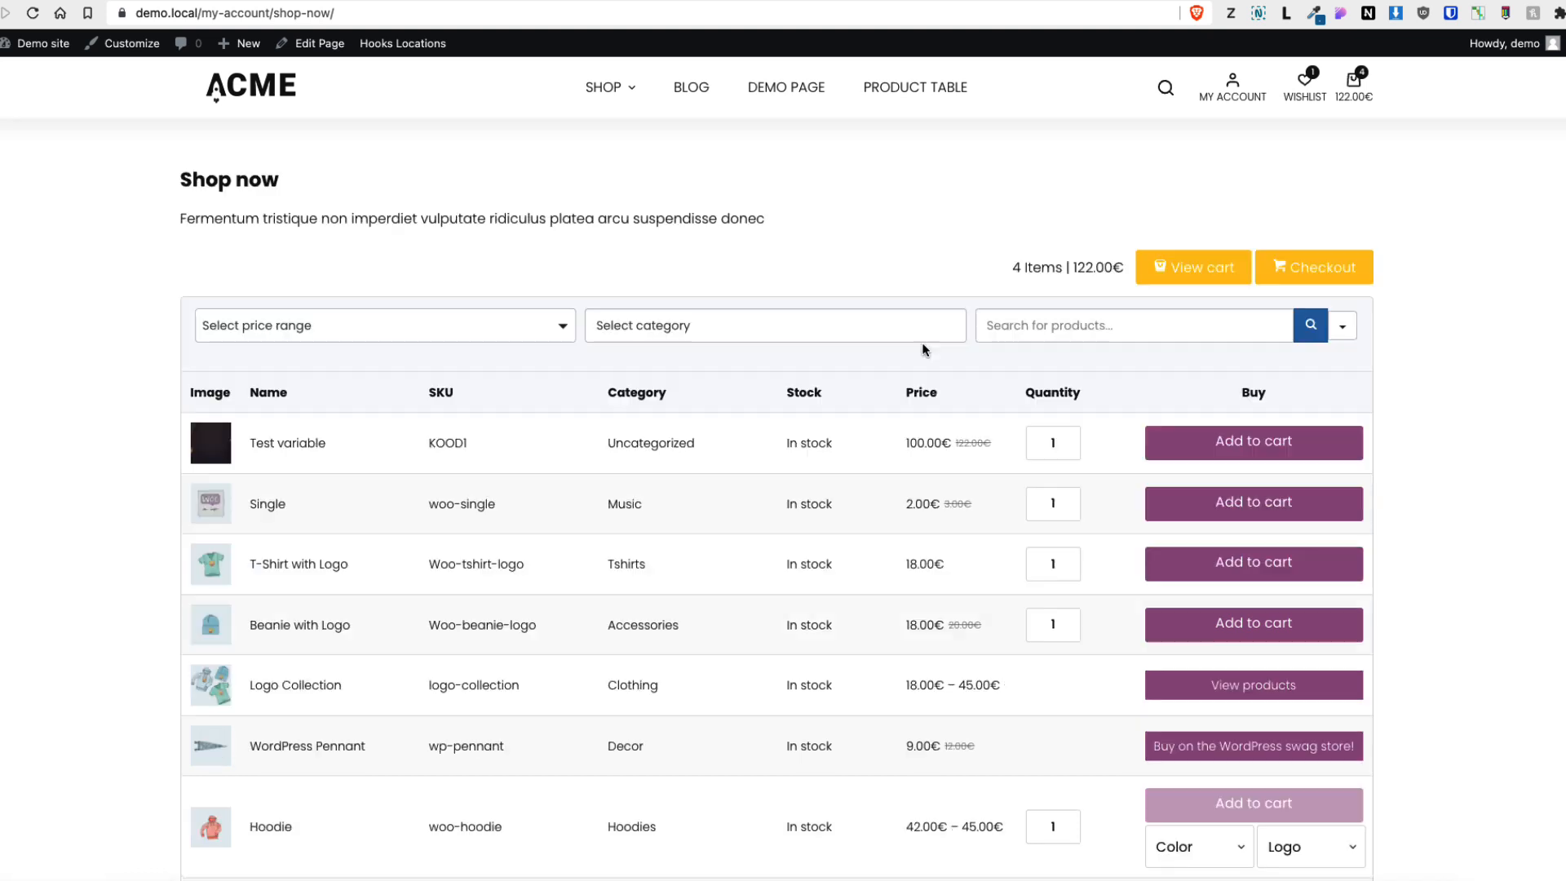
scroll(928, 335, up, 3)
scroll(957, 367, down, 5)
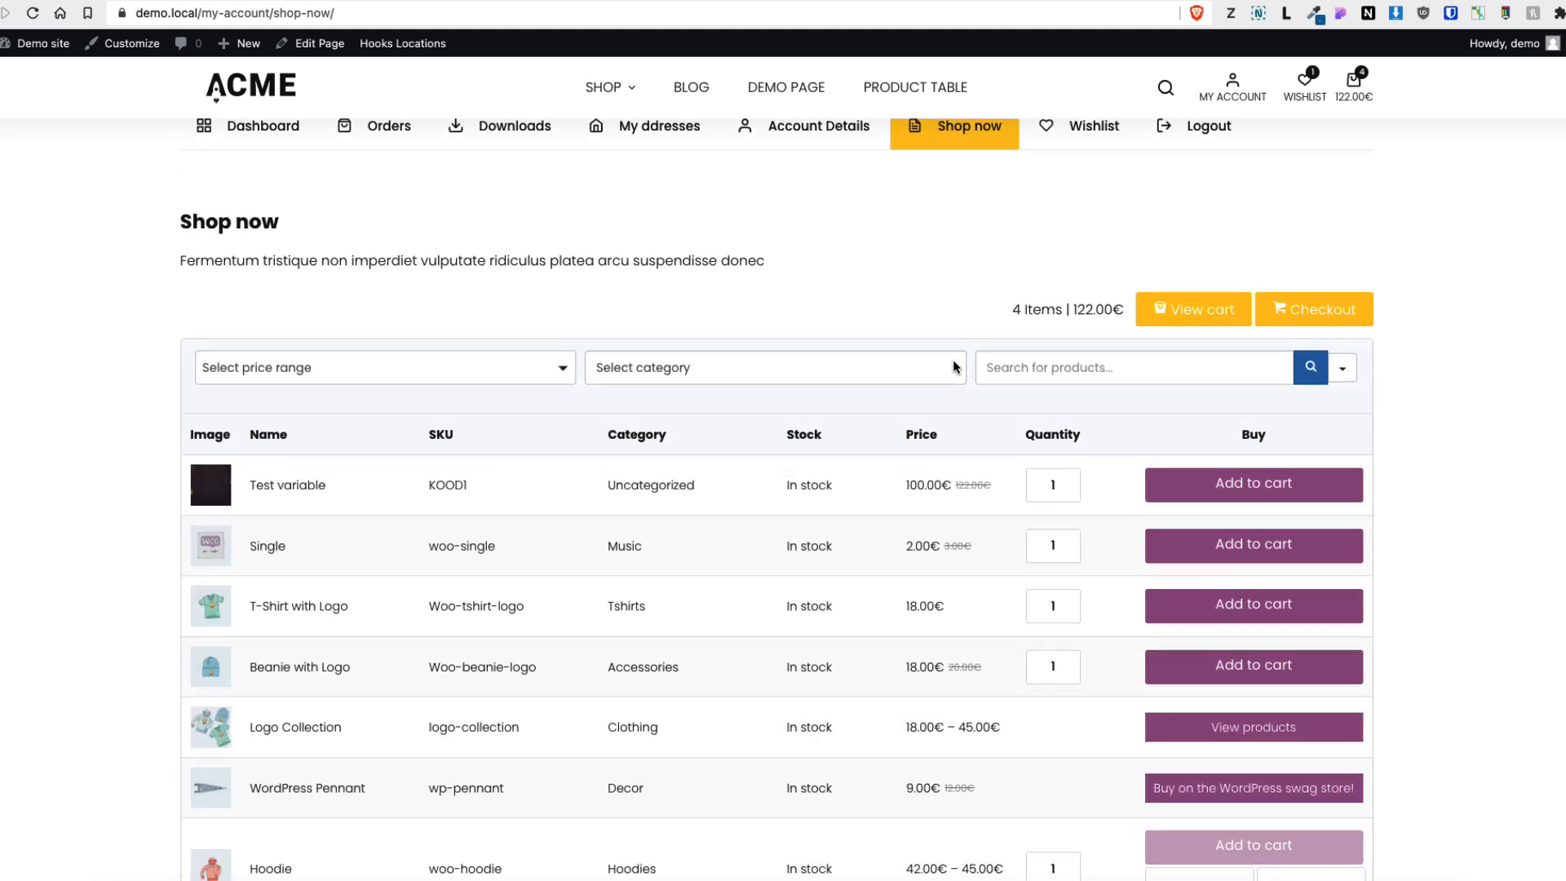
scroll(956, 367, down, 5)
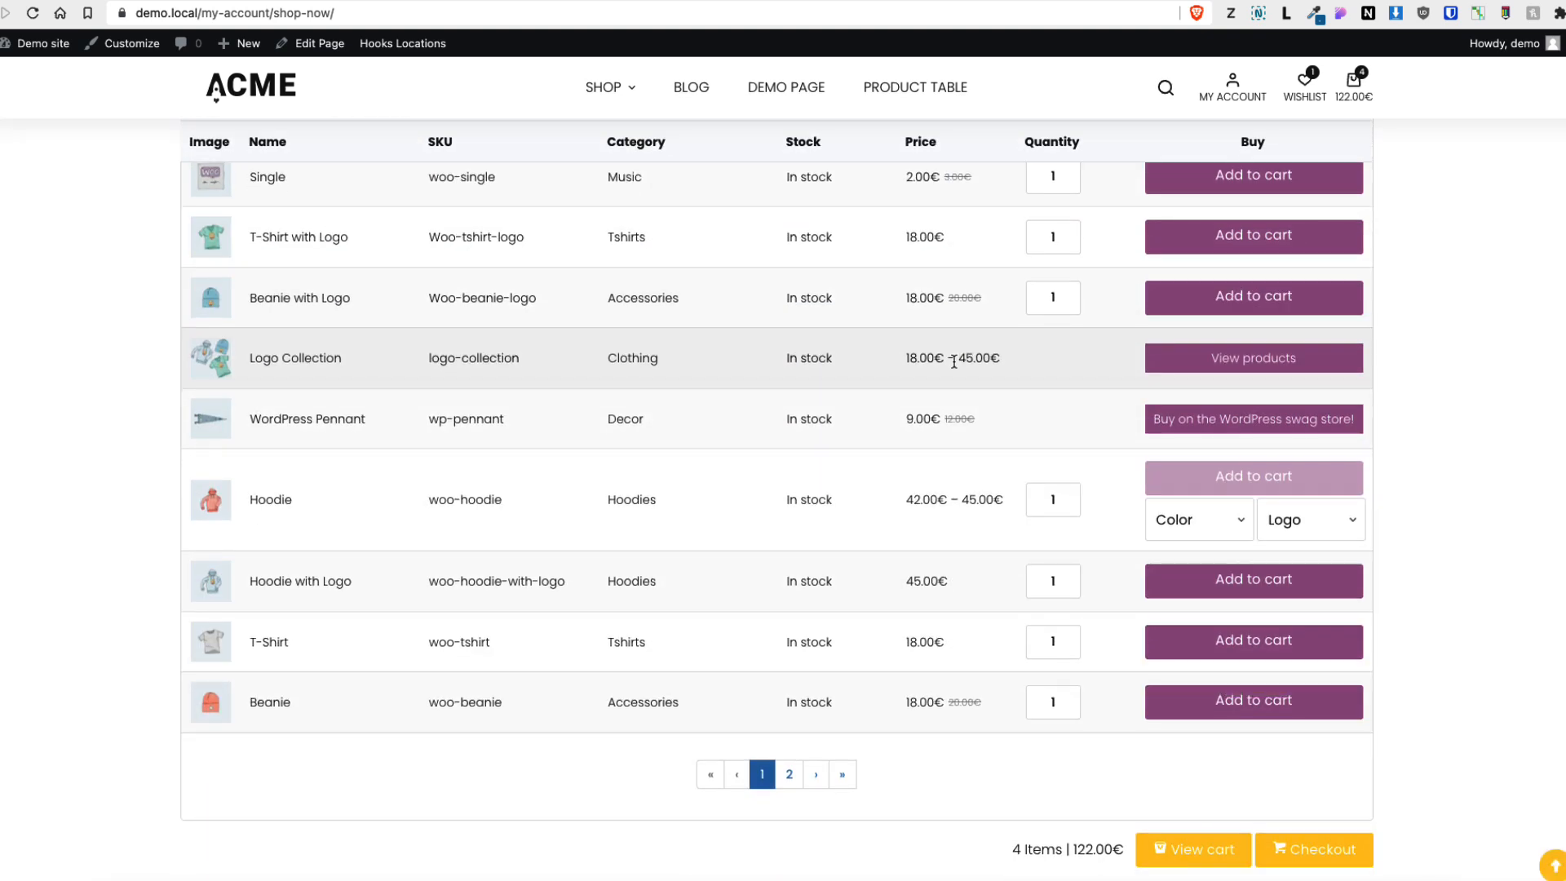
scroll(956, 367, up, 7)
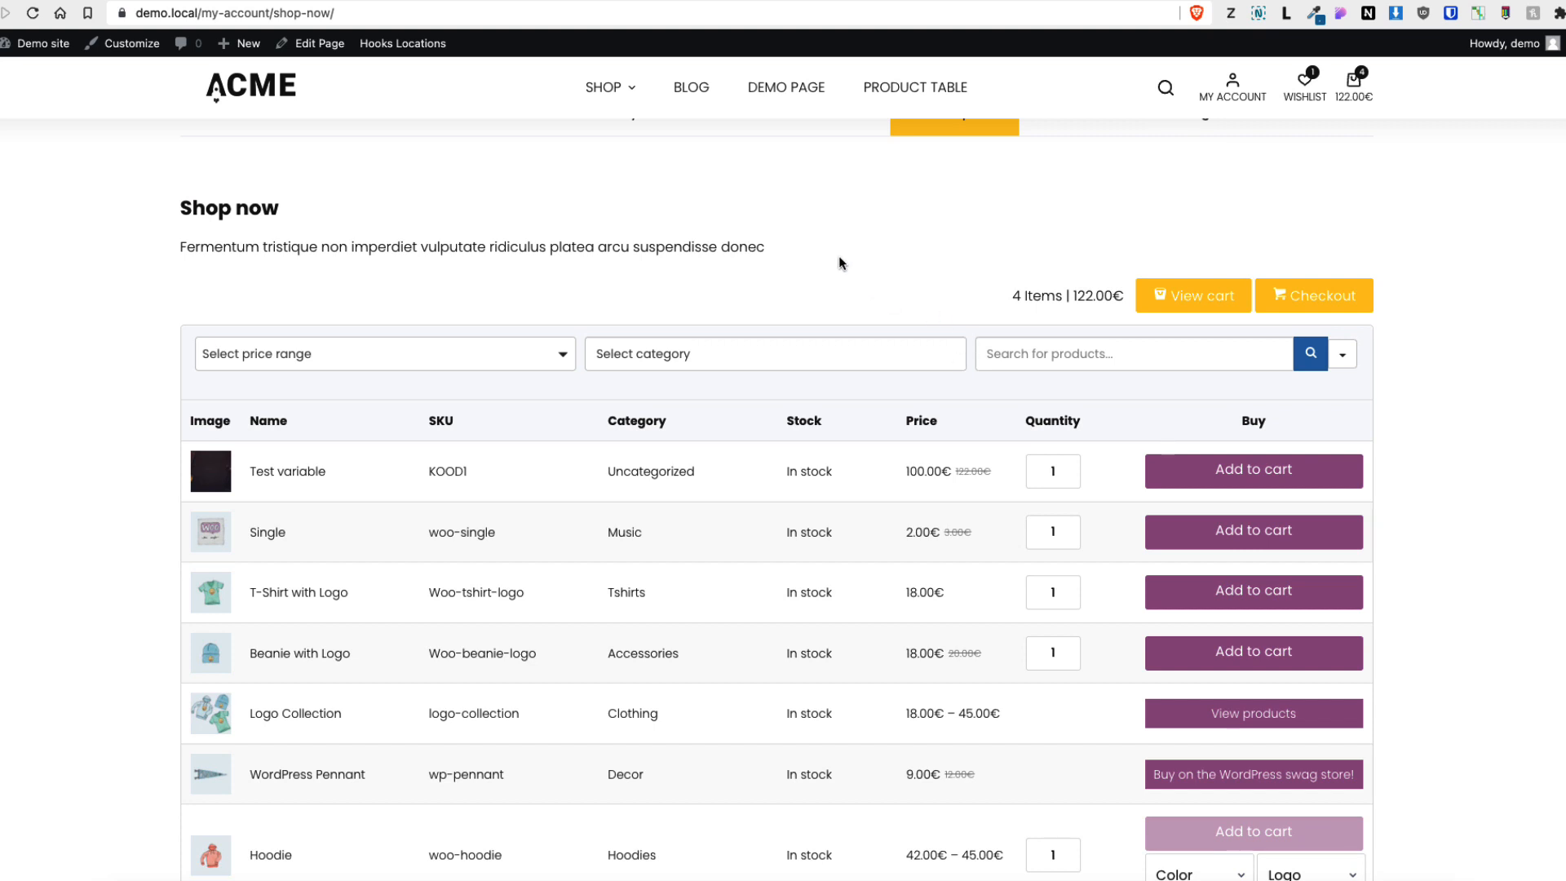
scroll(848, 269, up, 2)
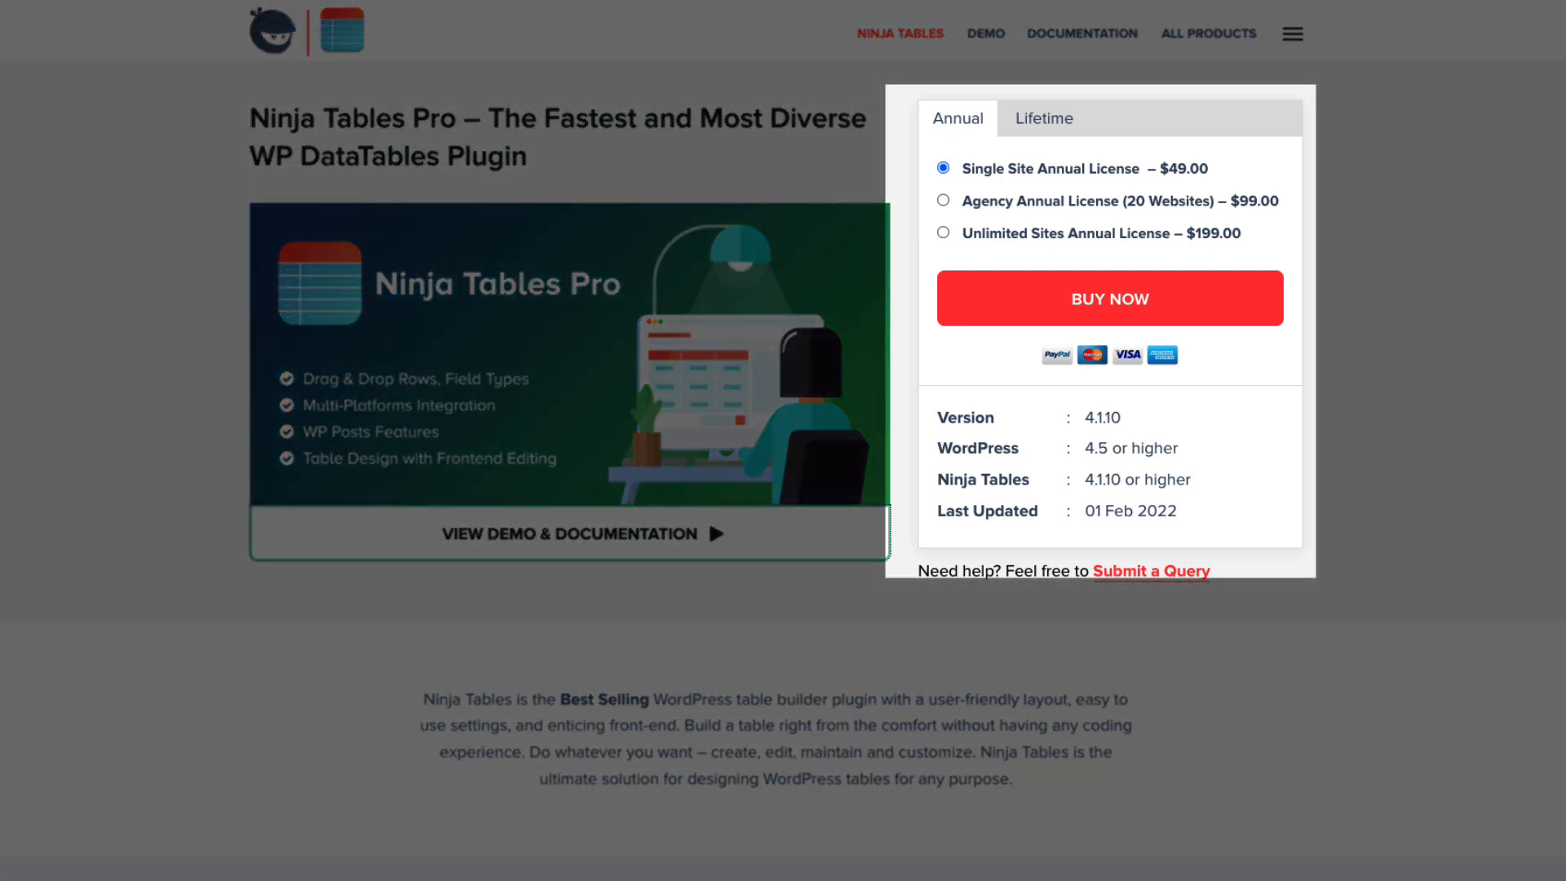
On the Ninja Tables Pro product page, highlight the single site annual price and compare the annual and lifetime license prices.
drag(1217, 166, 1164, 175)
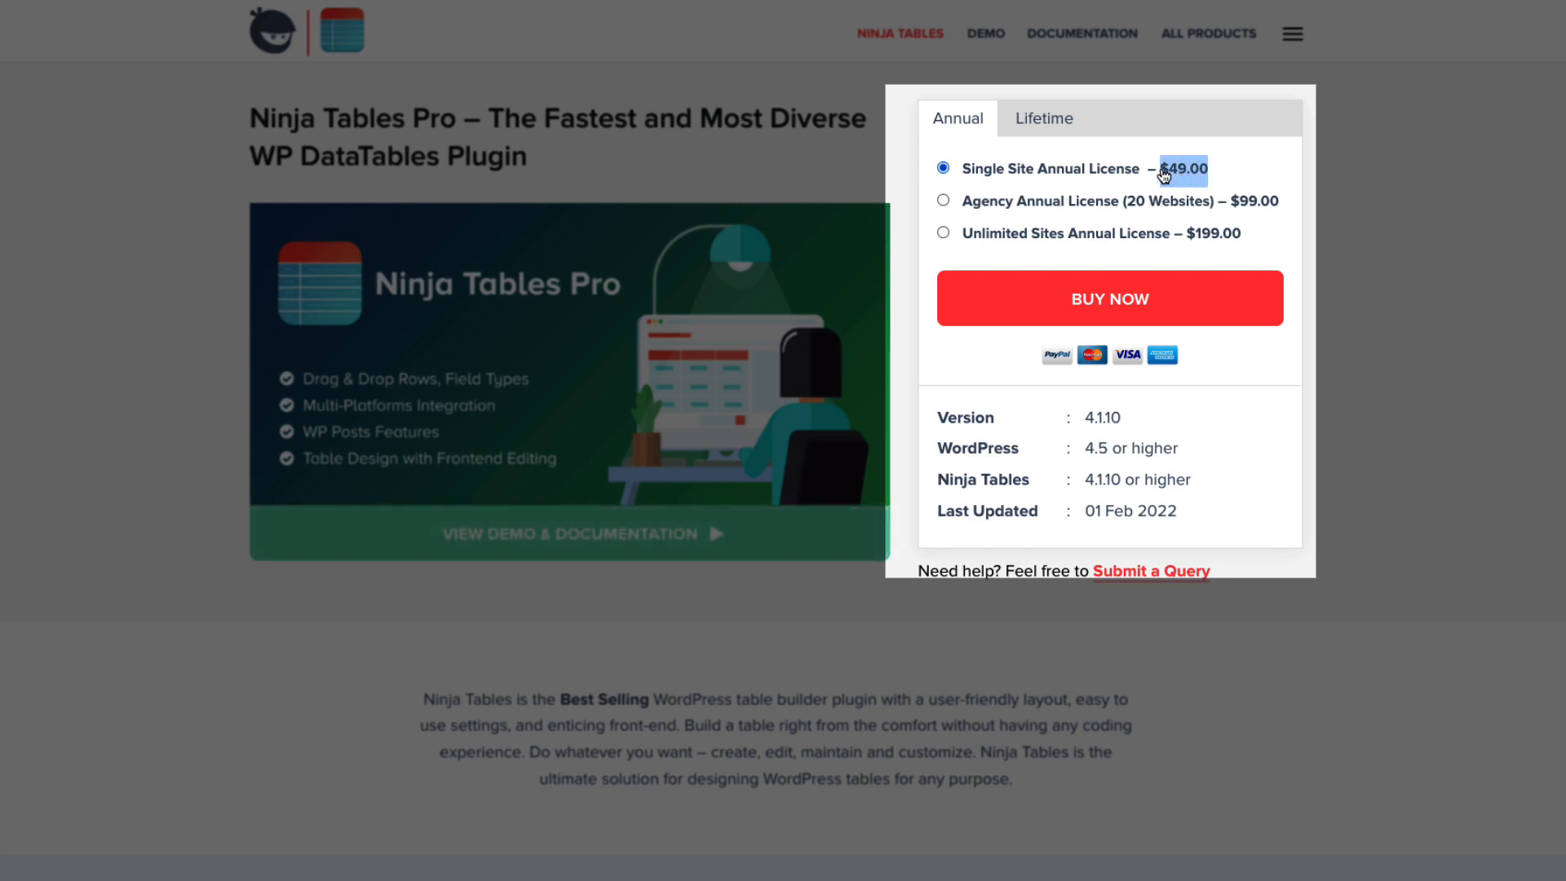
click(1393, 155)
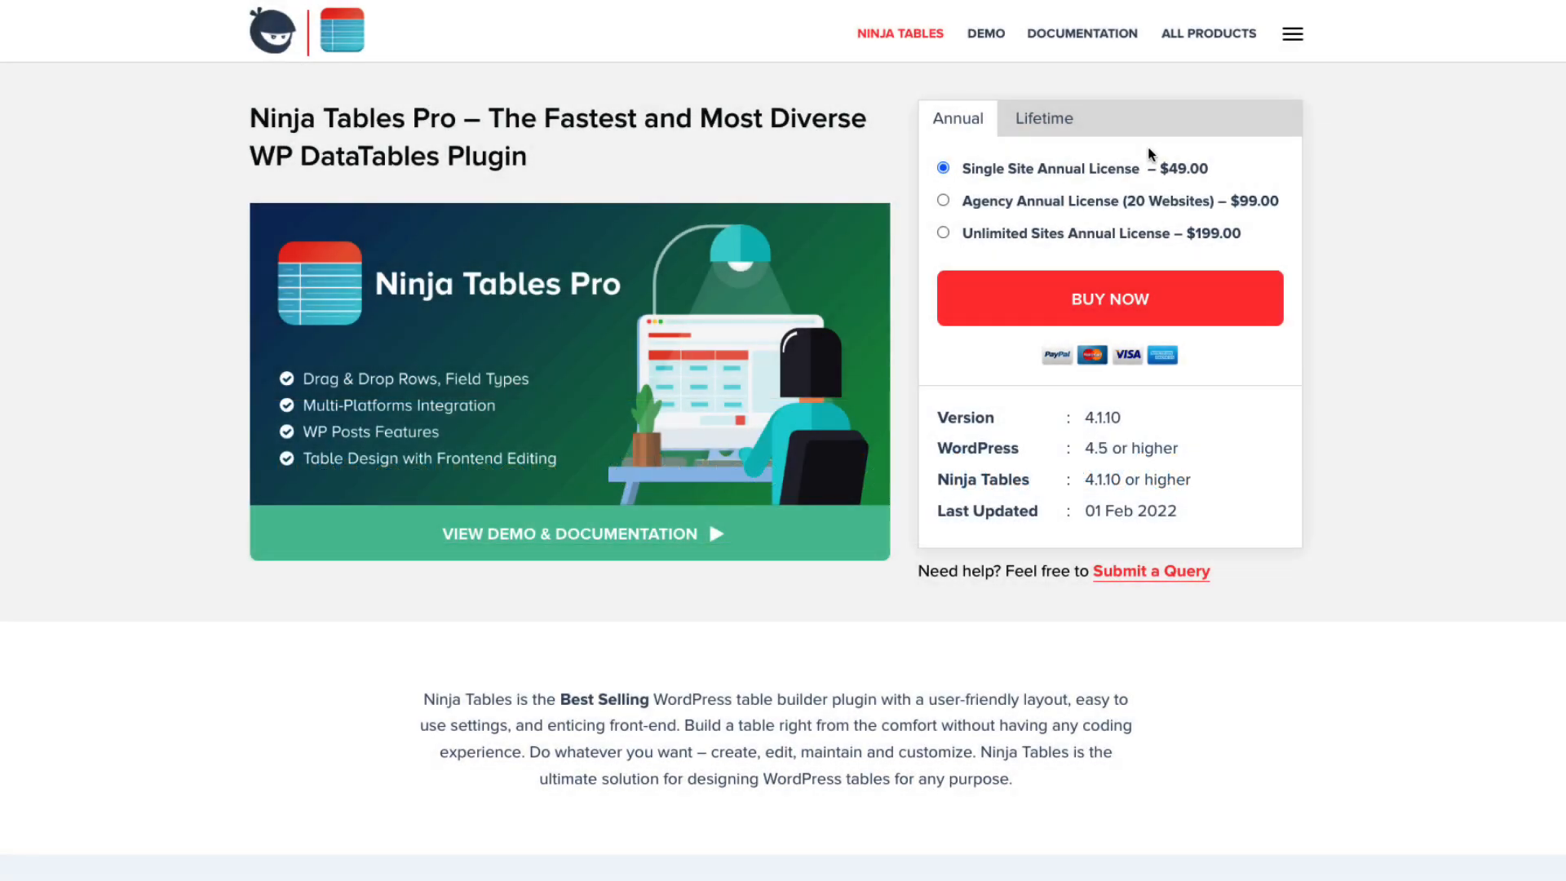
click(1058, 126)
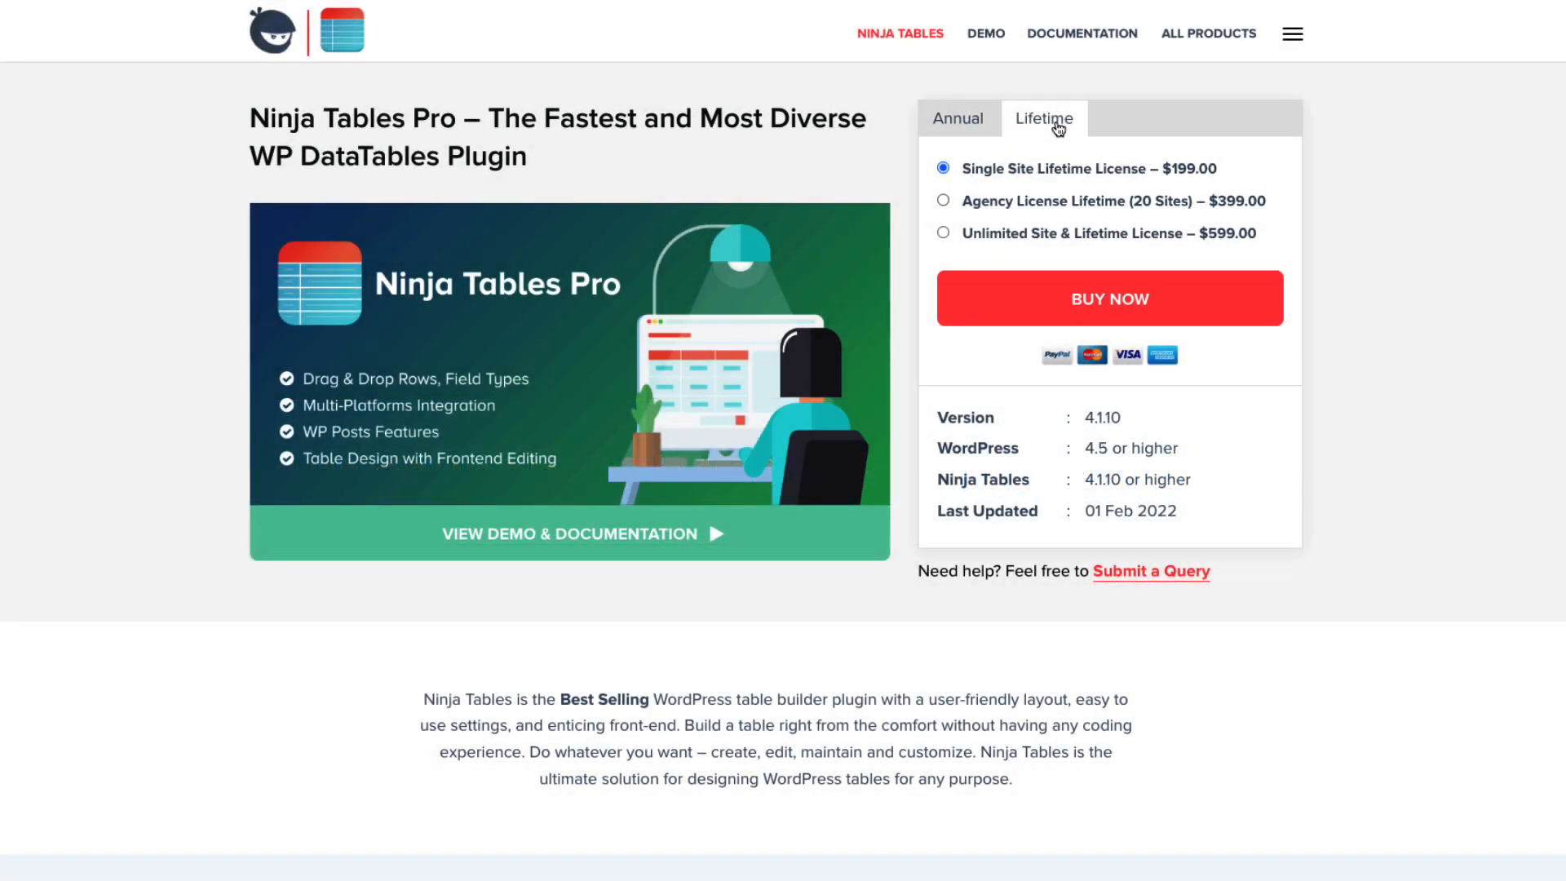
click(967, 130)
Review the Premium Features section of the Ninja Tables Pro page, expand the full feature list, and return to the page start.
scroll(80, 347, down, 1)
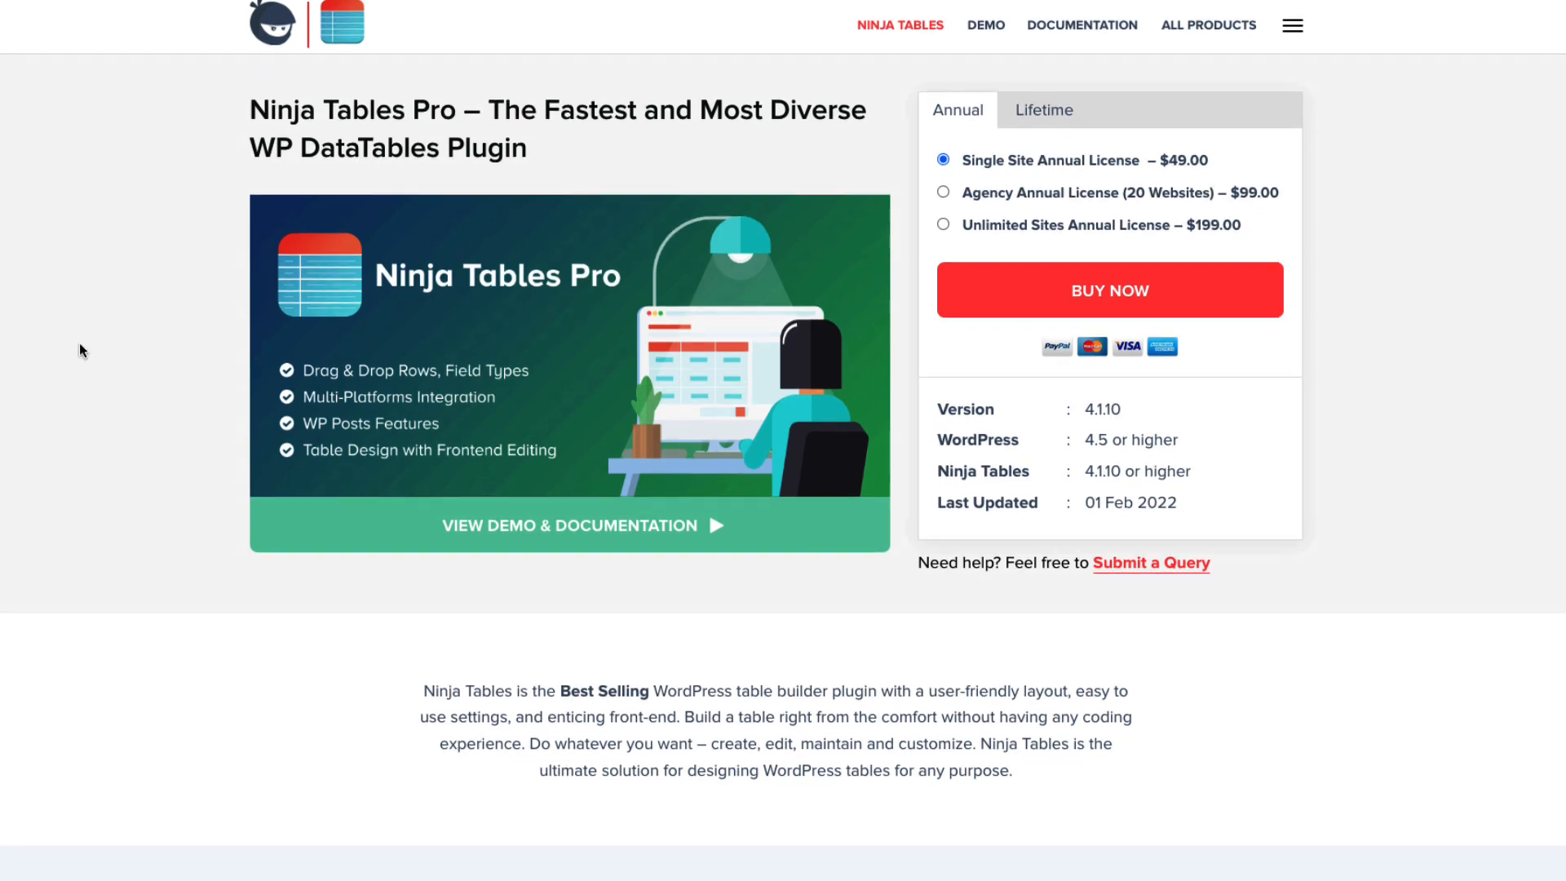
scroll(80, 350, down, 5)
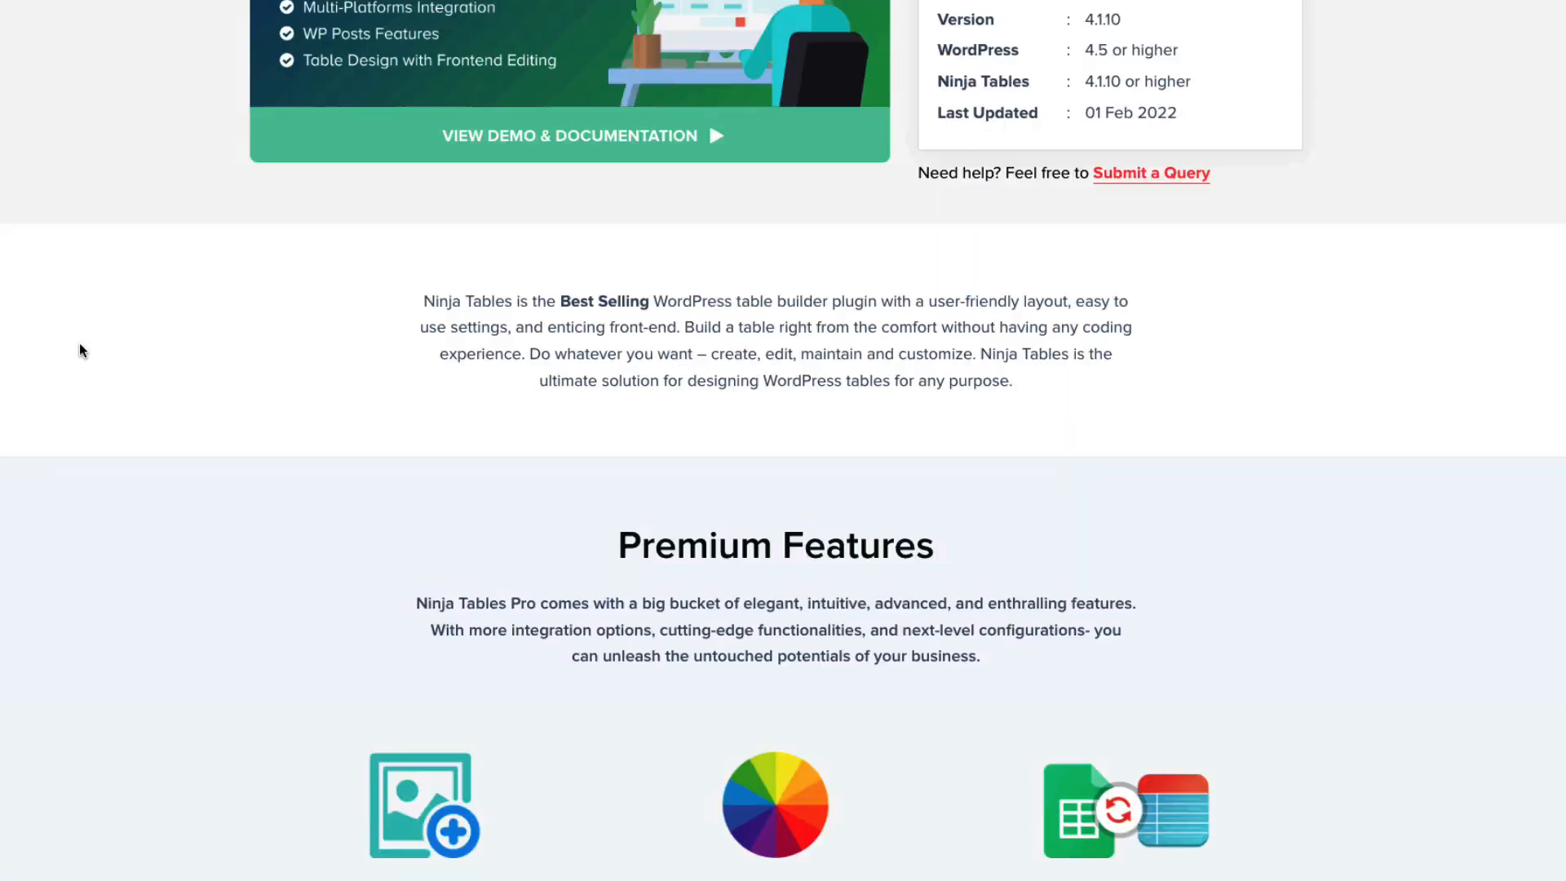
scroll(80, 350, down, 6)
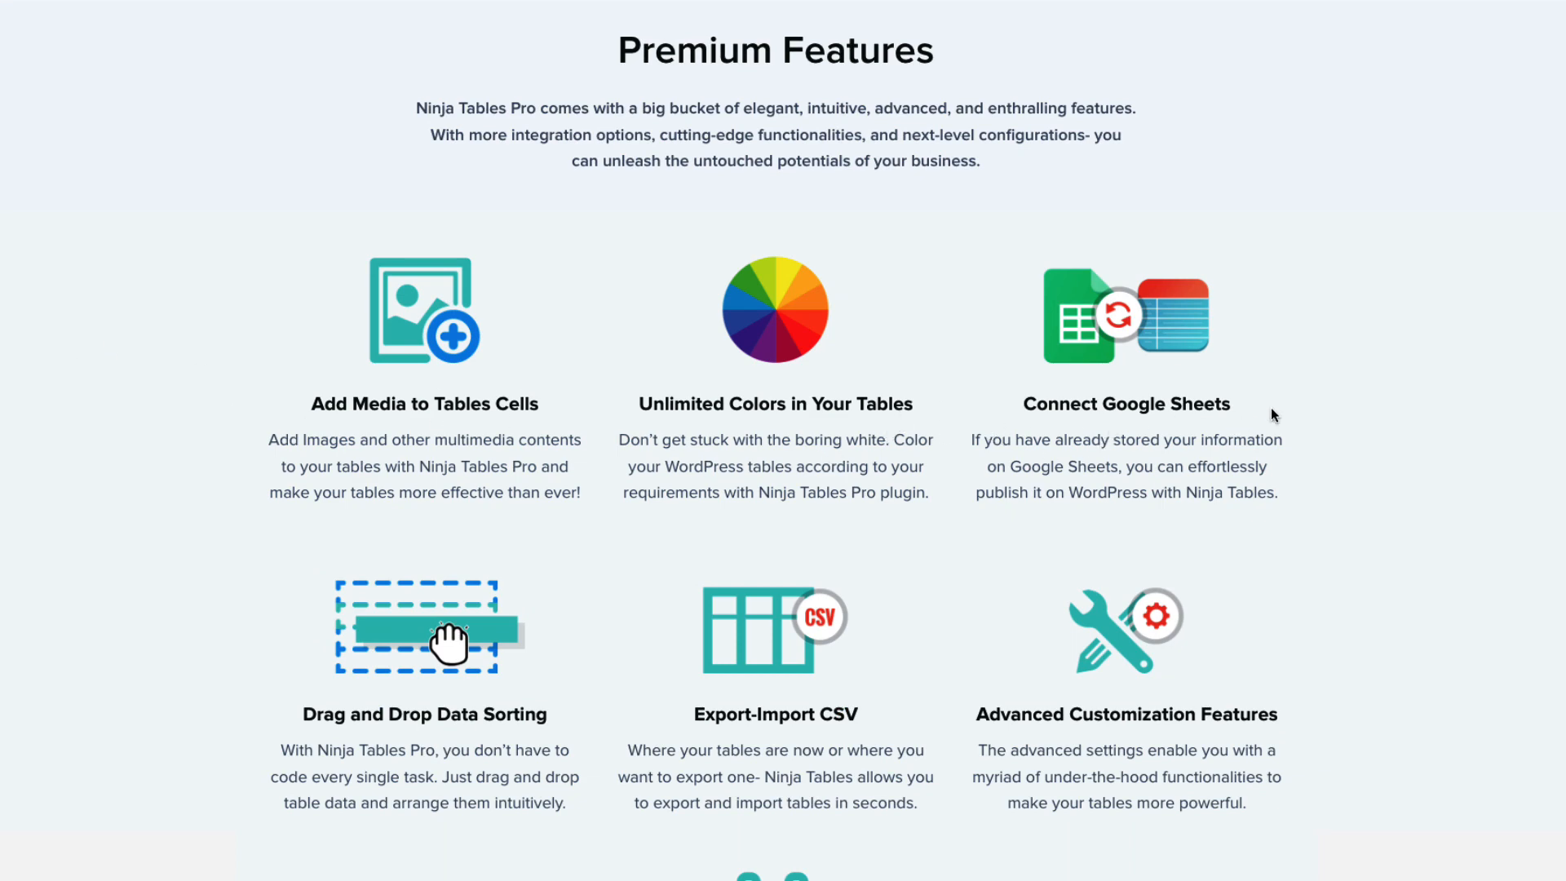
scroll(1332, 392, down, 6)
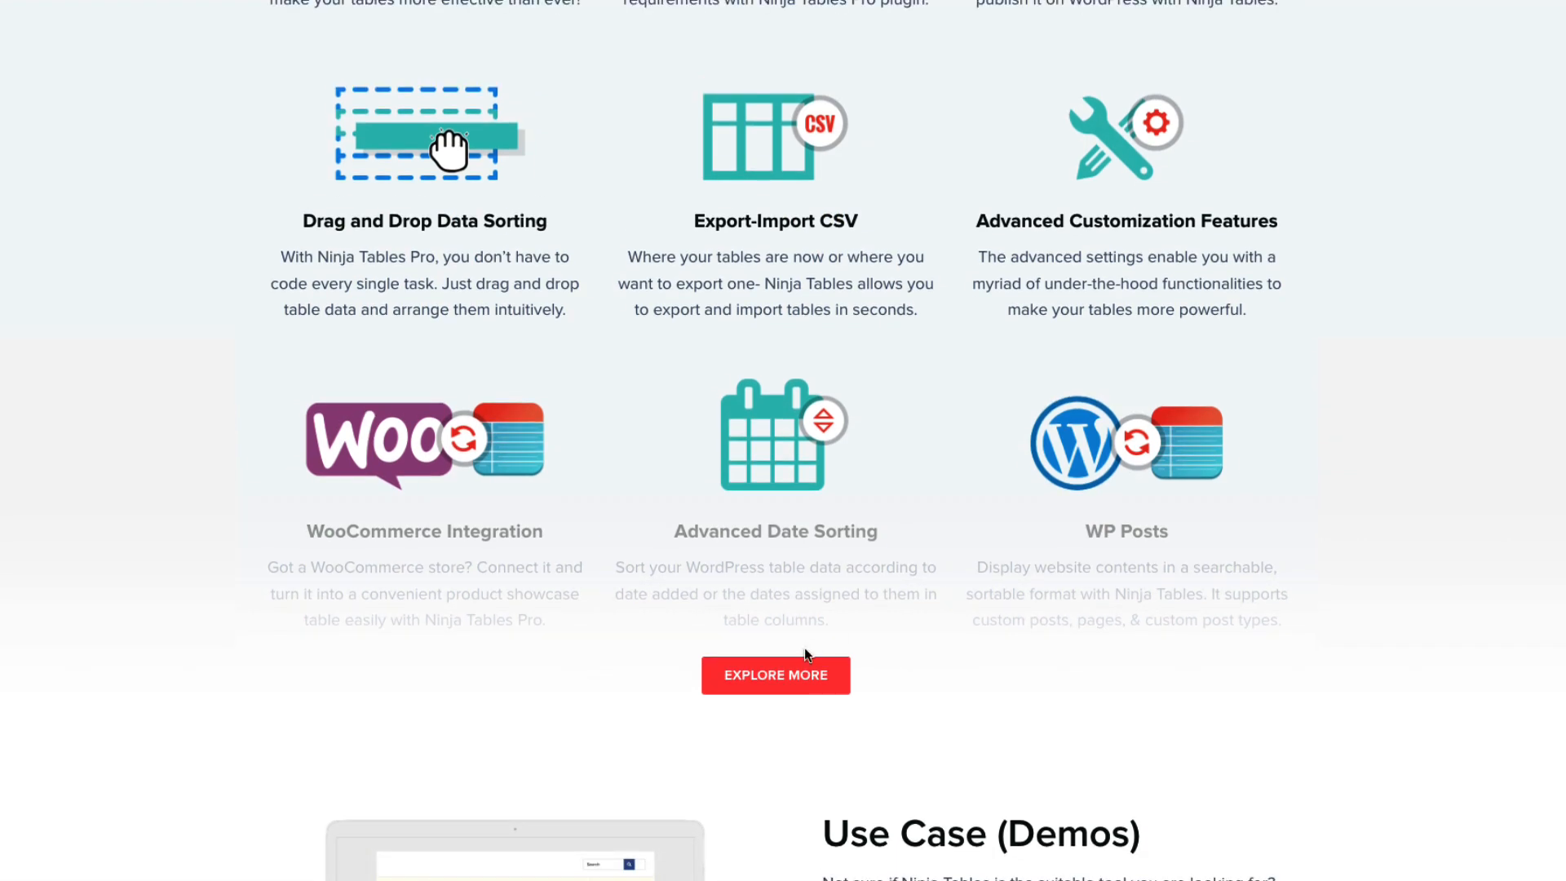
click(806, 657)
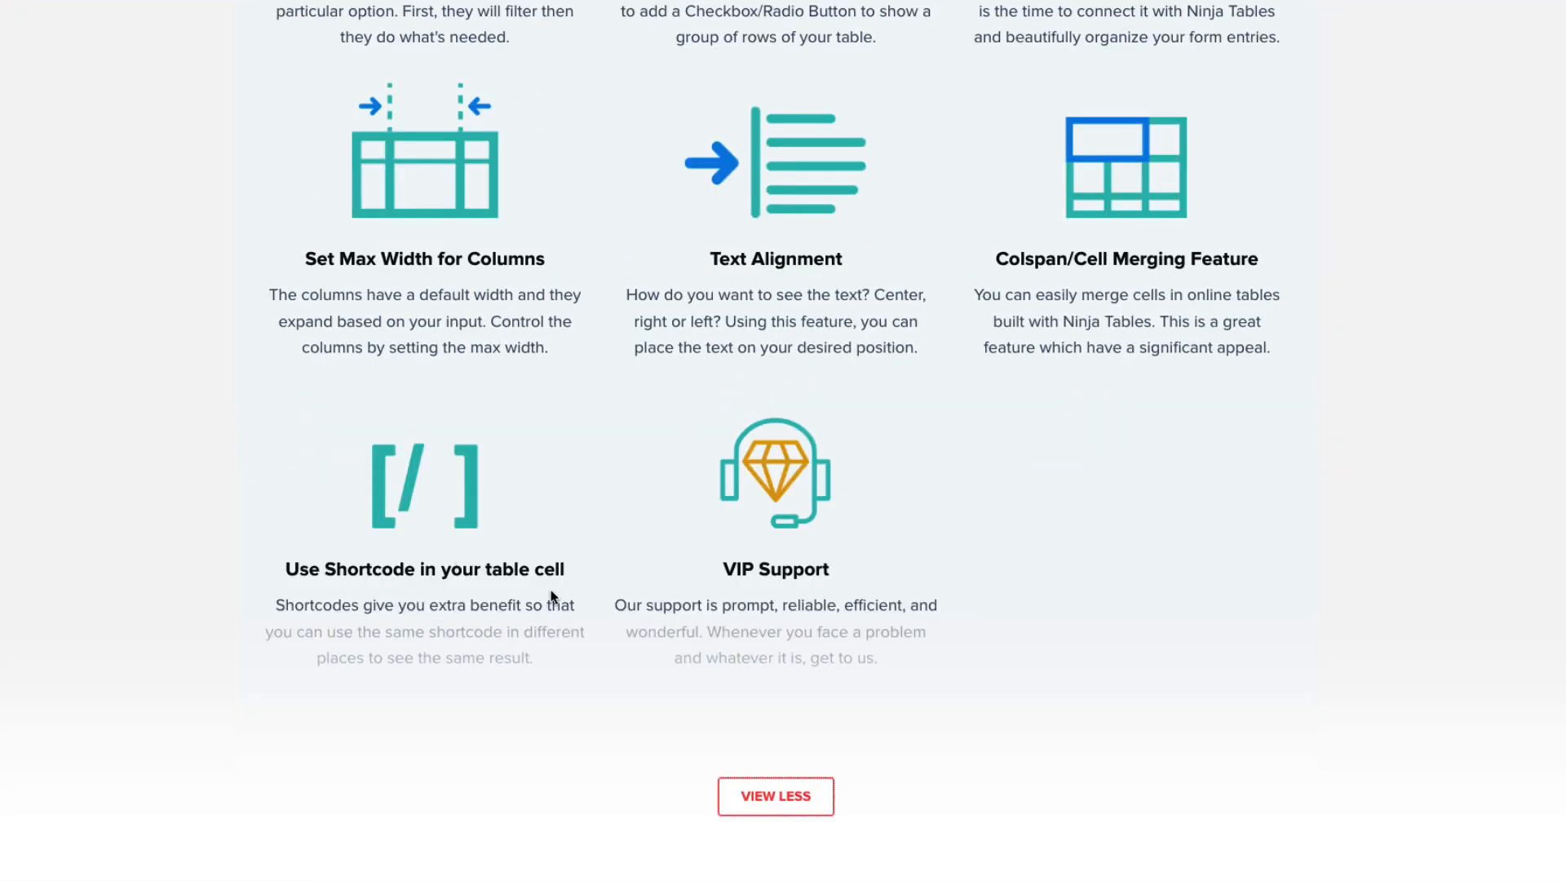
scroll(1075, 571, up, 20)
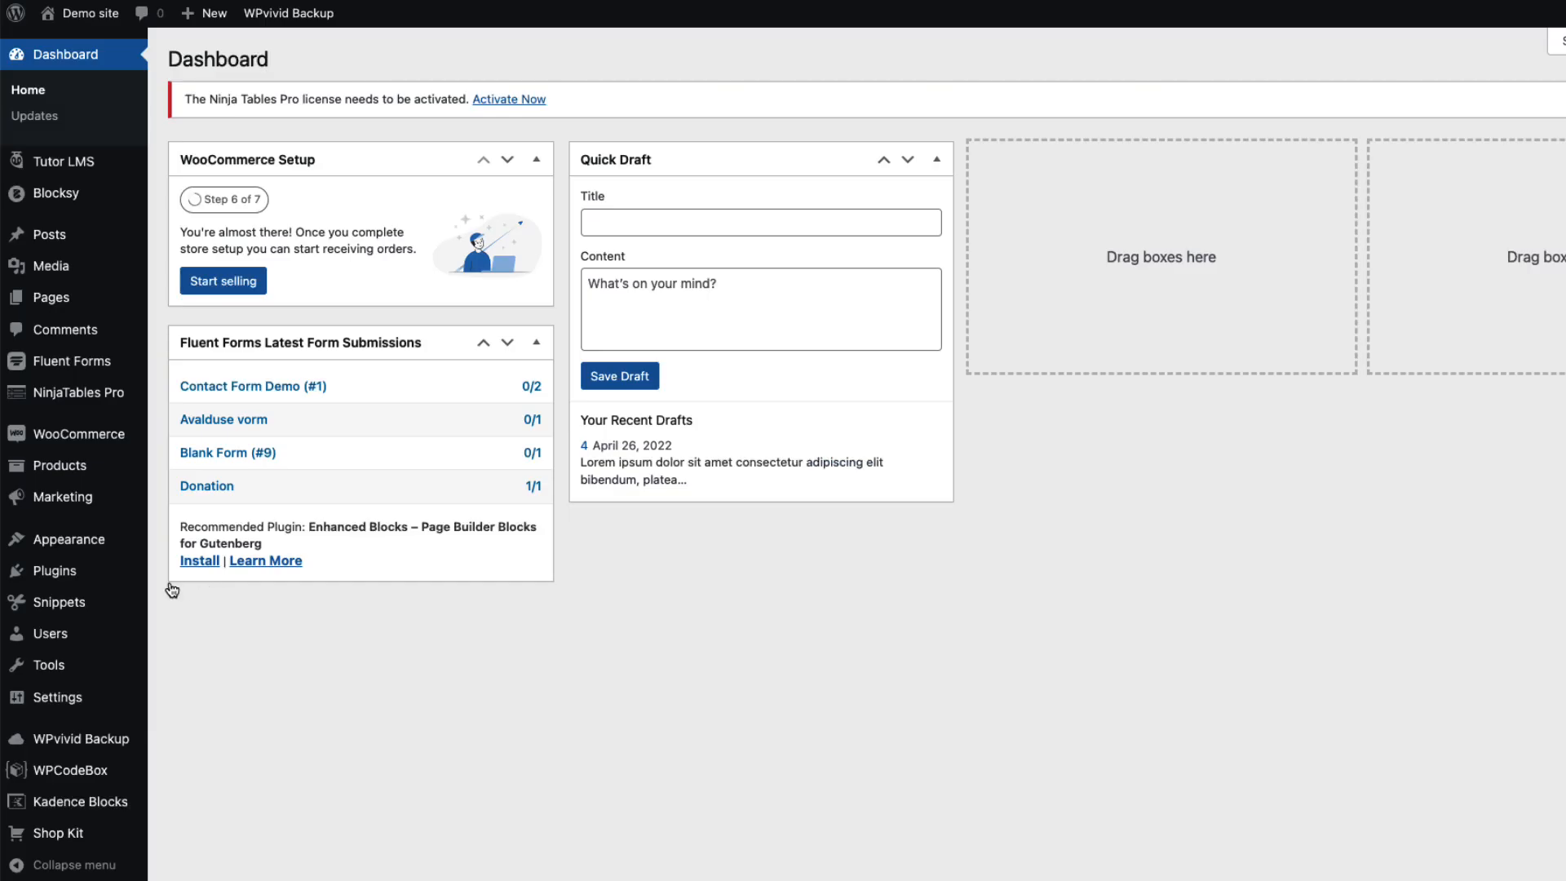
In the WordPress dashboard, start adding a new plugin and search for "ninja tables".
mouse_move(82, 581)
click(199, 601)
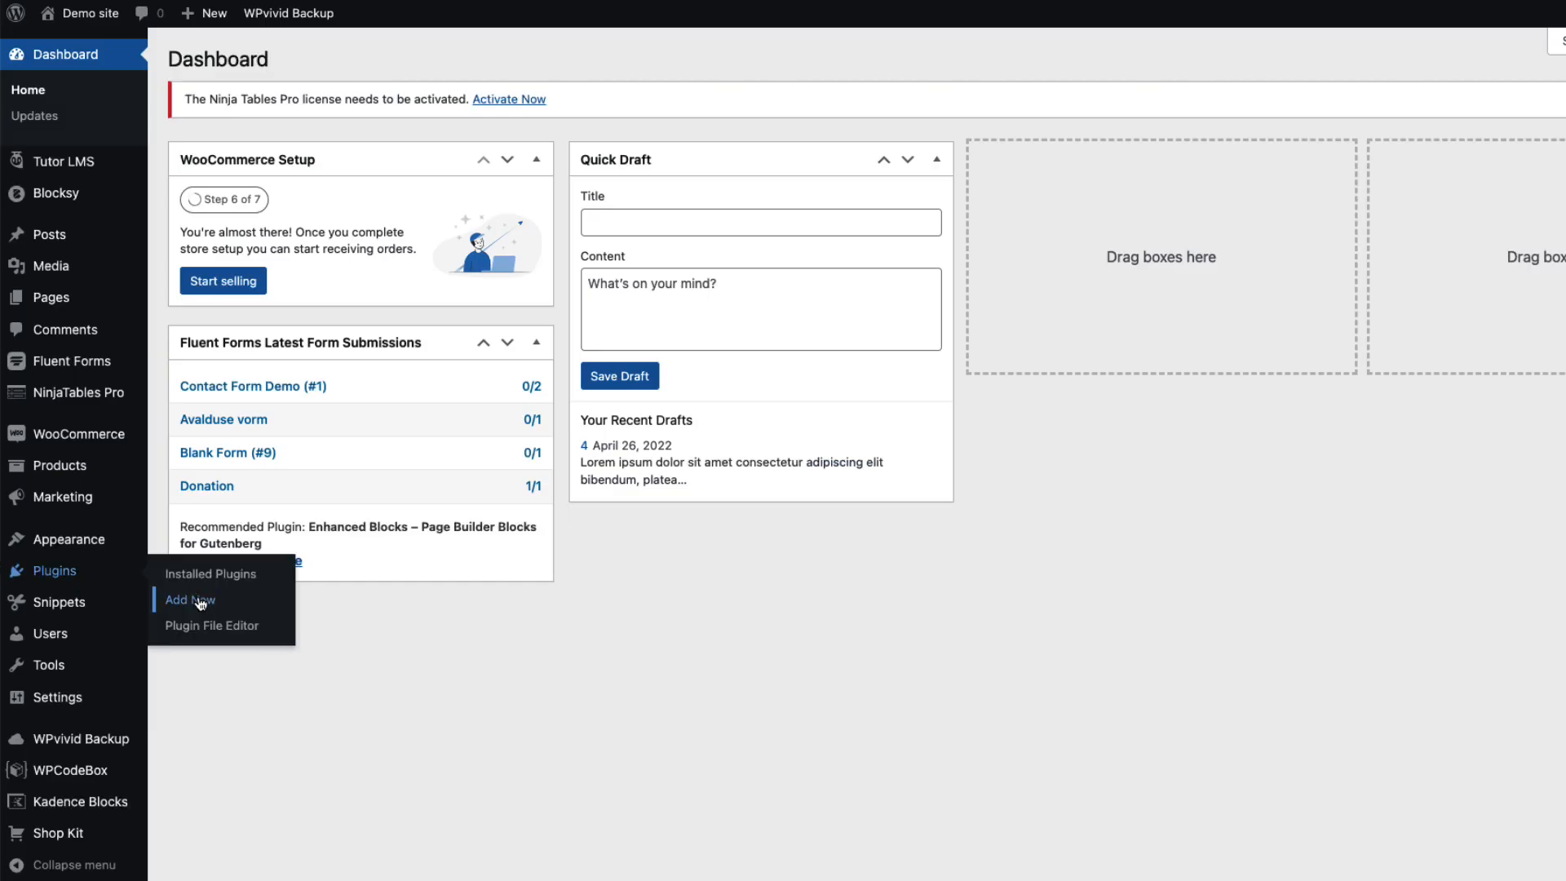
text(ninja tables)
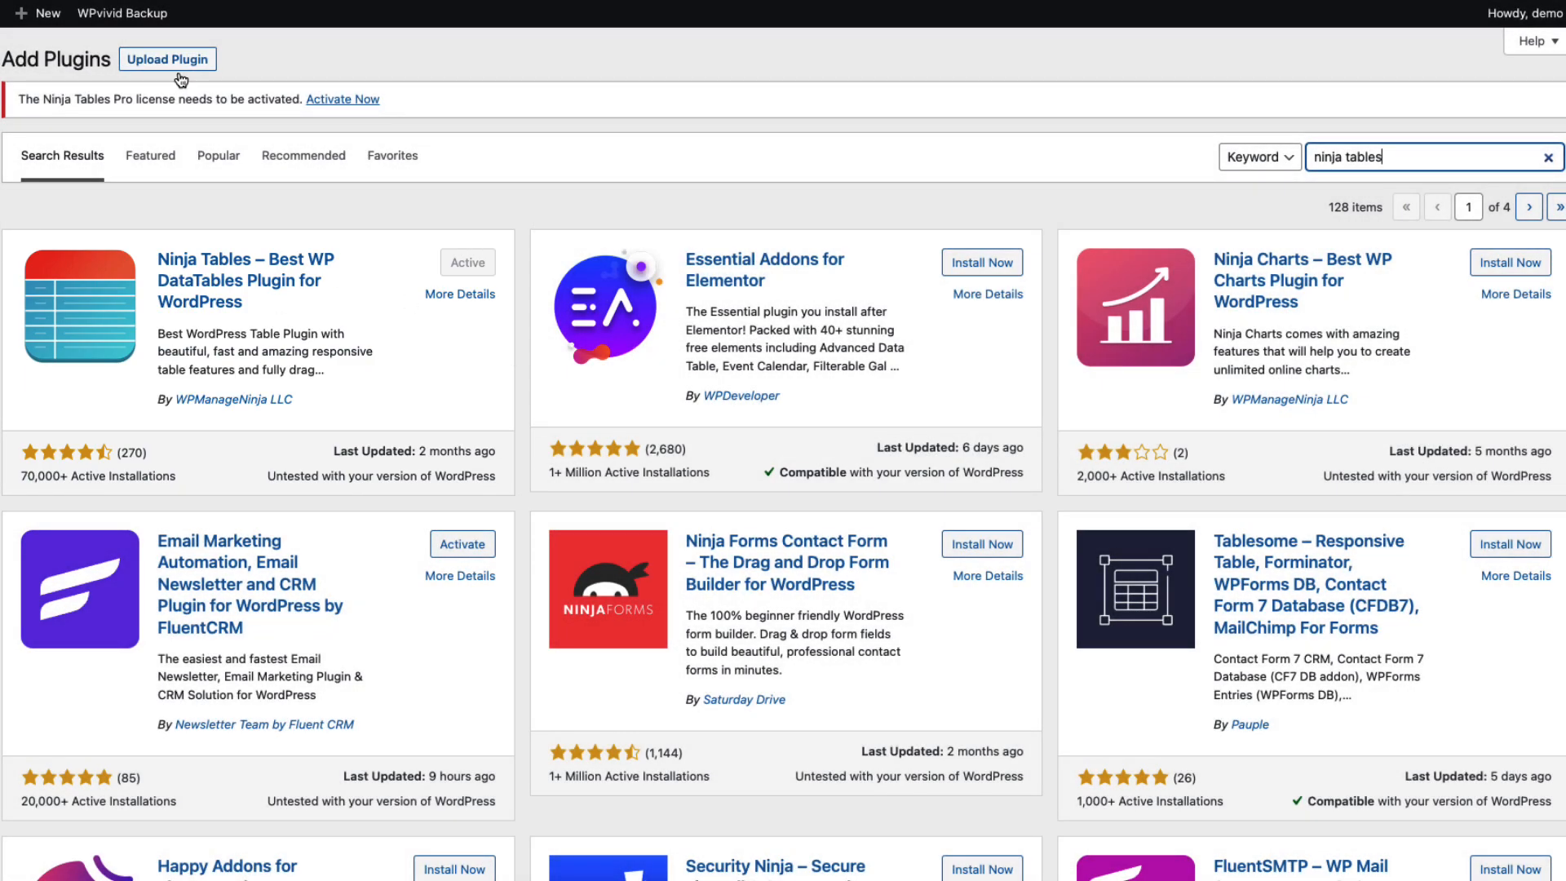
Choose ninja-tables-pro-4.1.10.zip as the plugin file to upload.
click(178, 65)
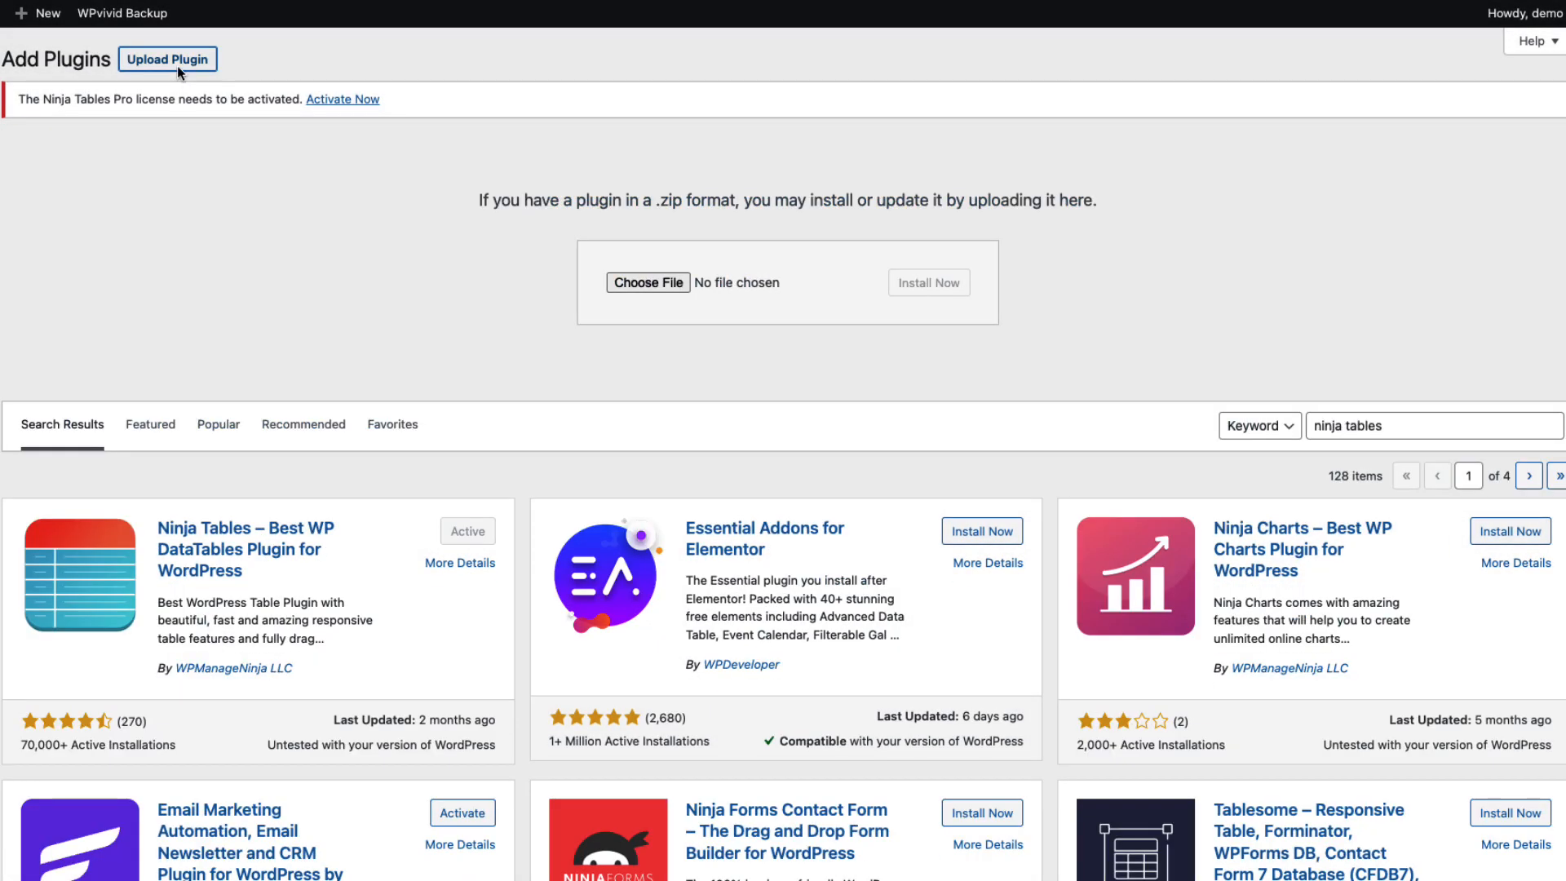
drag(2, 645, 744, 297)
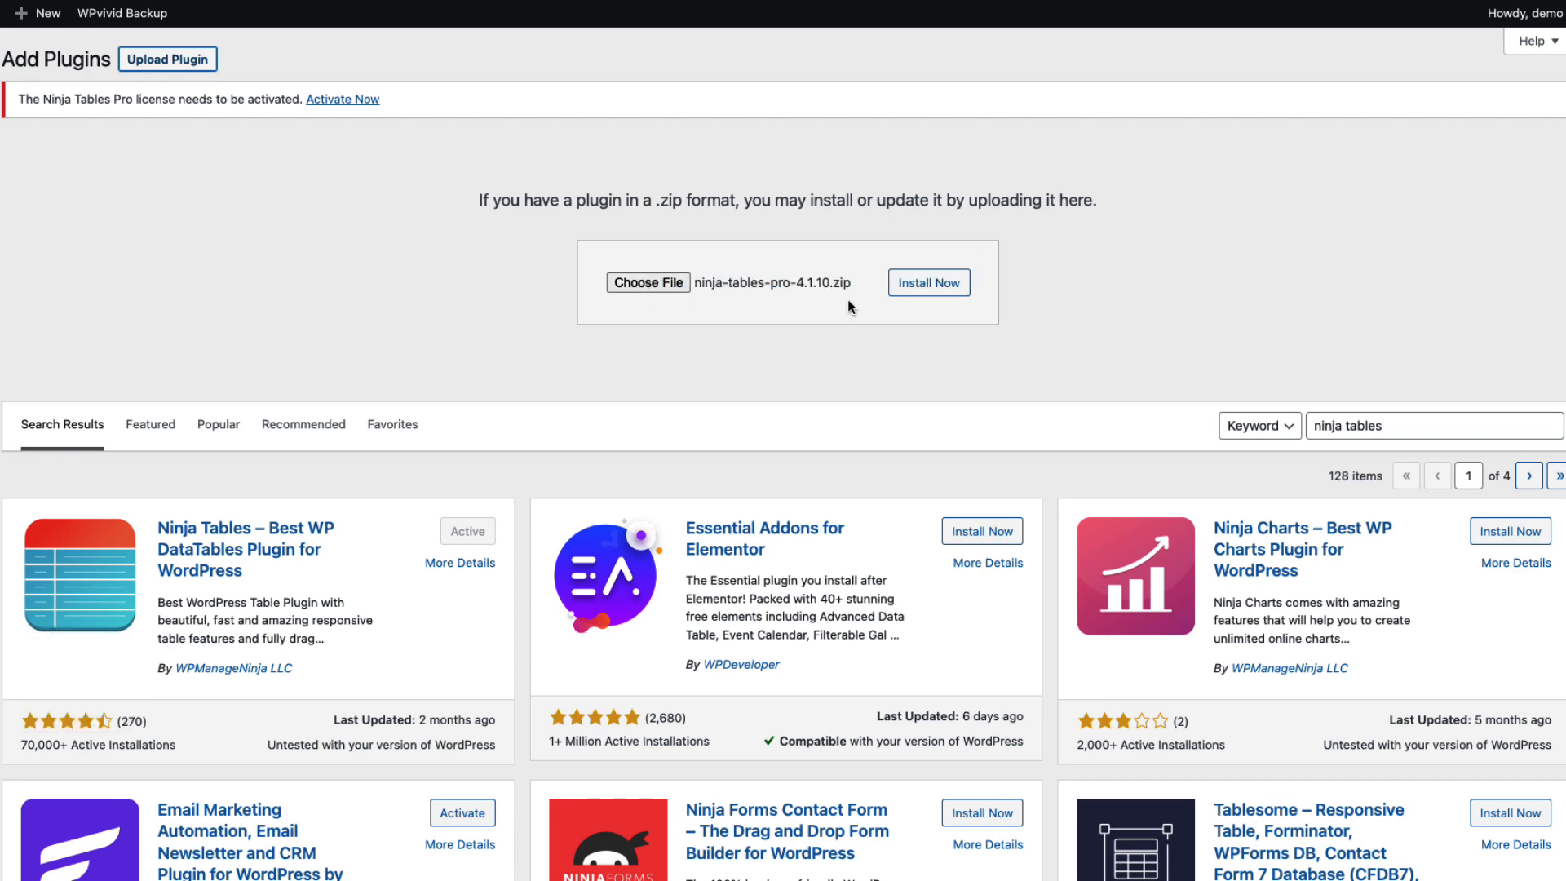
Open the NinjaTables Pro table list, view the table import page, and return to the list of all tables.
mouse_move(13, 328)
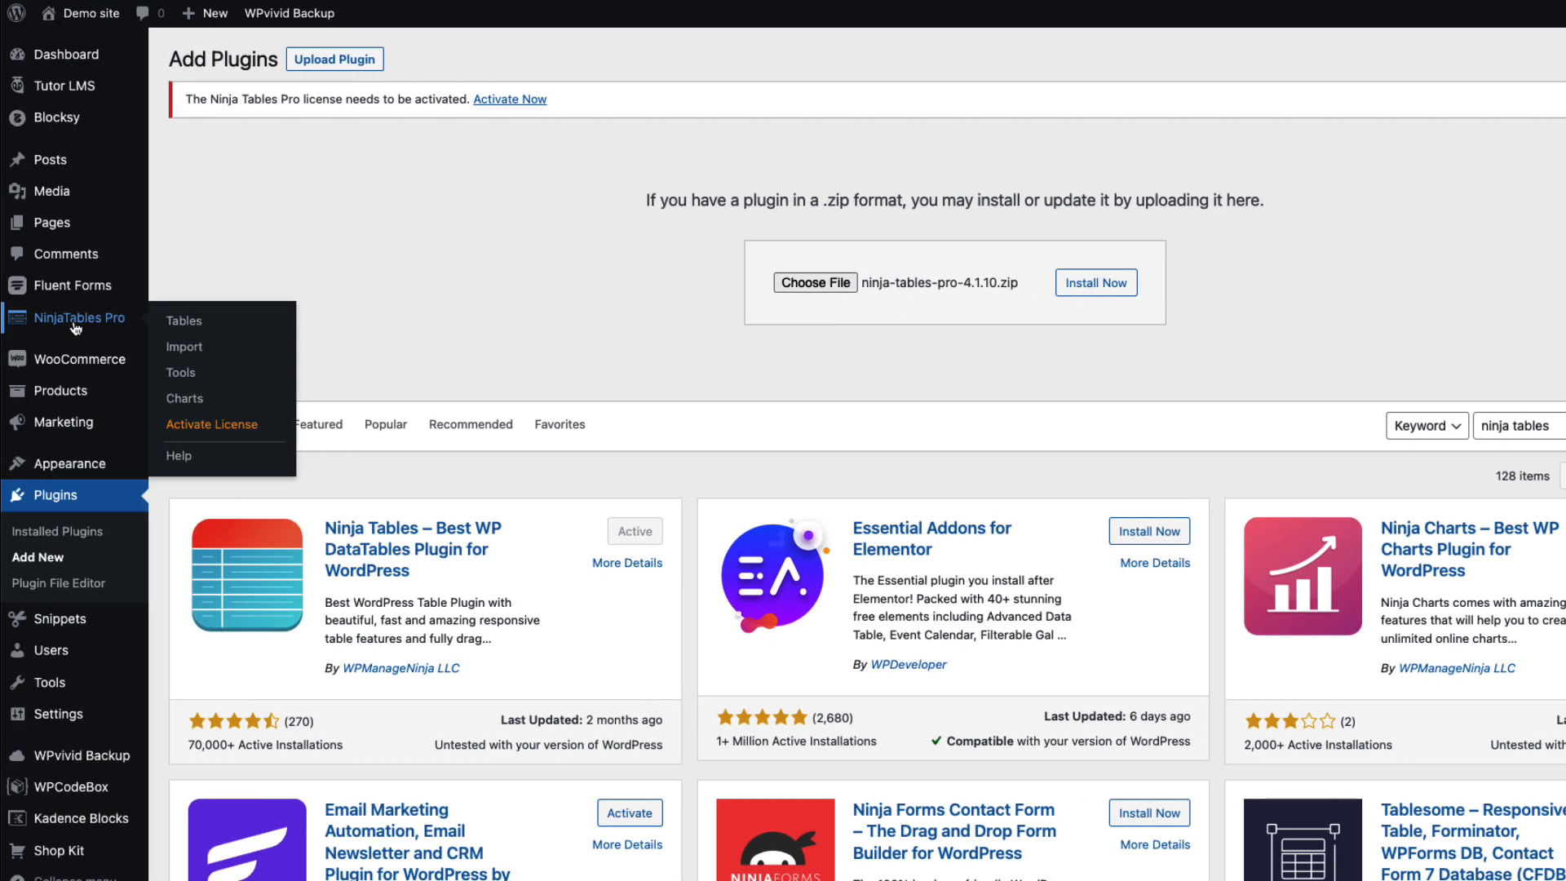
click(191, 325)
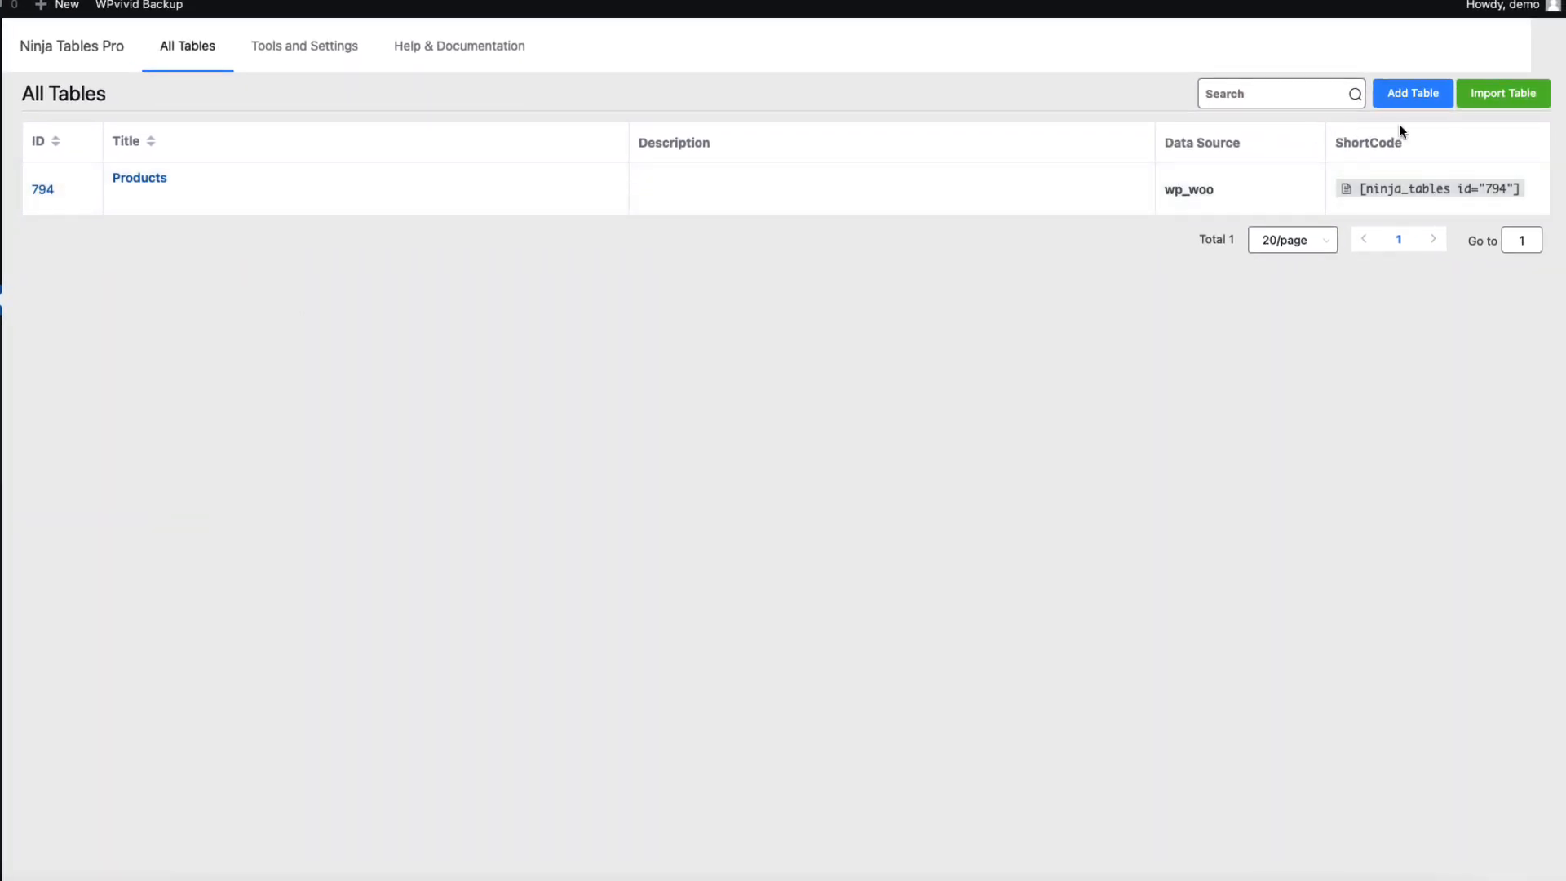
click(1504, 93)
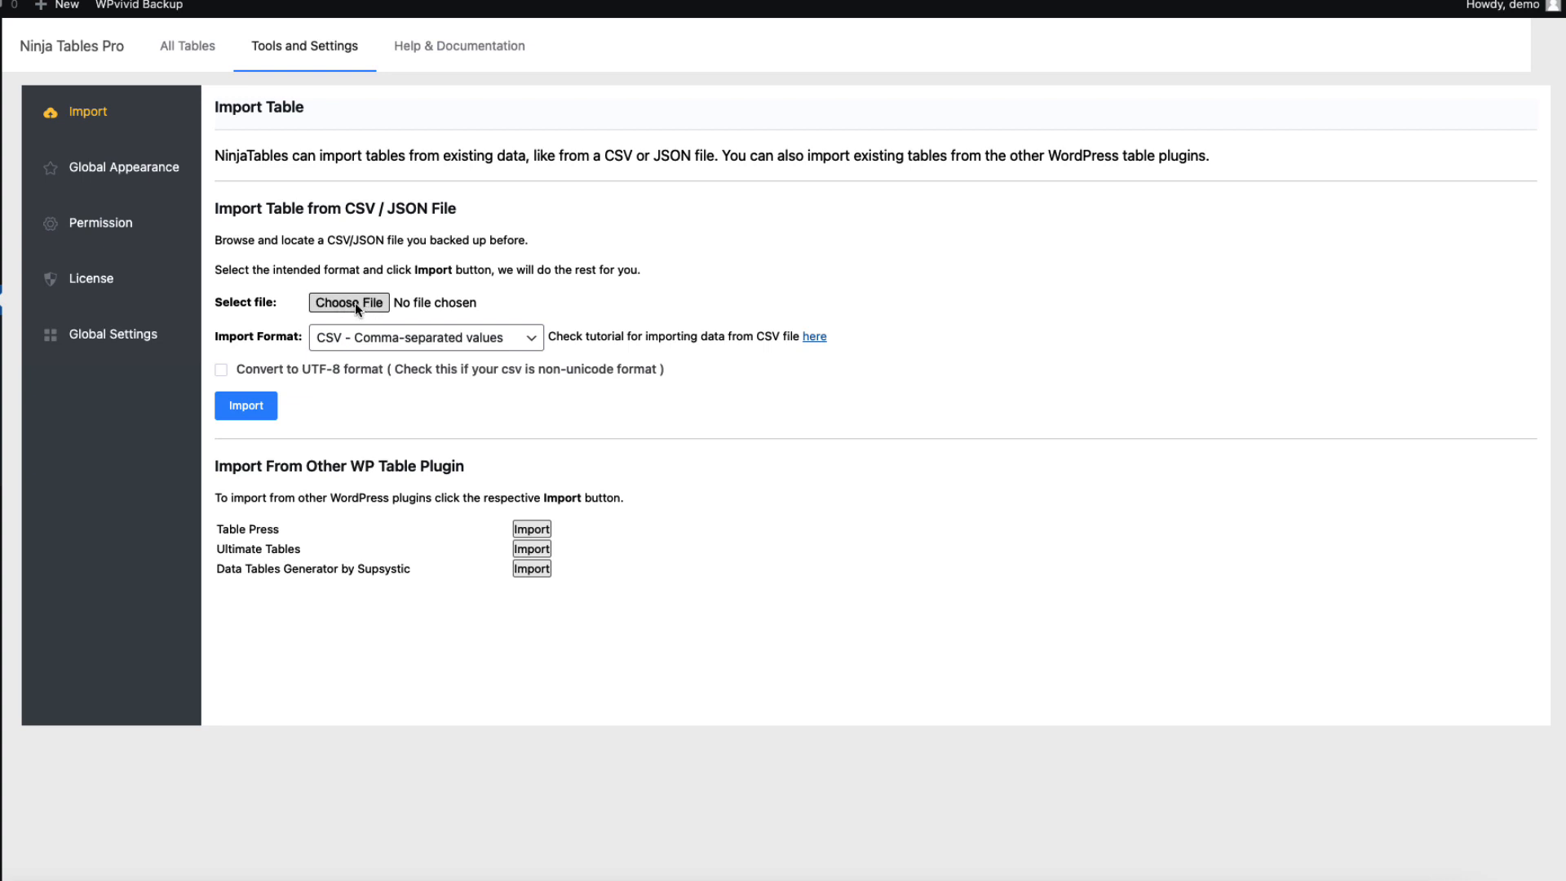
click(194, 45)
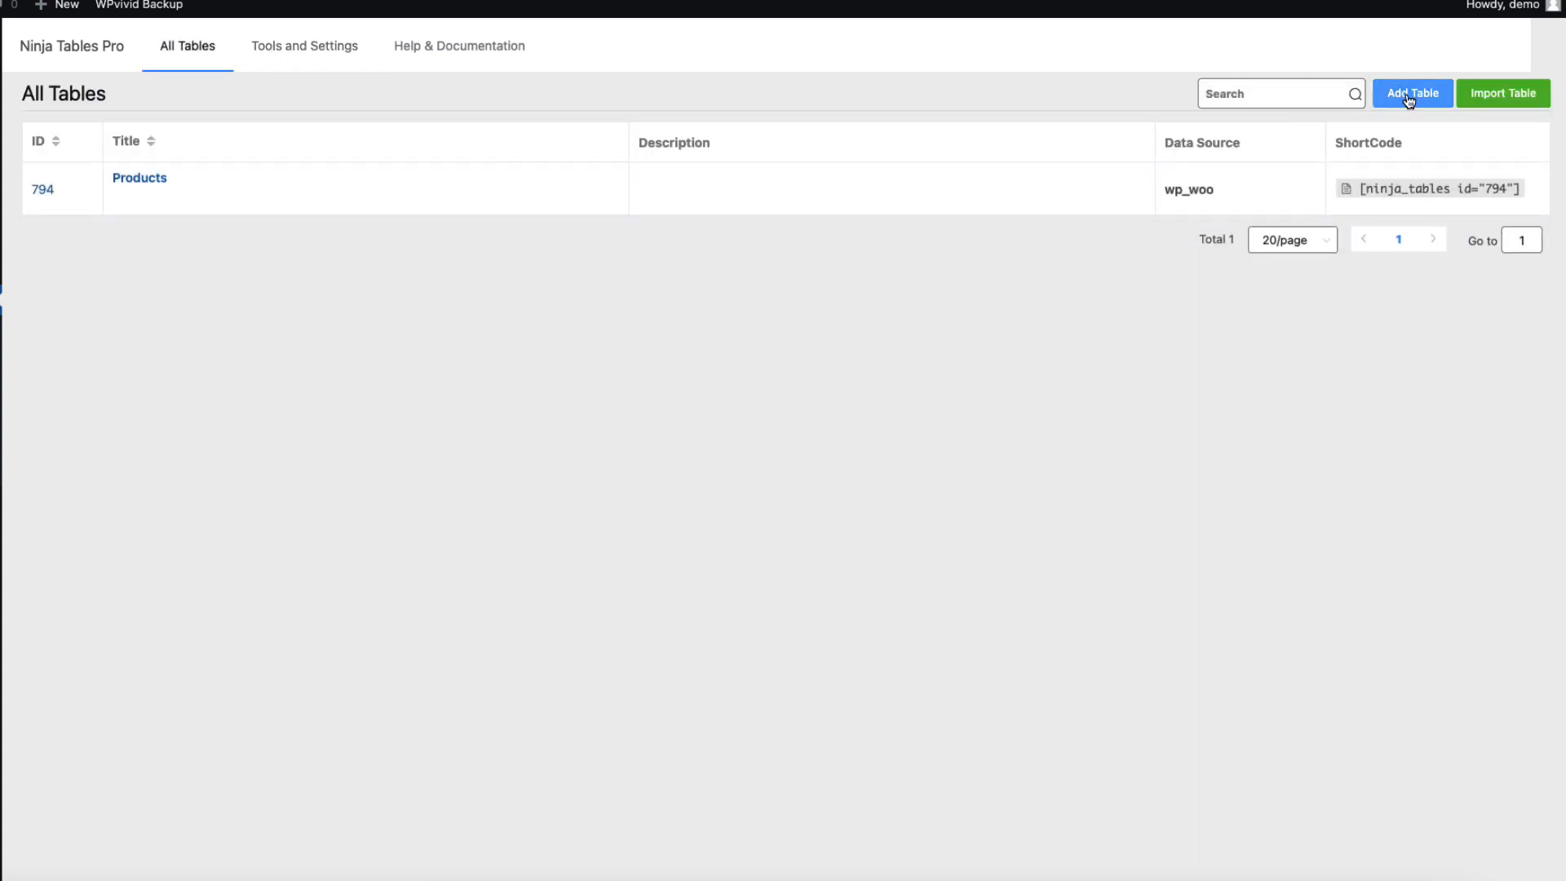
Start adding a table and review the Import Table, Connect Fluent Form and WP Posts creation options.
click(1409, 98)
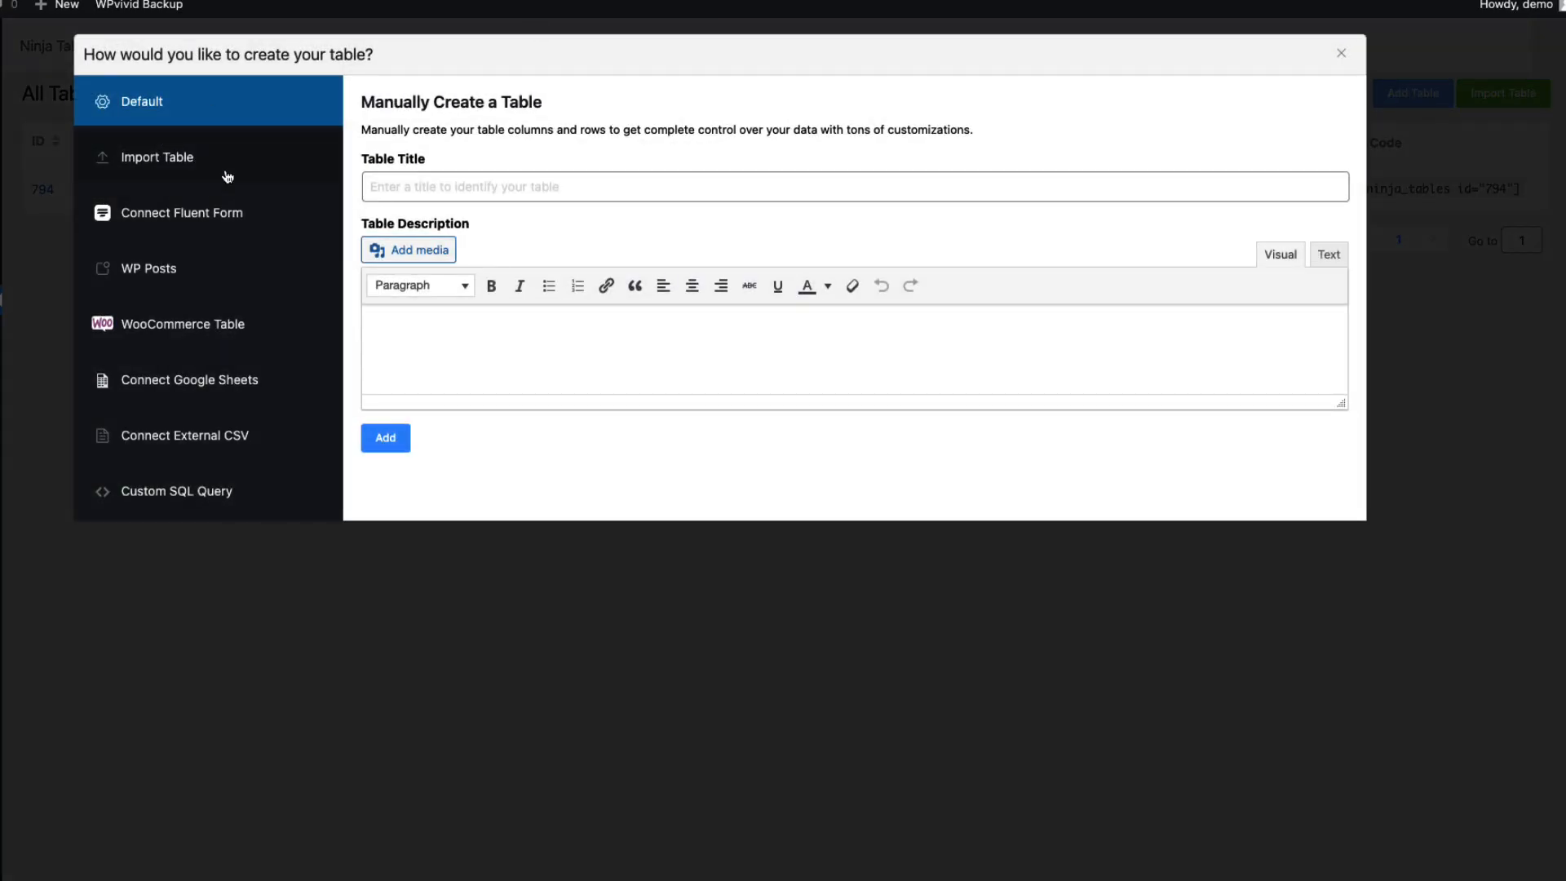
click(168, 163)
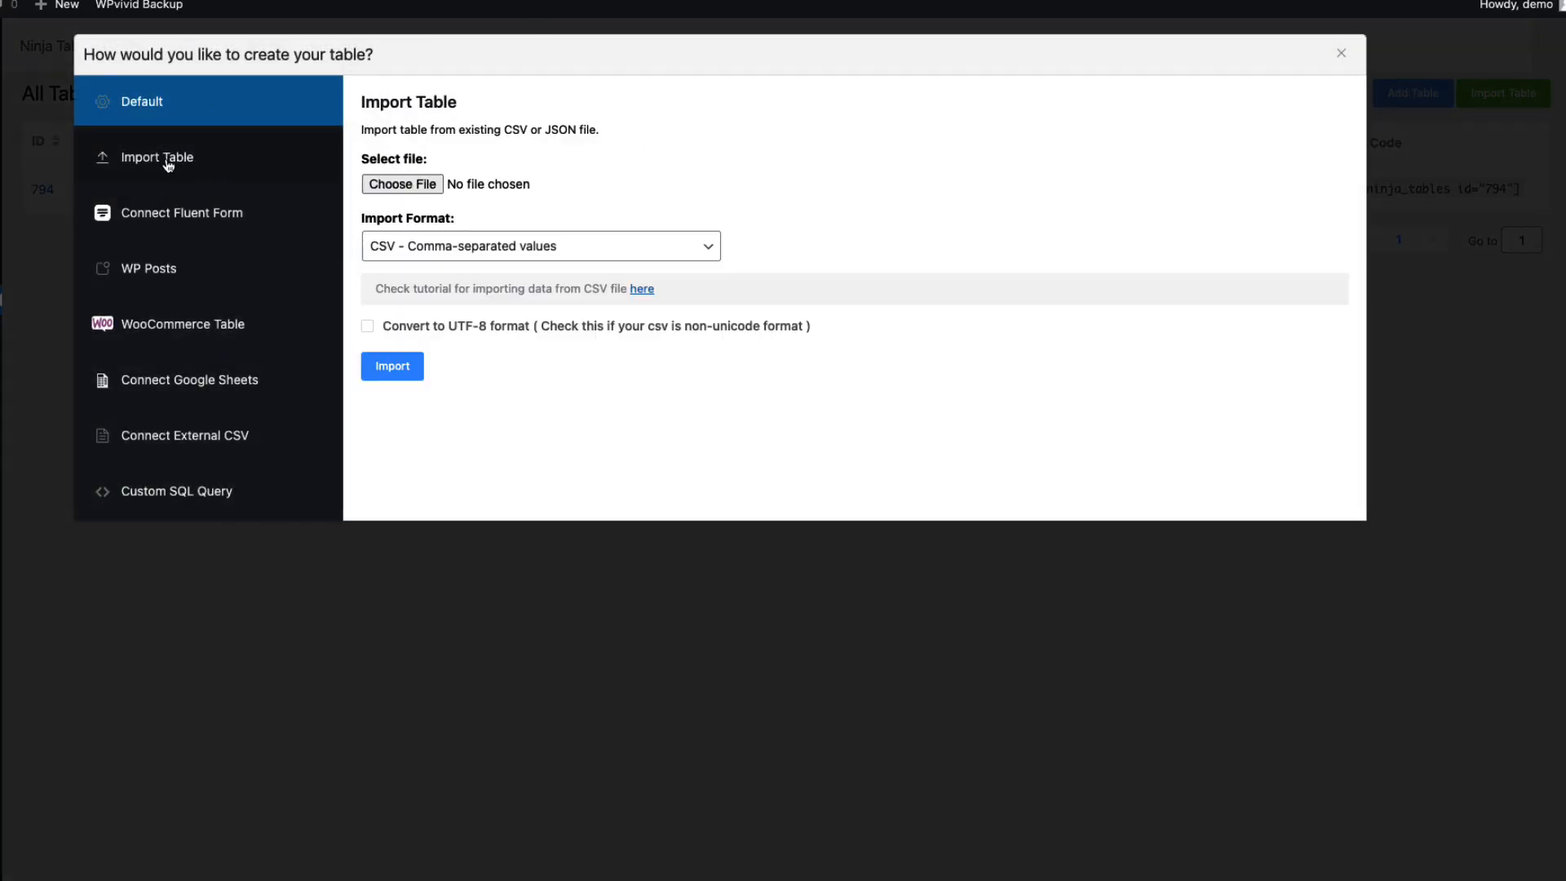
click(167, 219)
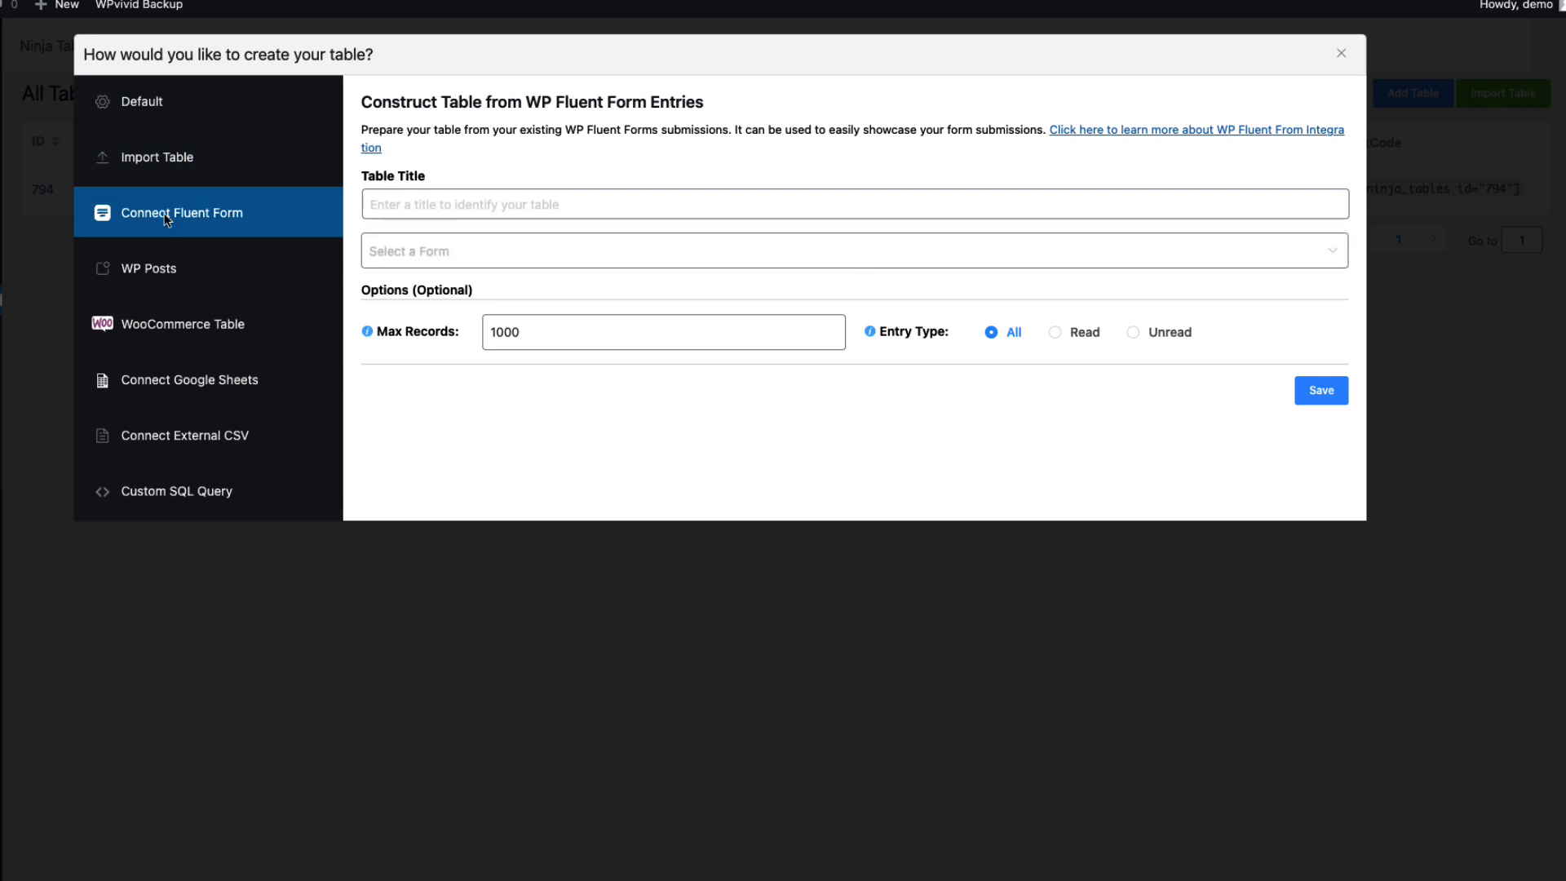
click(158, 277)
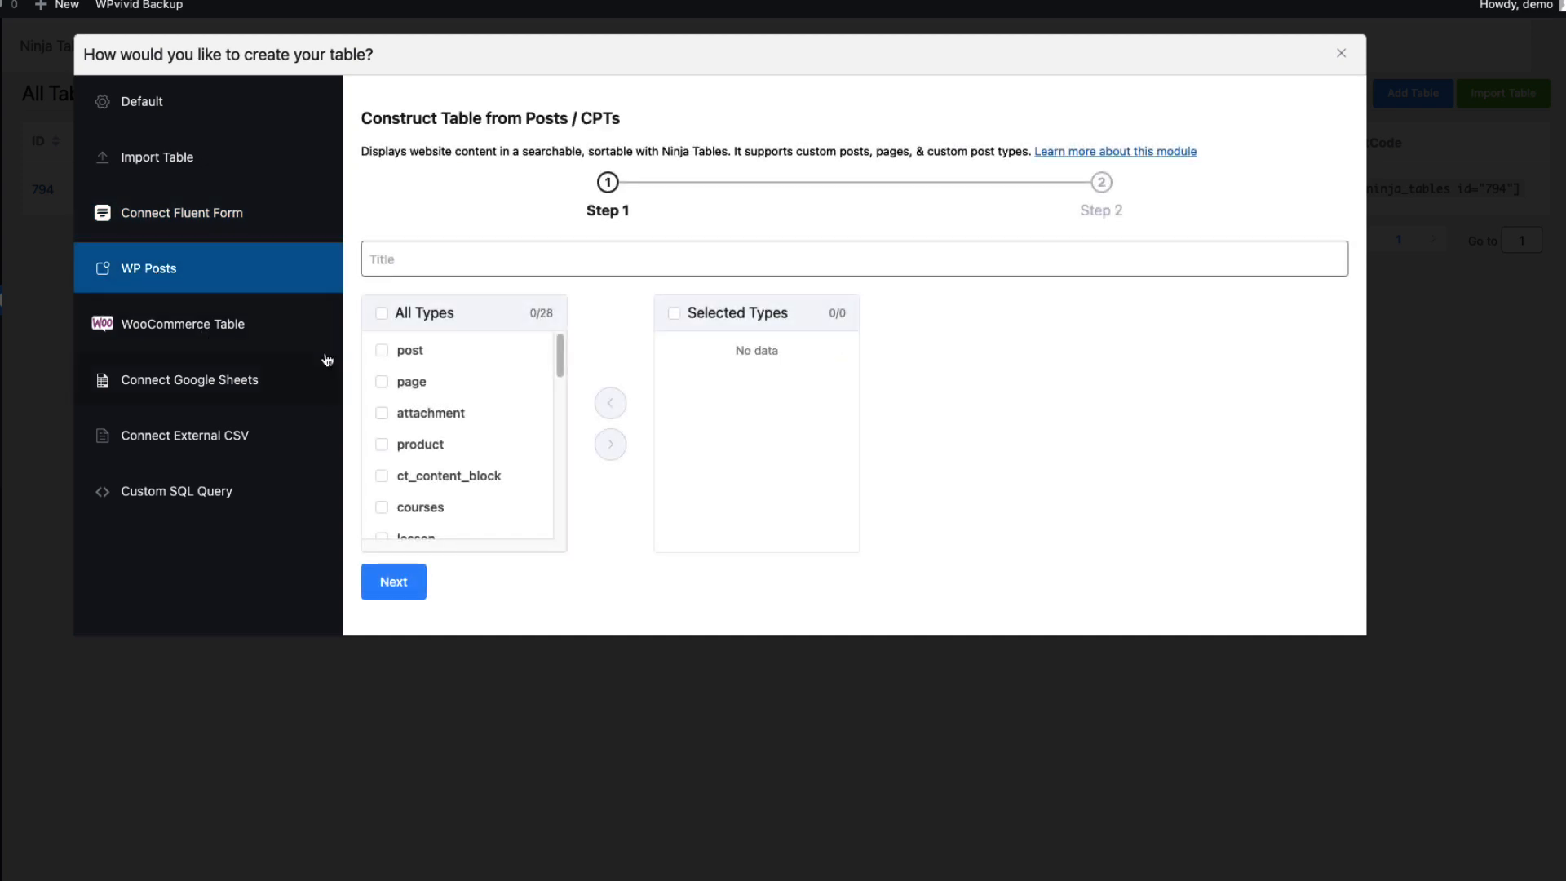
Choose a WooCommerce table as the table source and title it "Product table".
click(146, 328)
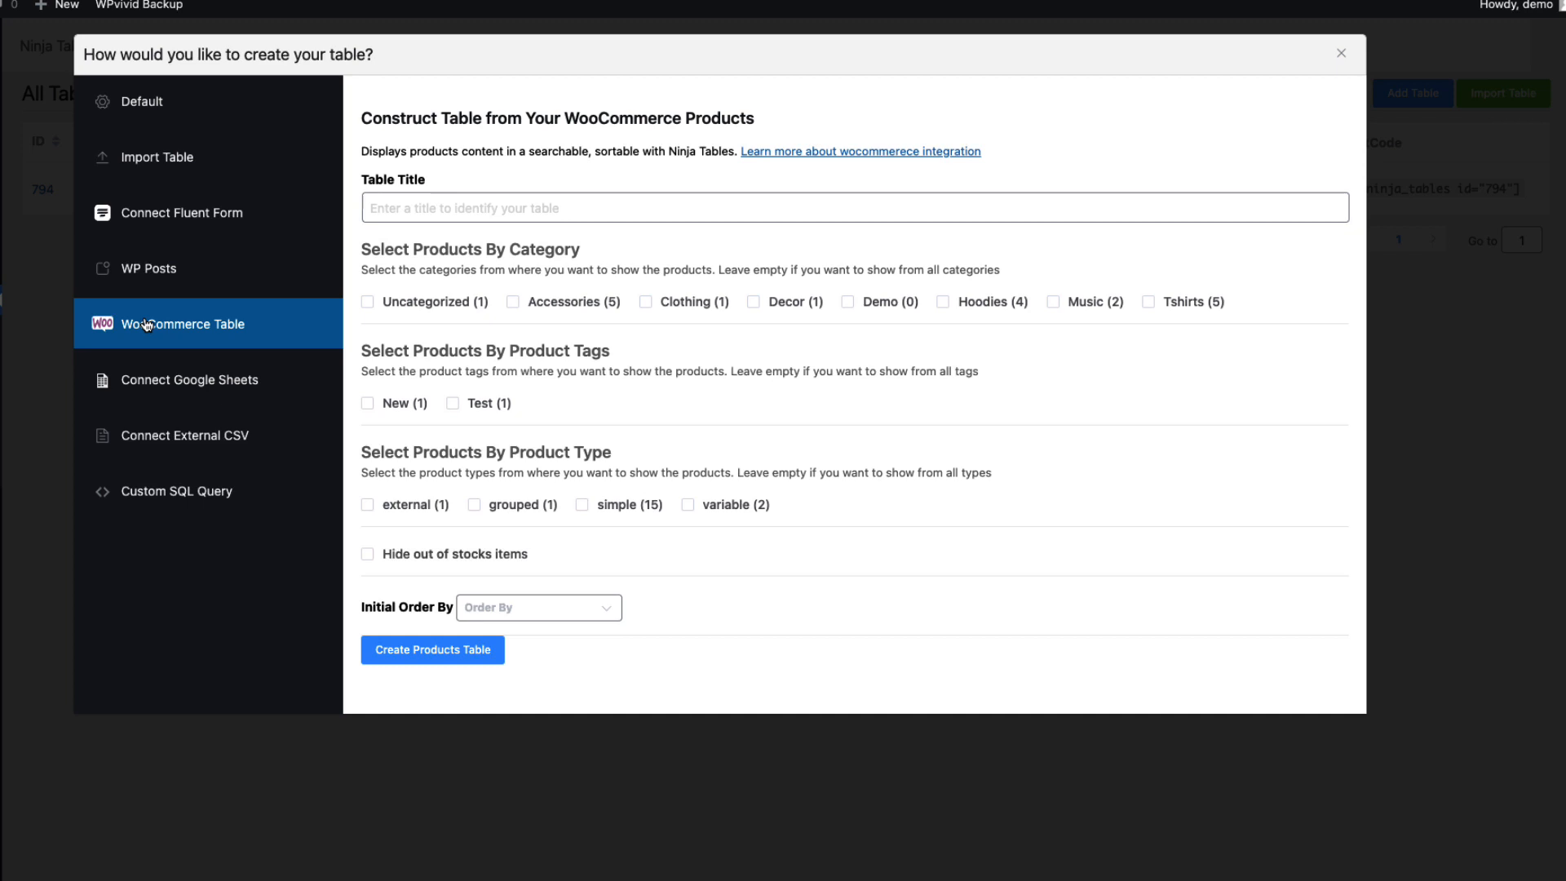
click(436, 205)
text(Product table)
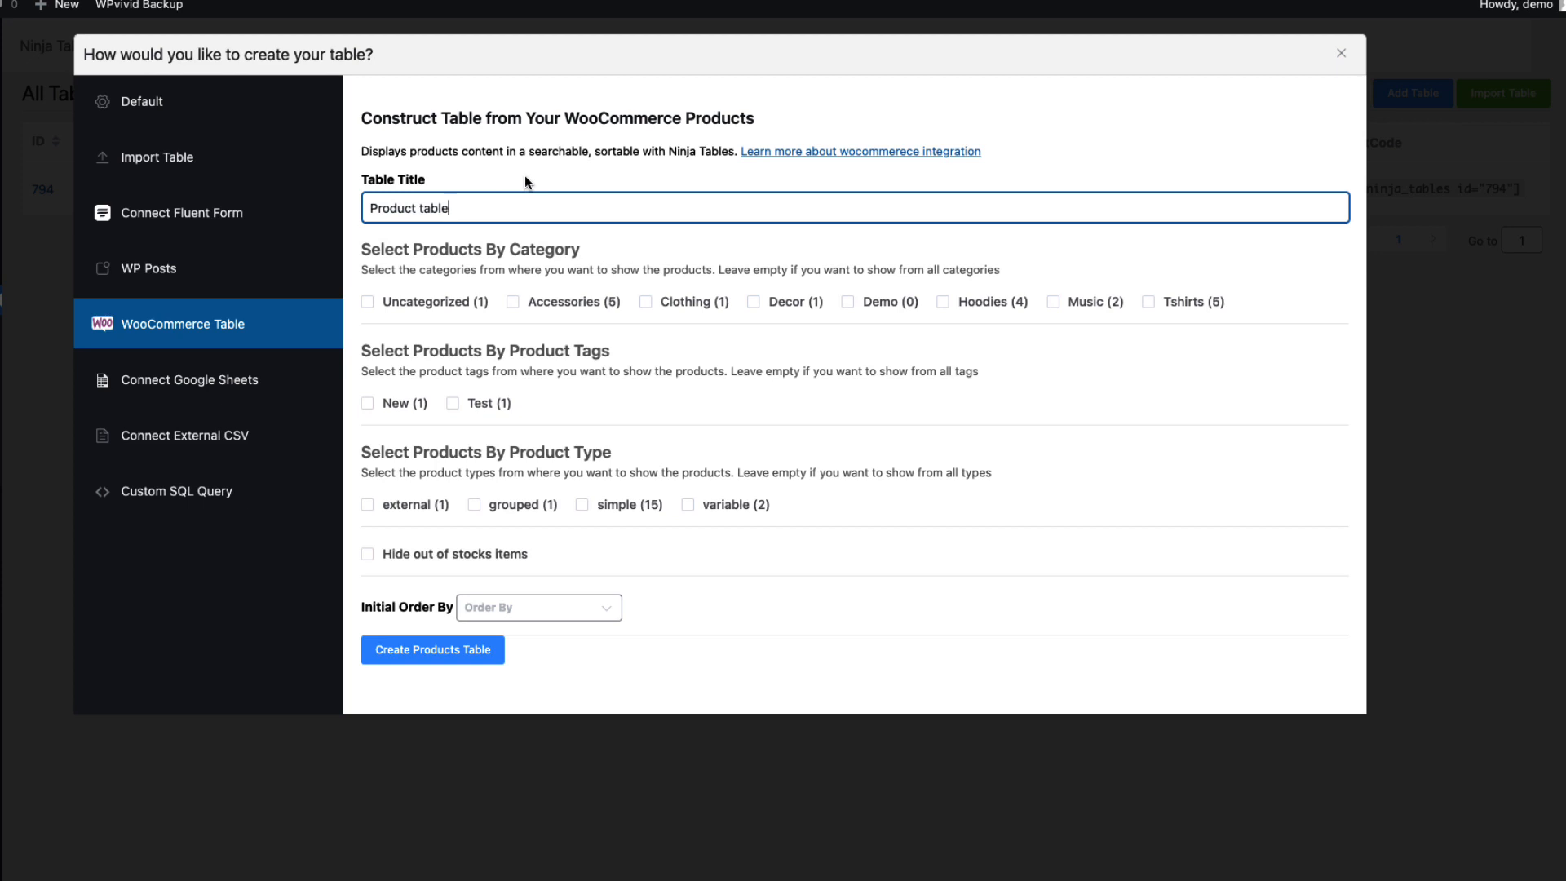
click(514, 304)
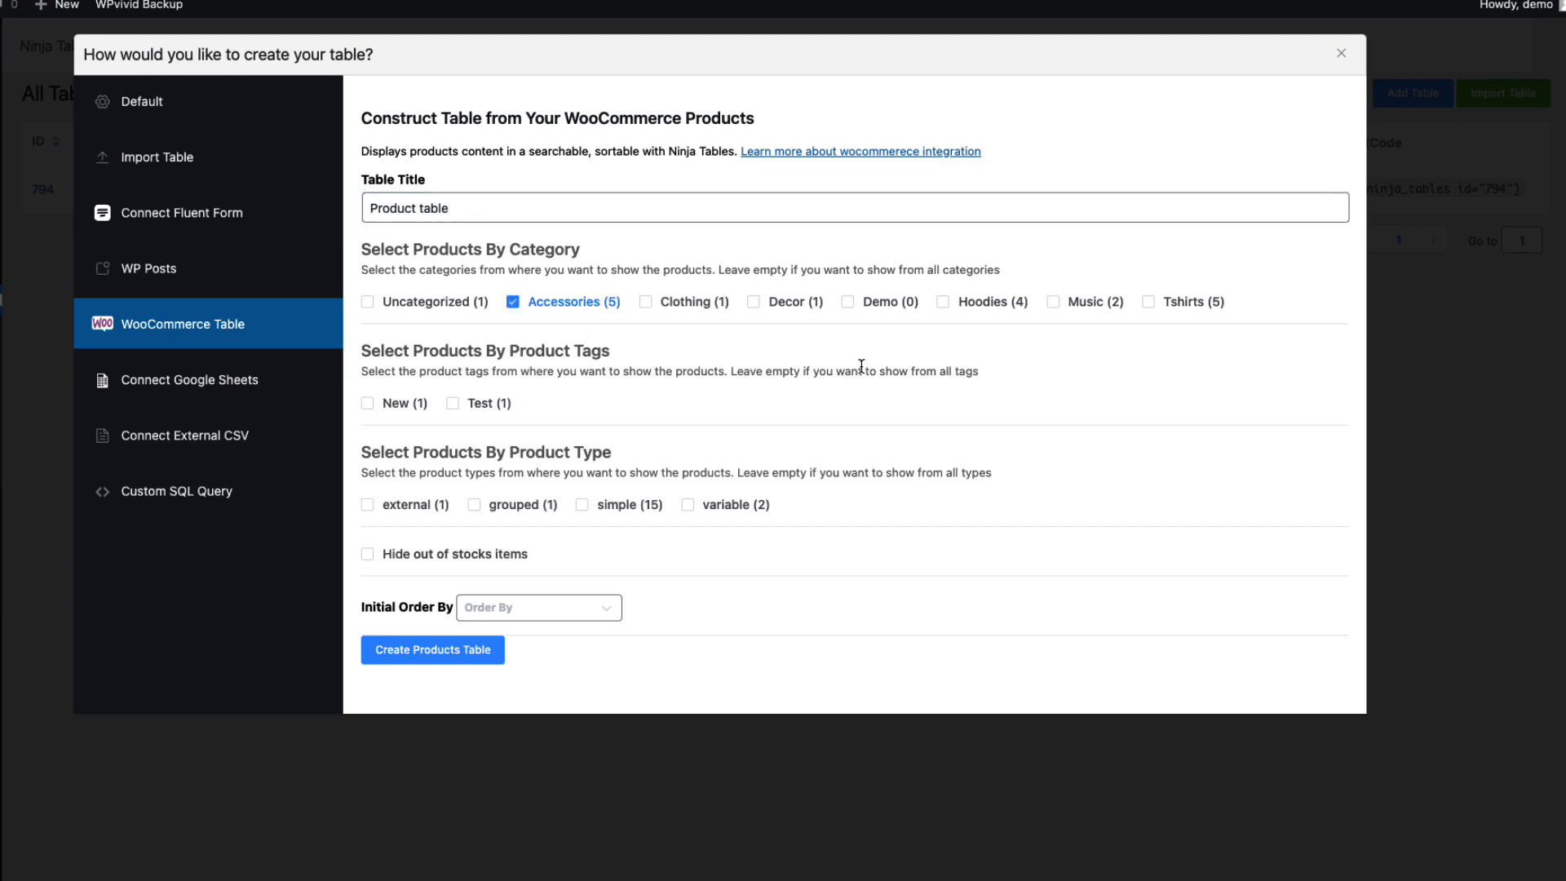
click(758, 305)
click(758, 304)
click(514, 304)
Set the initial order to Menu Order and create the products table.
click(575, 610)
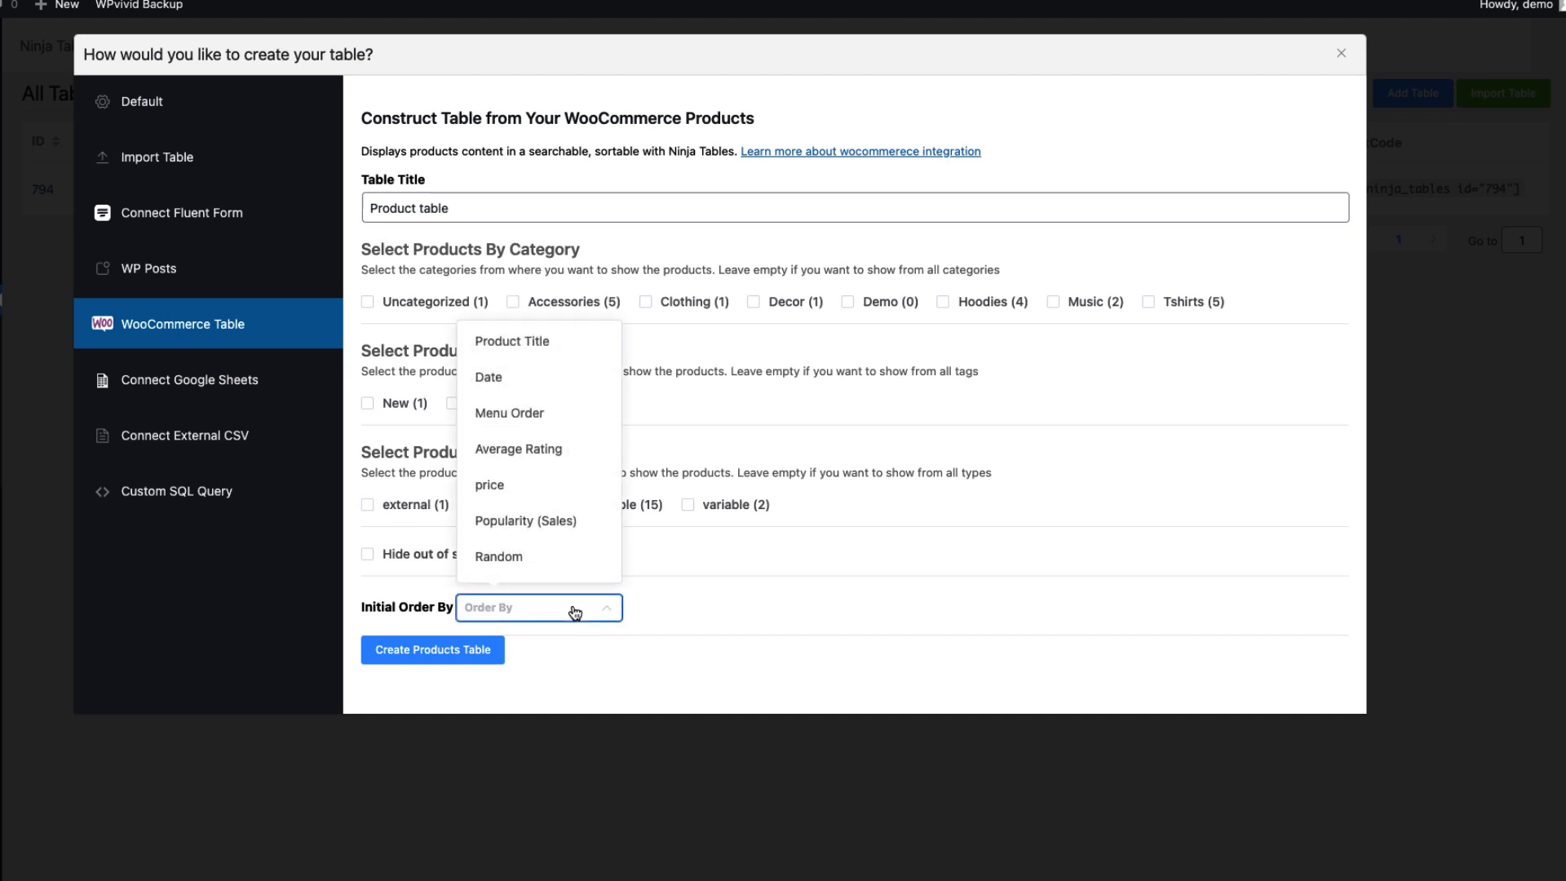
click(517, 412)
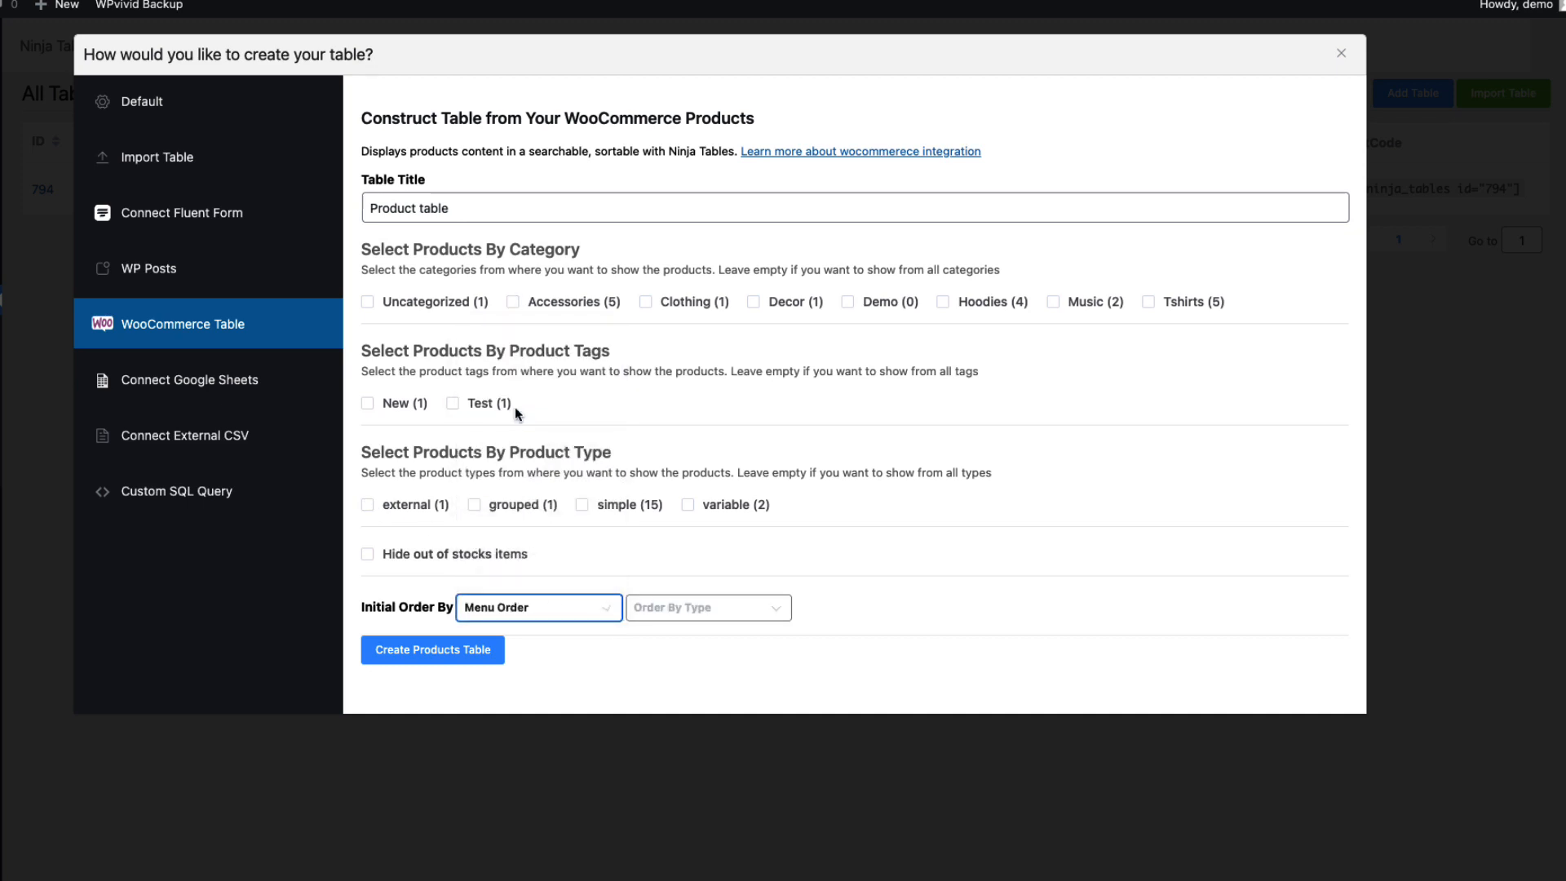
click(446, 650)
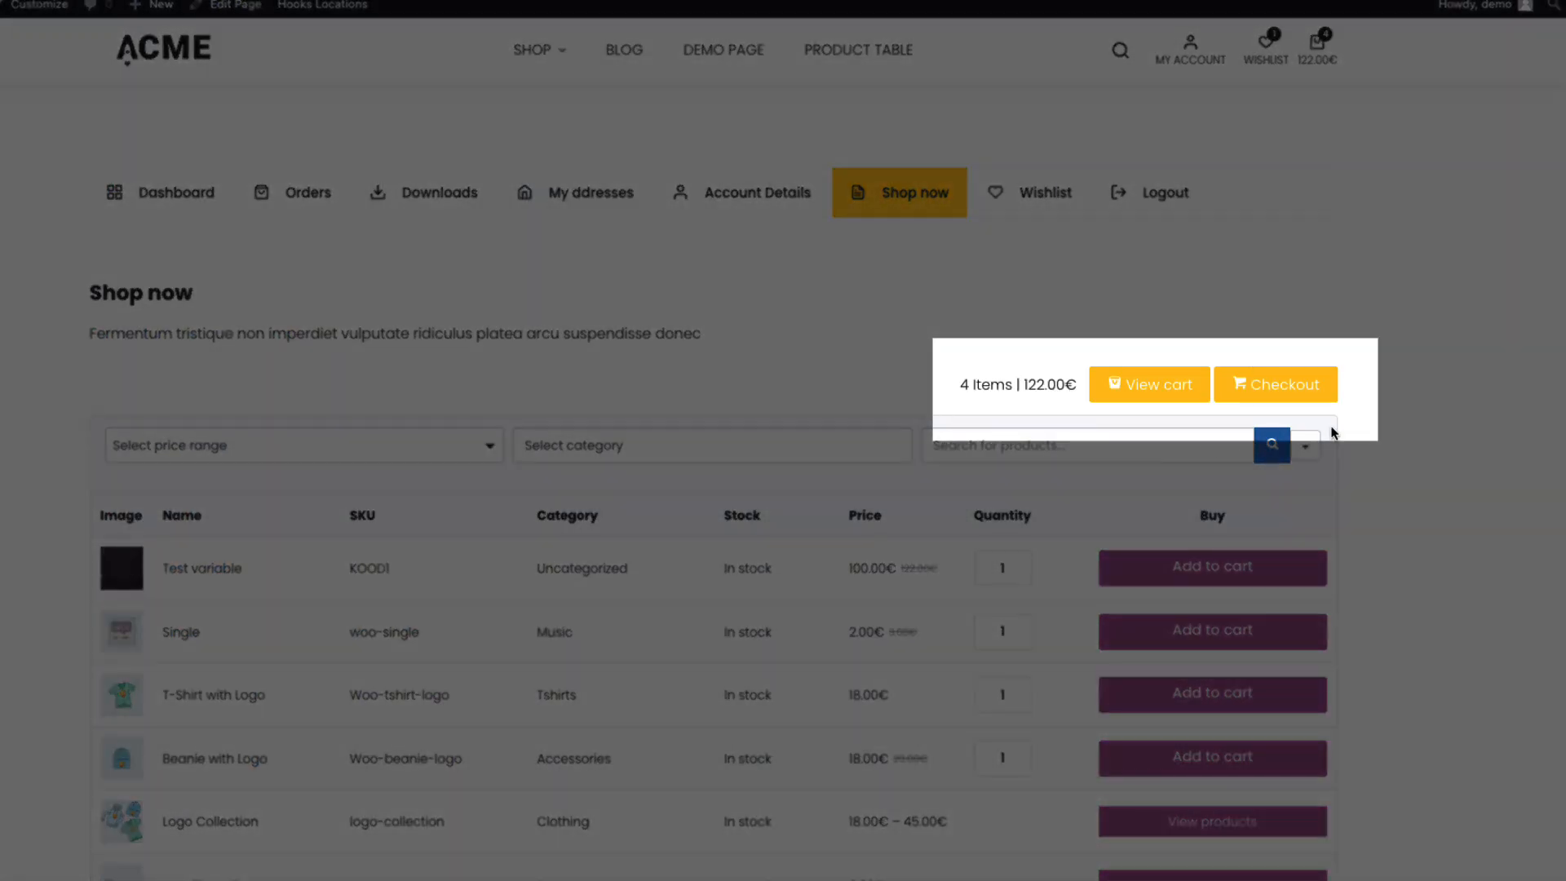
Review the cart and checkout options in the table's appearance settings, and view its product query settings.
scroll(1424, 449, down, 10)
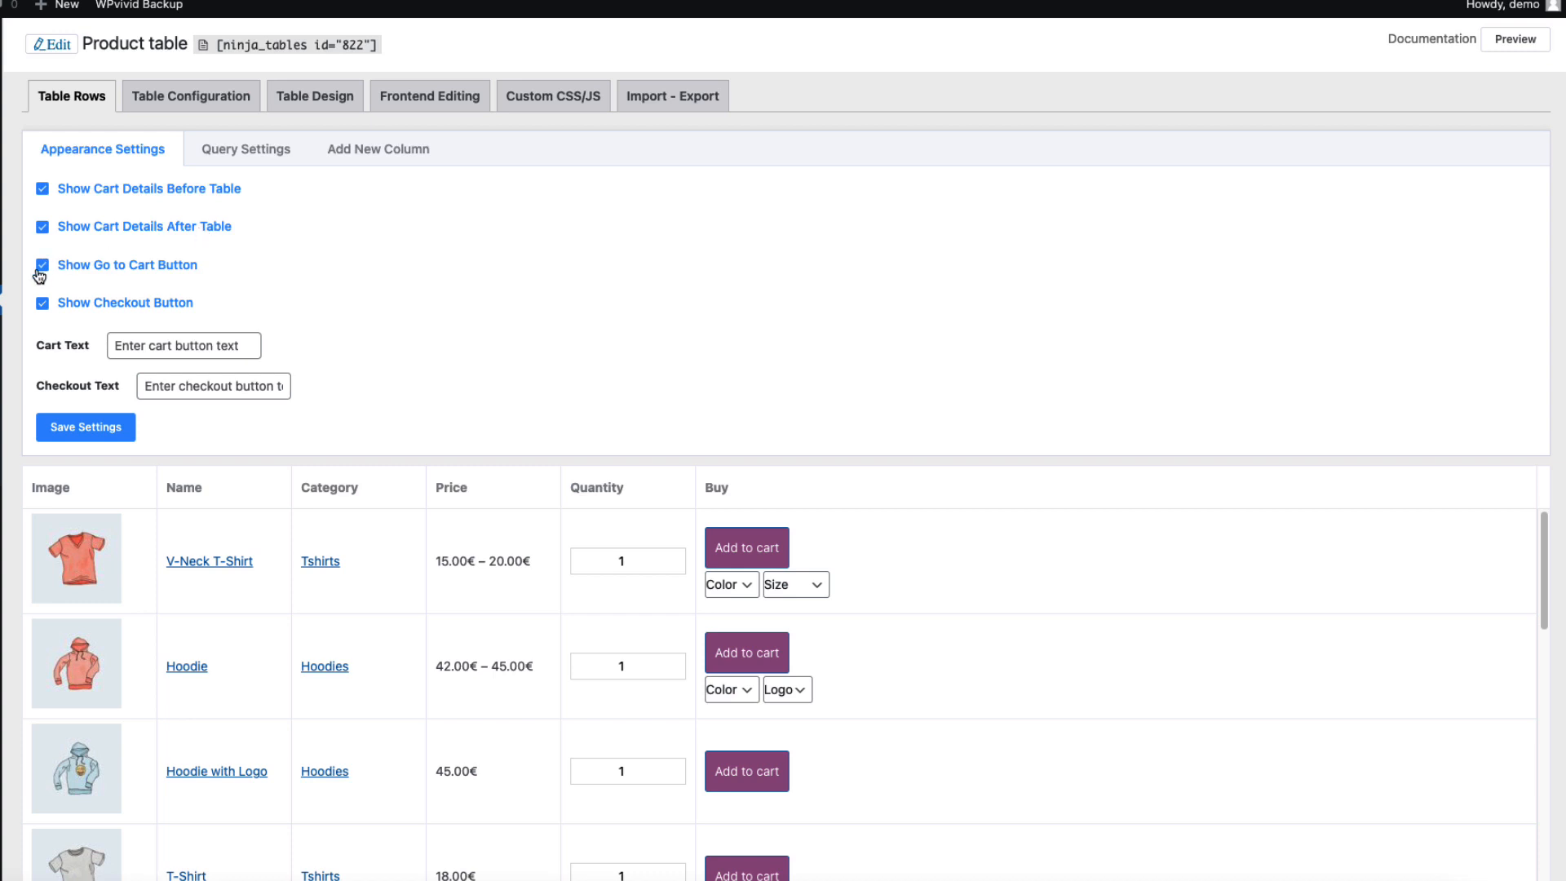
click(155, 343)
click(160, 381)
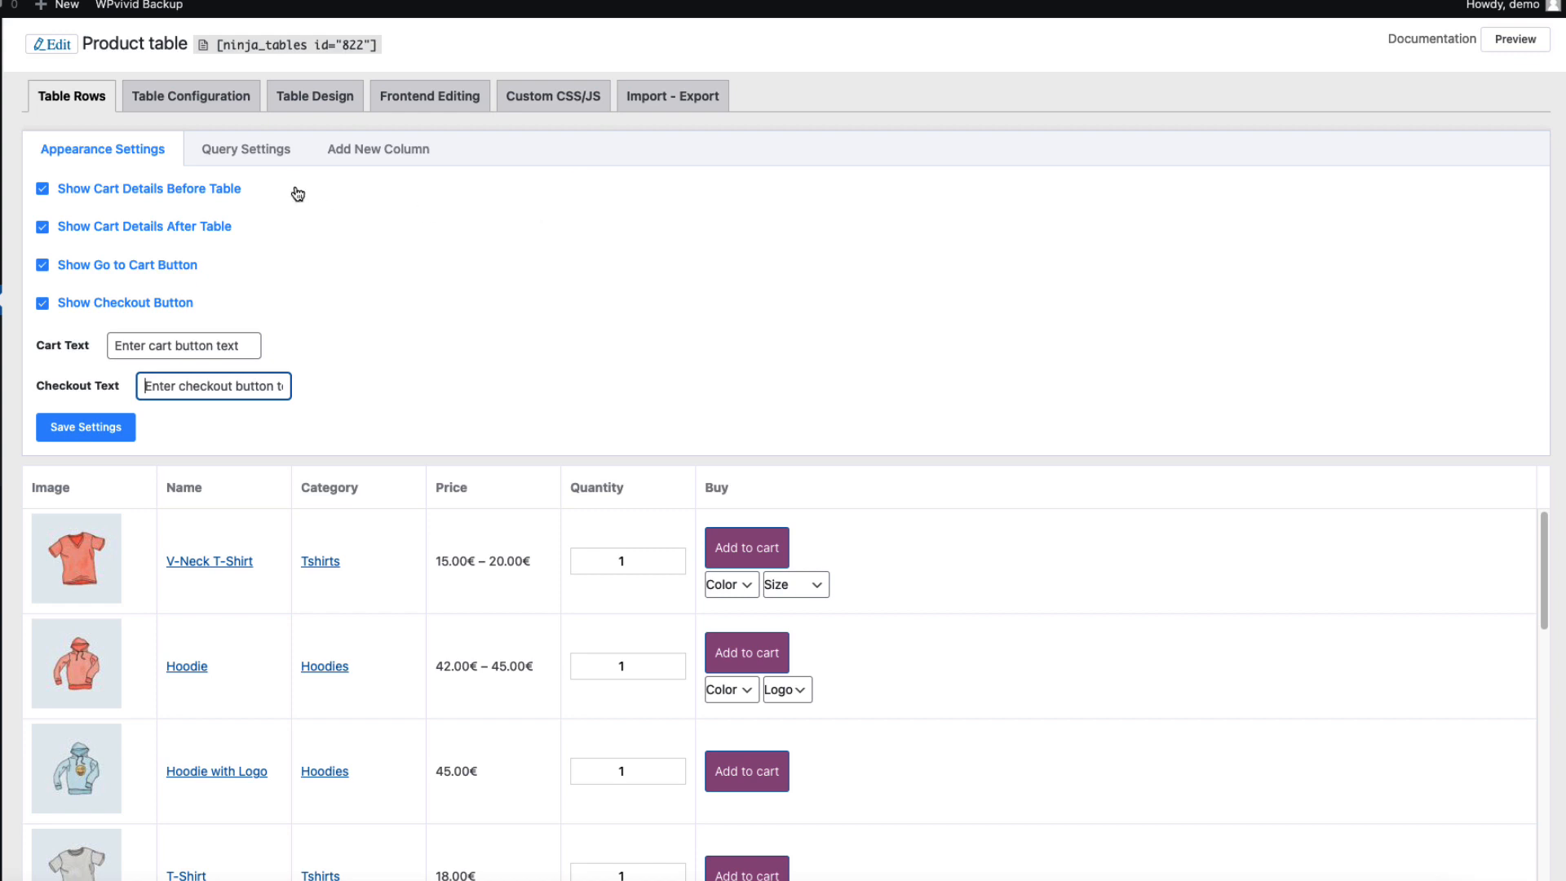
click(257, 157)
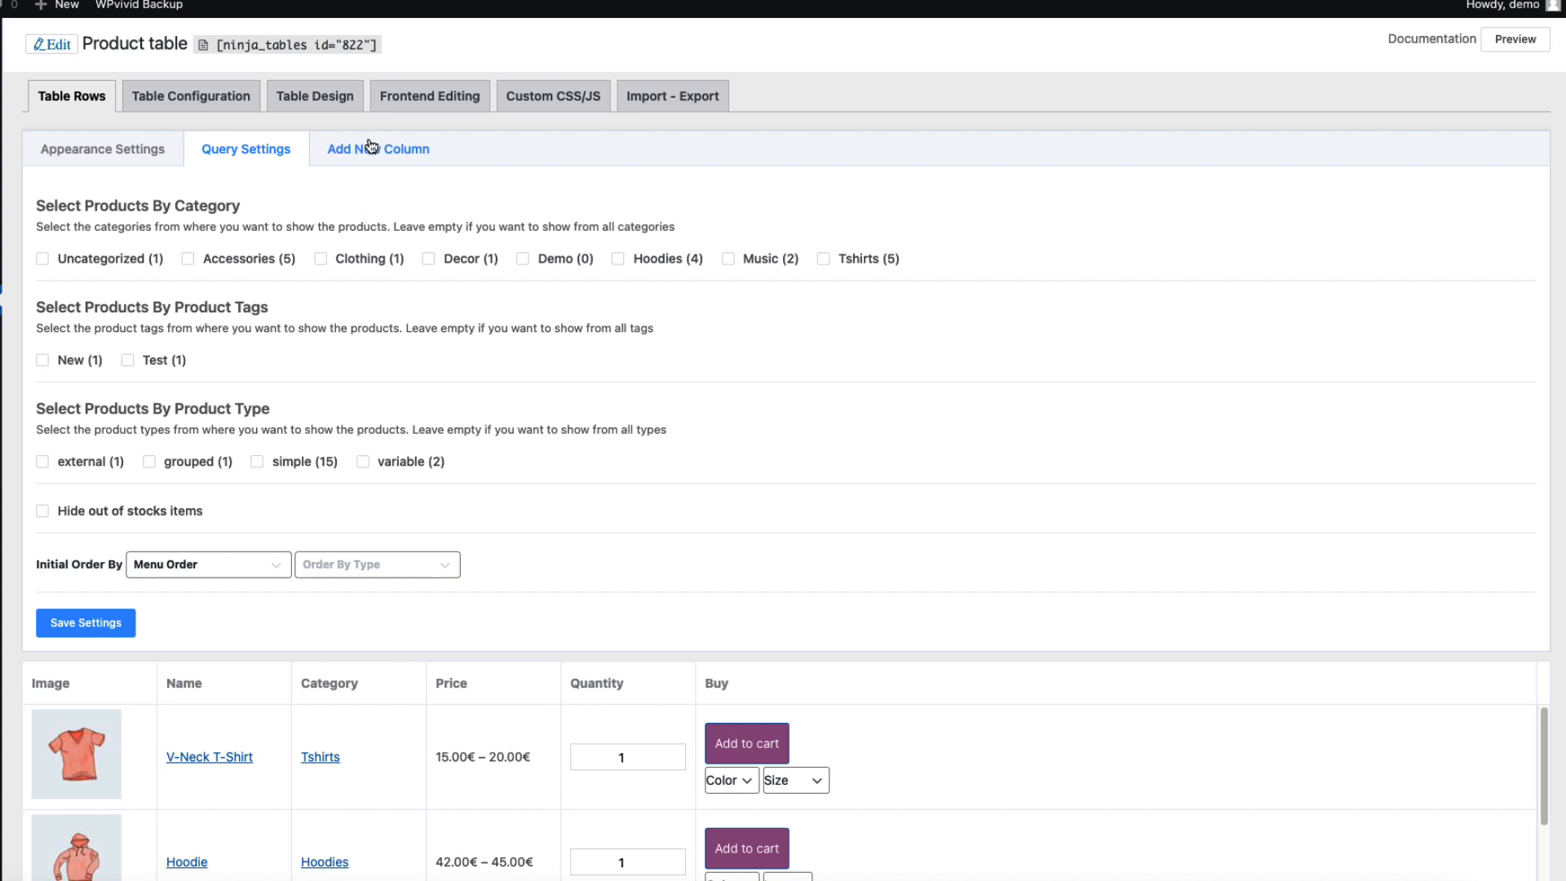
Open the new column form, inspect the existing Image column's settings without changing them, and return to the form.
click(389, 155)
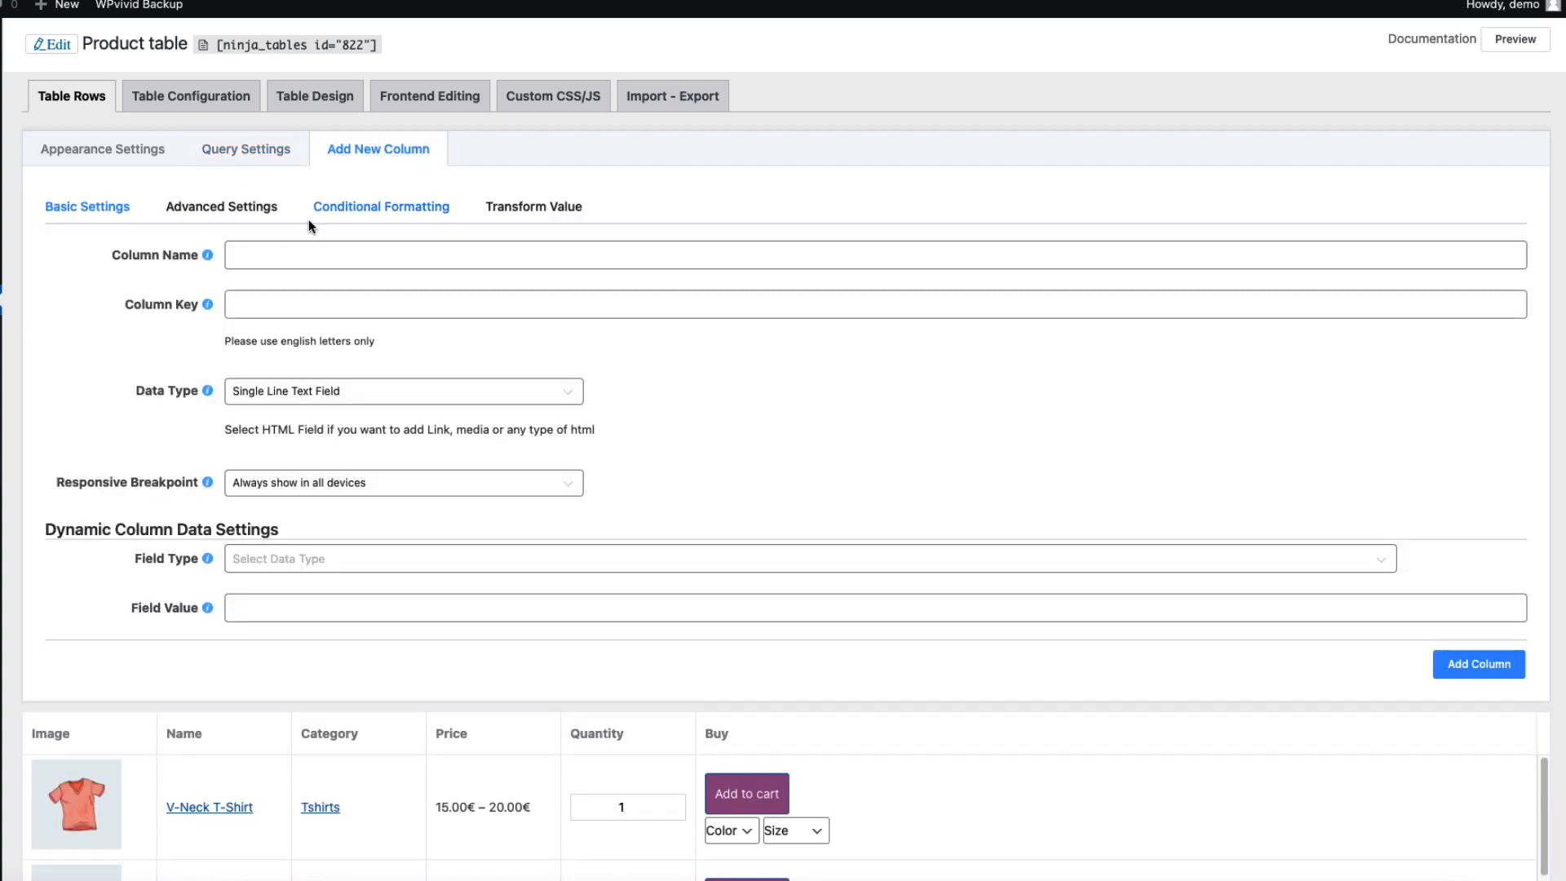
scroll(385, 287, down, 5)
mouse_move(190, 376)
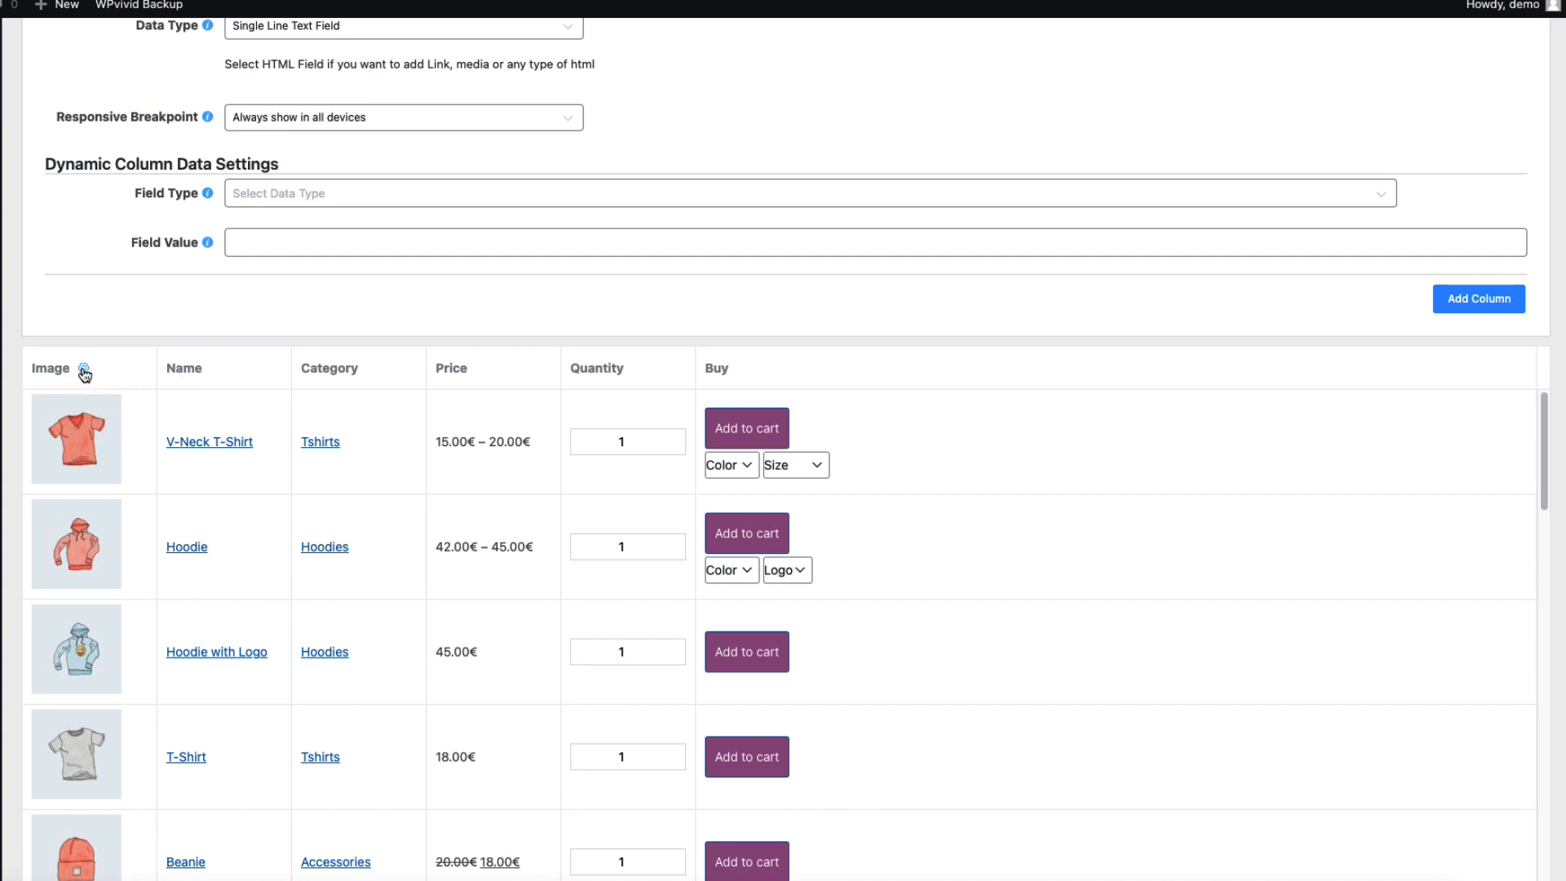
click(84, 371)
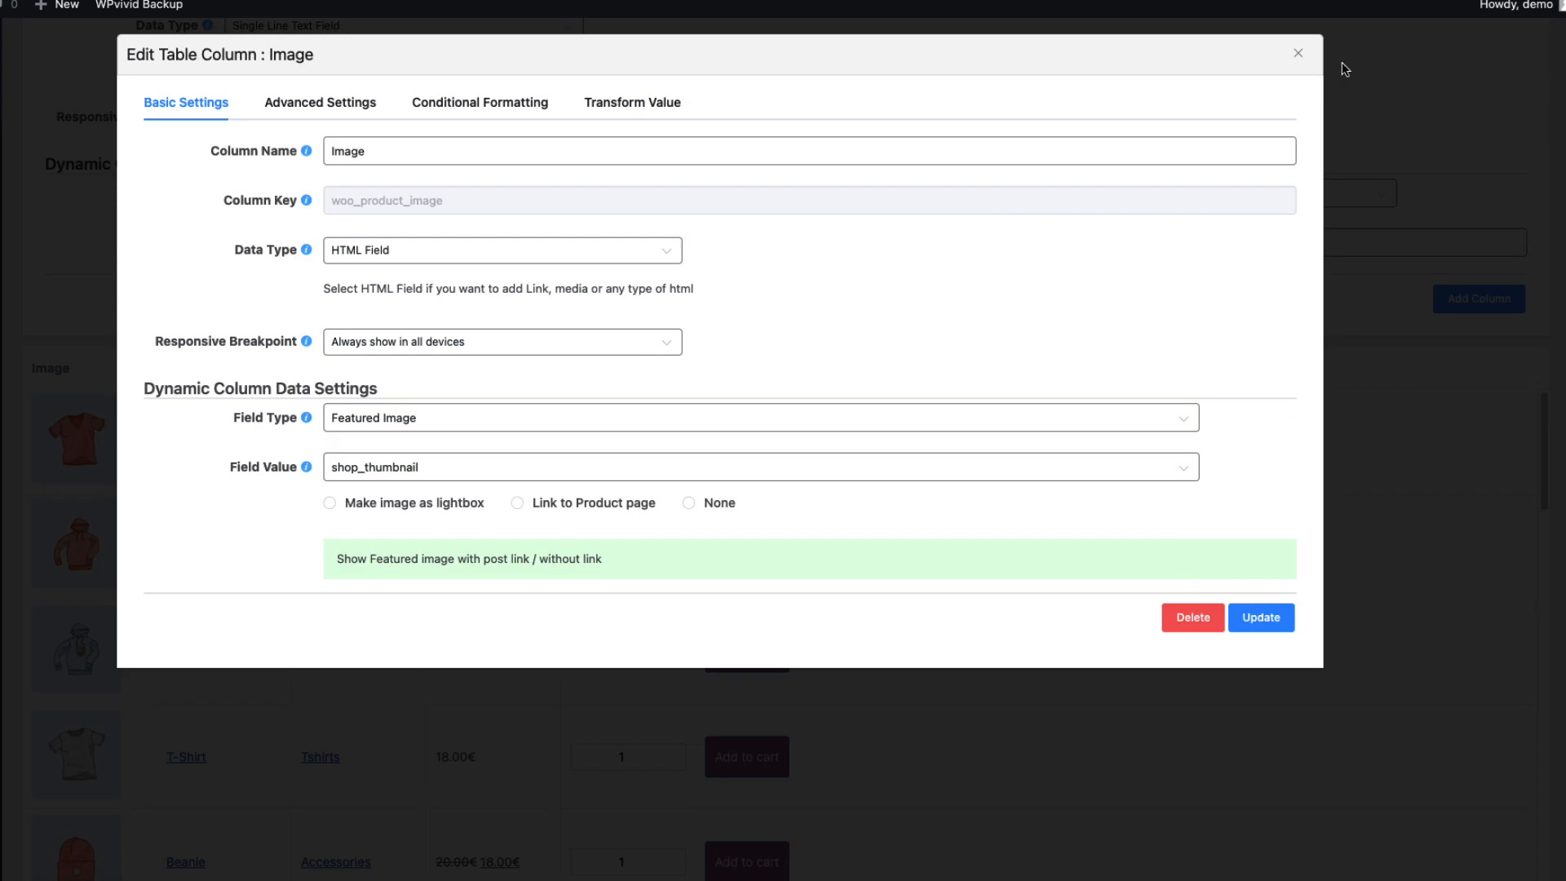
click(1299, 57)
scroll(689, 261, up, 3)
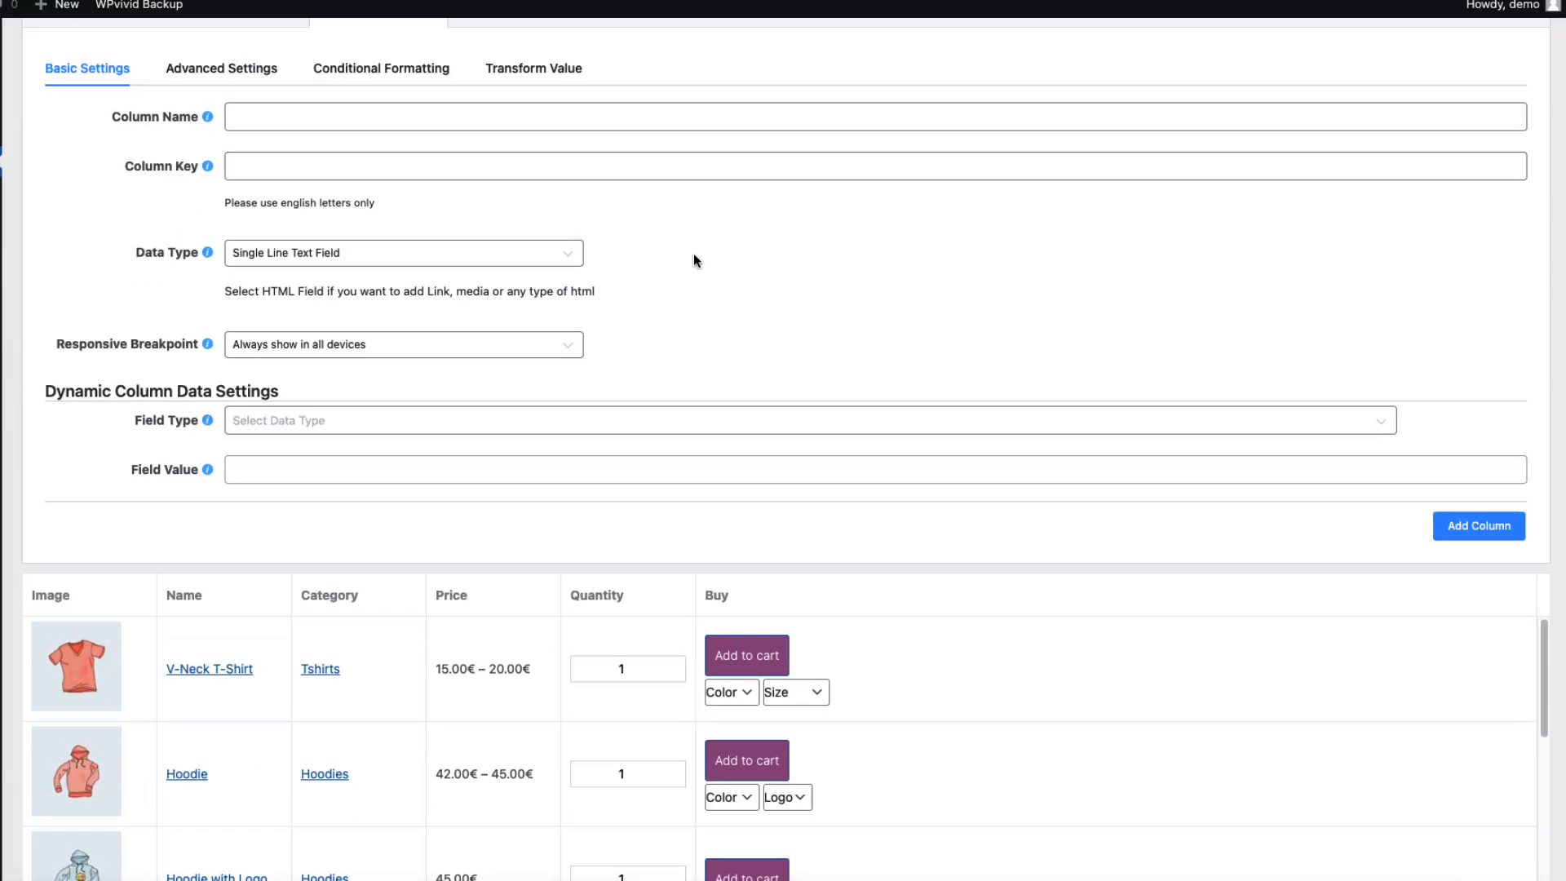
Name the new column SKU, with Product Data as the field type and Product SKU as the field value.
click(312, 114)
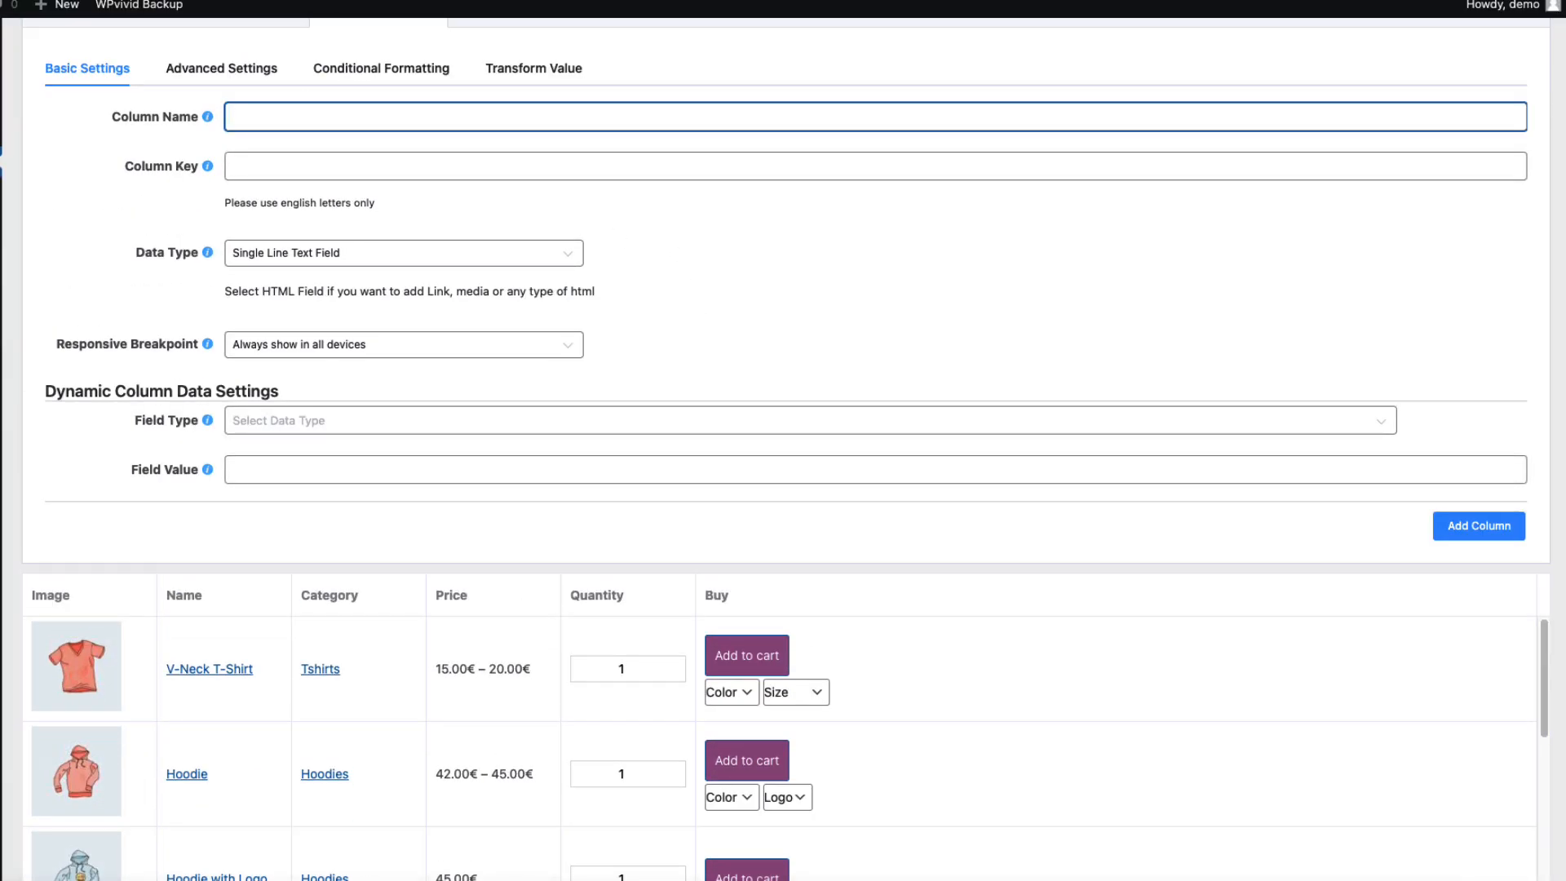
text(SKU)
click(276, 426)
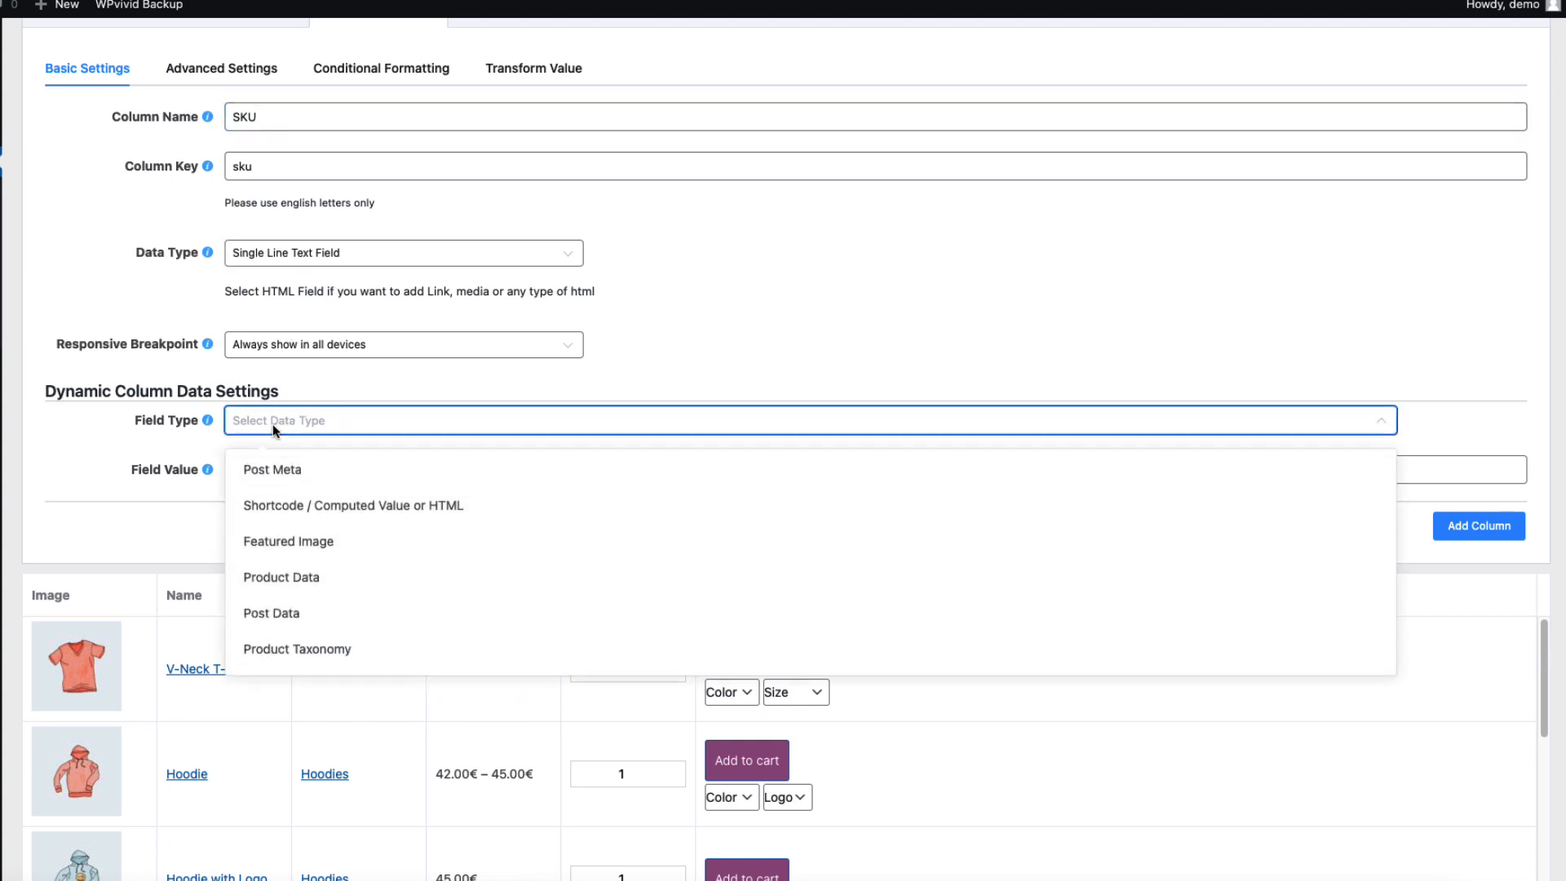
click(287, 575)
click(301, 482)
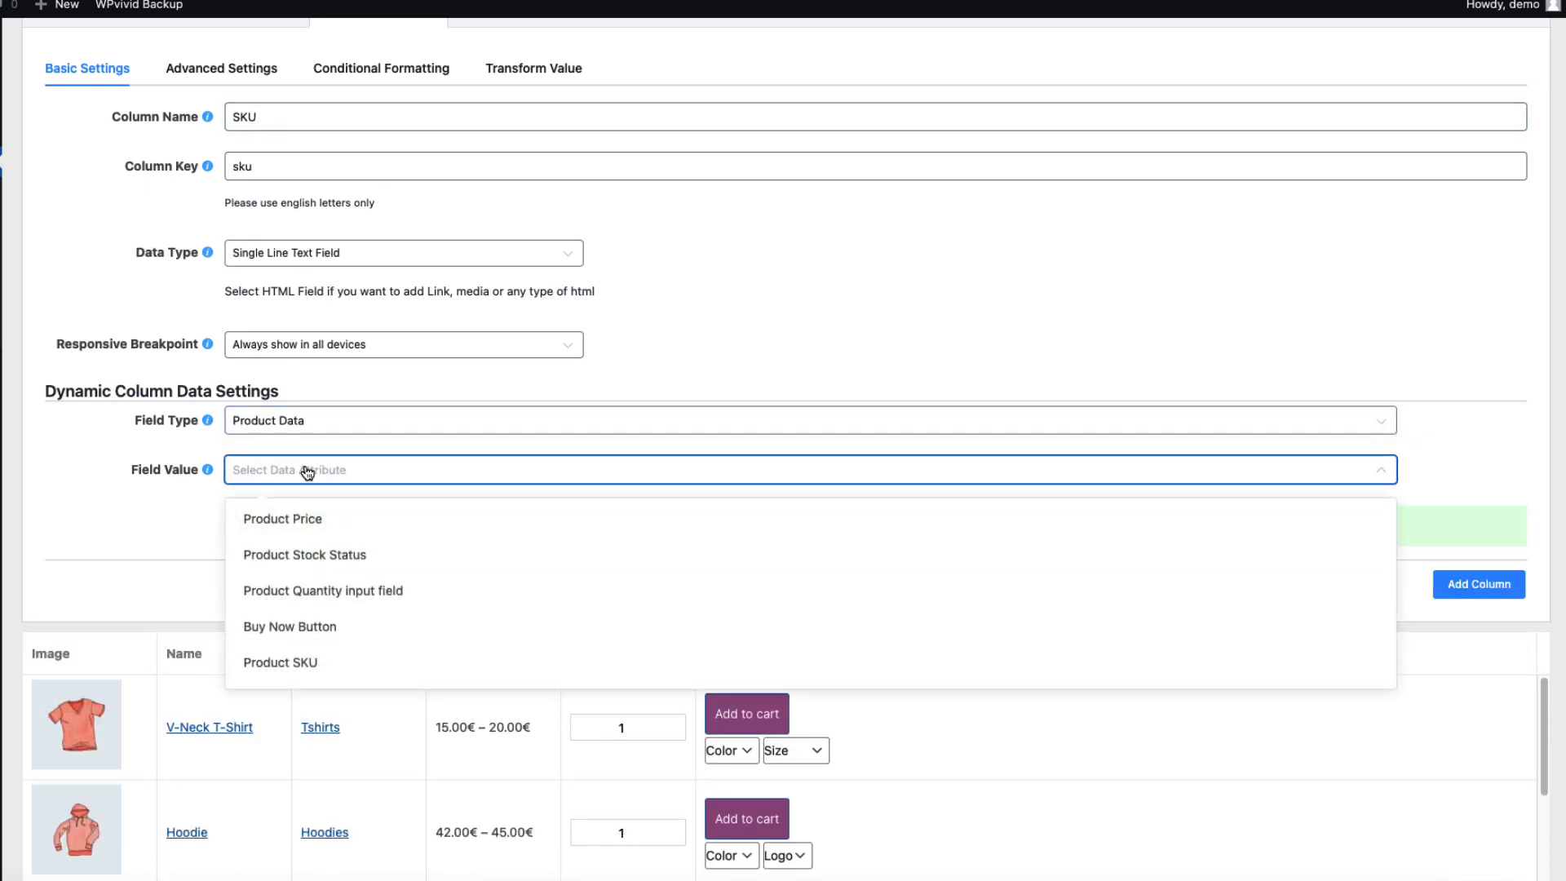
click(296, 666)
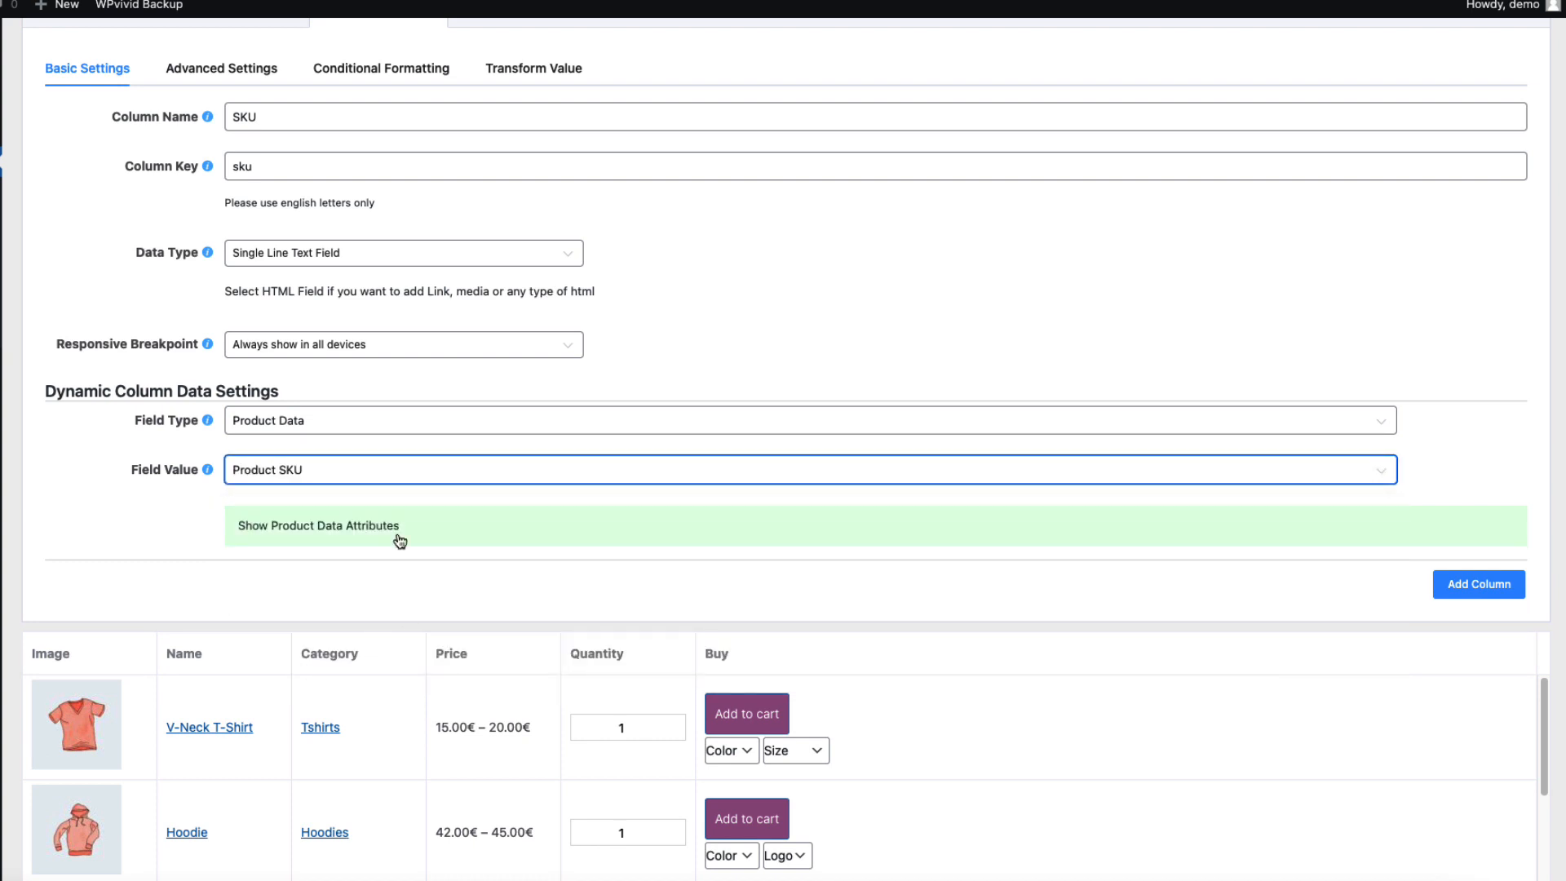
click(340, 384)
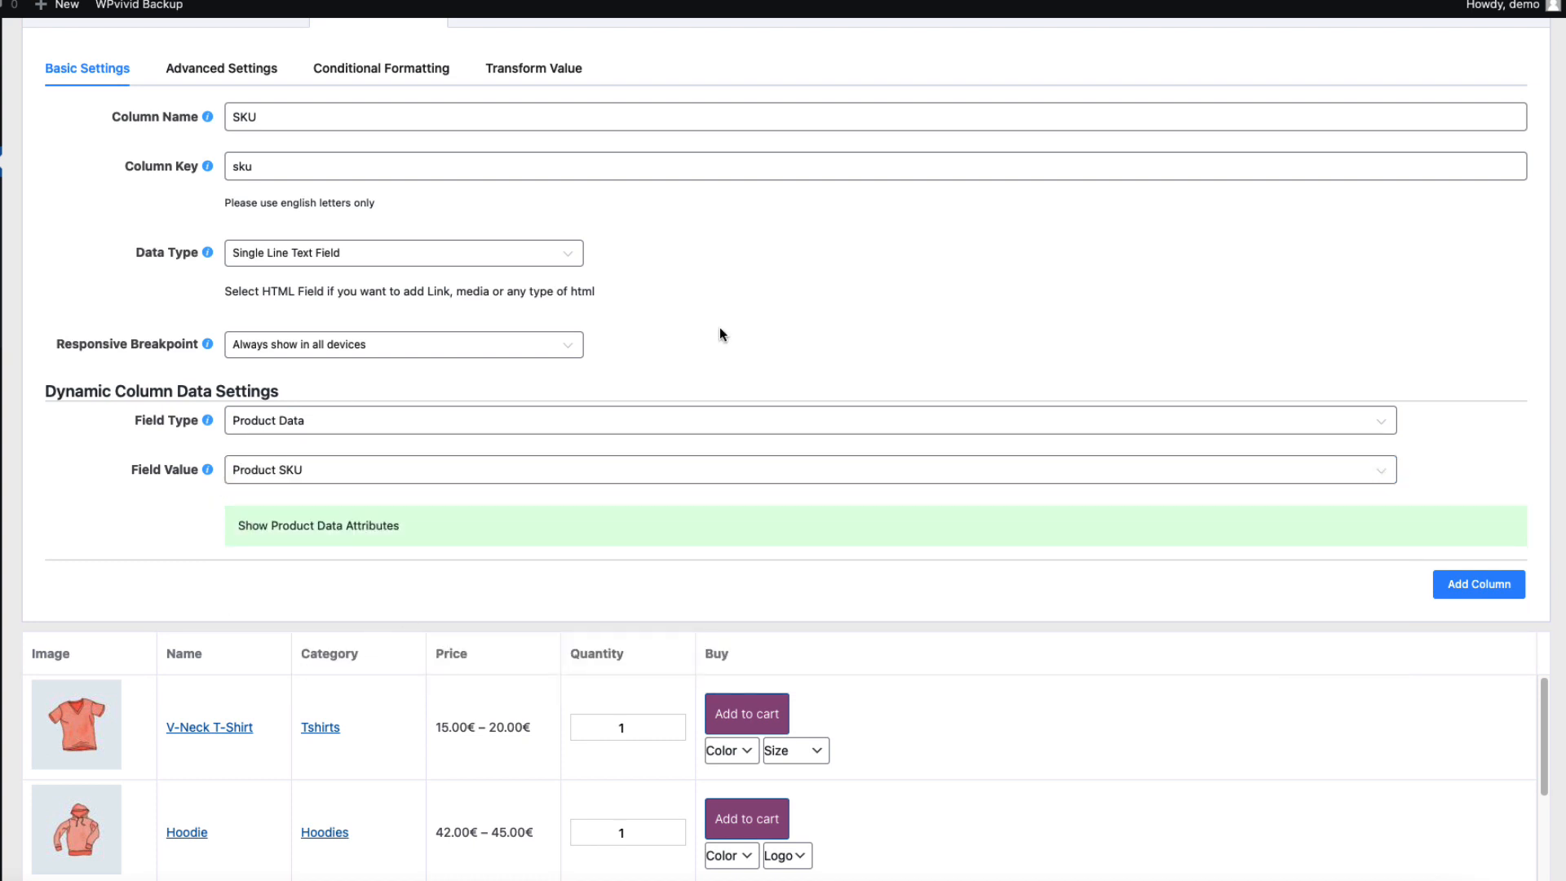
Examine the SKU column's advanced settings, including Max Width, and compare with the column widths in the shop's product table.
click(232, 74)
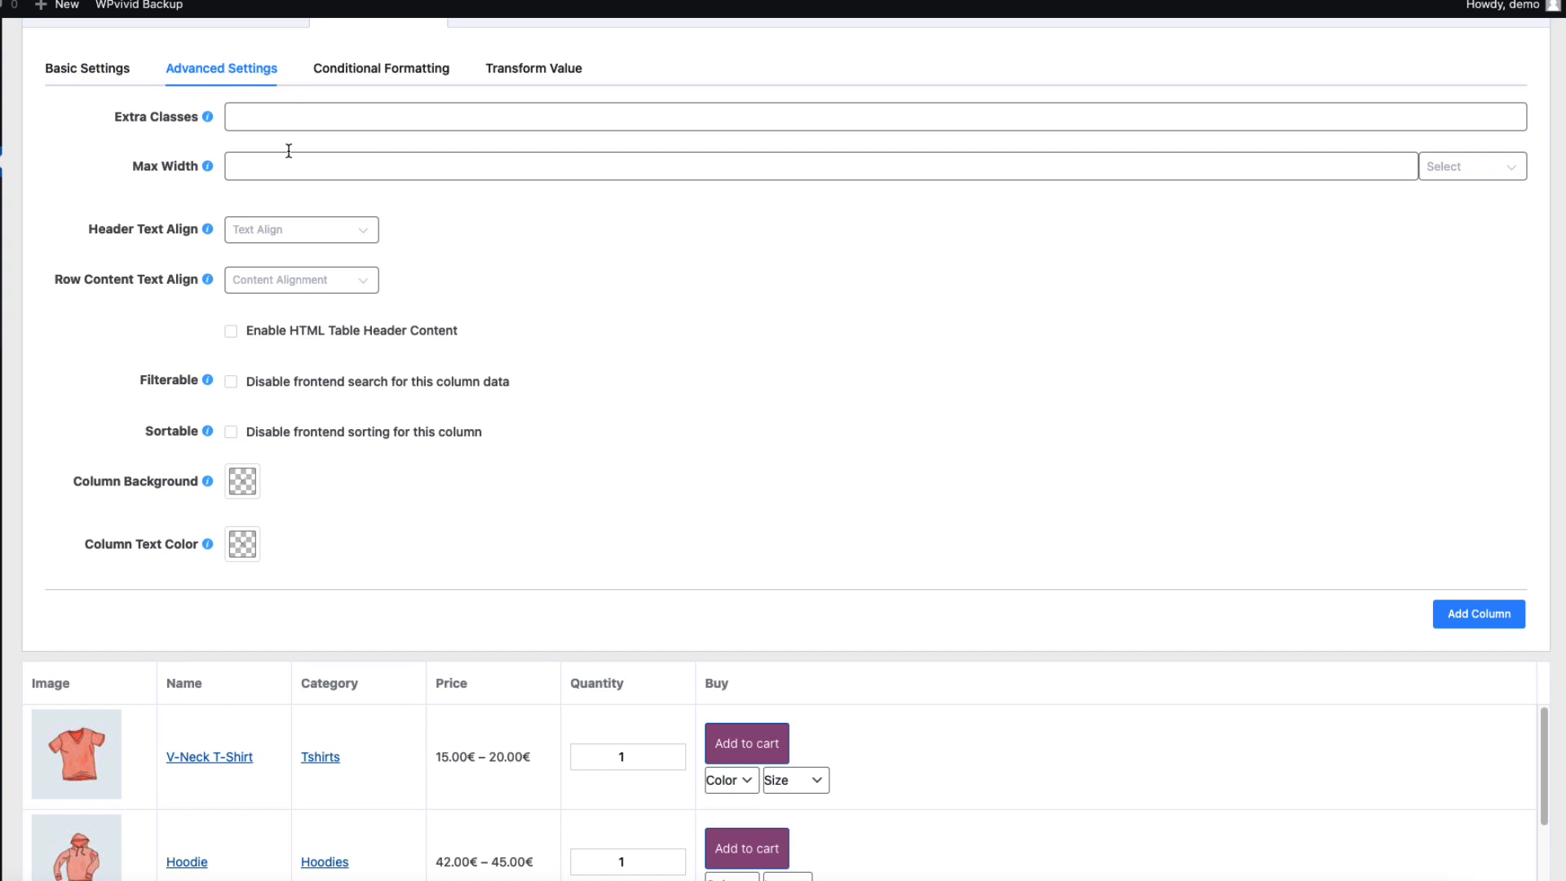
click(257, 165)
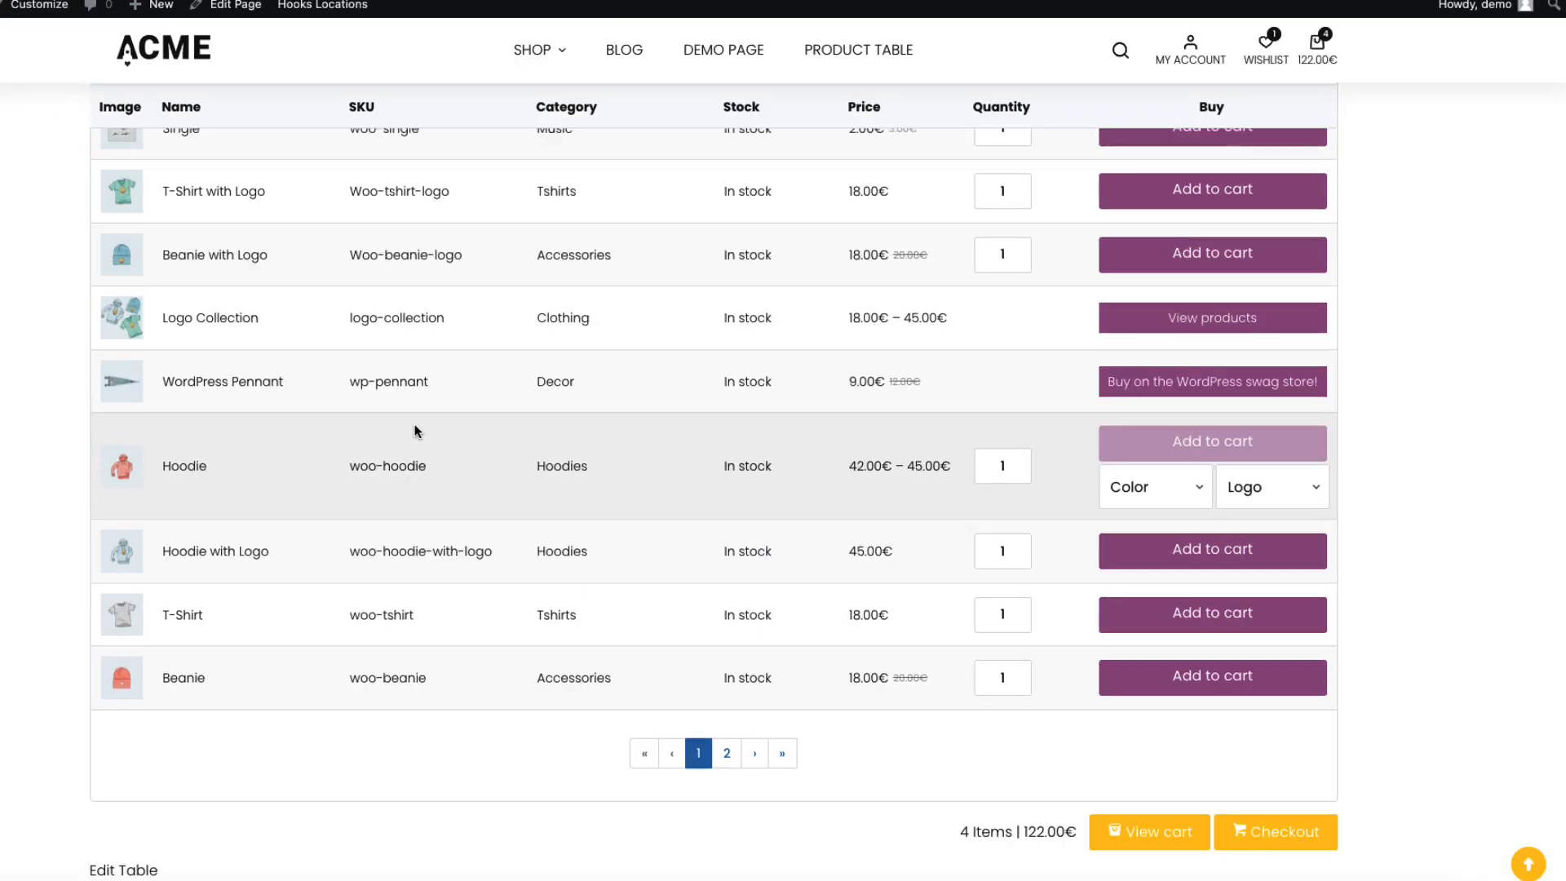
scroll(421, 435, up, 3)
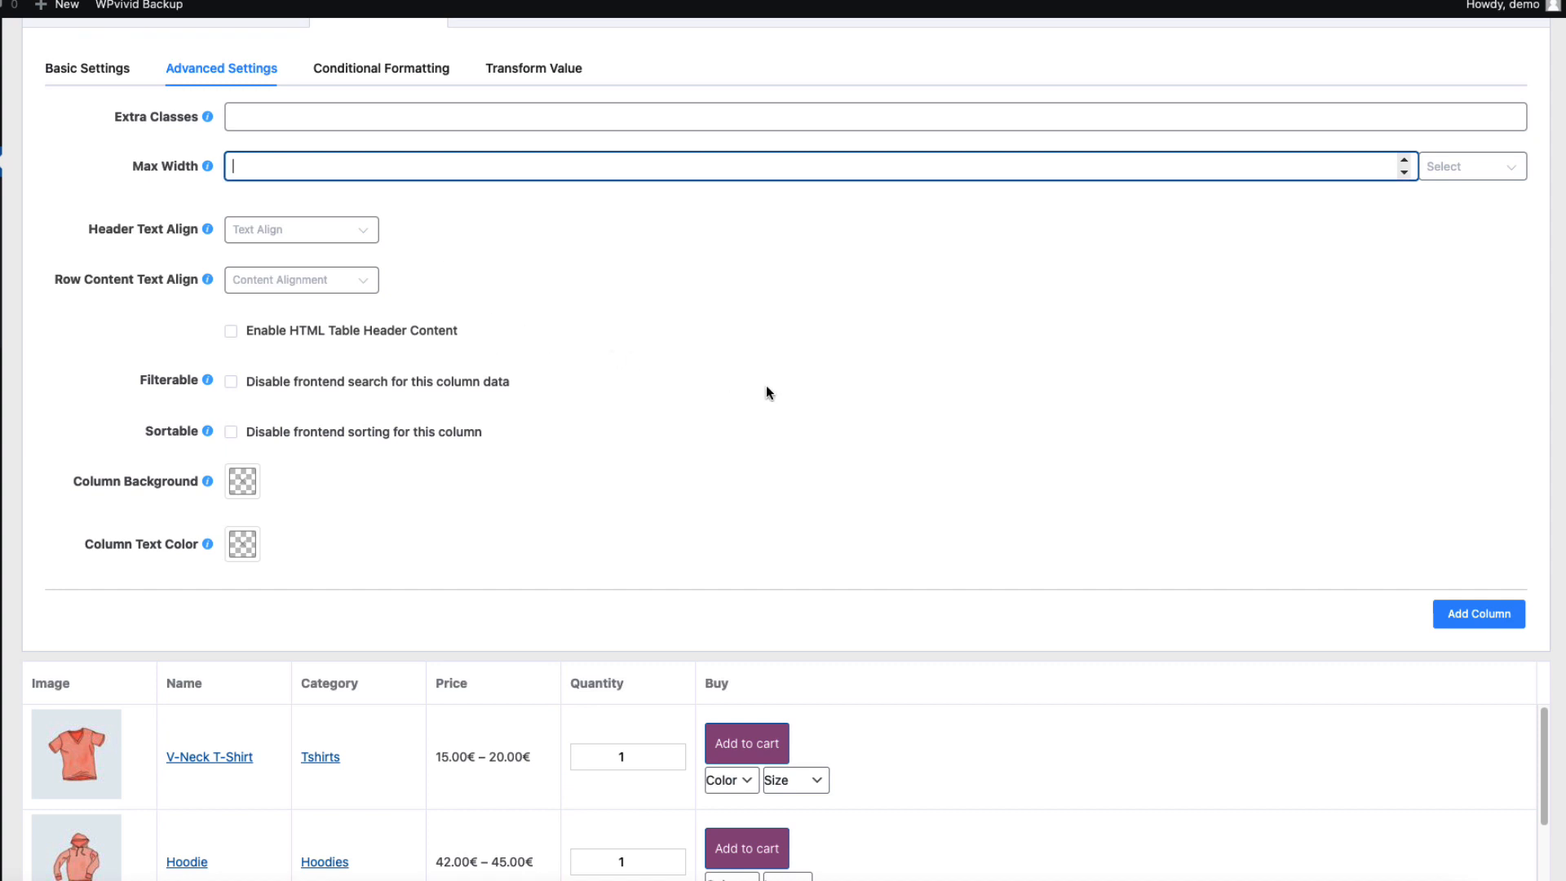
scroll(766, 392, up, 3)
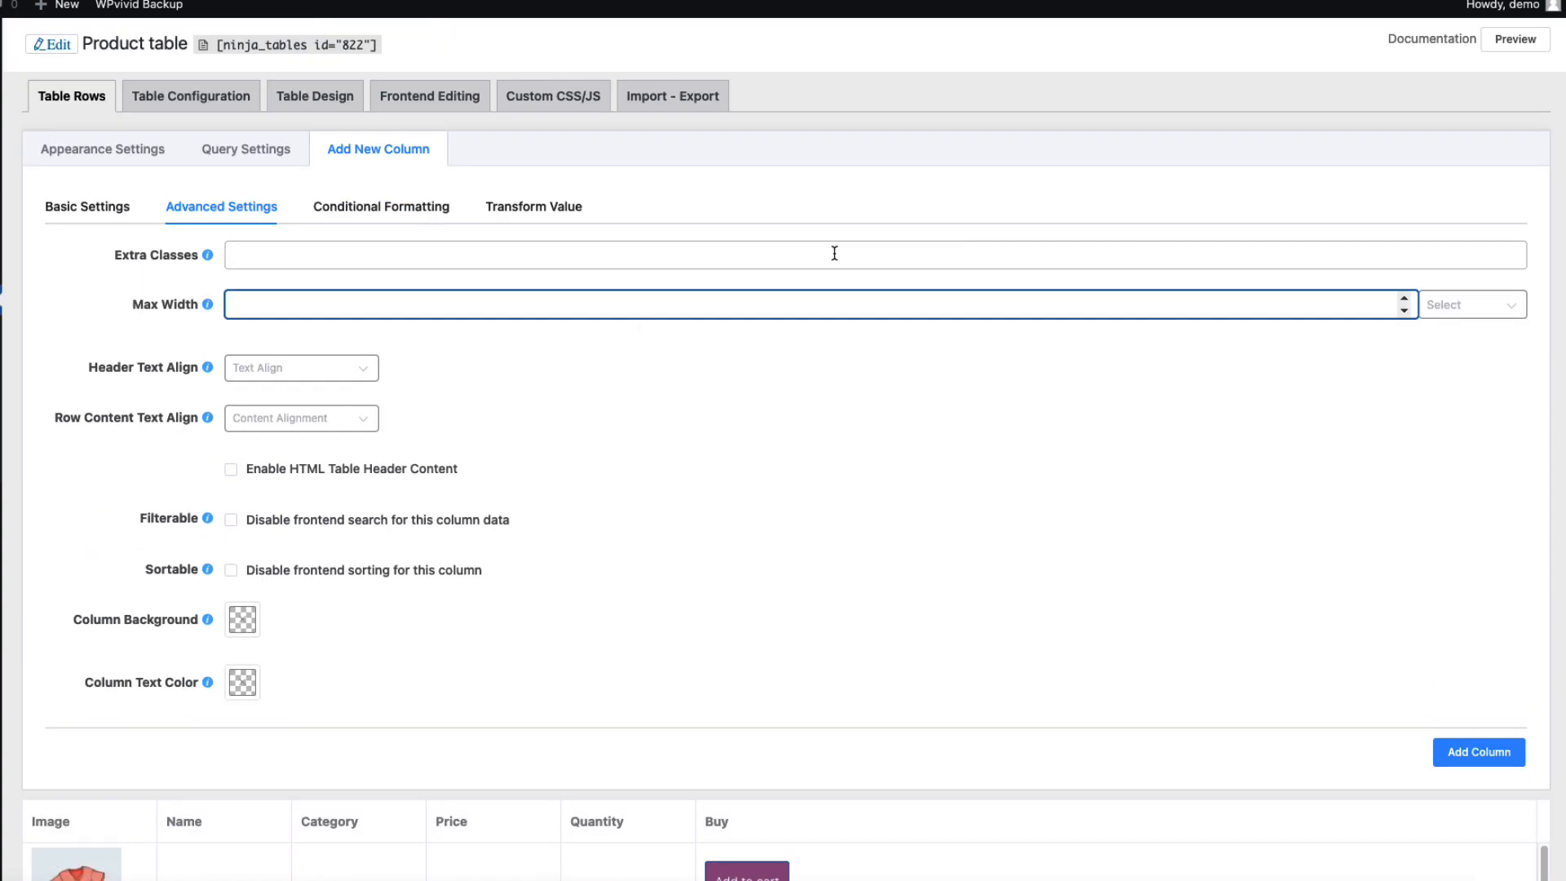
Try a conditional formatting rule that sets the cell color to red when the SKU cell value equals 1, and remove the rule.
click(402, 210)
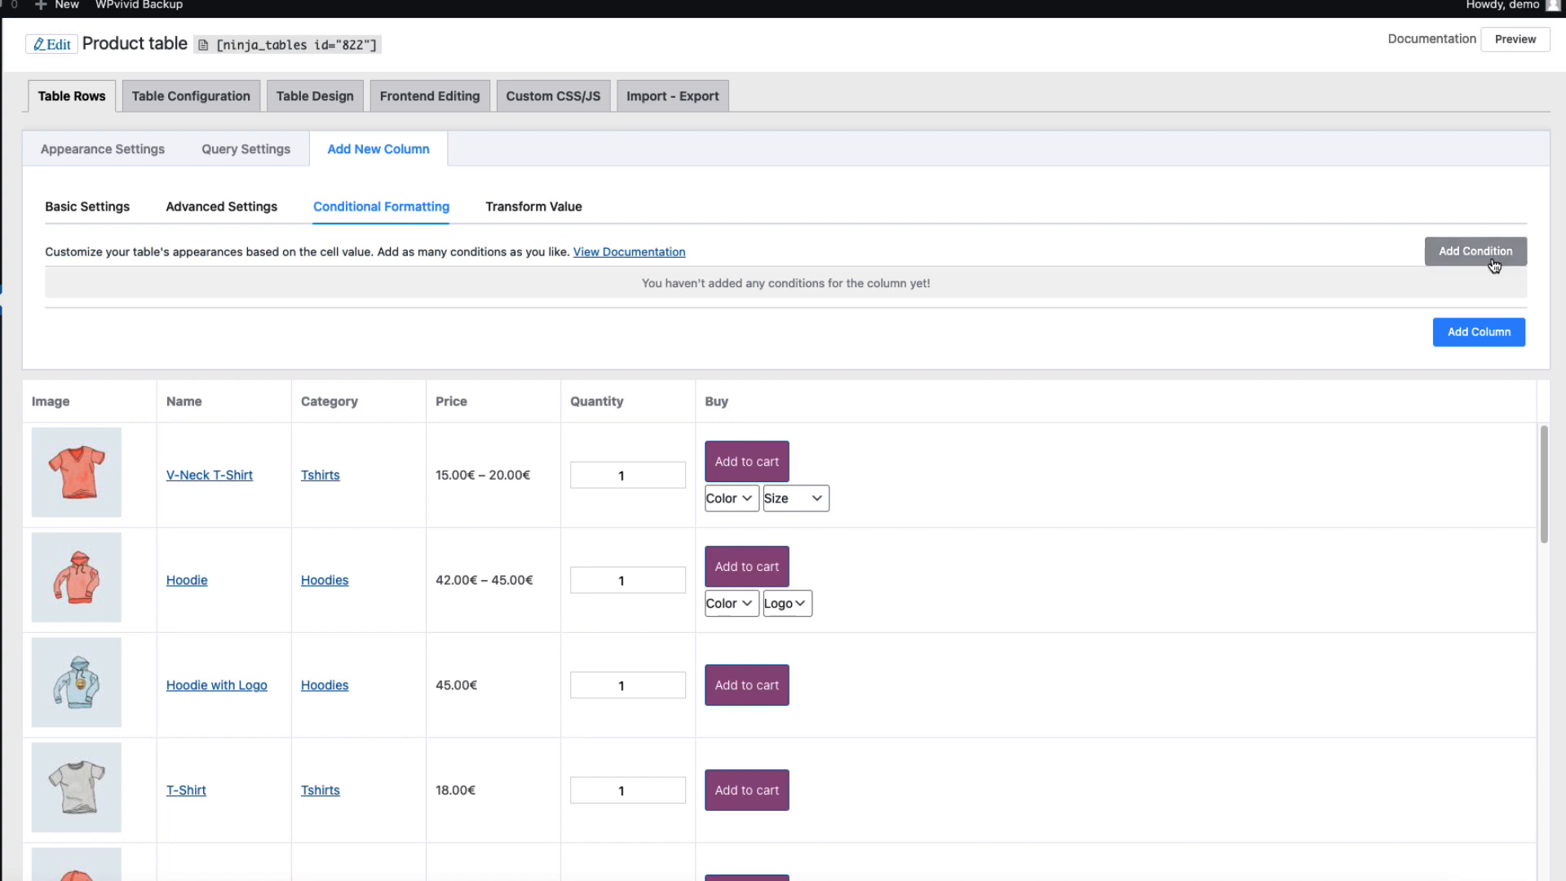
click(1466, 259)
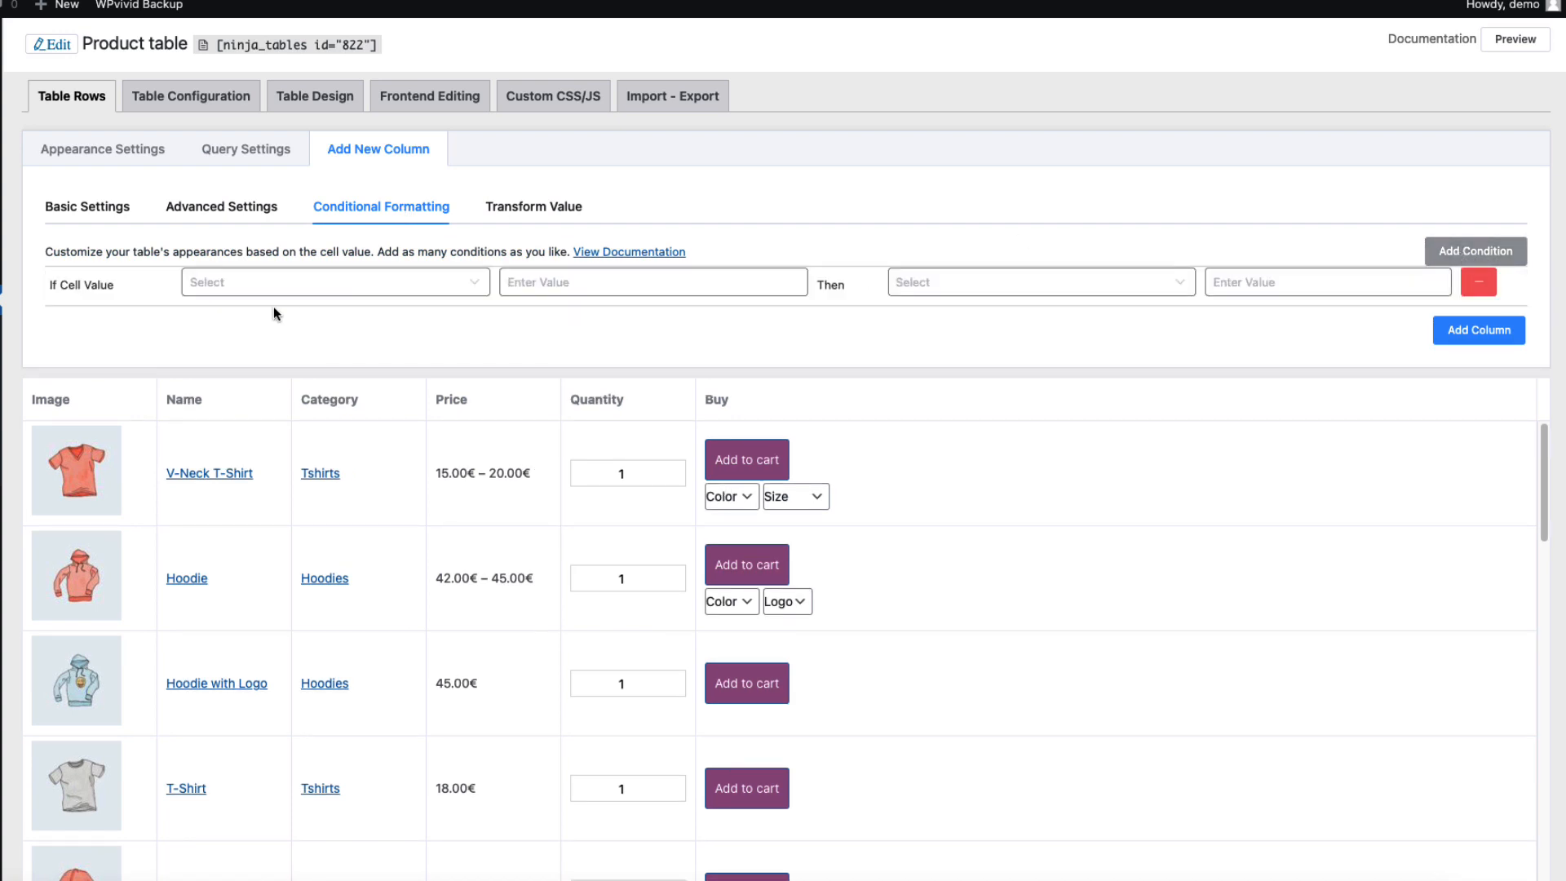
click(220, 284)
click(238, 322)
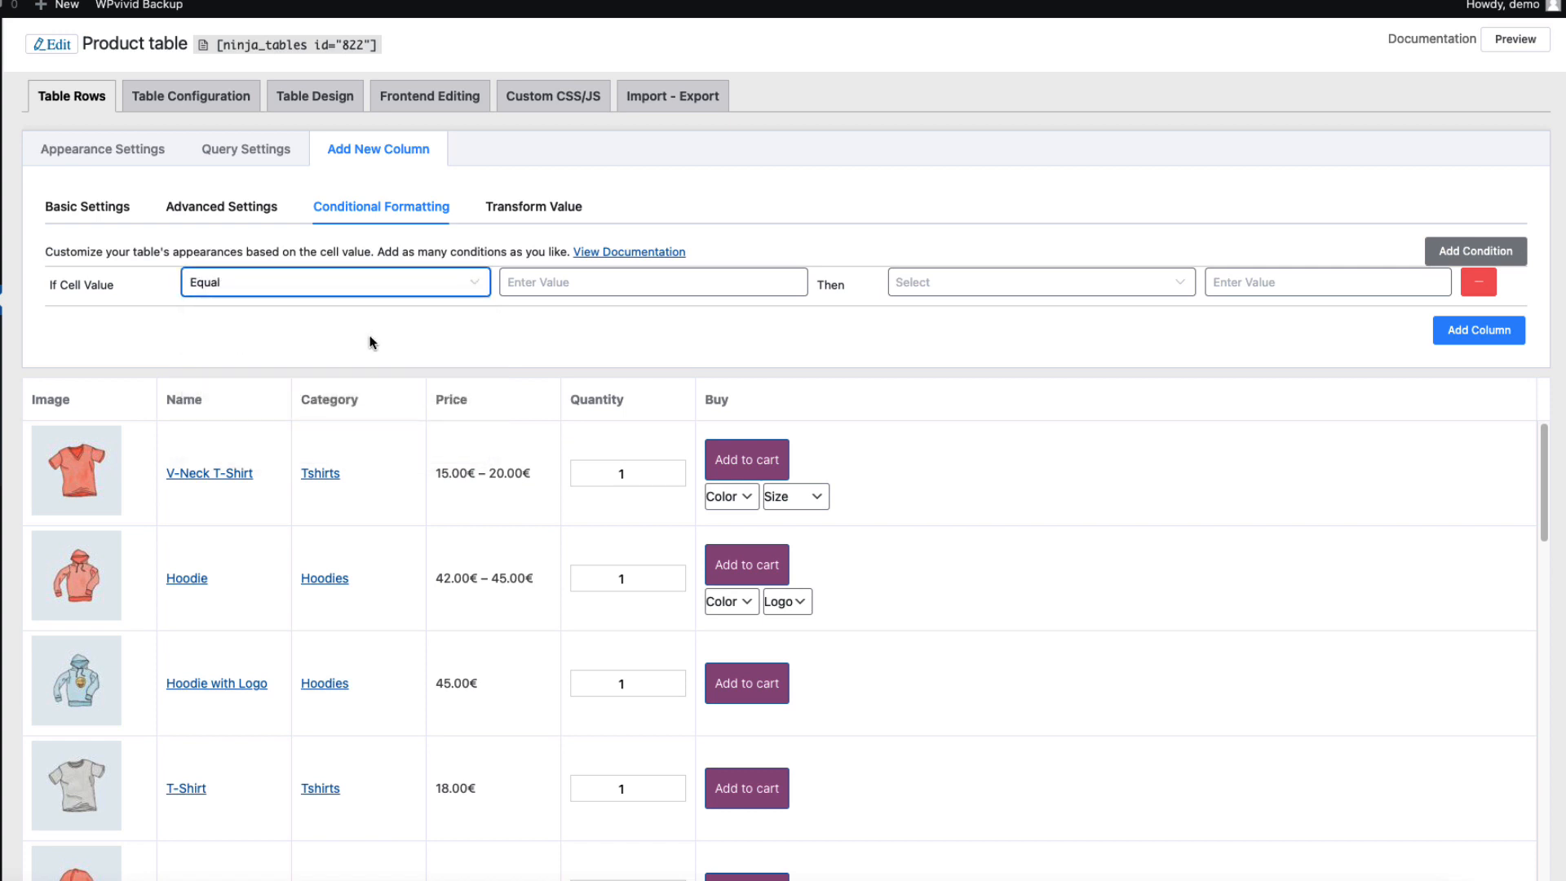
click(589, 280)
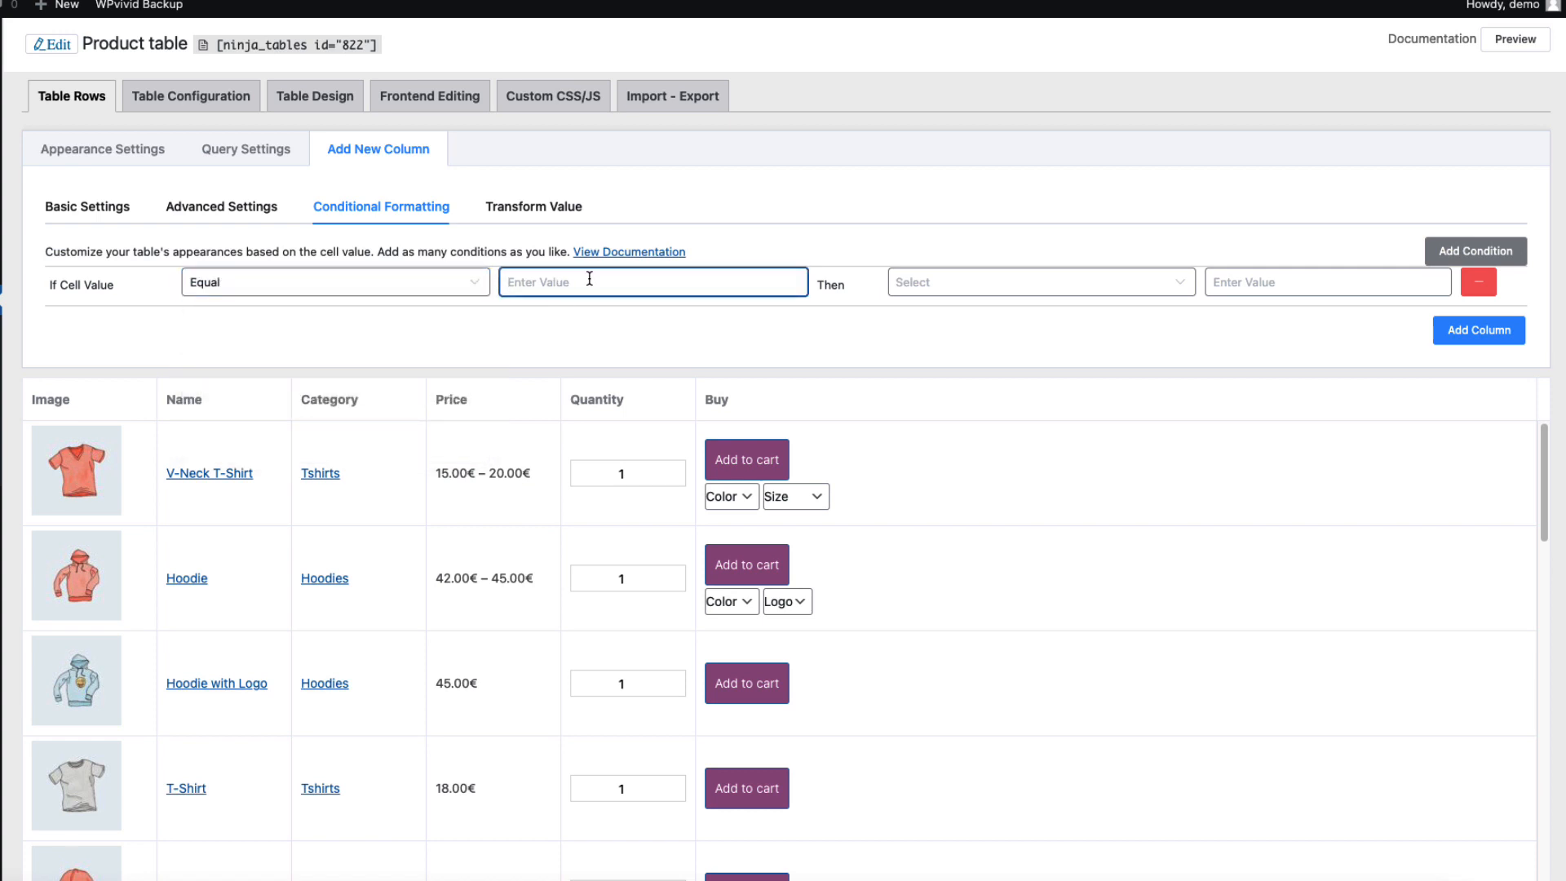
text(1)
click(983, 284)
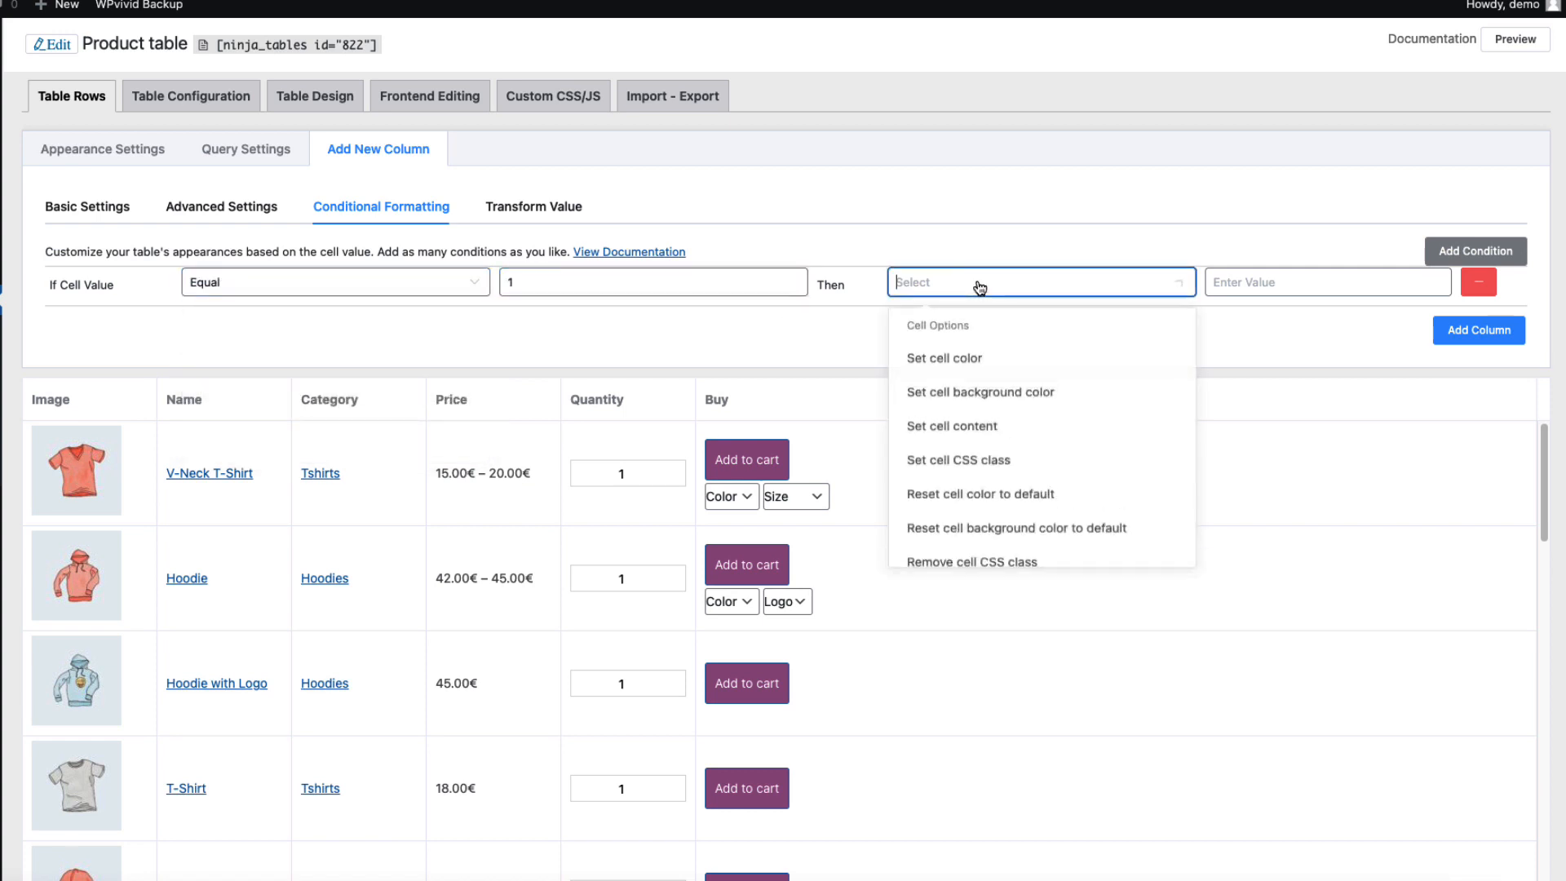
click(942, 361)
click(1285, 284)
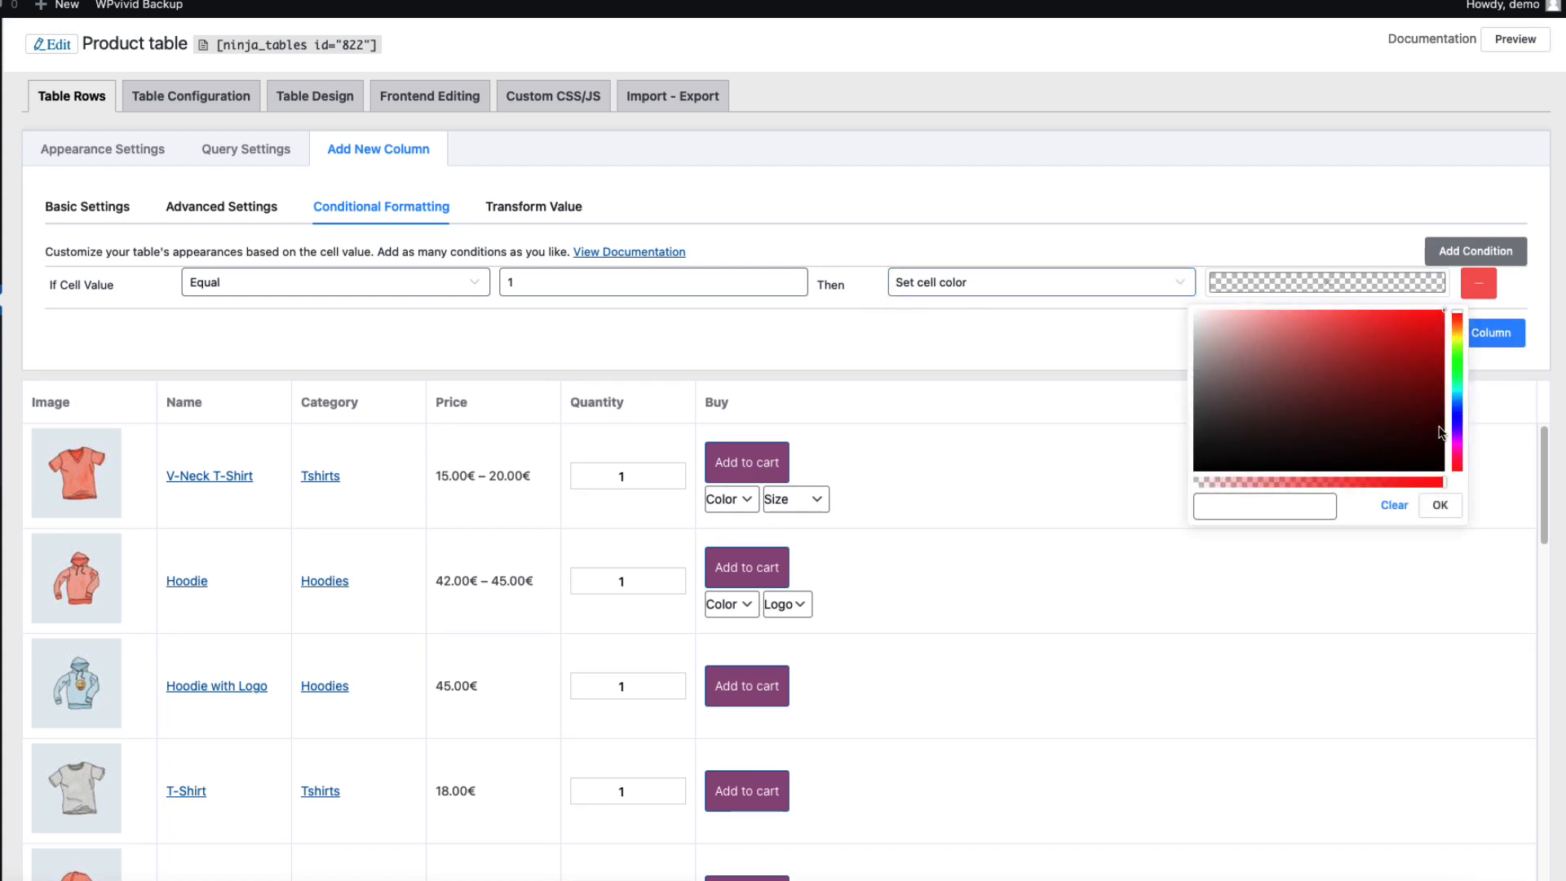
click(1438, 314)
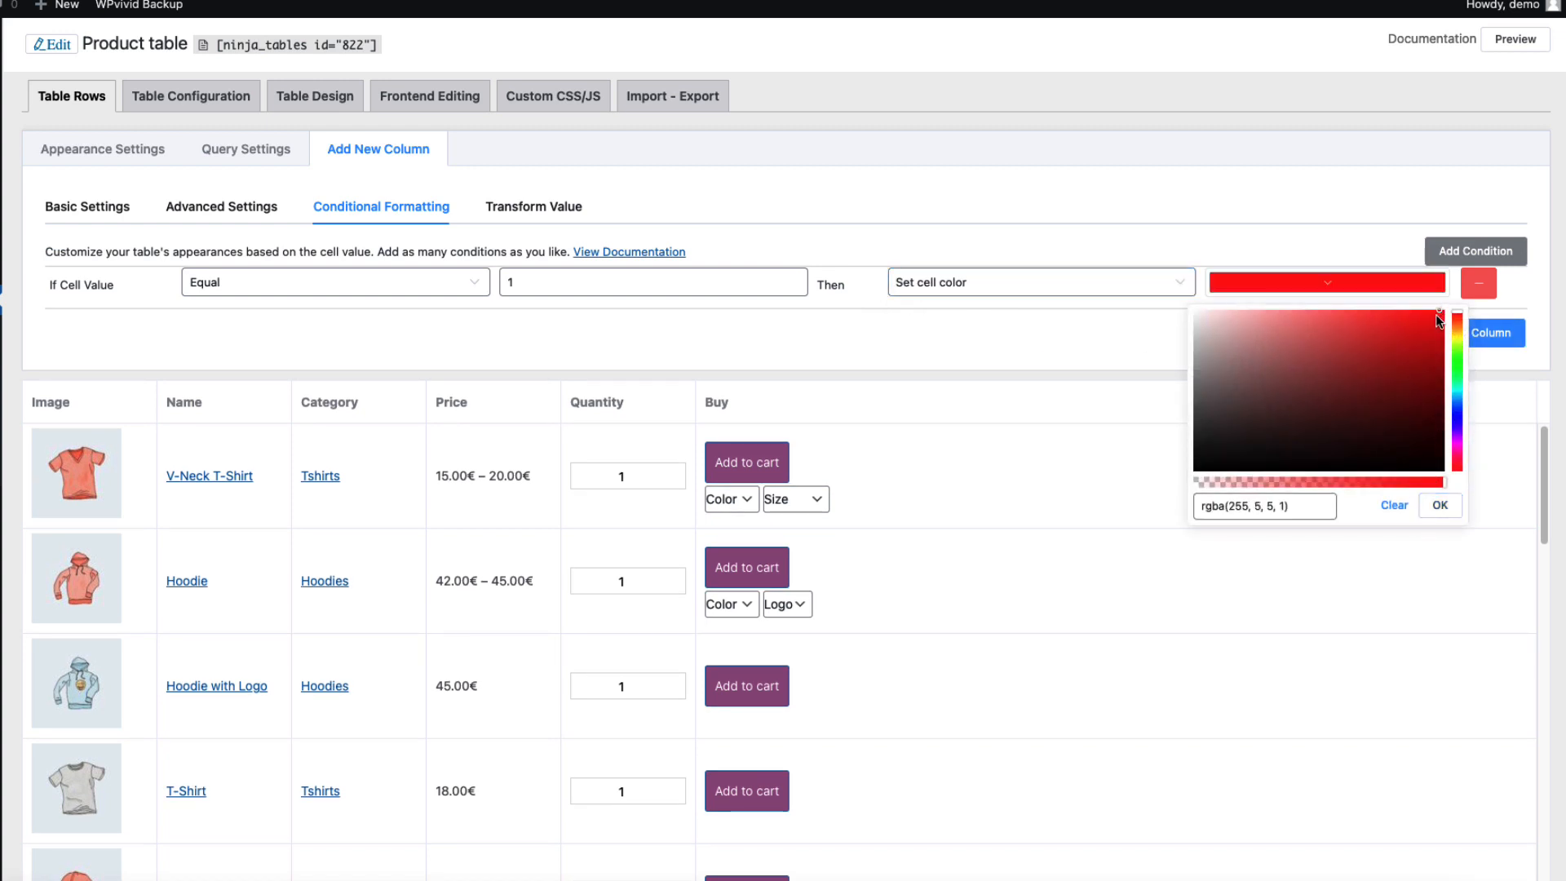
click(1481, 284)
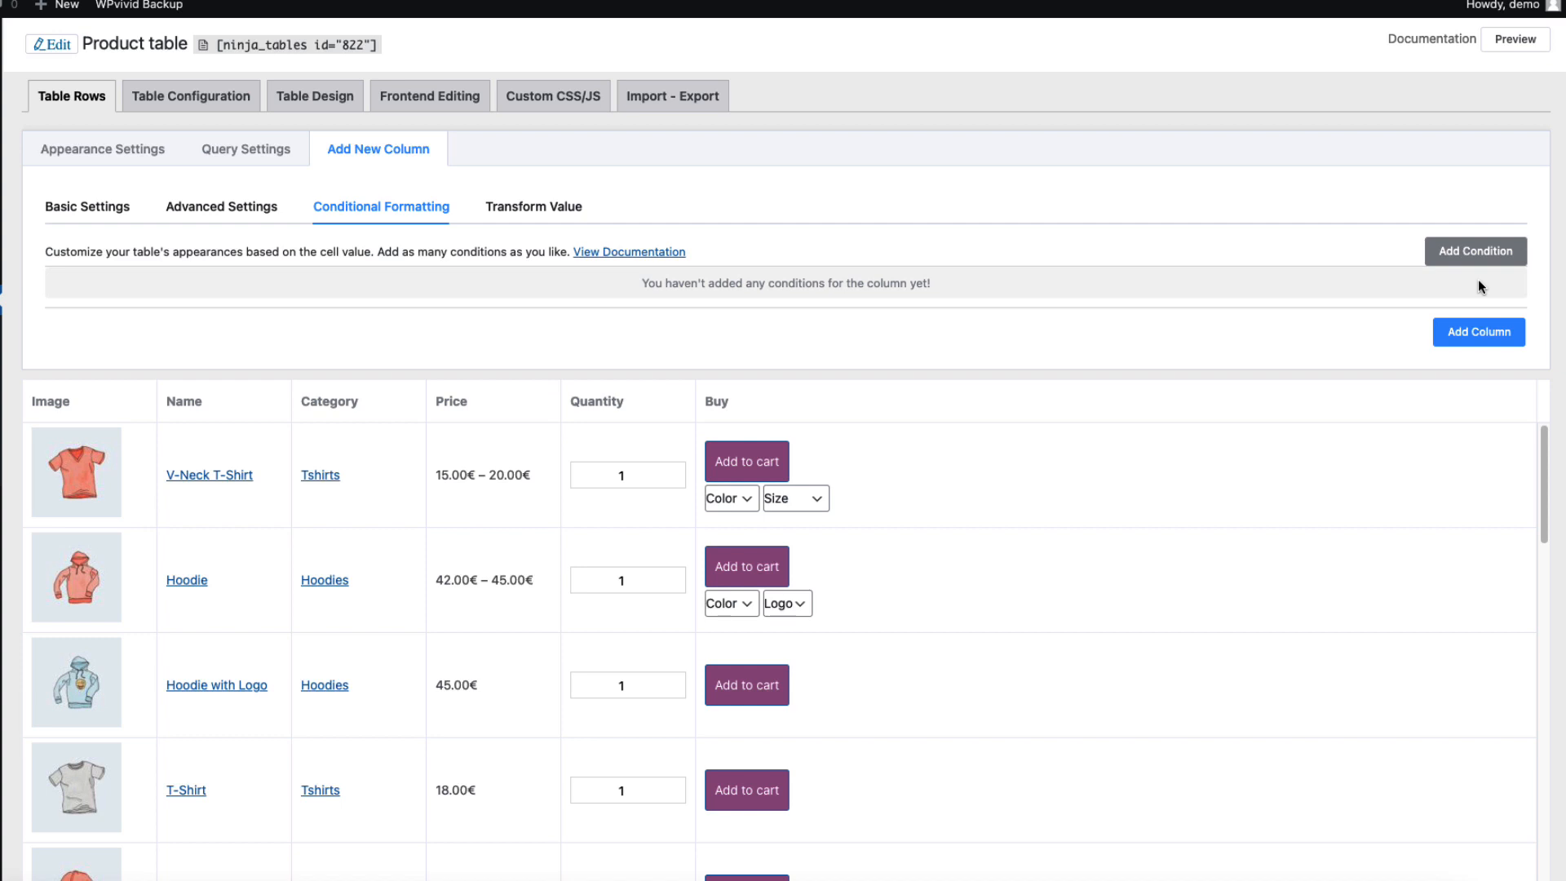
Add the configured SKU column to the product table and check its values in the table rows.
click(74, 205)
click(1474, 723)
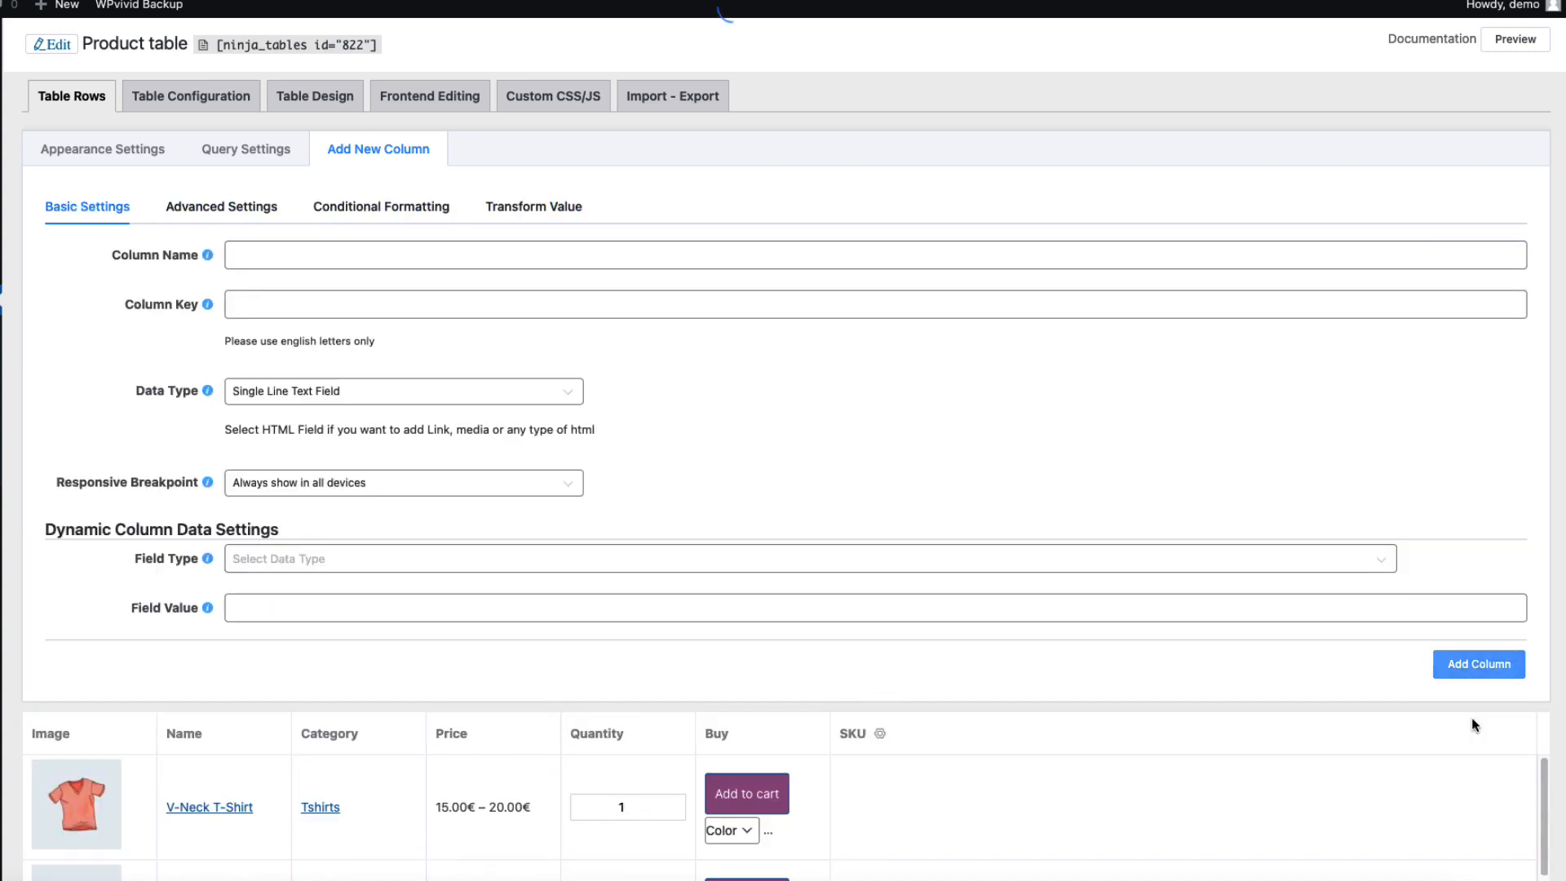
scroll(976, 612, down, 3)
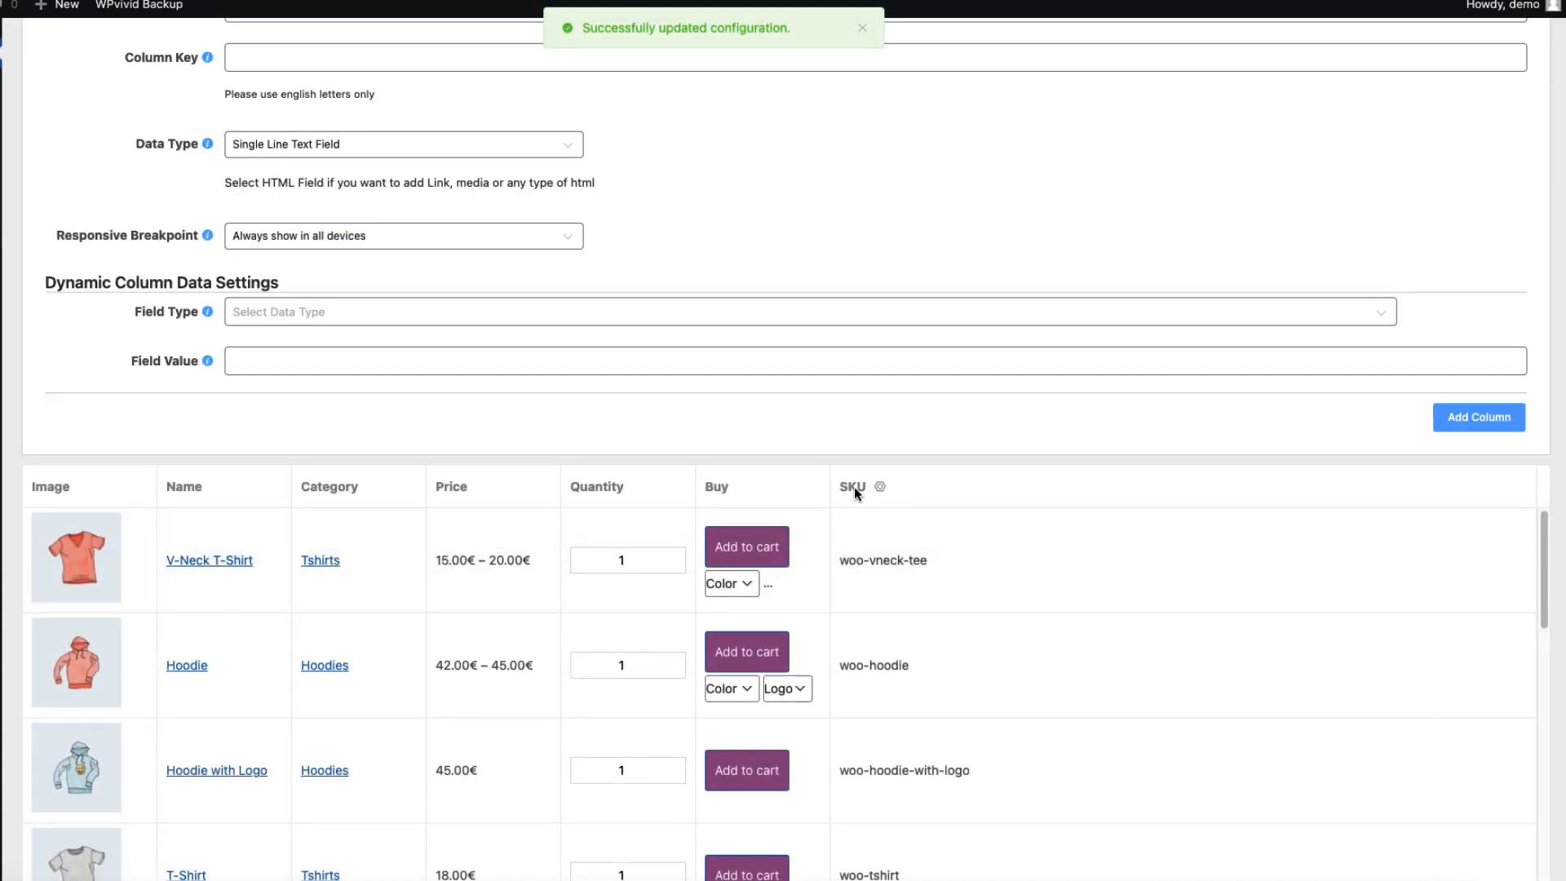
scroll(883, 574, up, 3)
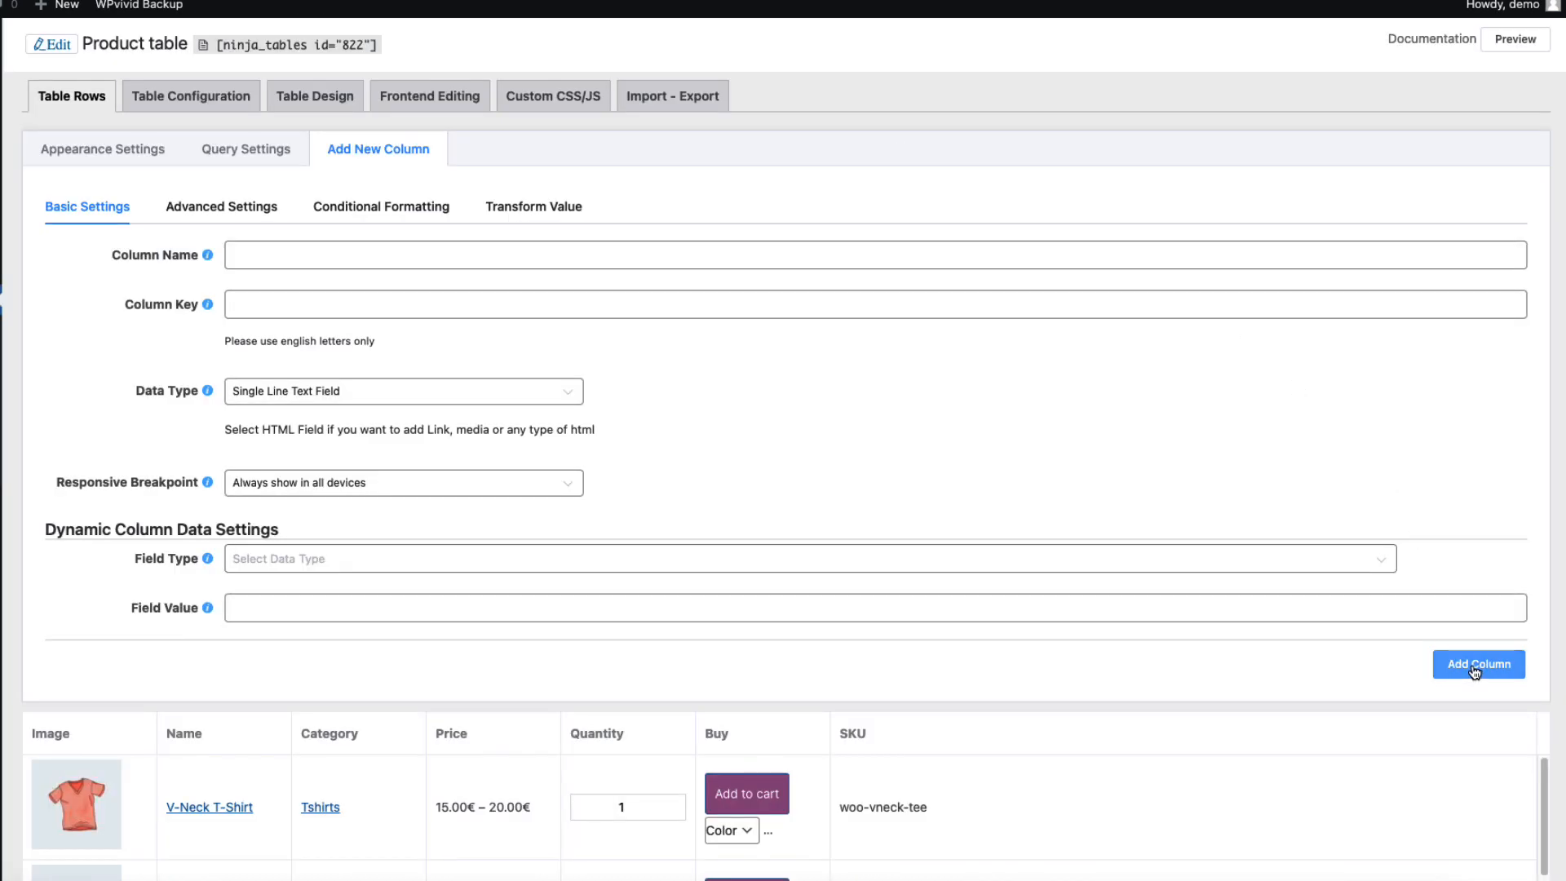
Name a new column Stock status, with Product Data as the field type and Product Stock Status as the field value.
click(365, 267)
text(Sto)
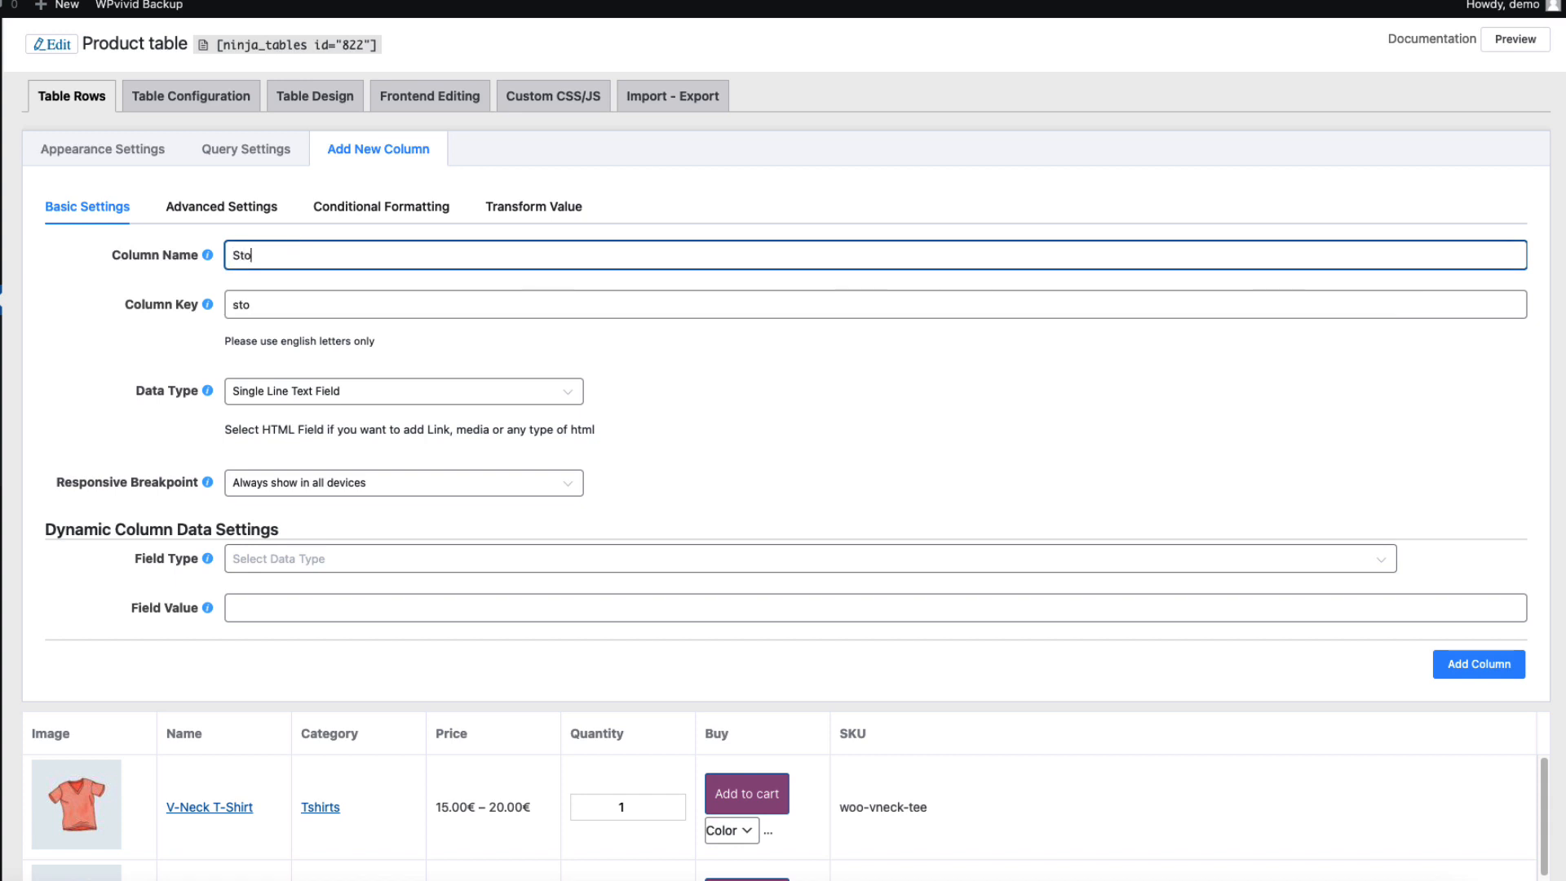
text(ck status)
click(313, 561)
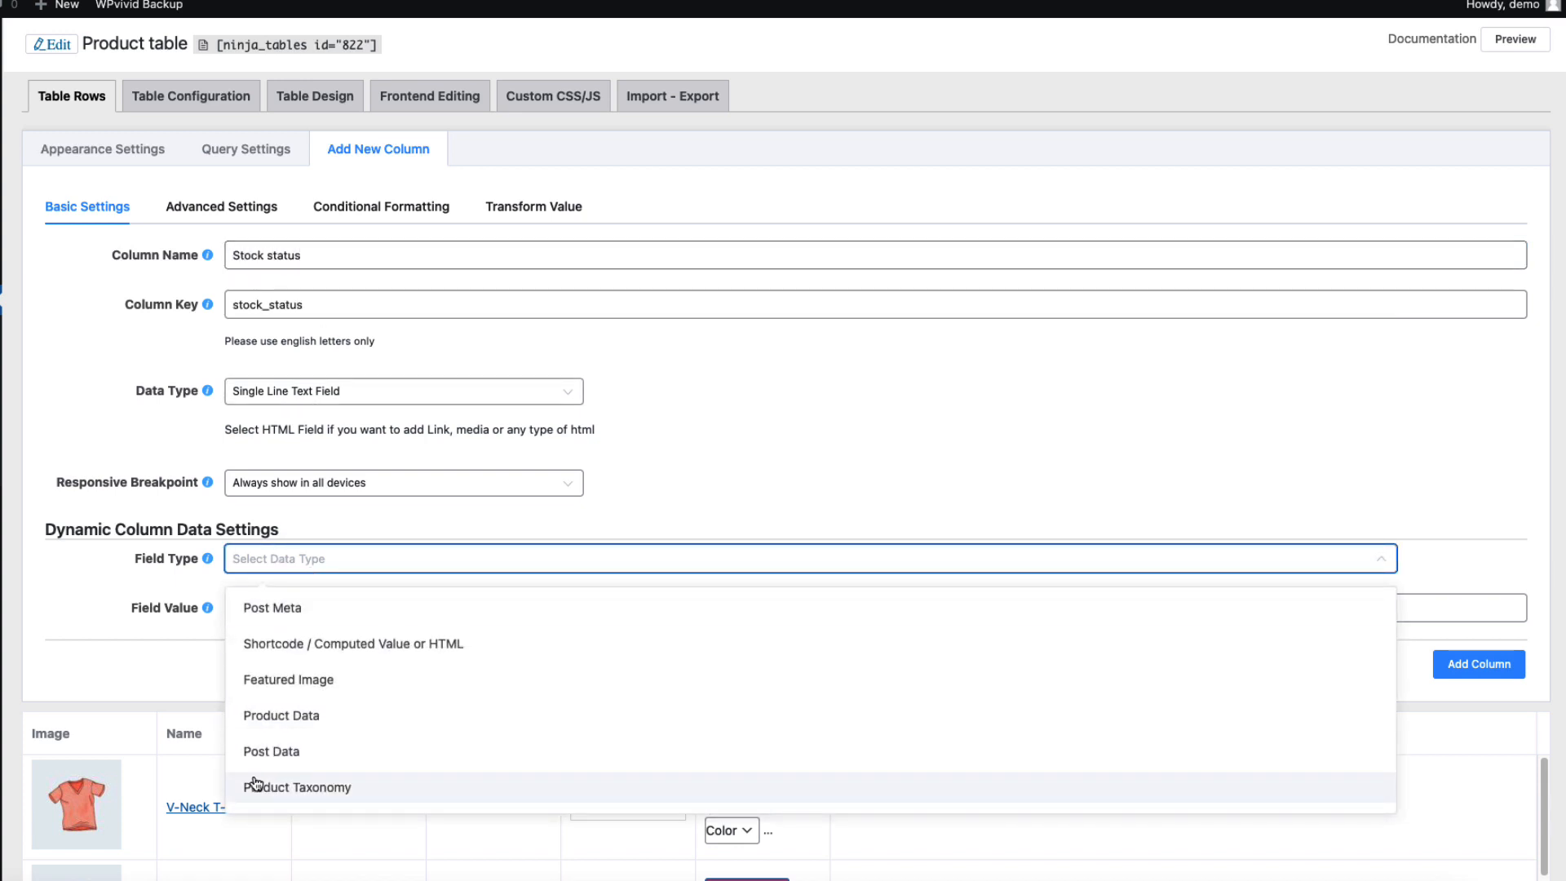
click(351, 715)
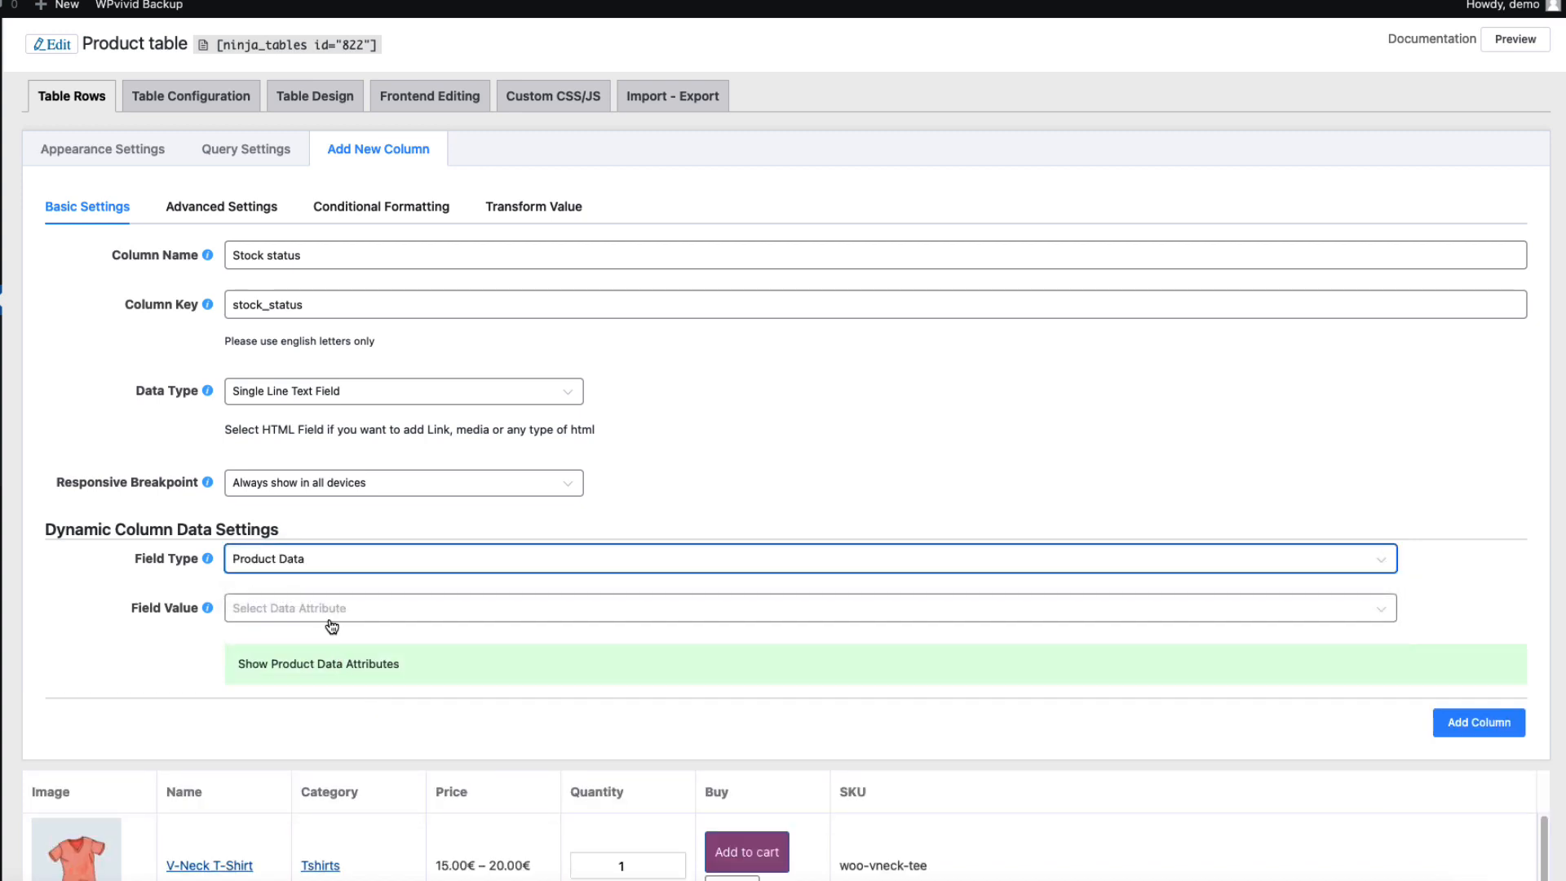
click(331, 618)
click(320, 692)
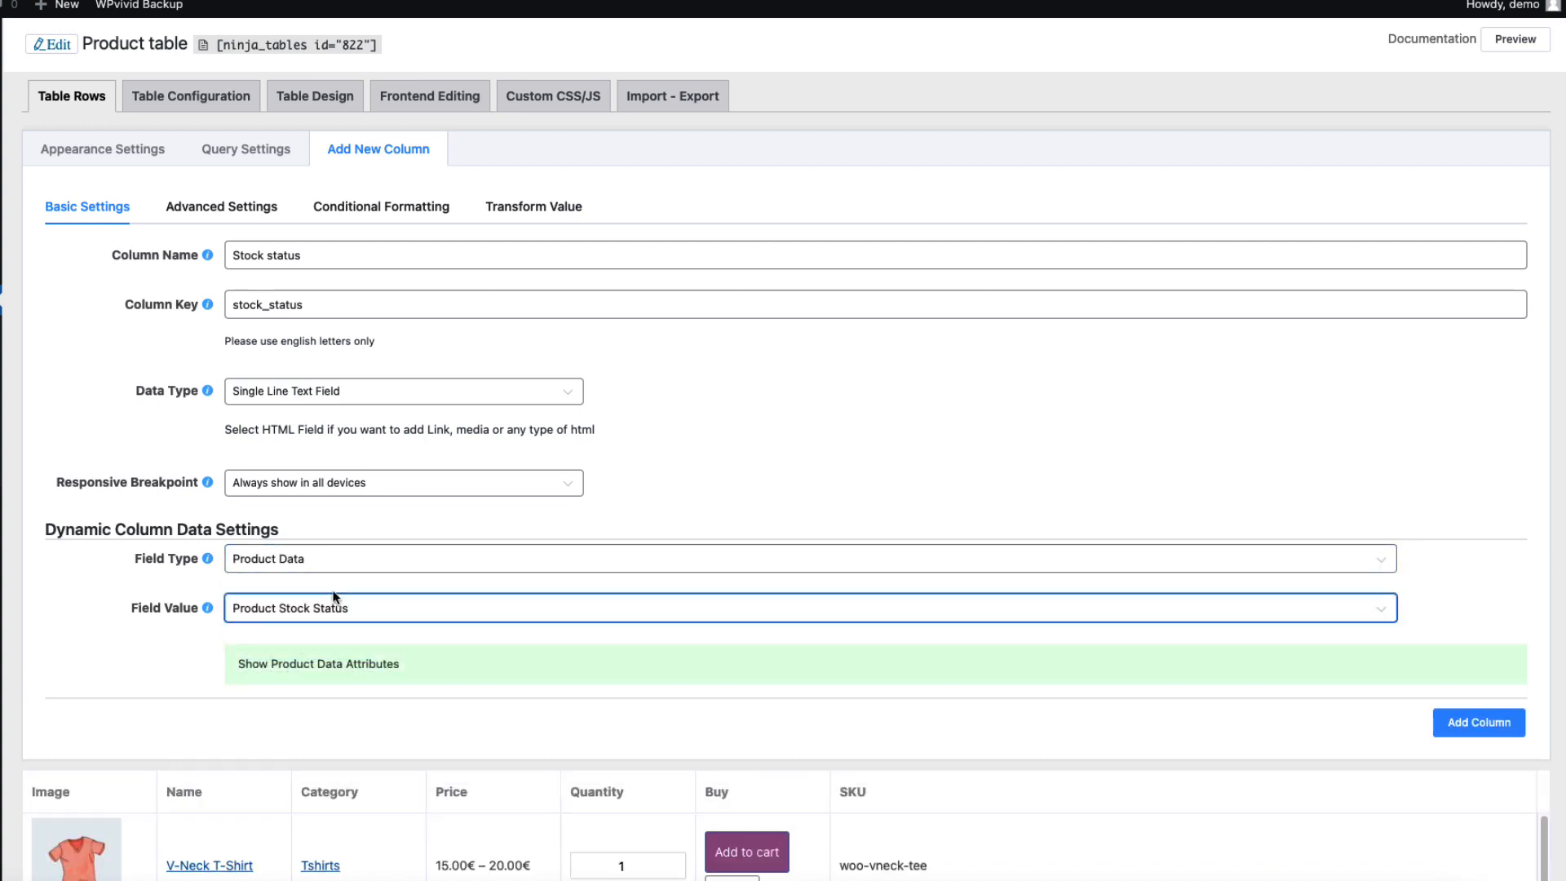
Switch the field type to Post Data and to Product Taxonomy, reviewing the field values each one offers.
click(304, 560)
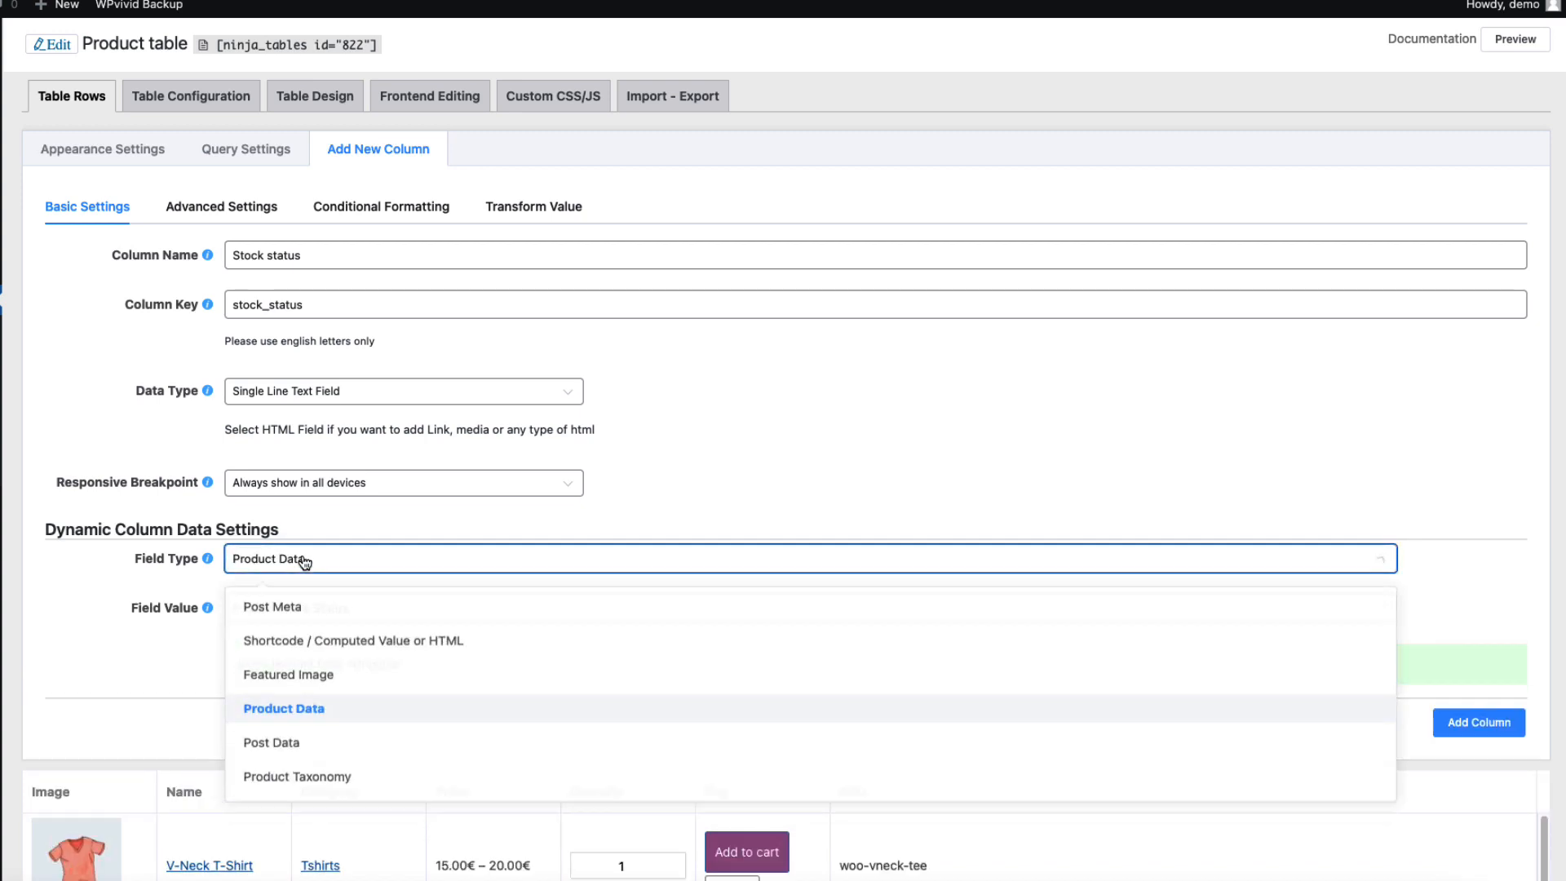
click(269, 752)
click(270, 608)
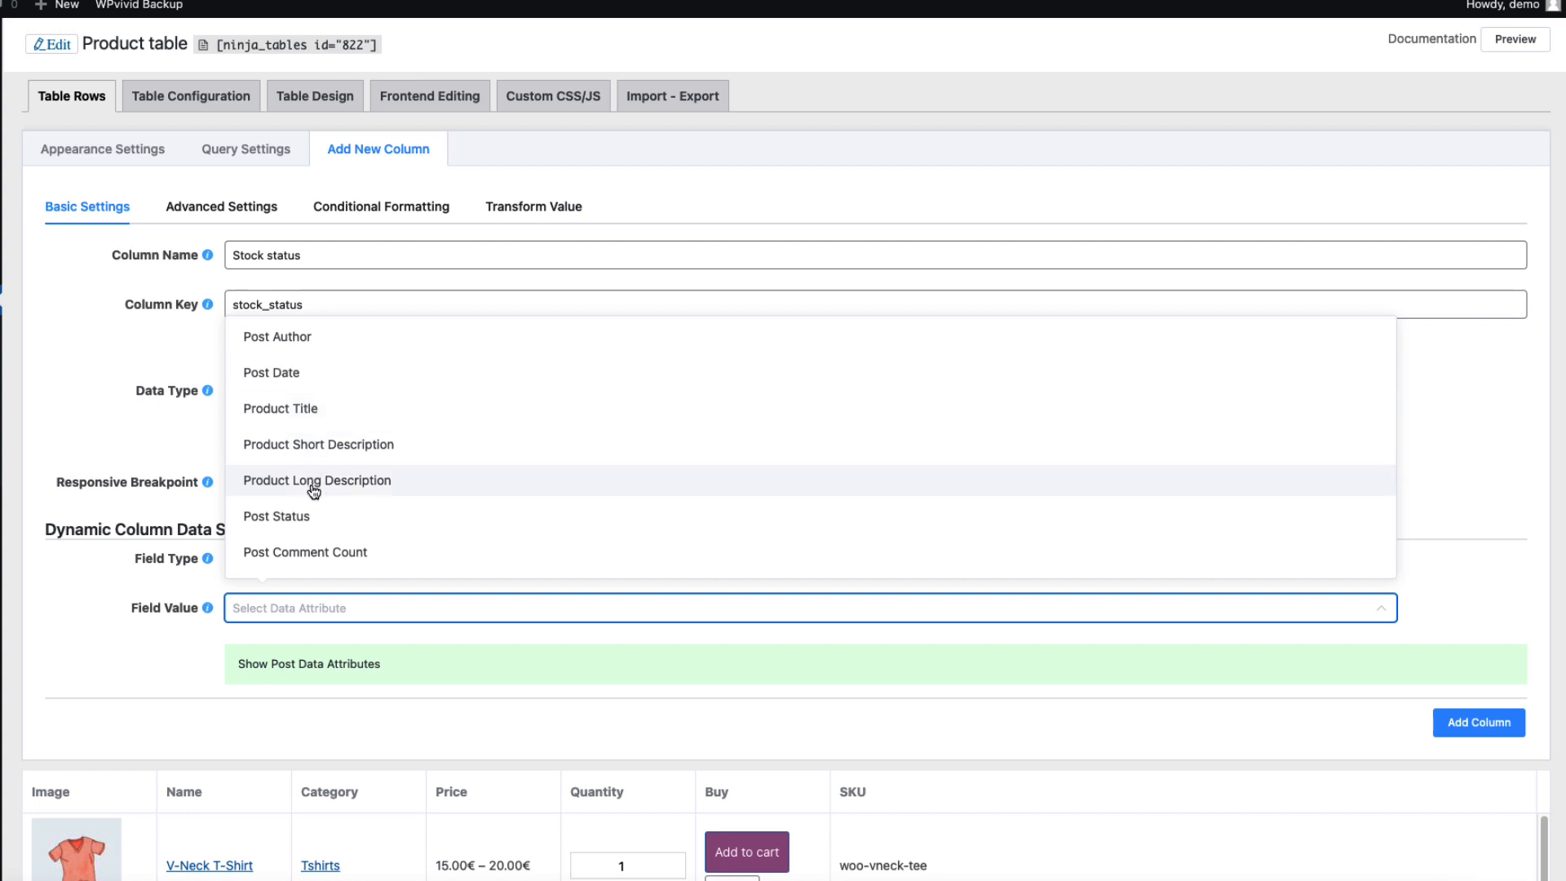
click(107, 609)
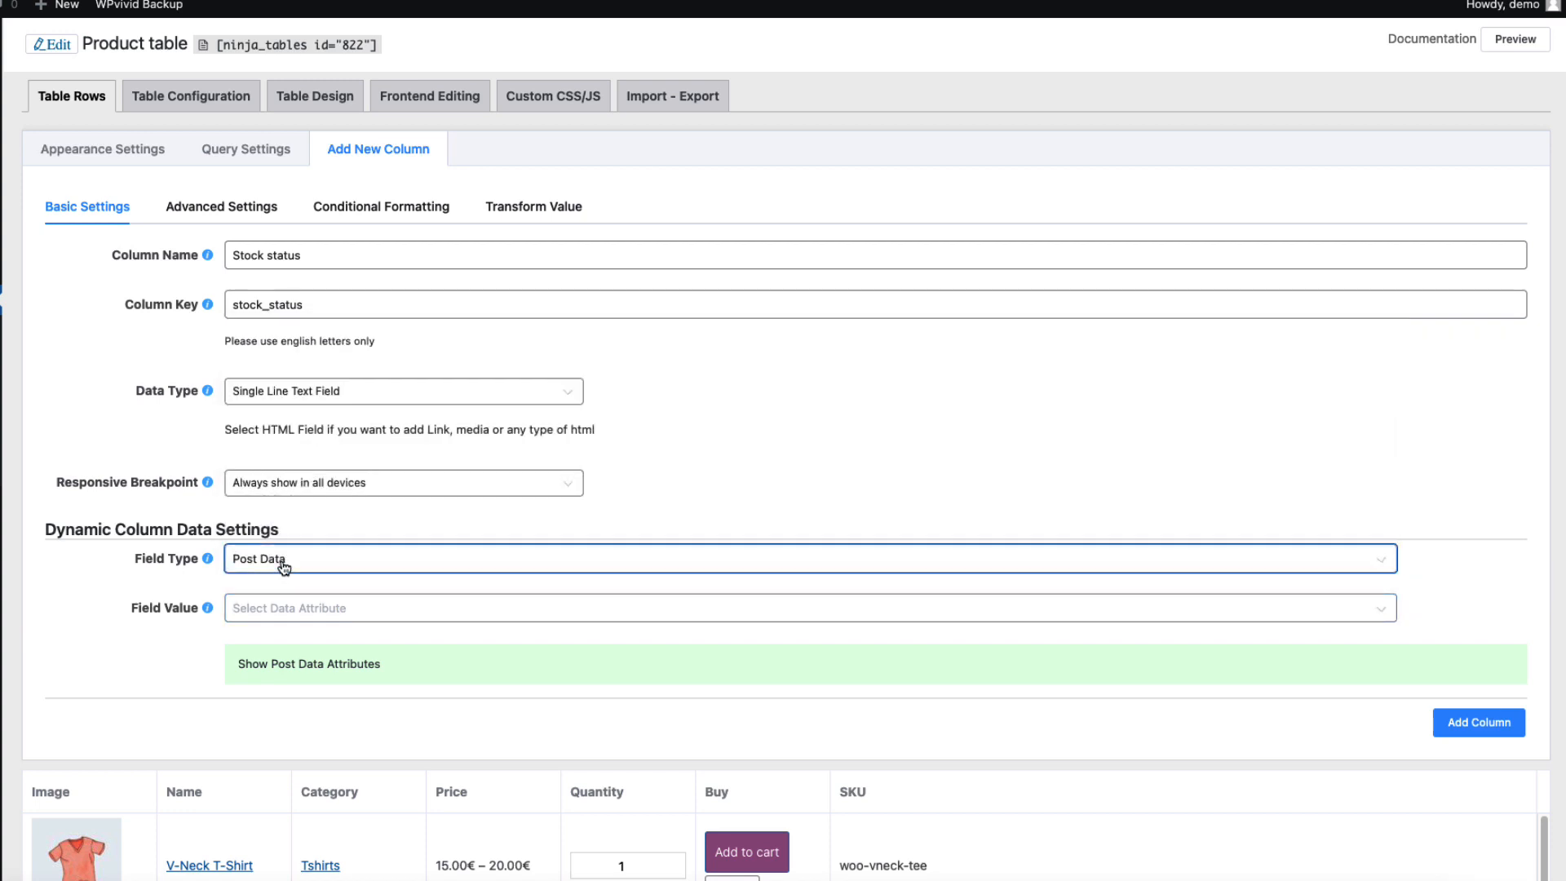
click(280, 560)
click(292, 791)
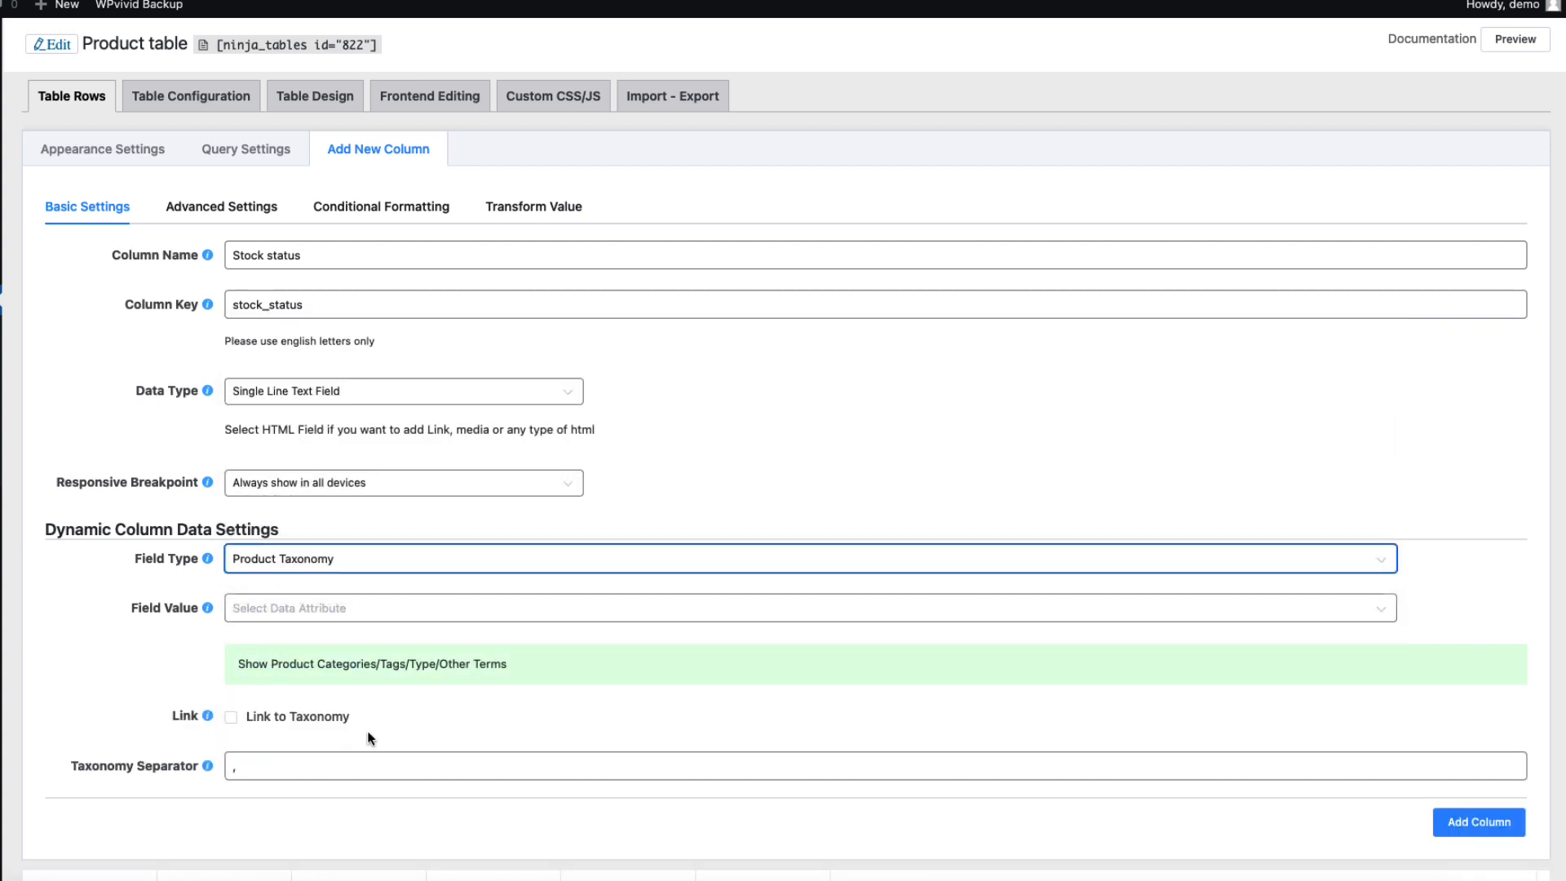
click(300, 608)
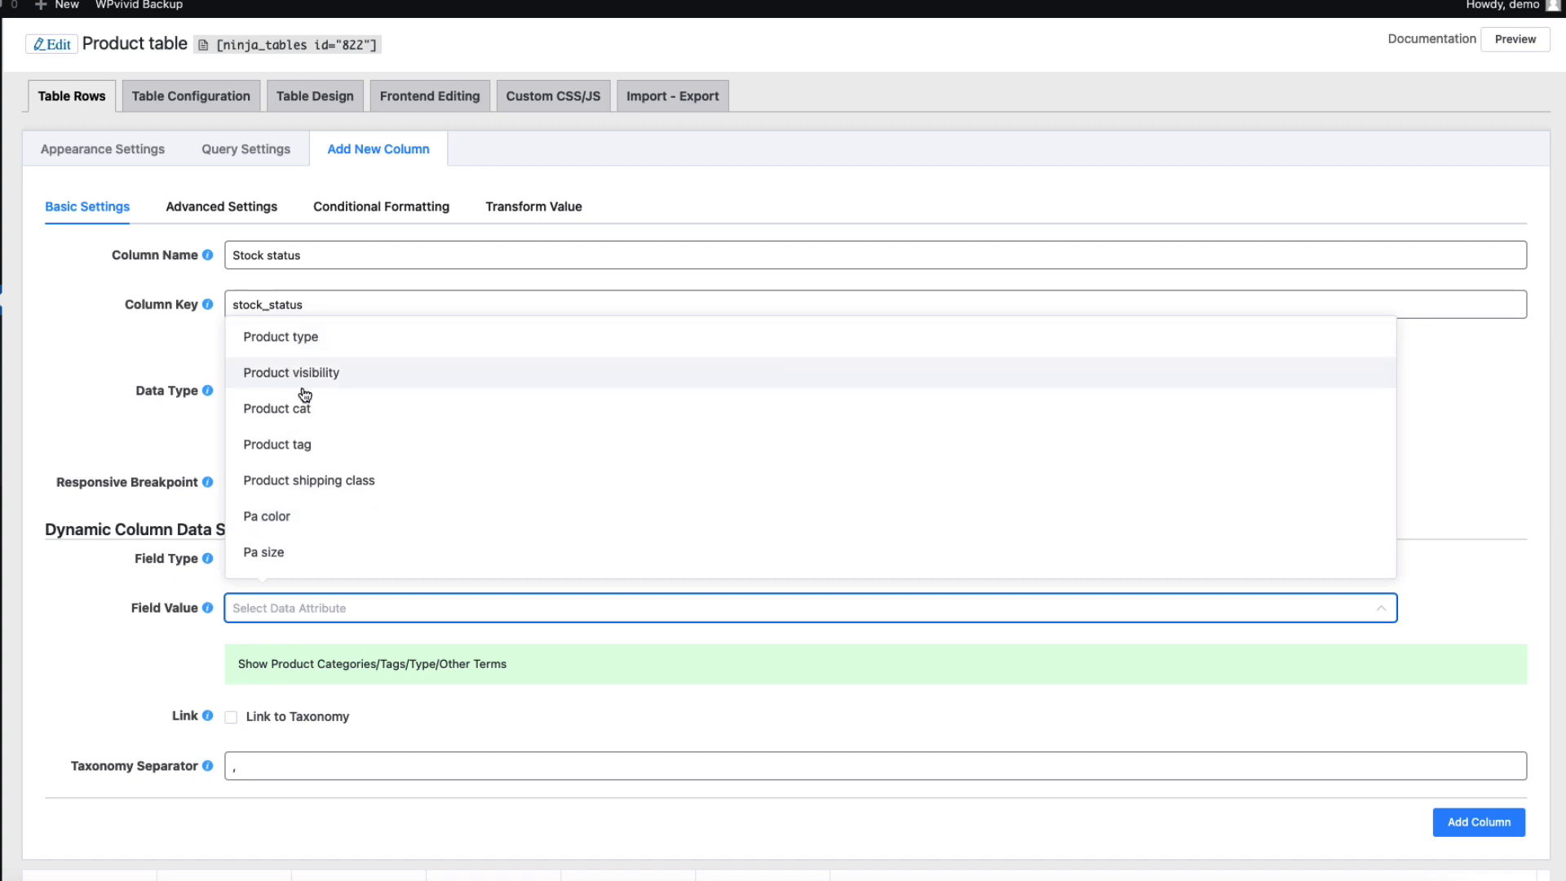
click(85, 676)
Switch the field type to Shortcode / Computed Value or HTML and read its ACF field and post meta syntax.
click(302, 559)
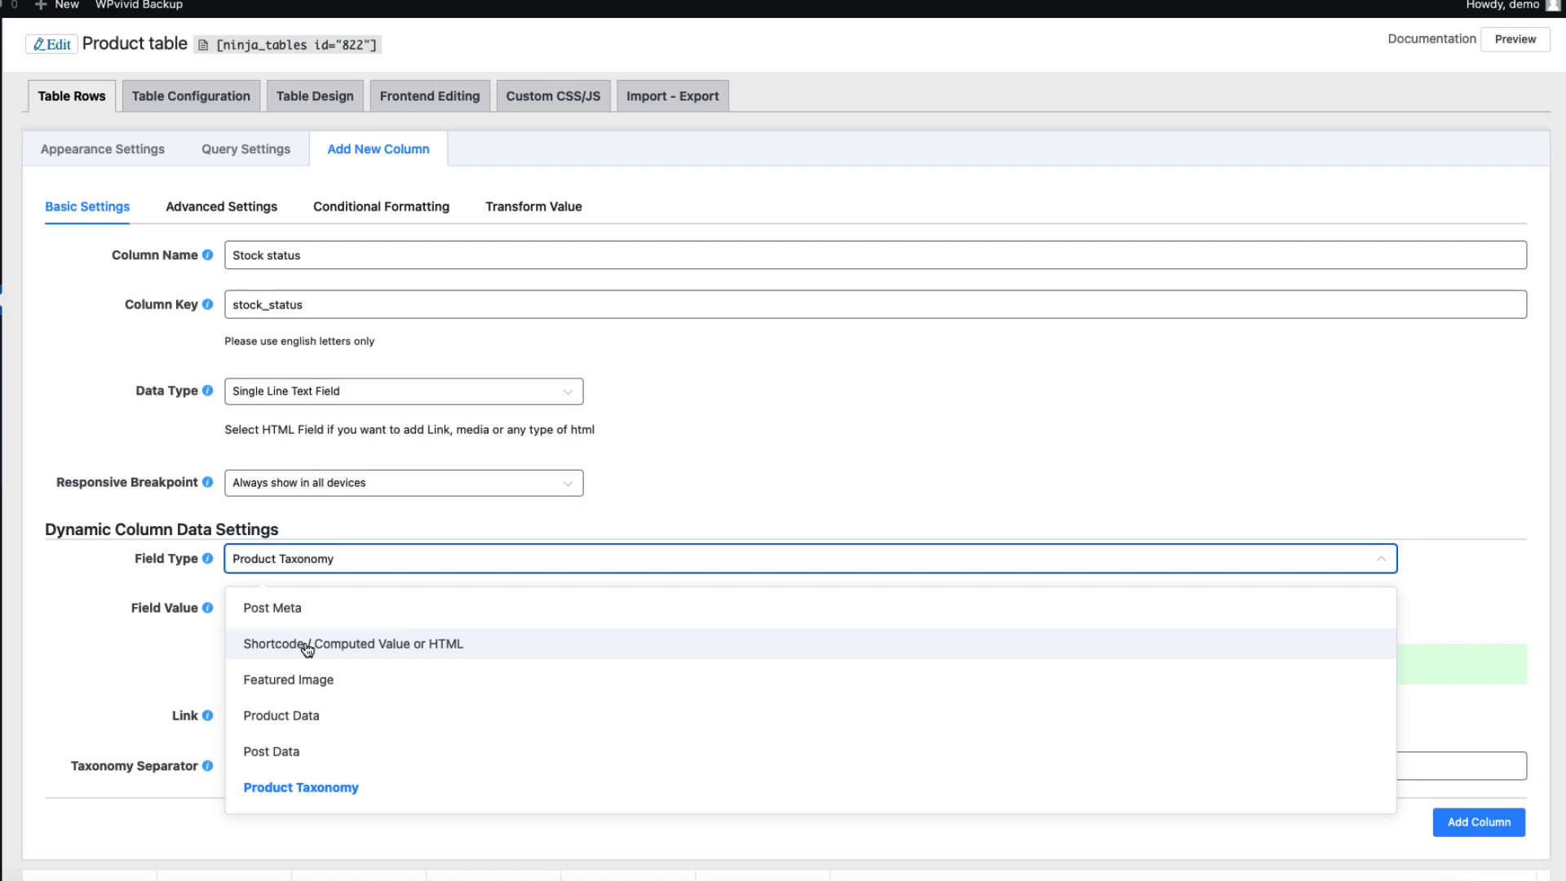
click(307, 644)
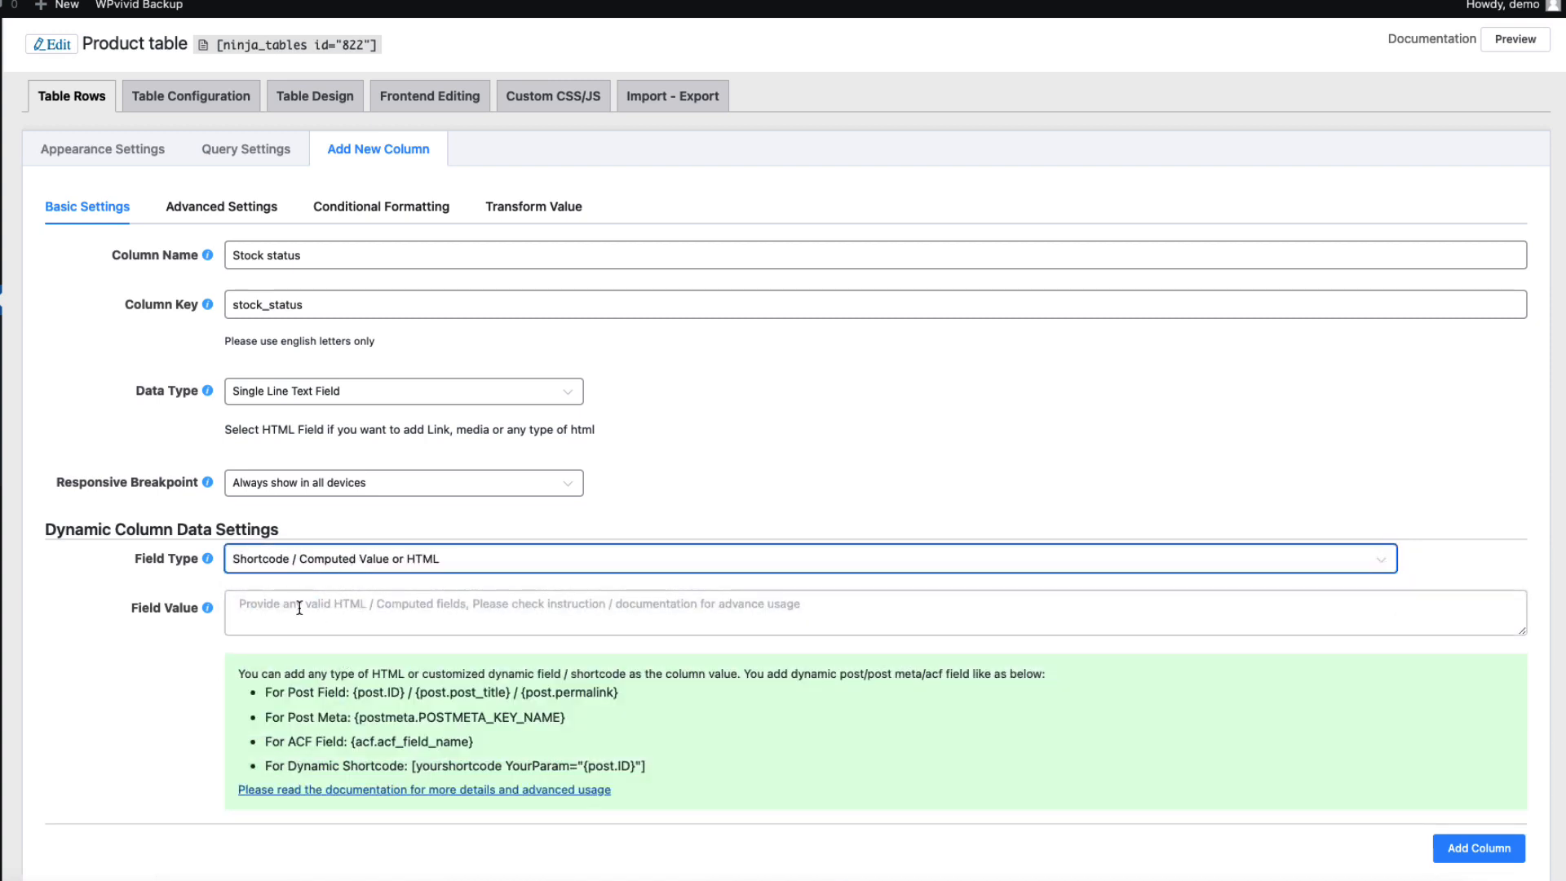
click(299, 608)
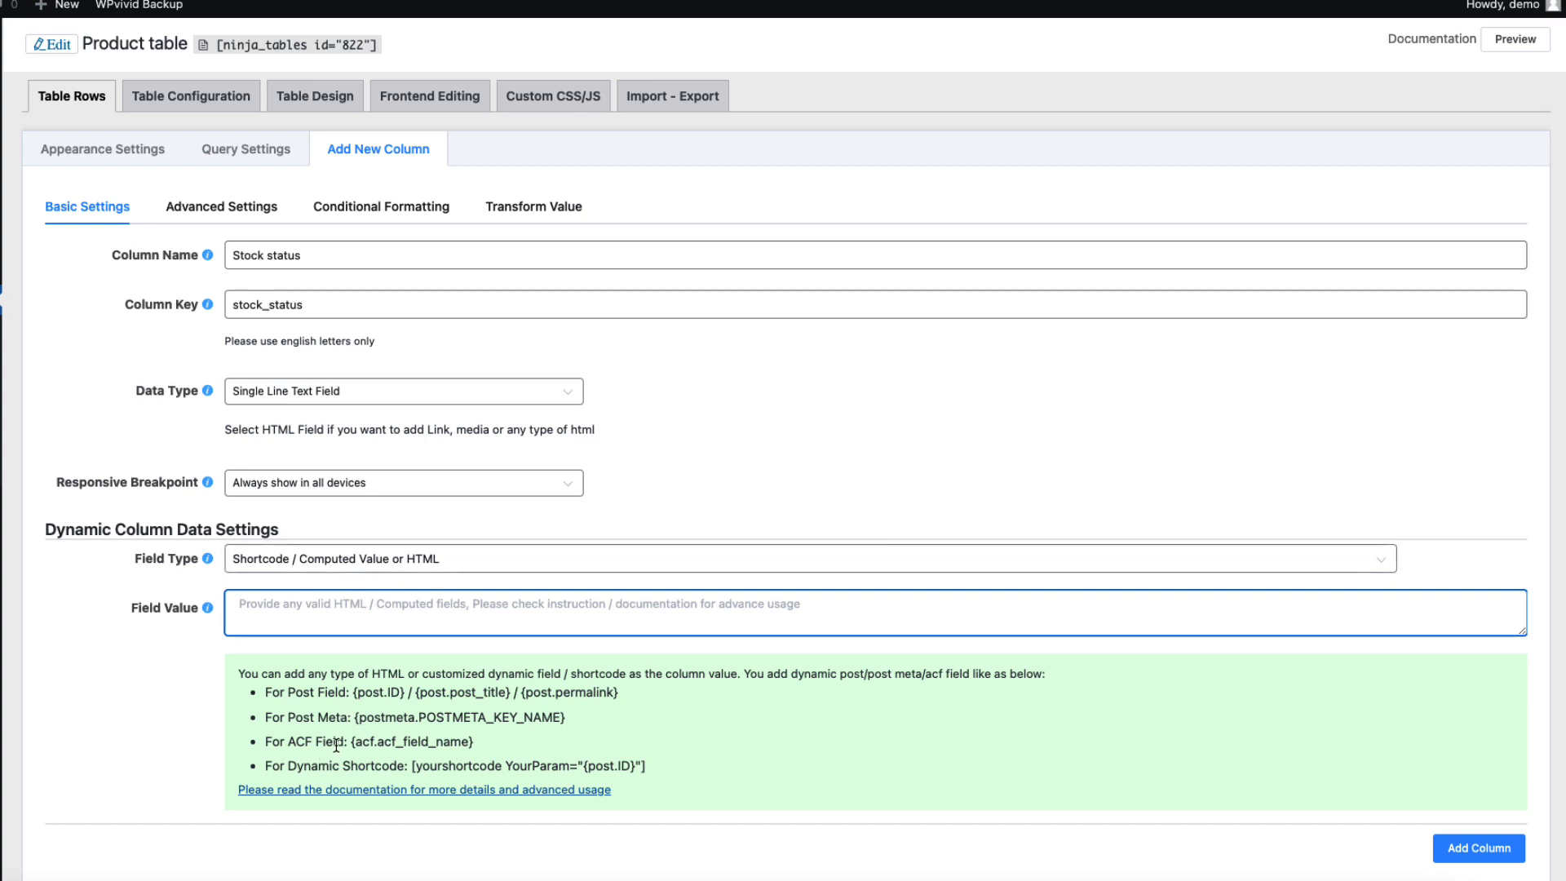
drag(346, 744, 292, 743)
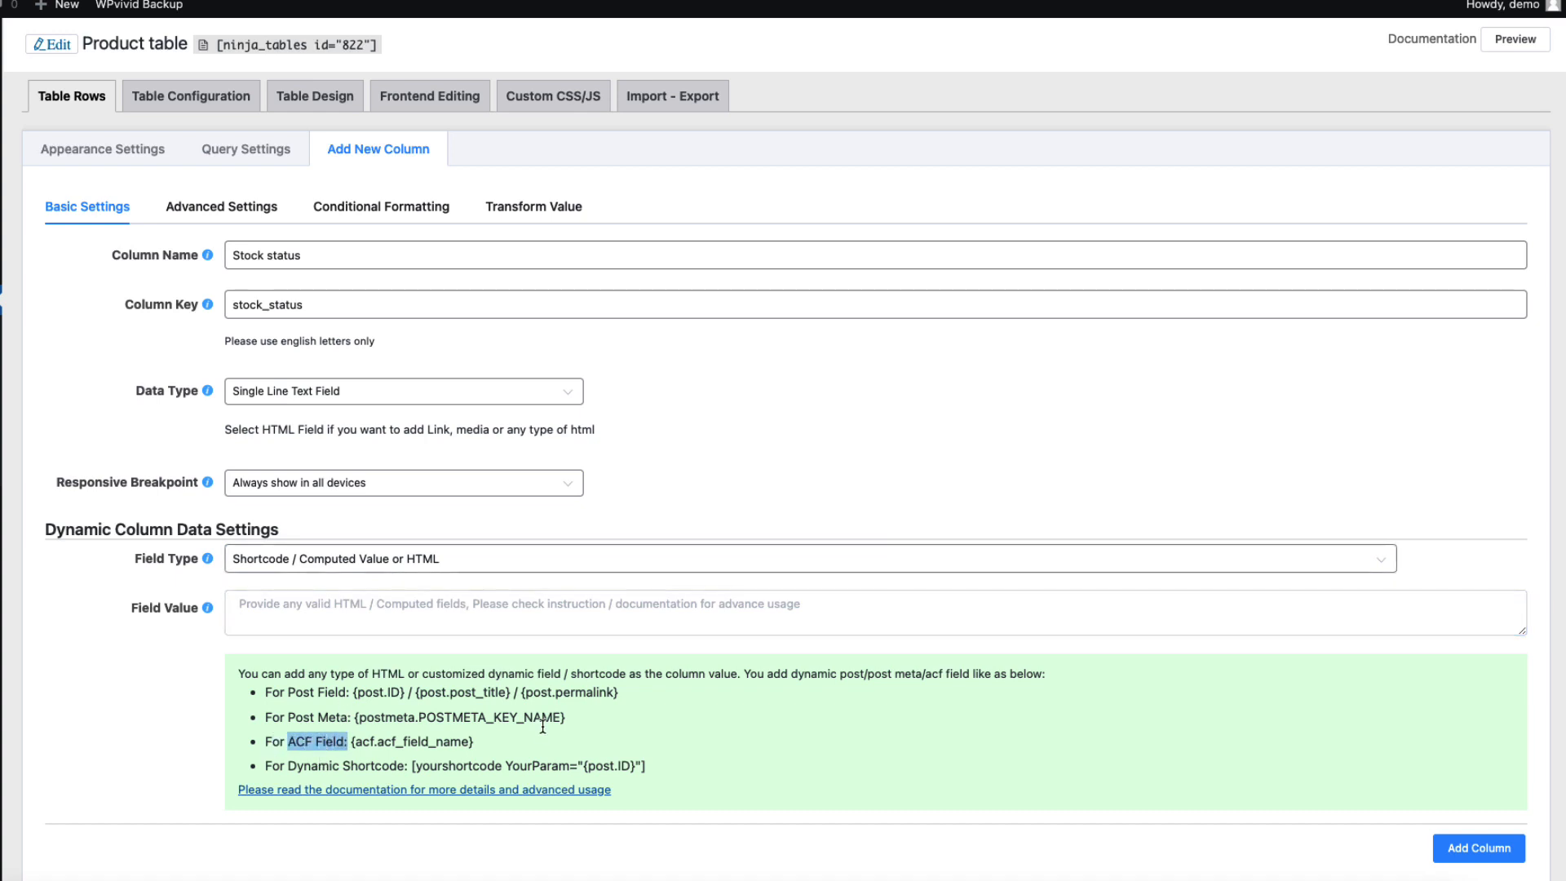
drag(566, 717, 343, 723)
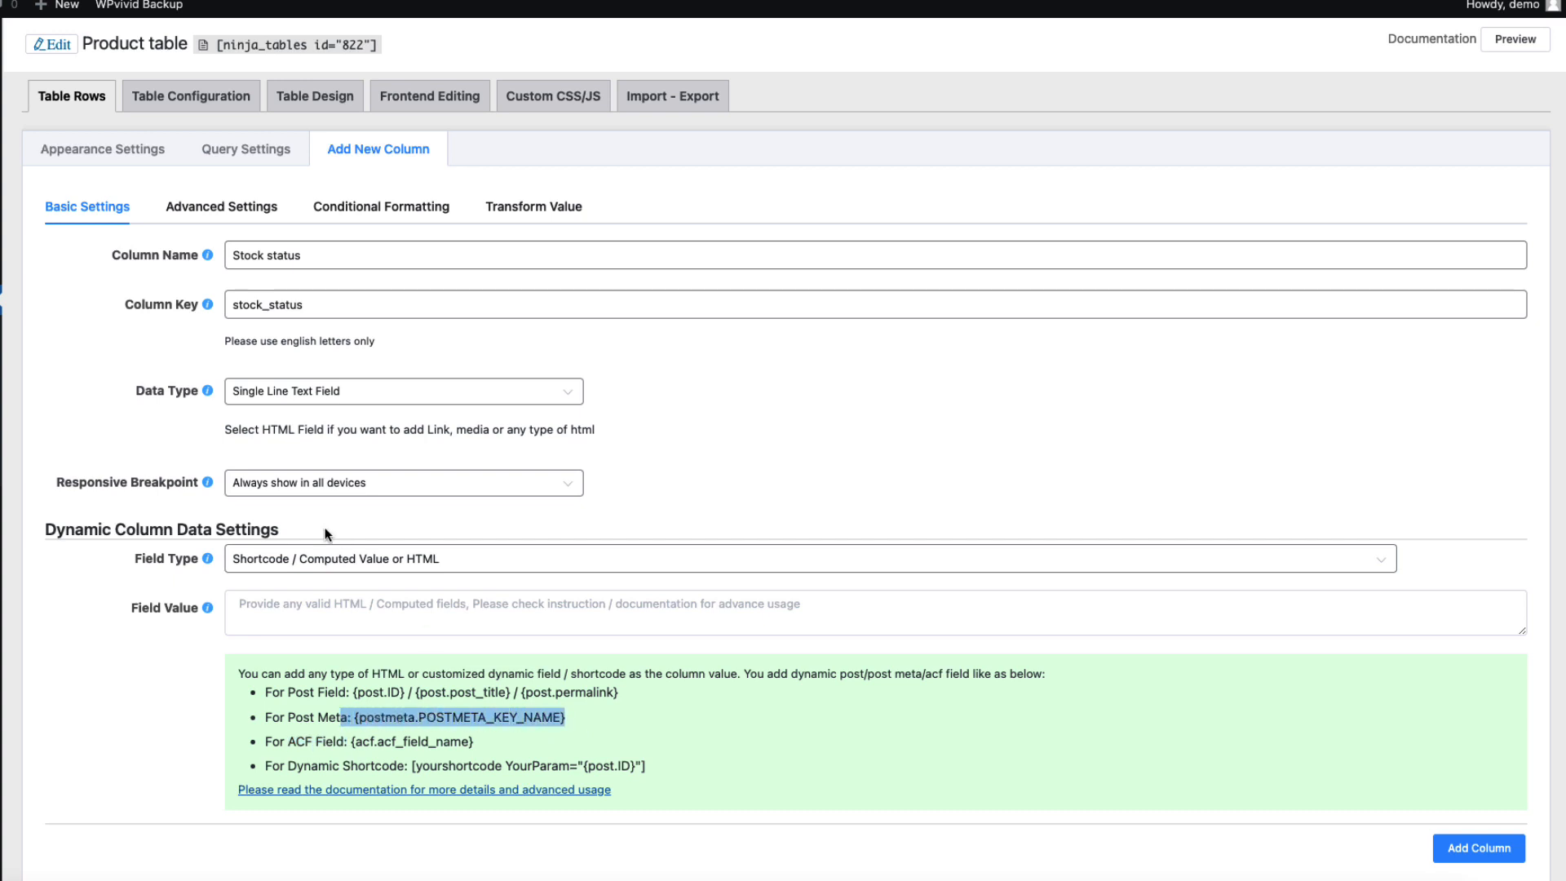
Set the Stock status column back to Product Data with Product Stock Status as the value, and add it to the table.
click(305, 559)
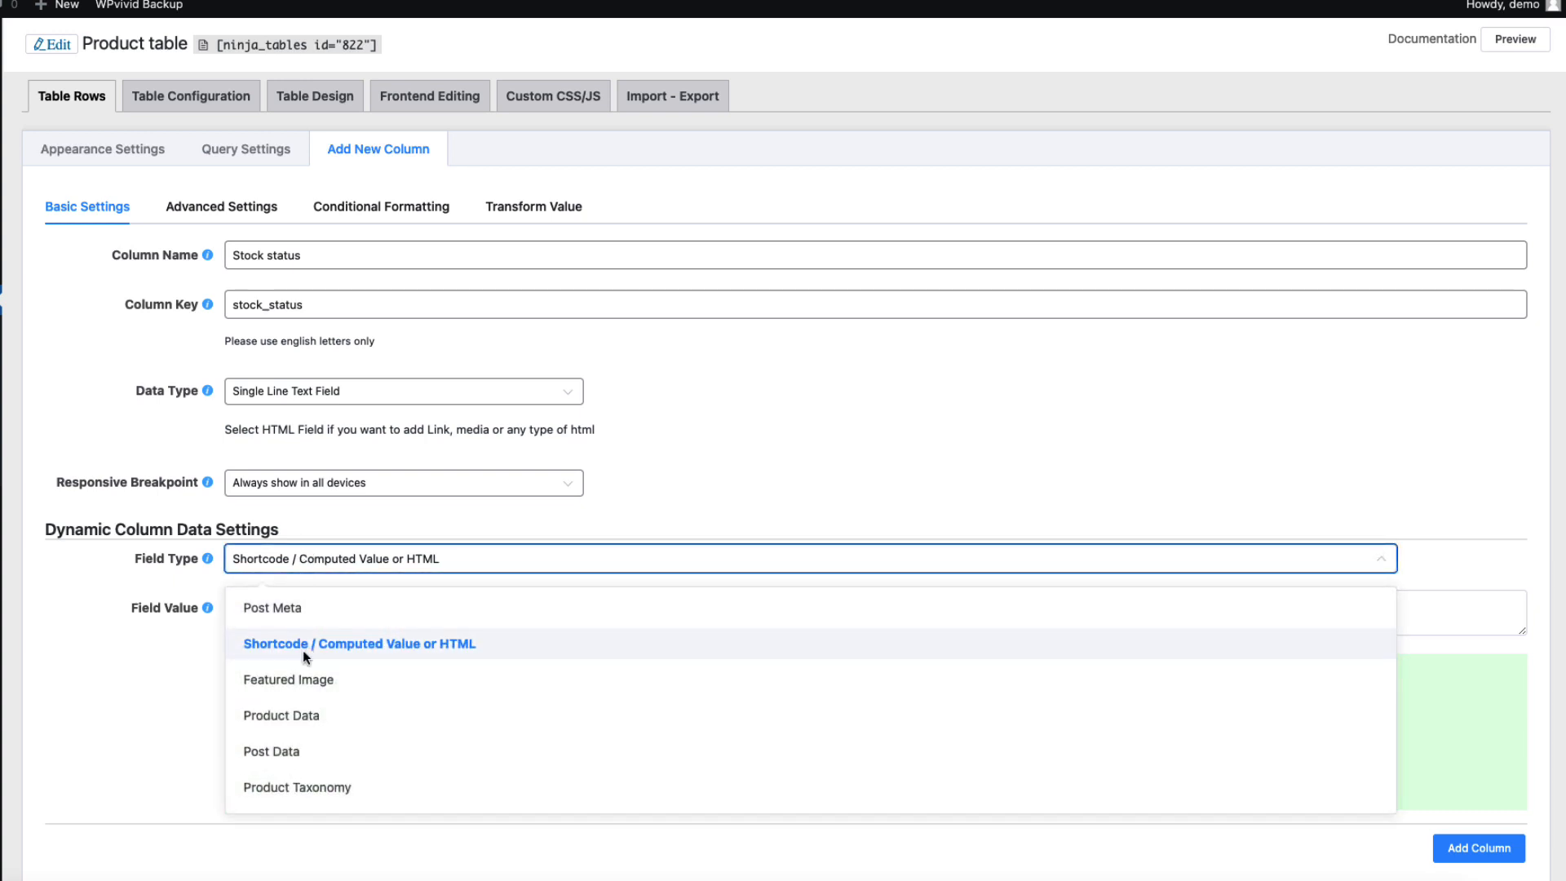
click(297, 716)
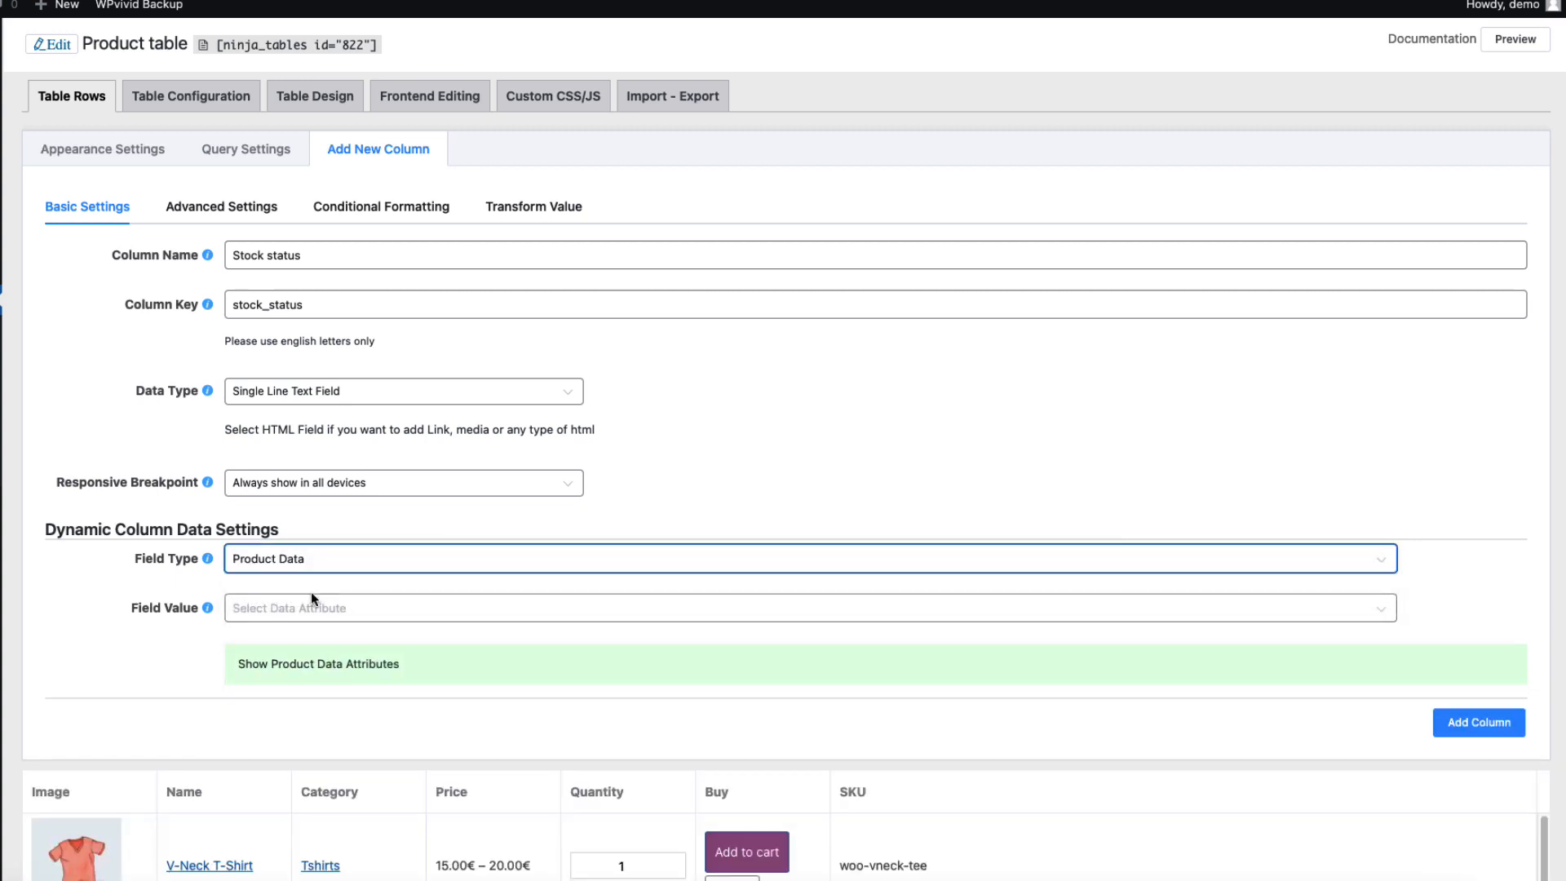
click(311, 604)
click(340, 613)
click(339, 614)
click(633, 675)
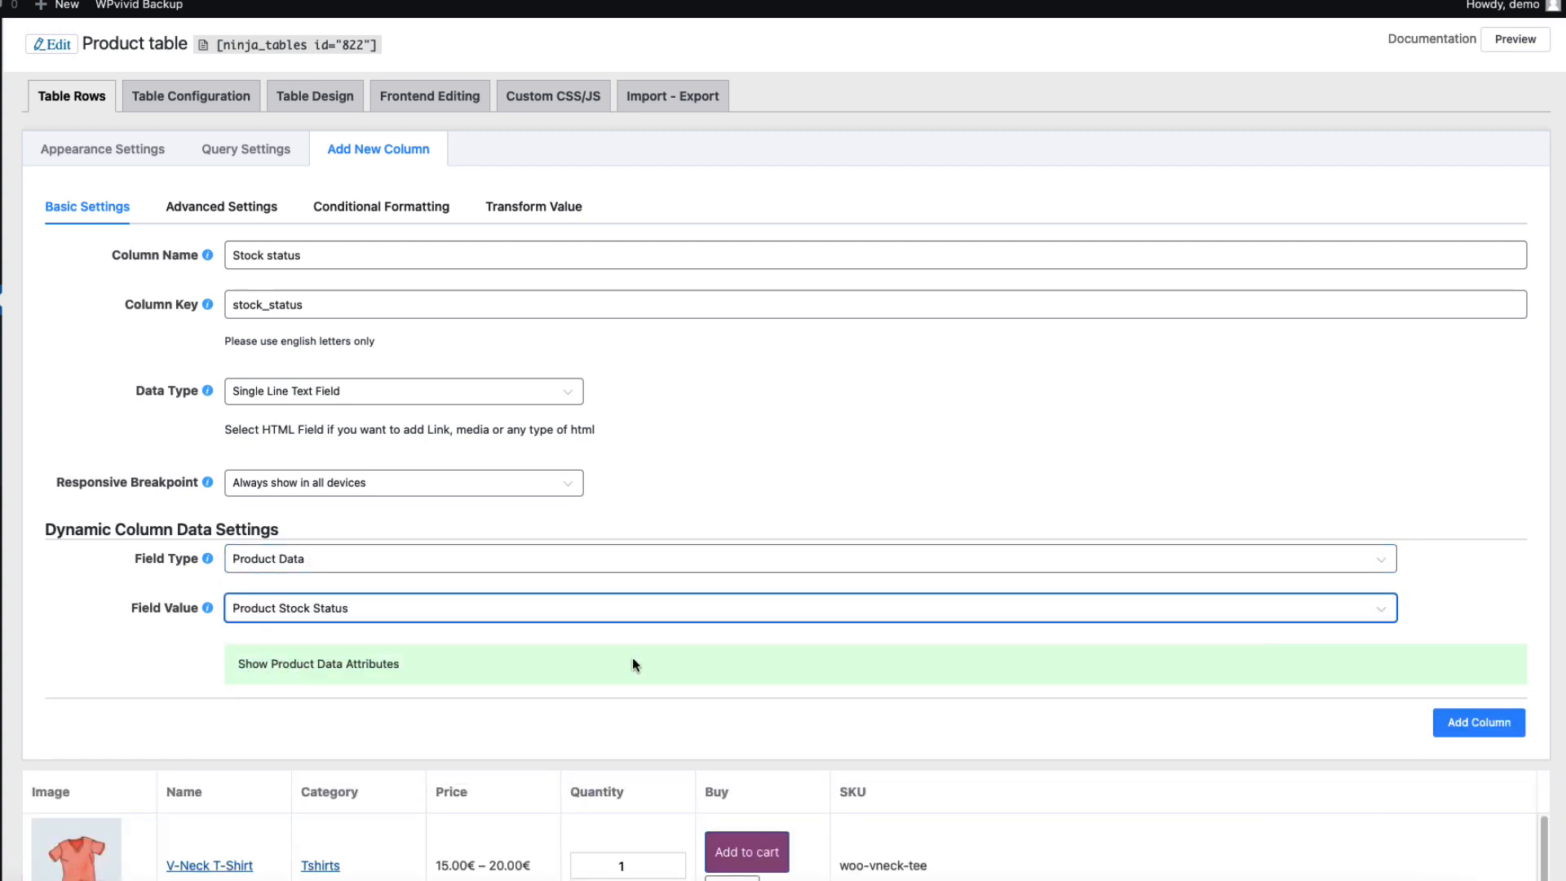
click(1480, 722)
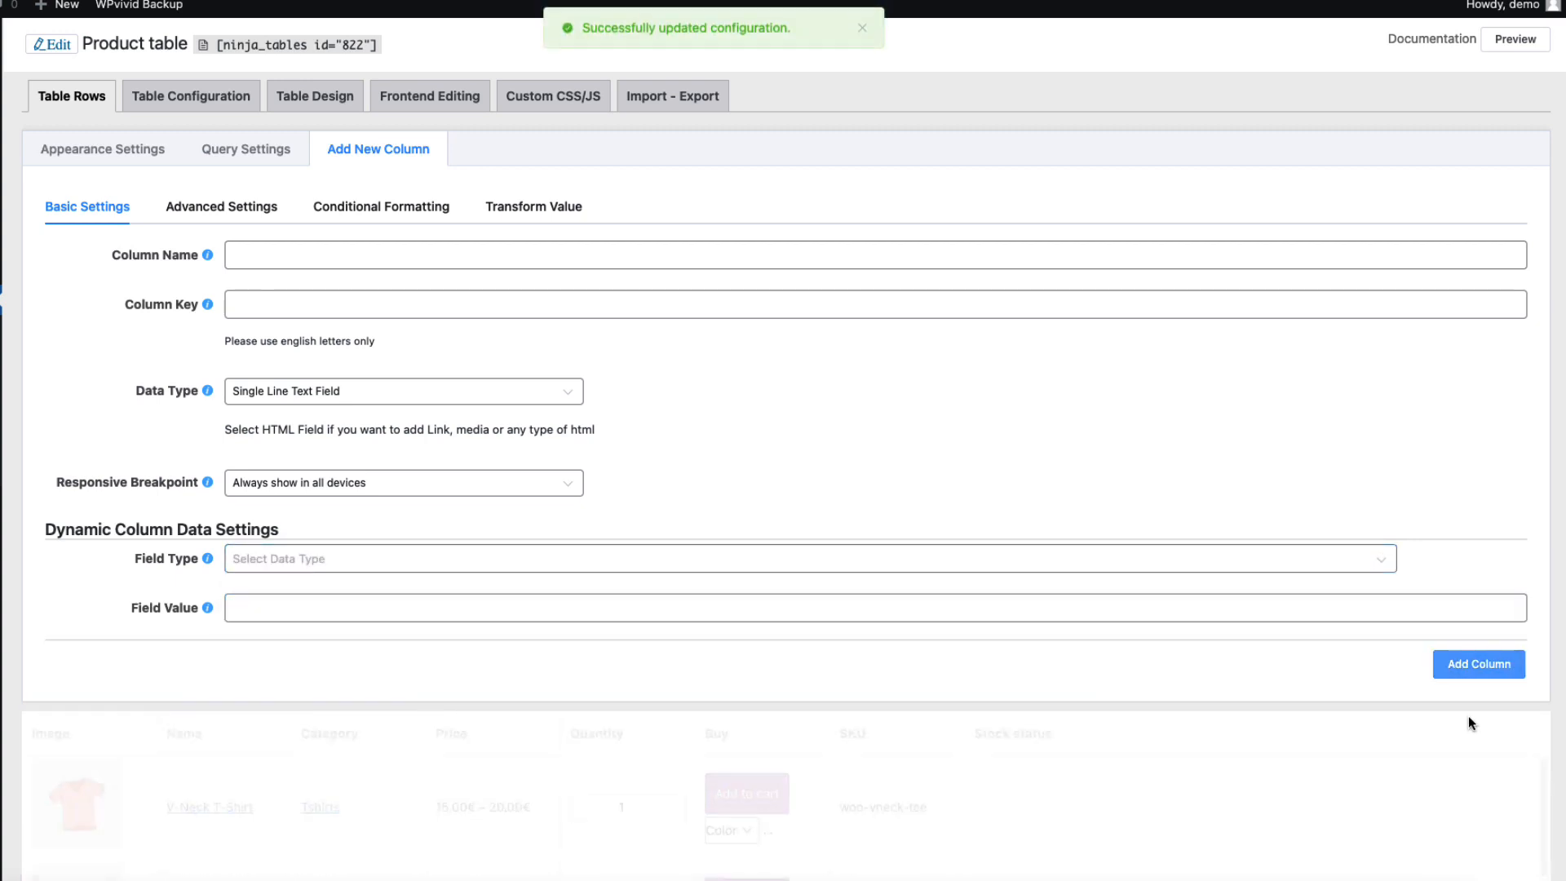
In the table's column configuration, move SKU directly below Name and Stock status directly below Price.
click(178, 103)
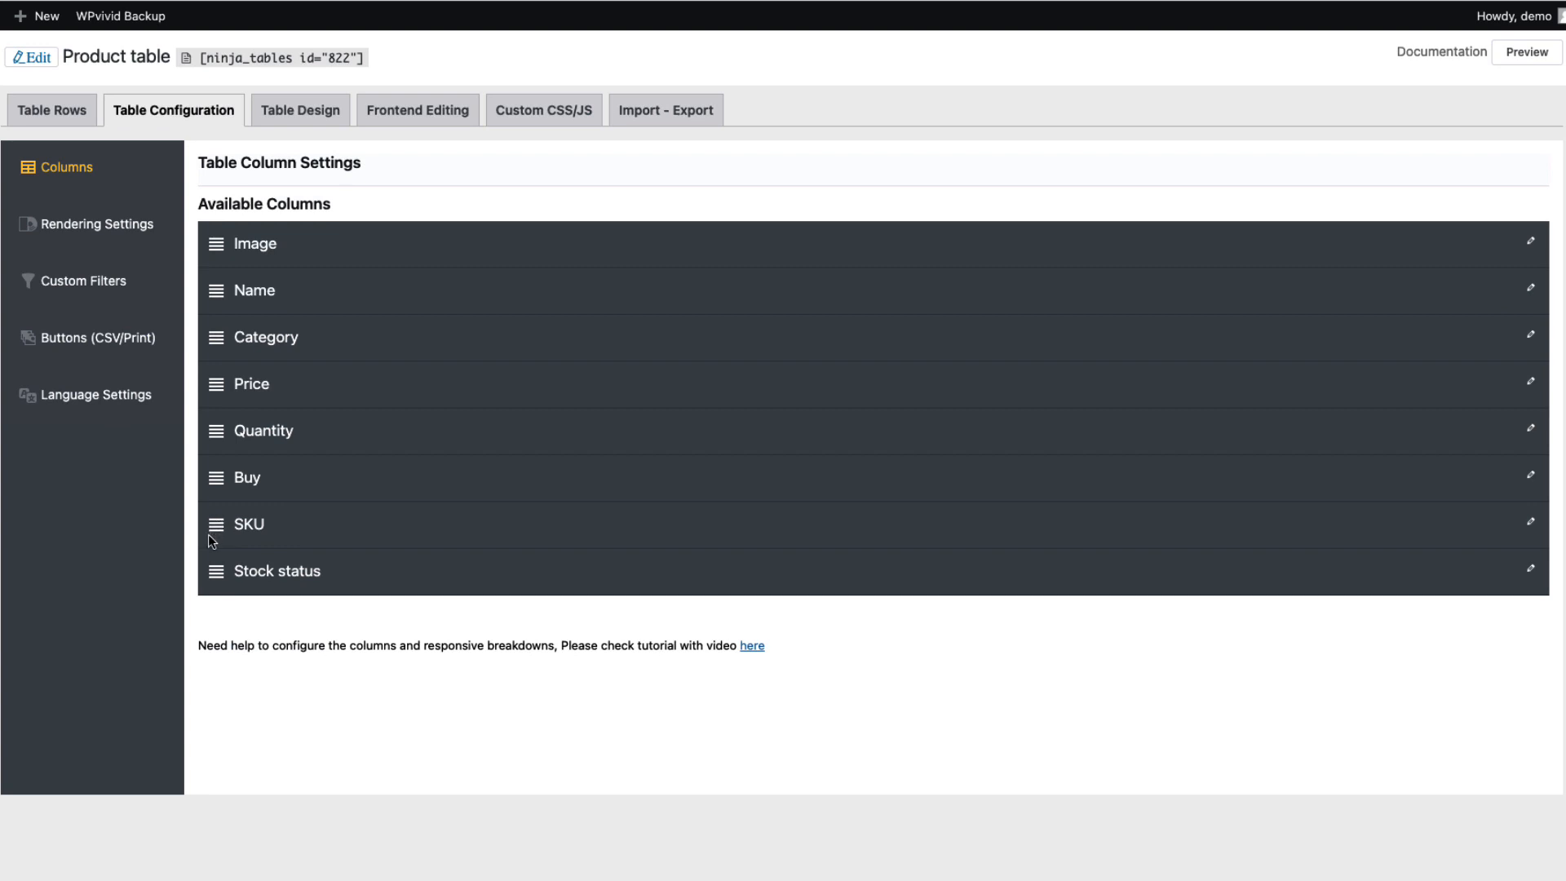
drag(217, 528, 215, 341)
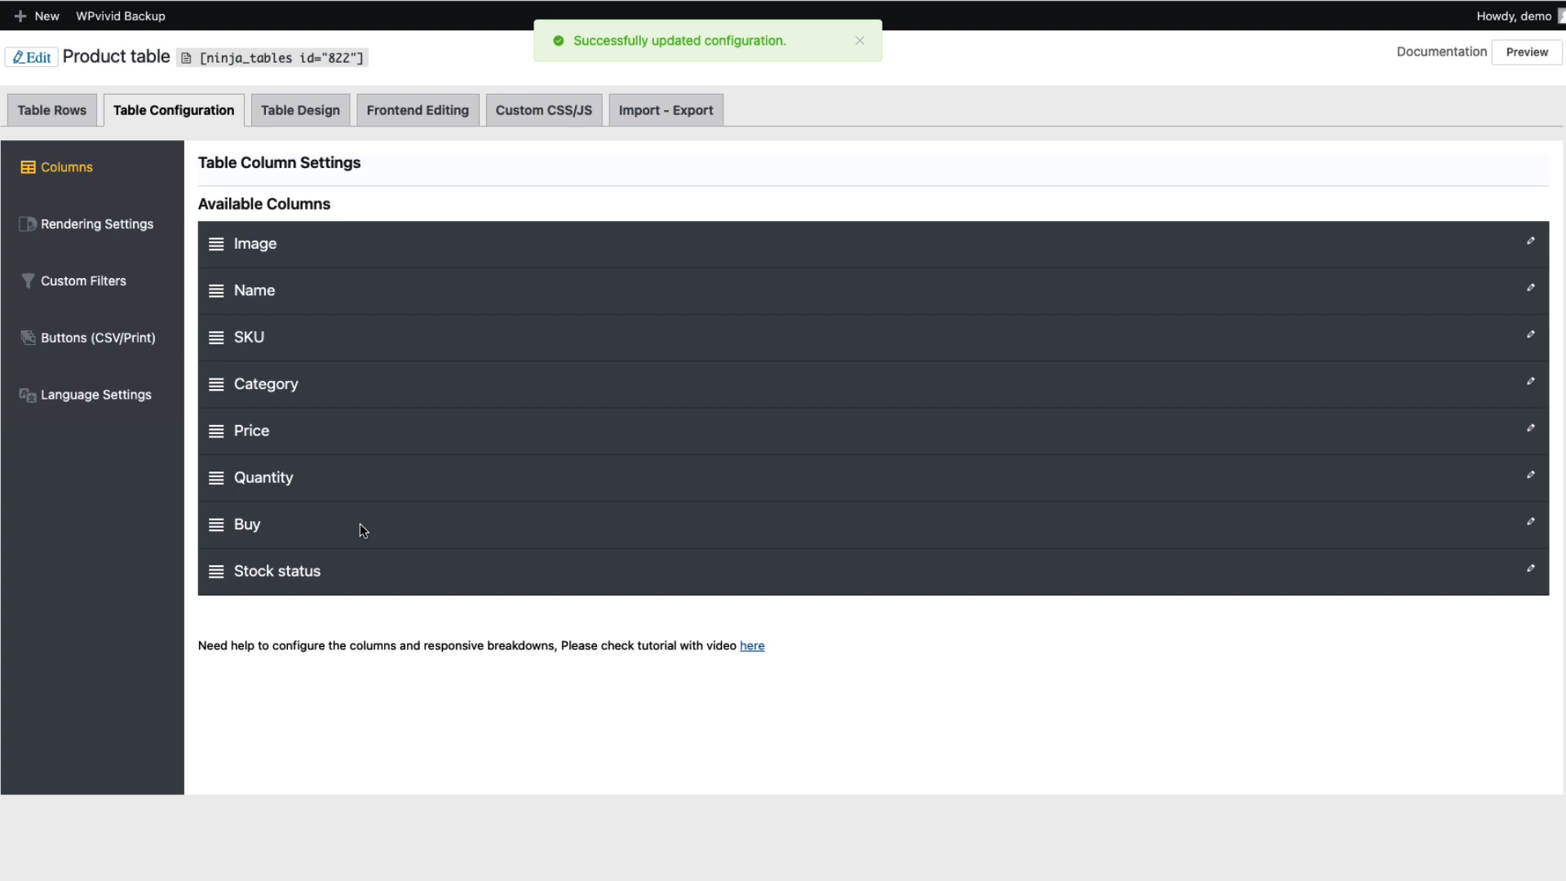
drag(216, 571, 208, 476)
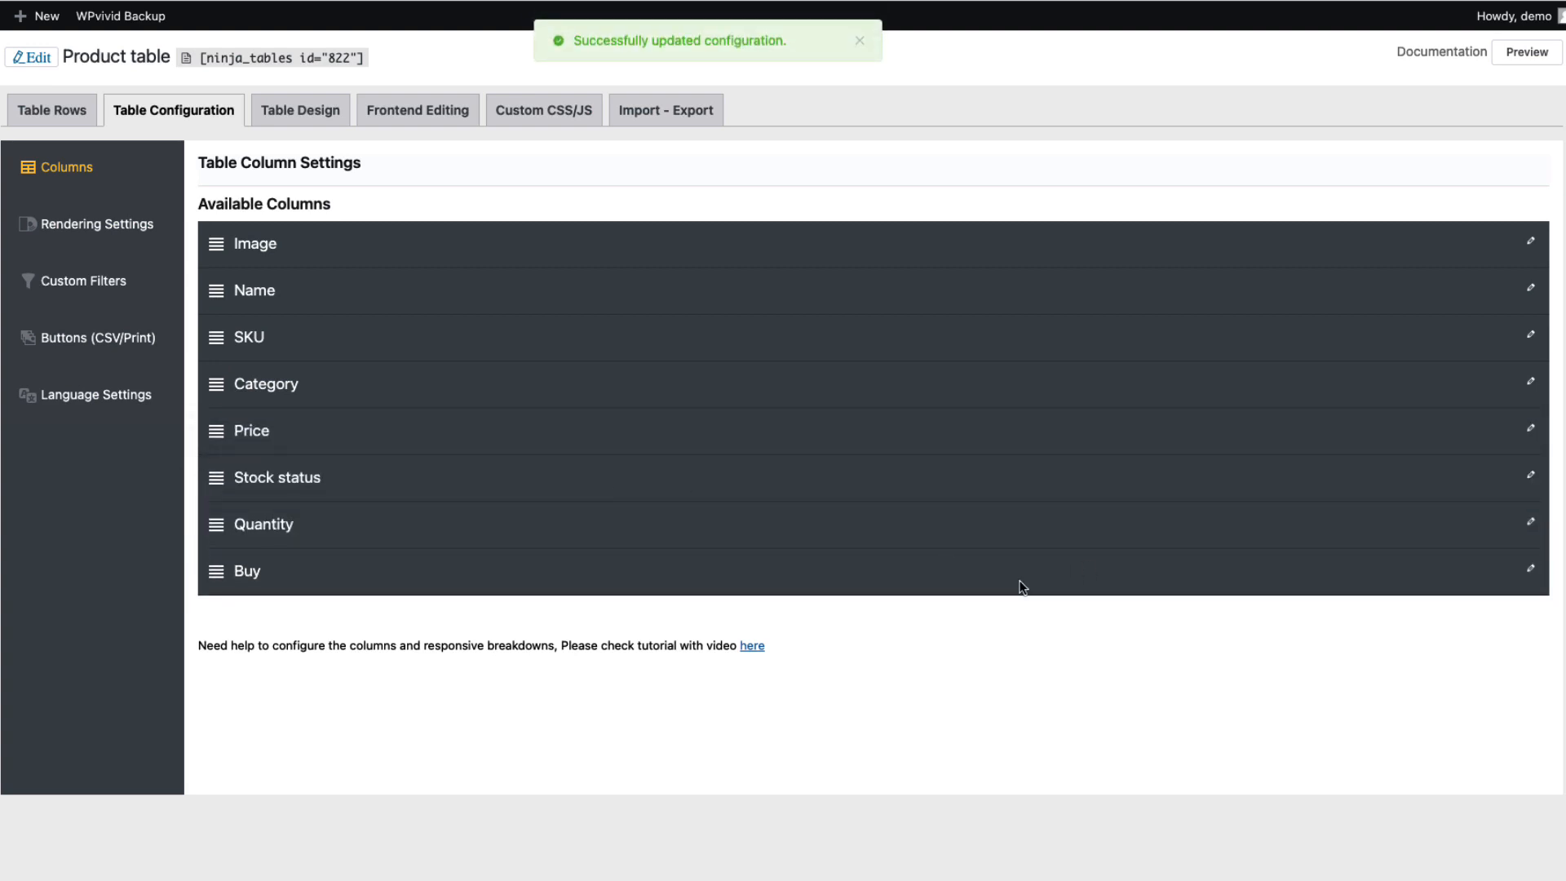
Make the Image column's pictures open as a lightbox, set the column's max width to 75 px and update it.
click(1531, 245)
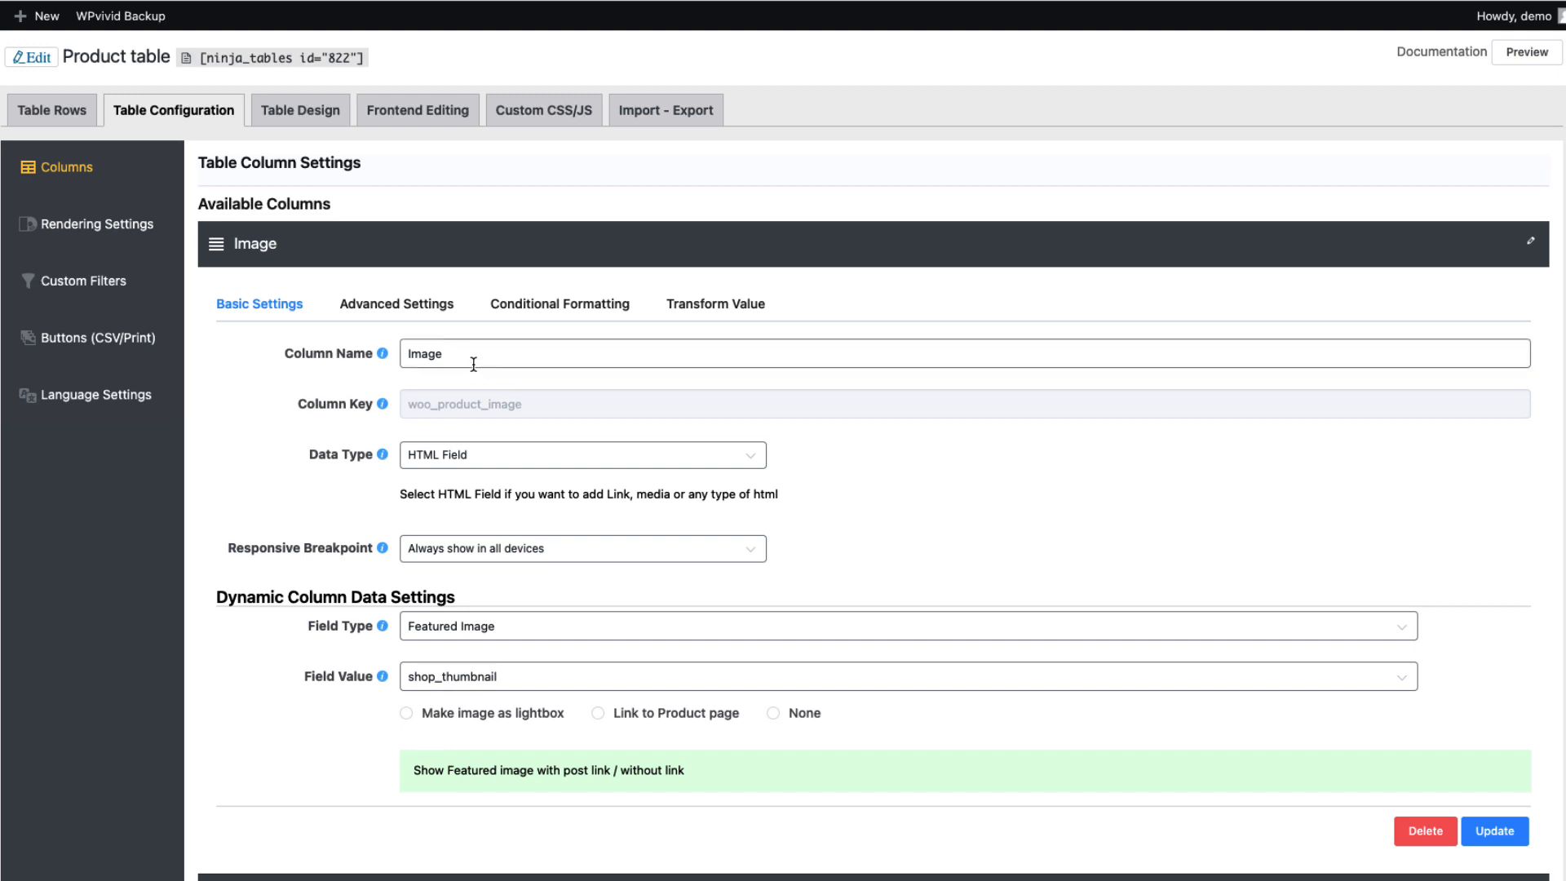
click(406, 713)
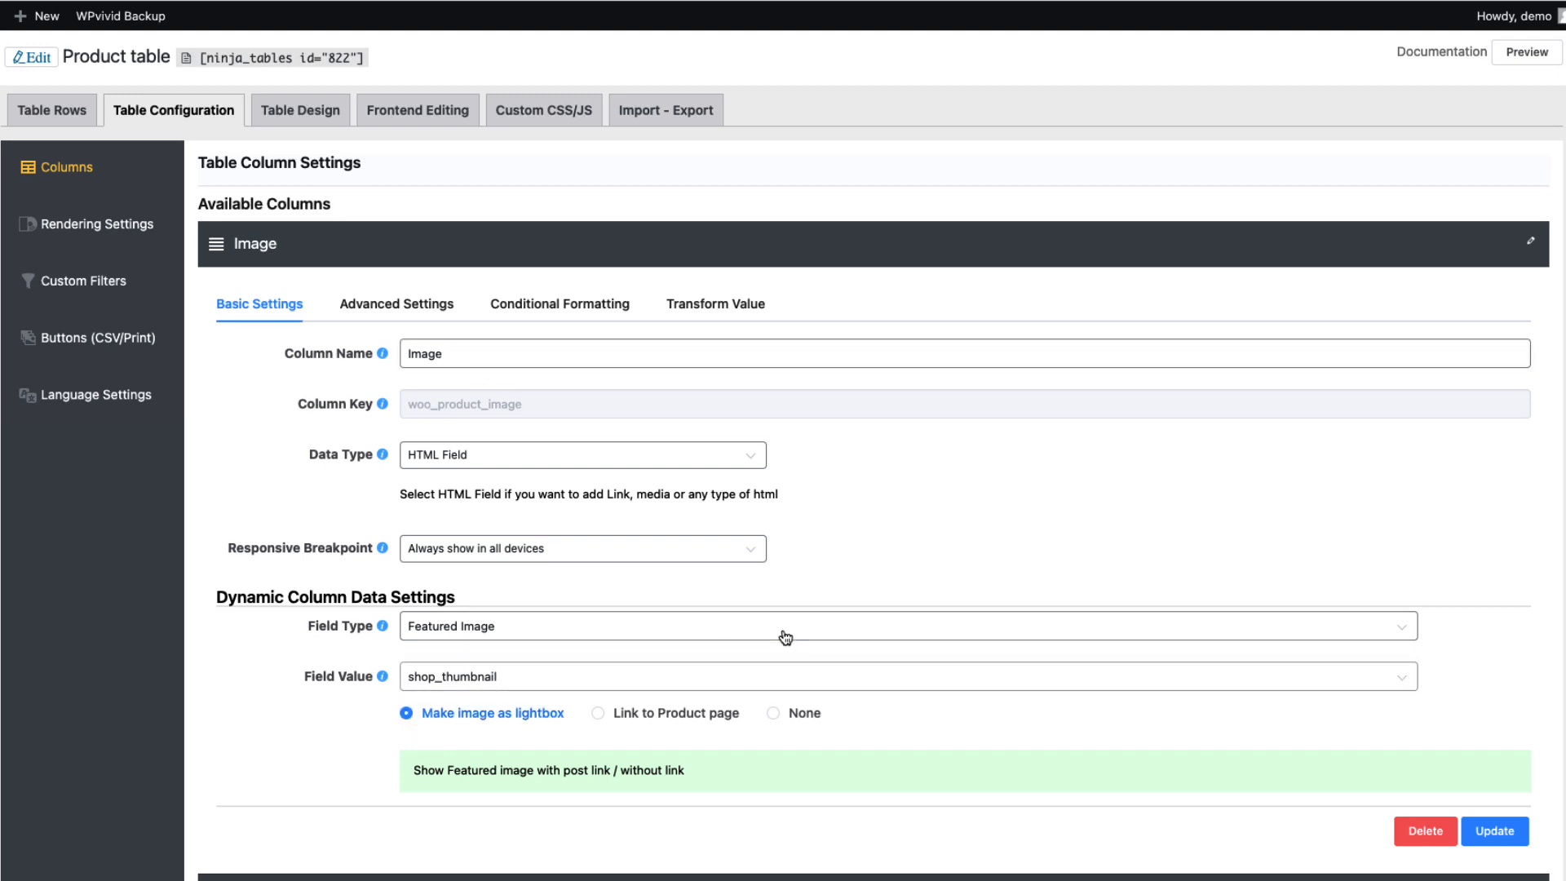
click(424, 304)
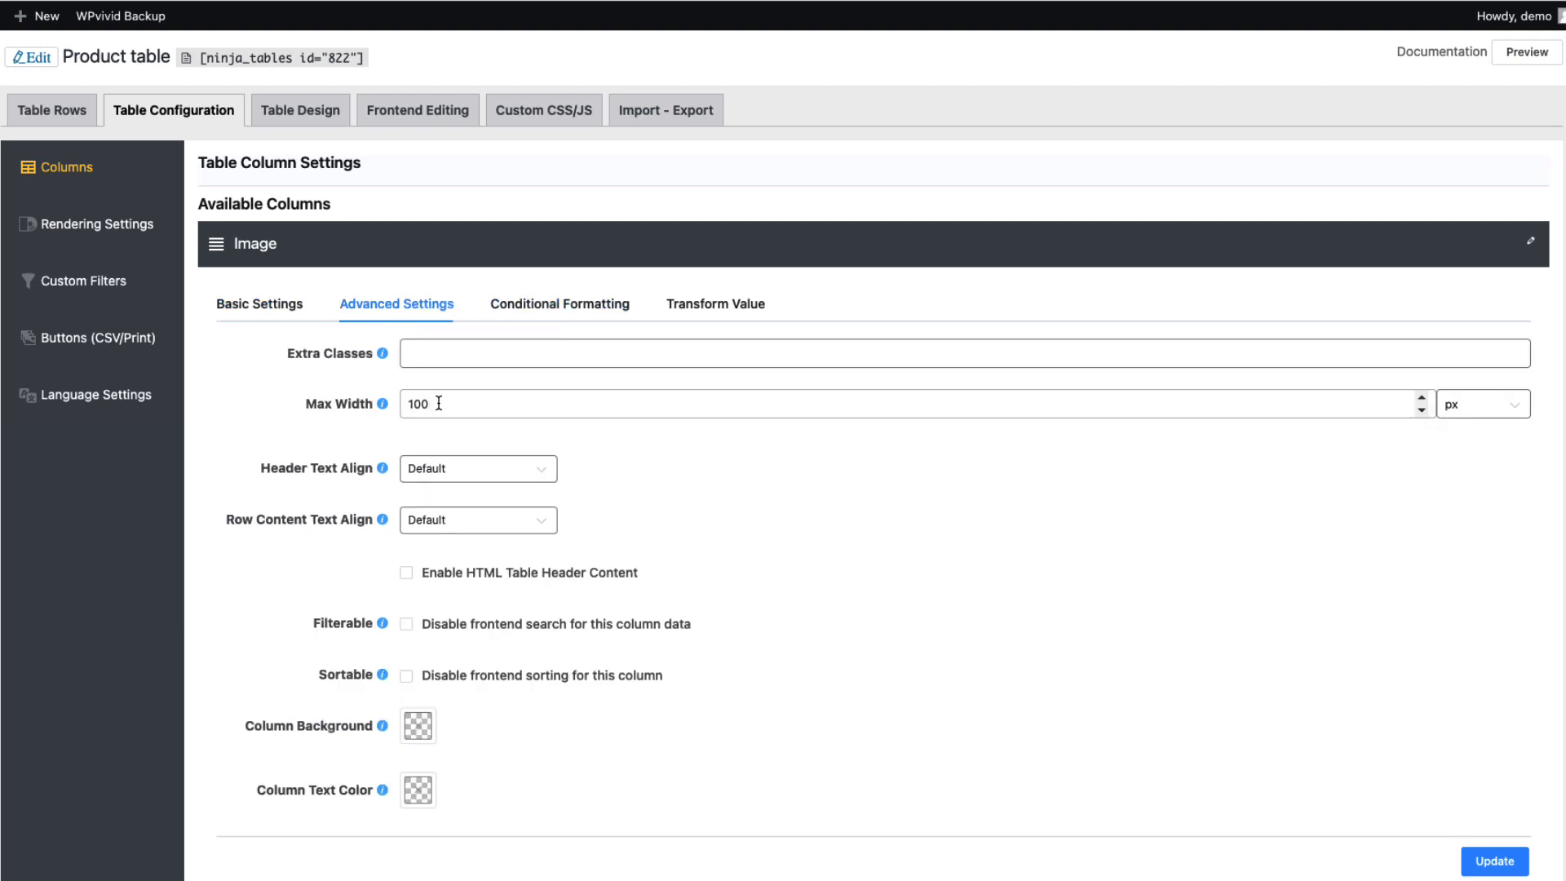
drag(439, 403, 398, 403)
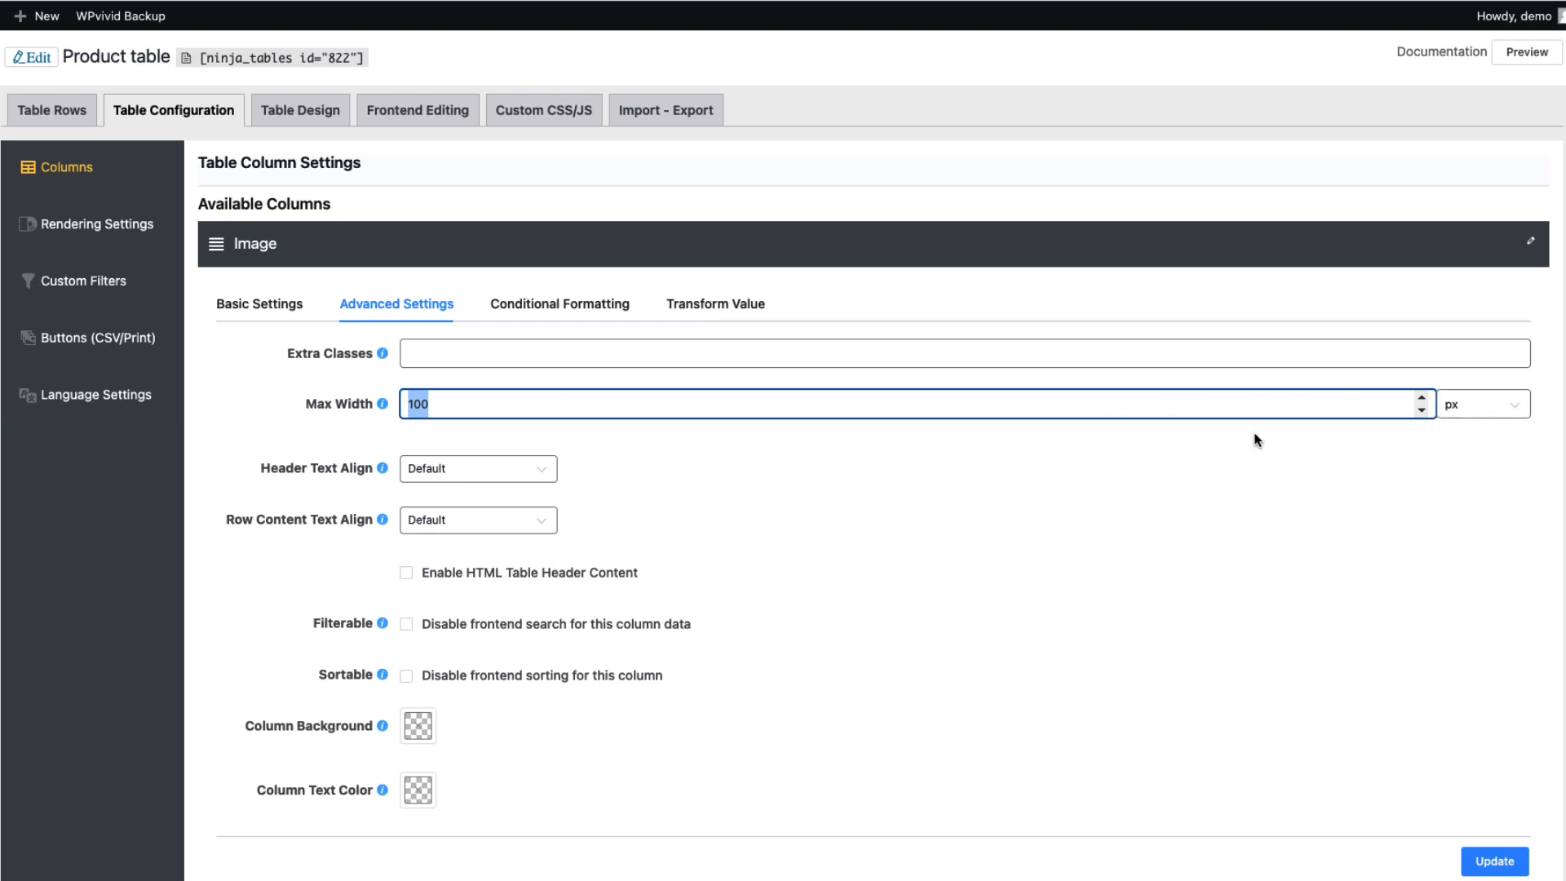
text(75)
click(1491, 863)
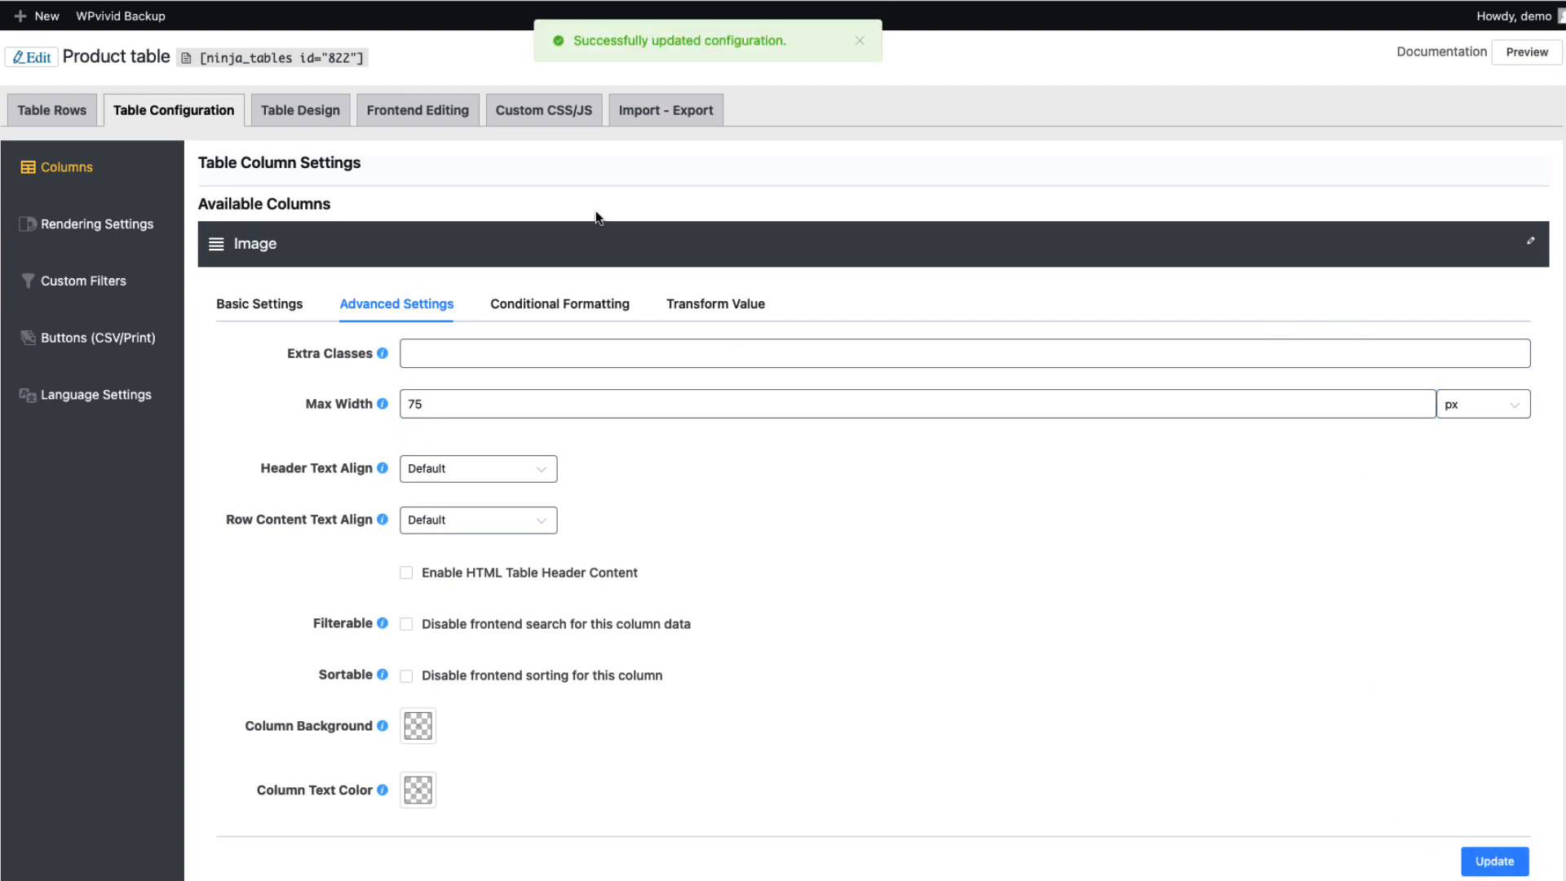
Start a new custom filter as a select dropdown titled "Product price" with the placeholder "Select price range".
click(87, 292)
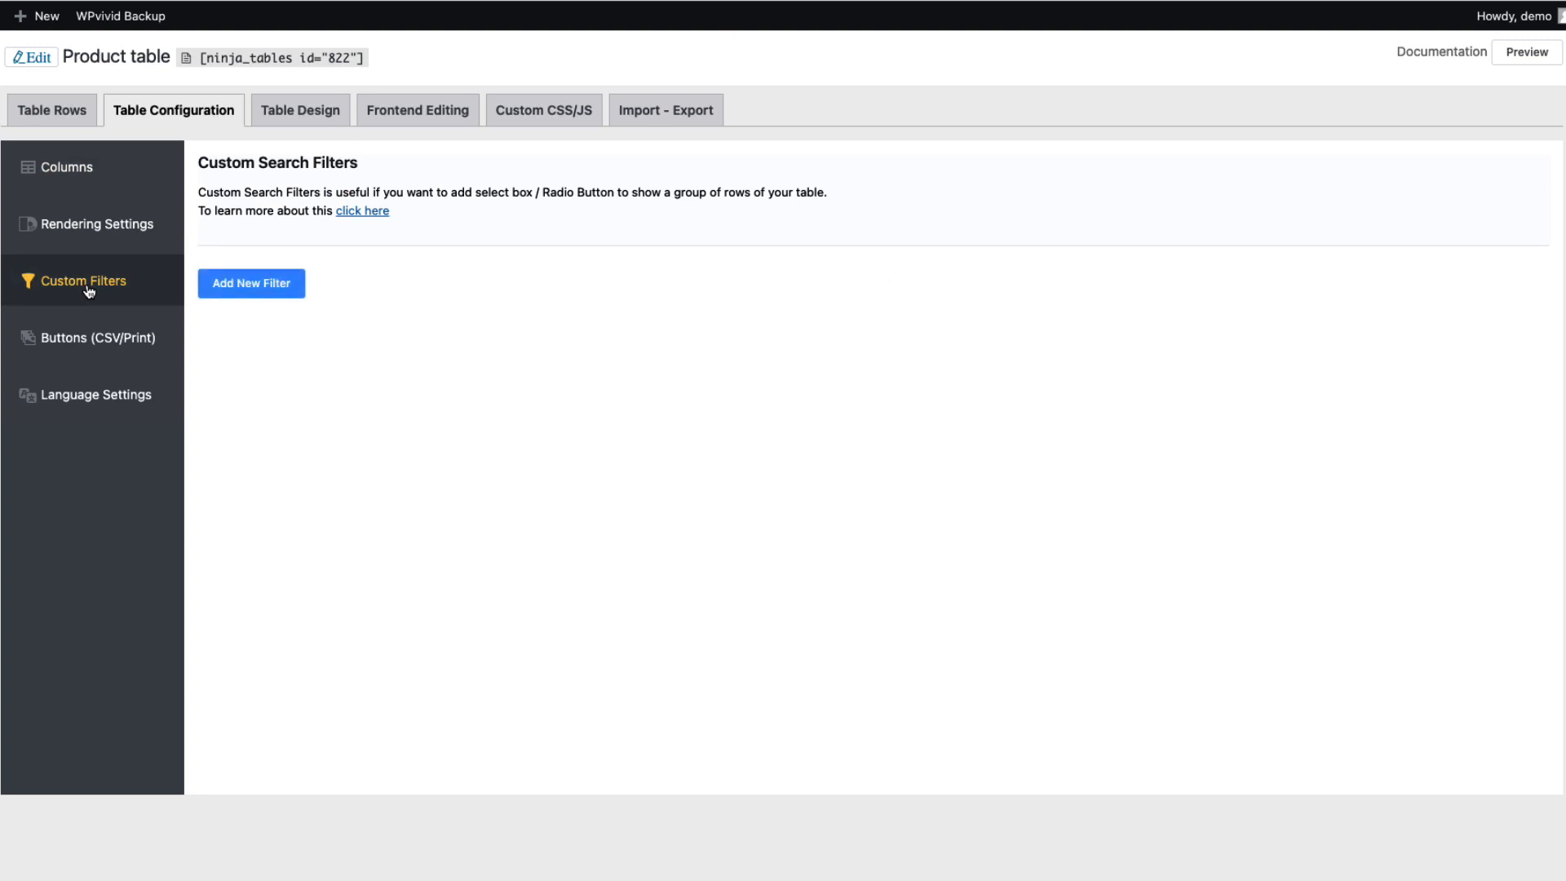
click(270, 293)
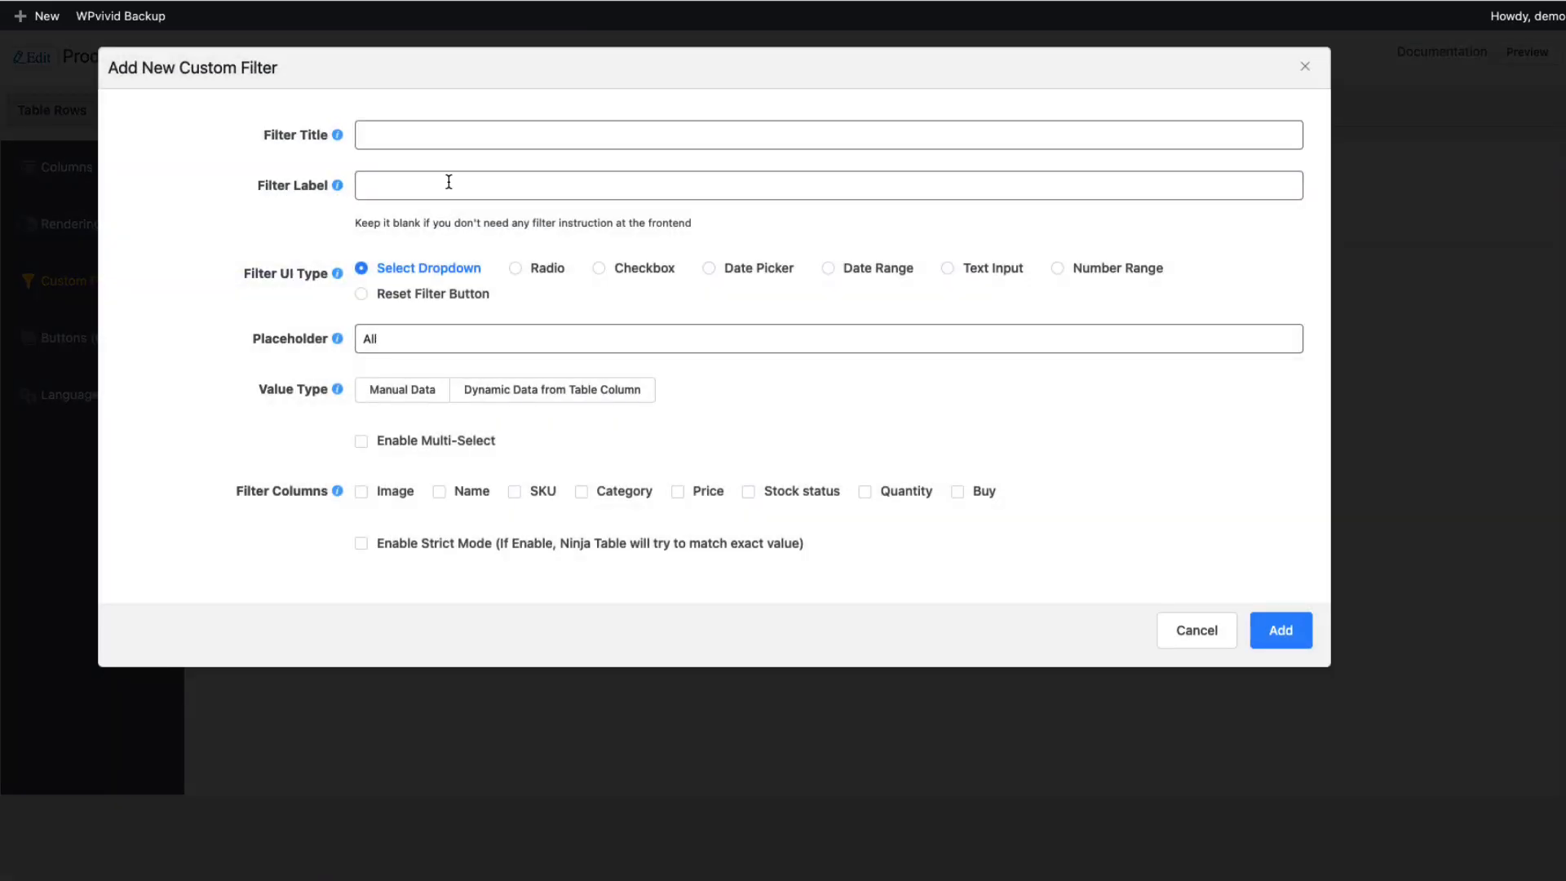
click(389, 128)
text(Product pr)
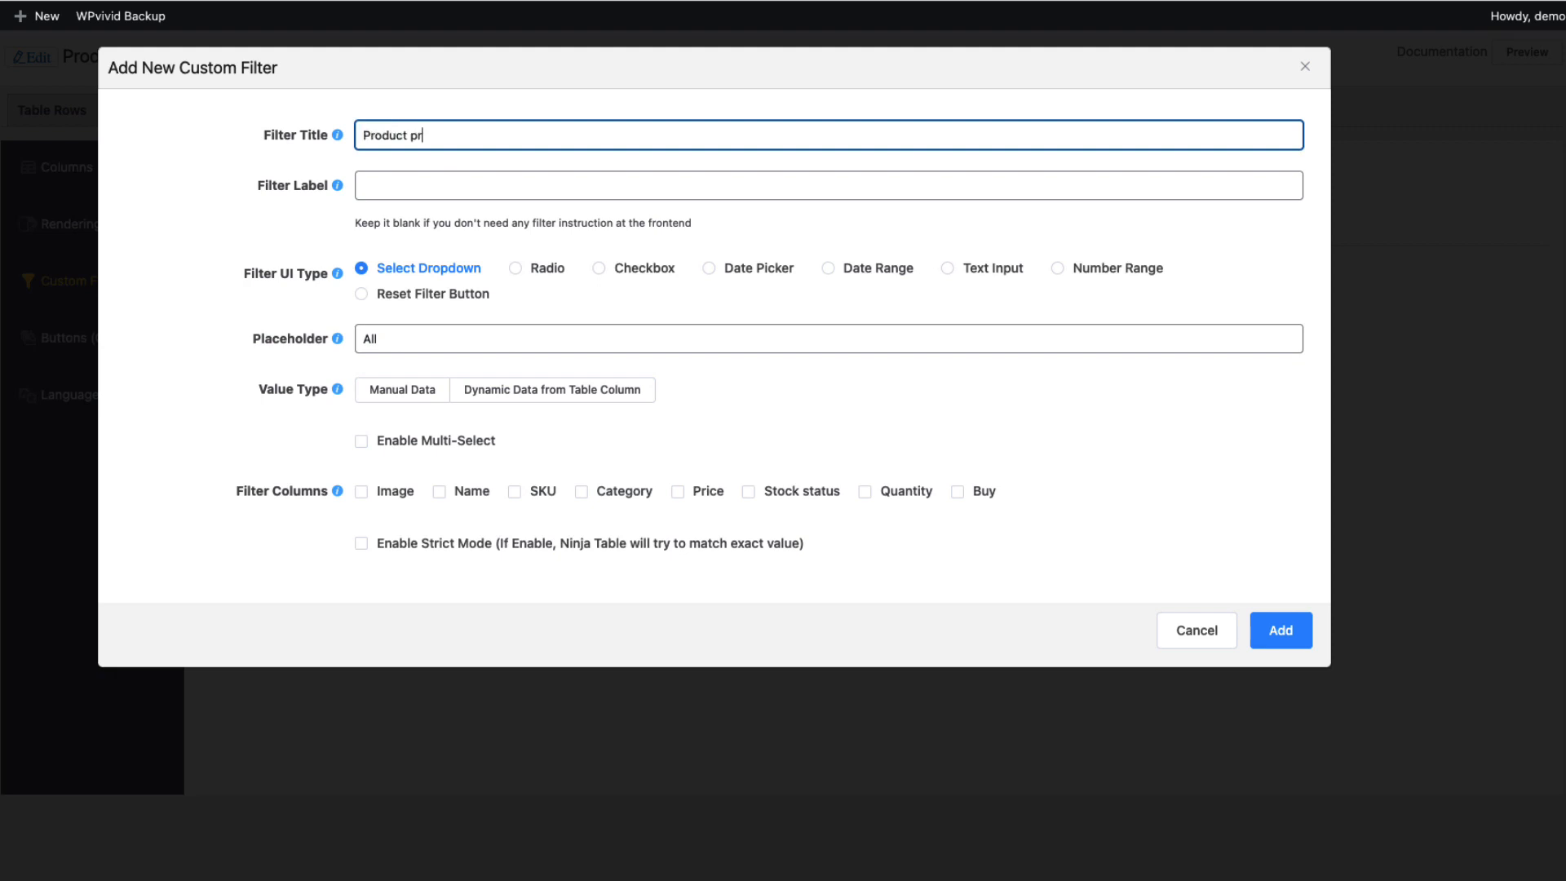
text(ice)
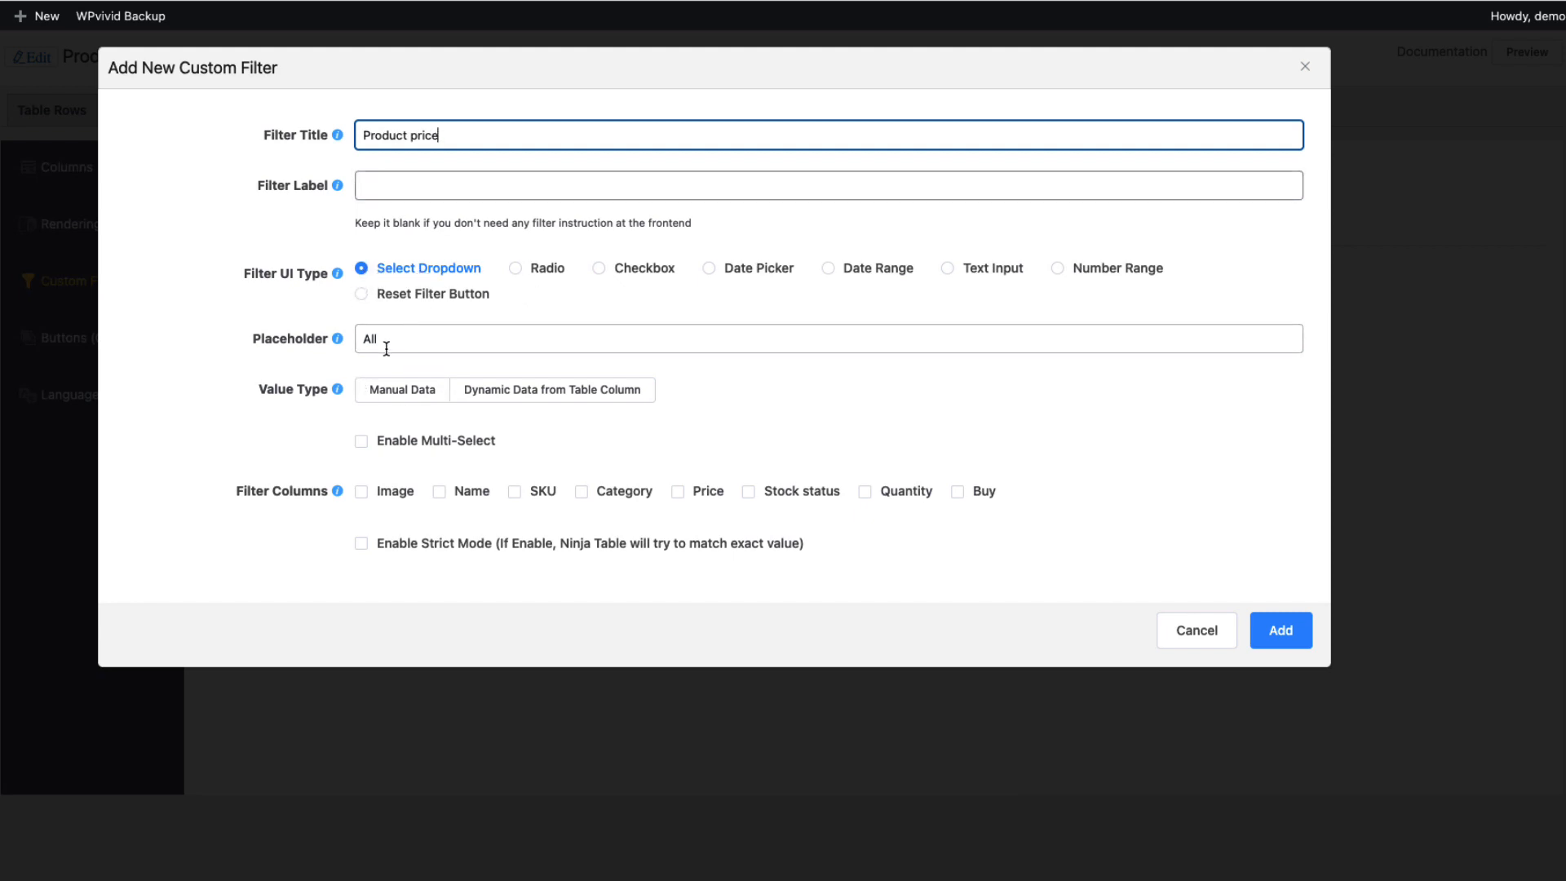
drag(399, 342, 345, 337)
text(Select price range)
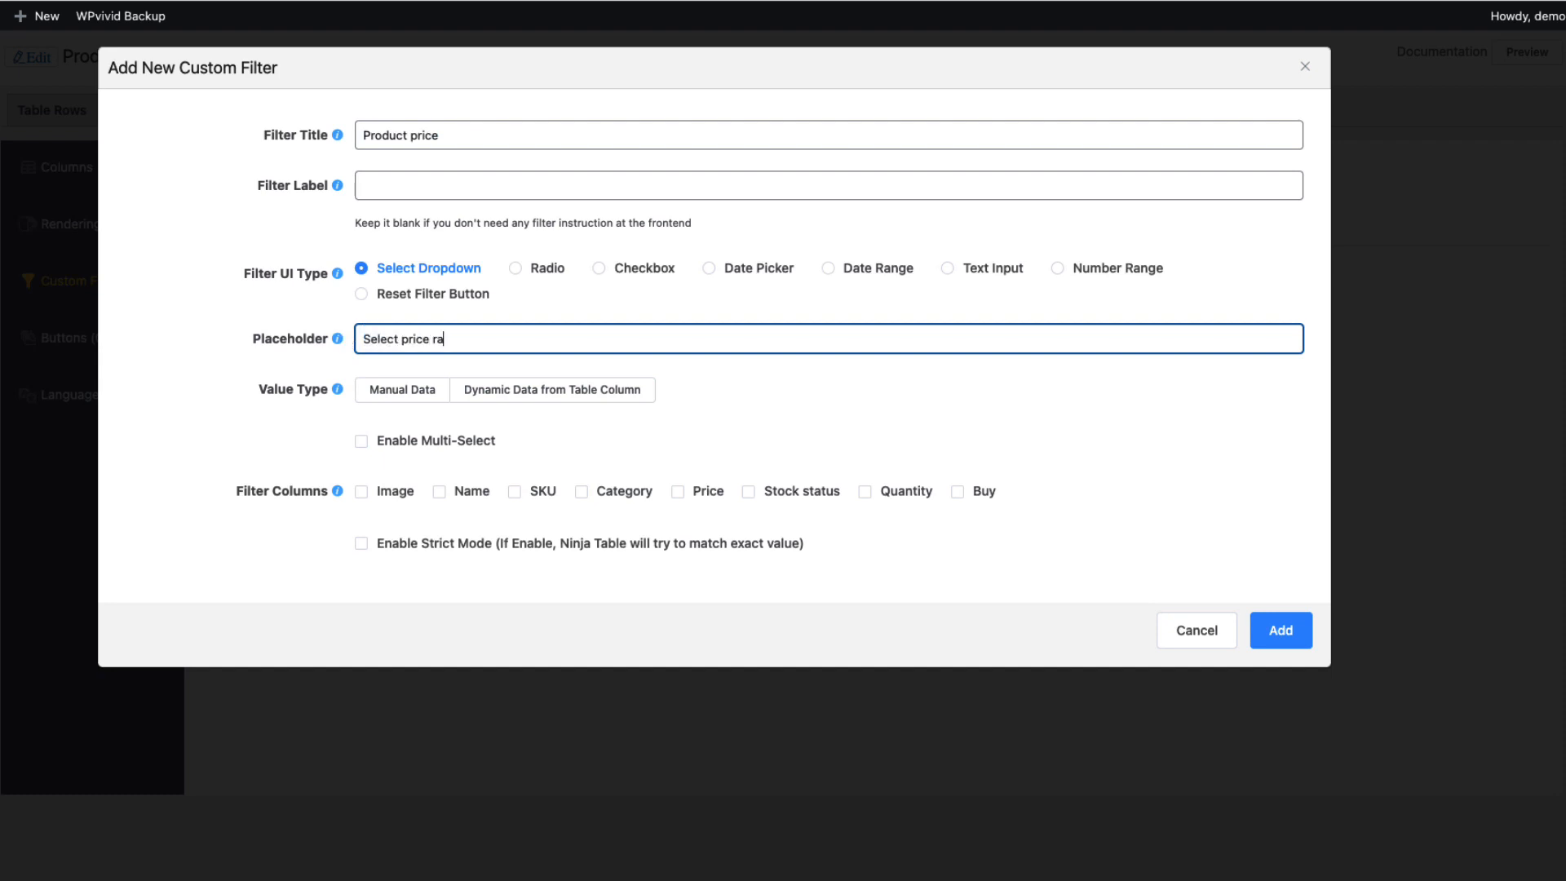
Review the filter settings offered for dynamic column data and for manual data with its label and filter value fields.
click(547, 392)
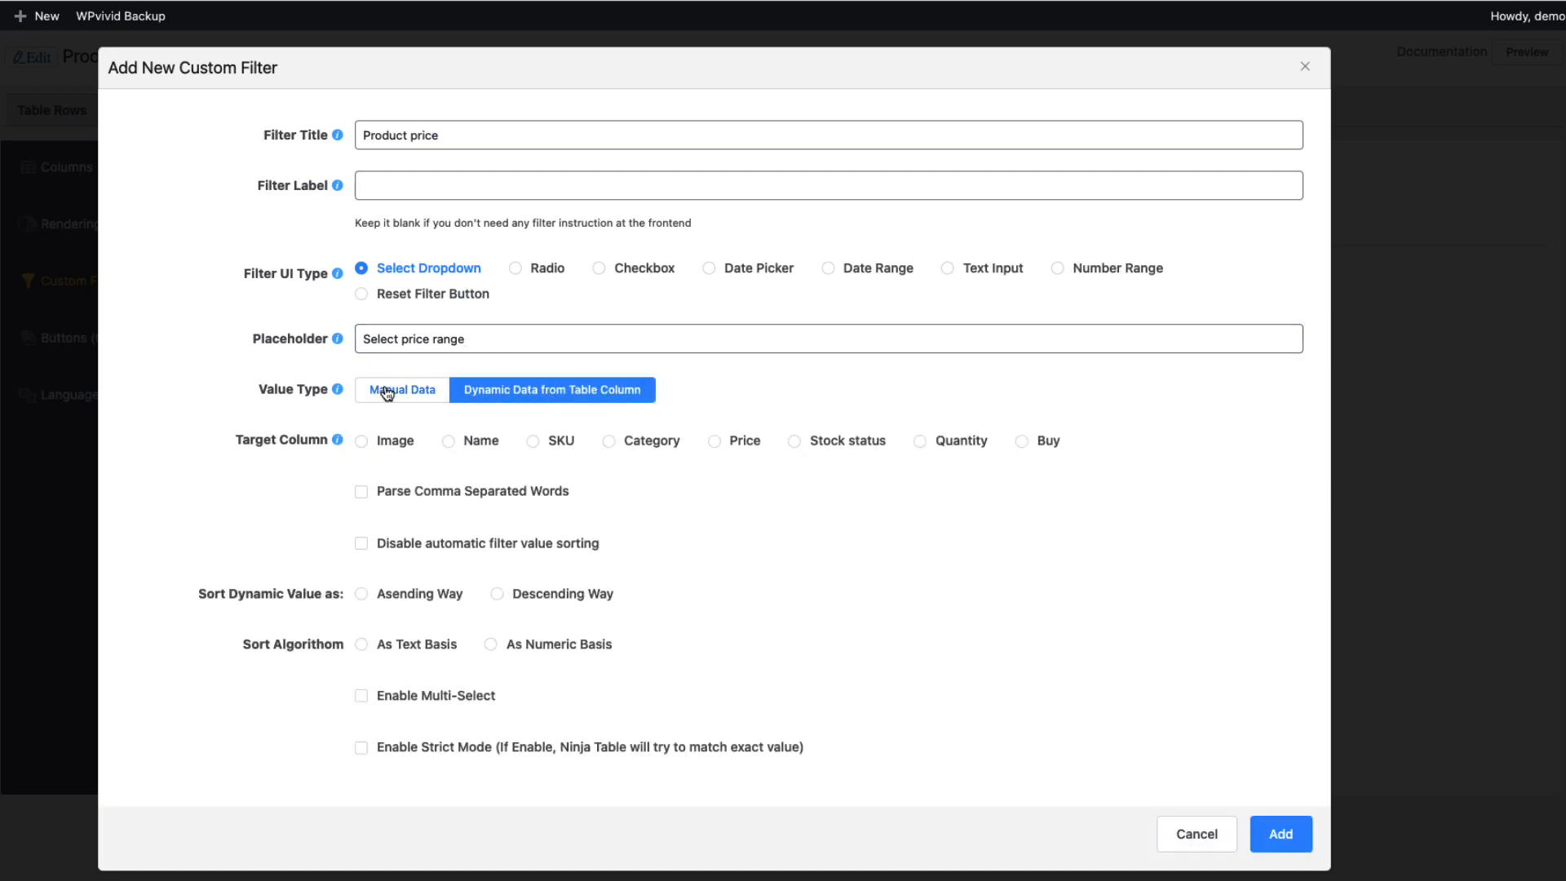
click(428, 391)
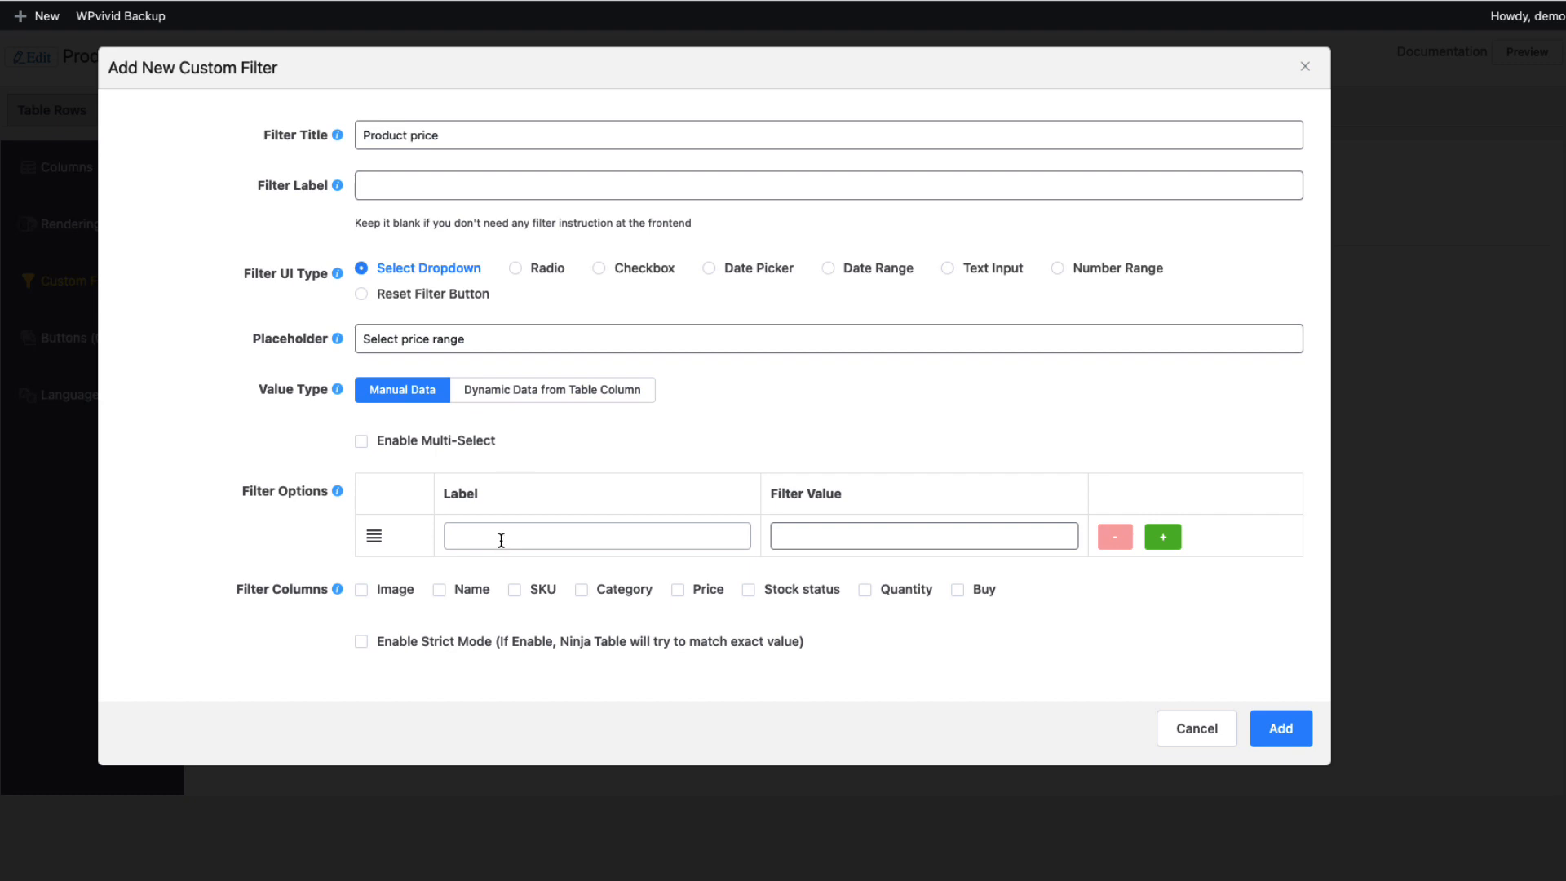
click(474, 533)
click(881, 537)
Use dynamic data from the Price column for the filter, enable multi-select and add the filter.
click(575, 400)
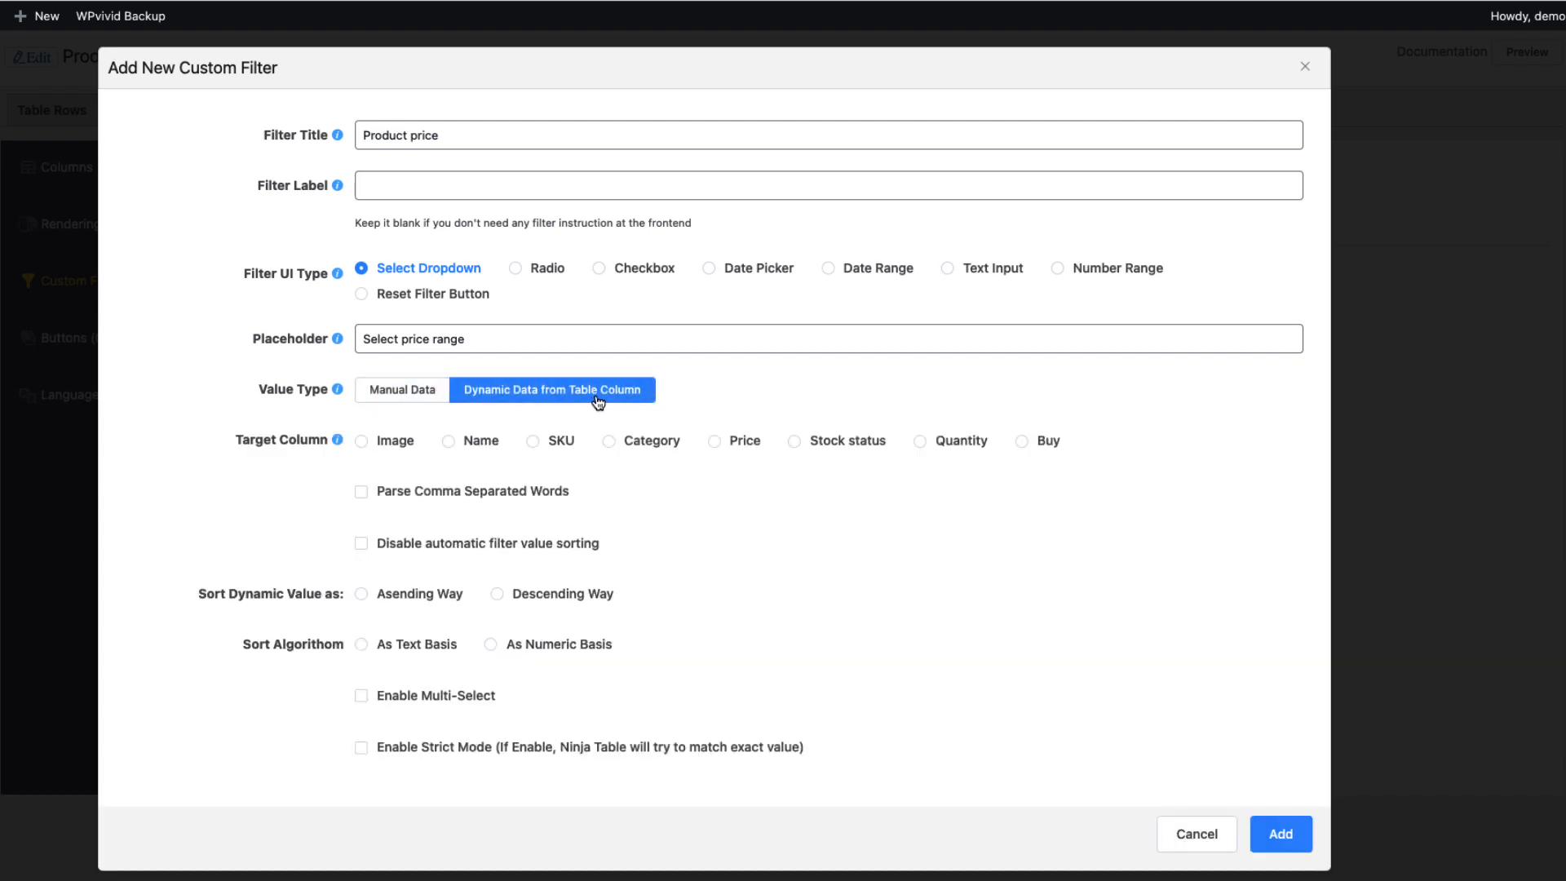
click(715, 443)
click(361, 696)
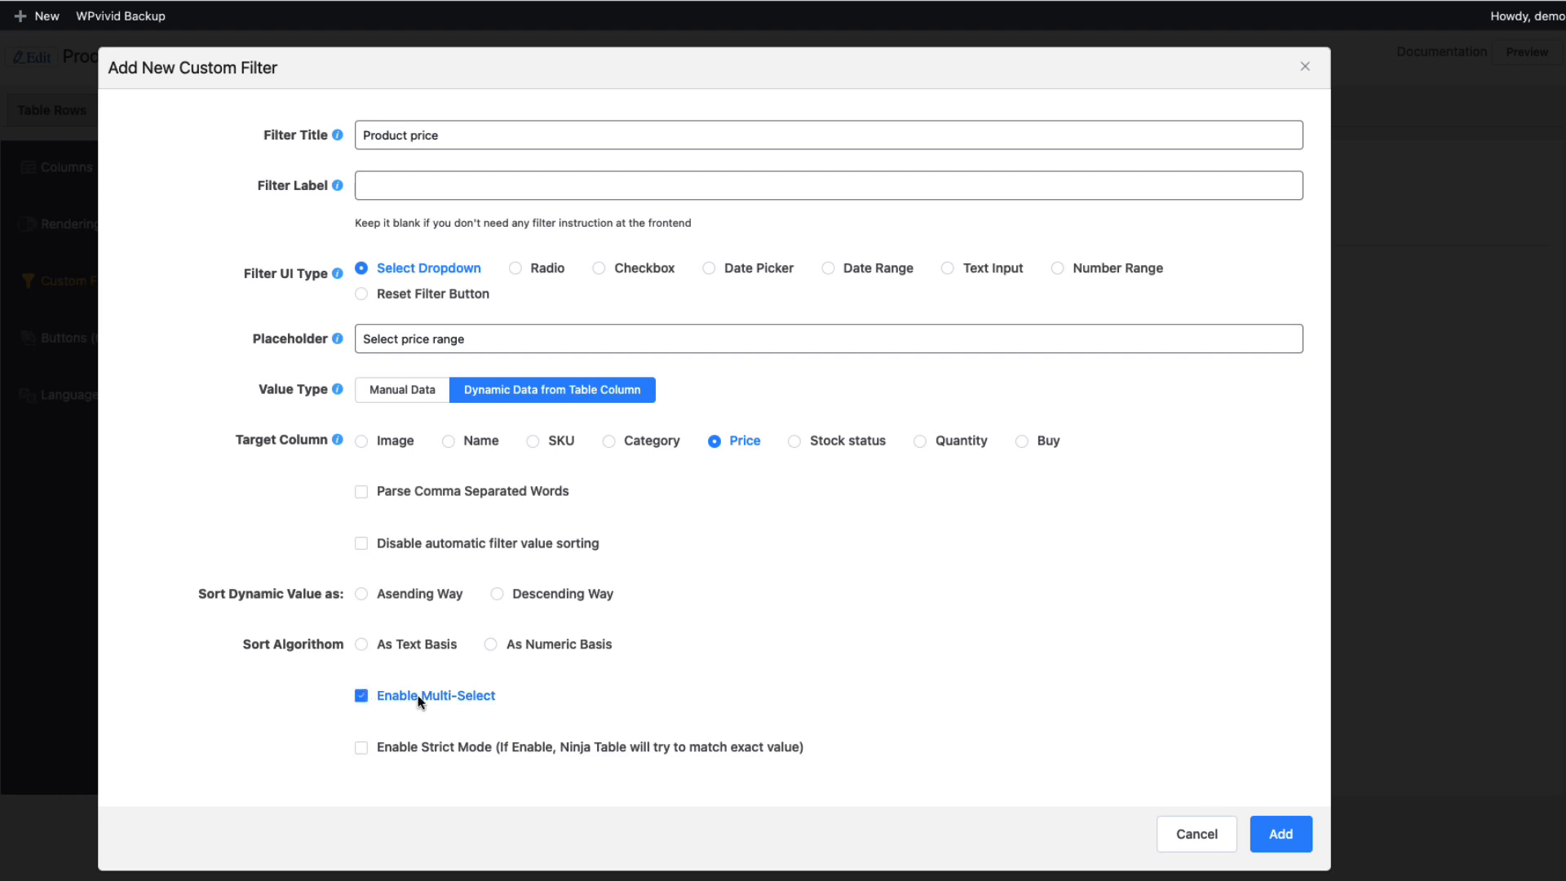
click(1276, 845)
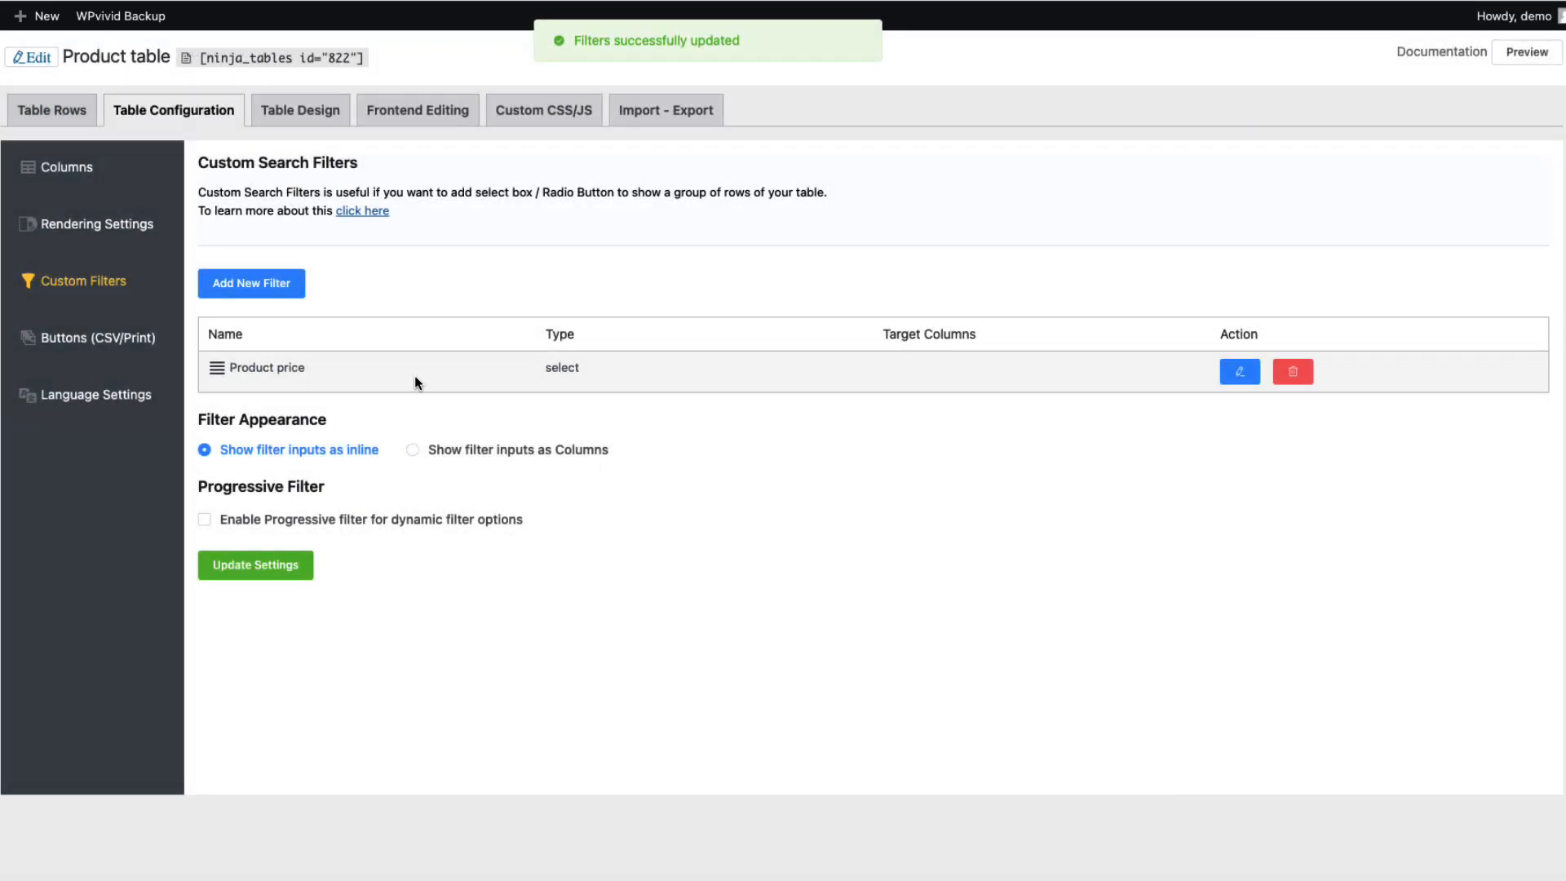
Add a select dropdown filter titled "Categories" with the placeholder "Select category", filtering the Category column.
click(262, 283)
click(416, 139)
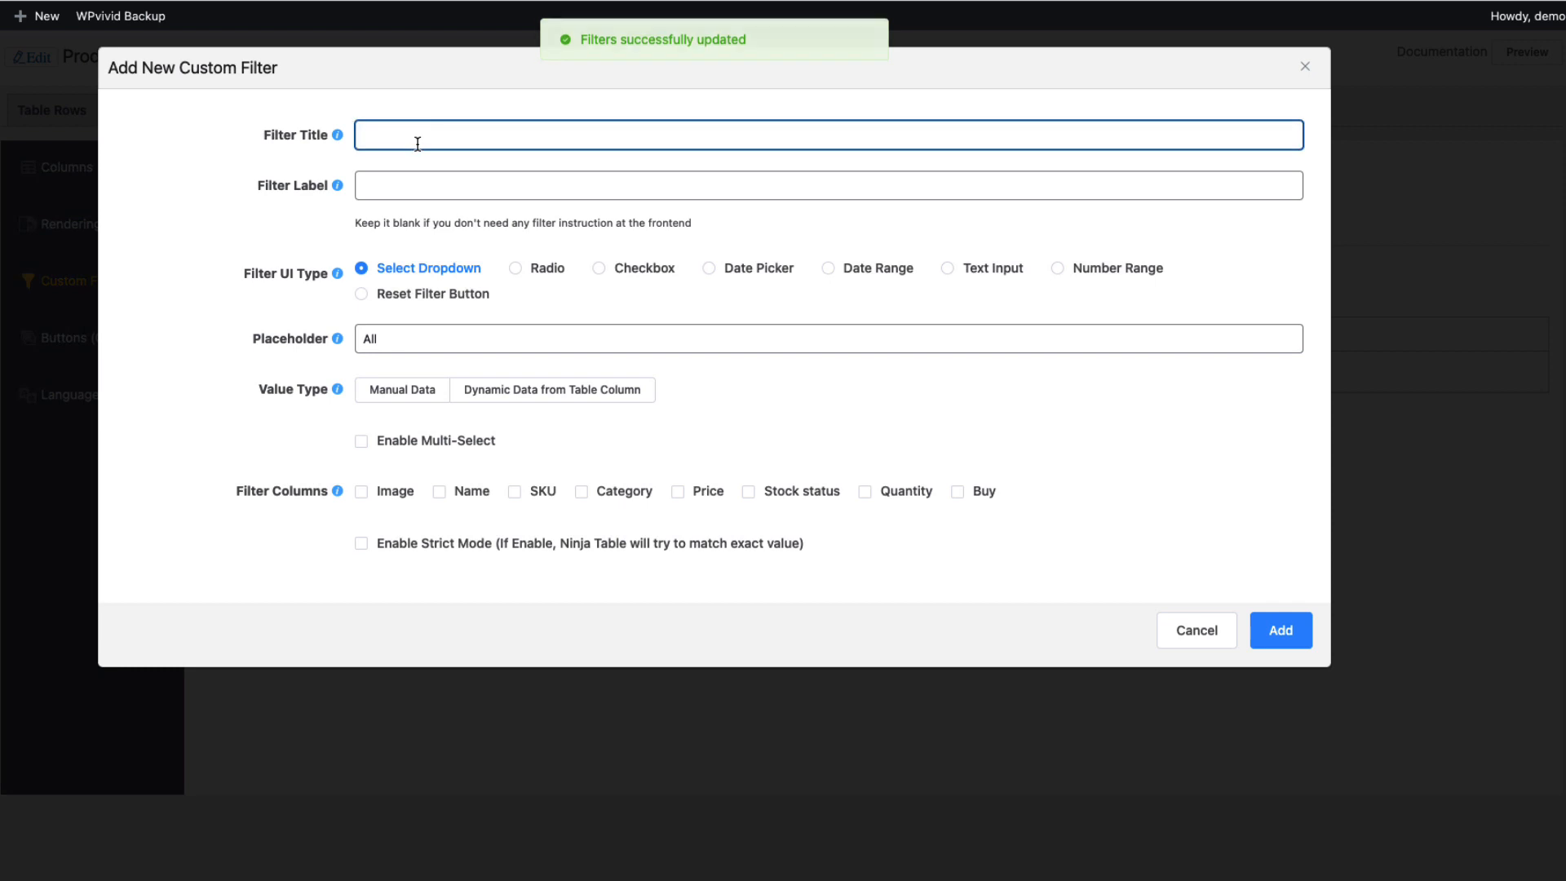
text(Categ)
text(ories)
drag(385, 339, 268, 297)
text(S)
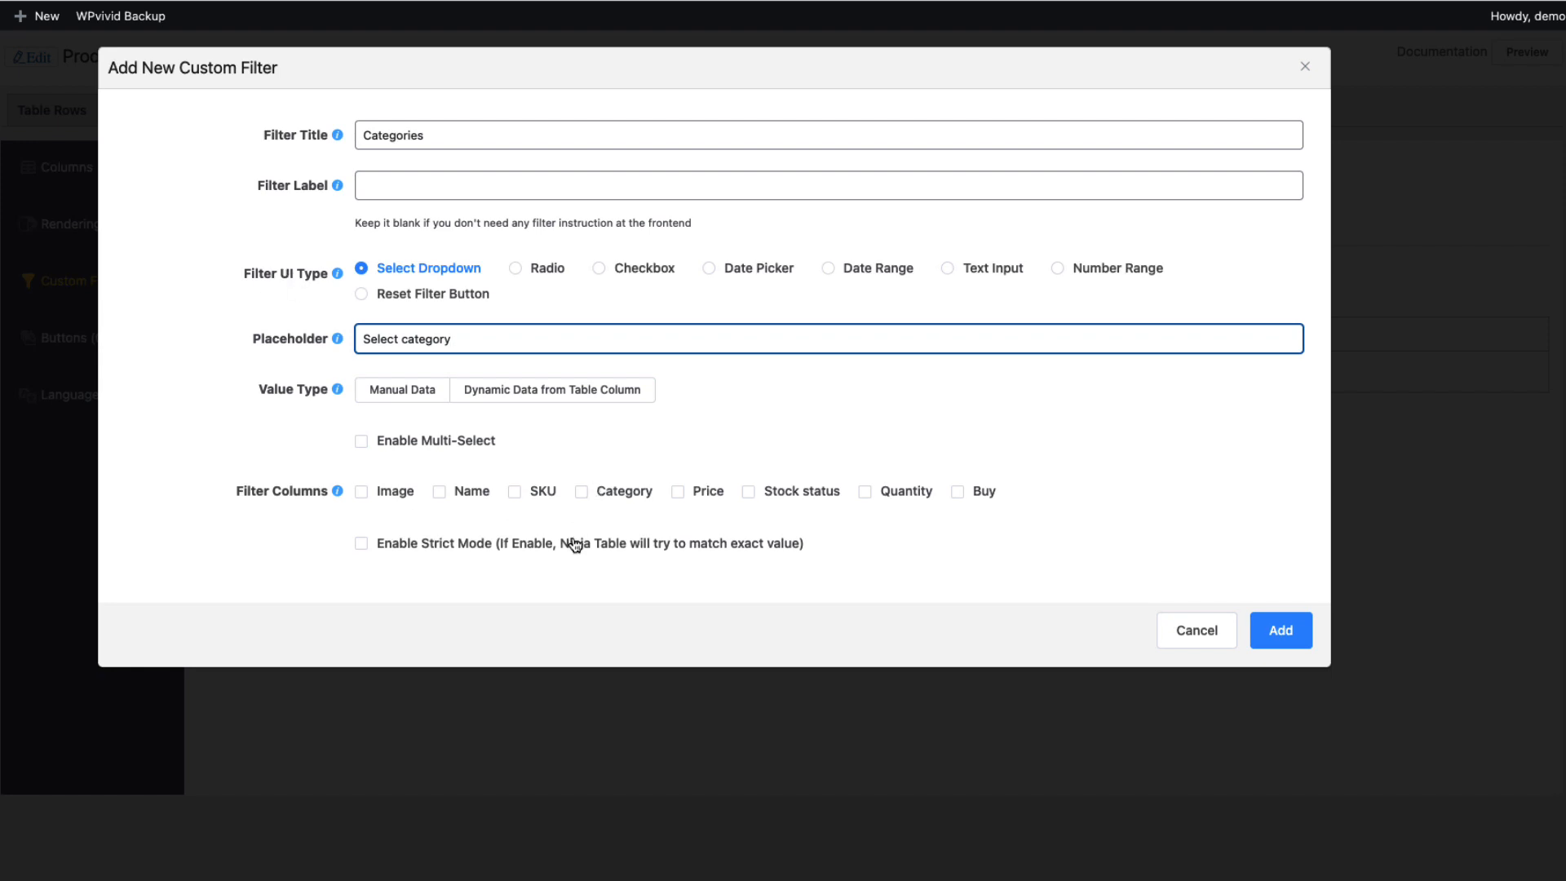
click(583, 492)
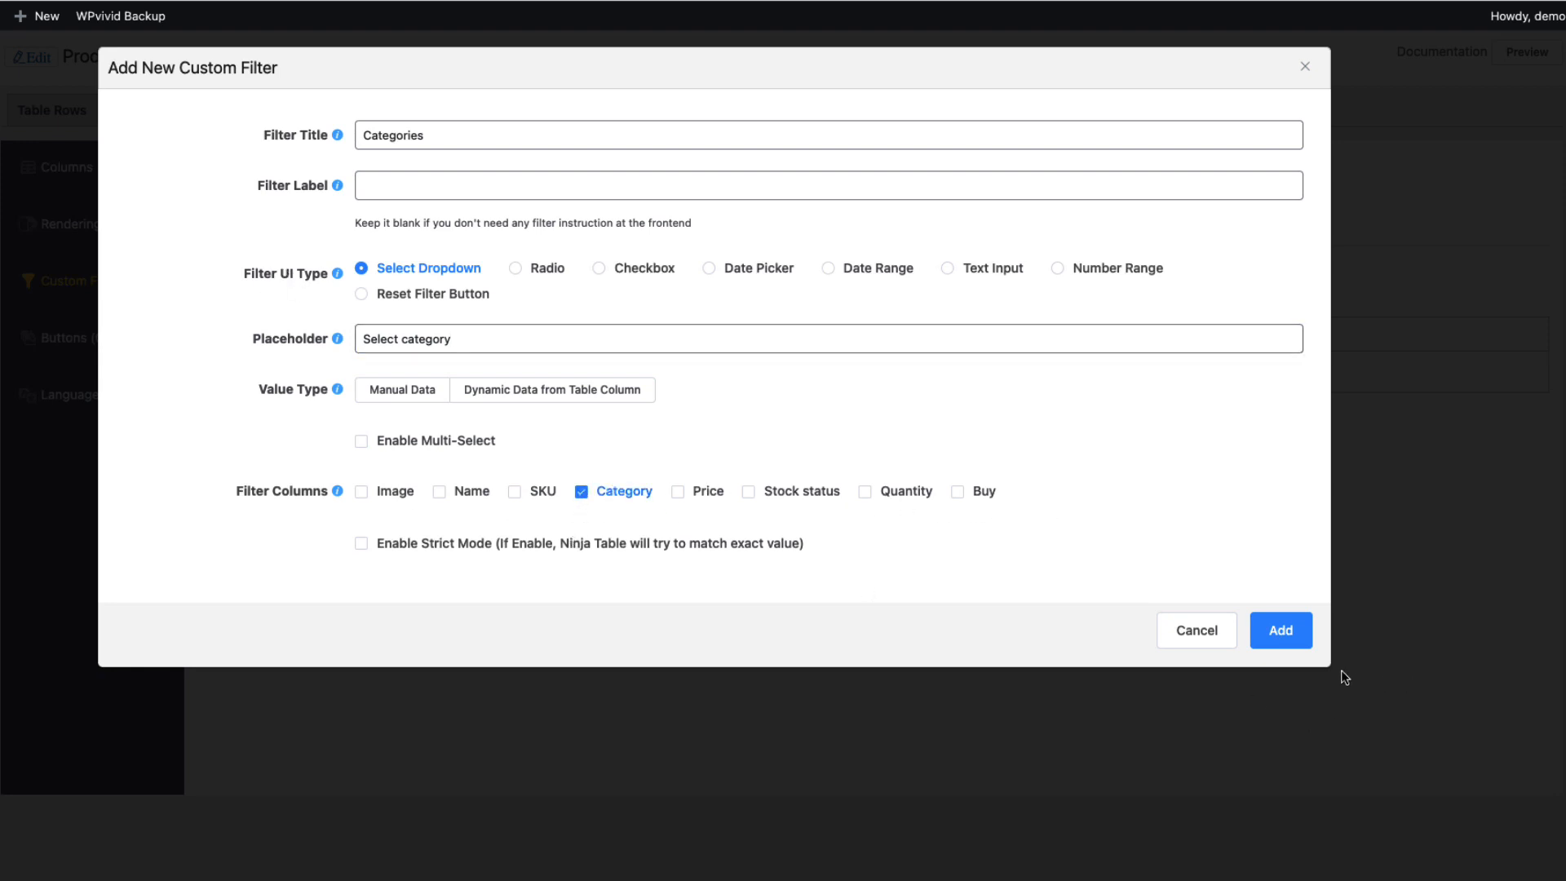
click(1281, 629)
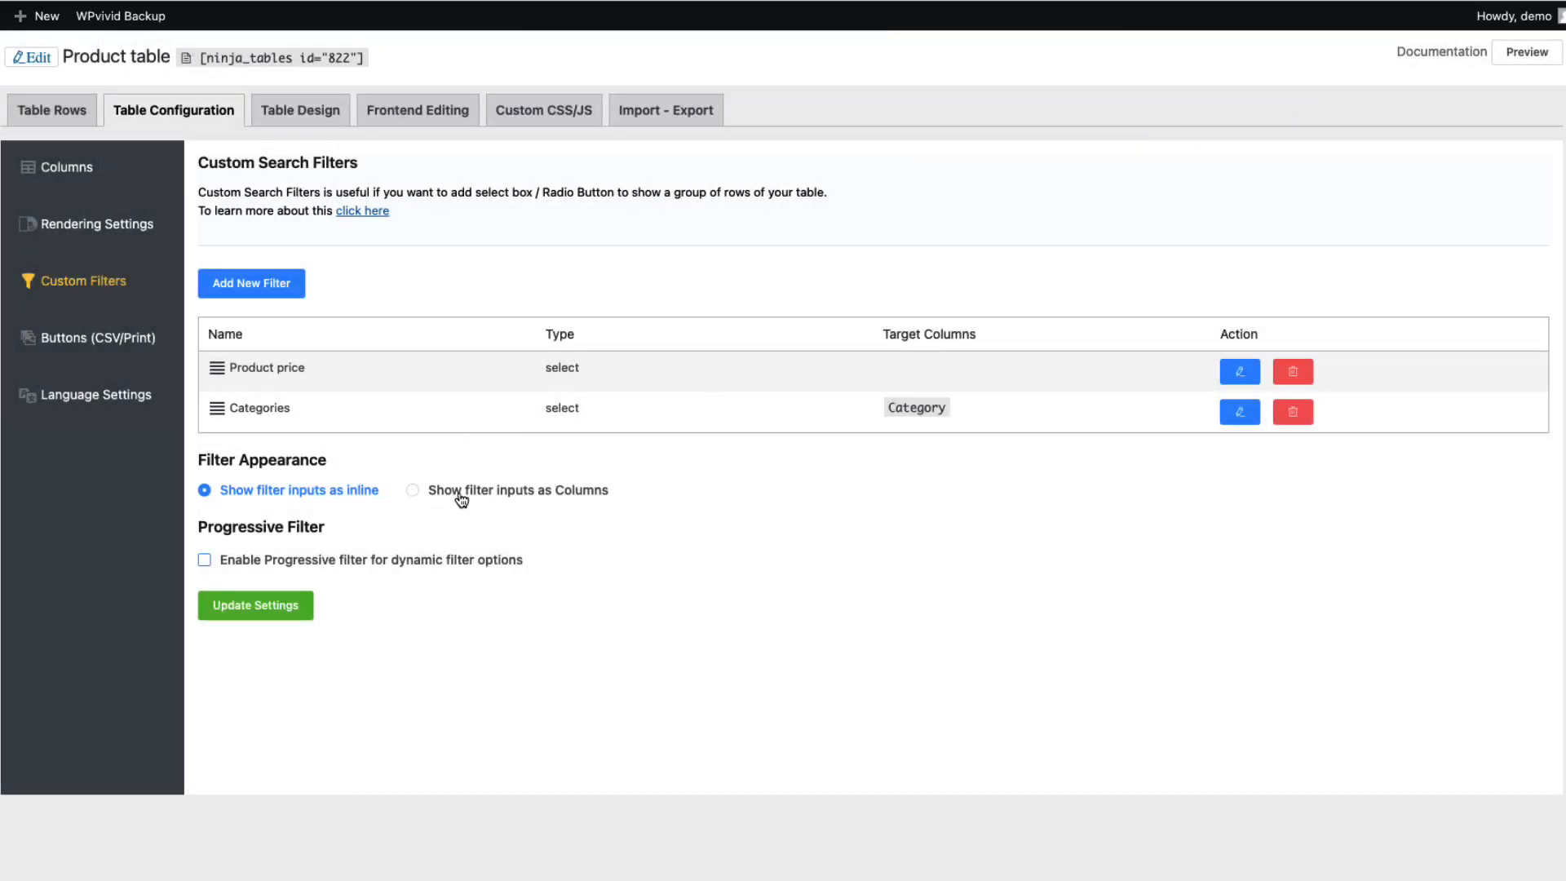
Show the filter inputs as columns in a three-column layout and save the filter settings.
click(421, 493)
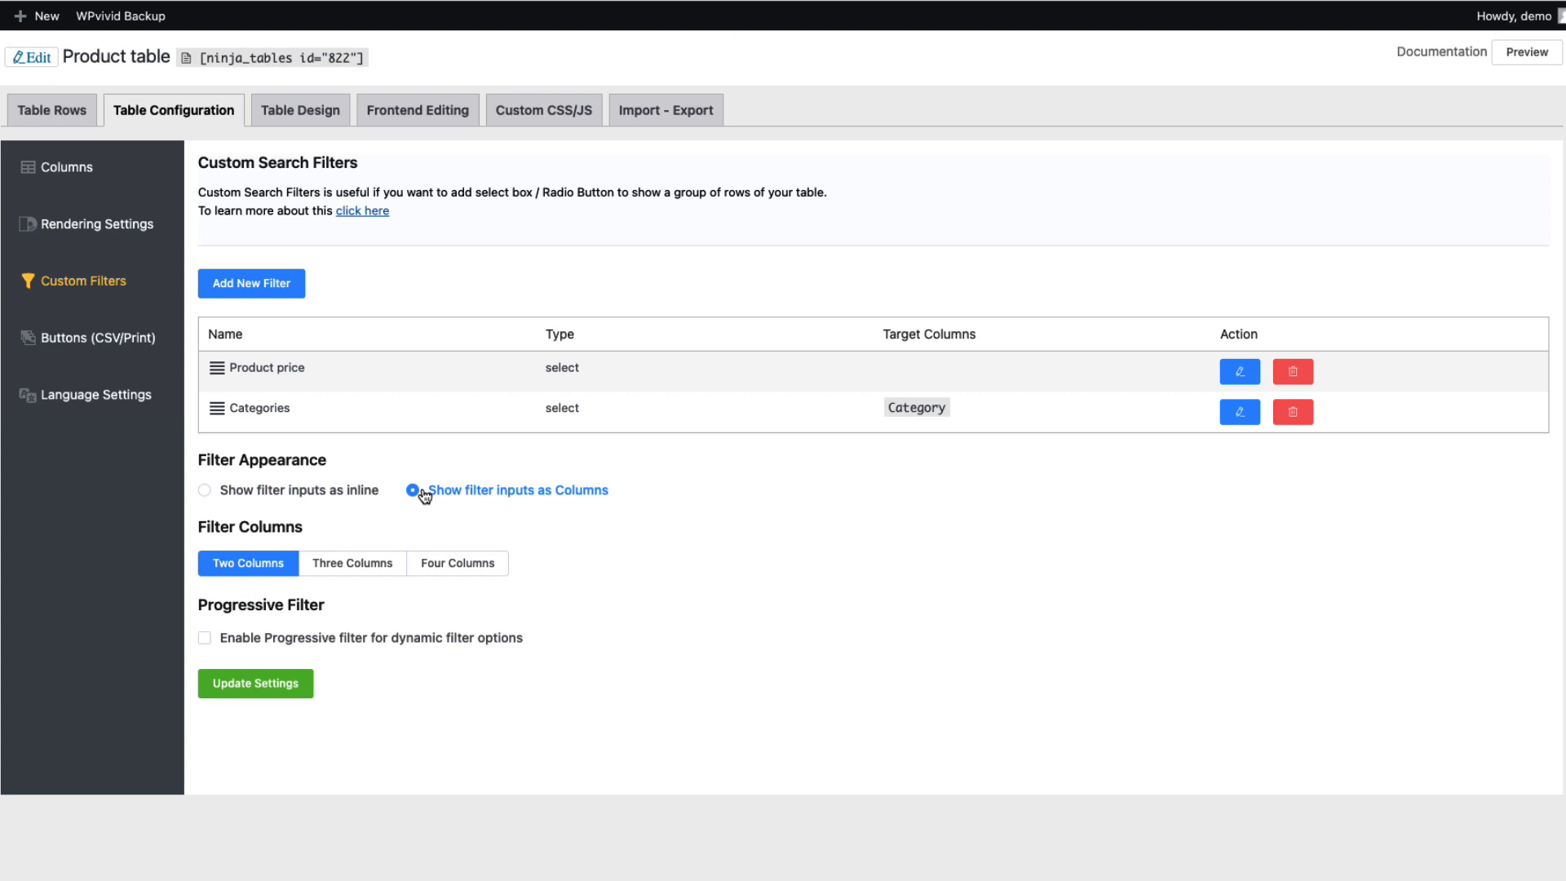
click(355, 568)
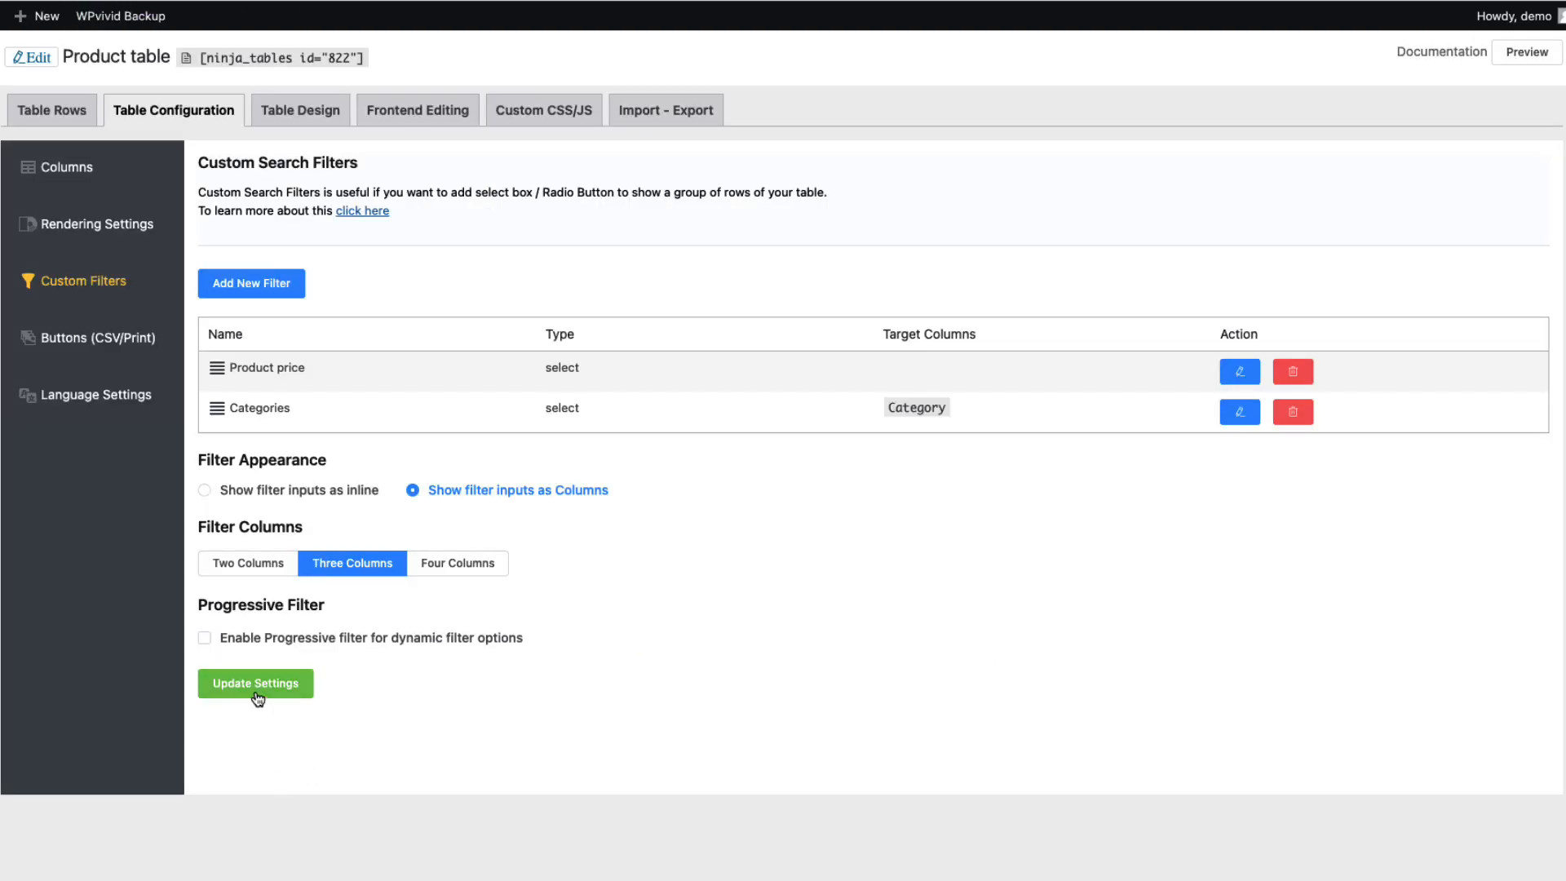
click(258, 687)
Enable the print button and the CSV export button for the table's frontend.
click(88, 341)
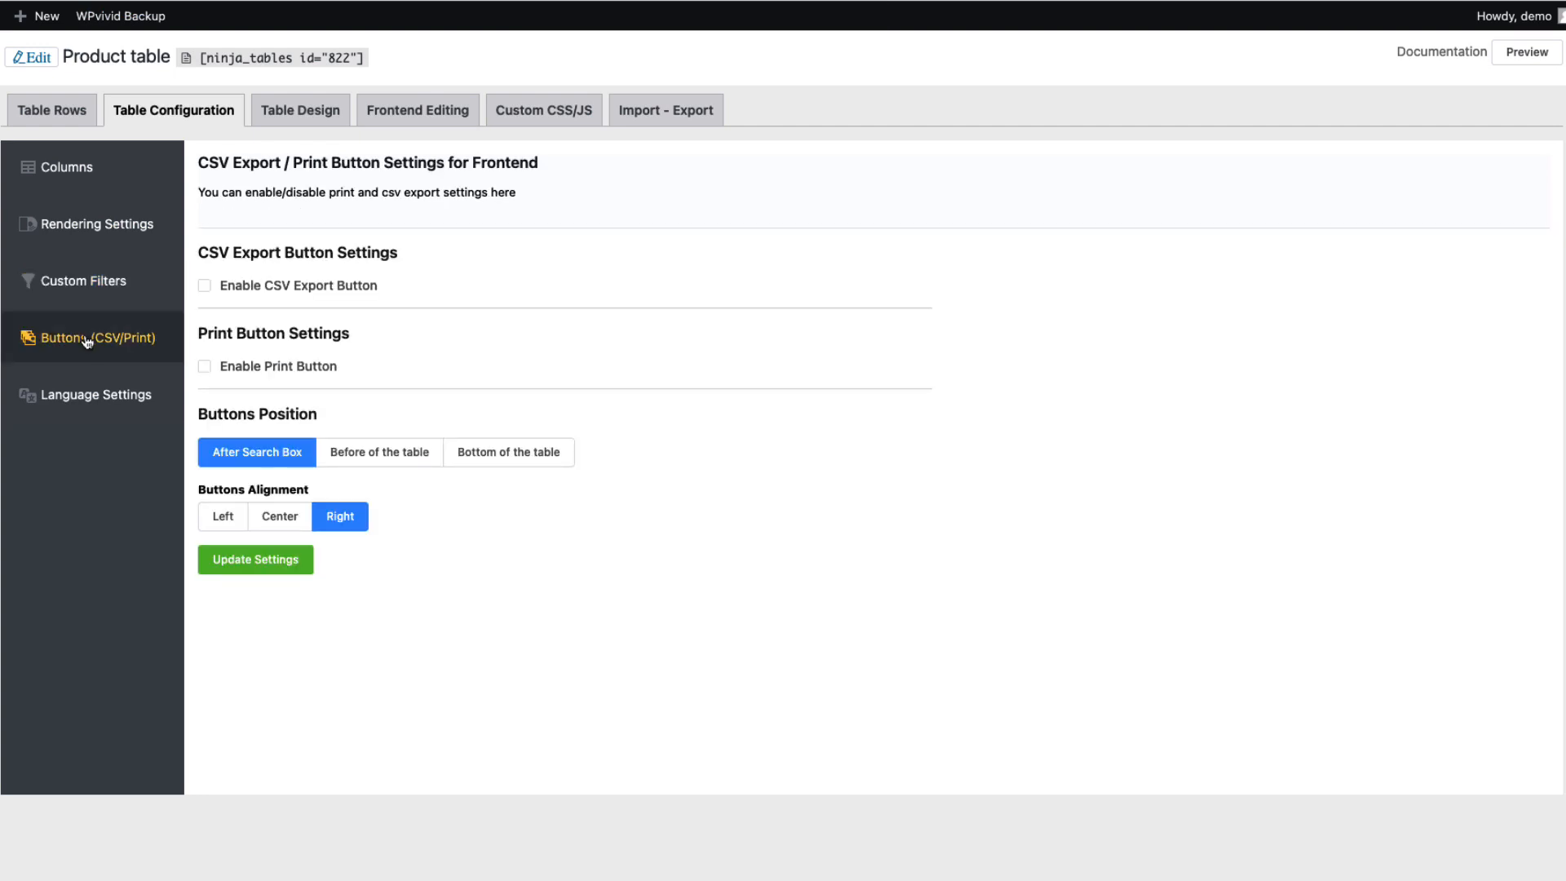
click(204, 367)
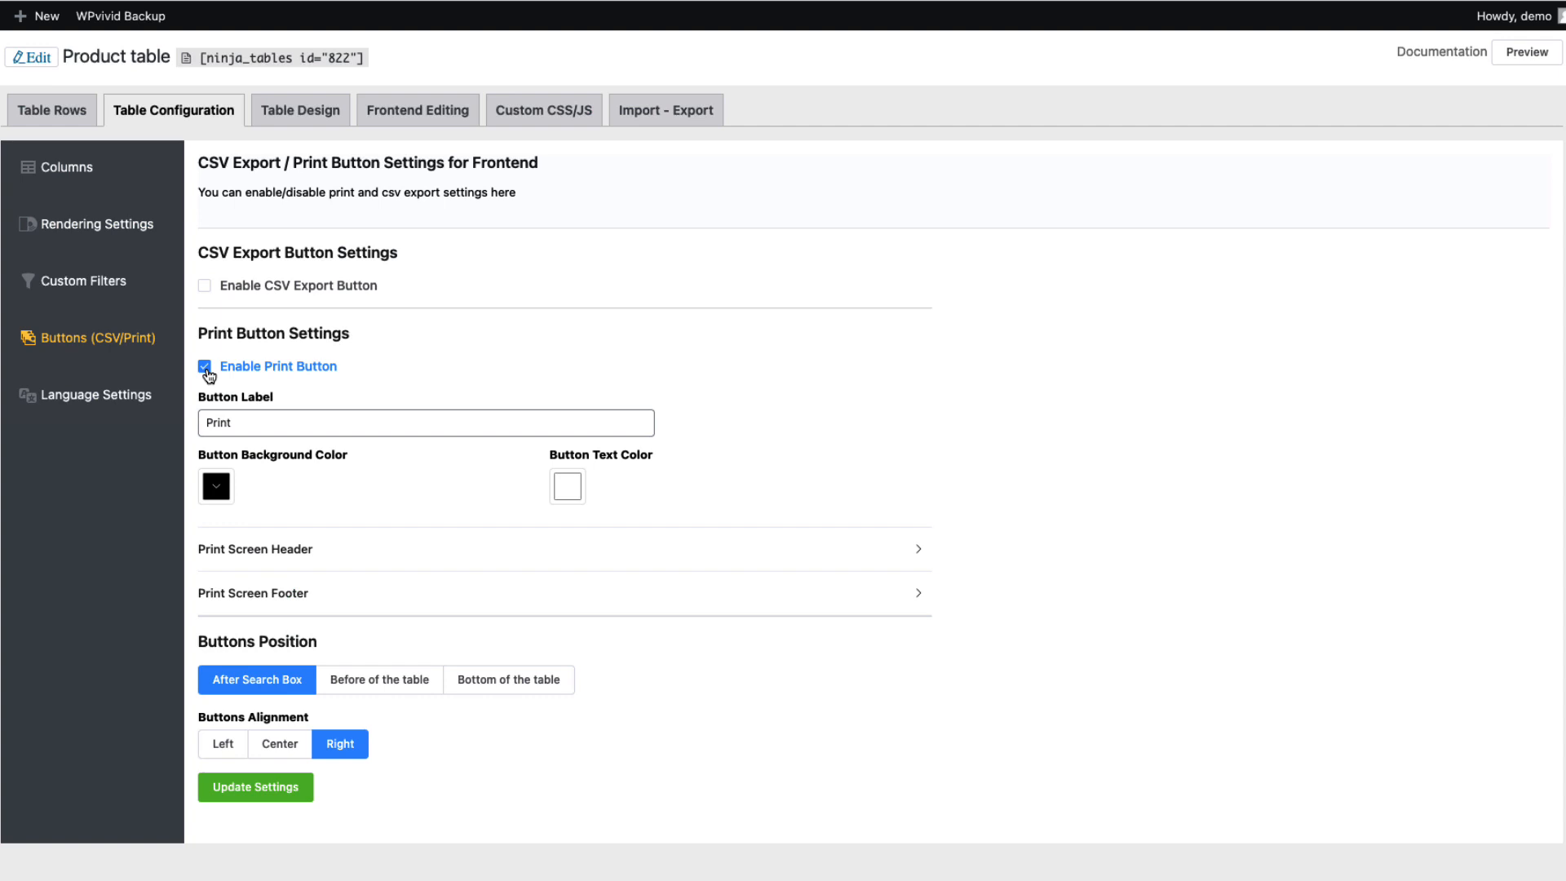
click(205, 286)
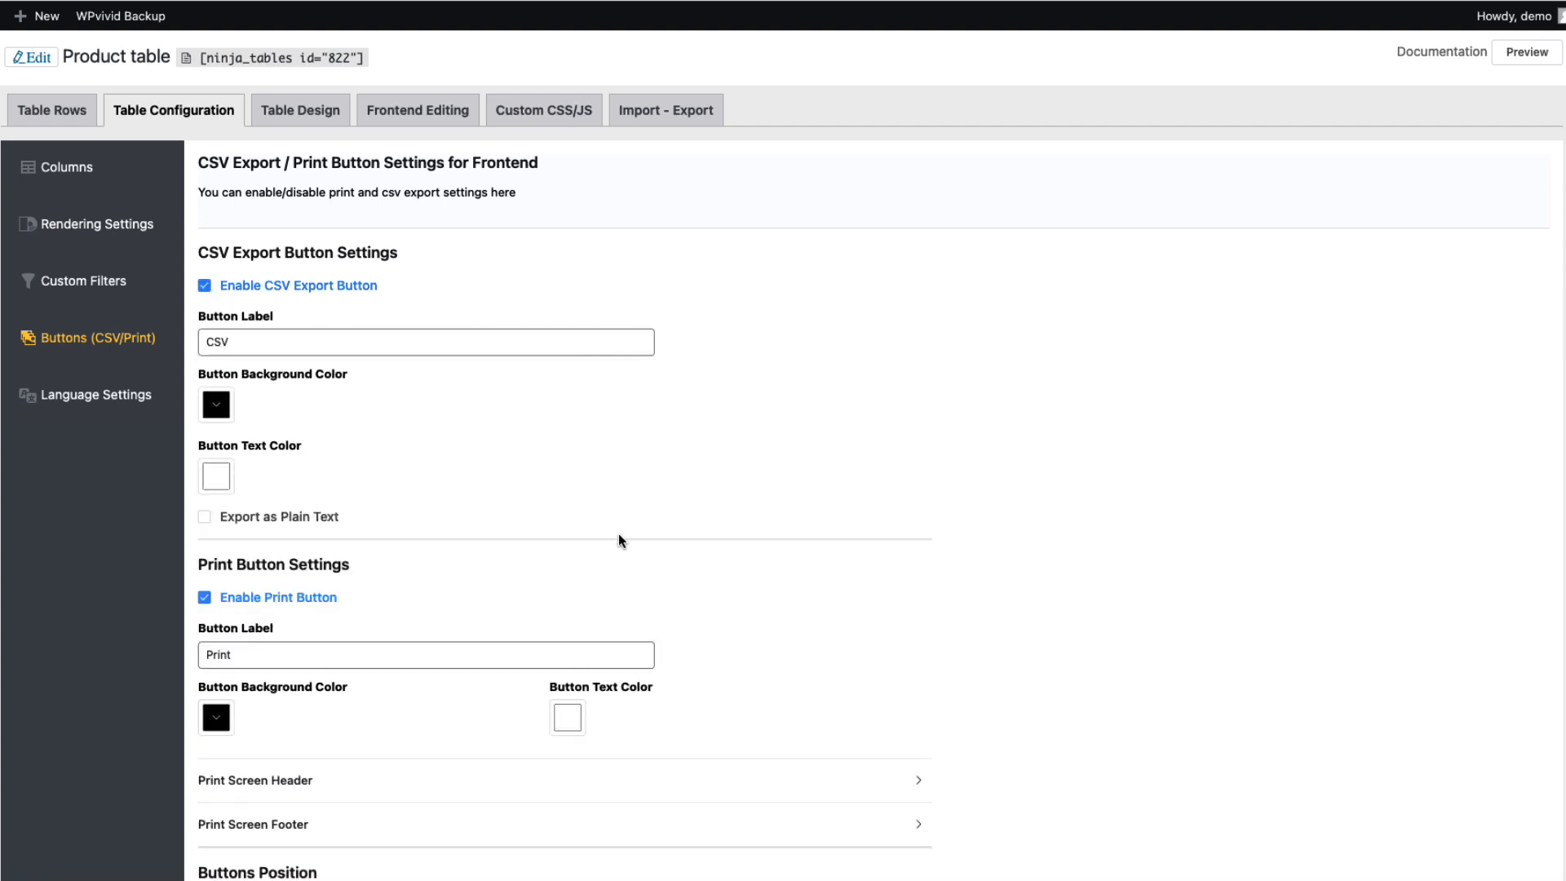
Position the export and print buttons at the bottom of the table with center alignment, and save the settings.
scroll(604, 530, down, 5)
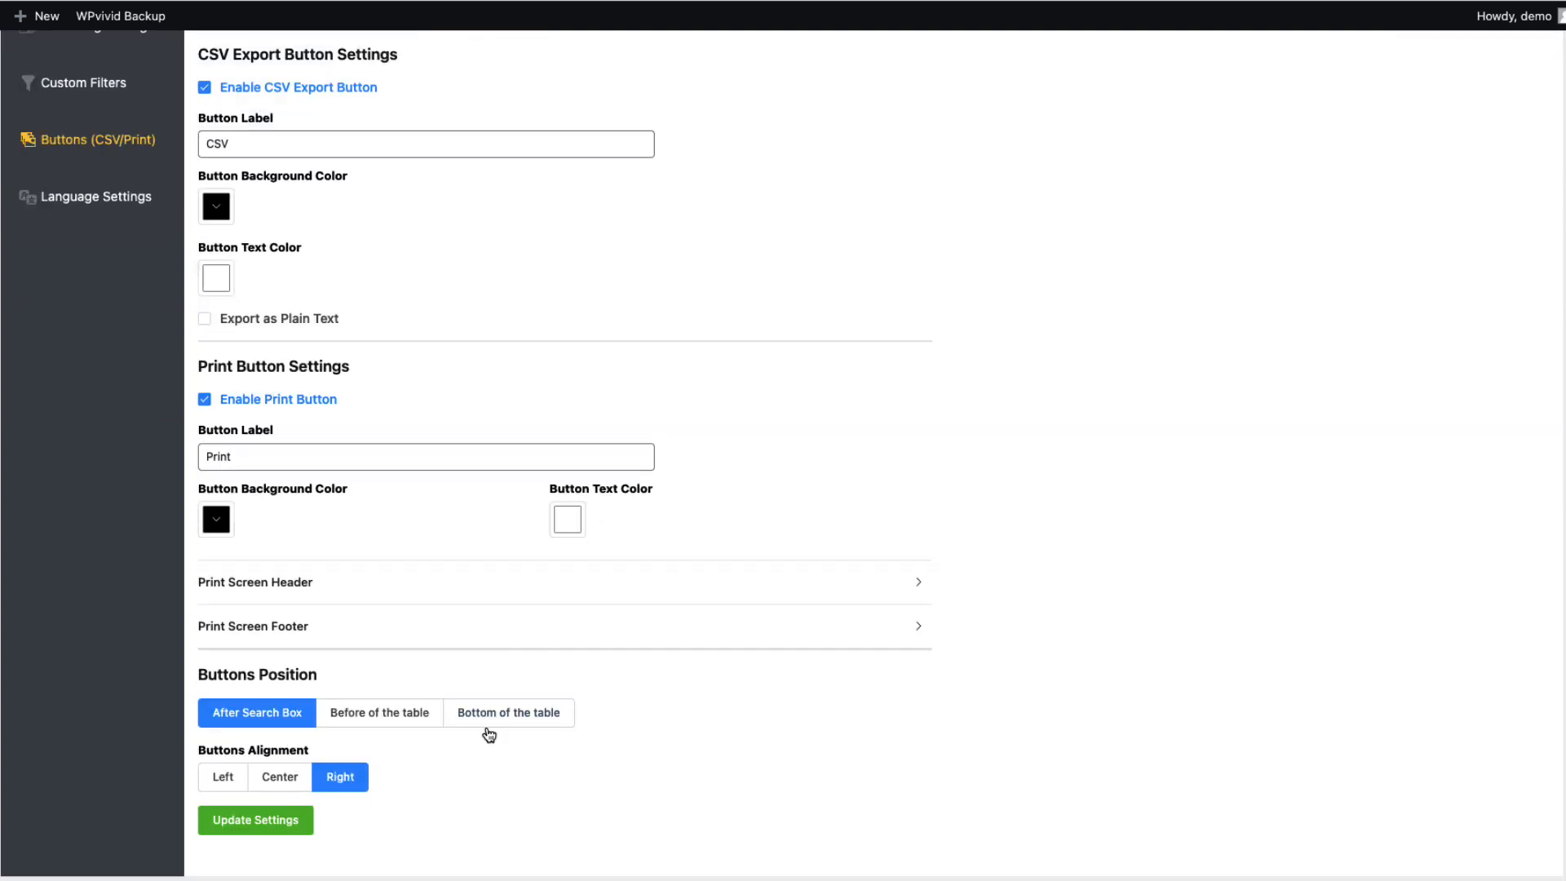
click(545, 714)
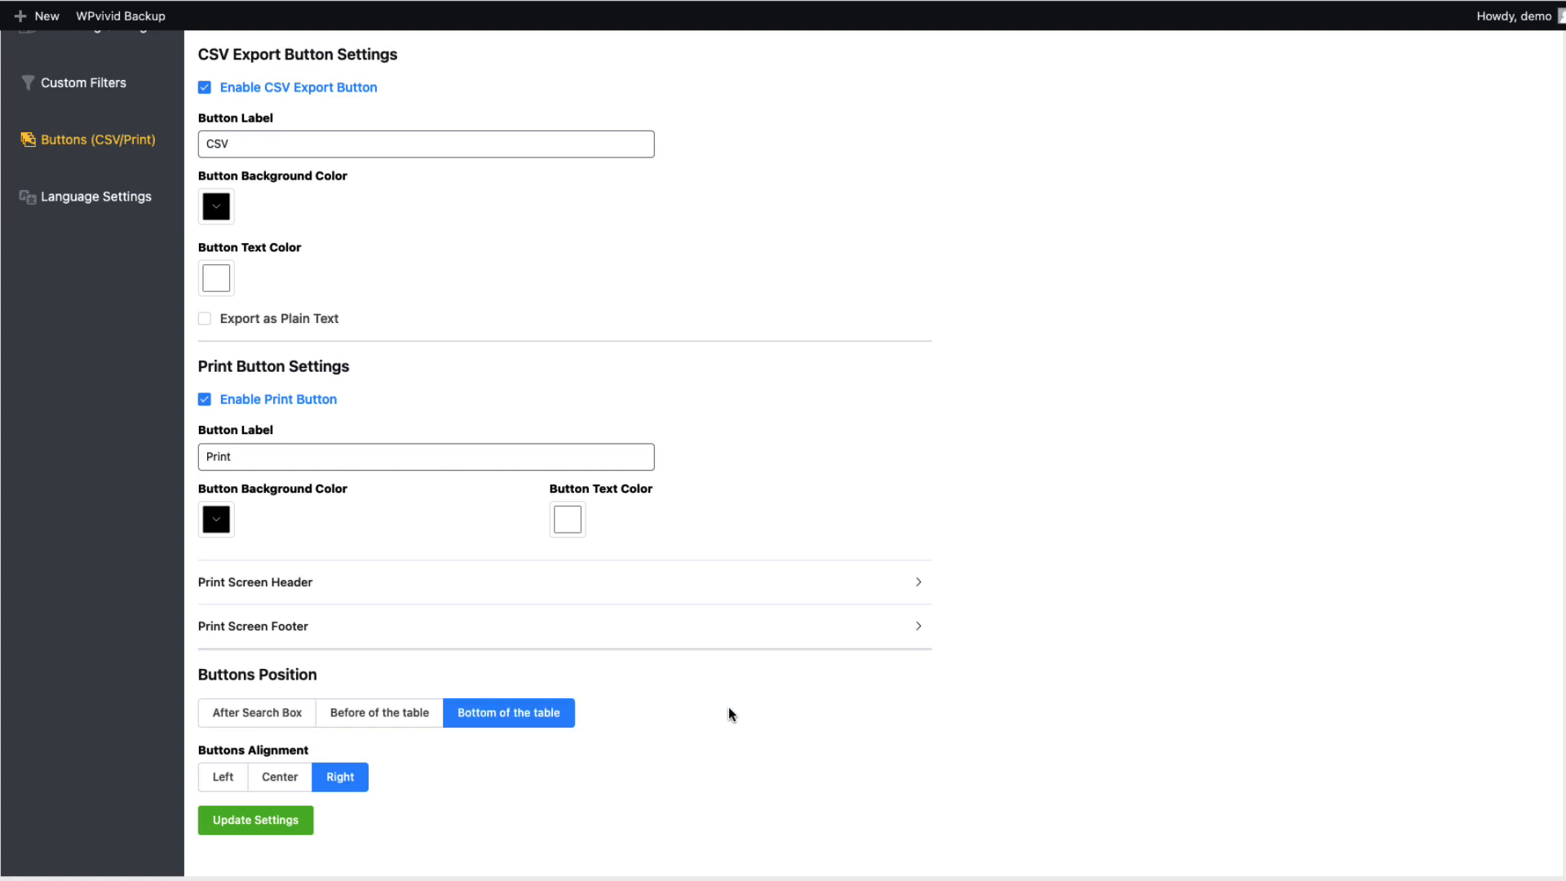
click(218, 777)
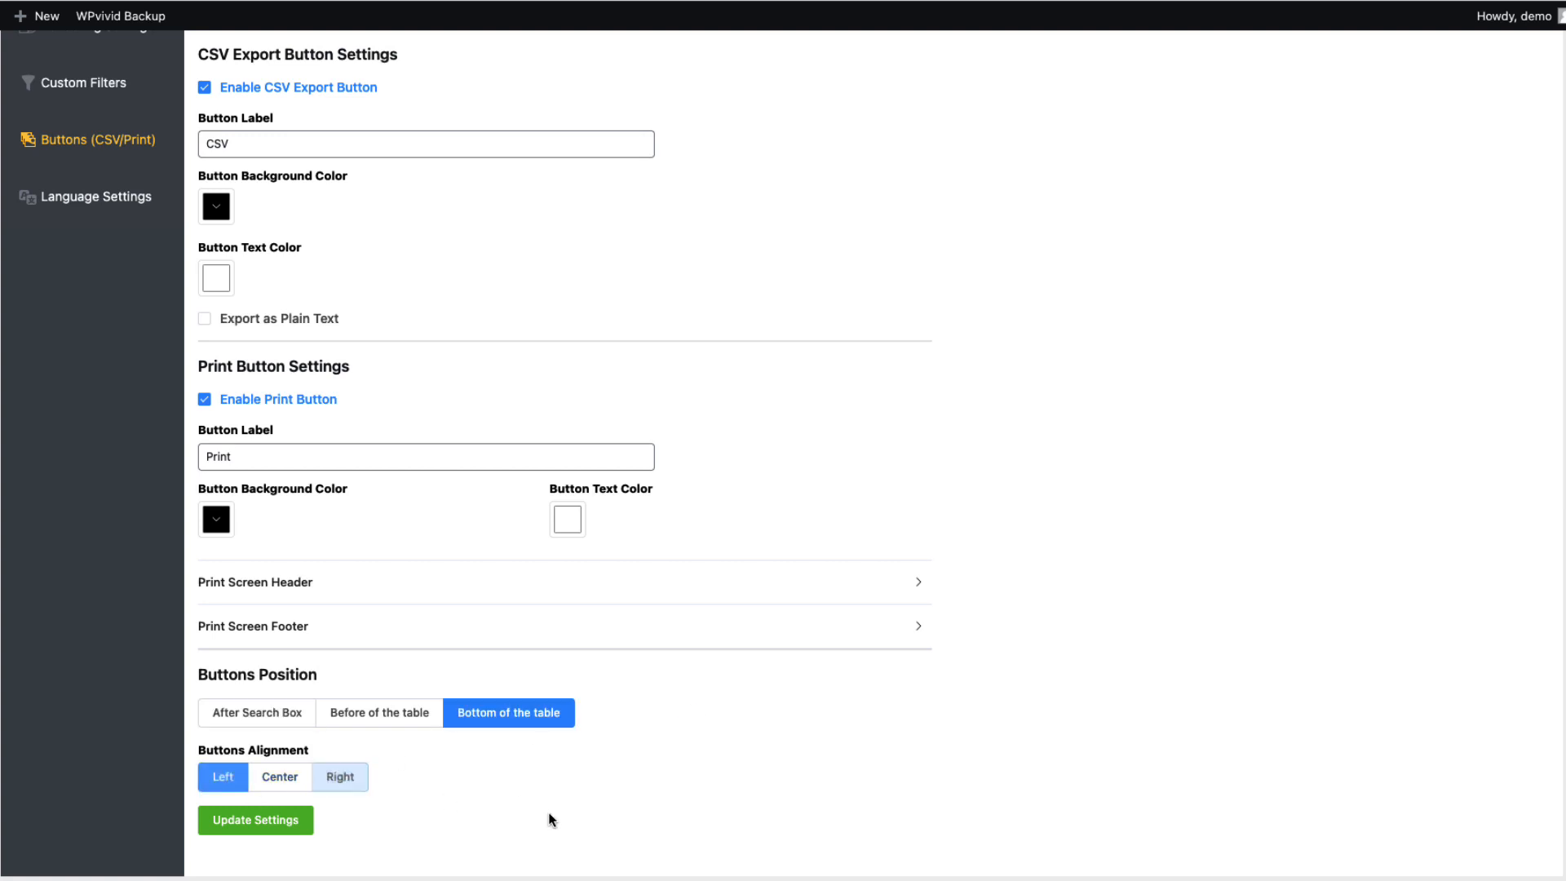
click(250, 822)
click(275, 780)
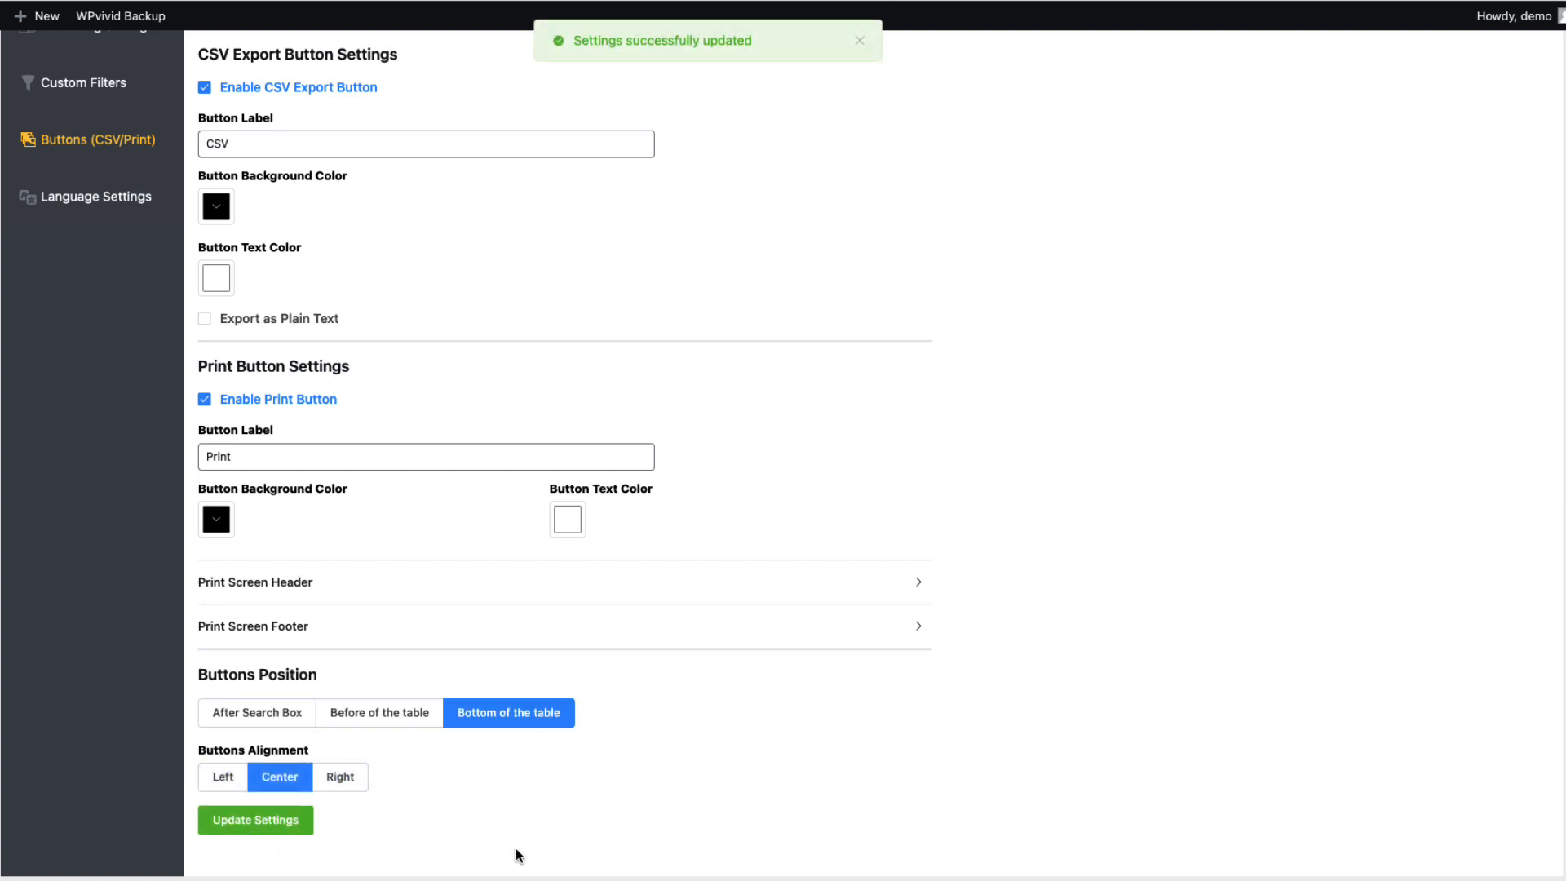
click(266, 822)
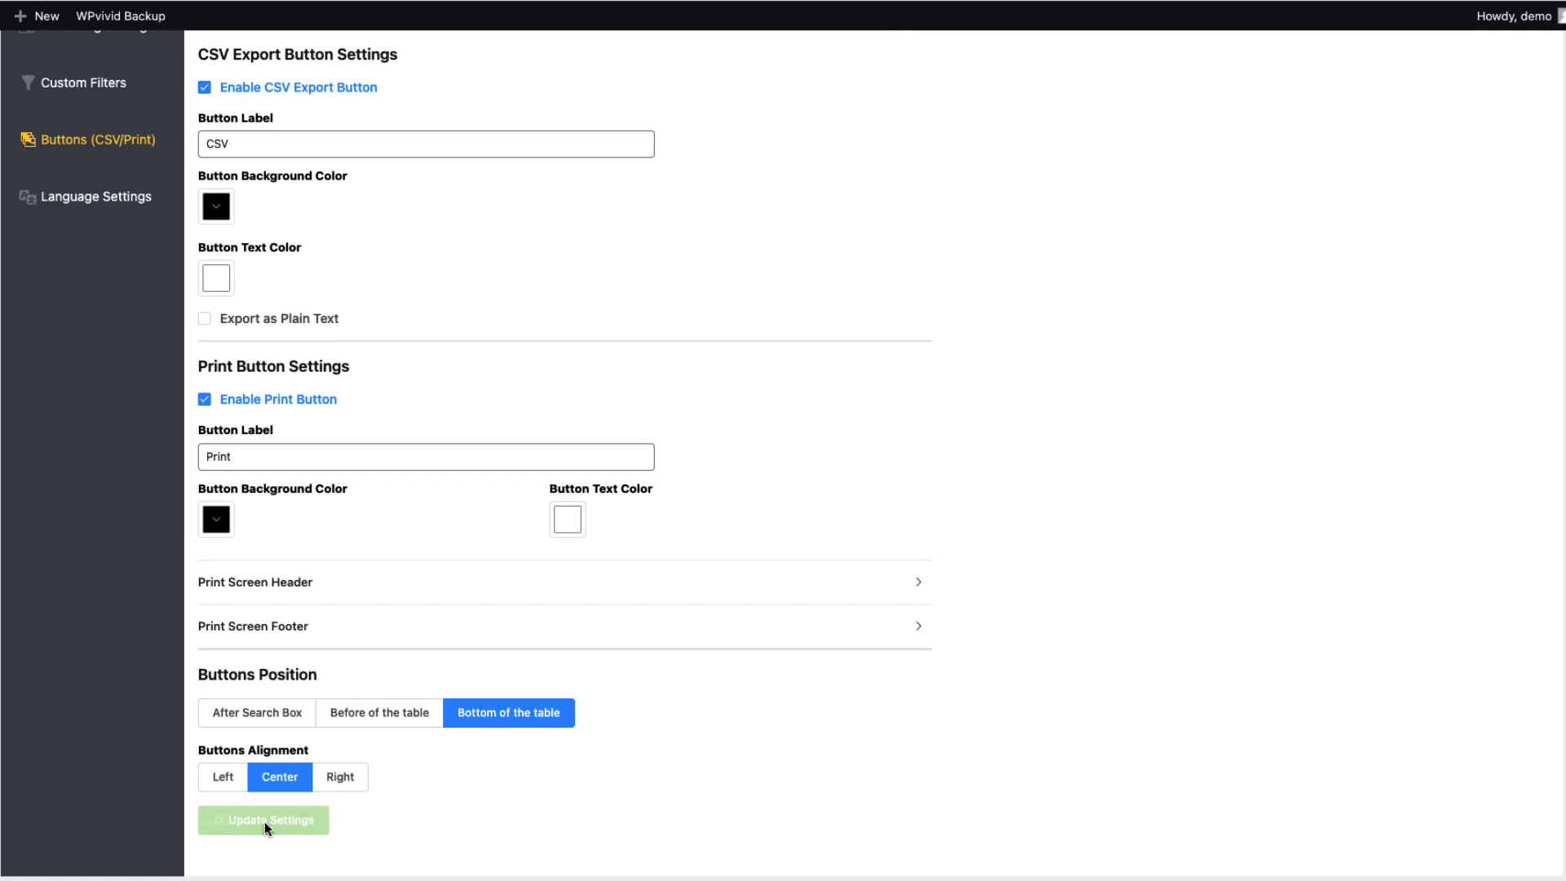
Create a new WordPress page and title it "Table".
scroll(779, 647, up, 3)
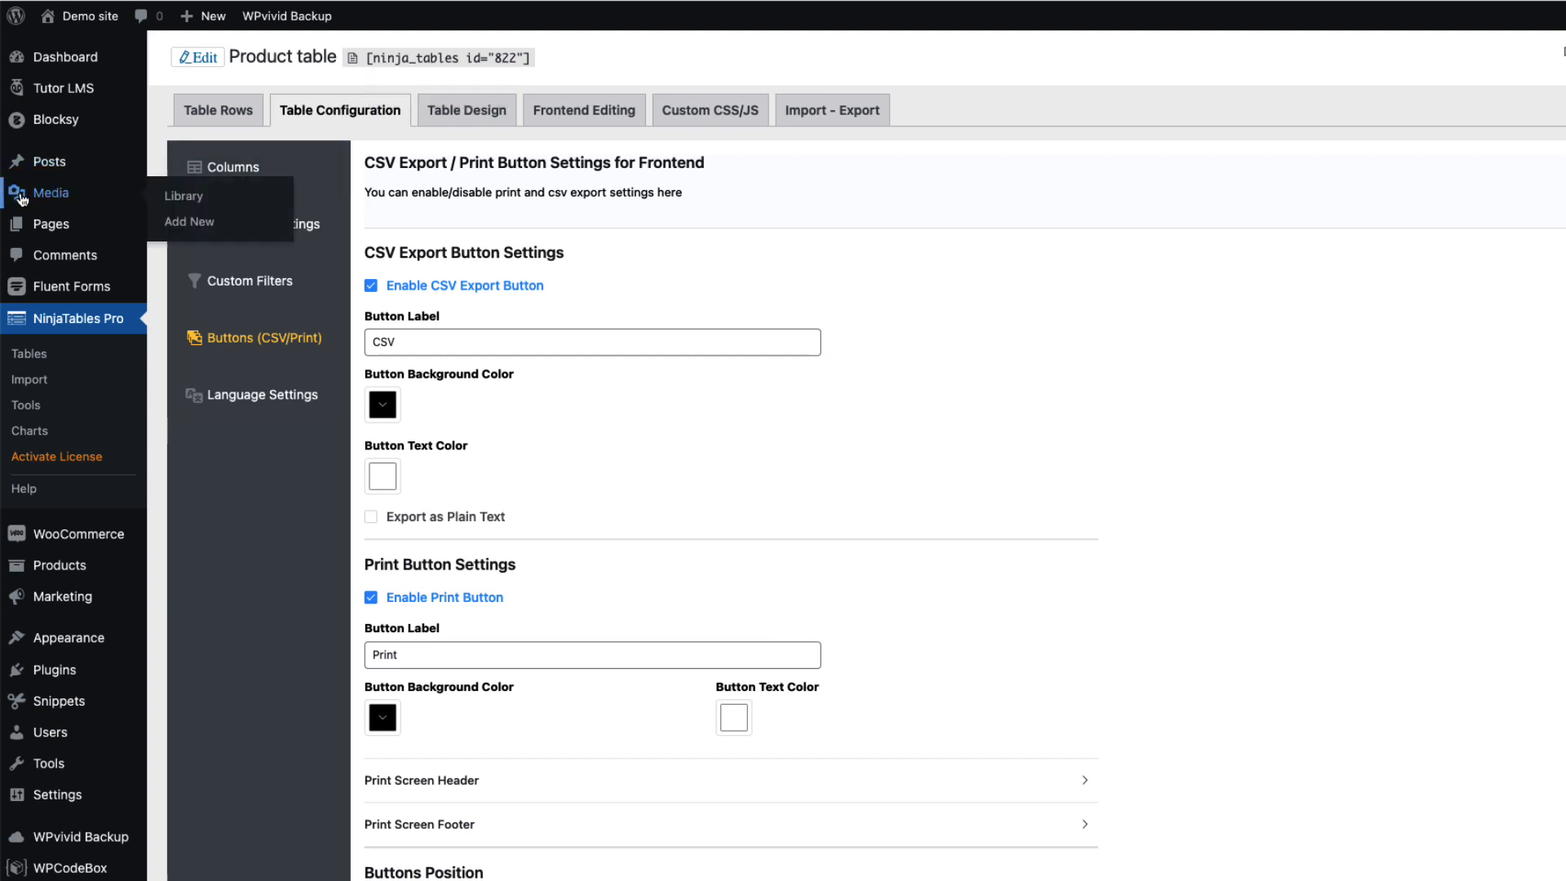
mouse_move(50, 222)
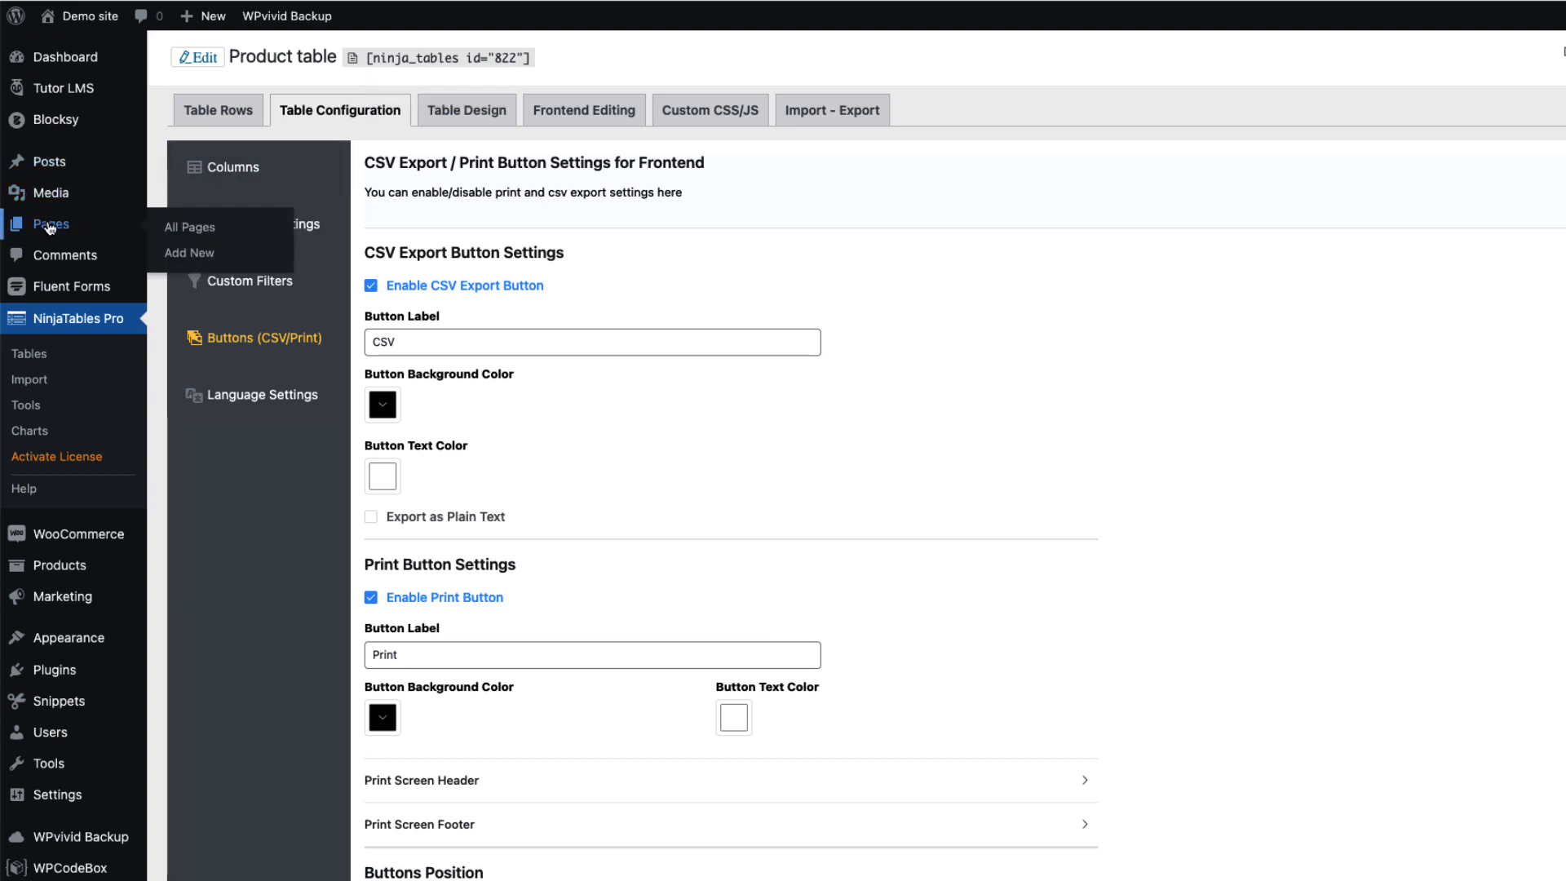
click(189, 253)
text(Table)
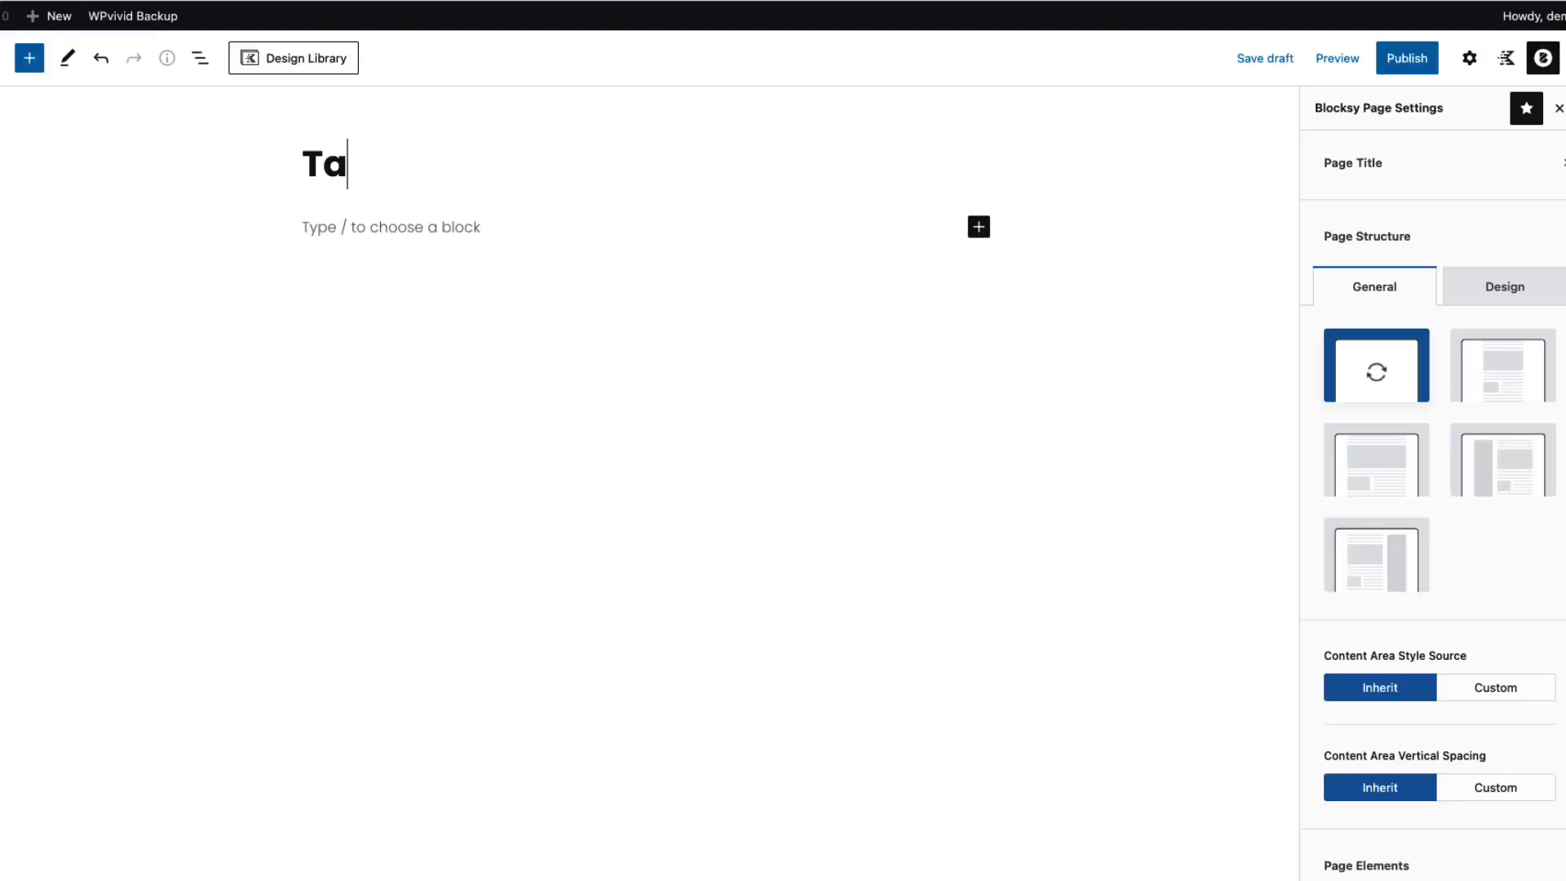
Insert a Ninja Tables block below the page title.
click(301, 228)
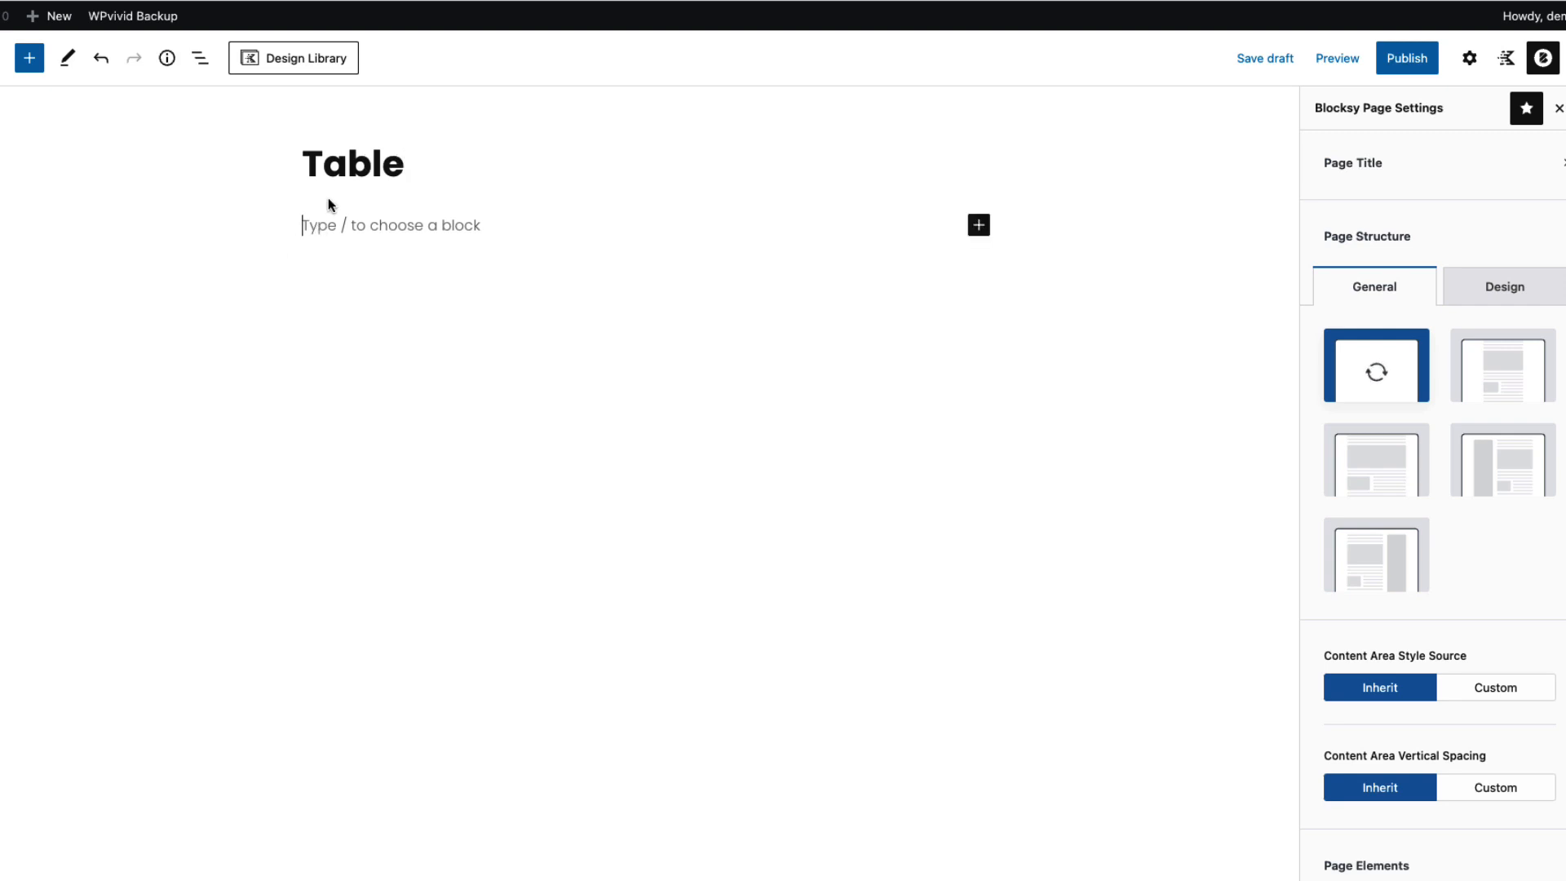
text(/ni)
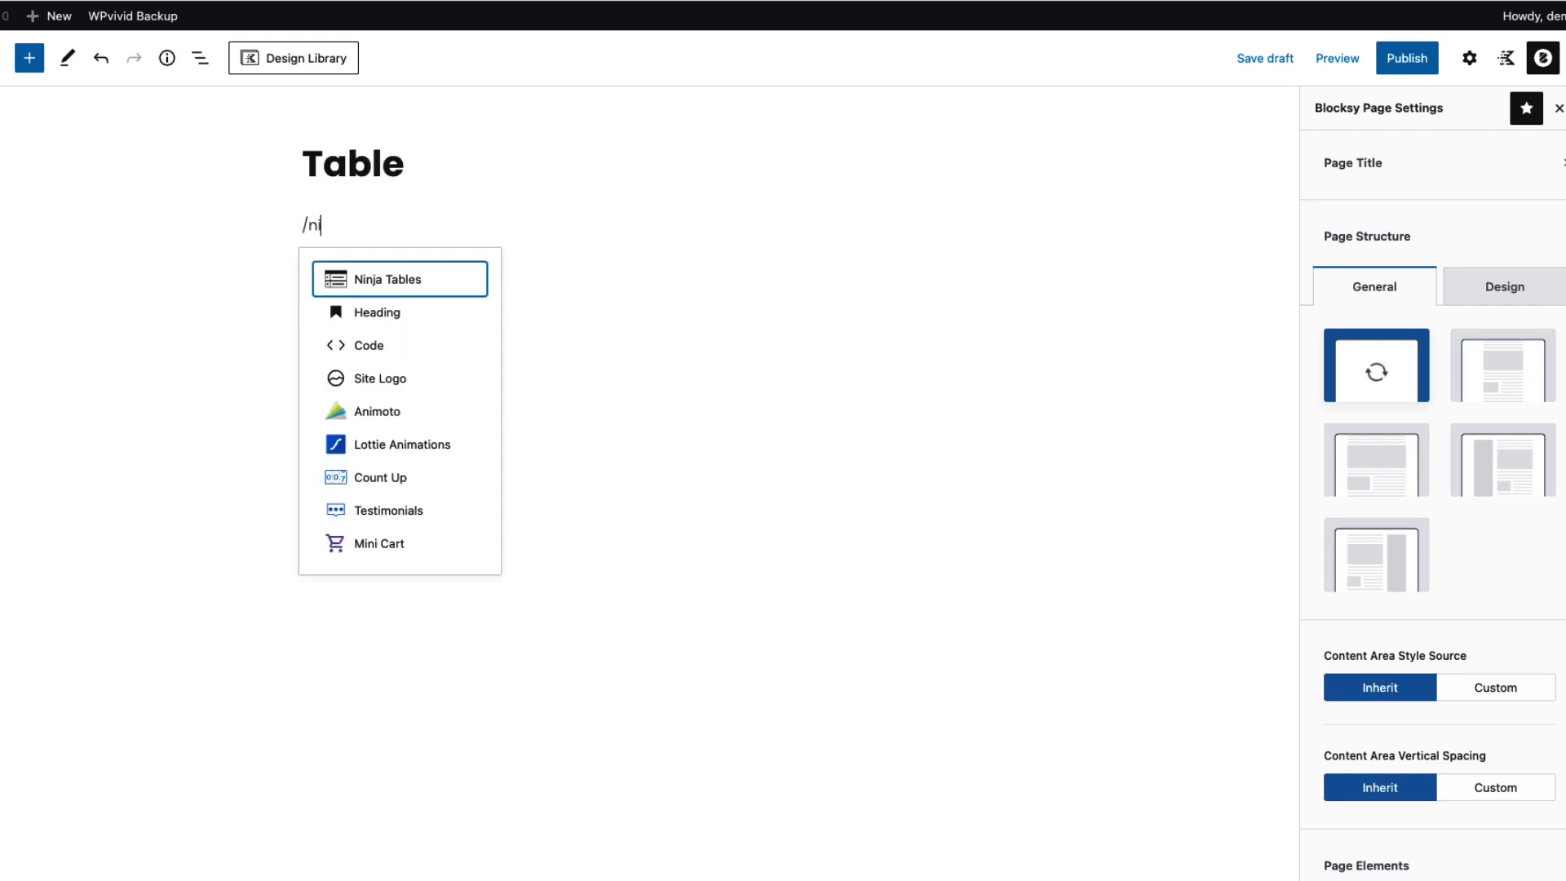
click(390, 282)
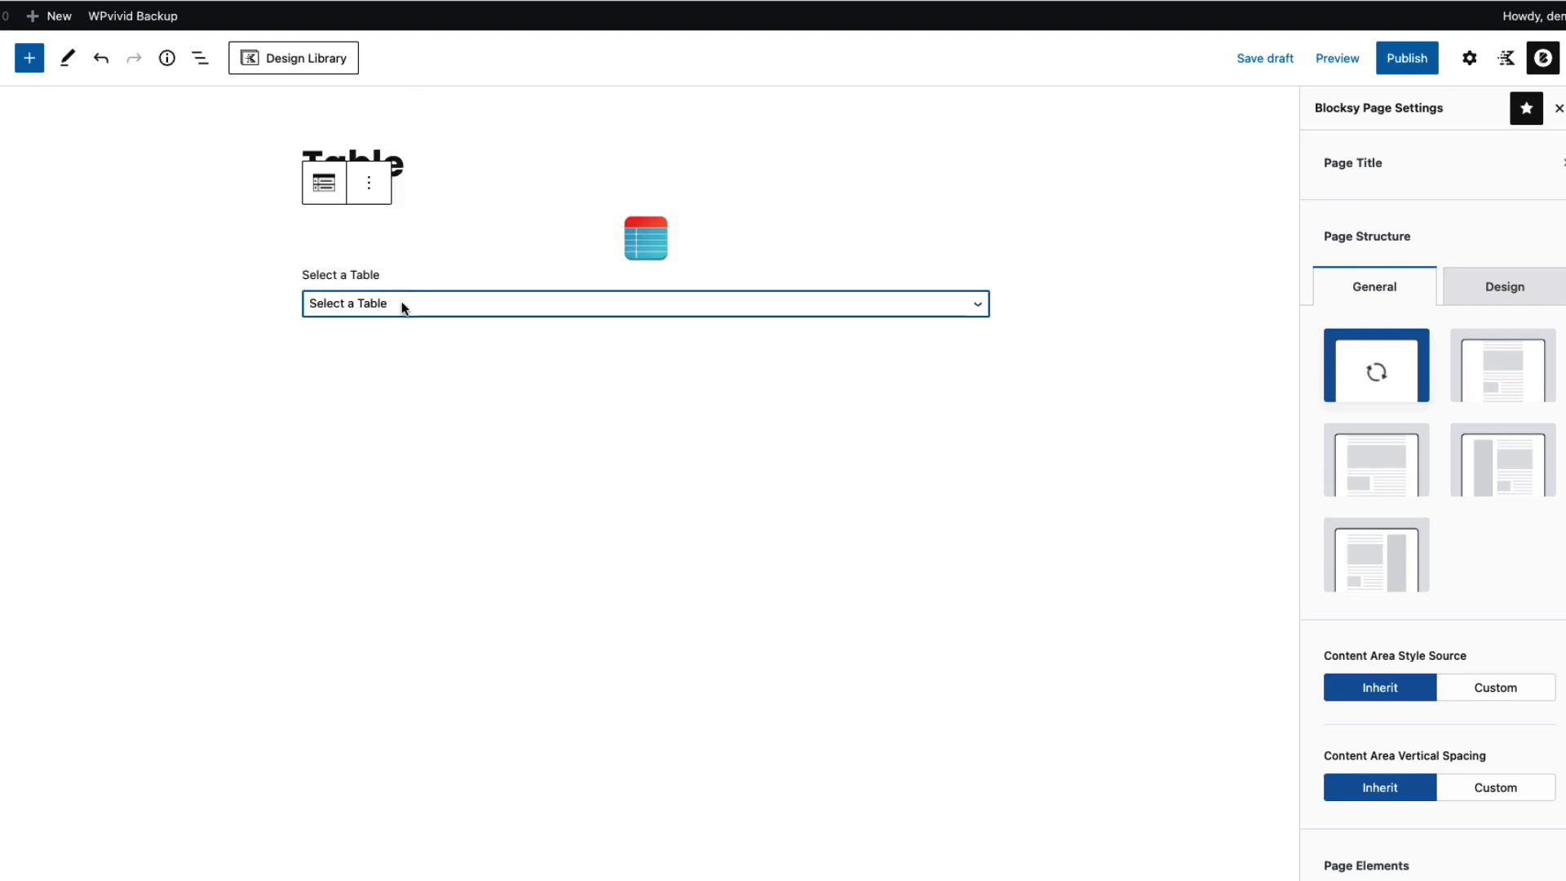
Assign "Product table" to the Ninja Tables block, publish the page and view it on the site.
click(400, 302)
click(367, 323)
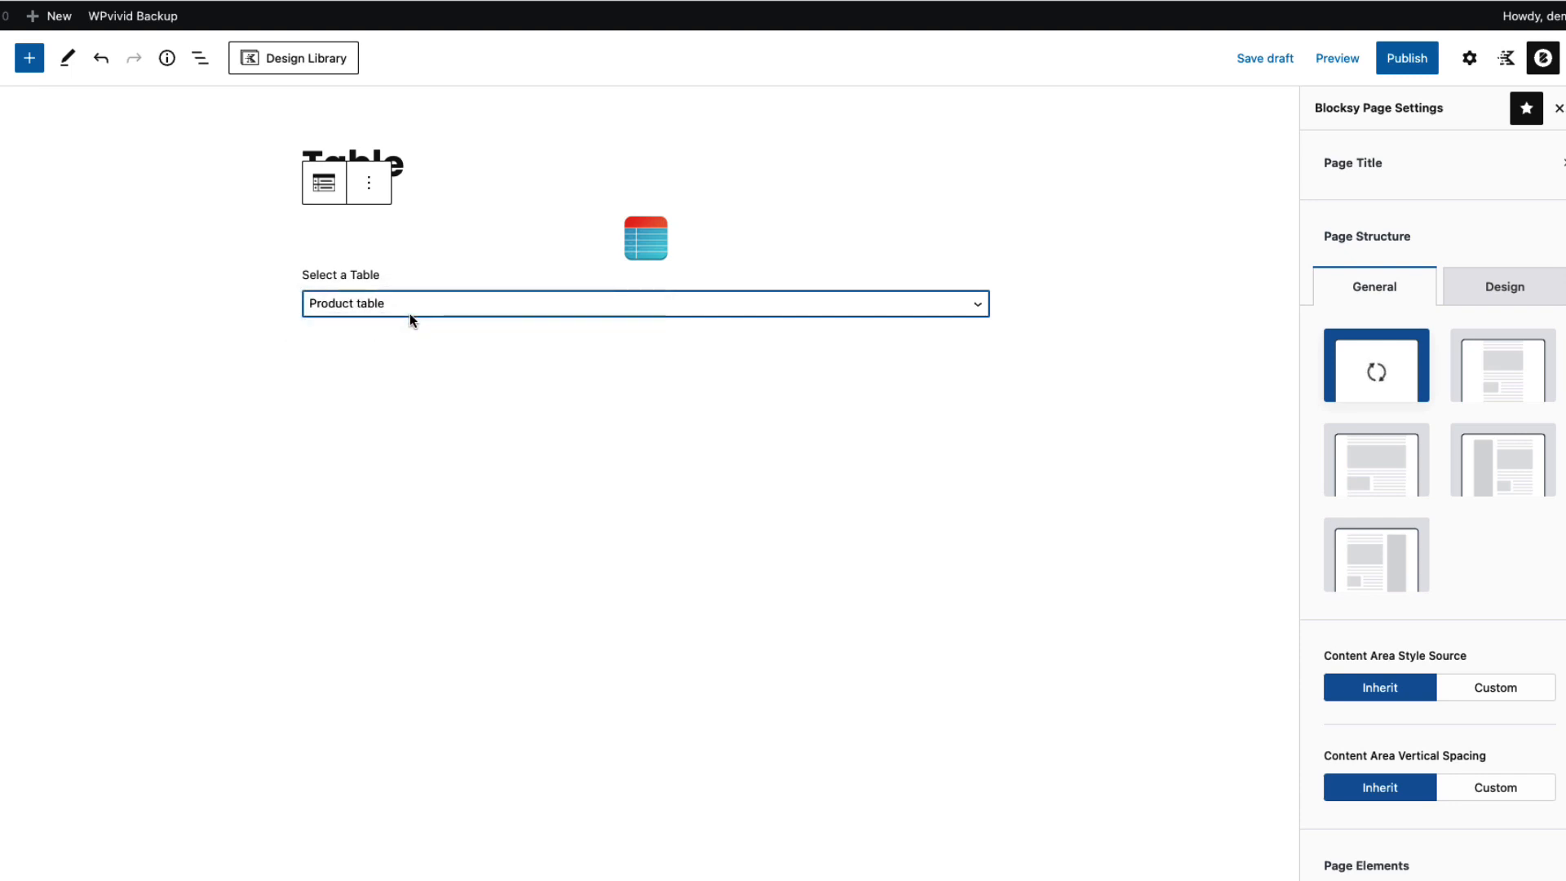
click(1409, 59)
click(1431, 60)
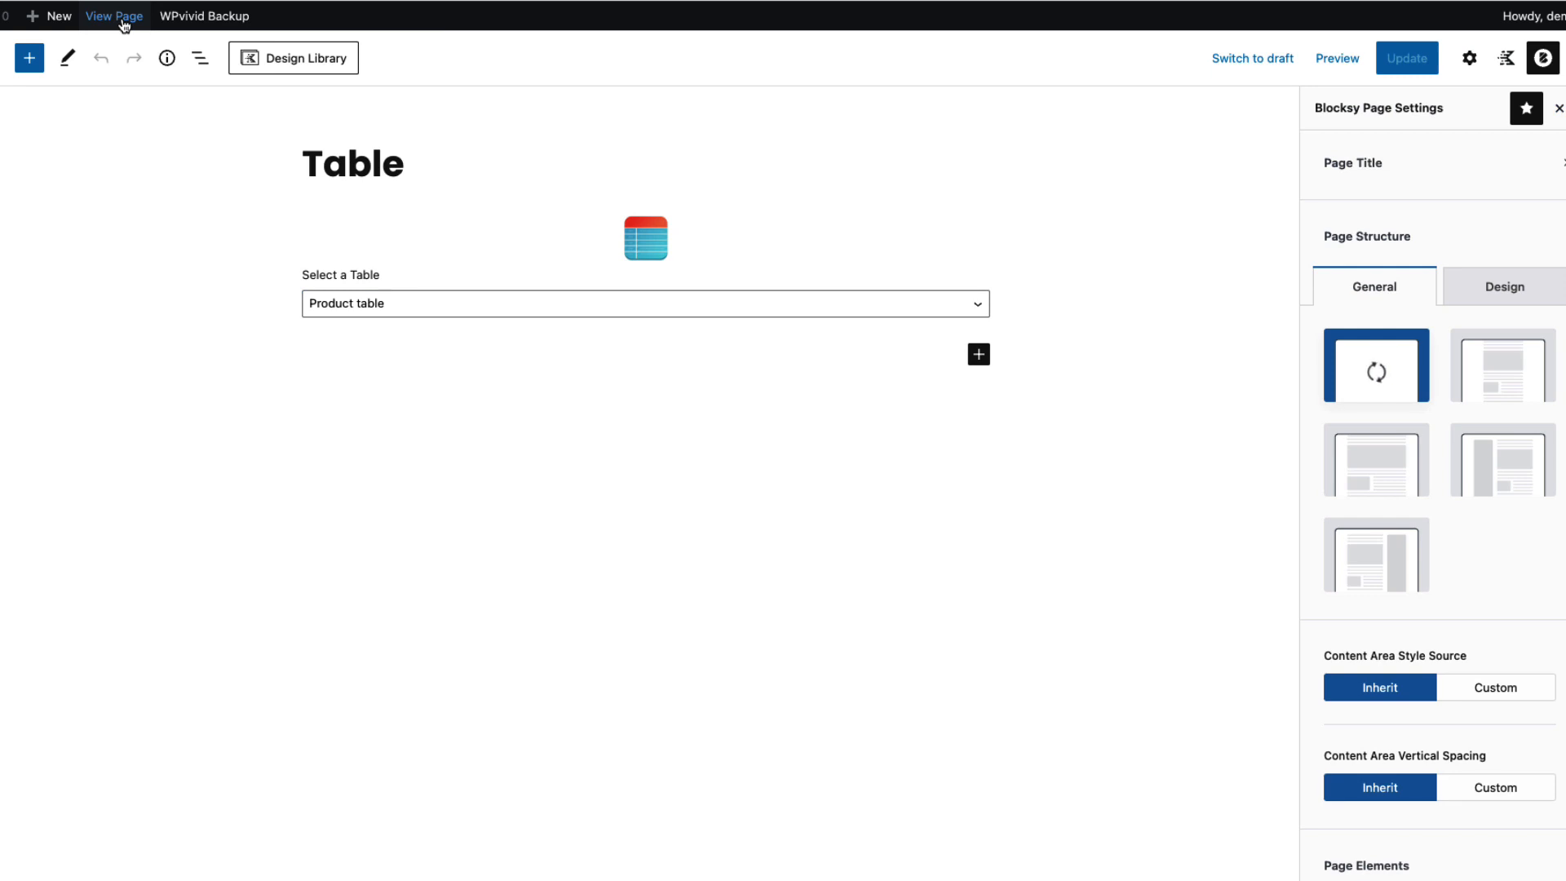
click(124, 25)
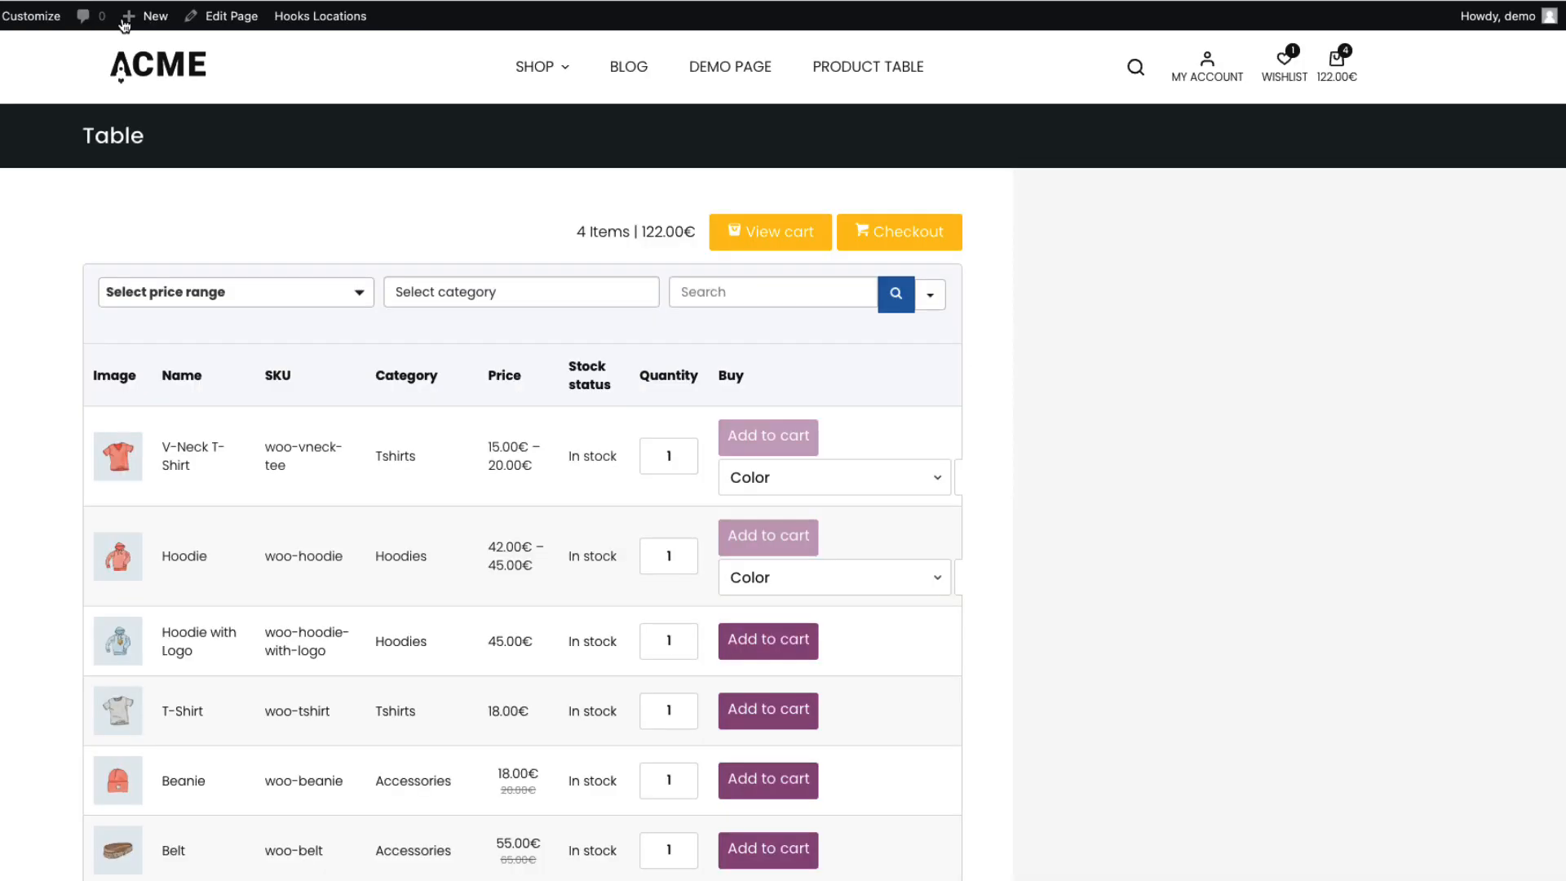
Return to editing the page, set its page structure to Normal Width and update the page.
click(239, 23)
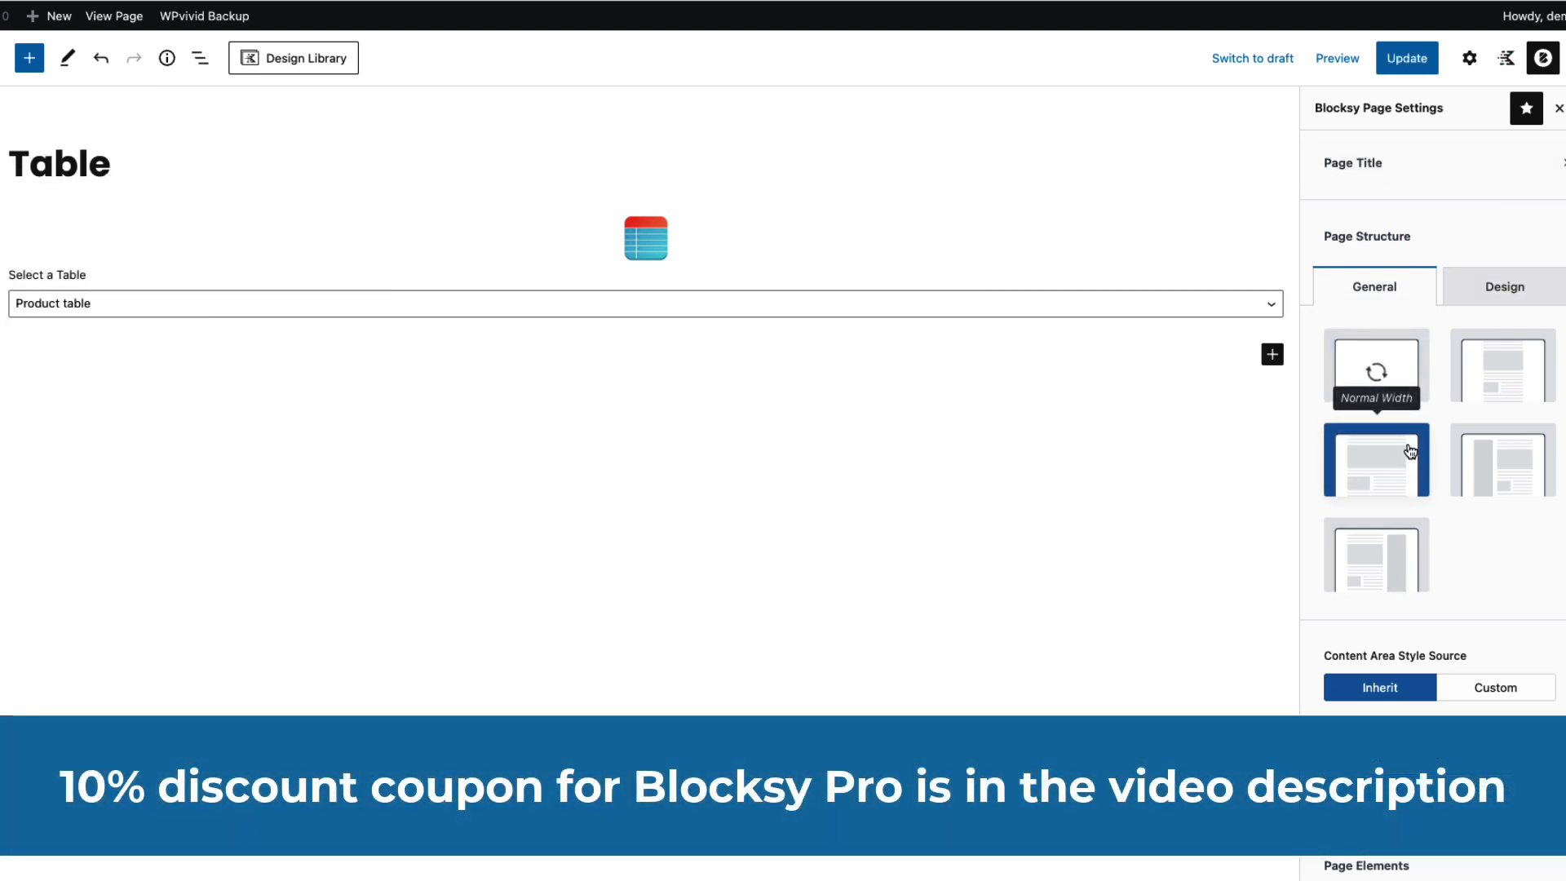
click(1401, 61)
click(114, 16)
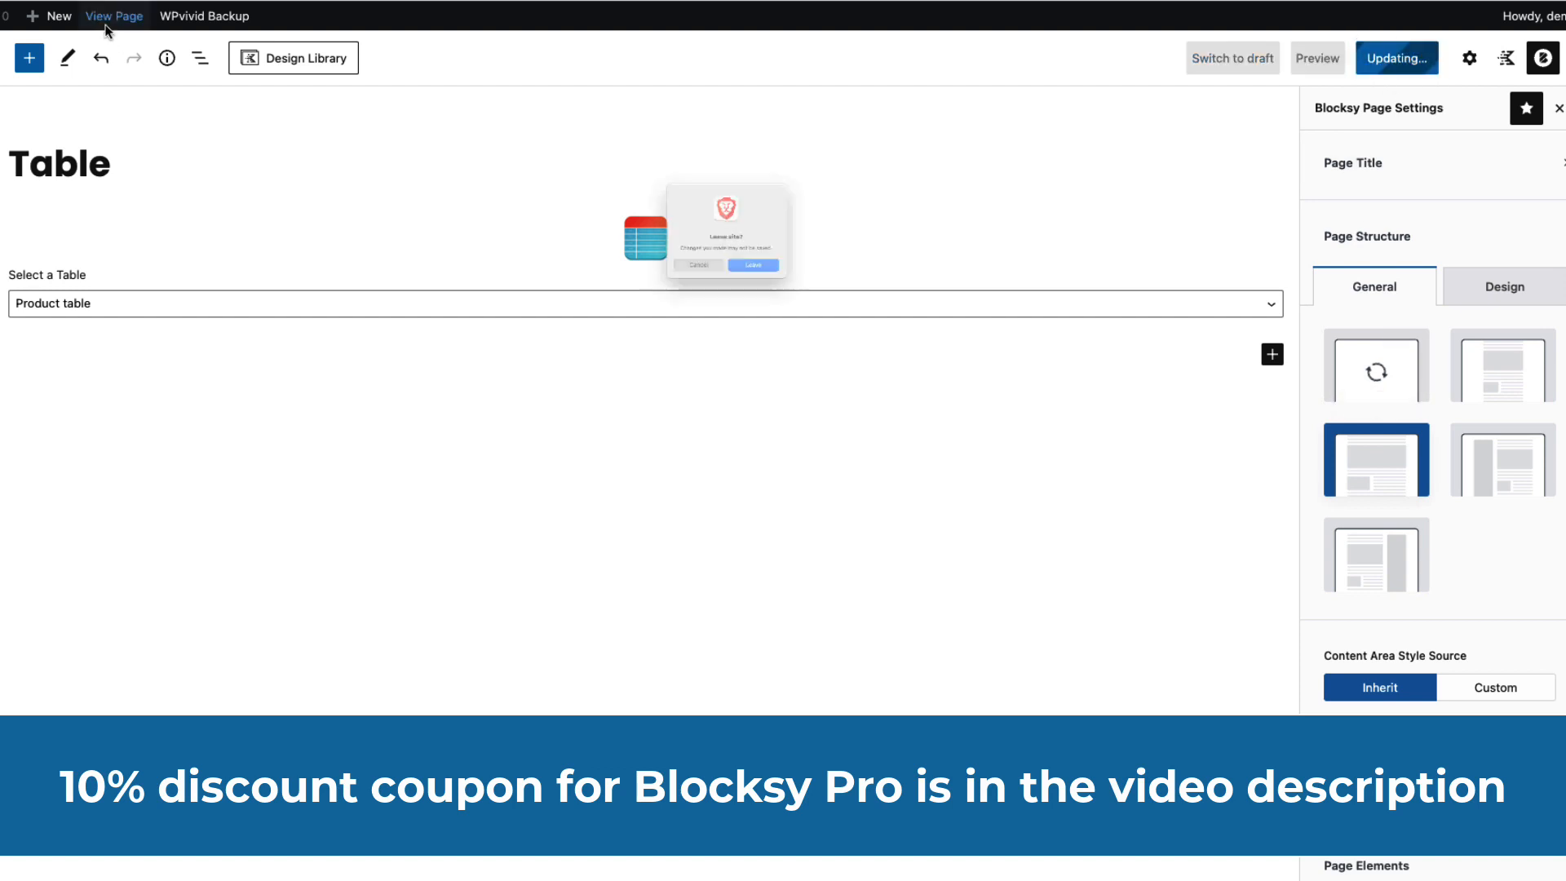
click(675, 297)
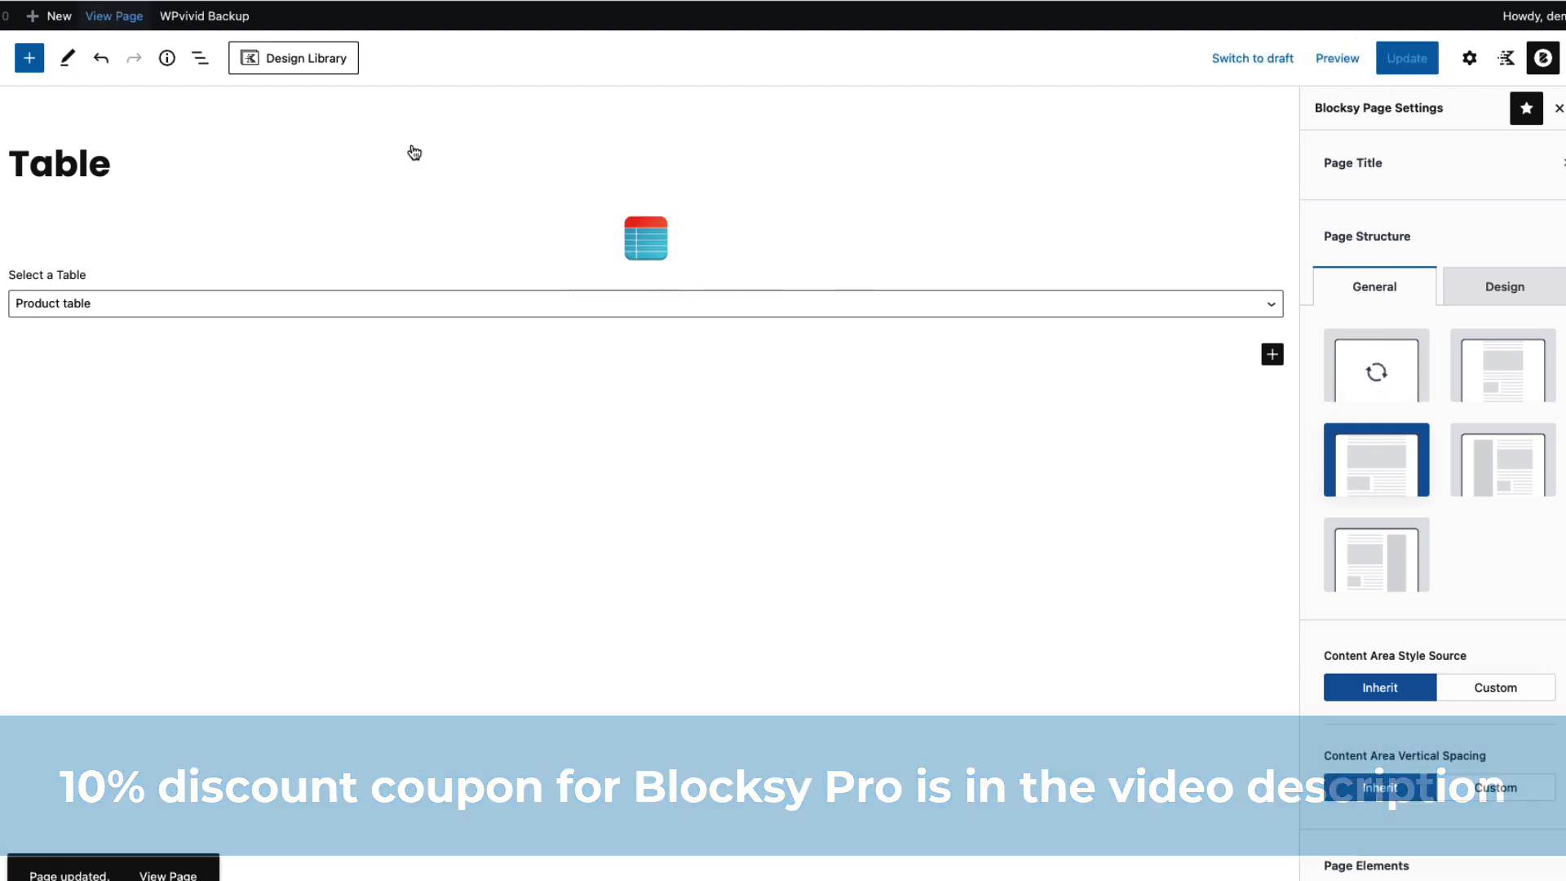
View the updated page and examine the product table down to the CSV and Print buttons.
click(121, 15)
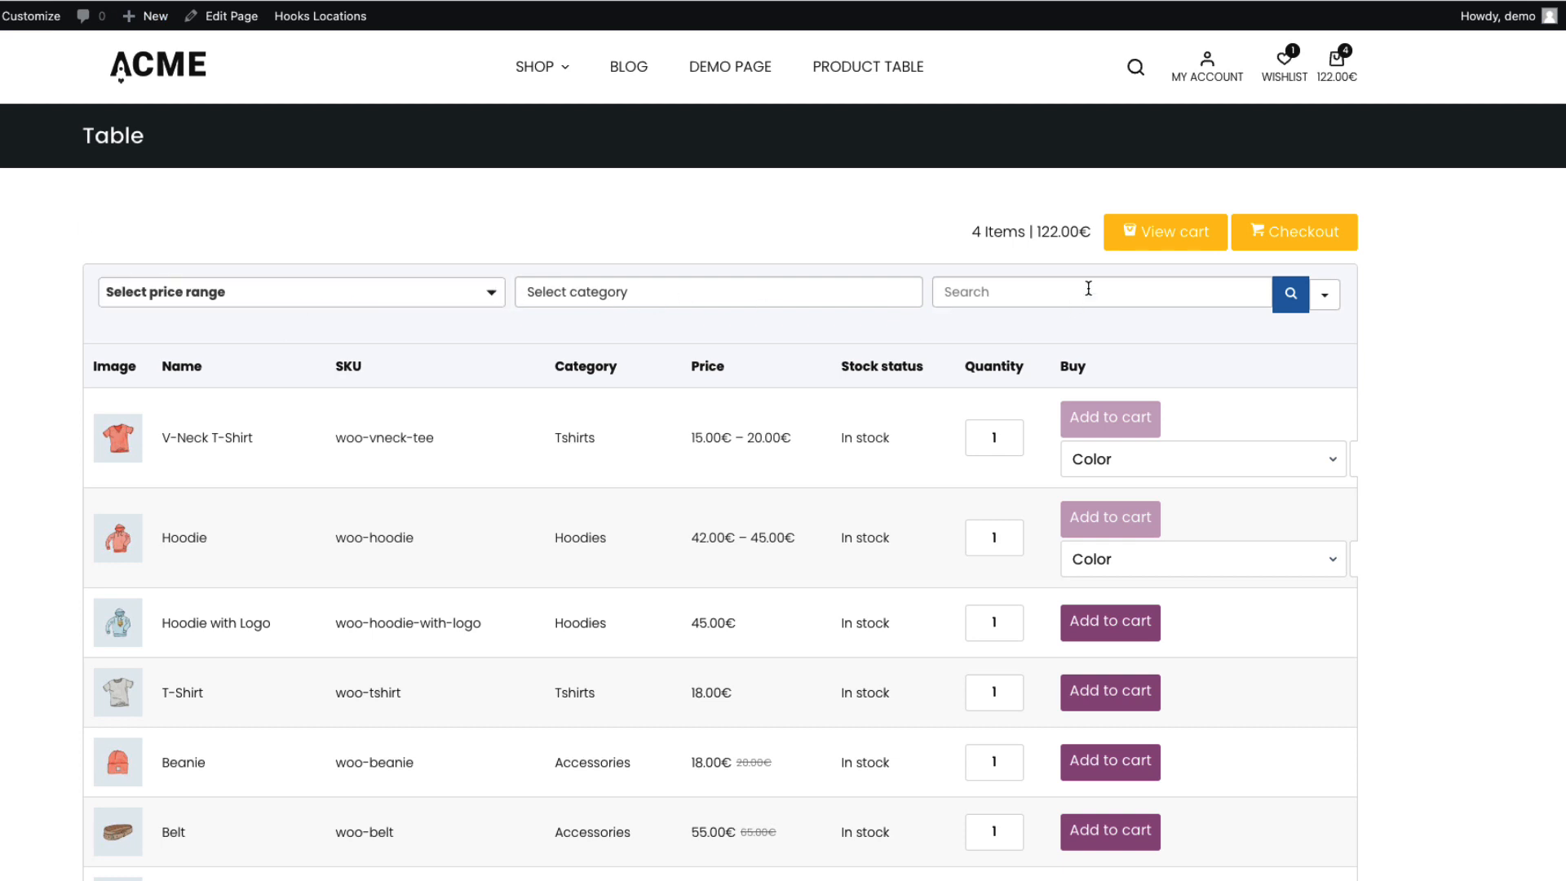
scroll(1049, 490, down, 10)
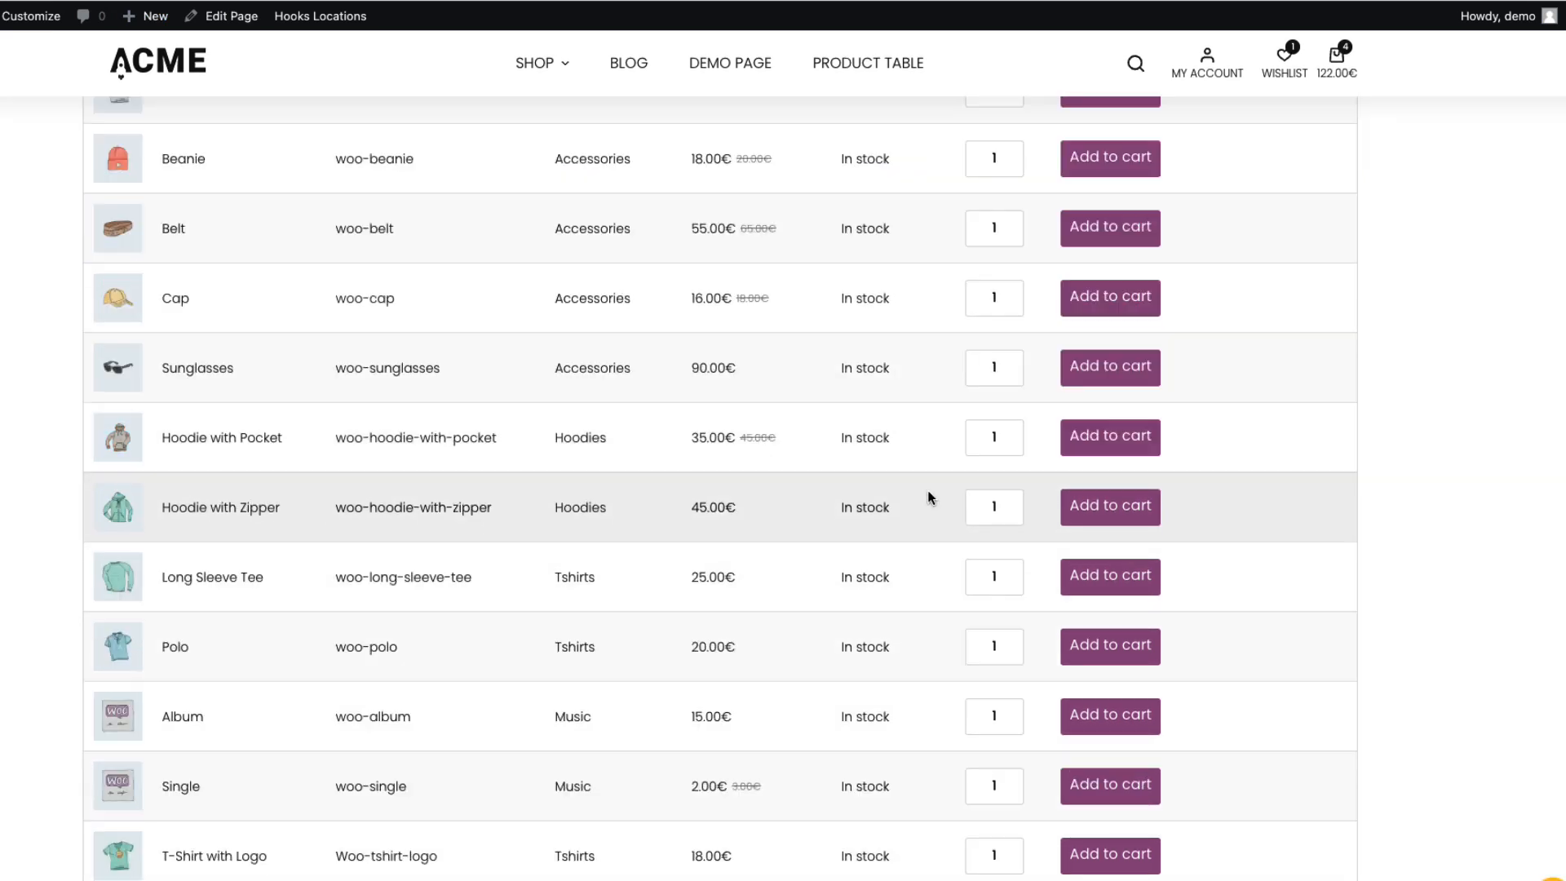
scroll(928, 488, down, 2)
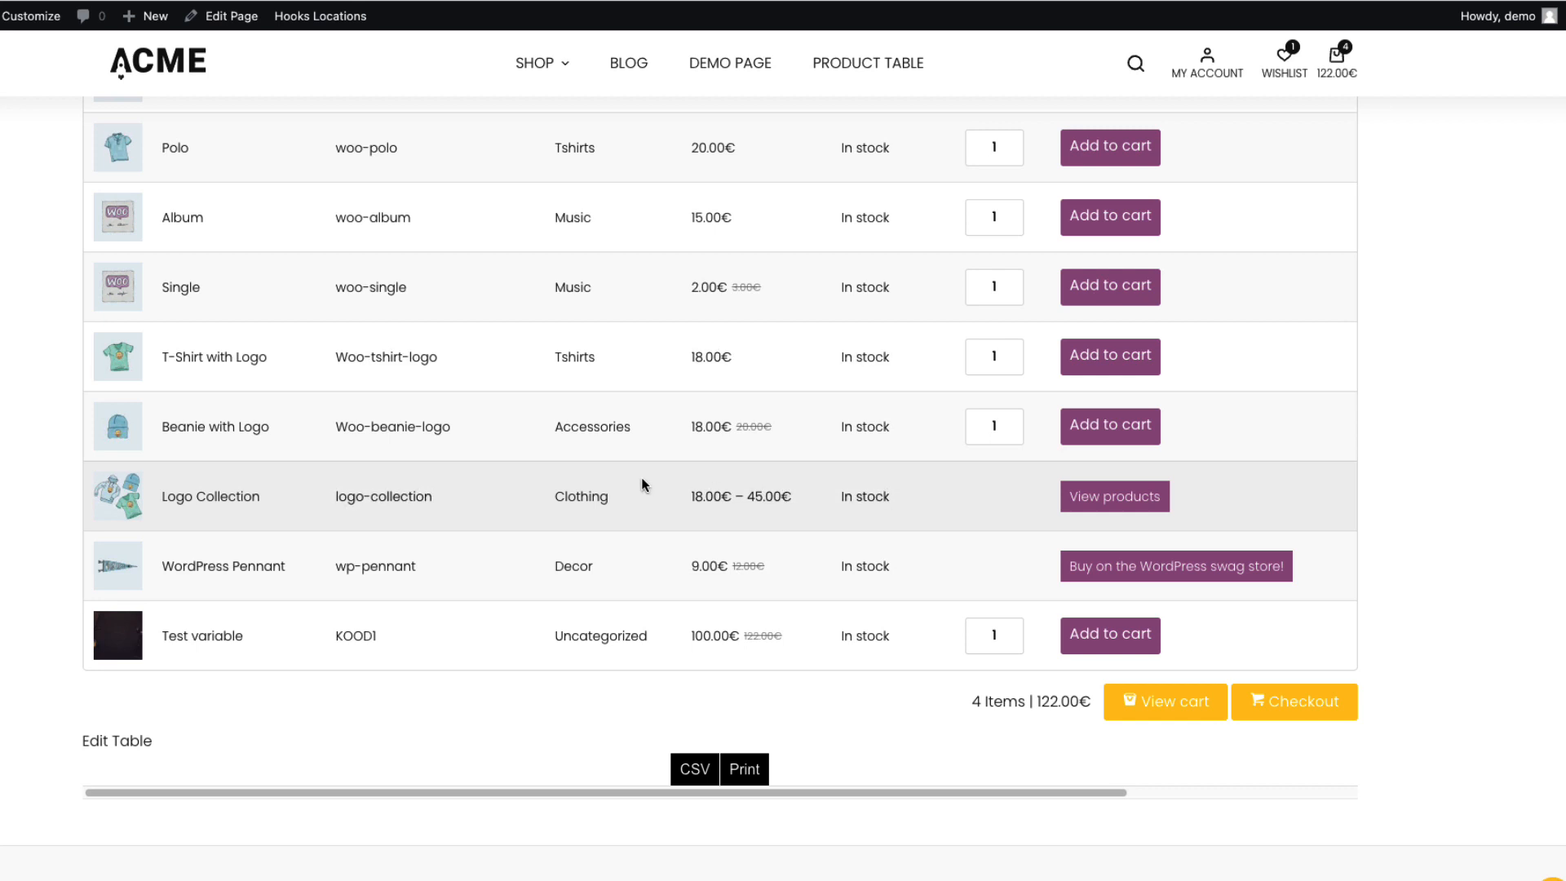
scroll(653, 497, down, 3)
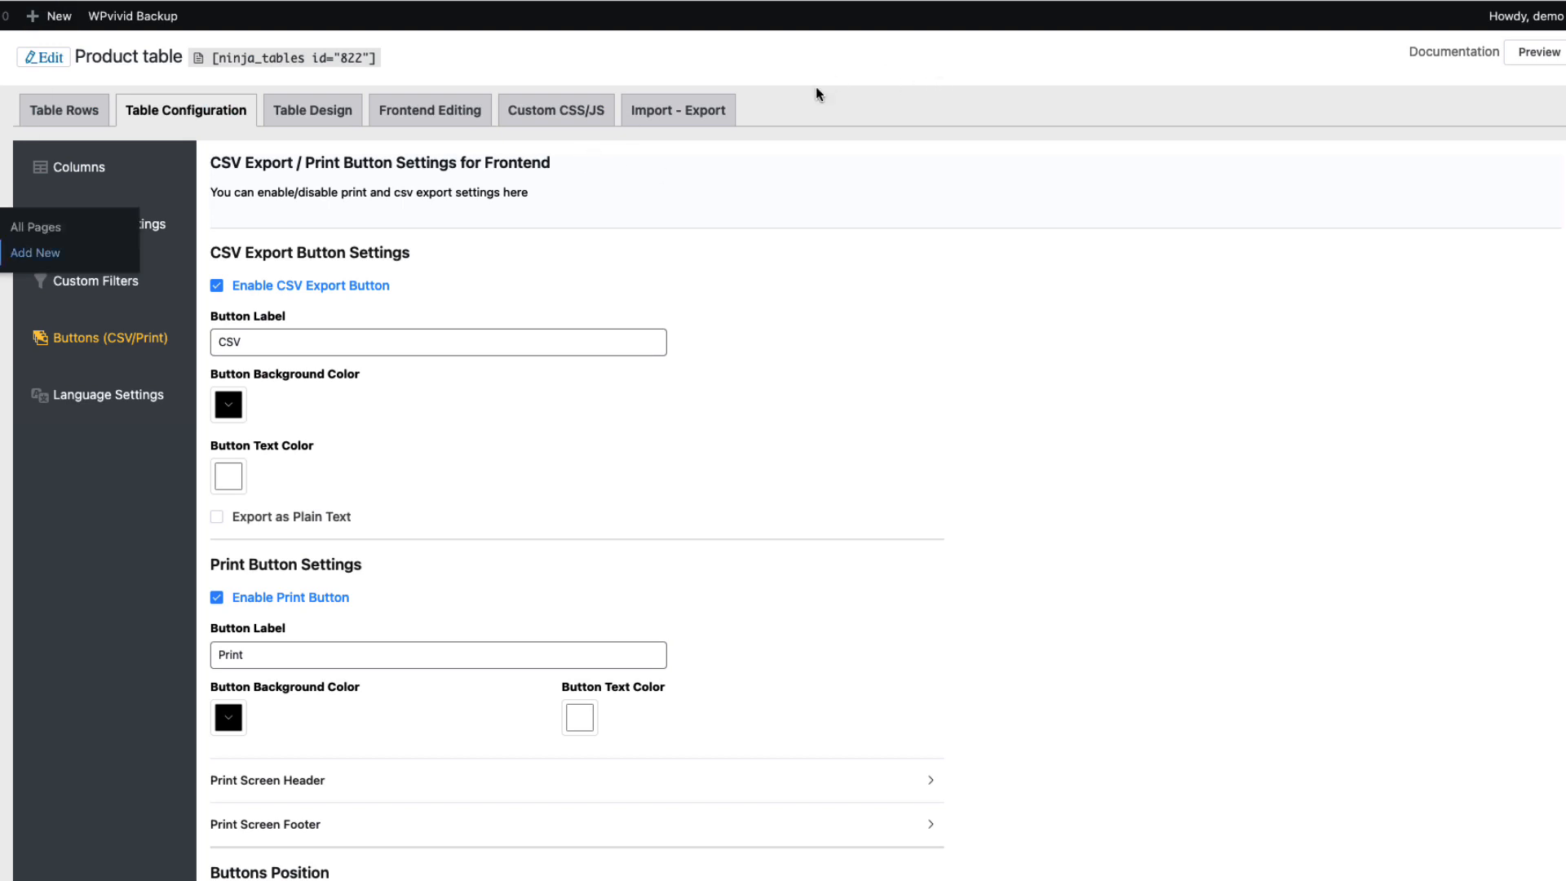
In the product table's design settings, try the Bootstrap 4 and Bootstrap 3 styling libraries, and go back to Semantic UI.
click(316, 114)
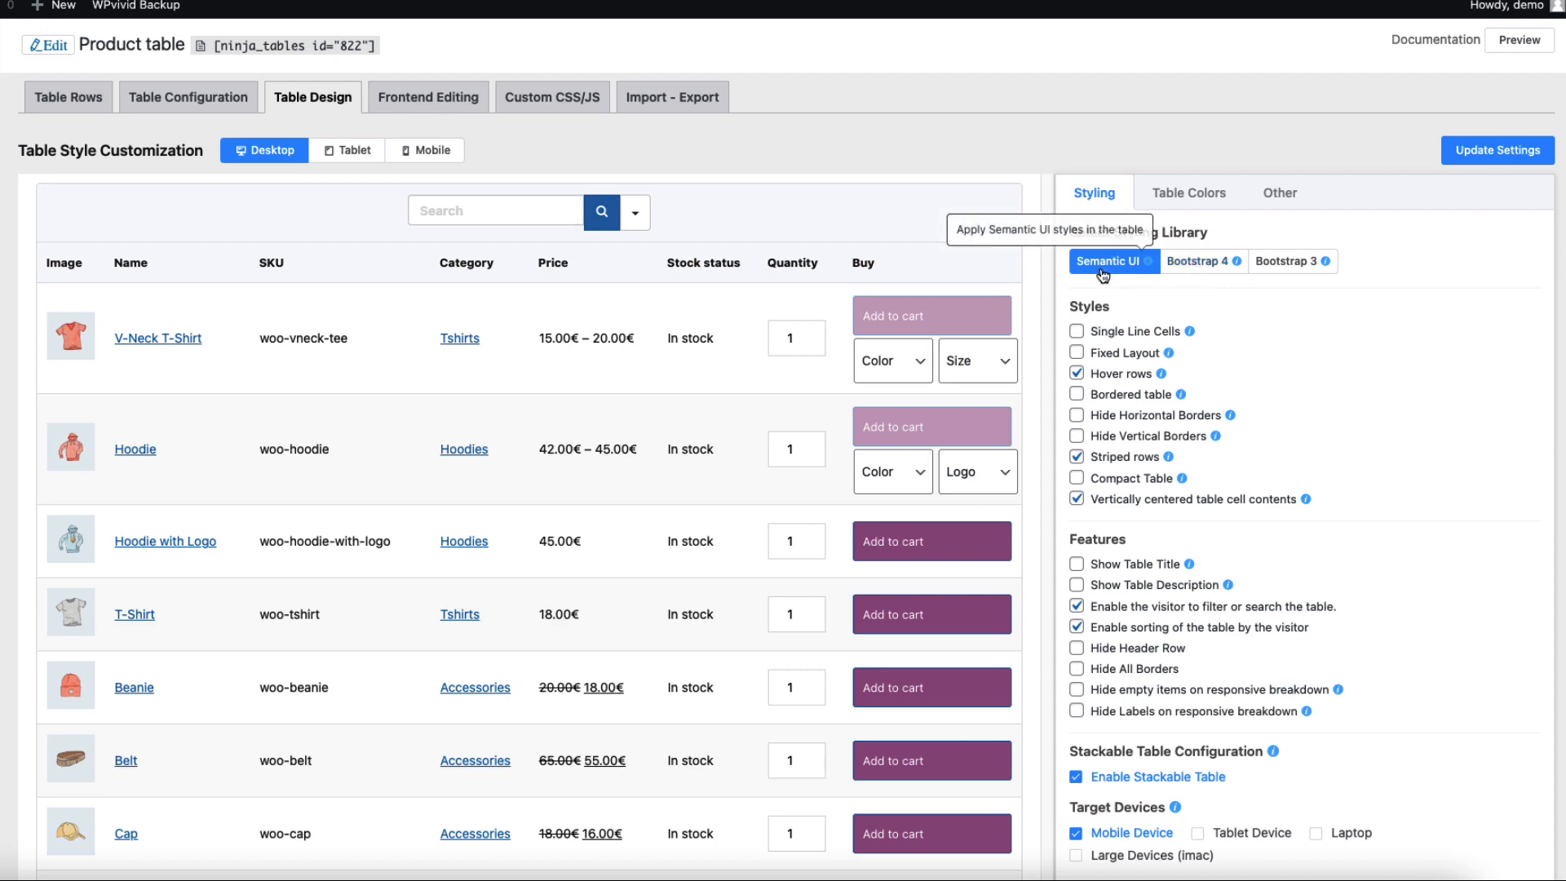
click(1202, 267)
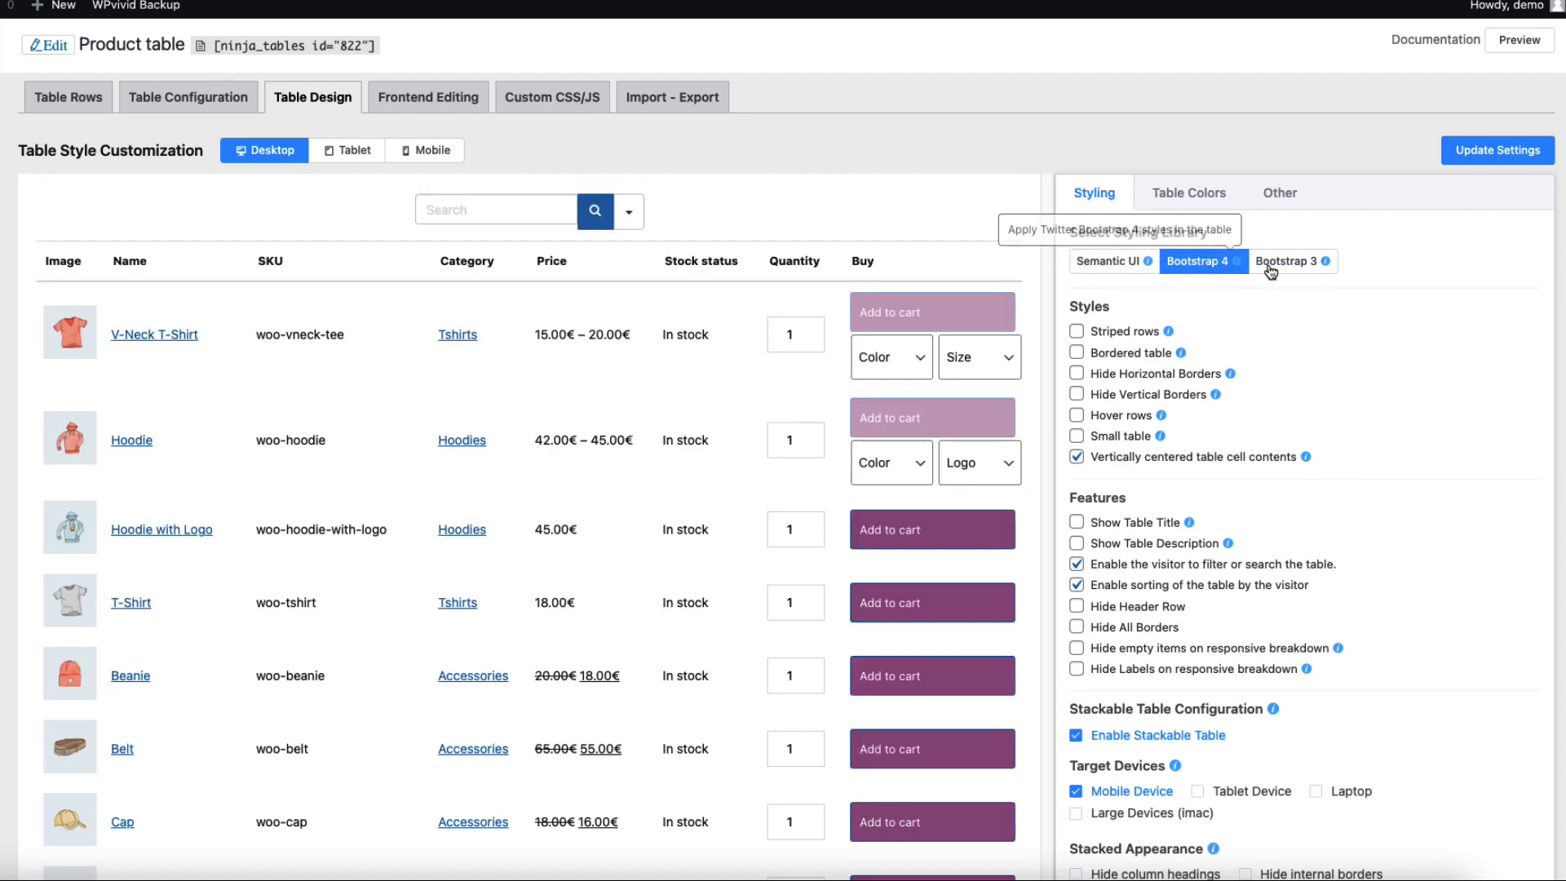
click(1296, 265)
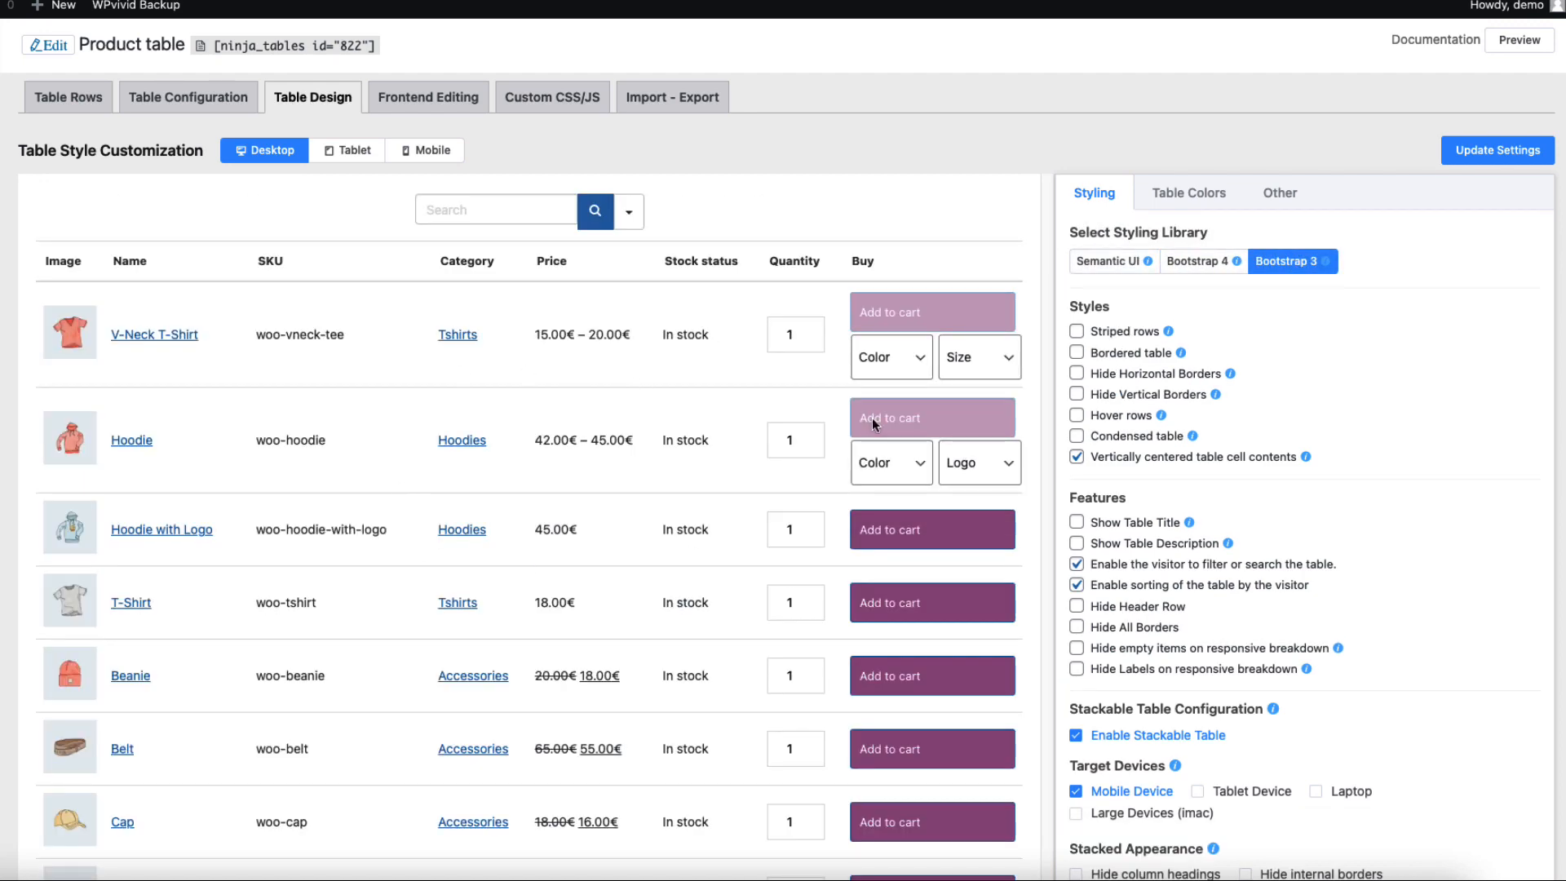
click(1118, 262)
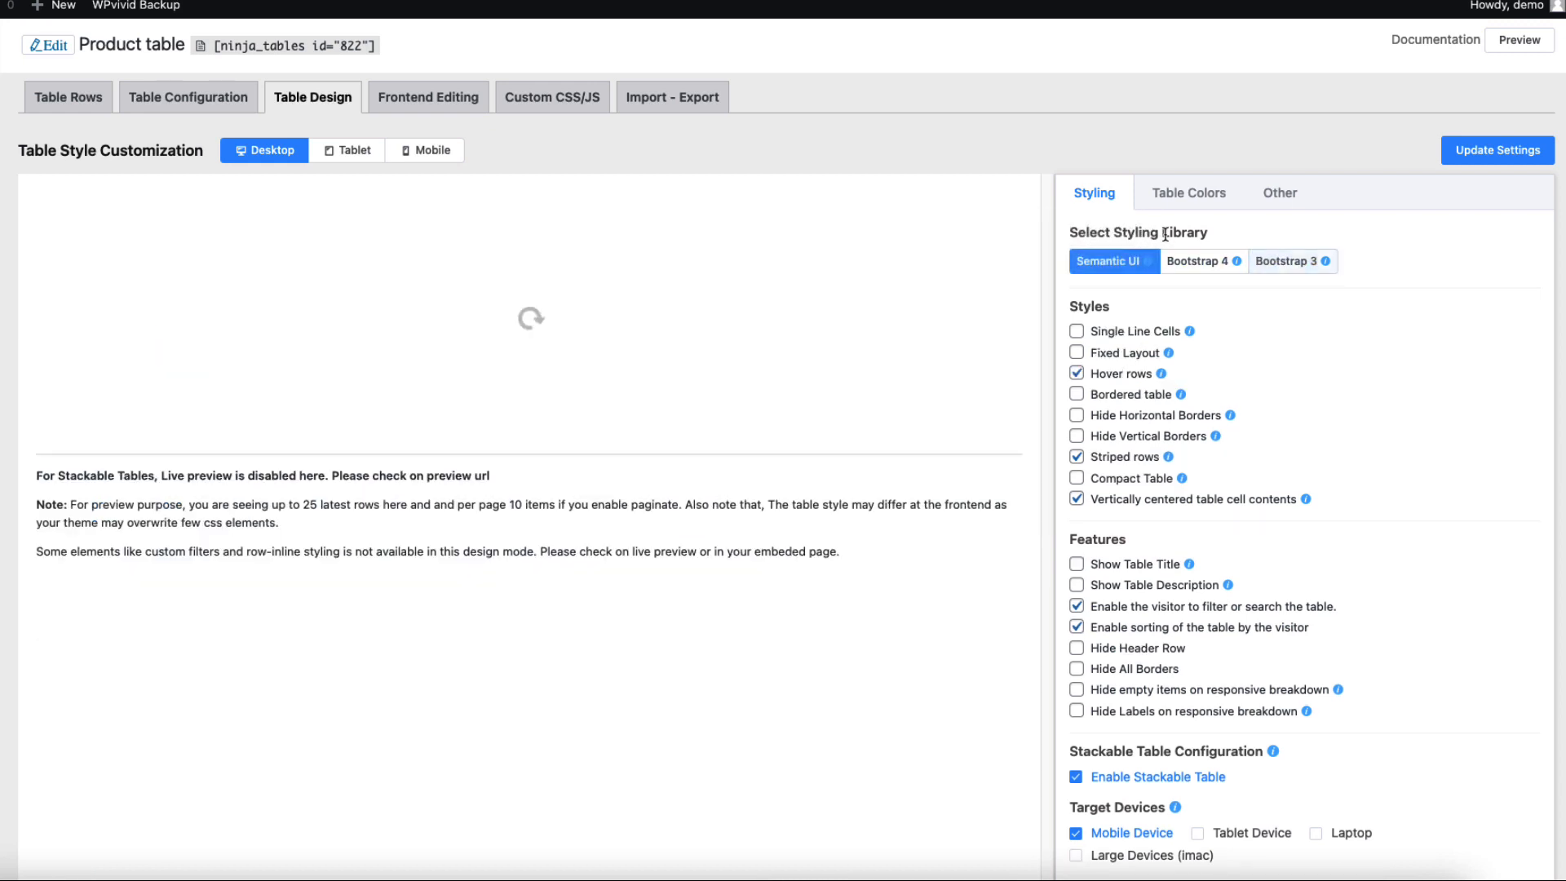
Try the predefined color schemes Olive and Grey on the product table, and return to the Default scheme.
click(1192, 198)
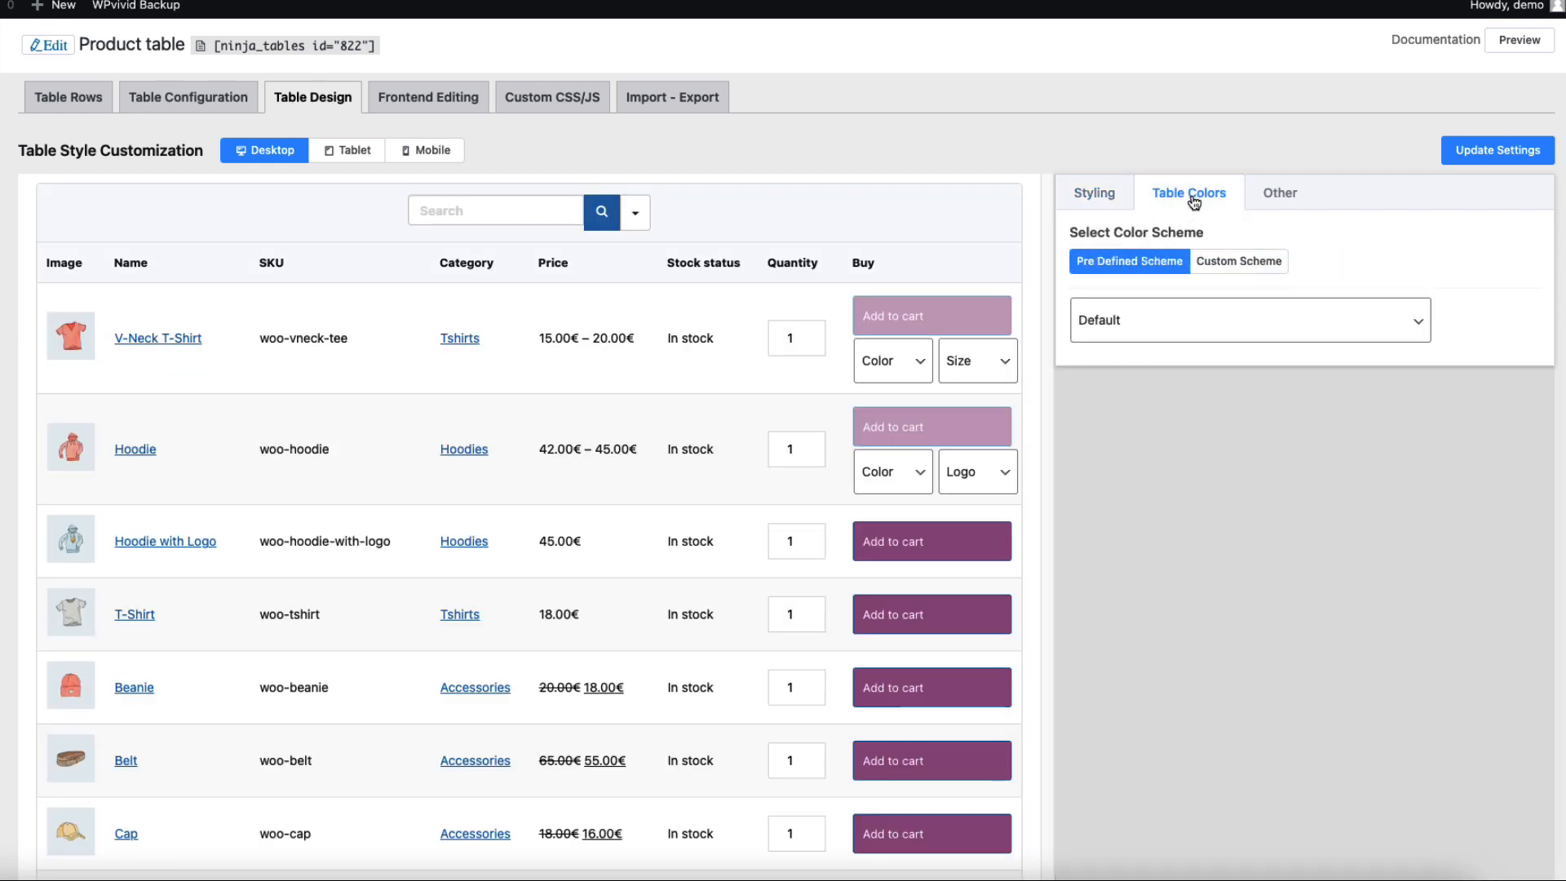
click(1129, 319)
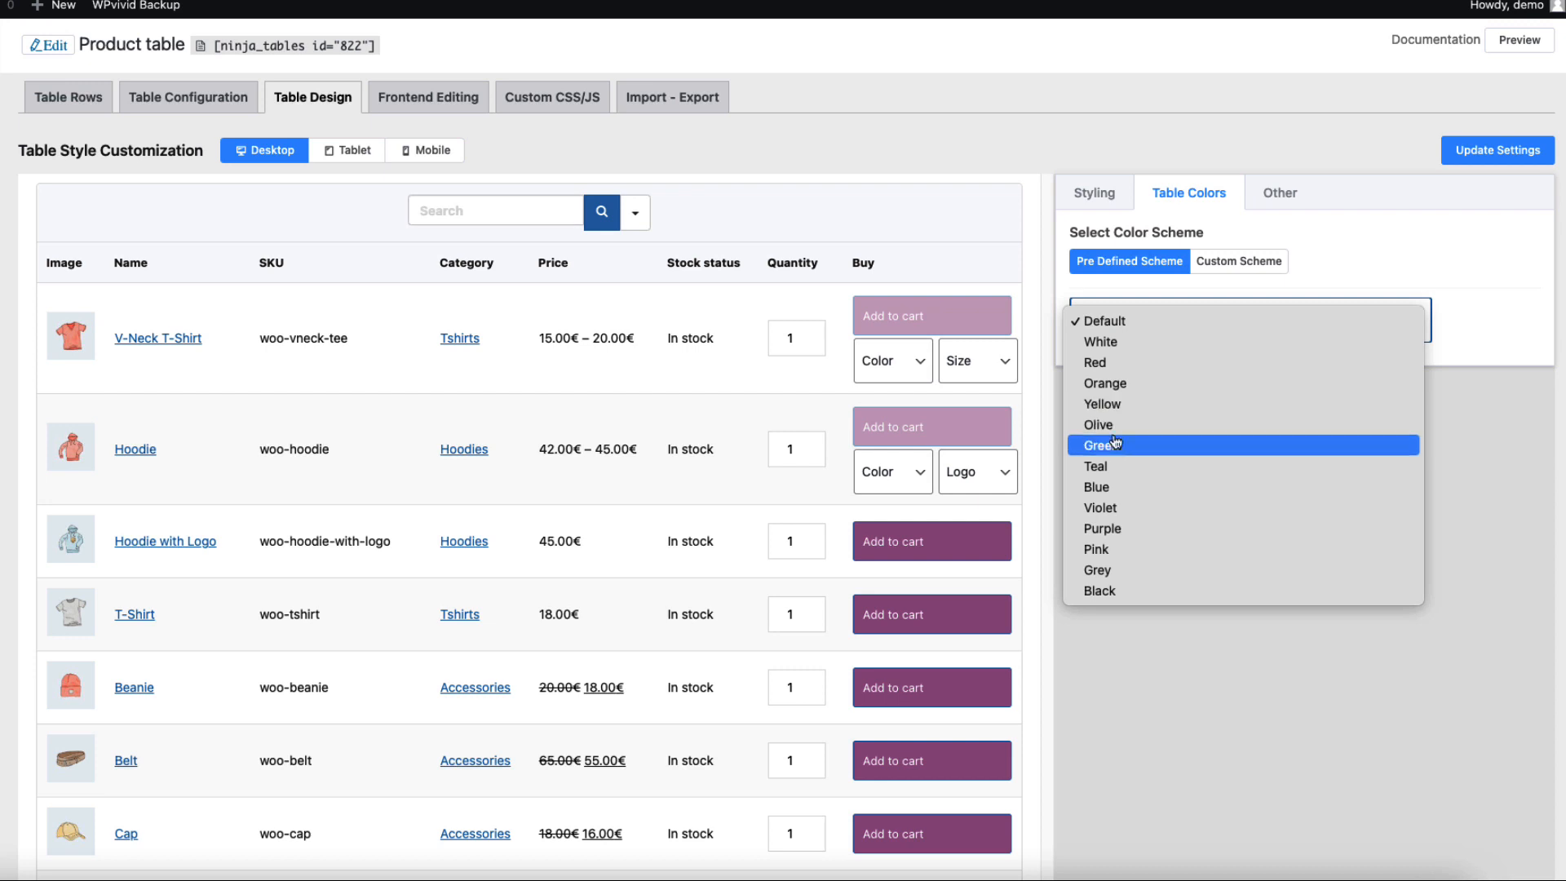
click(1111, 425)
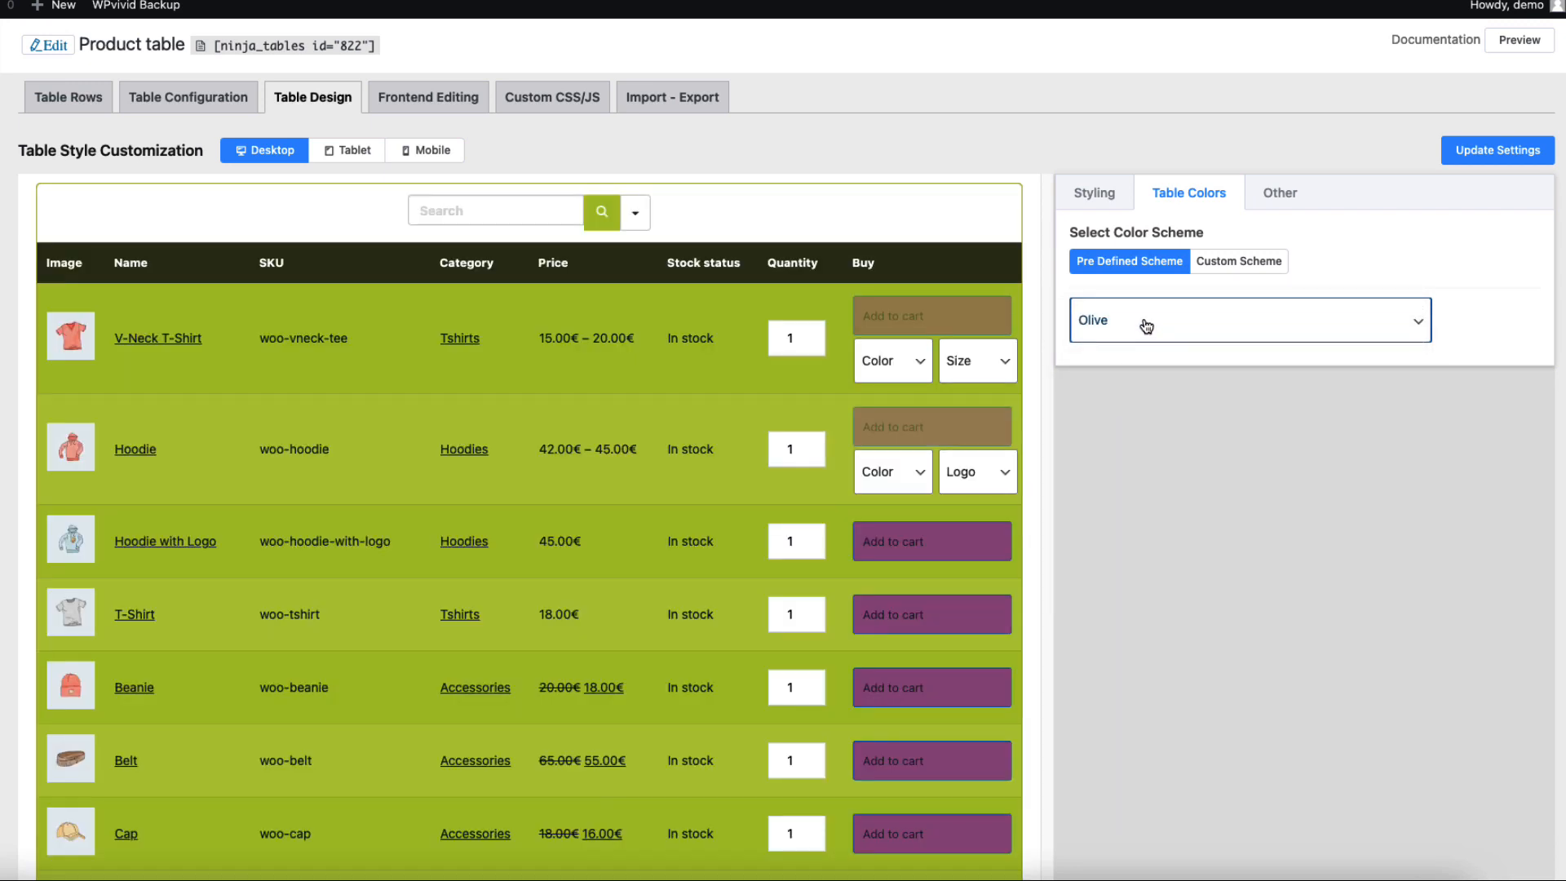
click(1143, 323)
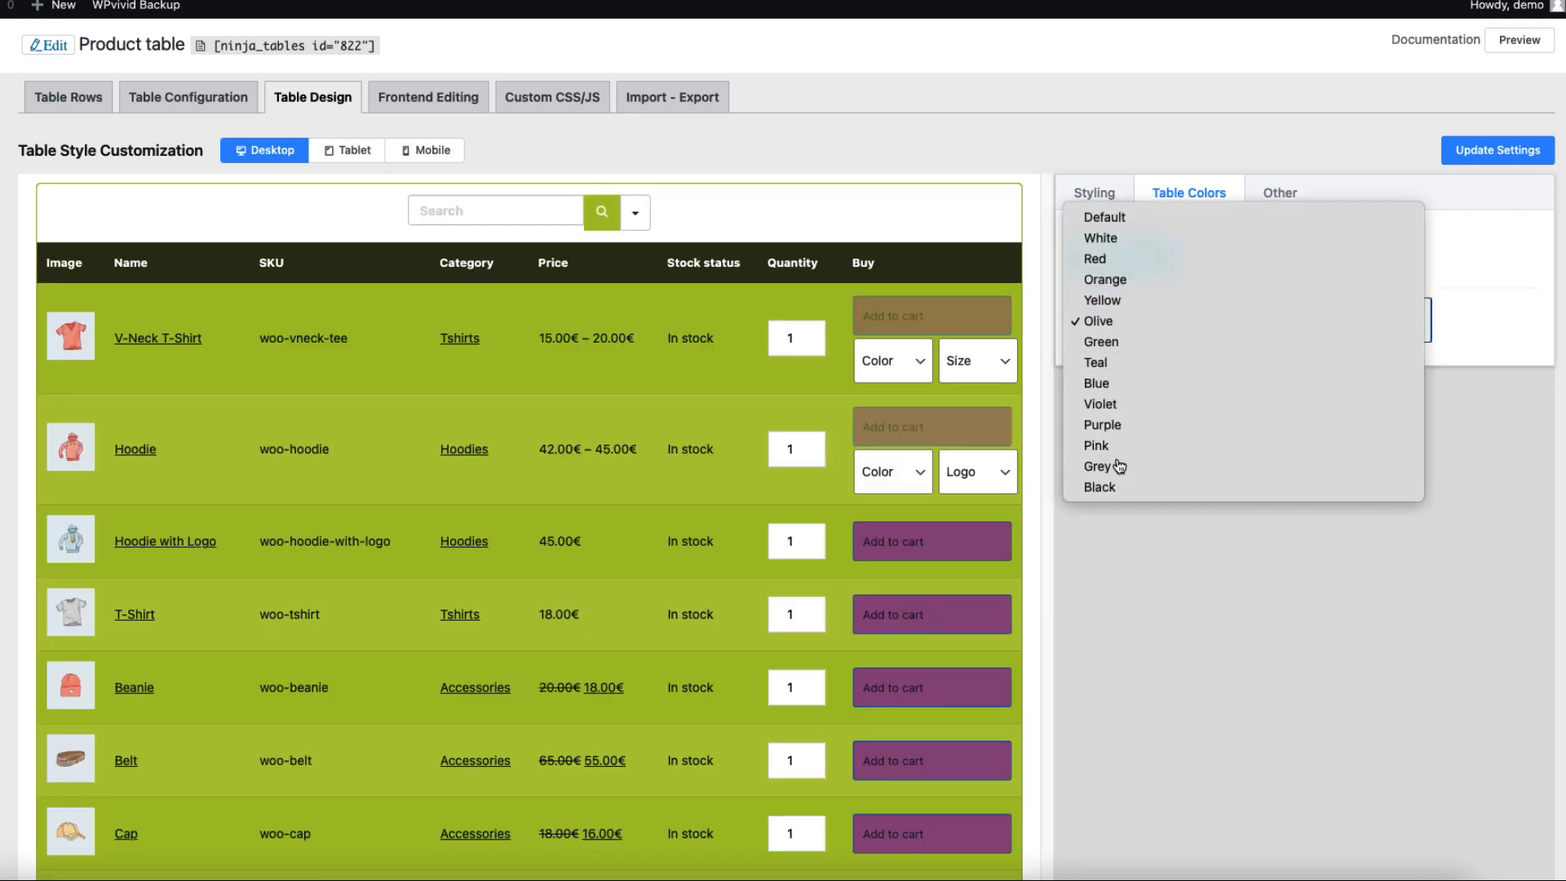
click(1116, 464)
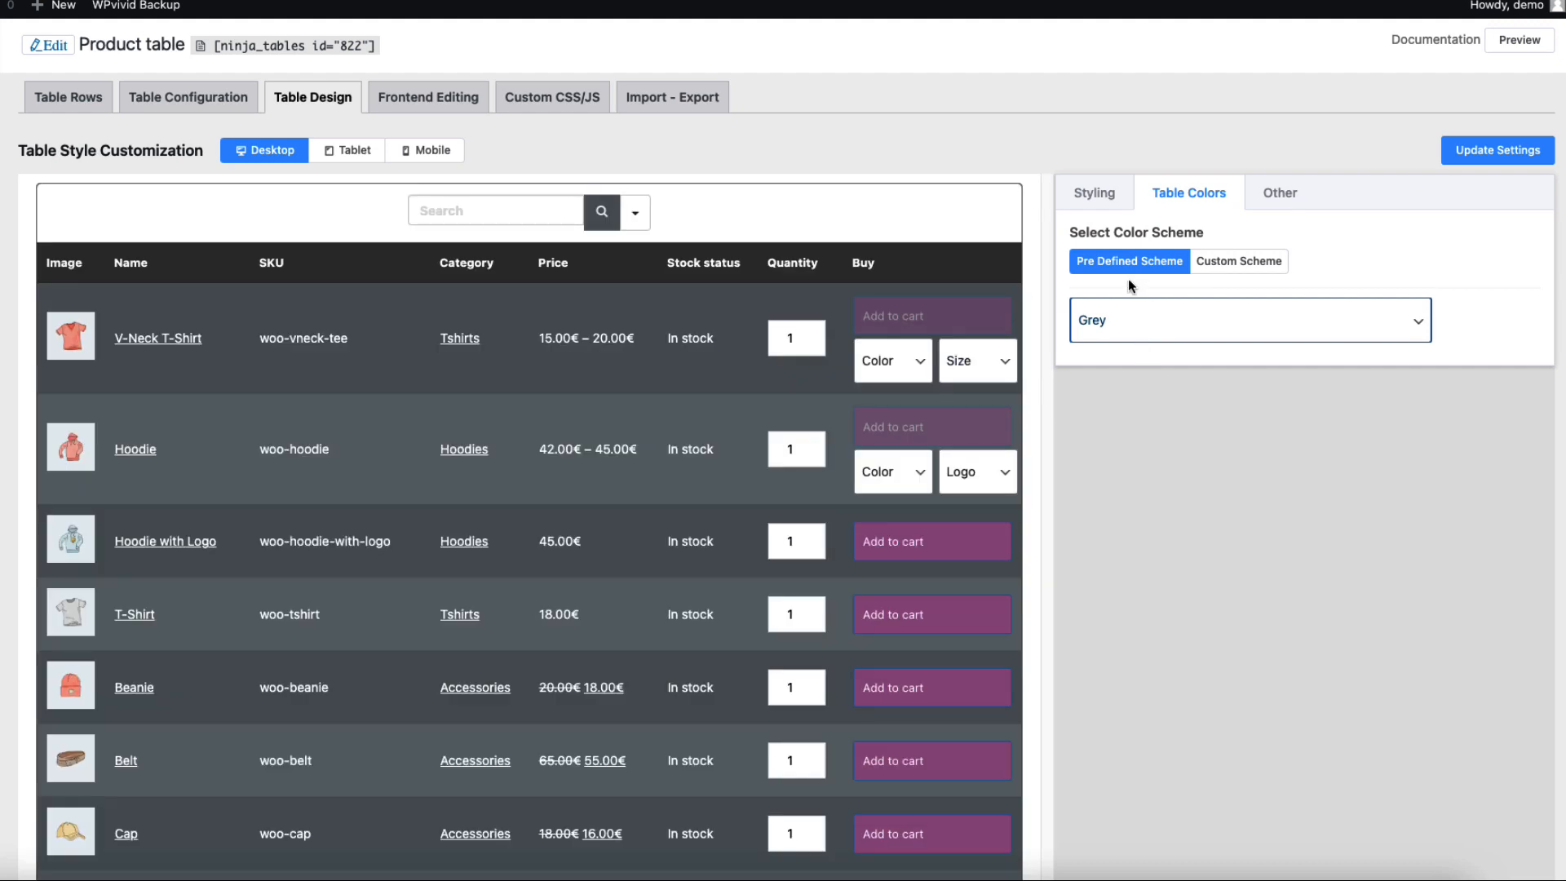
click(1162, 318)
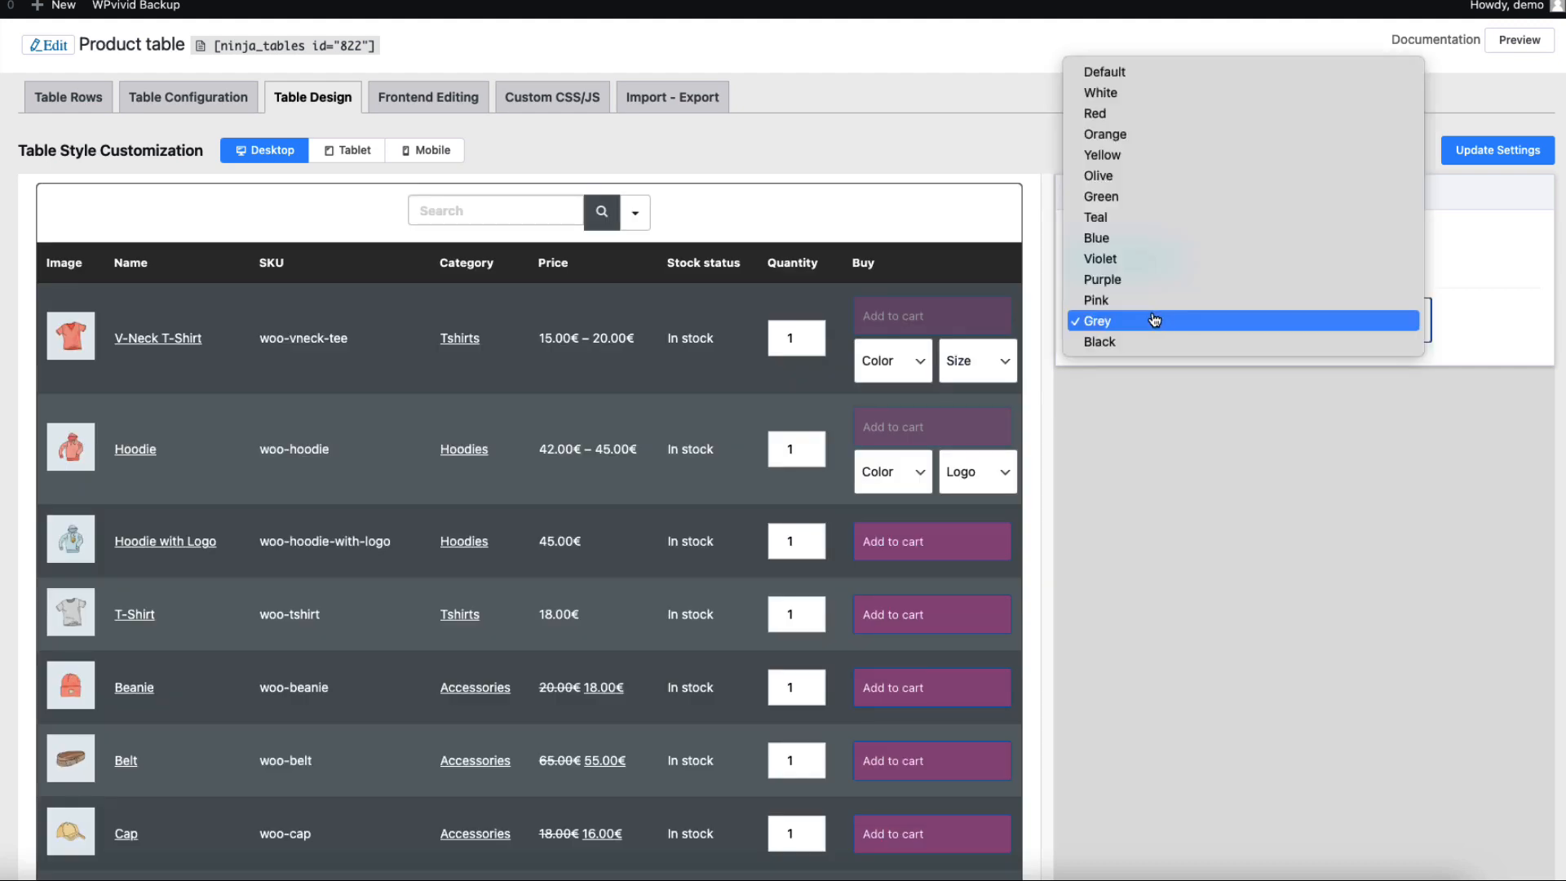
click(1108, 75)
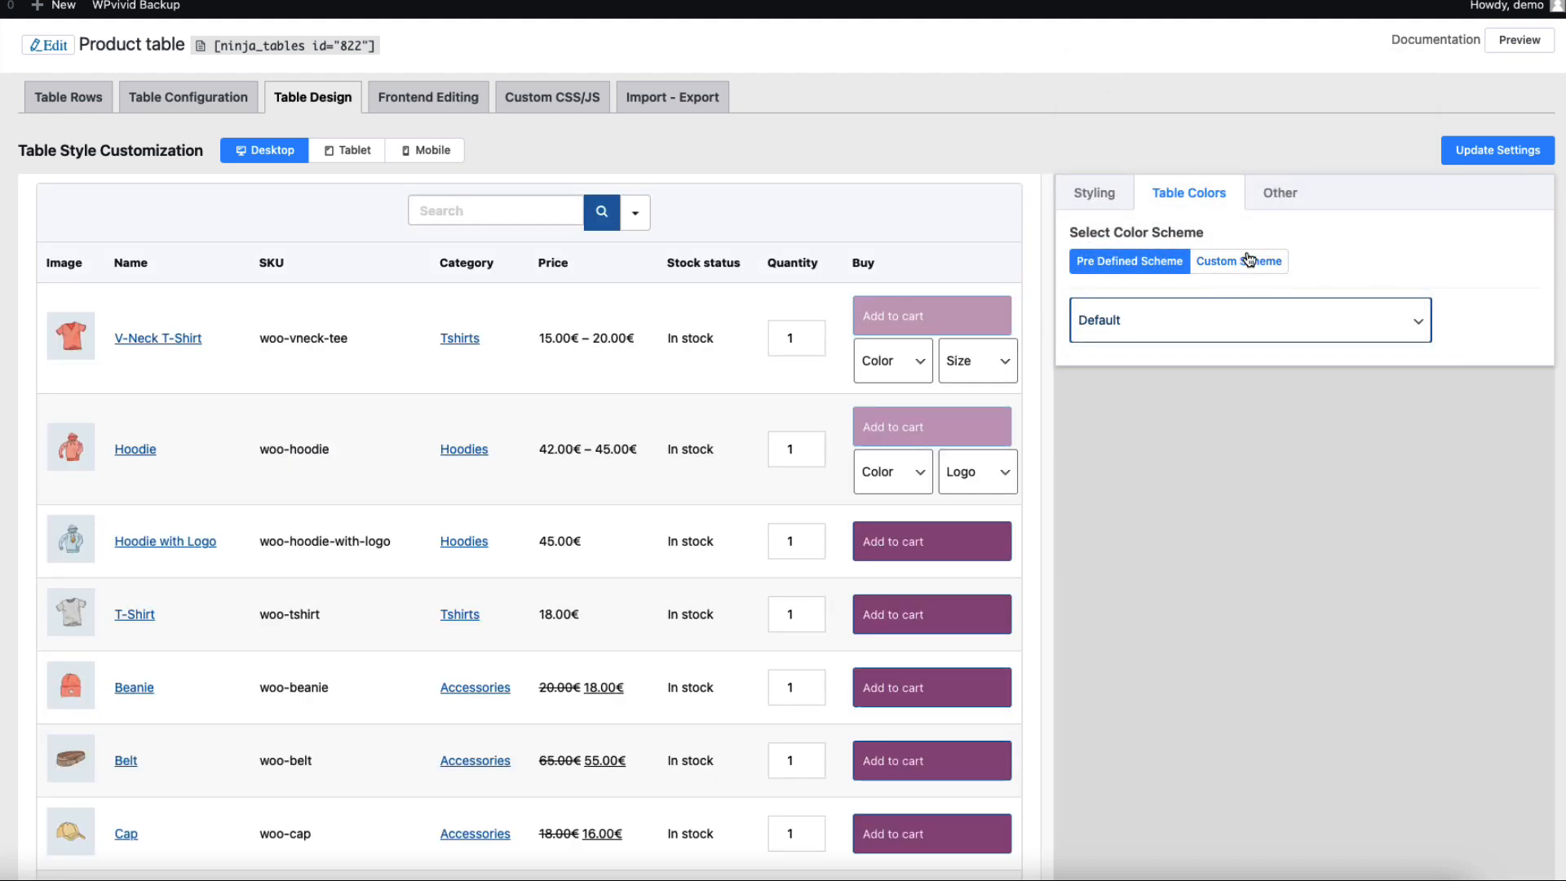
Examine the custom color scheme options for the search bar, header, body and footer, and return to the styling options.
click(1251, 261)
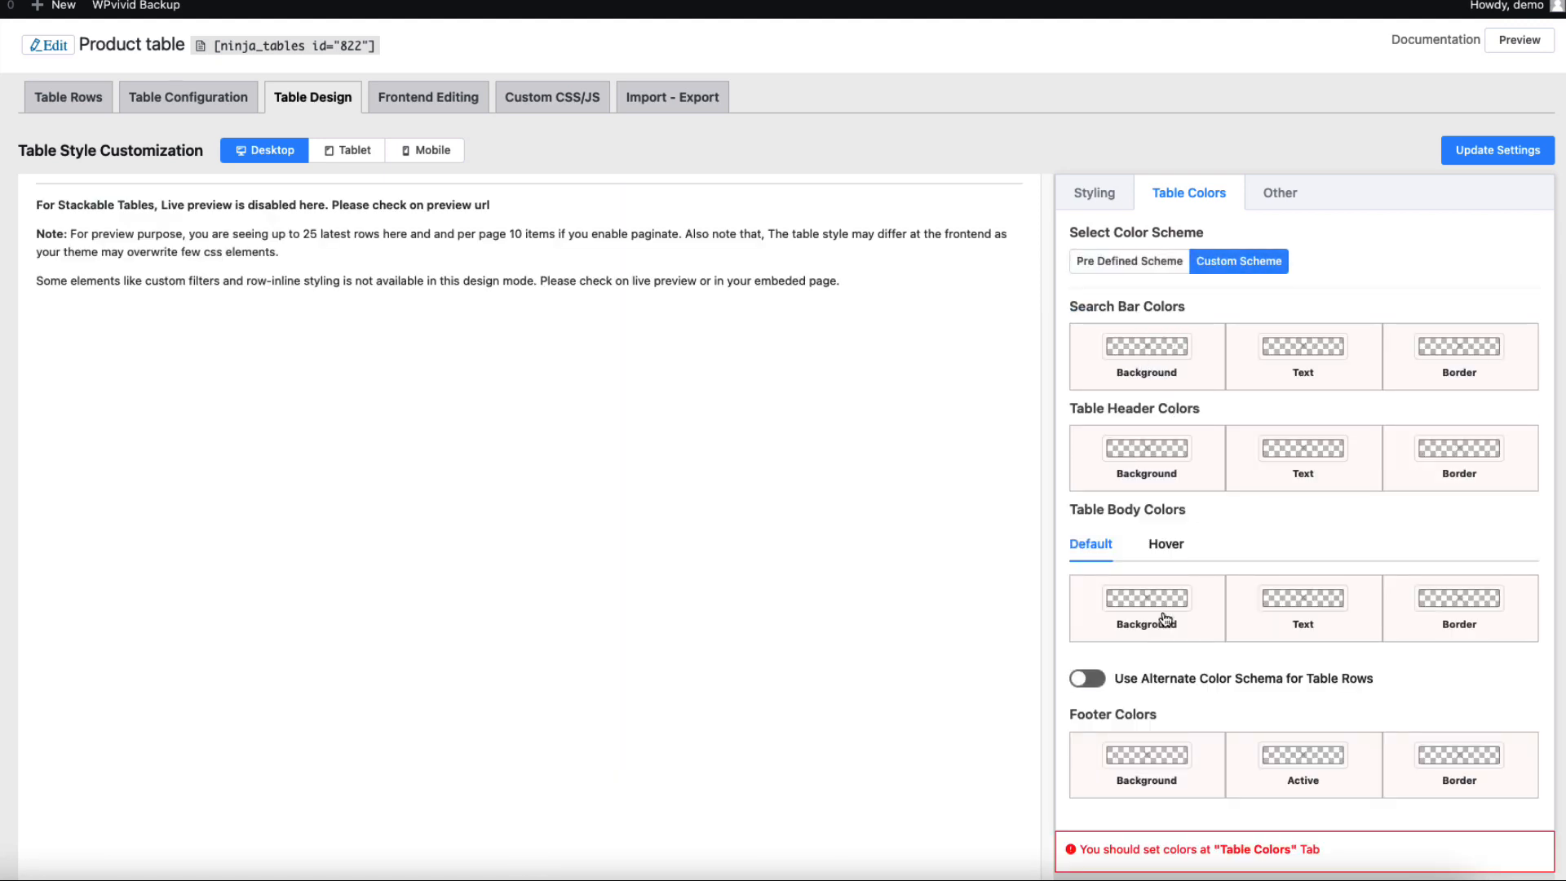
scroll(1165, 620, down, 2)
scroll(1119, 622, up, 2)
click(1095, 196)
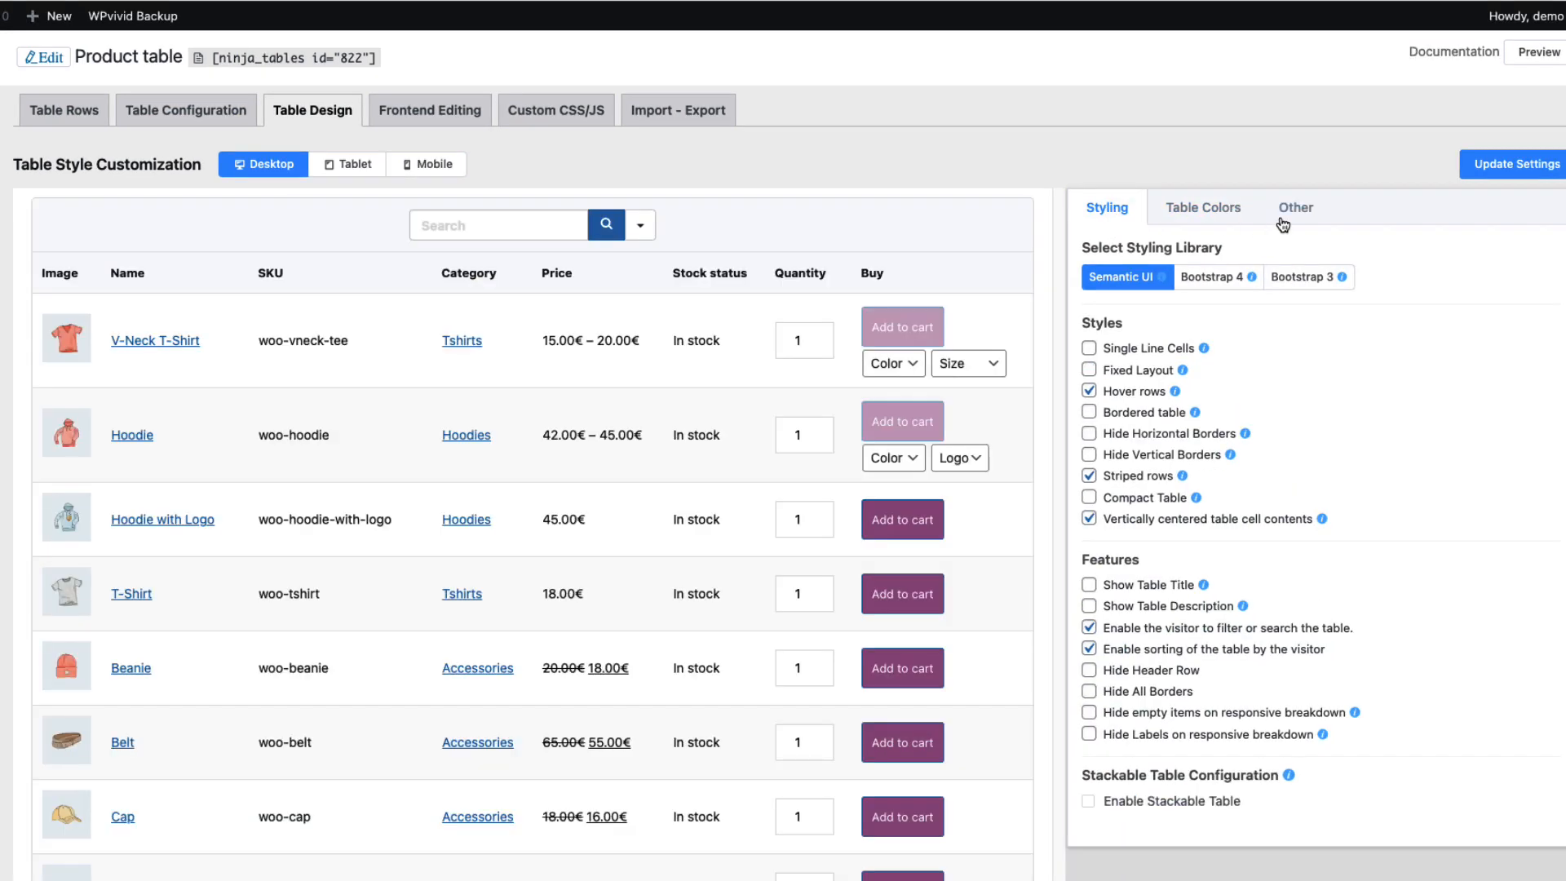
Set the pagination to 10 items per page at center position, save it, and enable scrolling to the table top for pagination changes.
click(1296, 210)
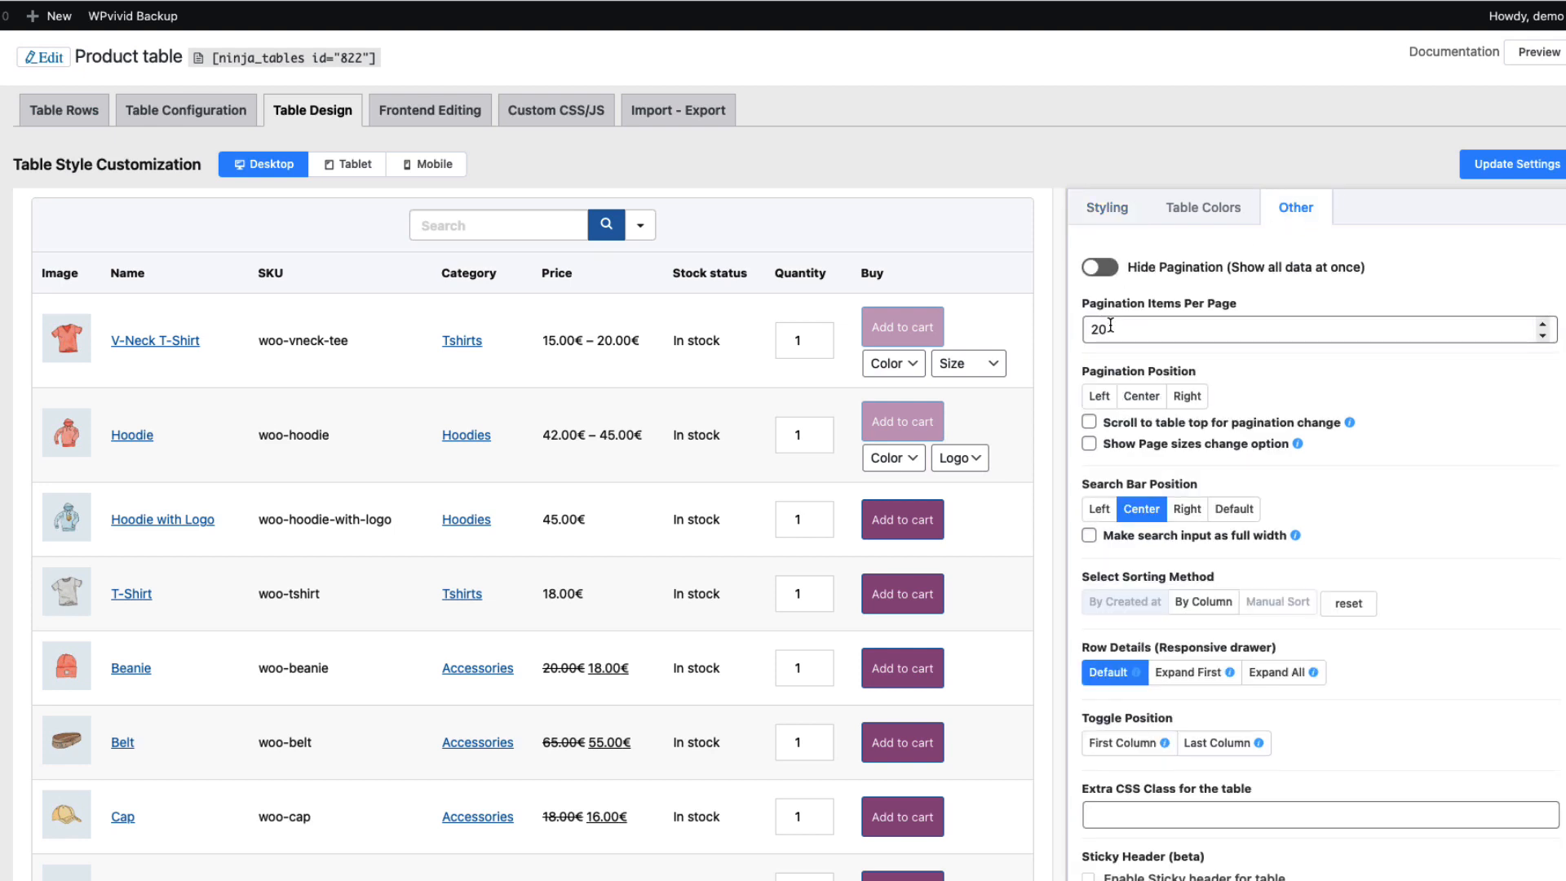
click(1098, 329)
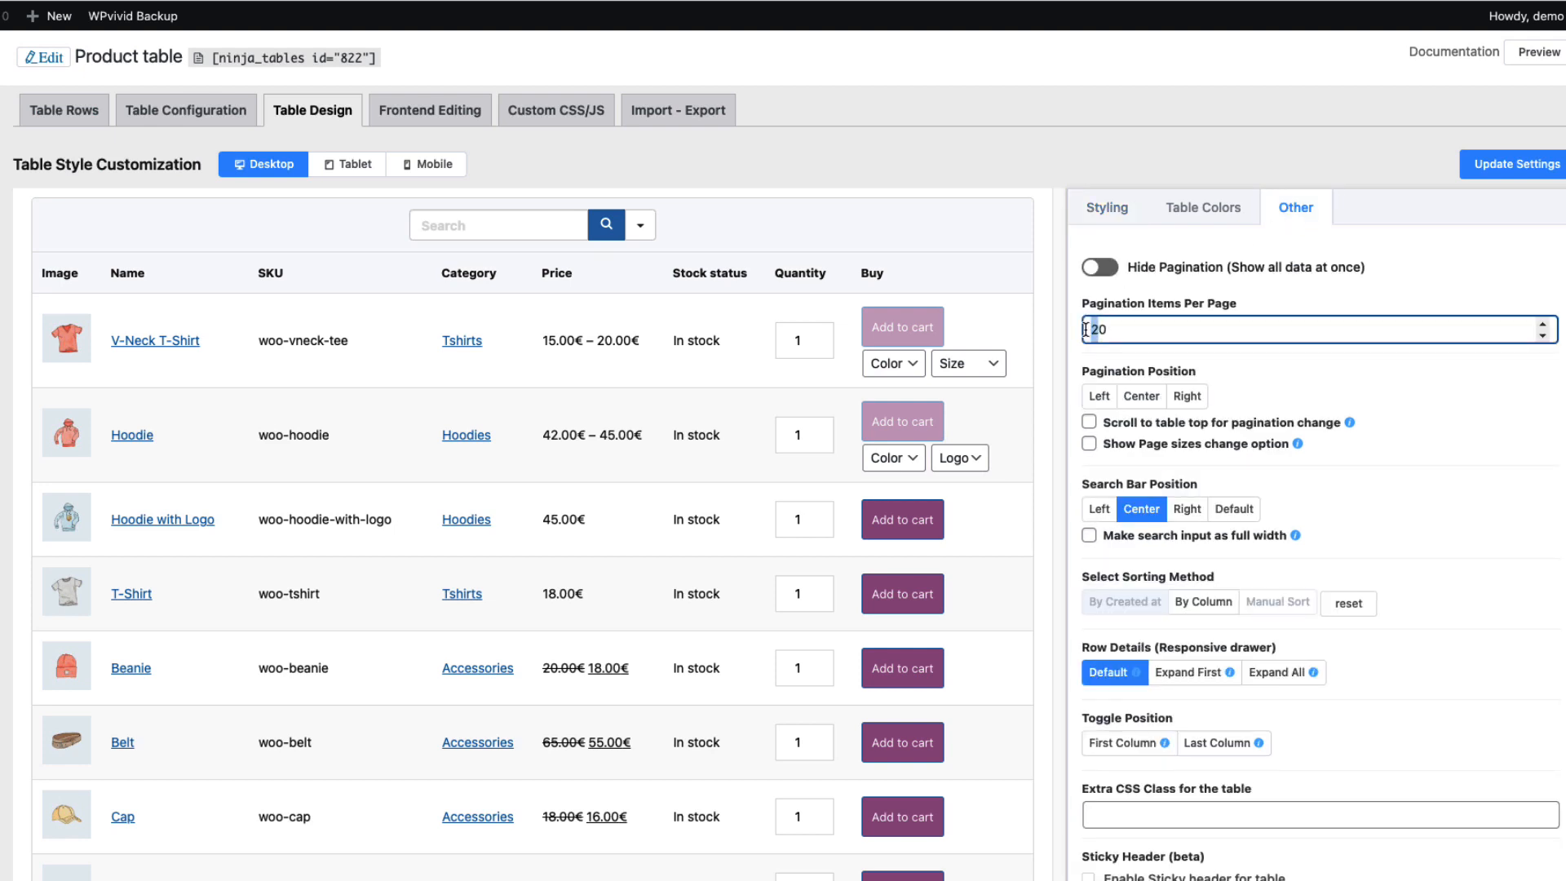
text(1)
click(1134, 397)
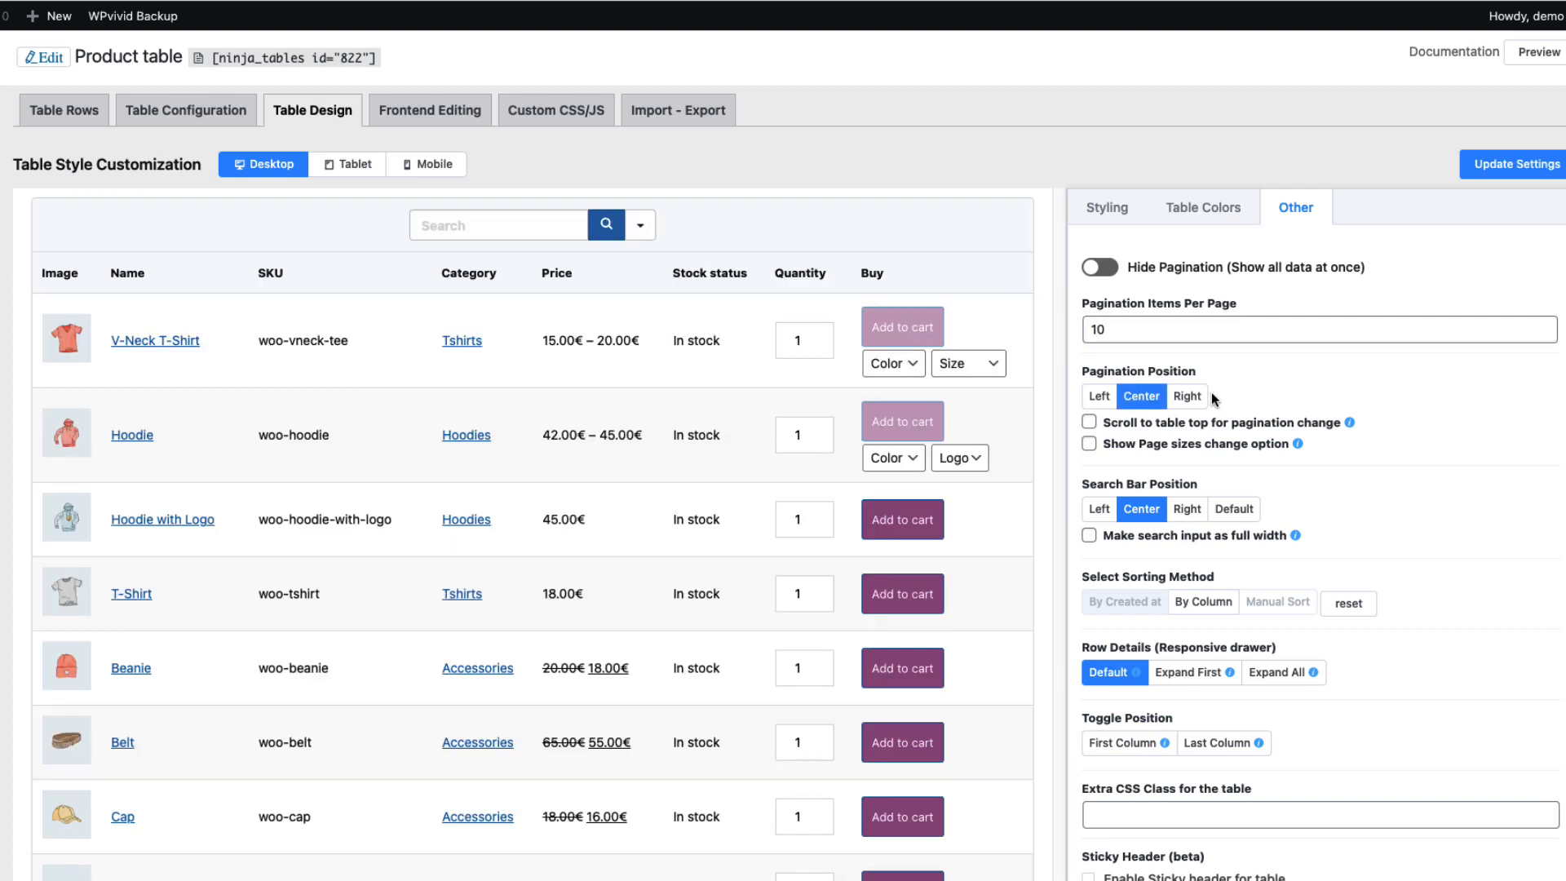
click(1510, 165)
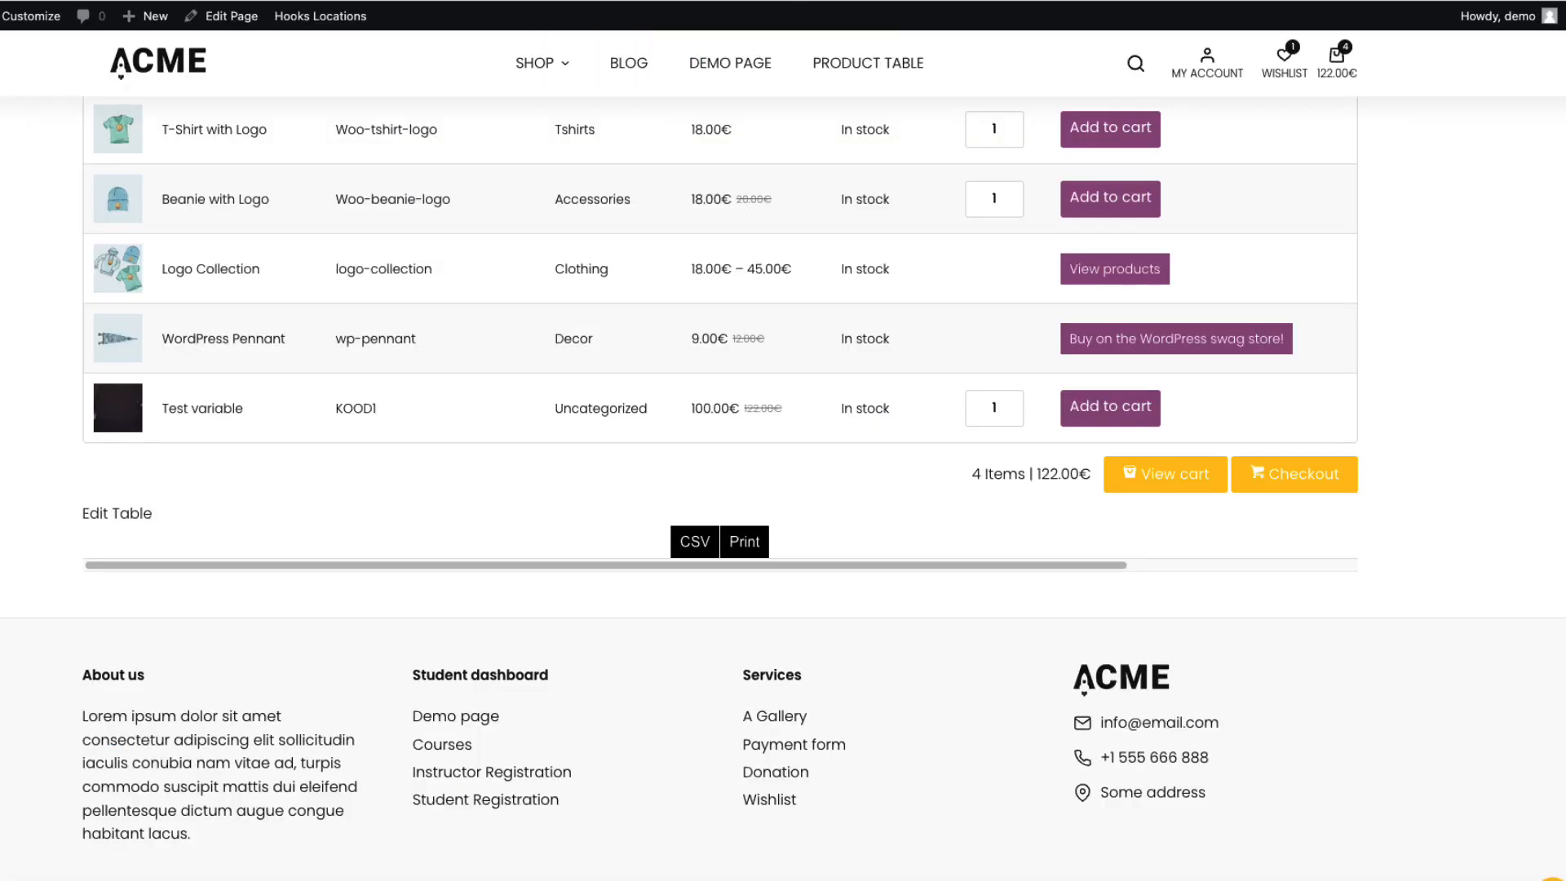
scroll(547, 470, down, 10)
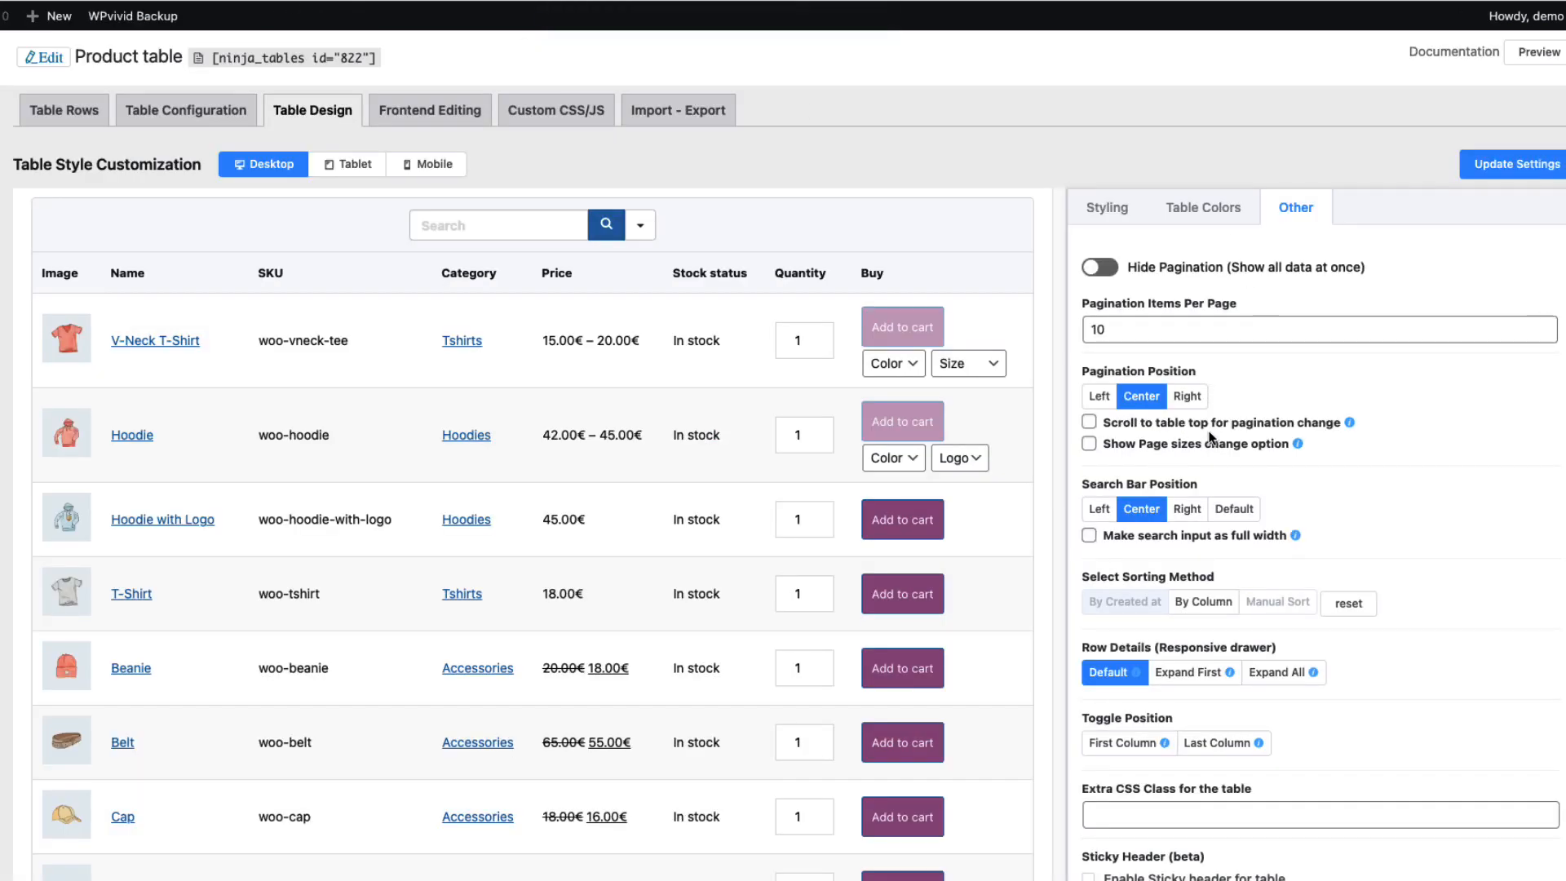
click(1090, 422)
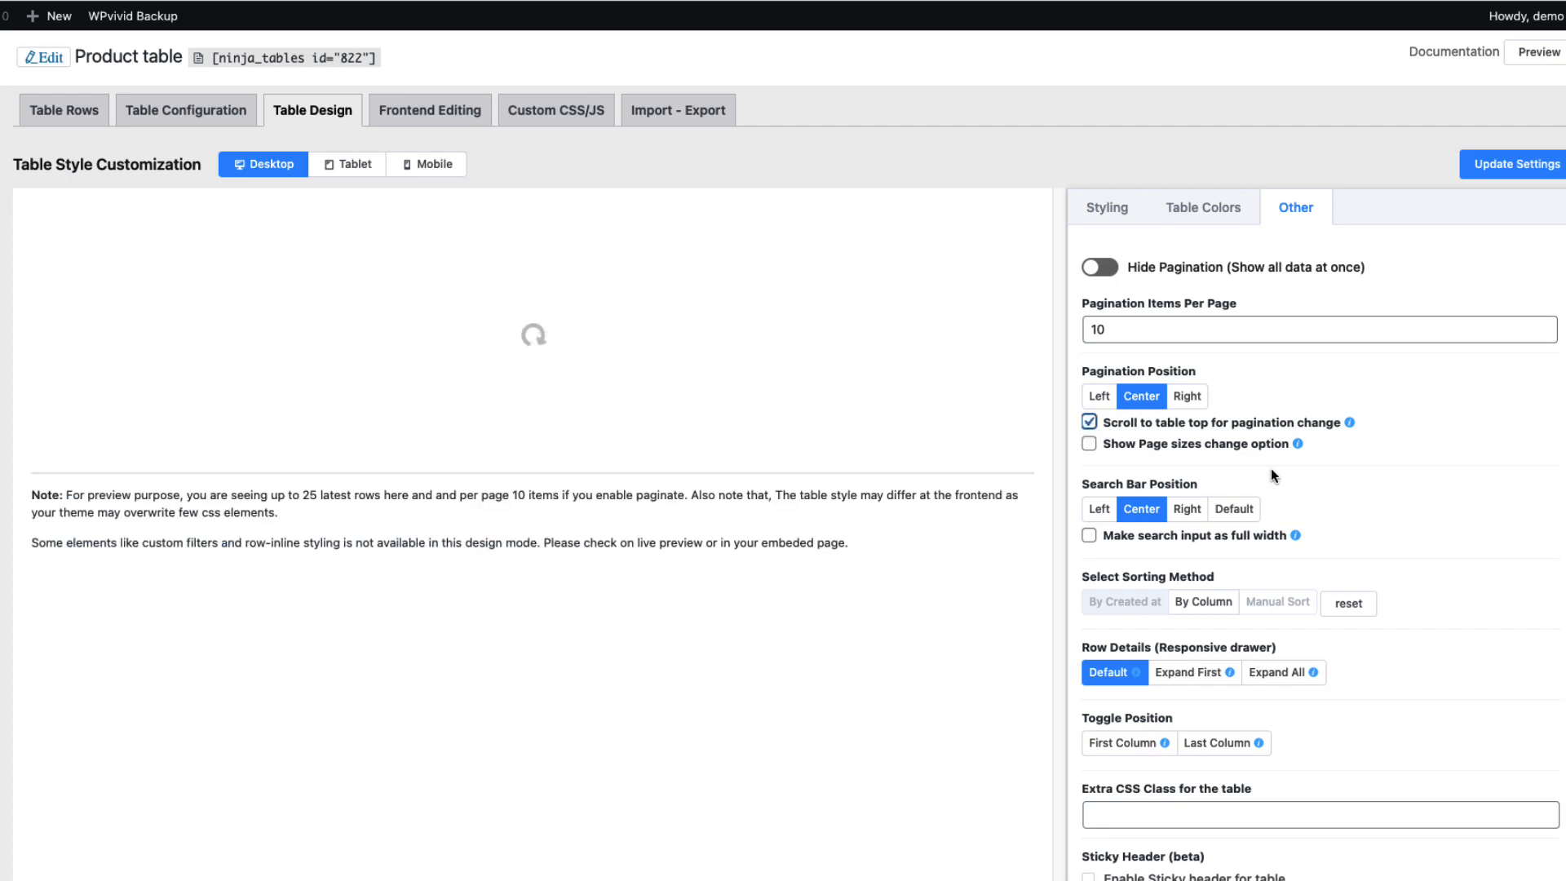
Enable the table's sticky header with a top offset of 20, disable it for mobile devices, and save the settings.
scroll(1375, 519, down, 3)
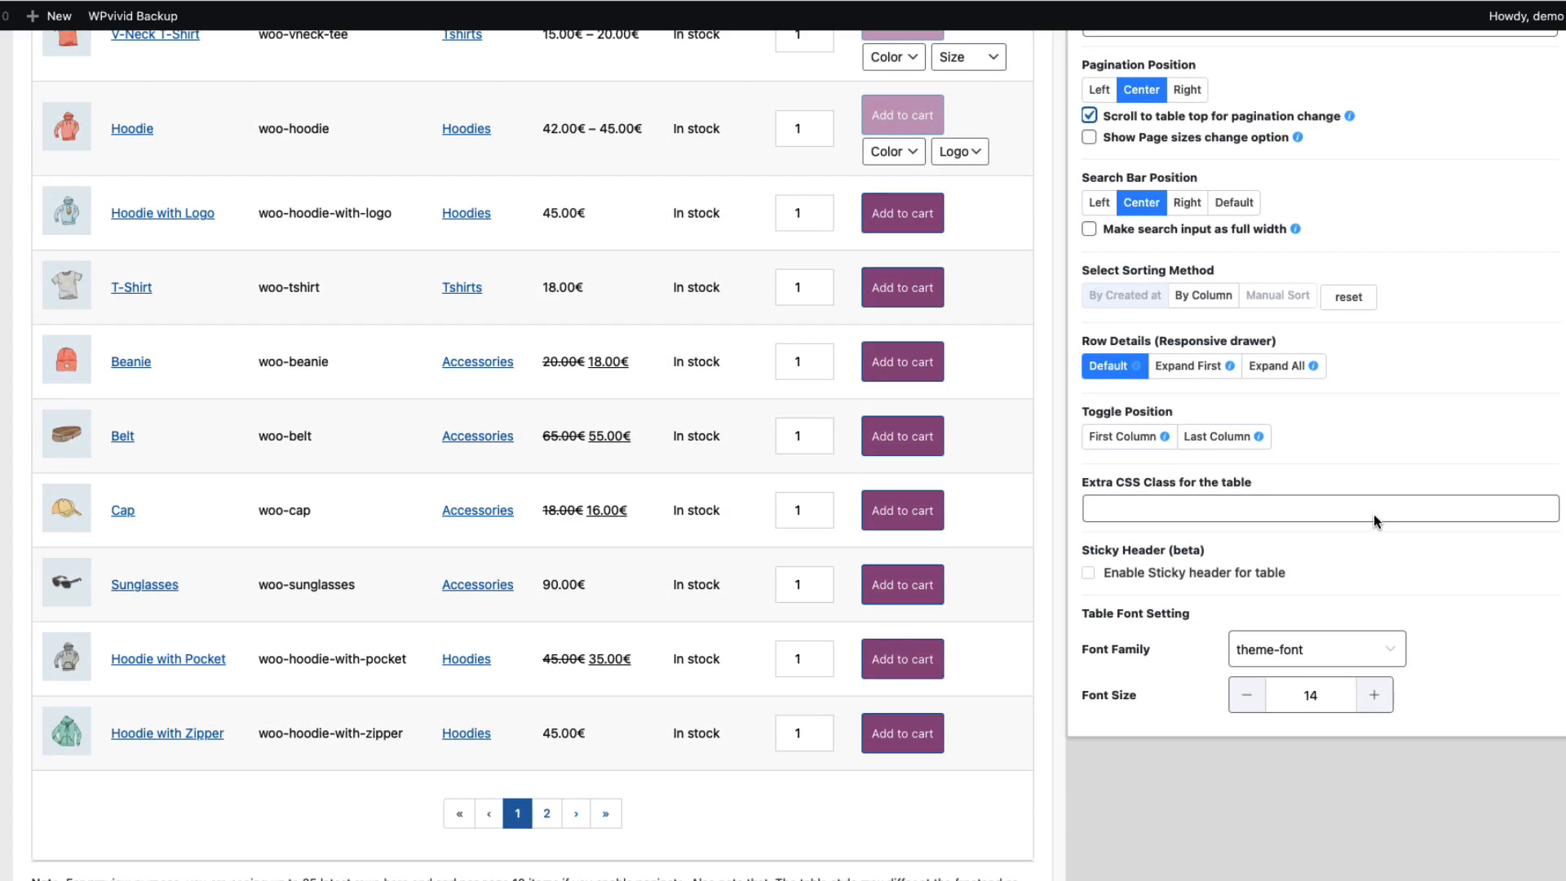
click(1089, 583)
scroll(1310, 614, down, 1)
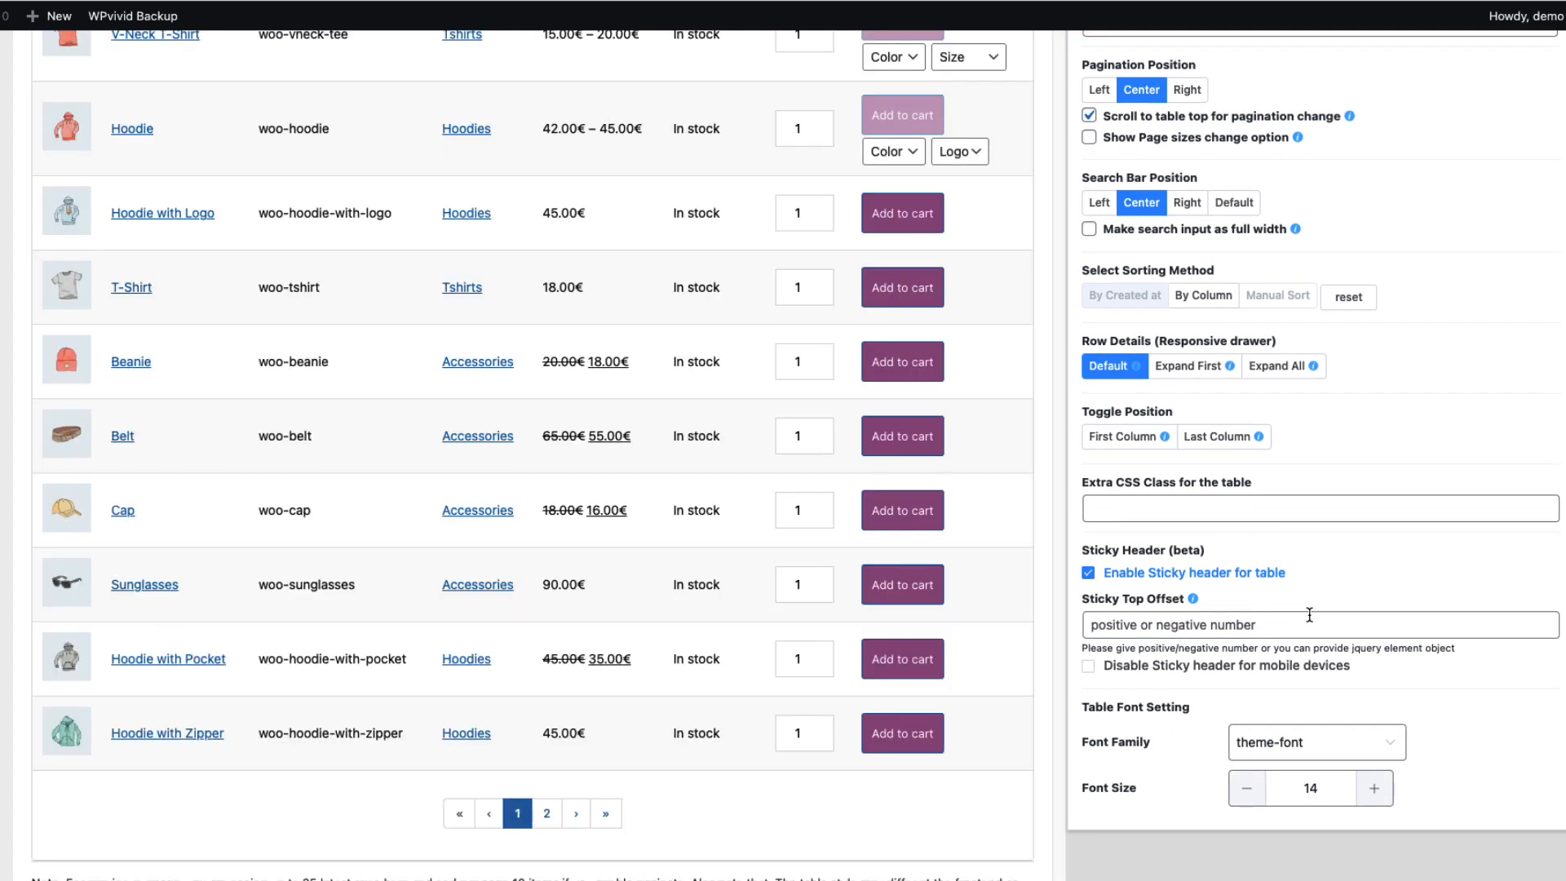
click(1134, 626)
text(20)
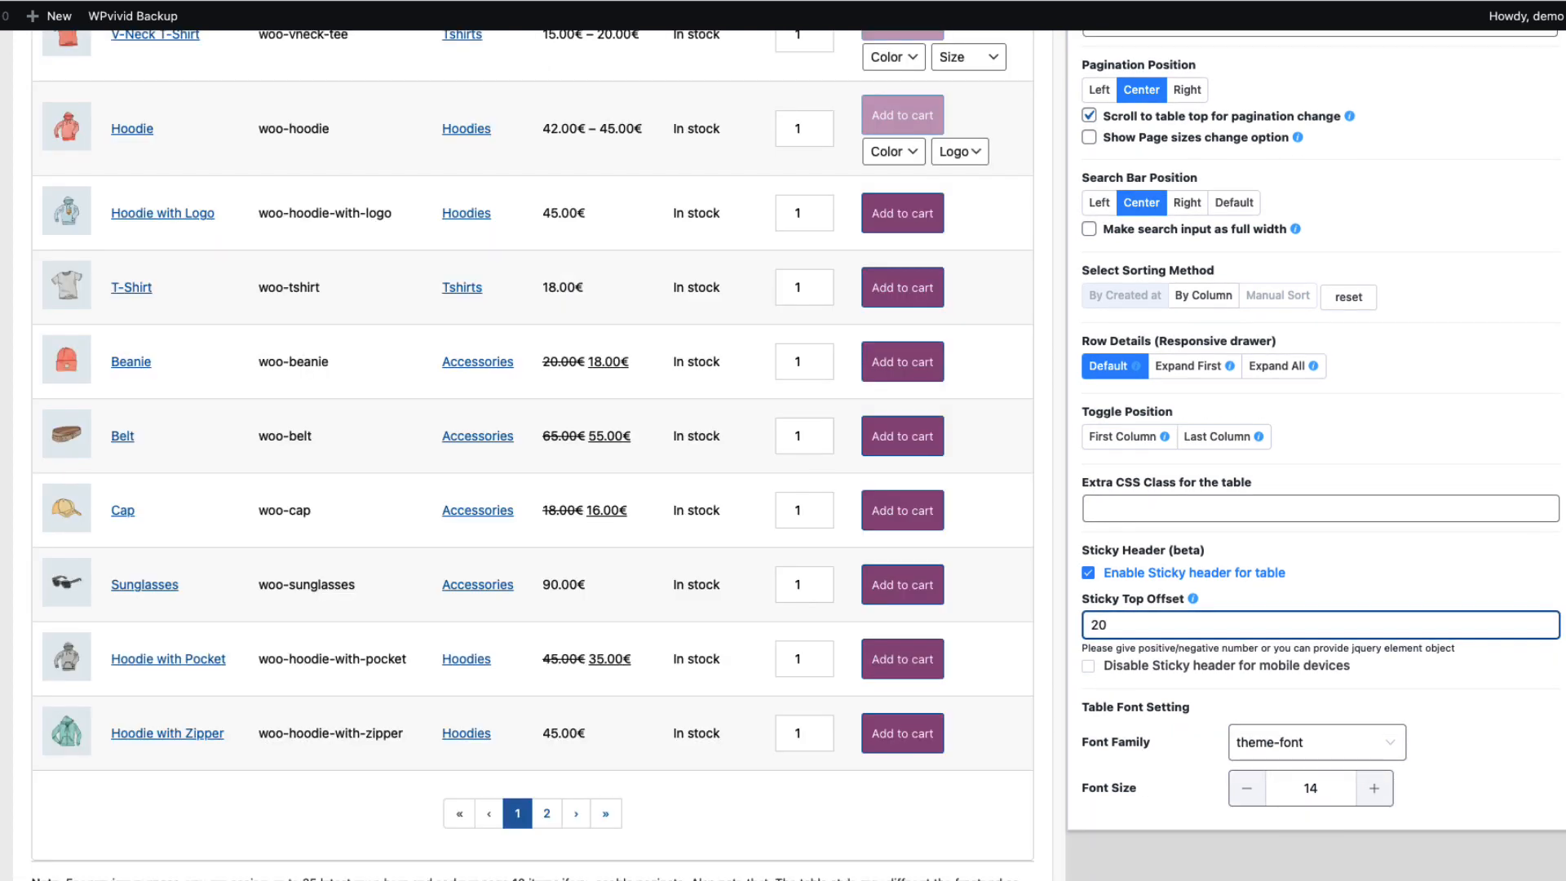
click(1088, 666)
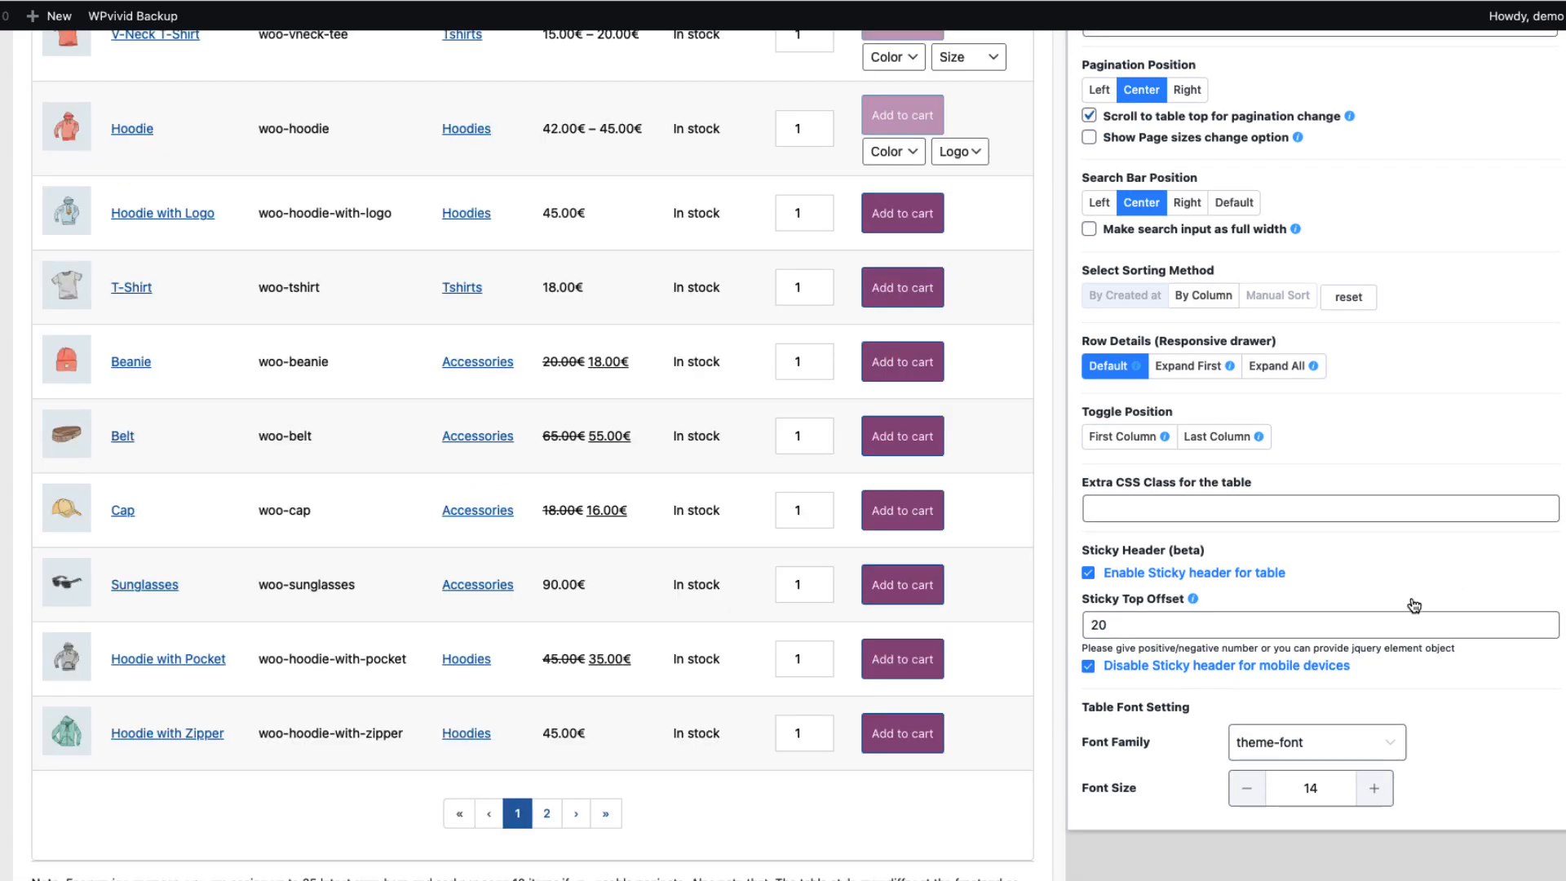
scroll(1342, 249, up, 4)
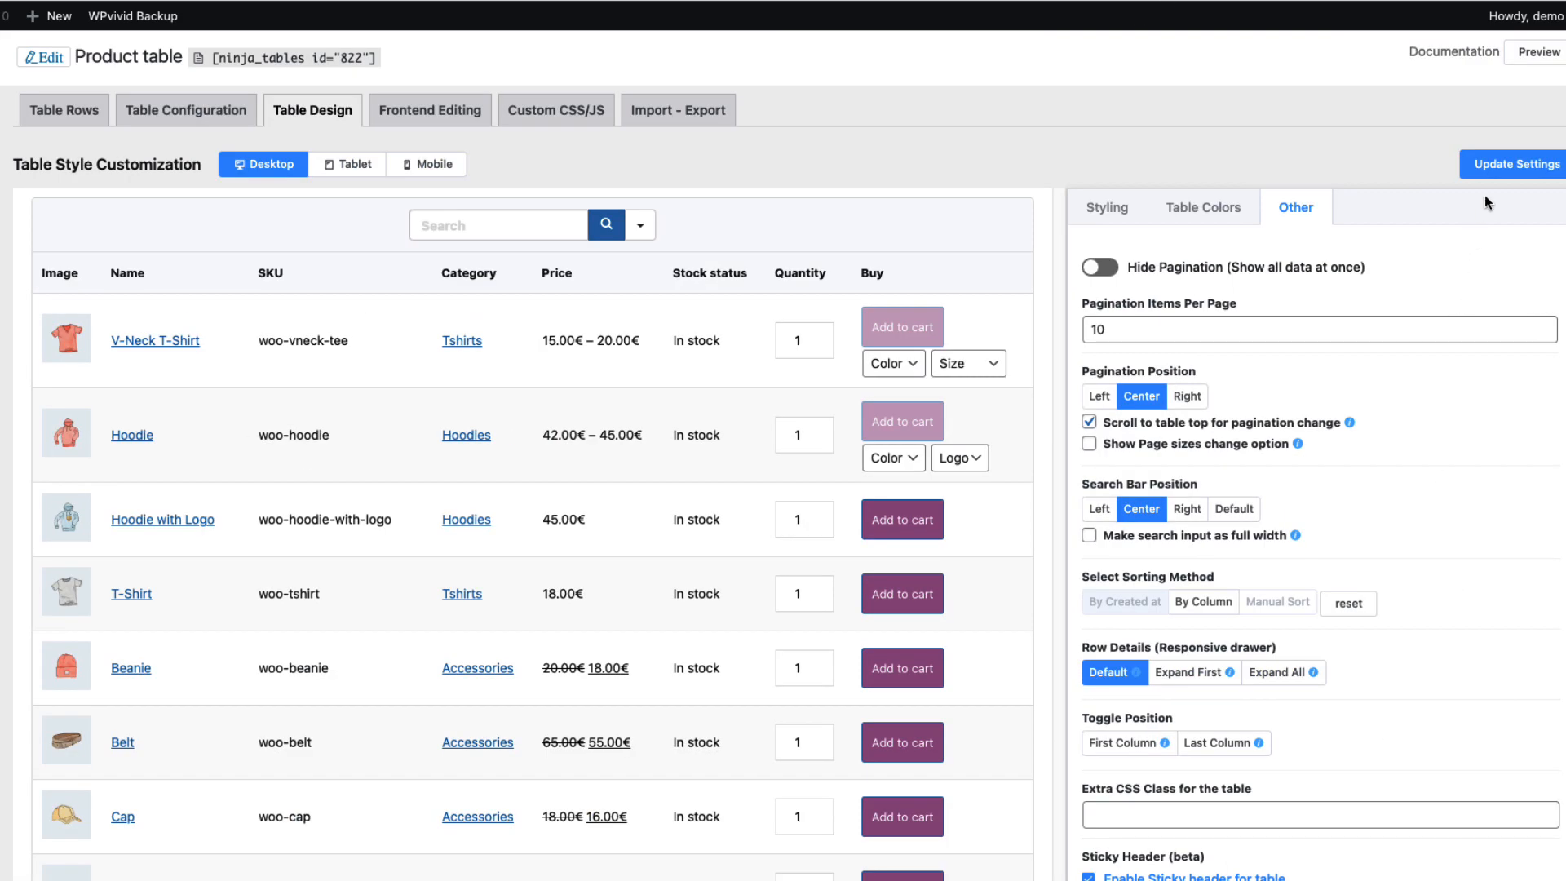
click(1505, 165)
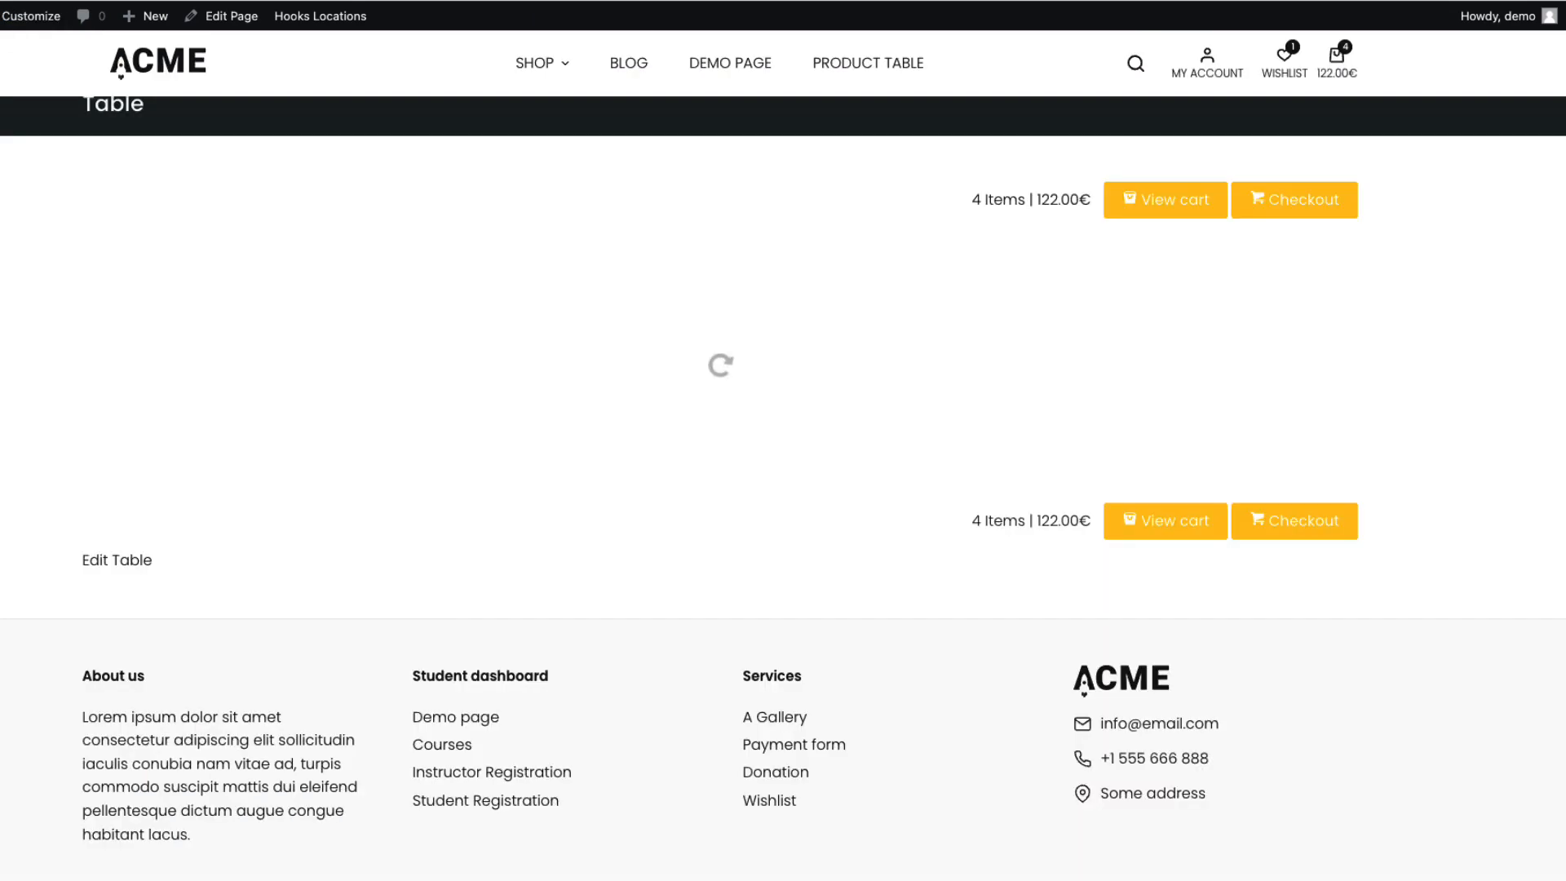
Check the sticky header on the published product table page down to the pagination and back up.
scroll(170, 394, down, 10)
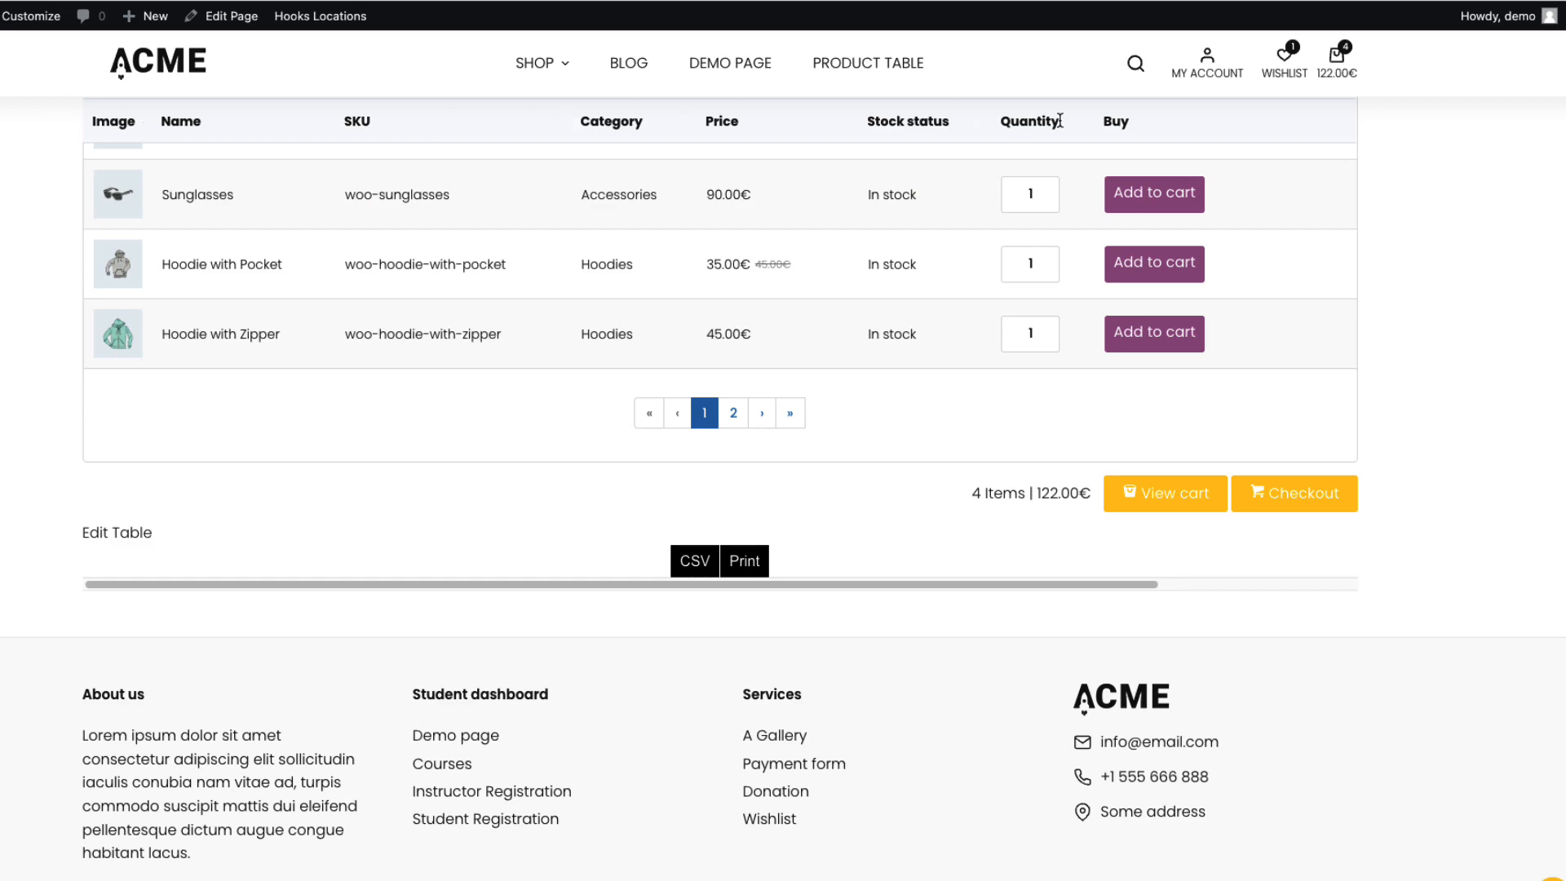
scroll(292, 165, up, 10)
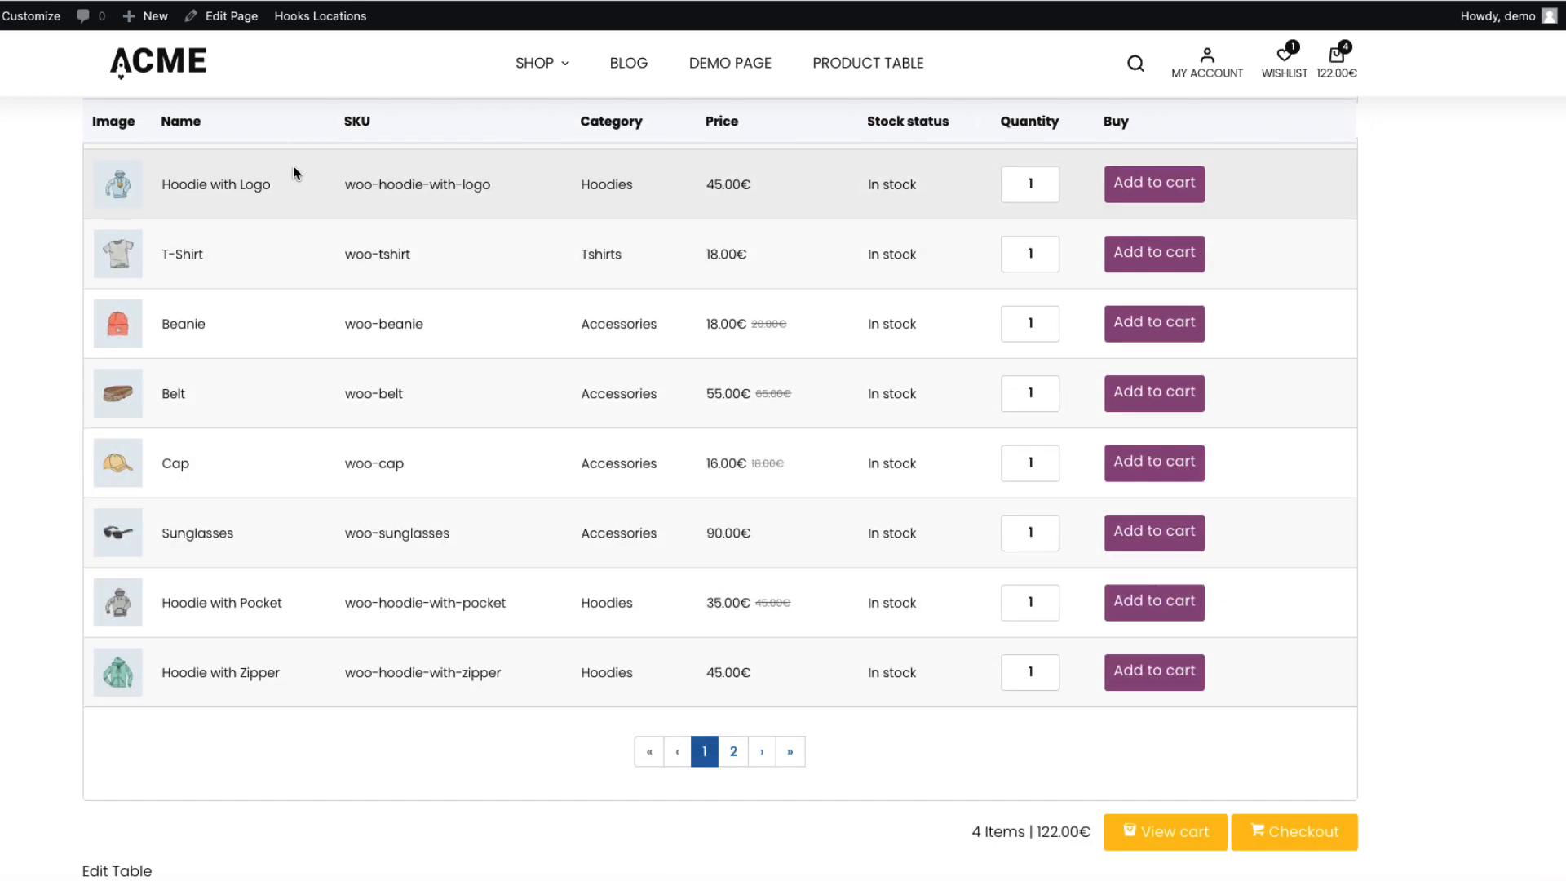
scroll(170, 166, down, 5)
scroll(170, 167, down, 5)
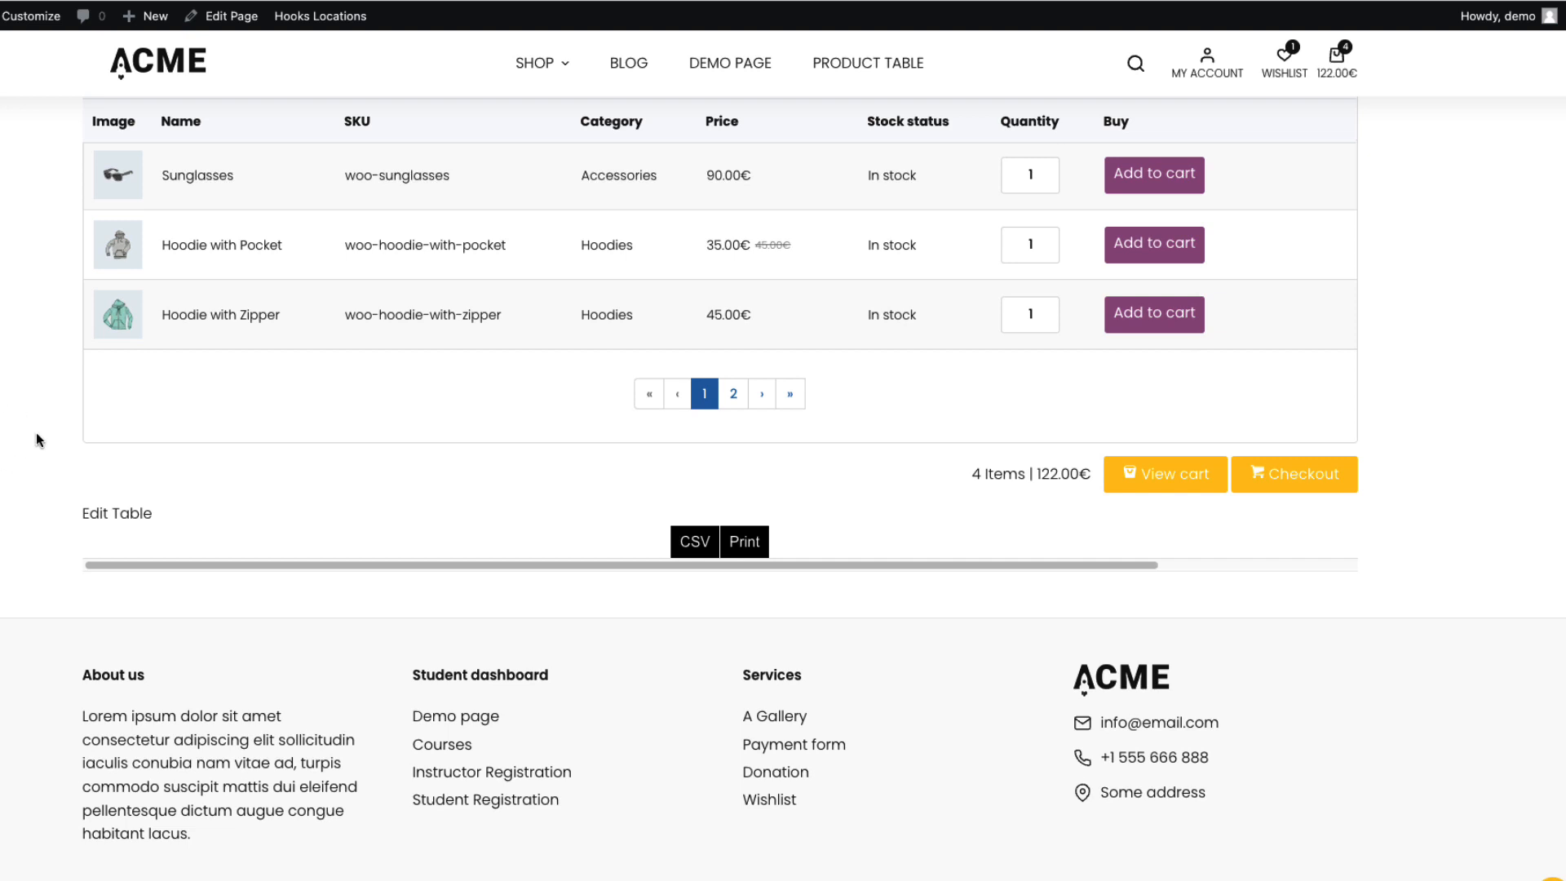
scroll(36, 433, up, 10)
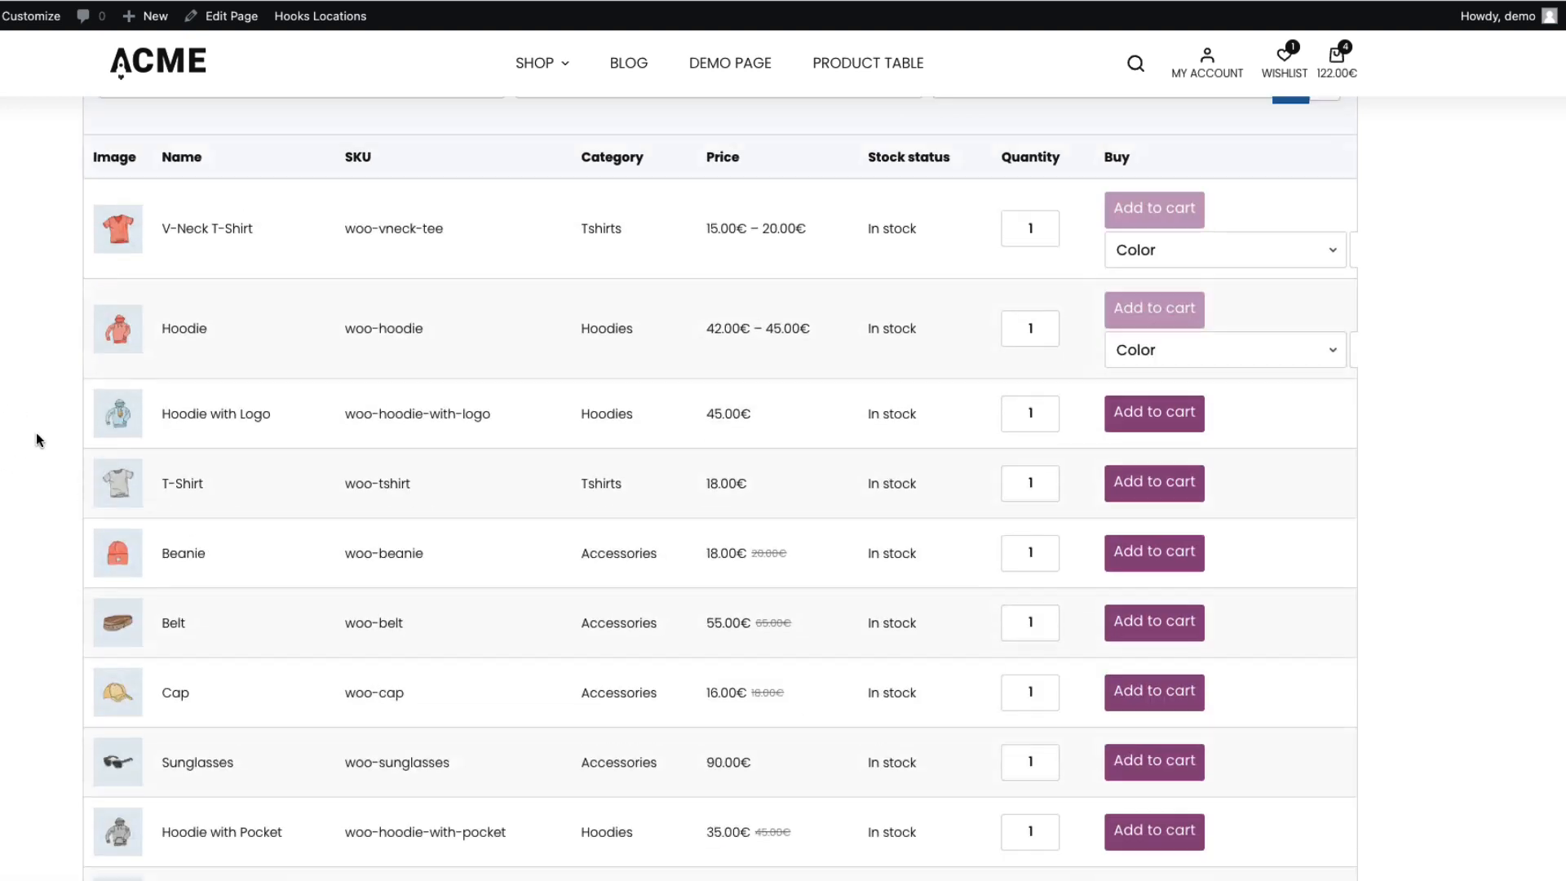
scroll(36, 432, down, 3)
scroll(57, 332, up, 3)
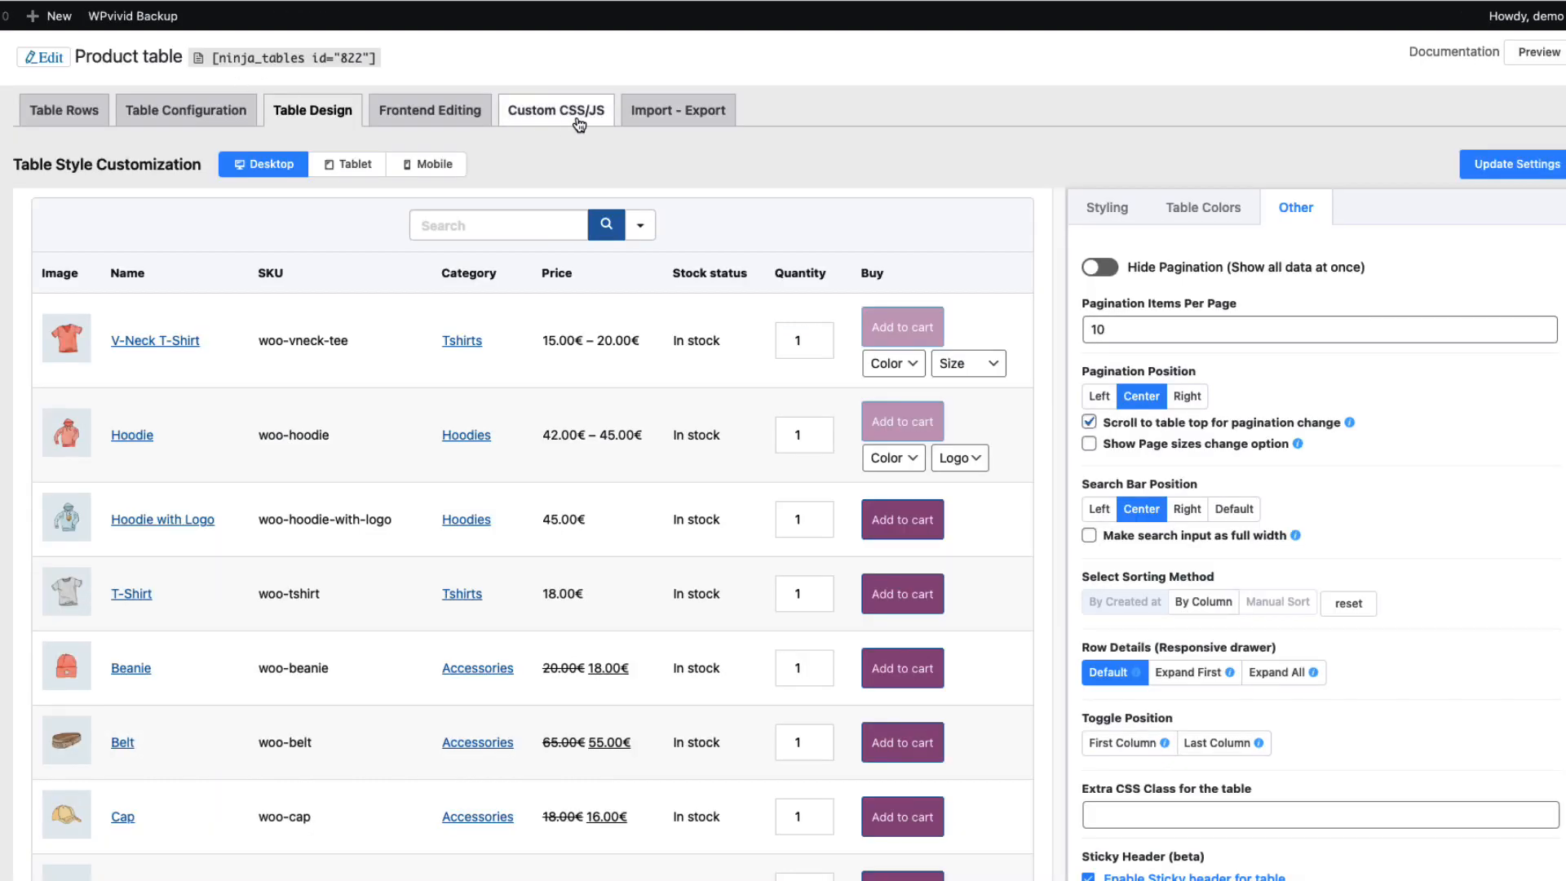
Add custom CSS setting ".foo-table .nt_button_woo" to width 100%, save it, and reload the published page.
click(551, 111)
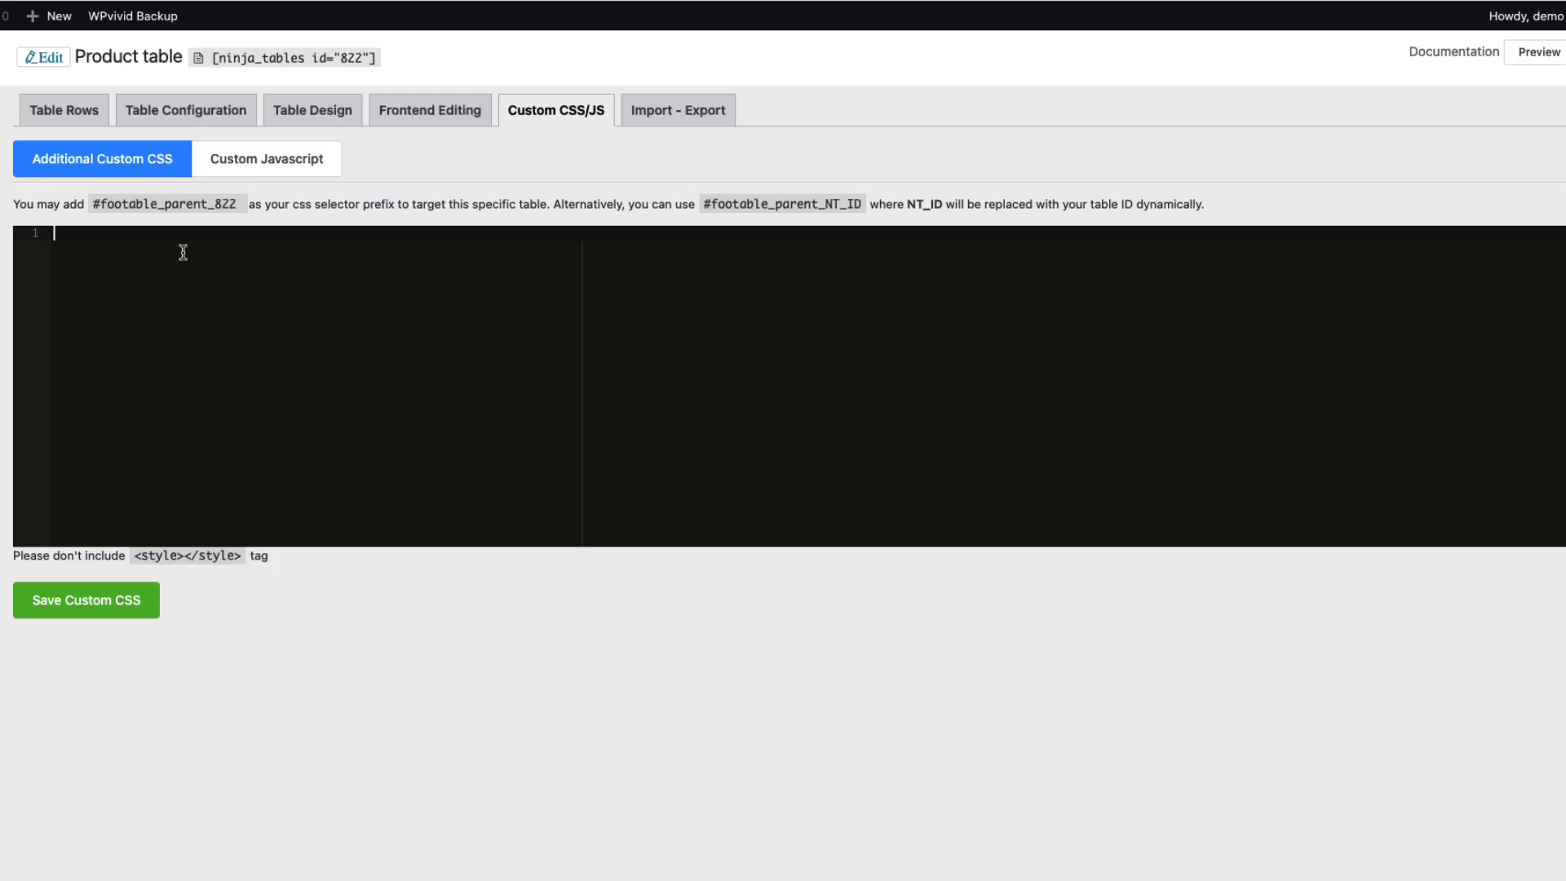
text(.foo-table .nt_button_woo {     width: 100%; })
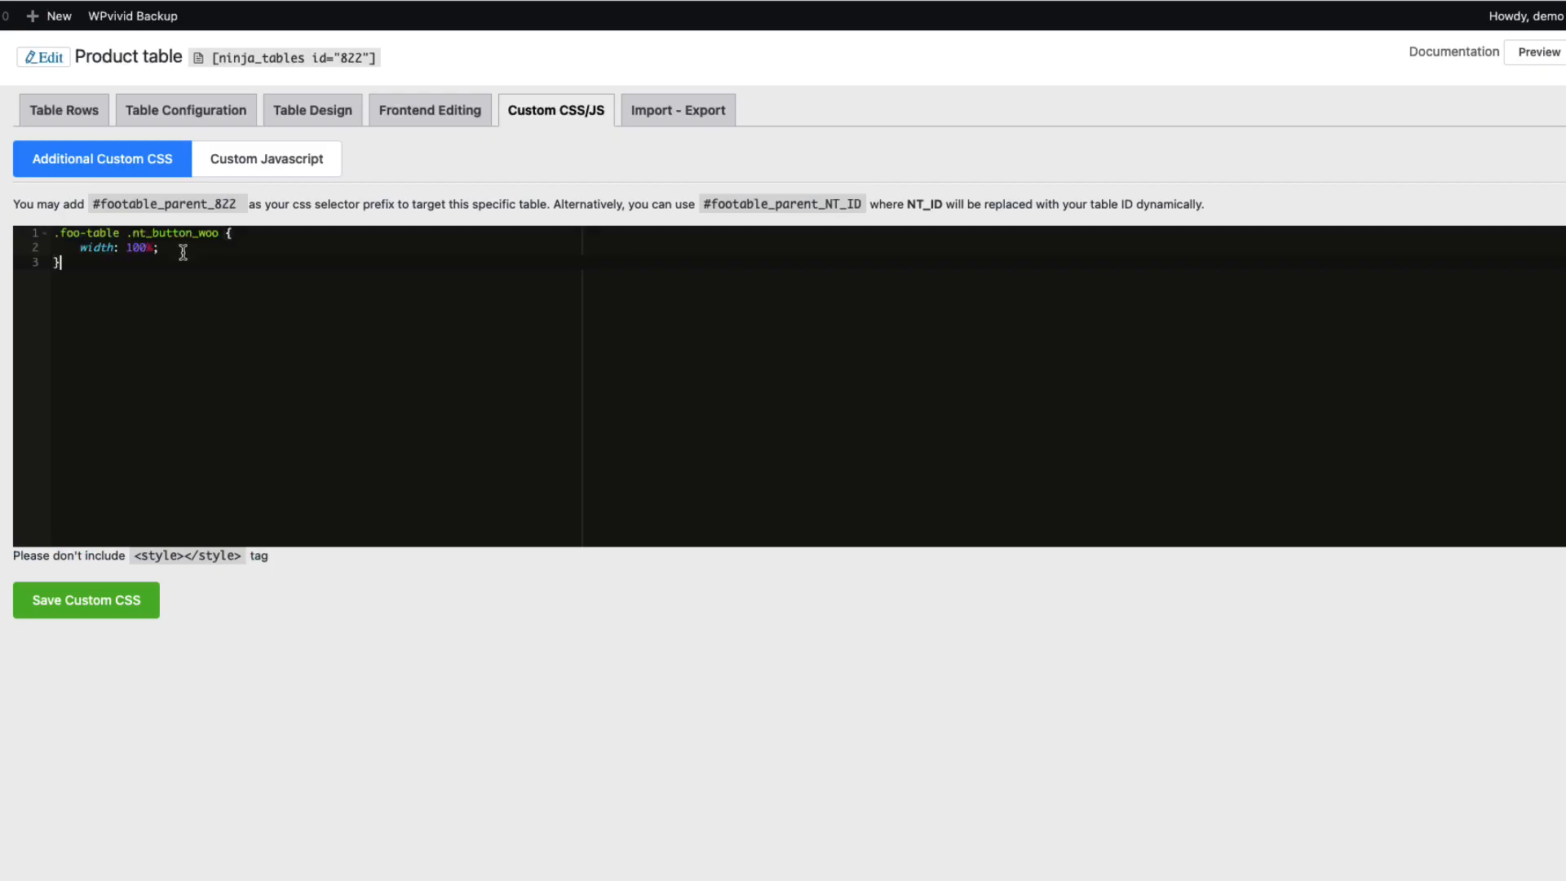
click(86, 600)
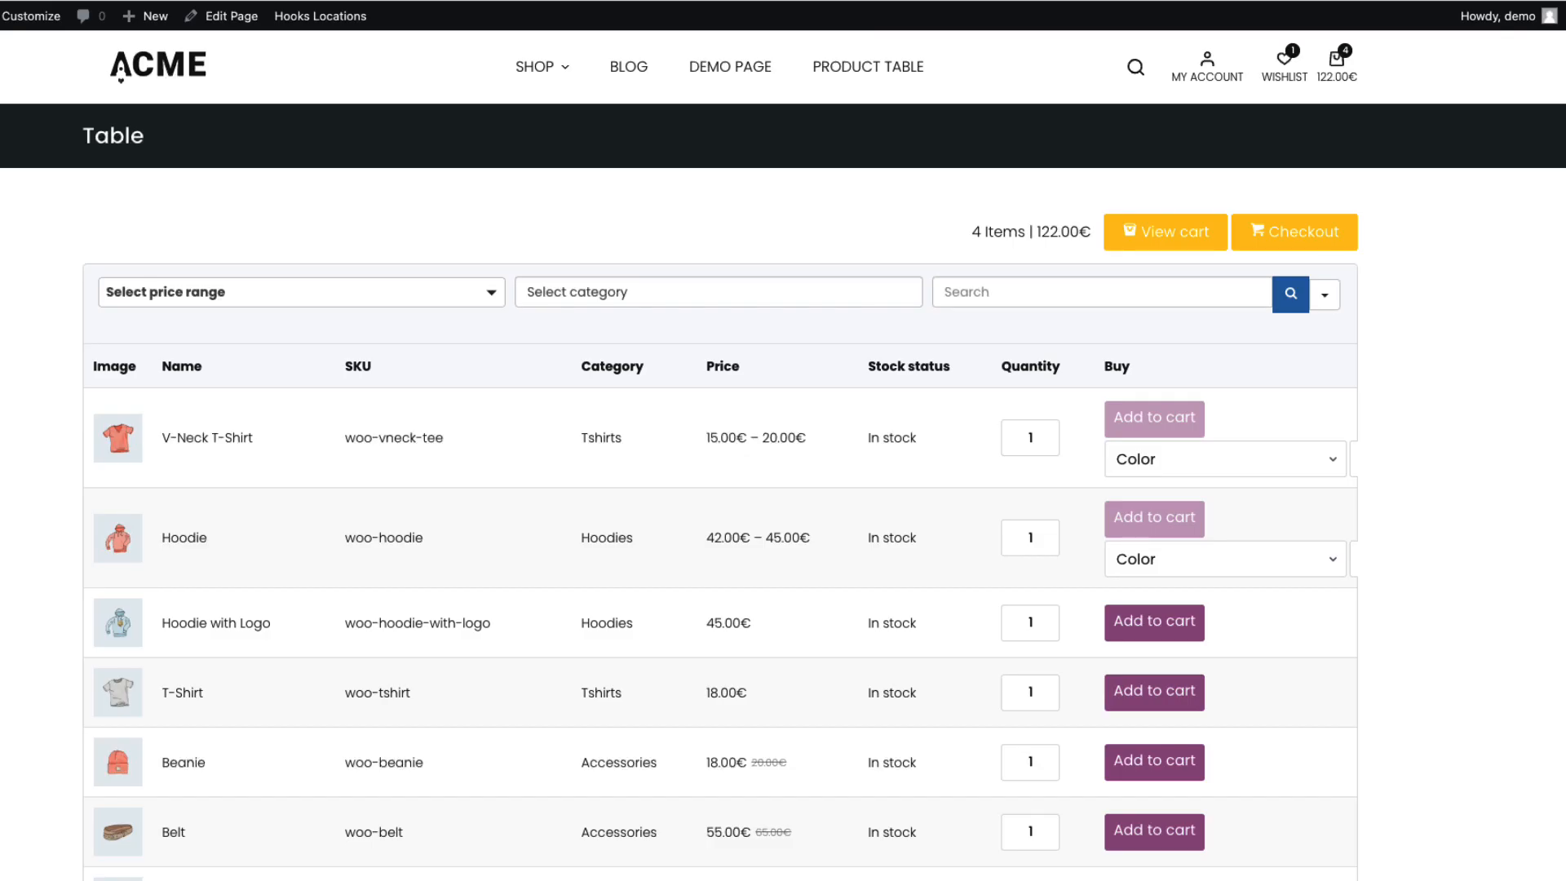
key(super+r)
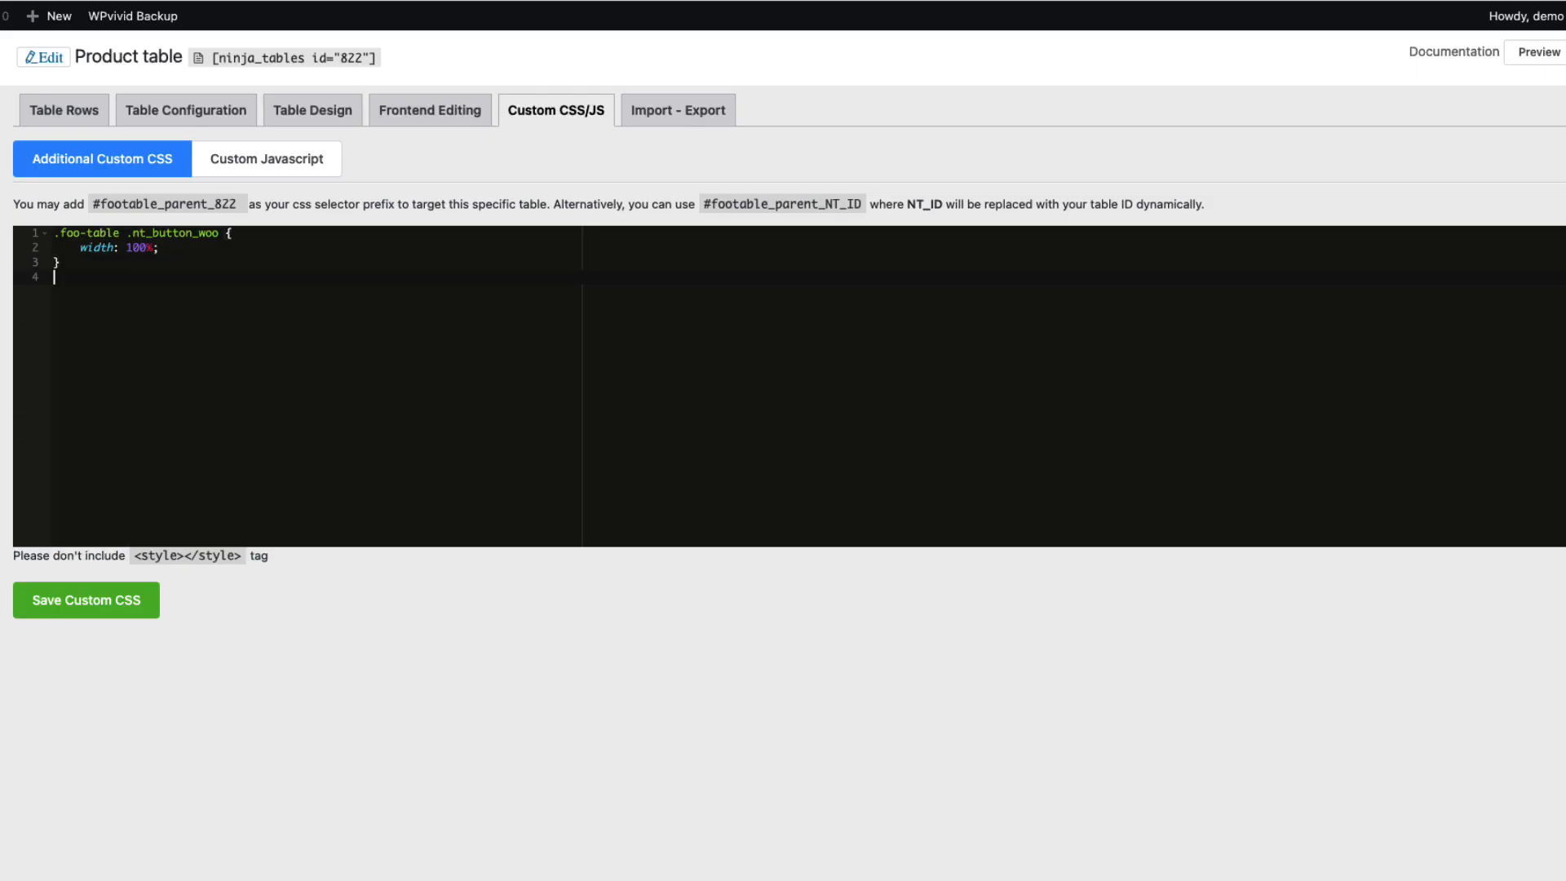
Add and save CSS for 50% by 50px selects, left-floated prices, 40px-high filter controls, and filter placeholders with font weight 400 and line height 29px.
text(select {     width: 50%;     height: 50px; } span.price {     float: left; } .ninja_table_wrapper .ninja_table_afd_columns thead .footable-filtering th .form-inline>.form-group .form-control, .footable-filtering .SumoSelect>.CaptionCont, .foo-table .form-group.footable-filtering-search .input-group-btn>button  {     height: 40px !important; } .footable-filtering .SumoSelect>.CaptionCont>span.placeholder {     font-weight: 400 !important;     line-height: 29px !important; })
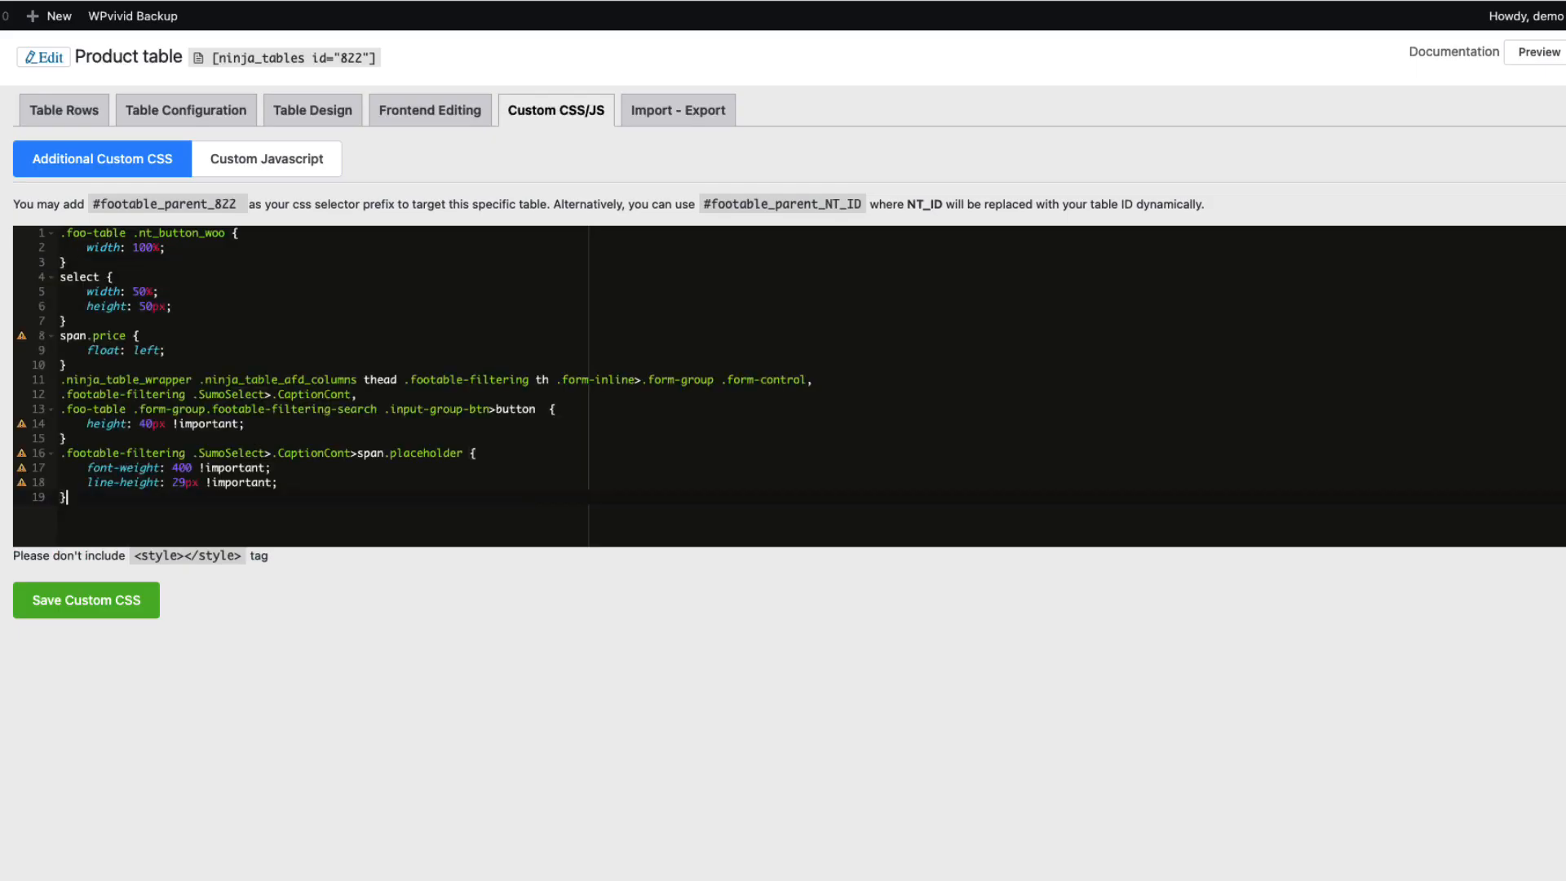
click(95, 605)
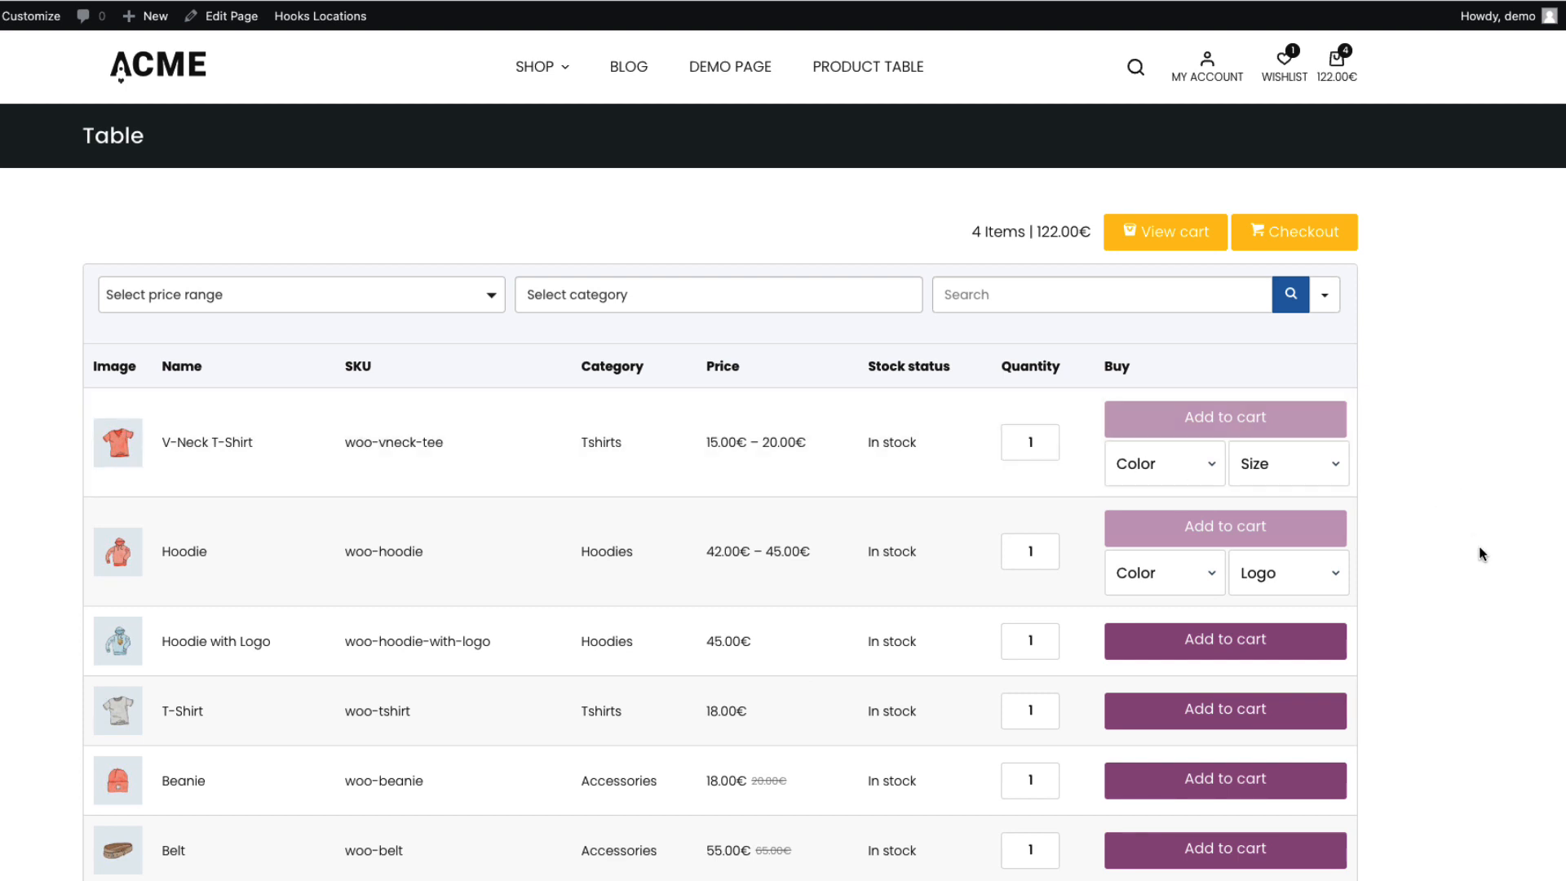
scroll(1478, 541, down, 9)
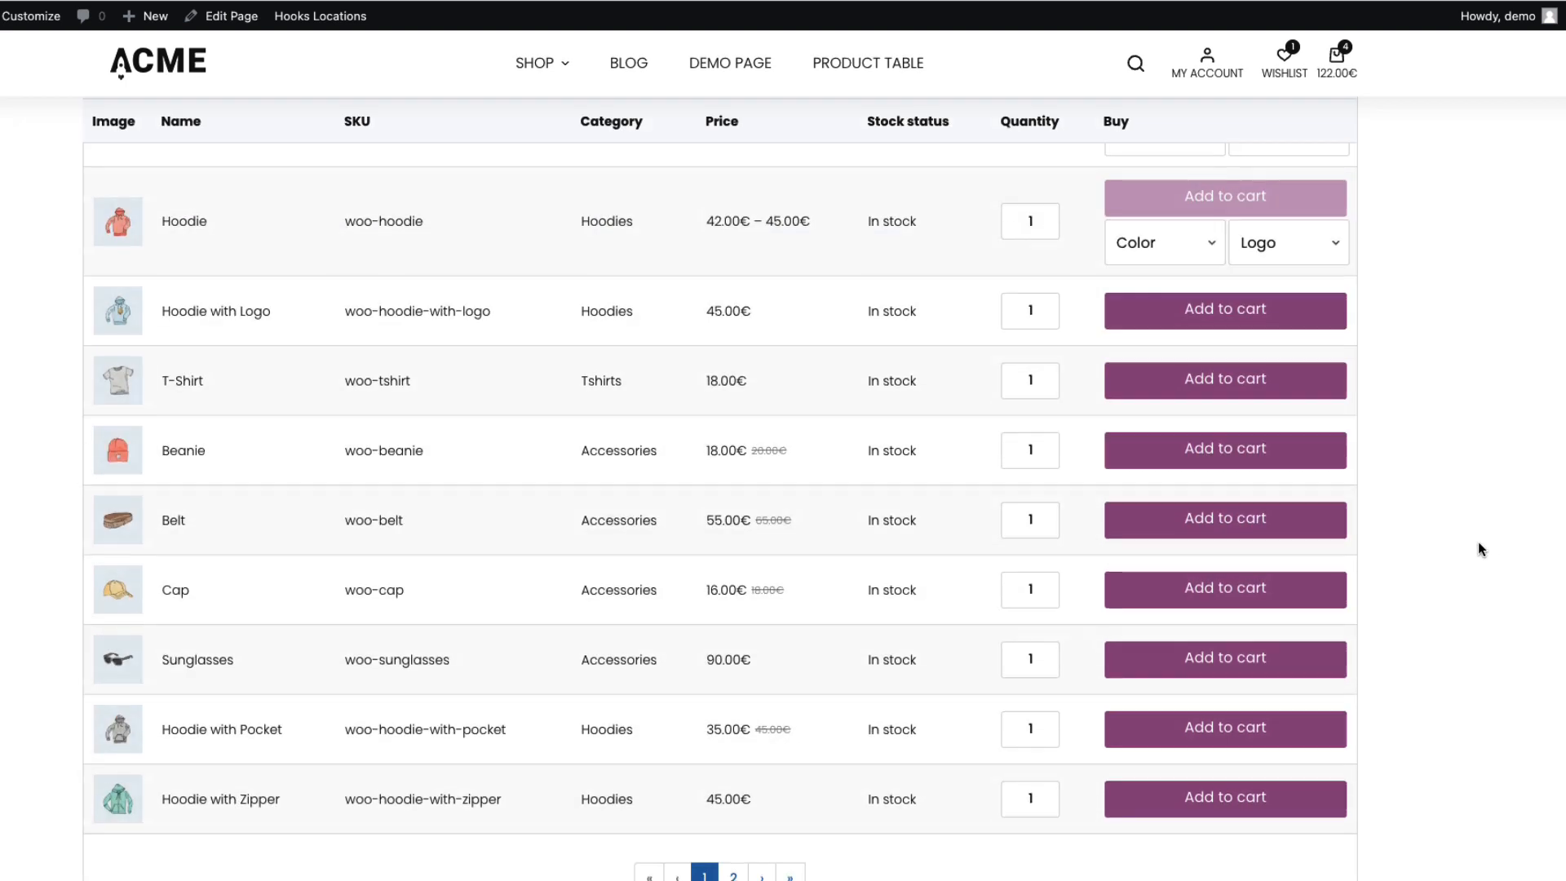
scroll(1481, 542, up, 9)
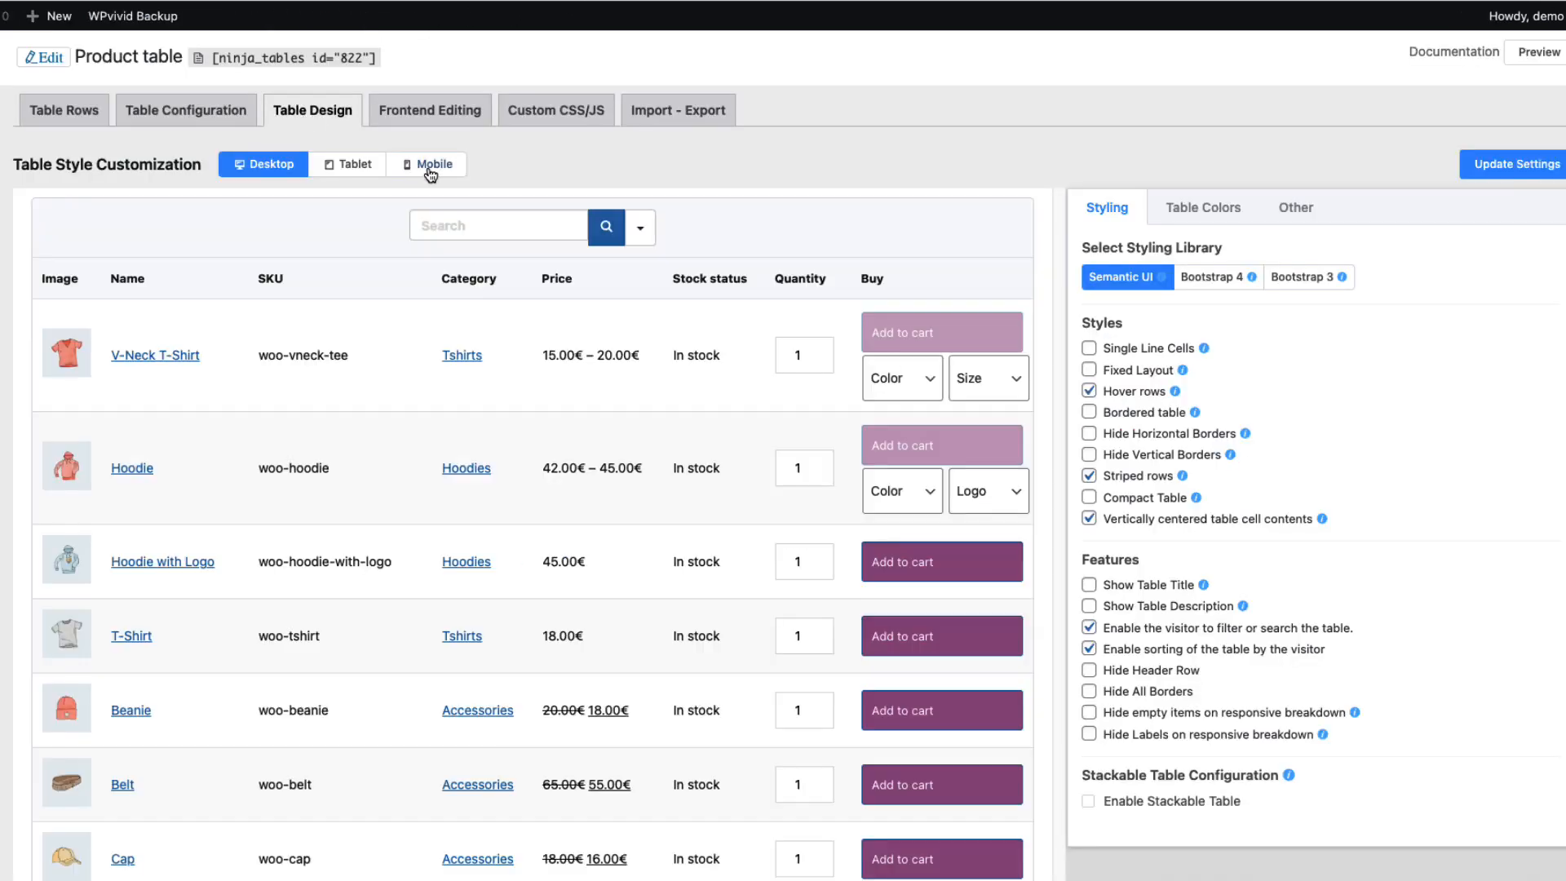
Check the product table's tablet and mobile appearance, including the page in the phone simulator, and return to the desktop preview.
click(344, 165)
click(453, 166)
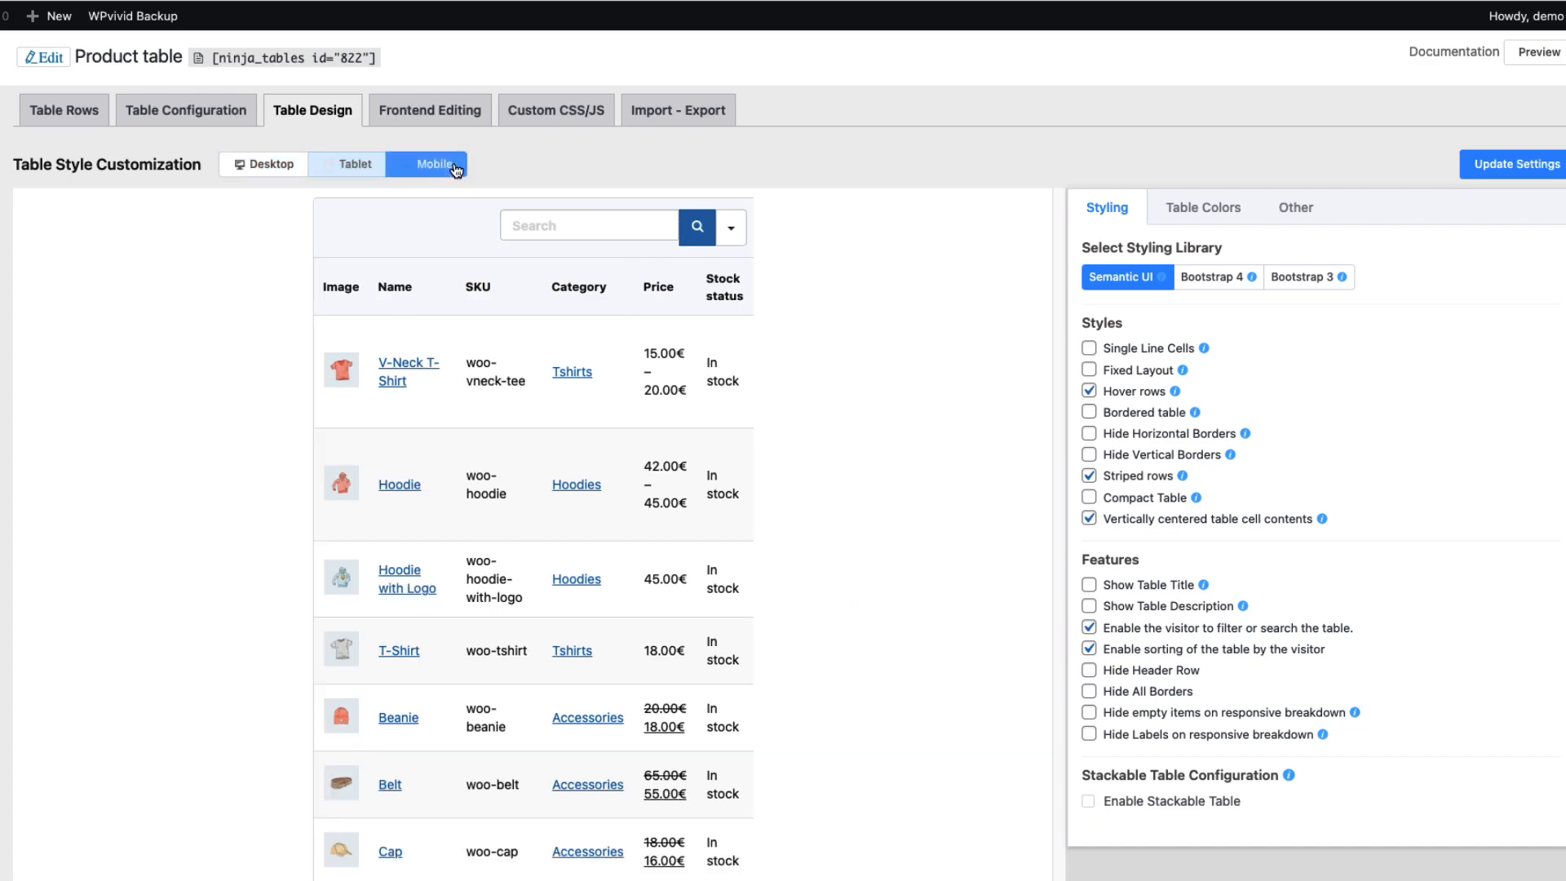
scroll(550, 351, down, 6)
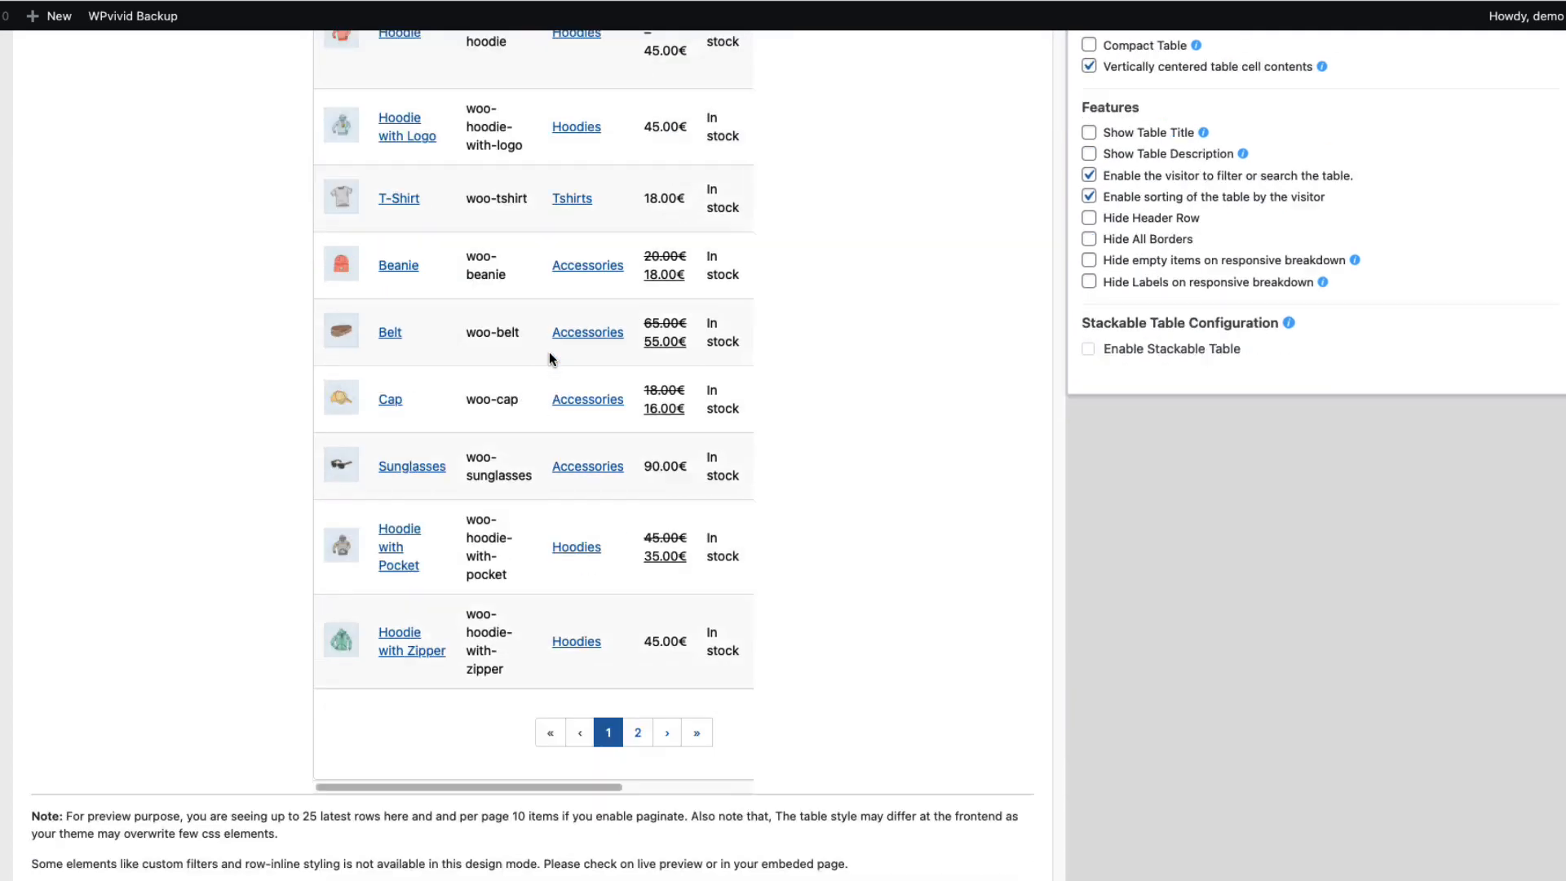
scroll(556, 378, up, 4)
scroll(593, 455, up, 2)
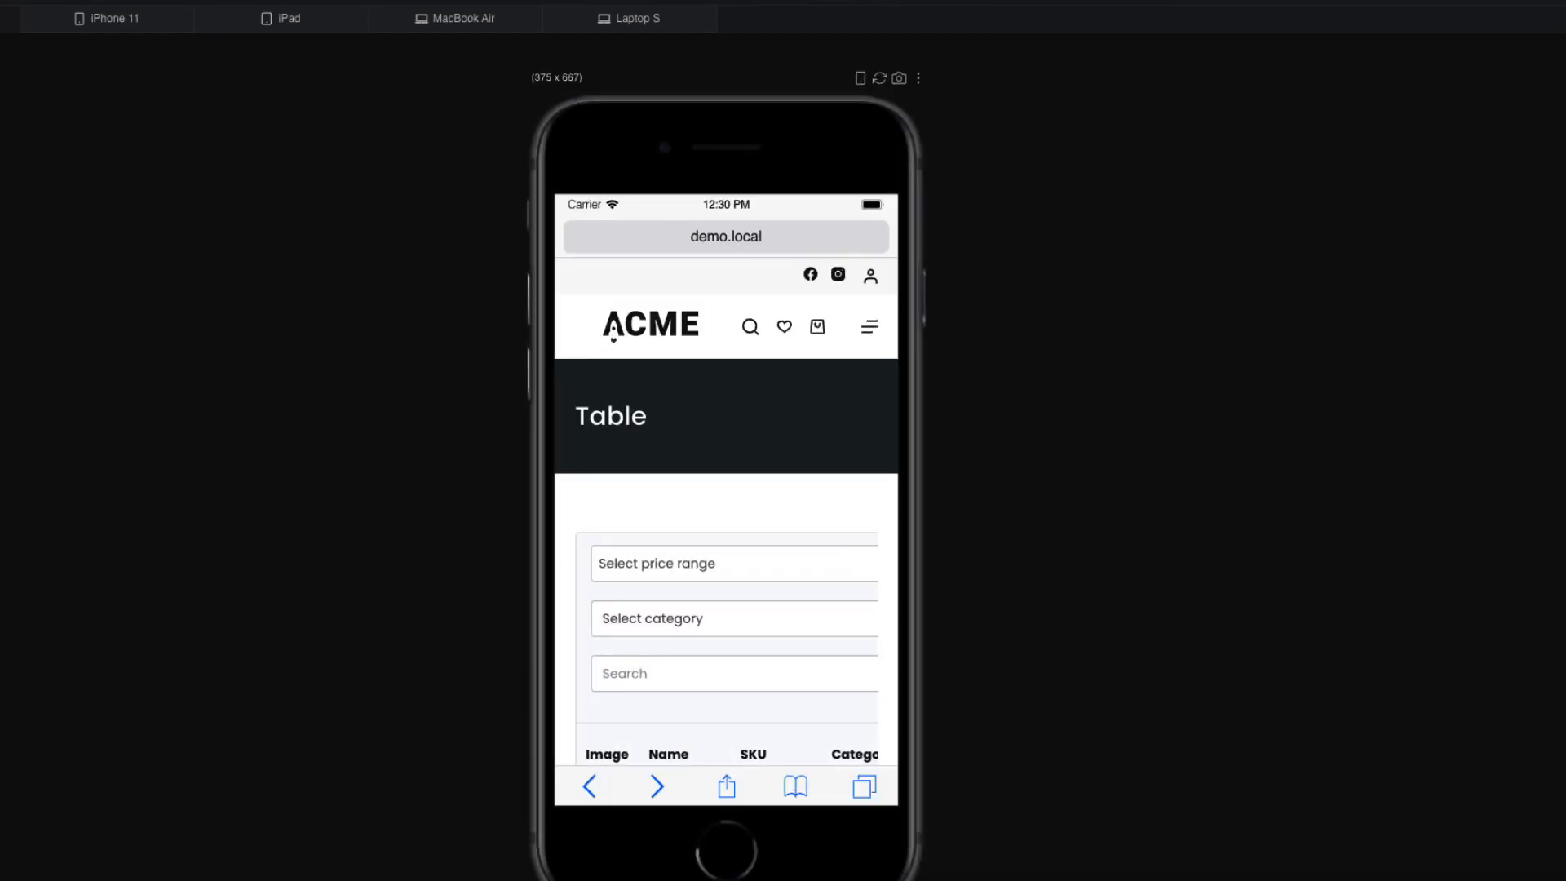
scroll(665, 406, down, 5)
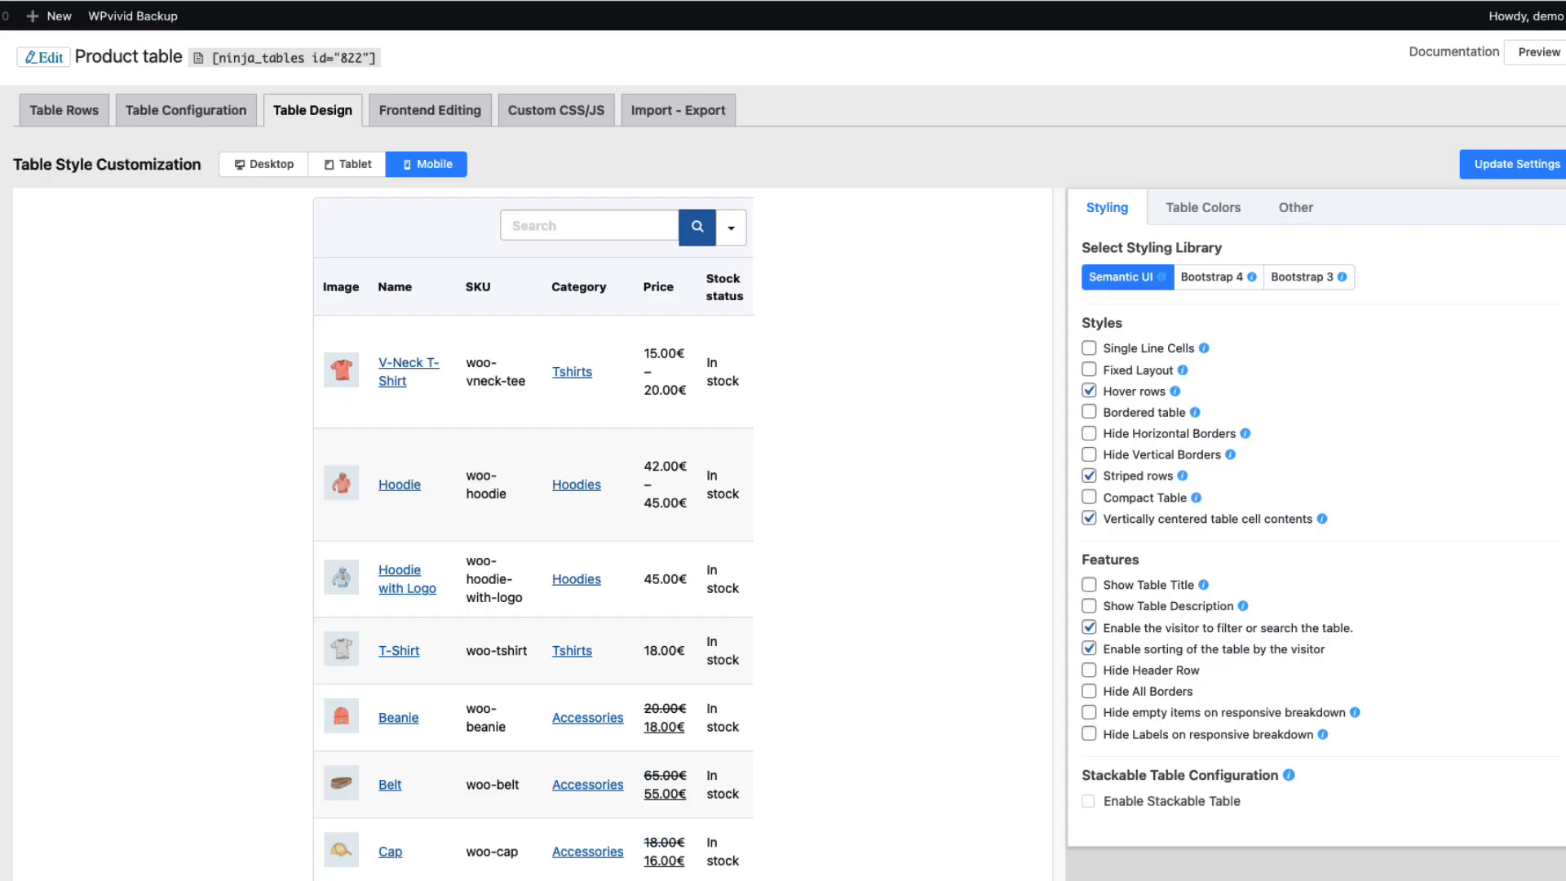
click(272, 162)
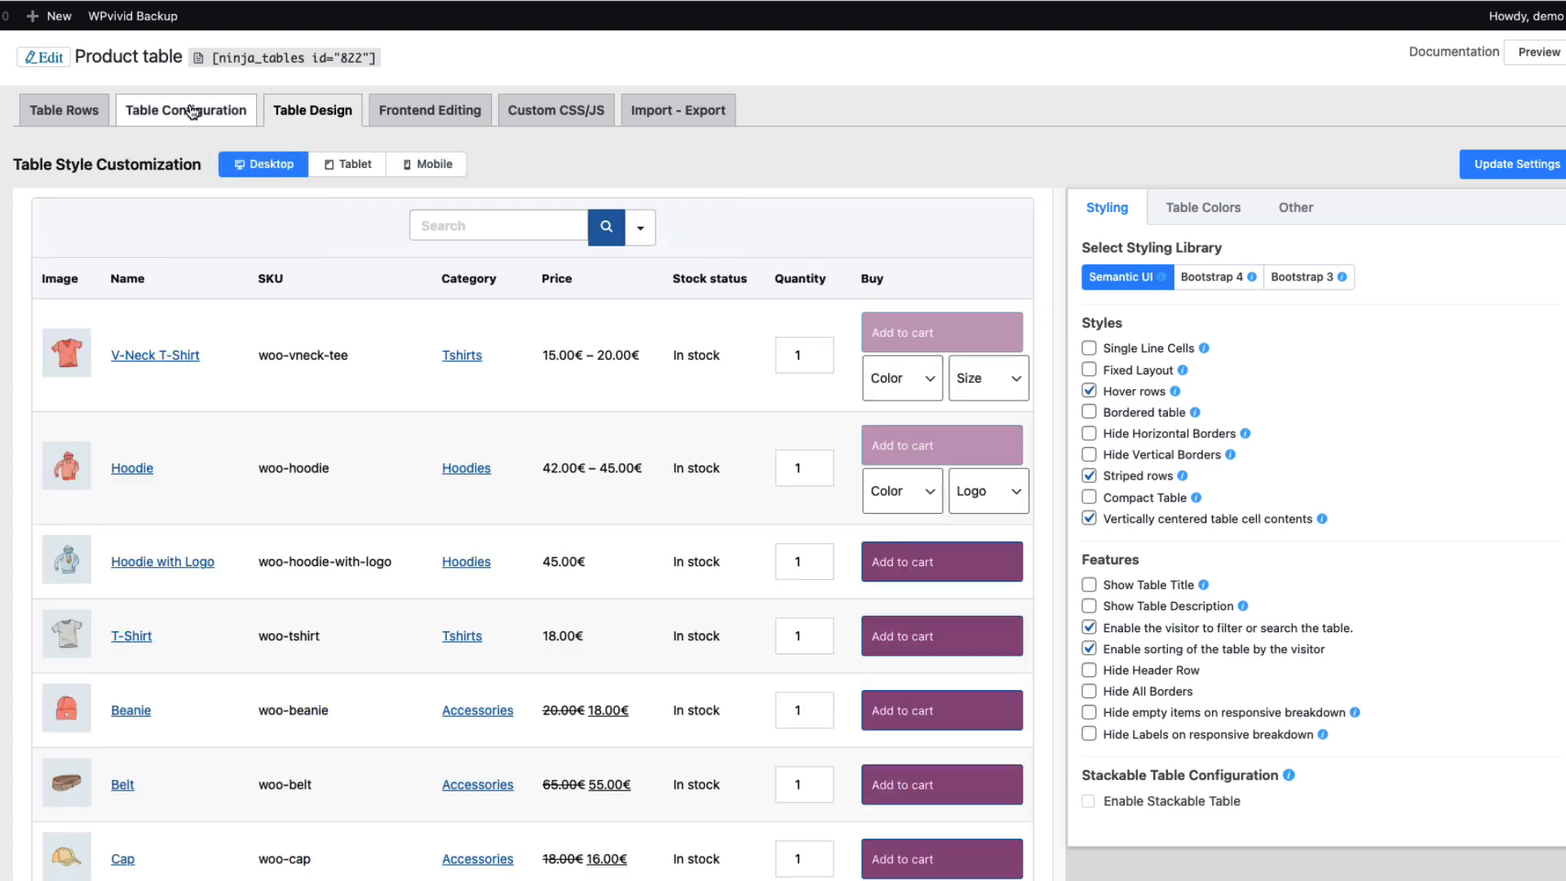
Examine the responsive breakpoint options in the Image column's basic settings without changing the selection.
click(190, 111)
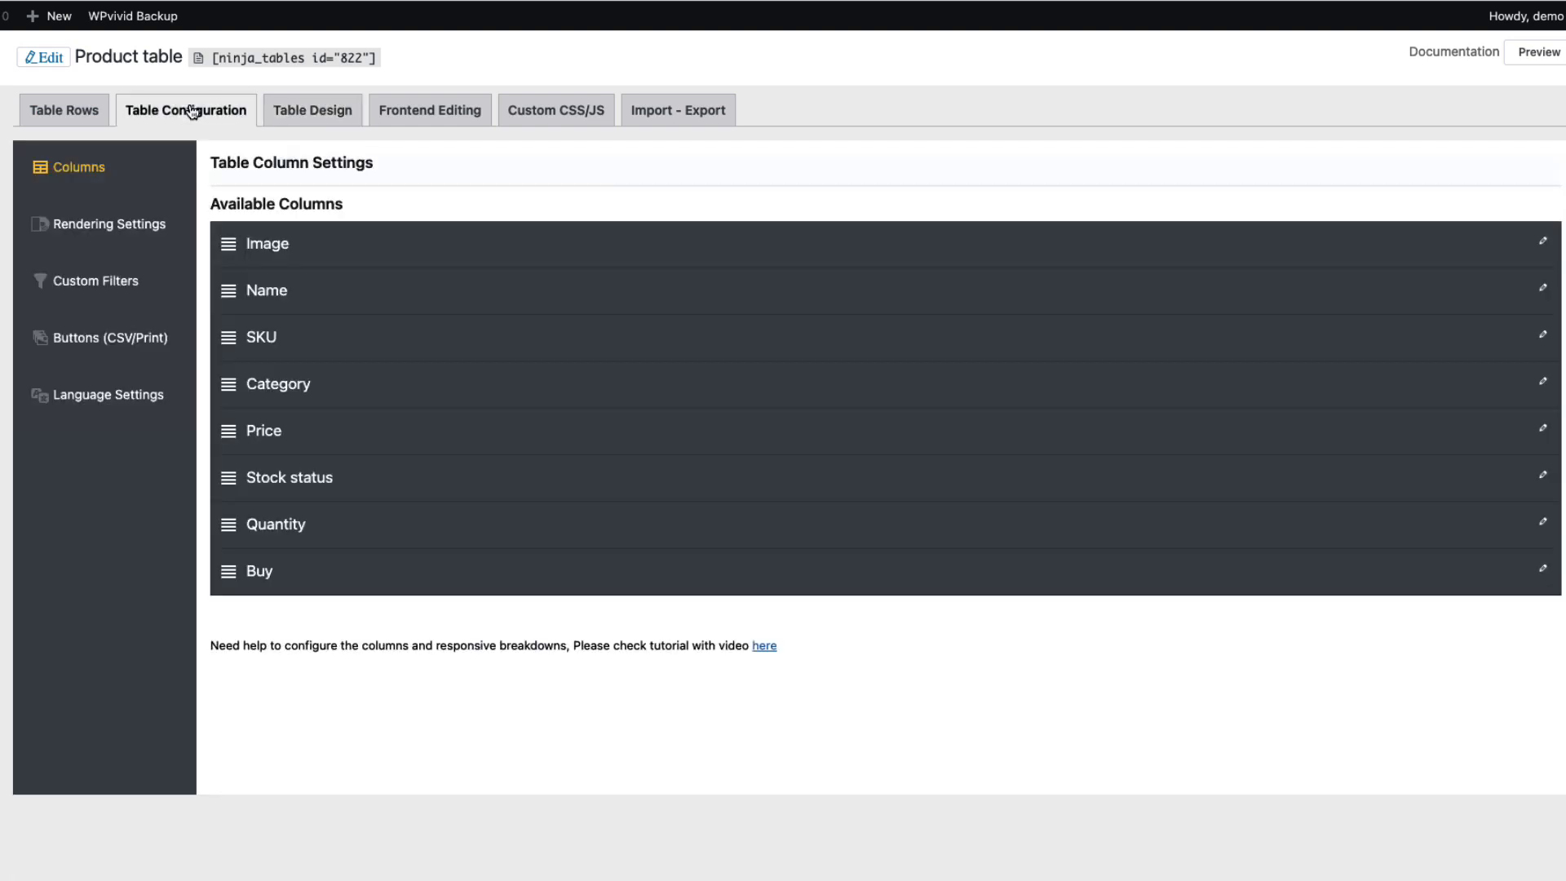
click(1544, 245)
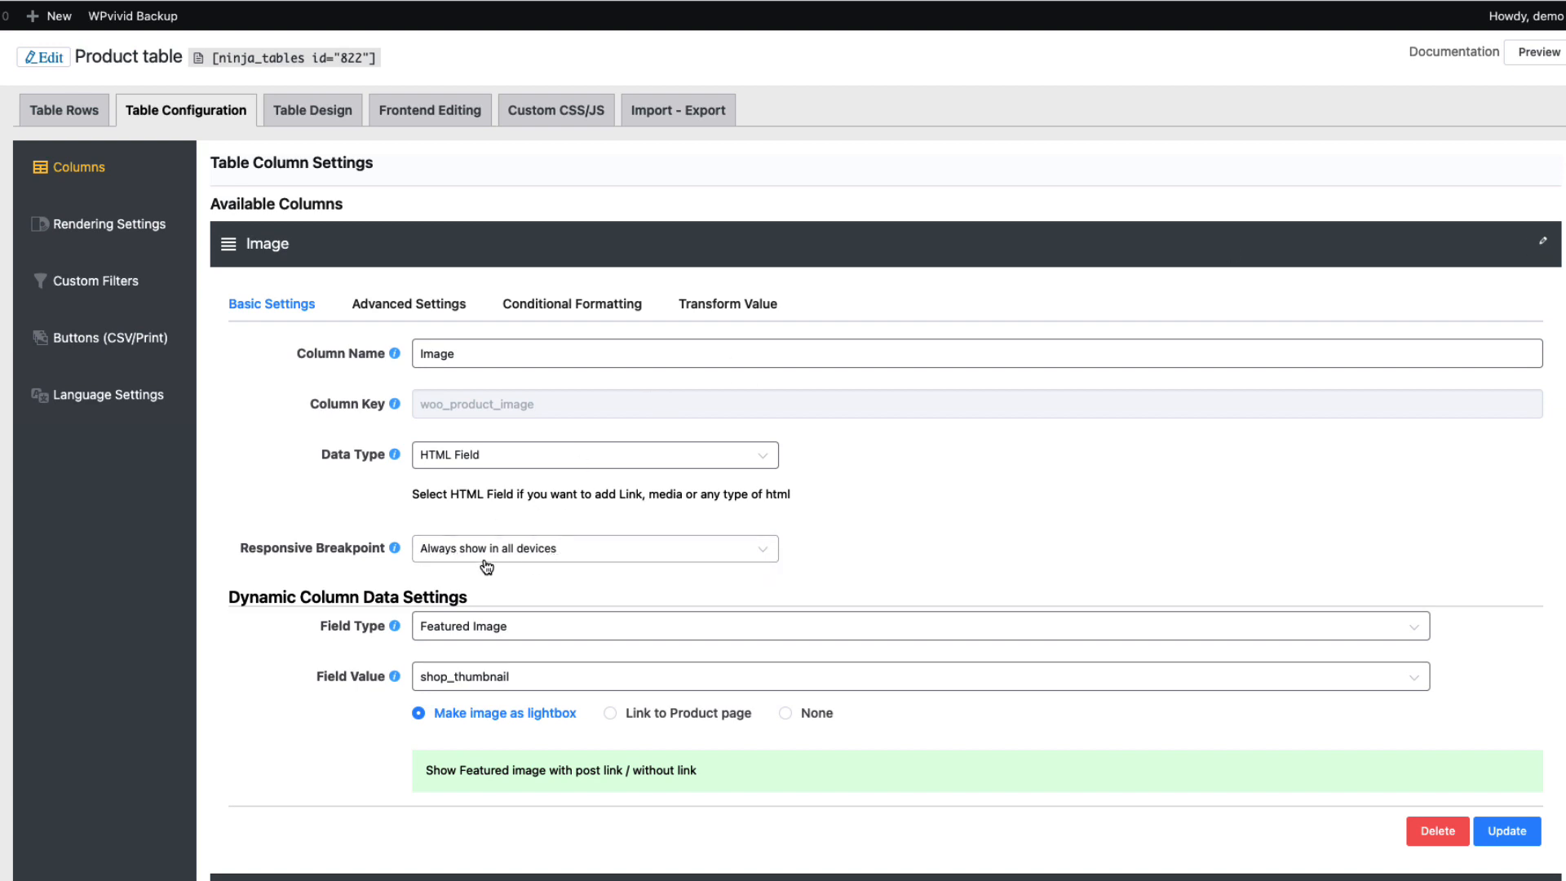
click(693, 551)
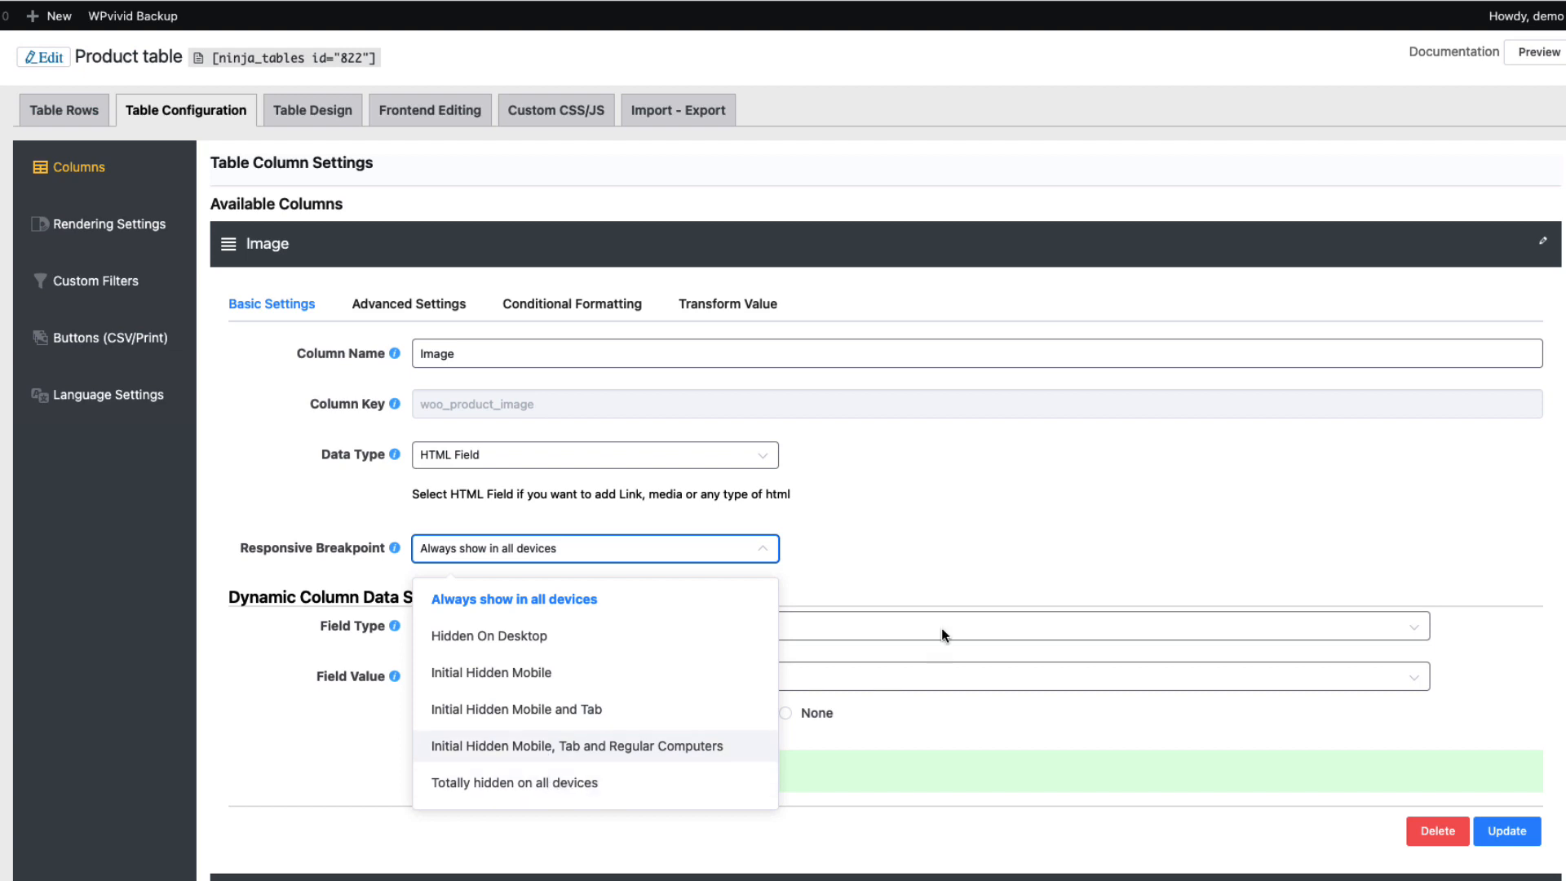
click(977, 504)
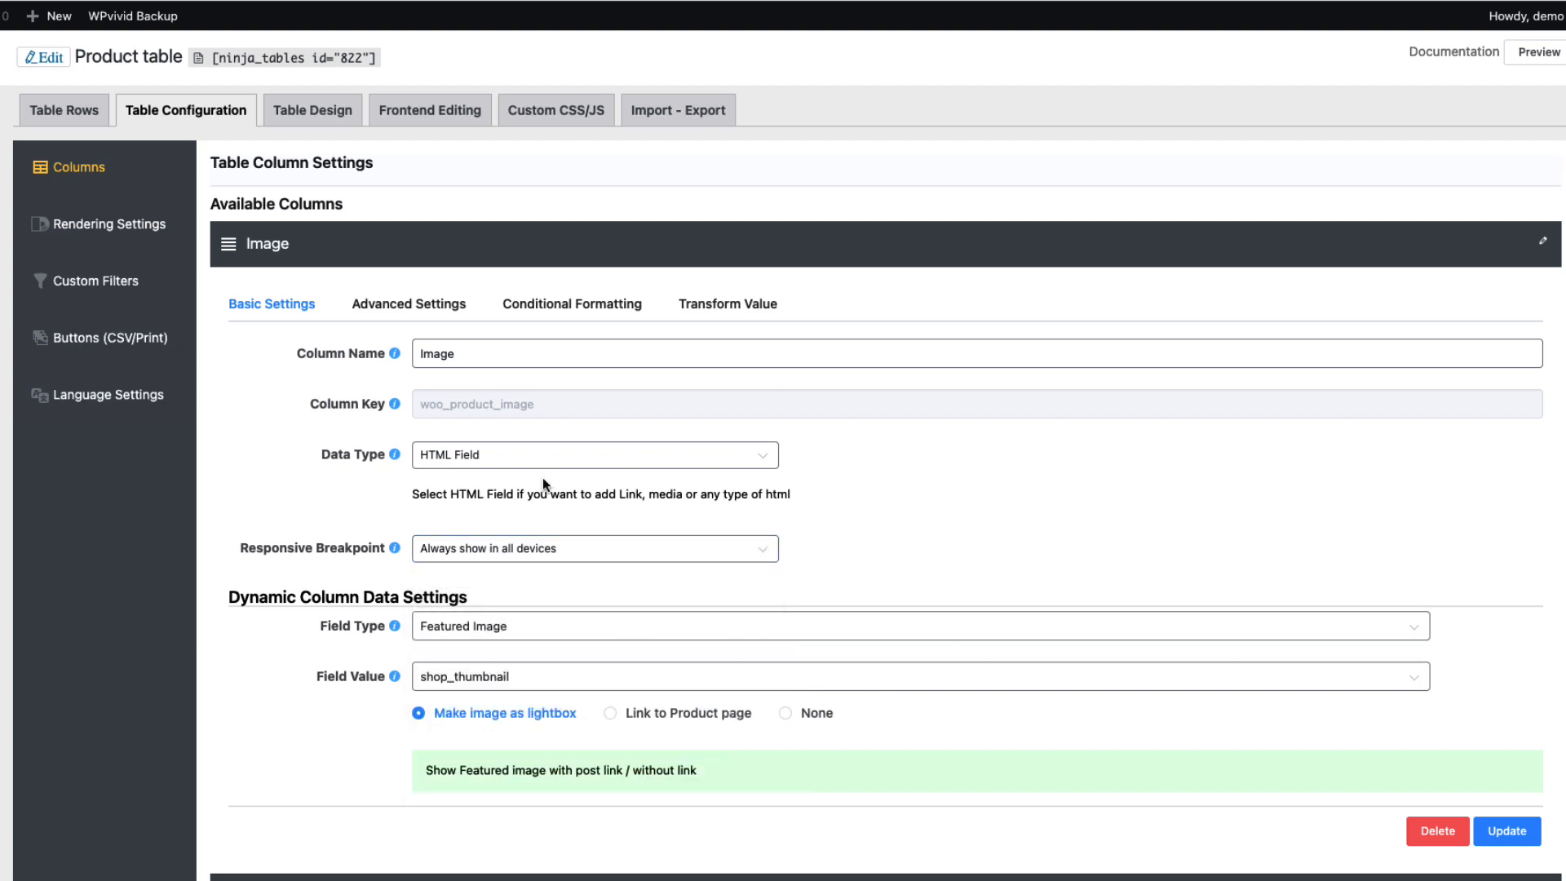
Enable the stackable table in the table design with Mobile Device as the target, and save the settings.
click(300, 116)
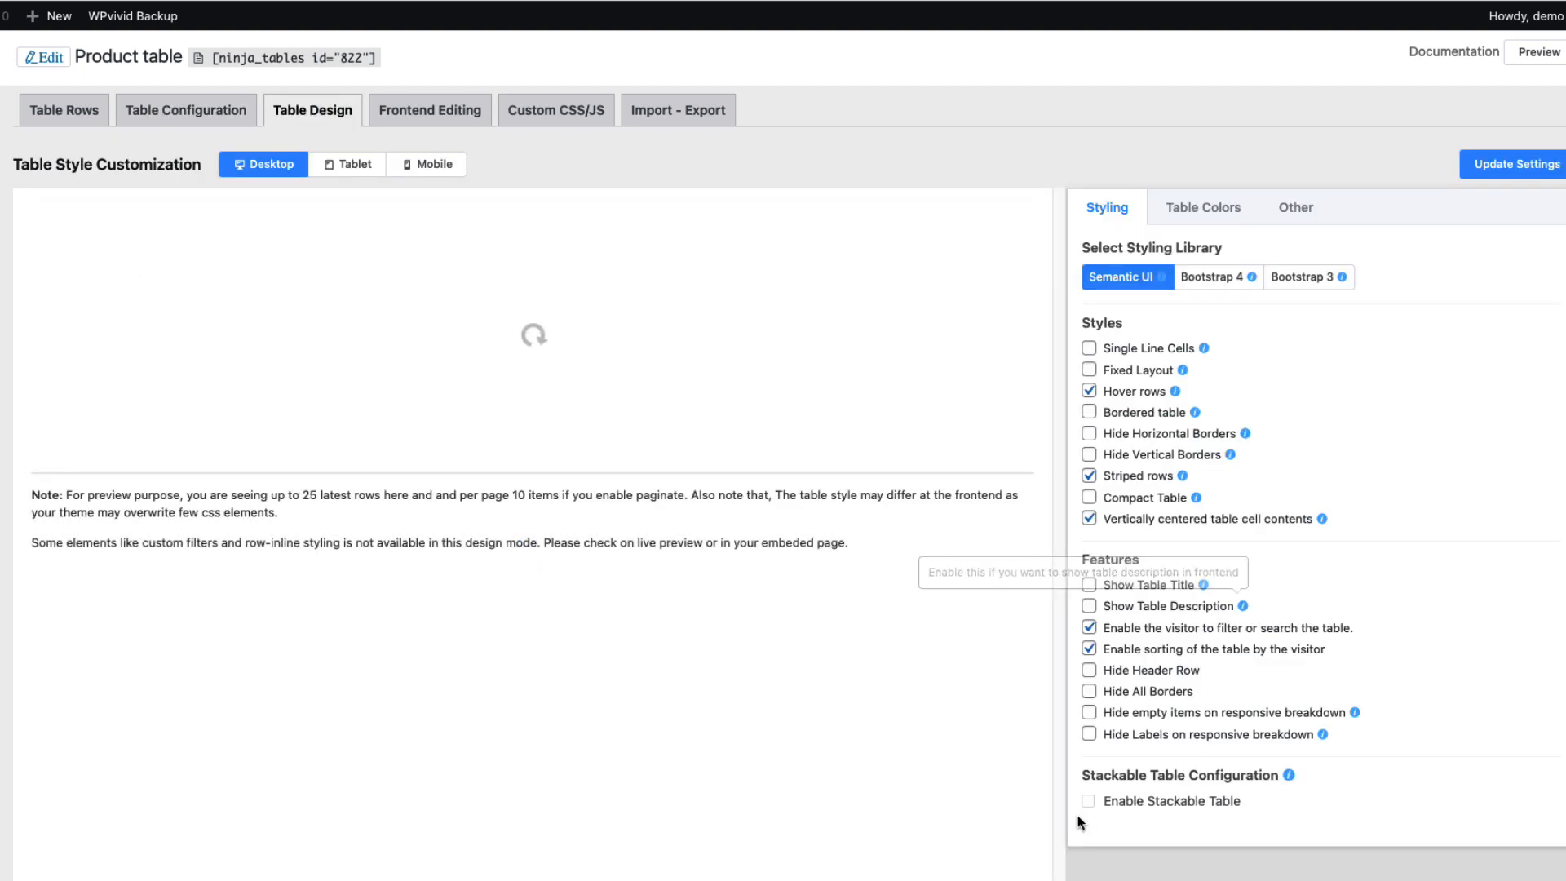
click(1088, 801)
scroll(1309, 793, down, 5)
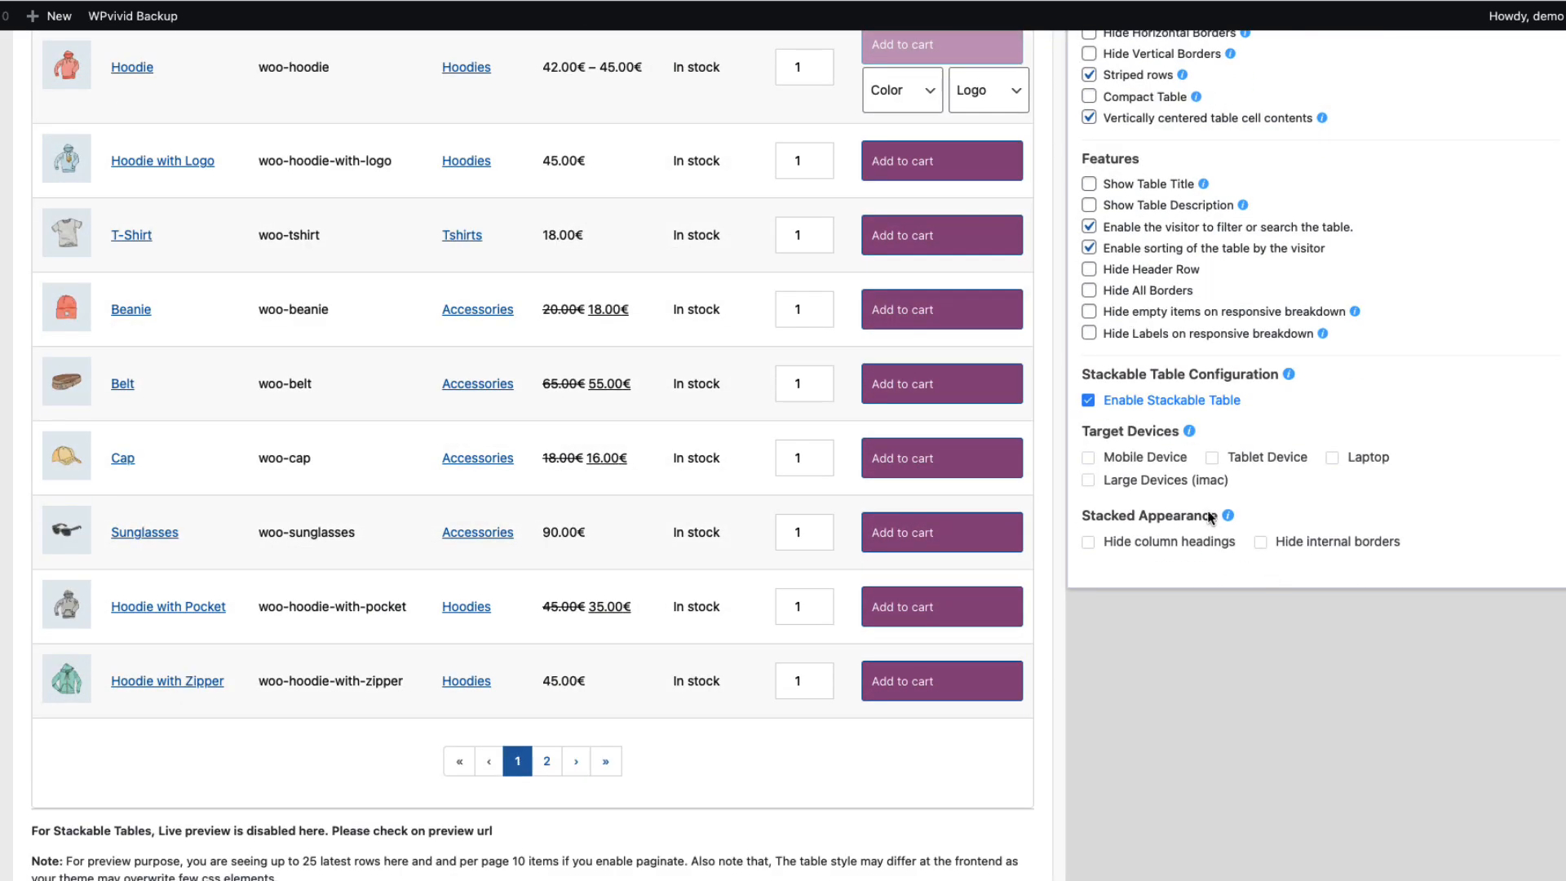
click(1089, 458)
scroll(1255, 645, up, 5)
click(1519, 129)
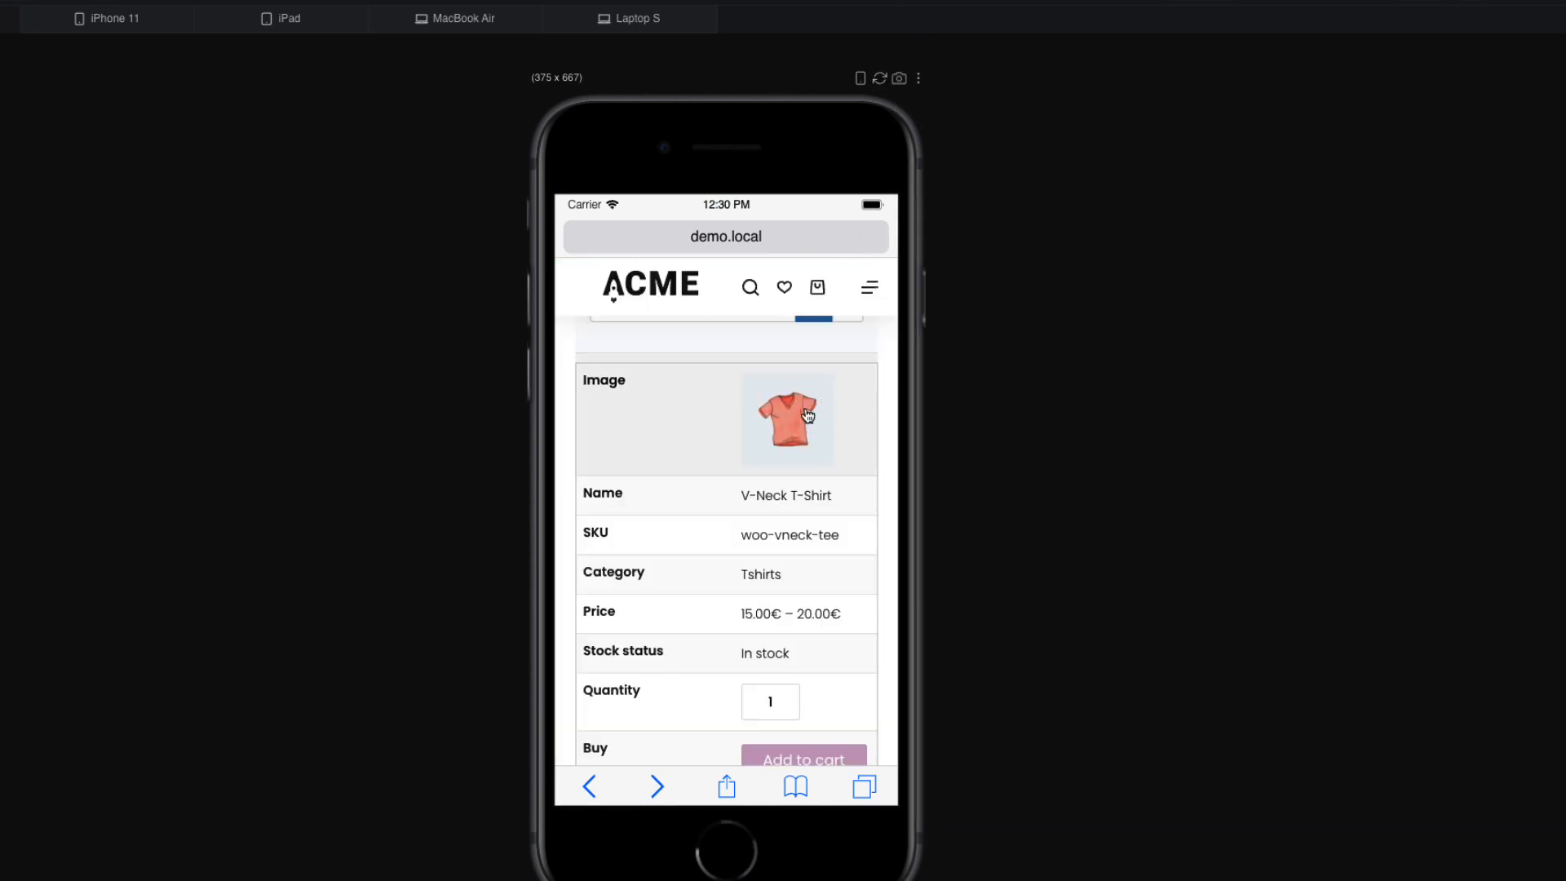
Review the stacked product table in the phone simulator, from the filters through the product rows to the pagination.
scroll(849, 491, down, 3)
scroll(850, 495, down, 2)
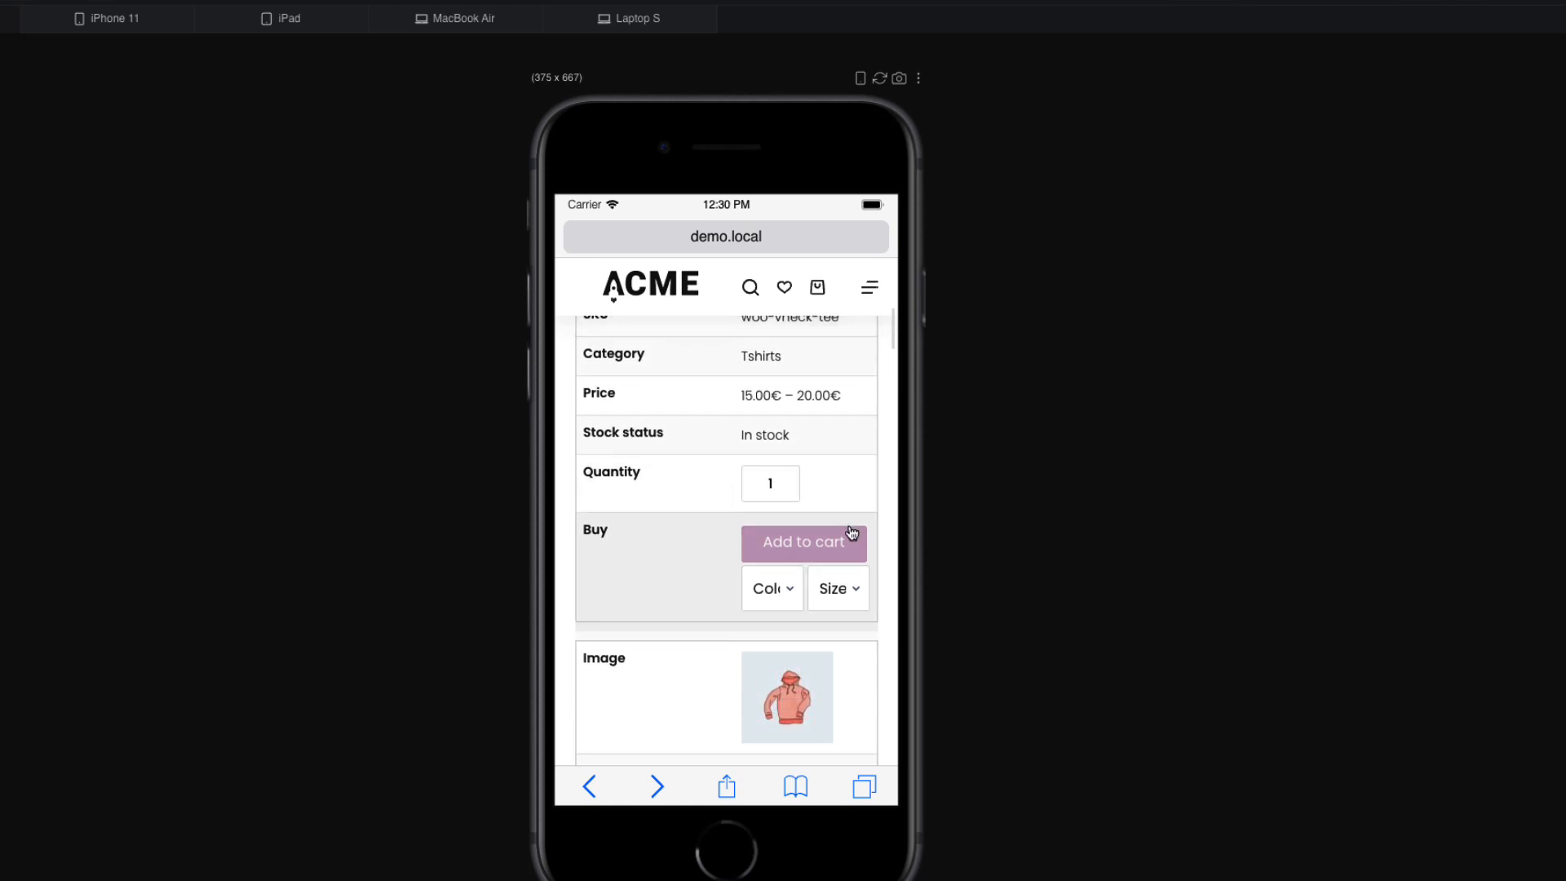
scroll(849, 530, up, 5)
scroll(850, 530, up, 3)
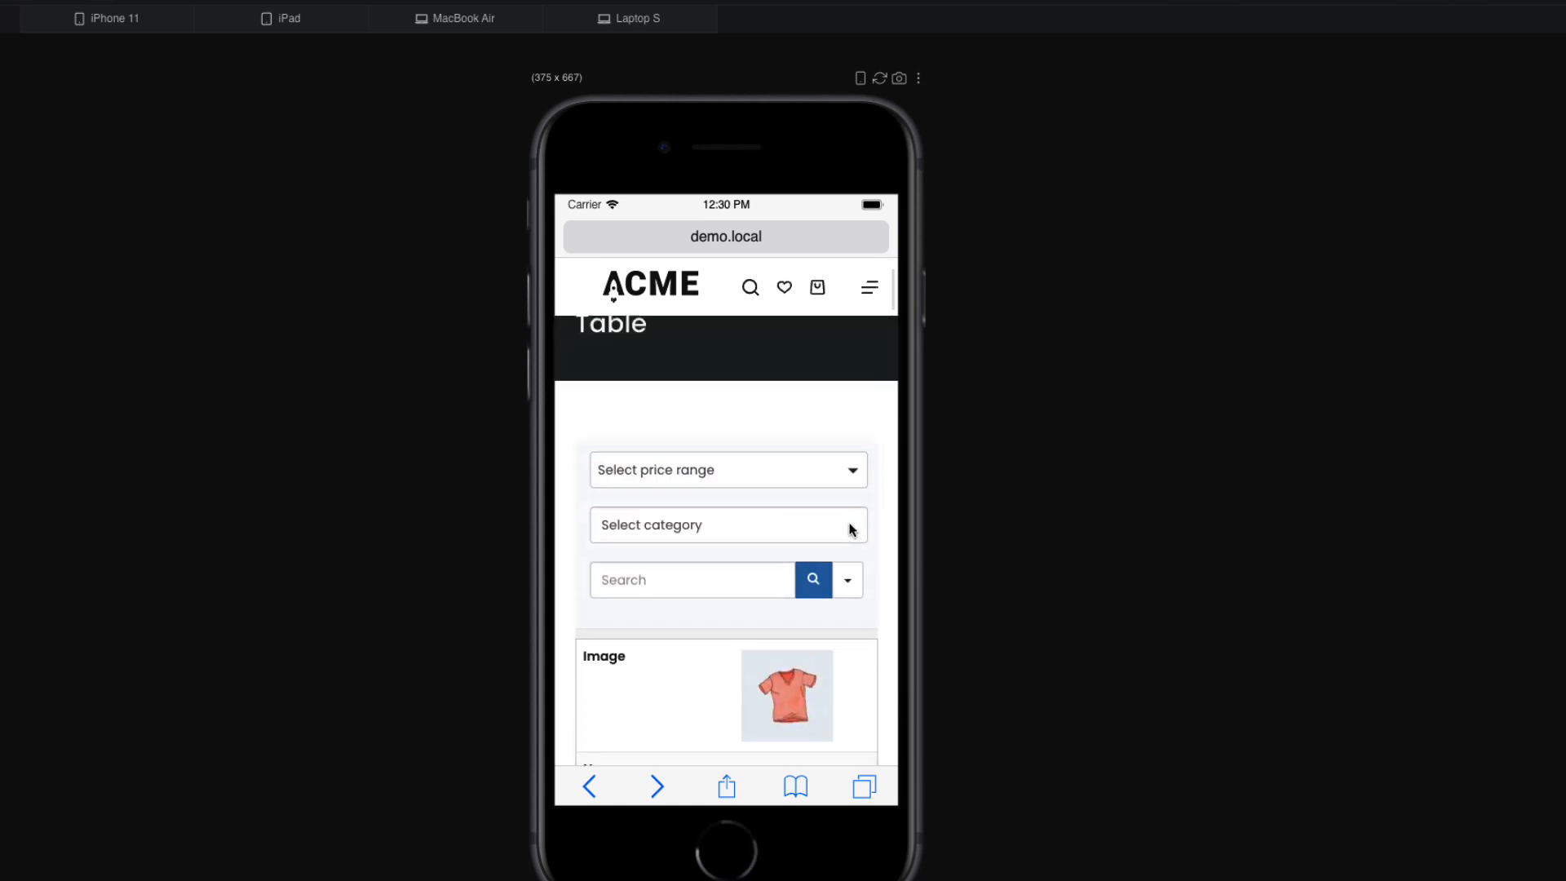
scroll(849, 528, down, 10)
scroll(877, 481, down, 8)
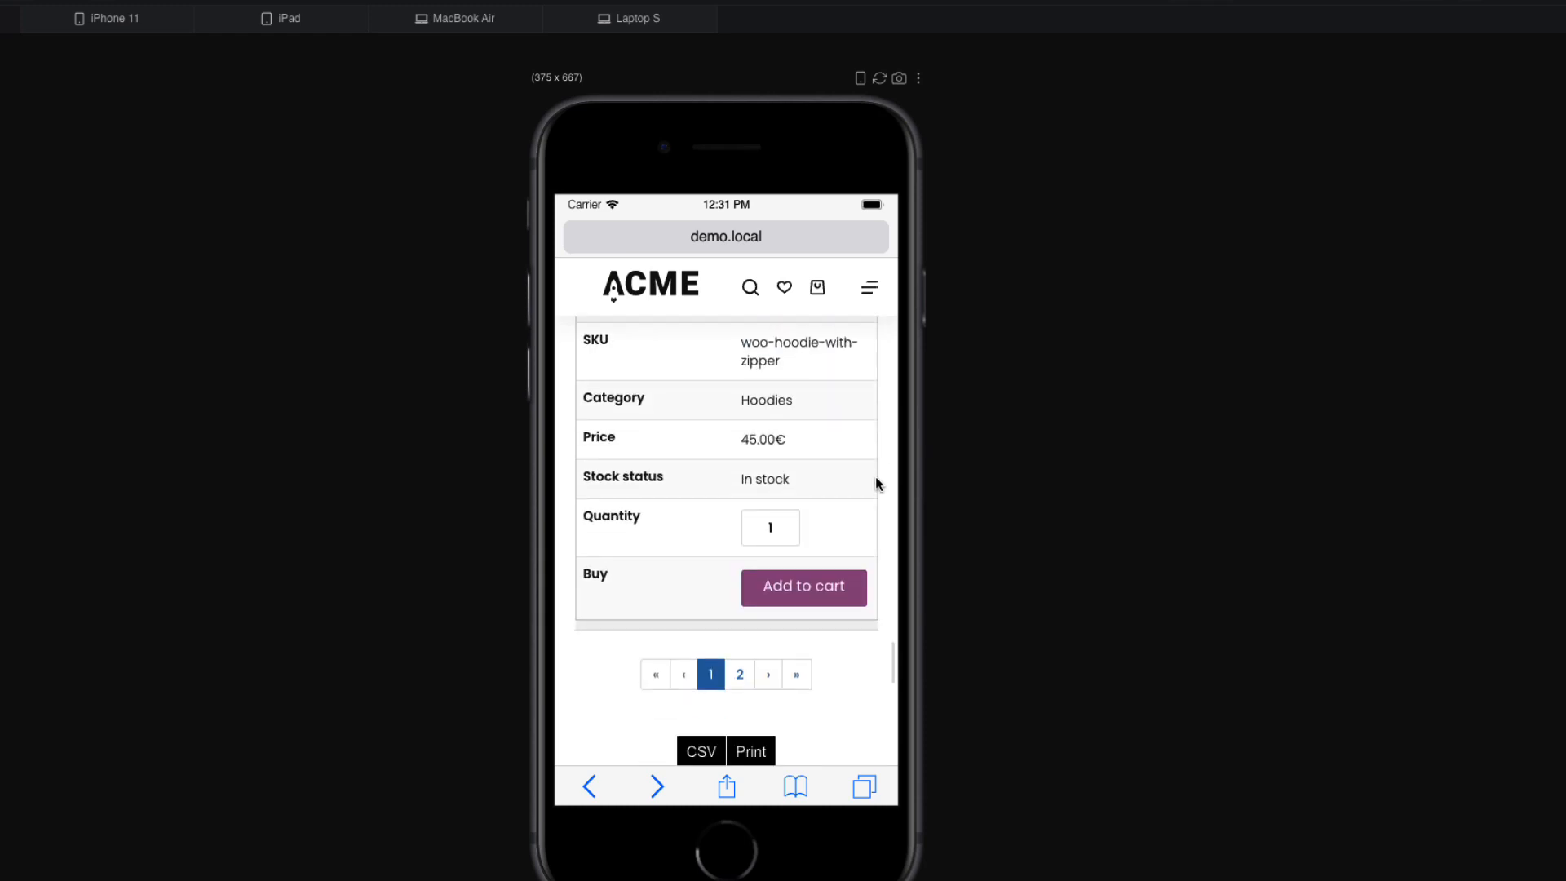
Add Hoodie with Zipper to the cart from the stacked mobile table and check the cart and checkout buttons below and above it.
click(816, 587)
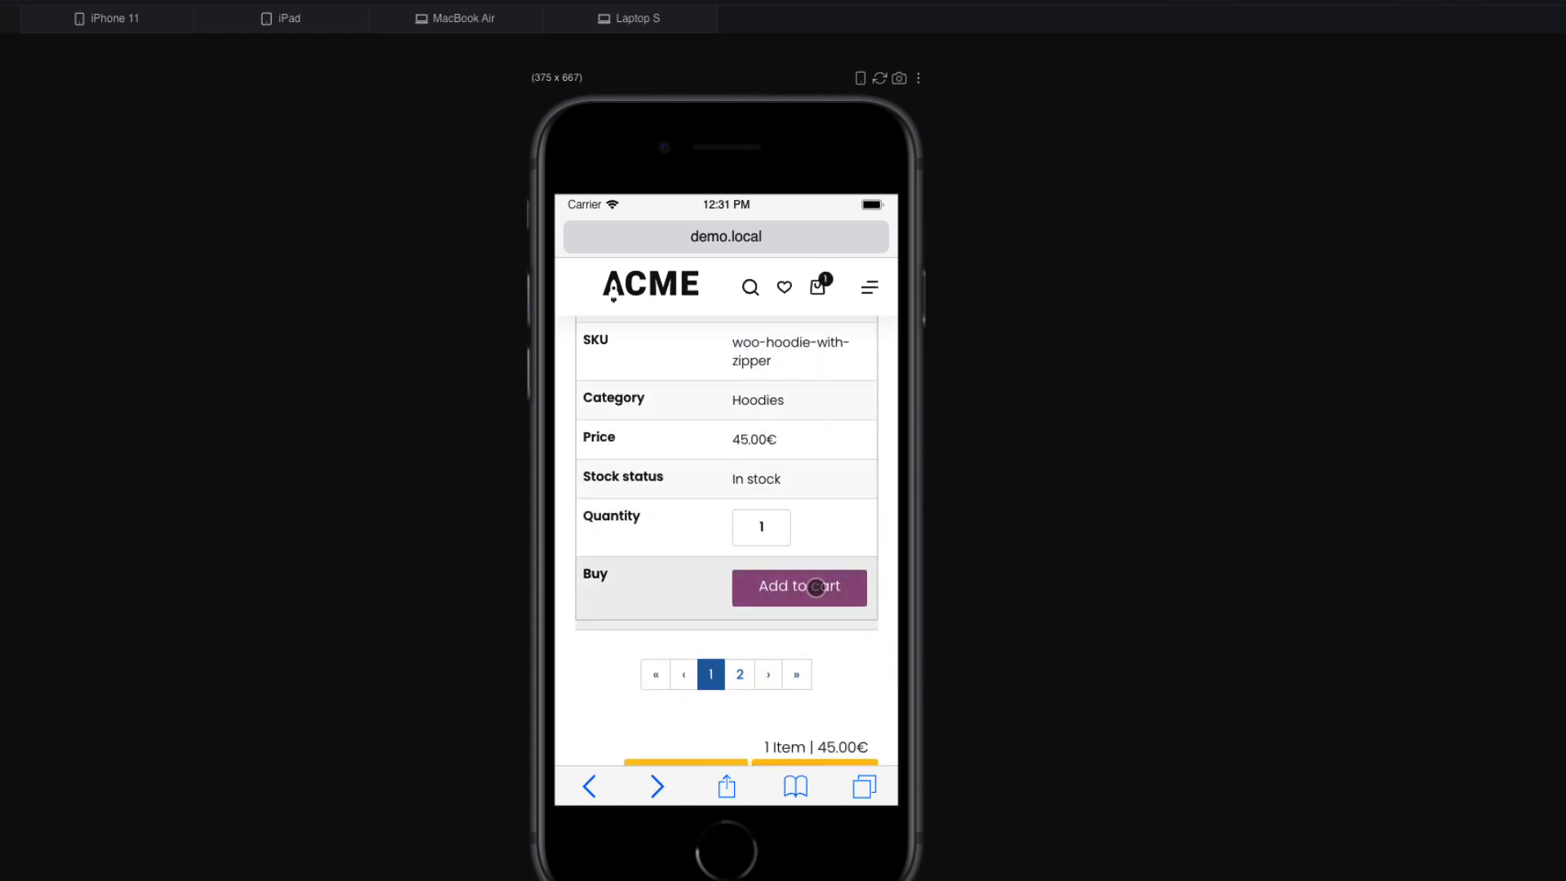
scroll(816, 587, down, 2)
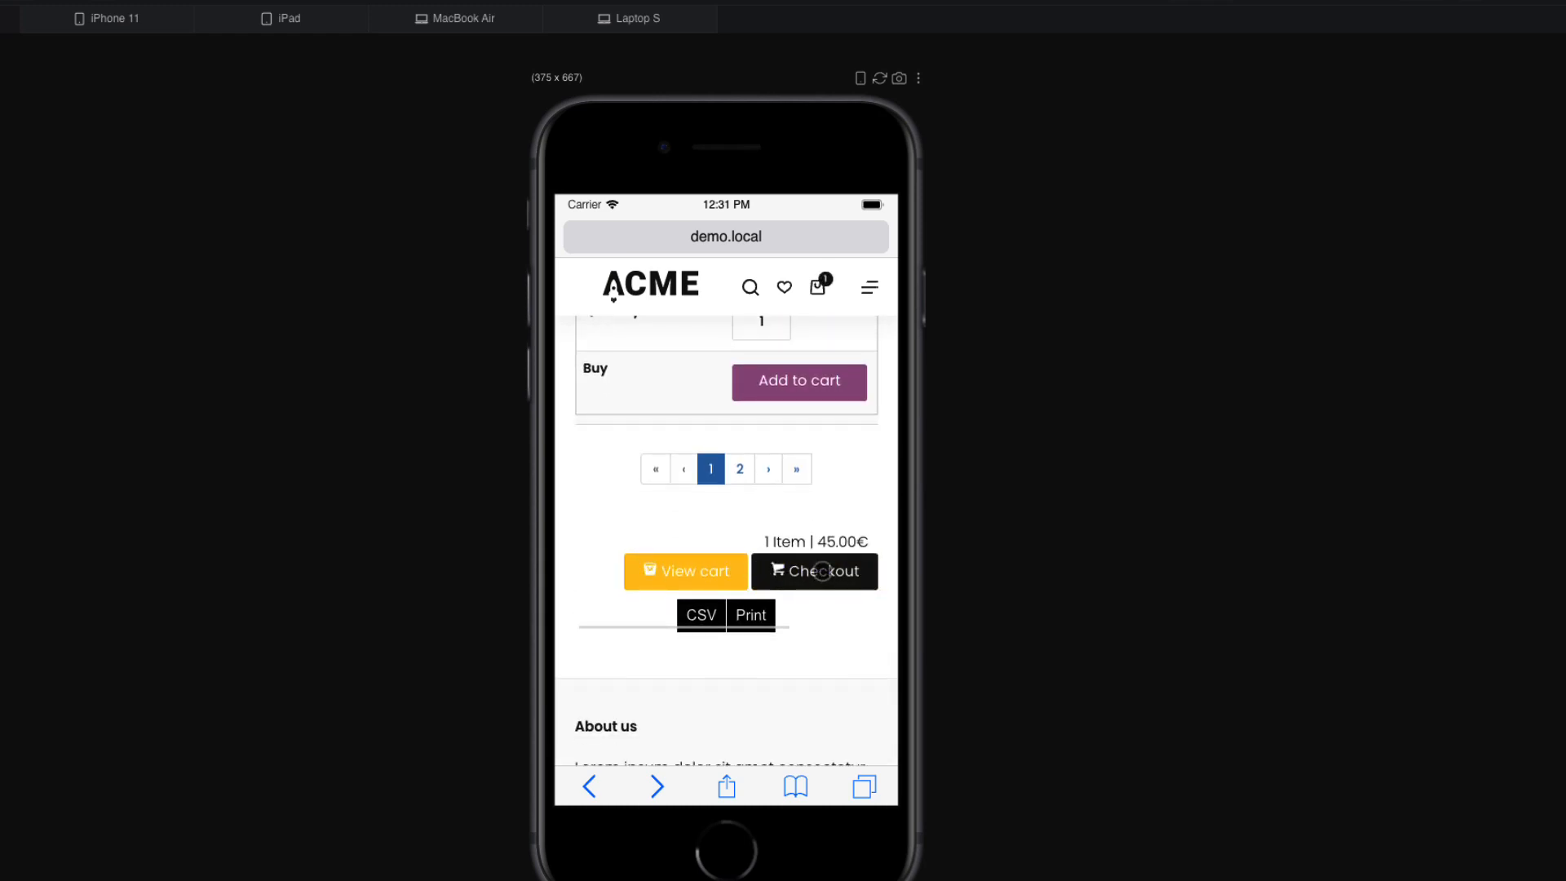
scroll(828, 541, up, 6)
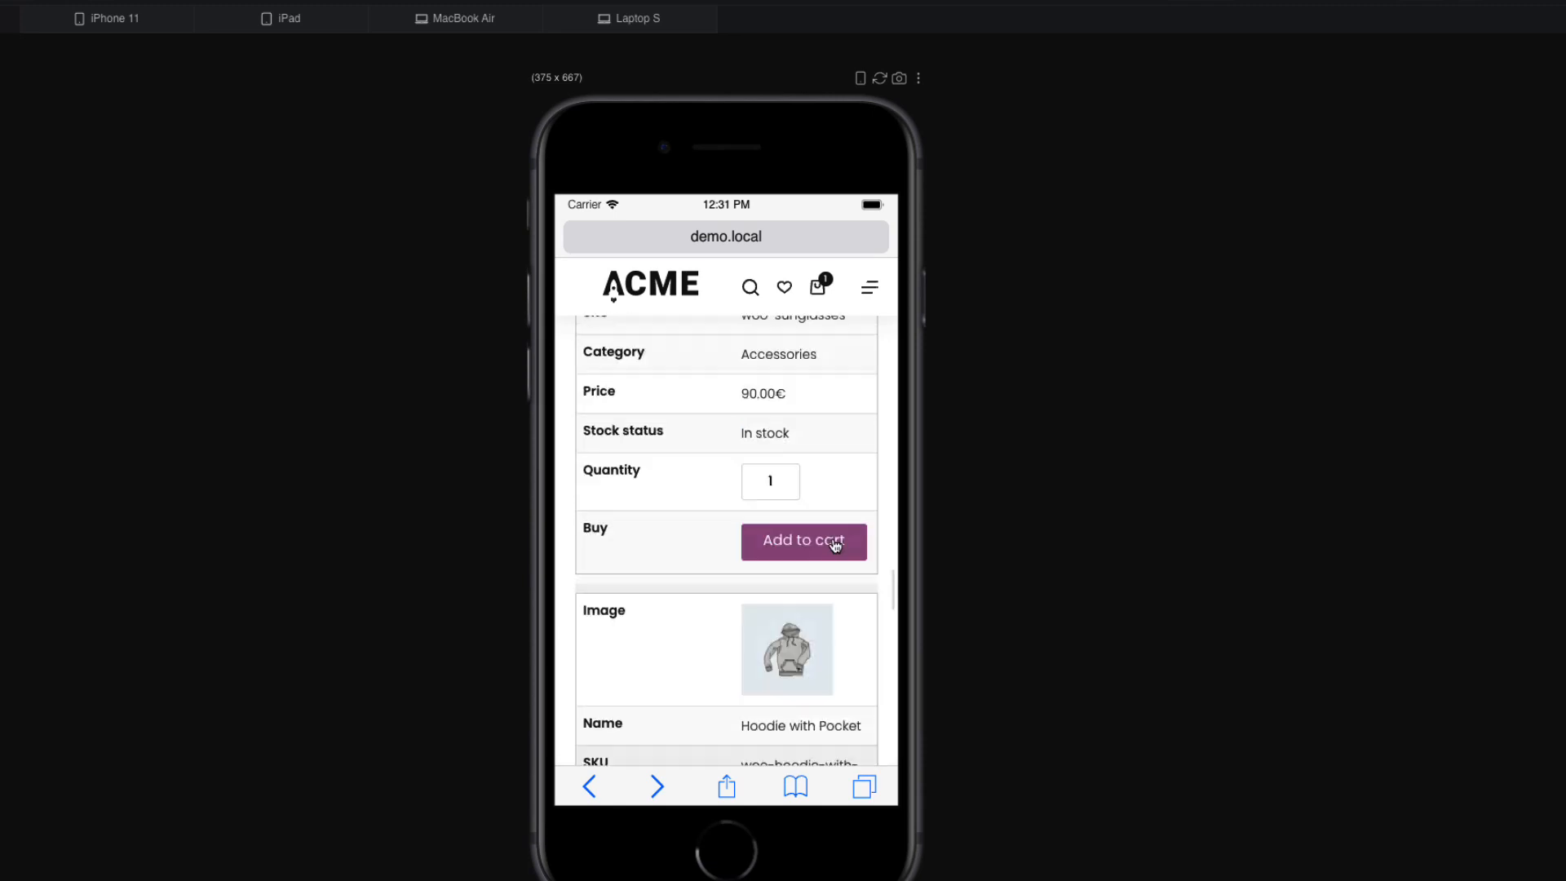
scroll(834, 545, up, 10)
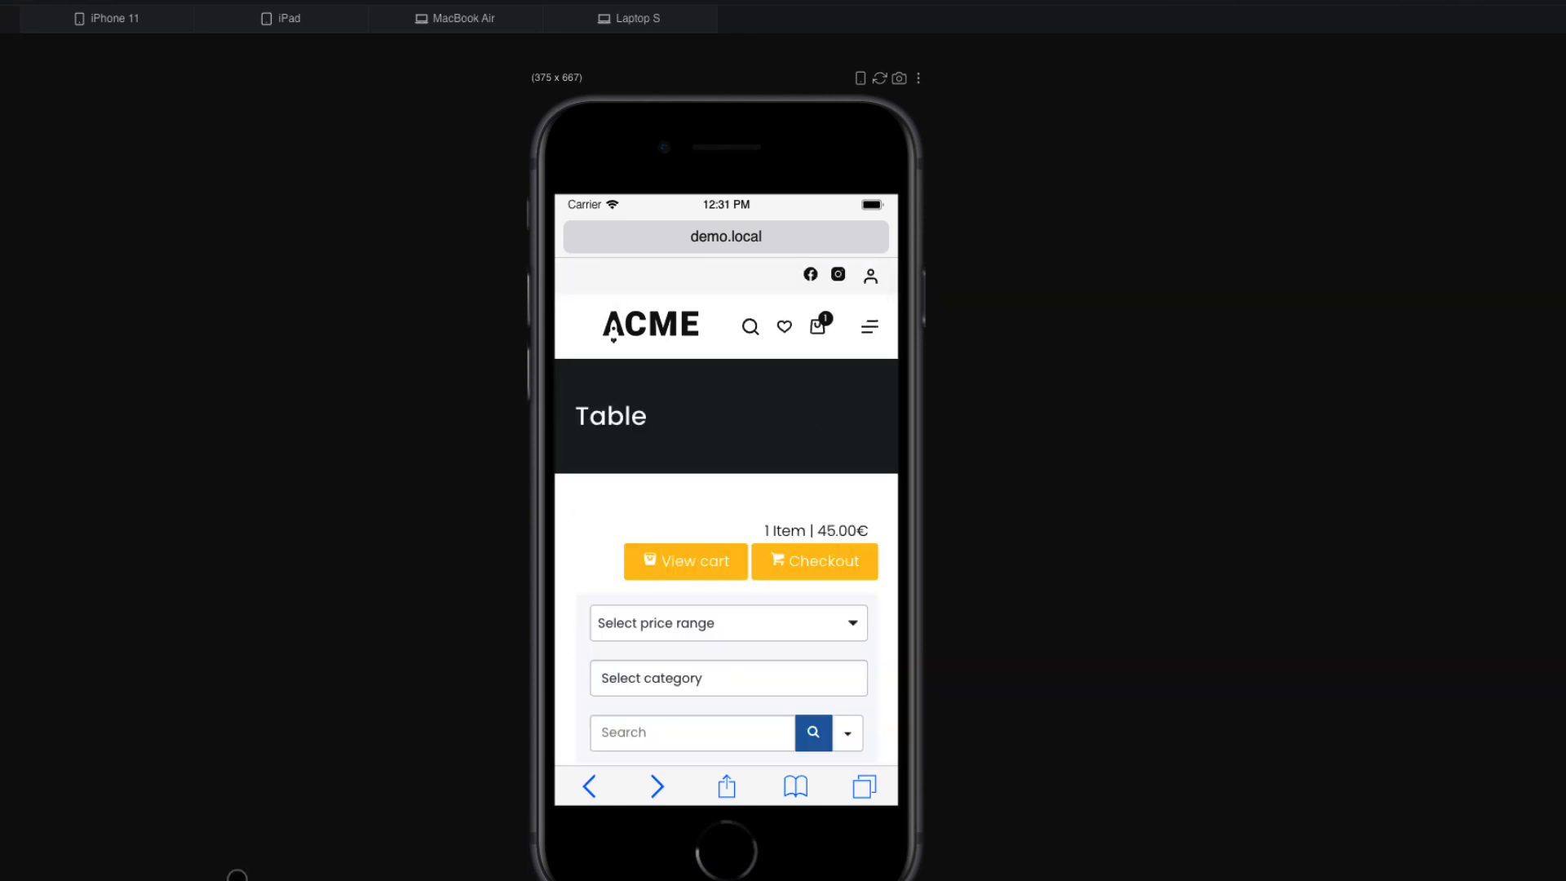
Switch the simulator to iPad and check how the product table displays on a tablet.
click(291, 23)
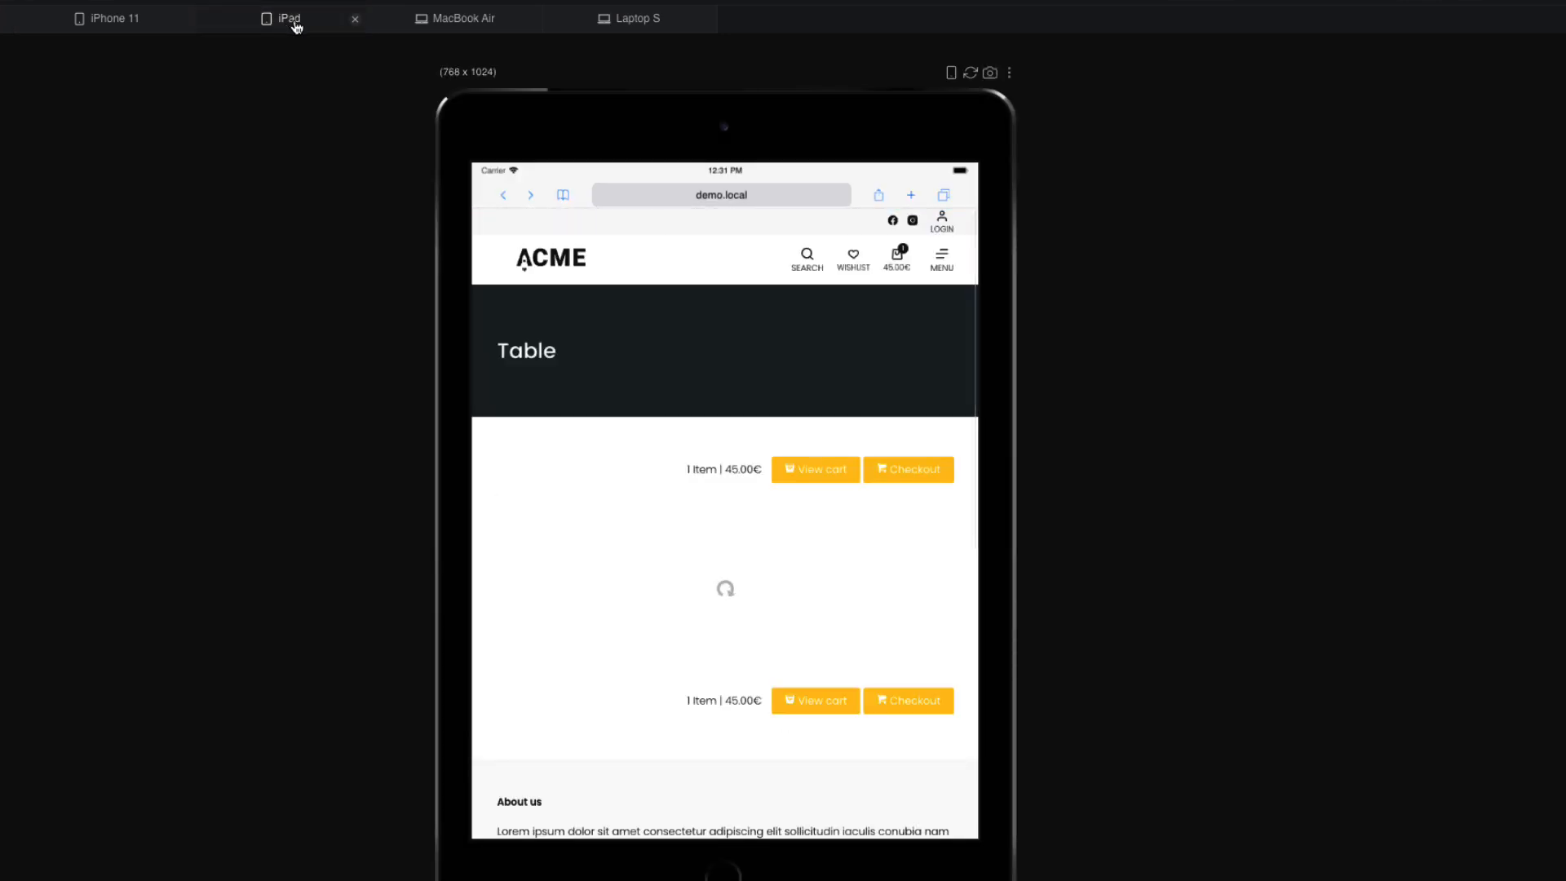
scroll(806, 413, down, 2)
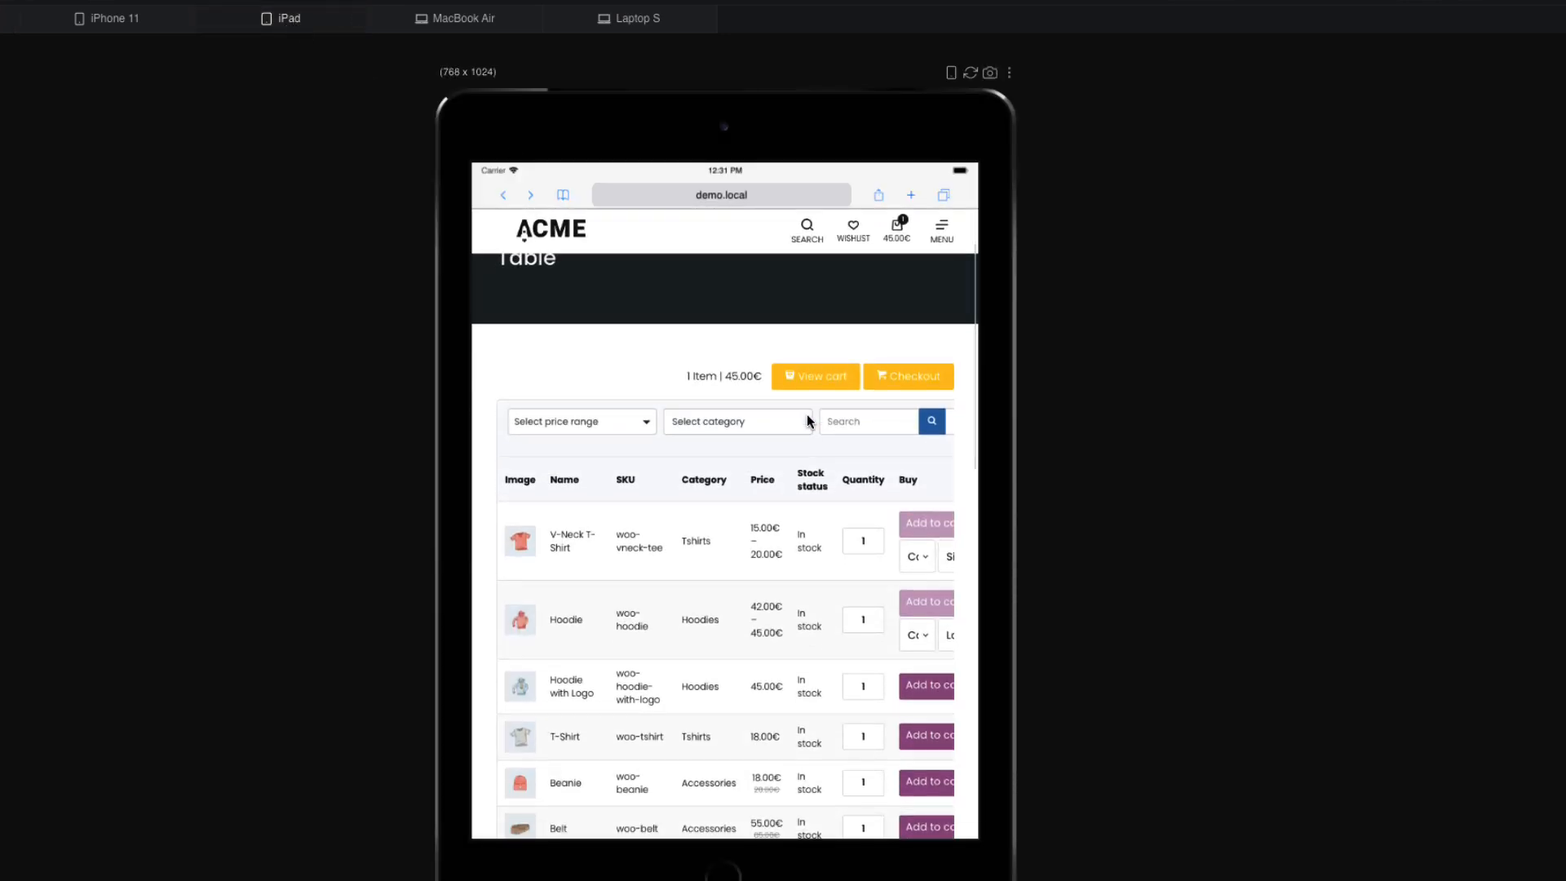
scroll(808, 418, down, 2)
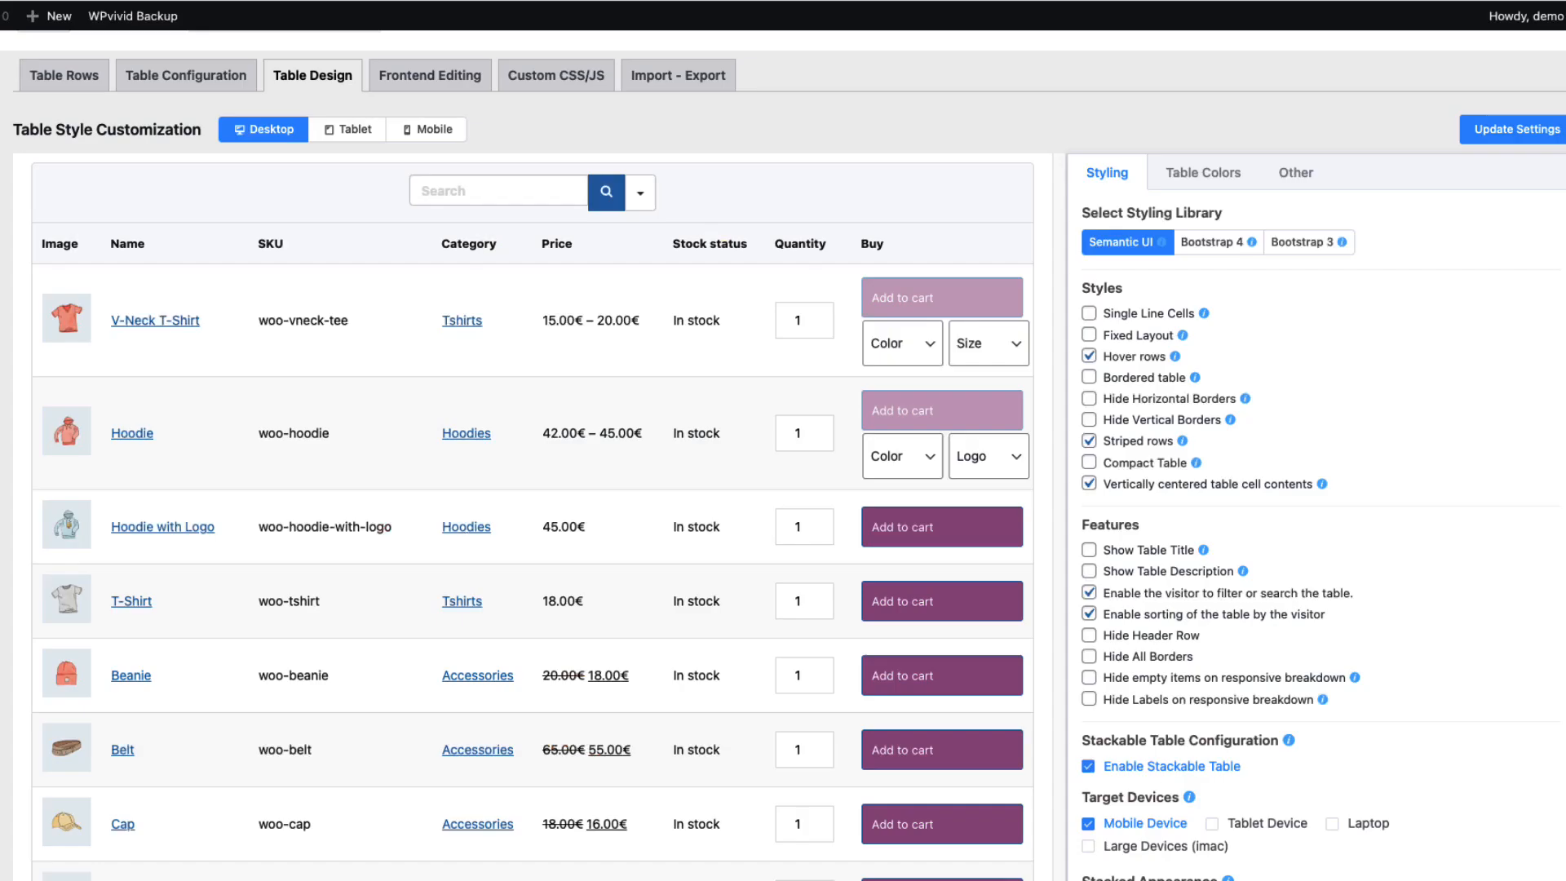
In the table's column configuration, set the SKU column's responsive breakpoint to Initial Hidden Mobile and Tab.
click(186, 76)
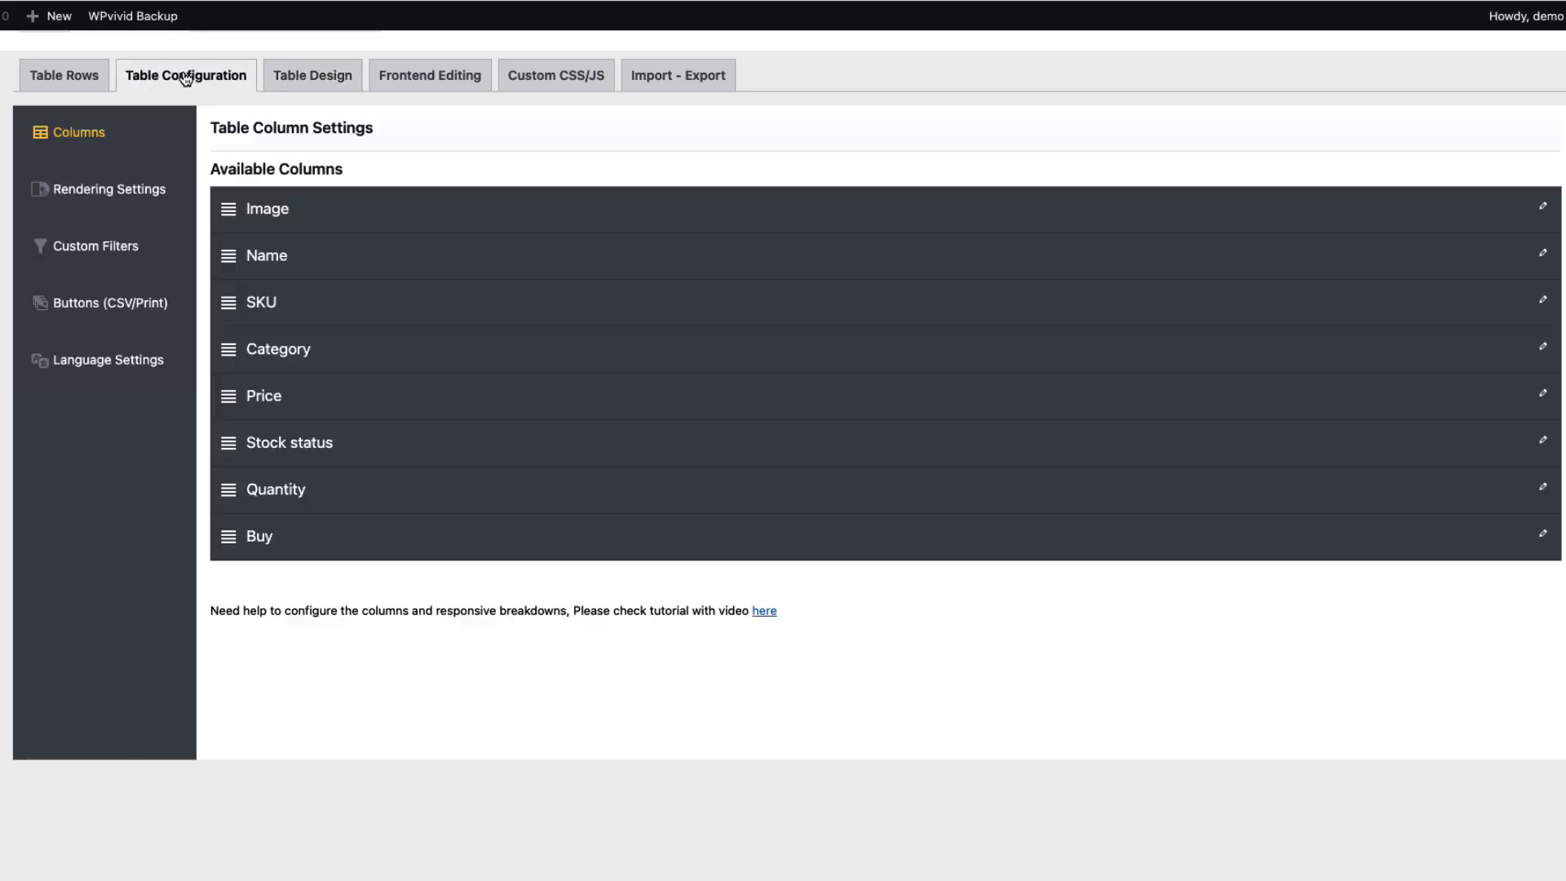
click(1542, 302)
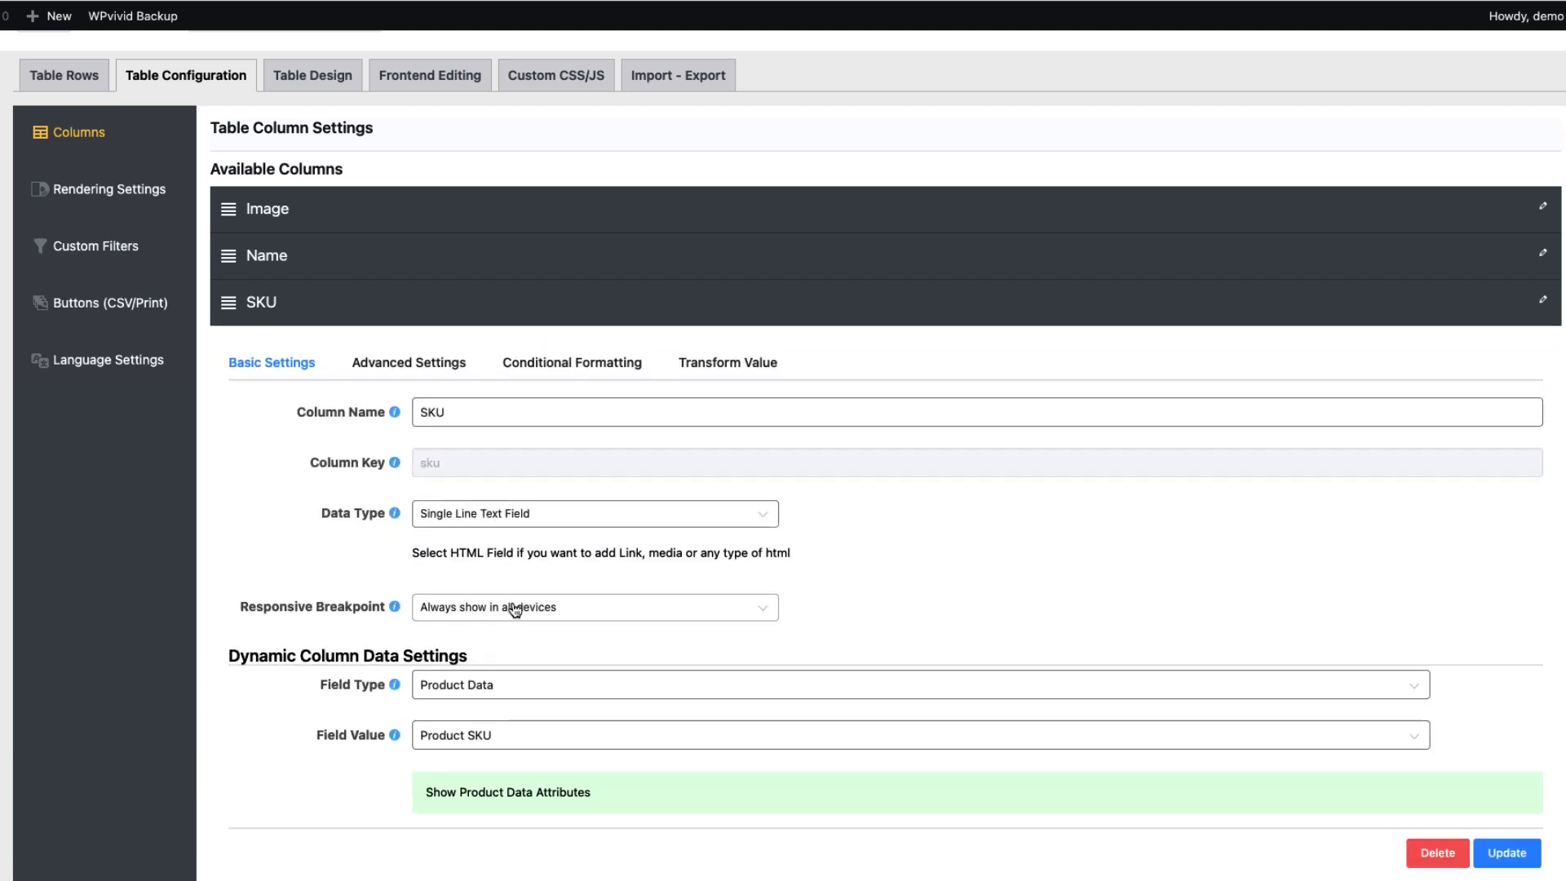
click(543, 617)
click(516, 772)
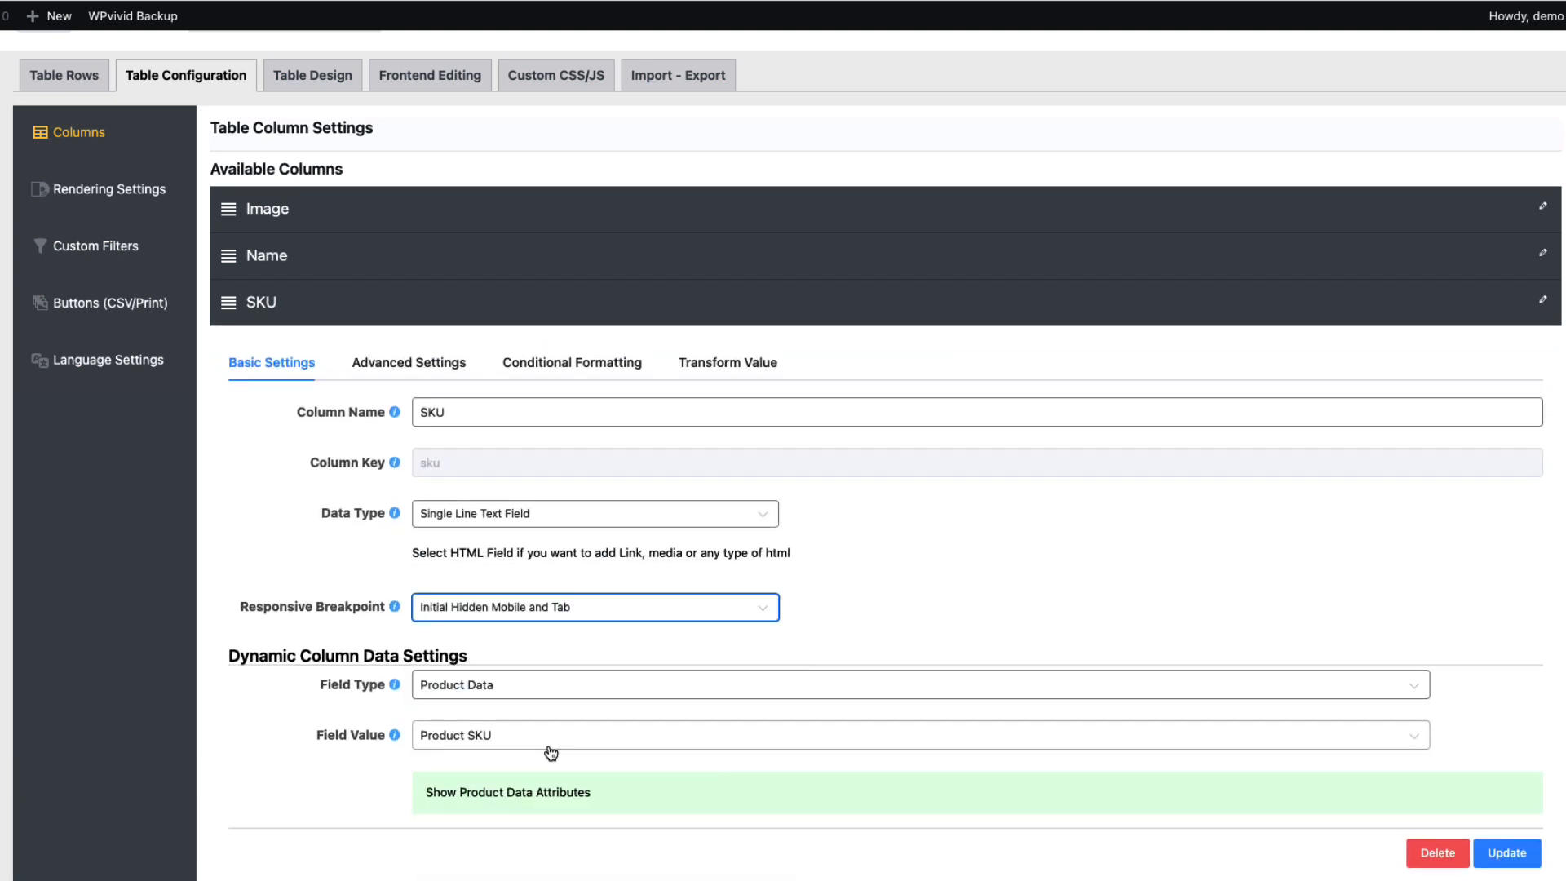
Set the Stock status column's responsive breakpoint to Initial Hidden Mobile and Tab, and save both the Stock status and SKU columns.
scroll(957, 604, down, 5)
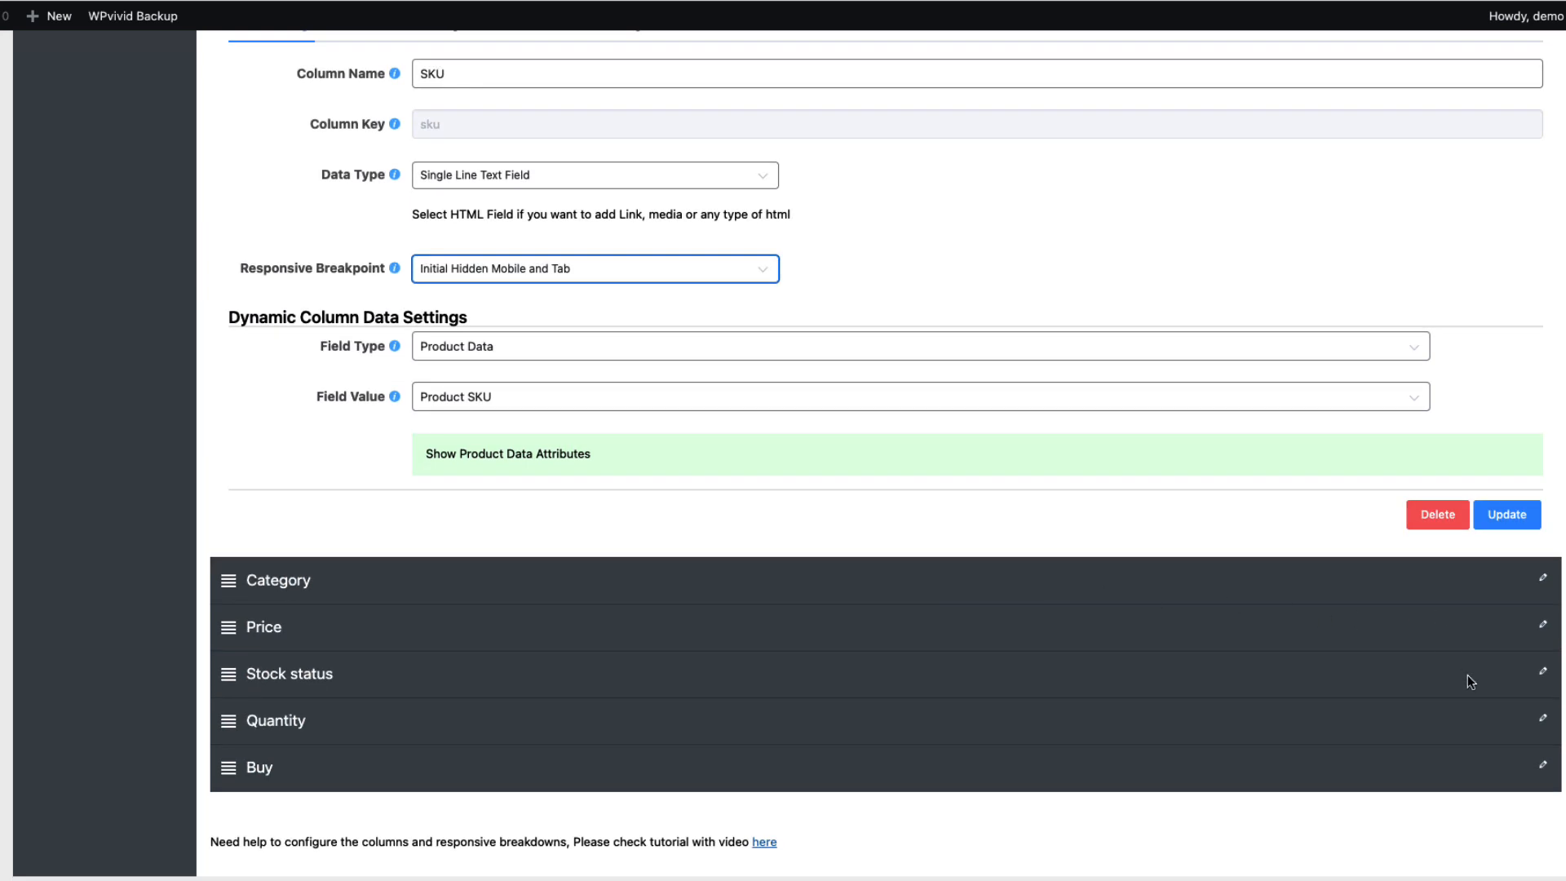
click(1541, 673)
scroll(1167, 674, down, 5)
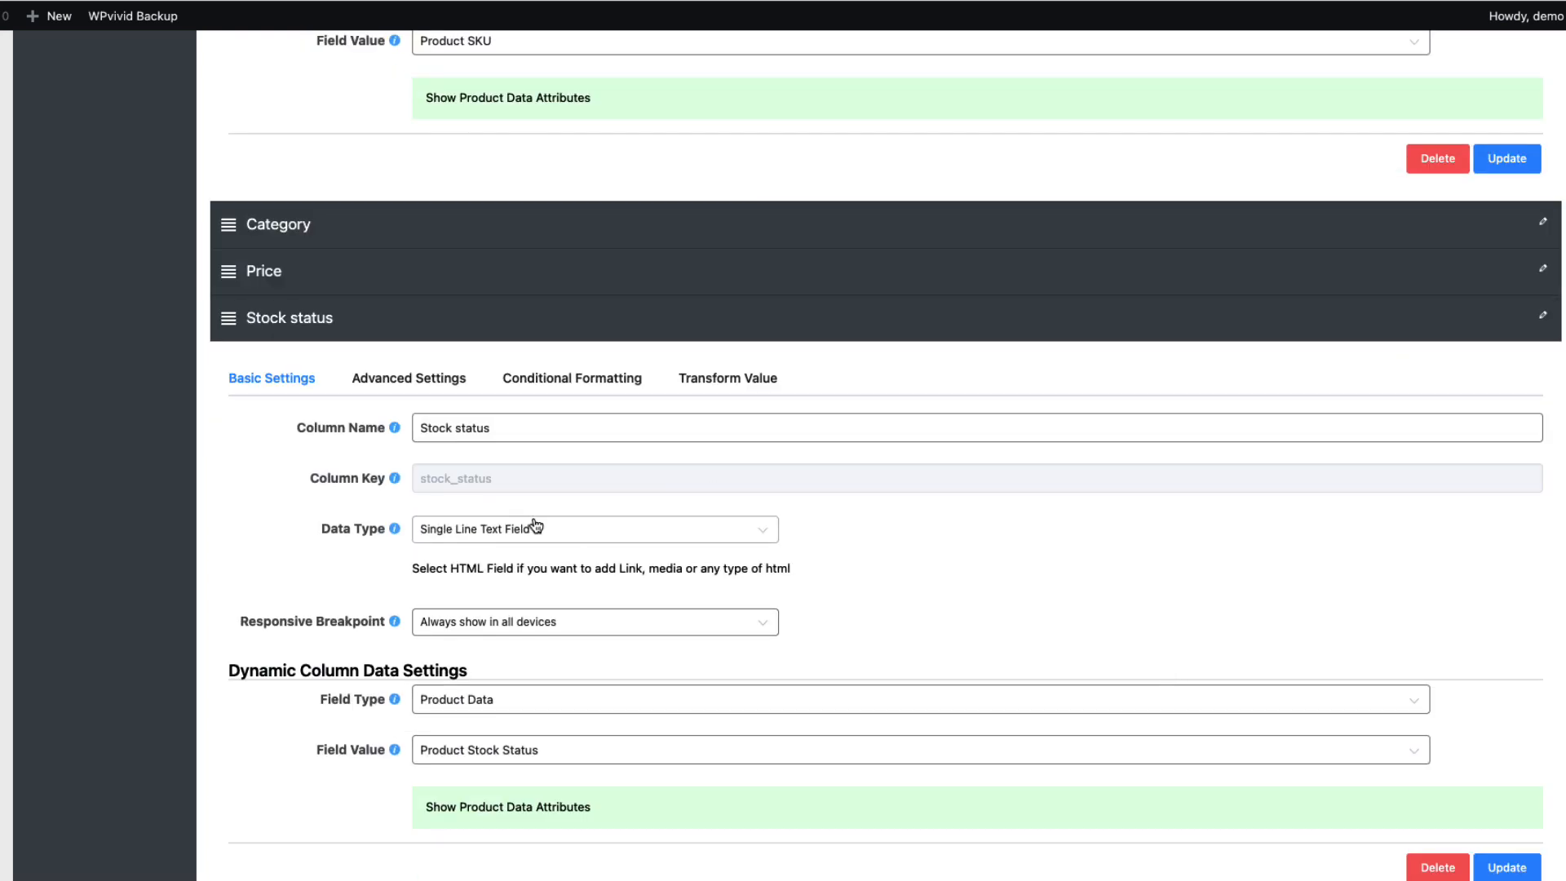
click(510, 626)
click(512, 784)
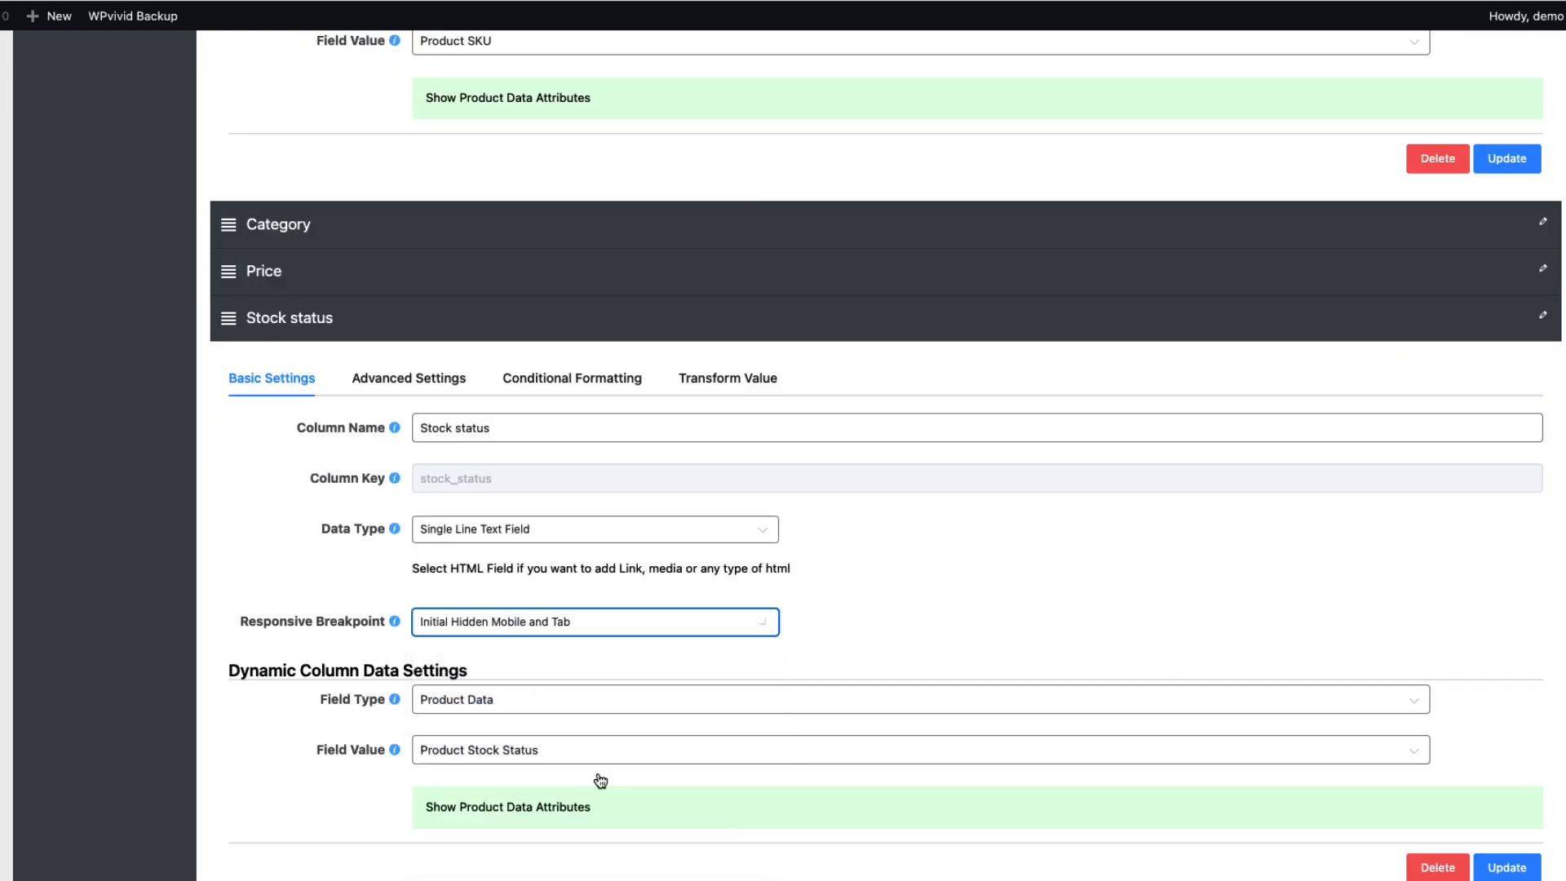
click(1506, 867)
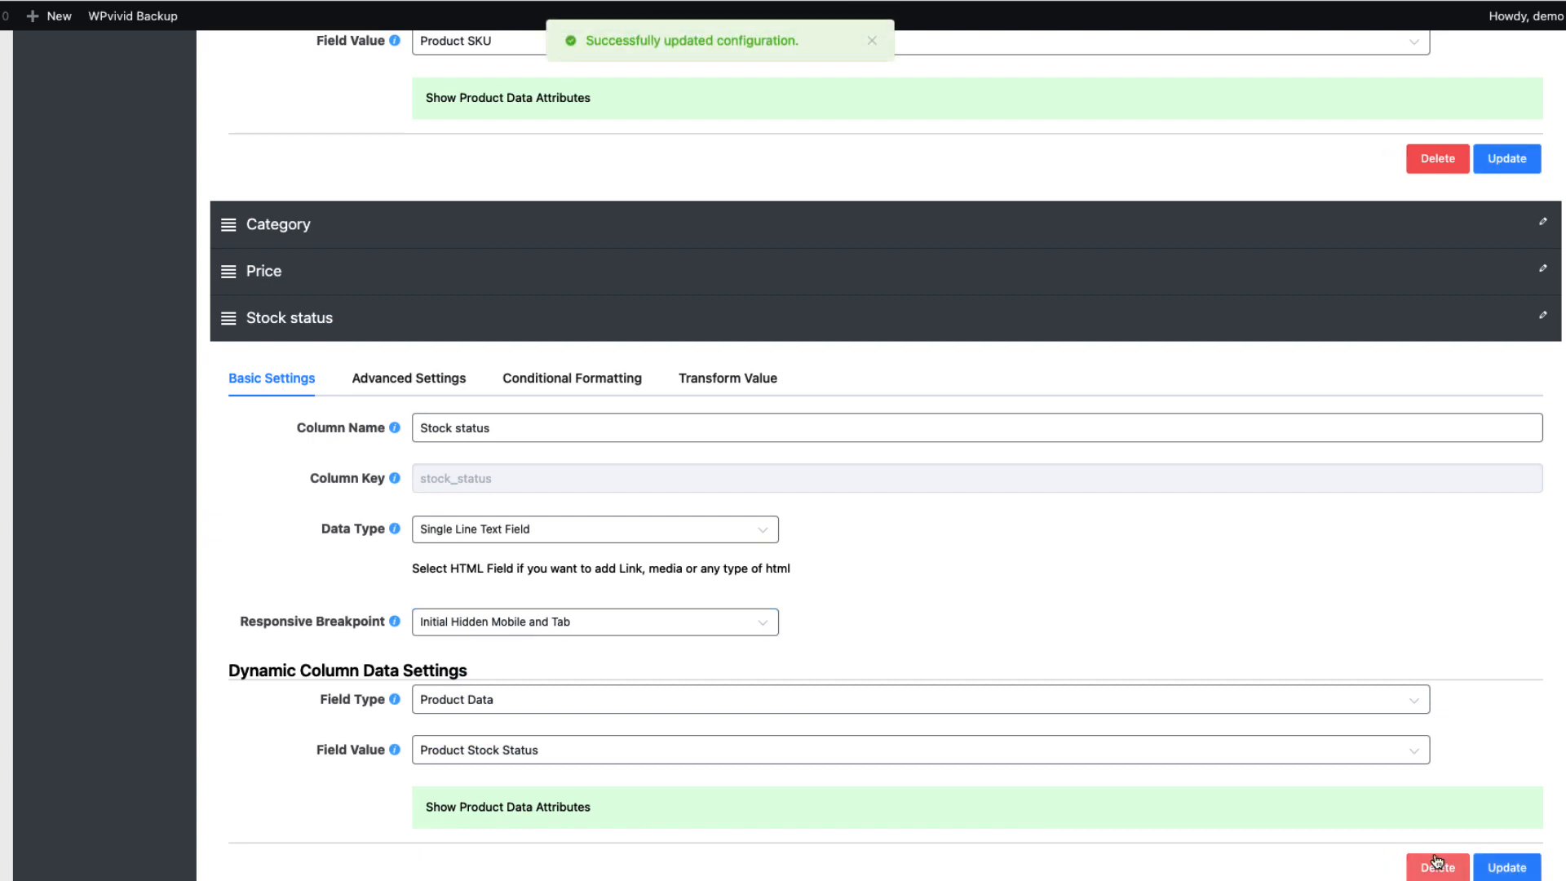
click(1507, 159)
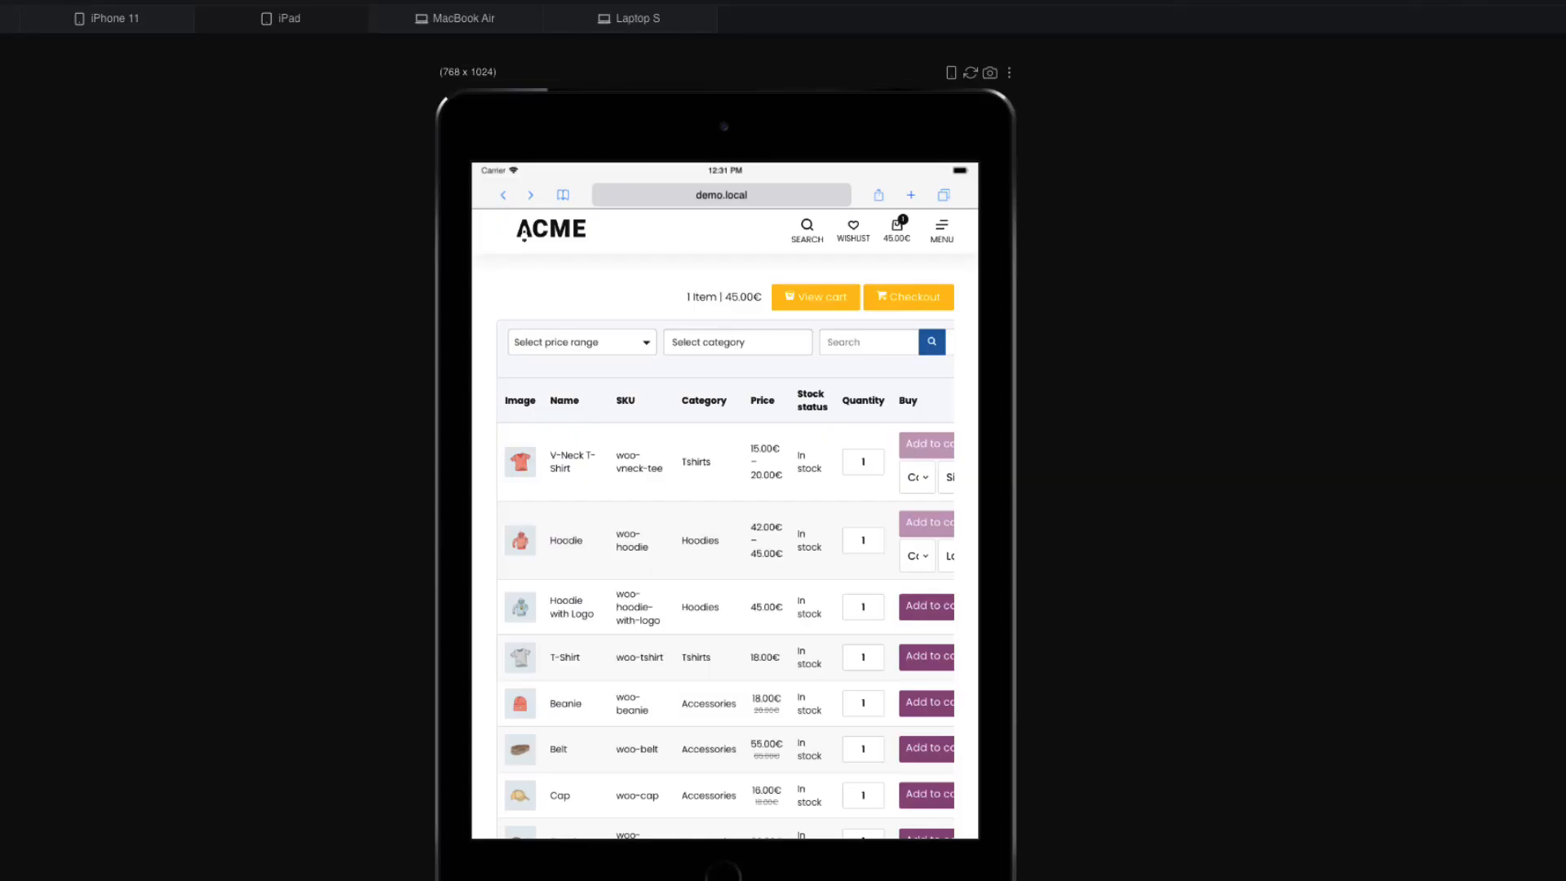
Reload the table on the simulated iPad and check it in portrait with the V-Neck T-Shirt row expanded, and in landscape.
click(970, 75)
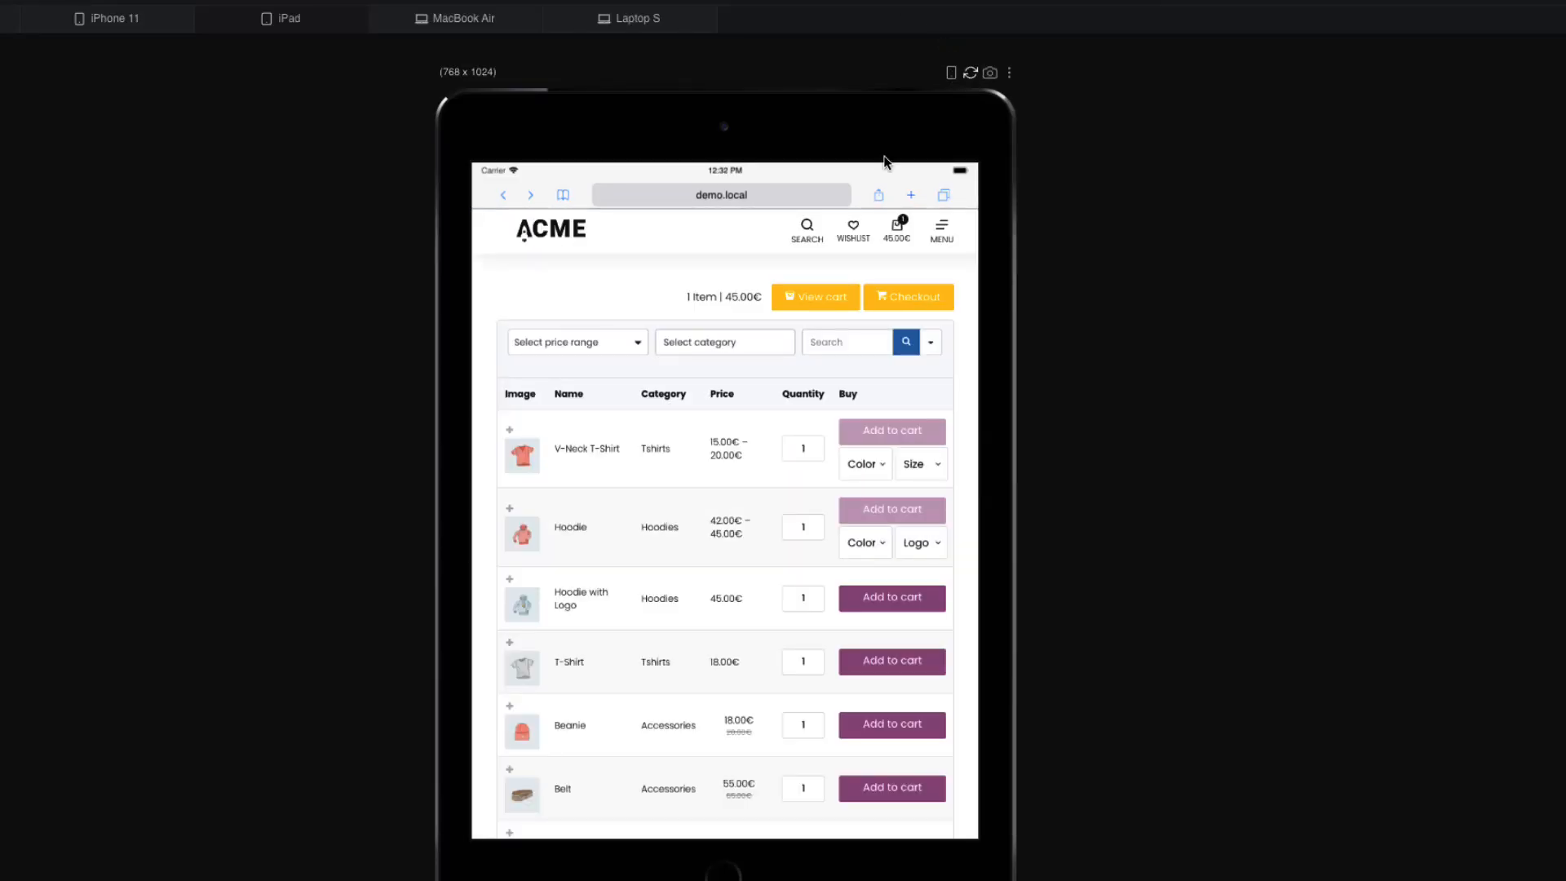
click(509, 430)
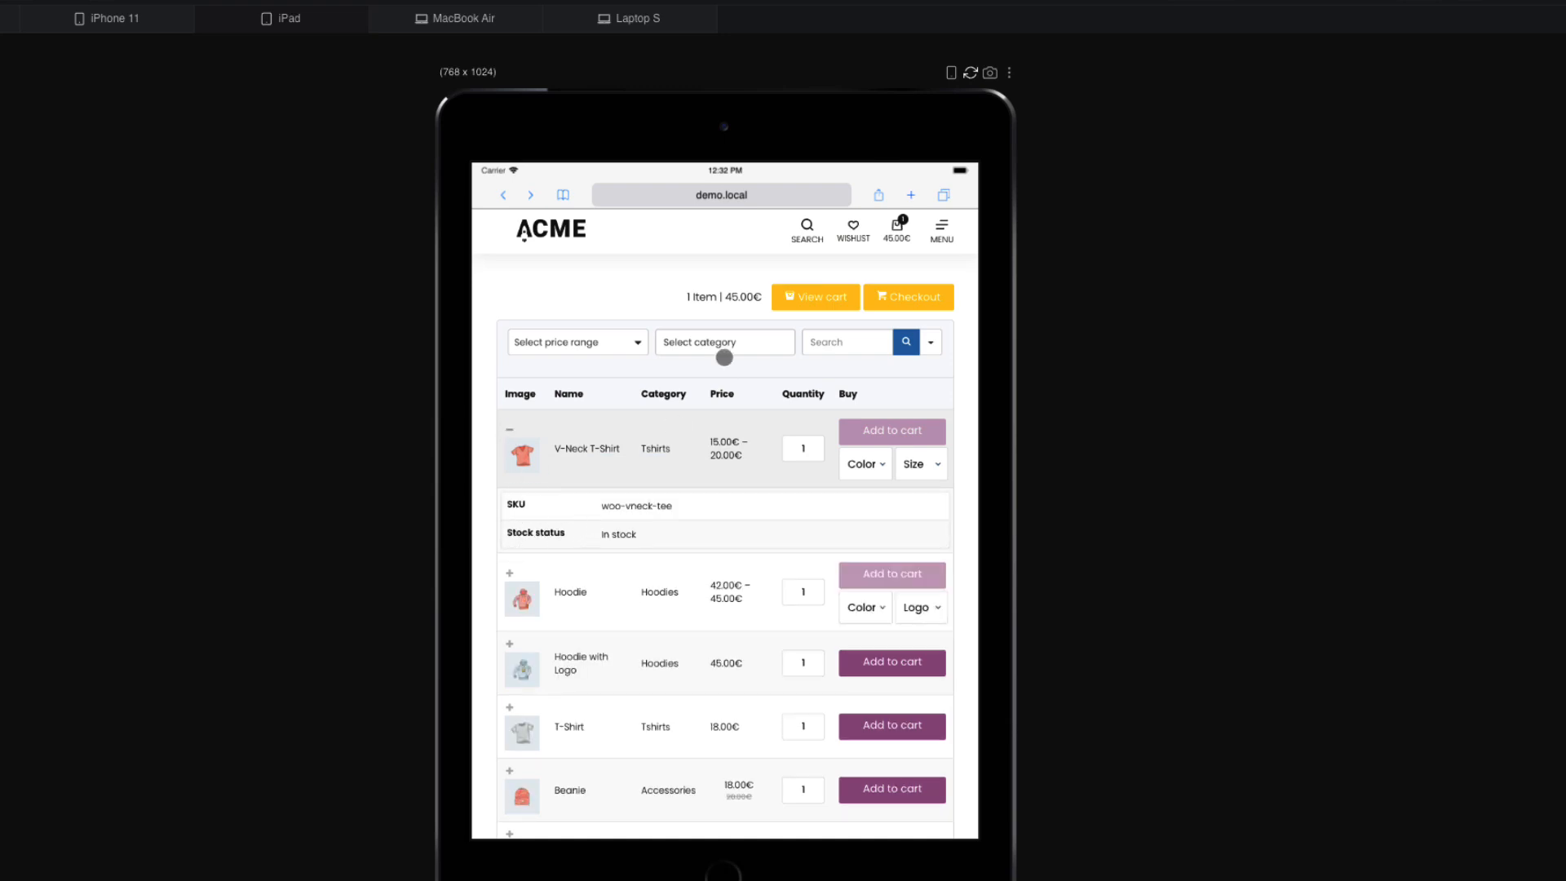
click(962, 74)
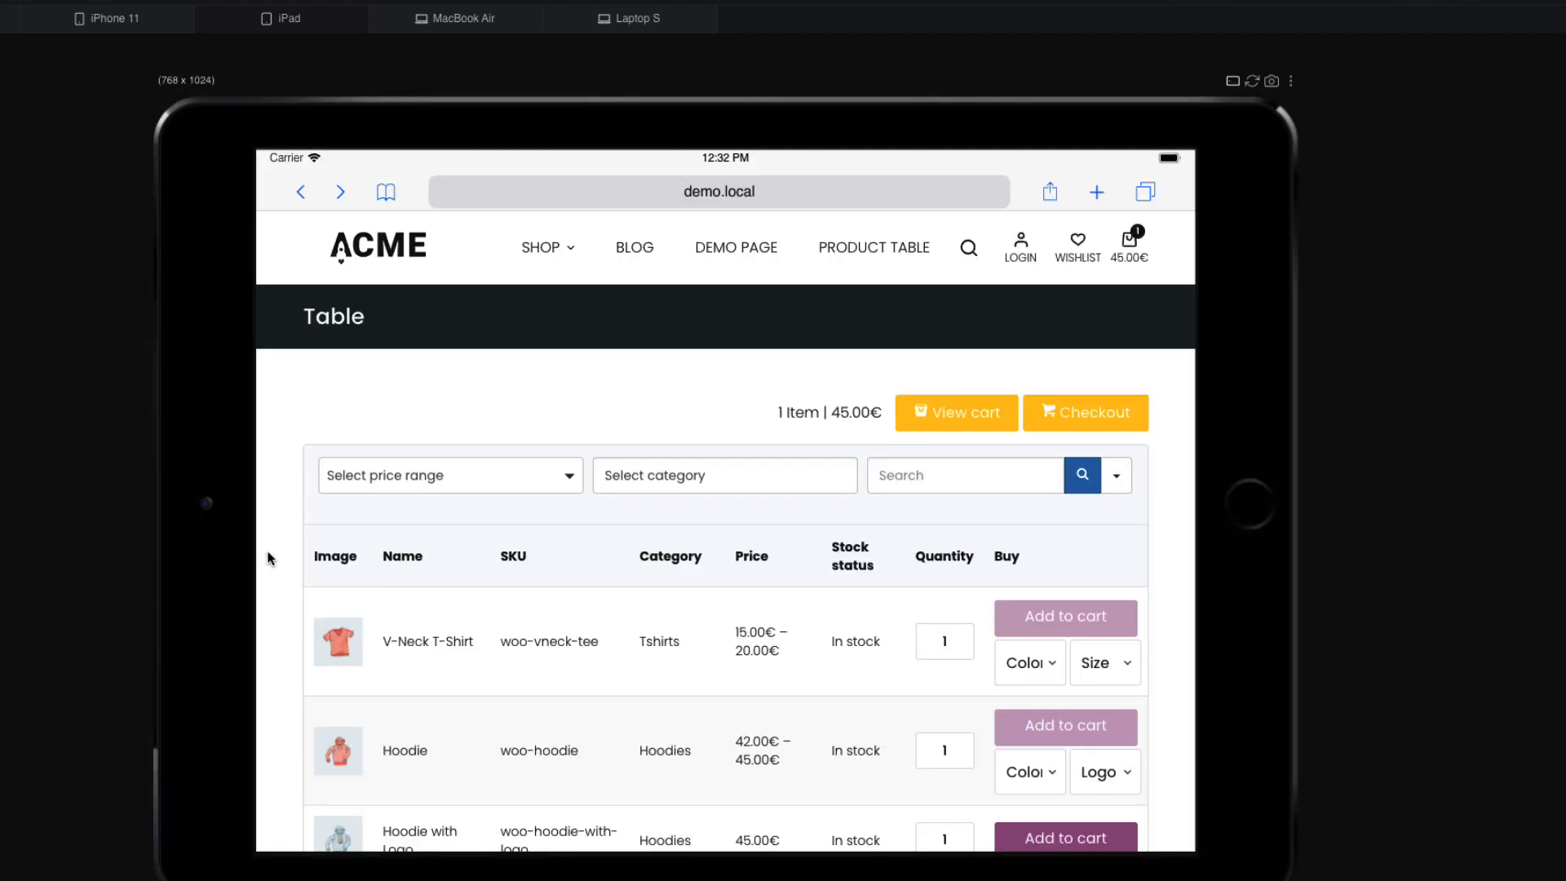
scroll(272, 531, down, 2)
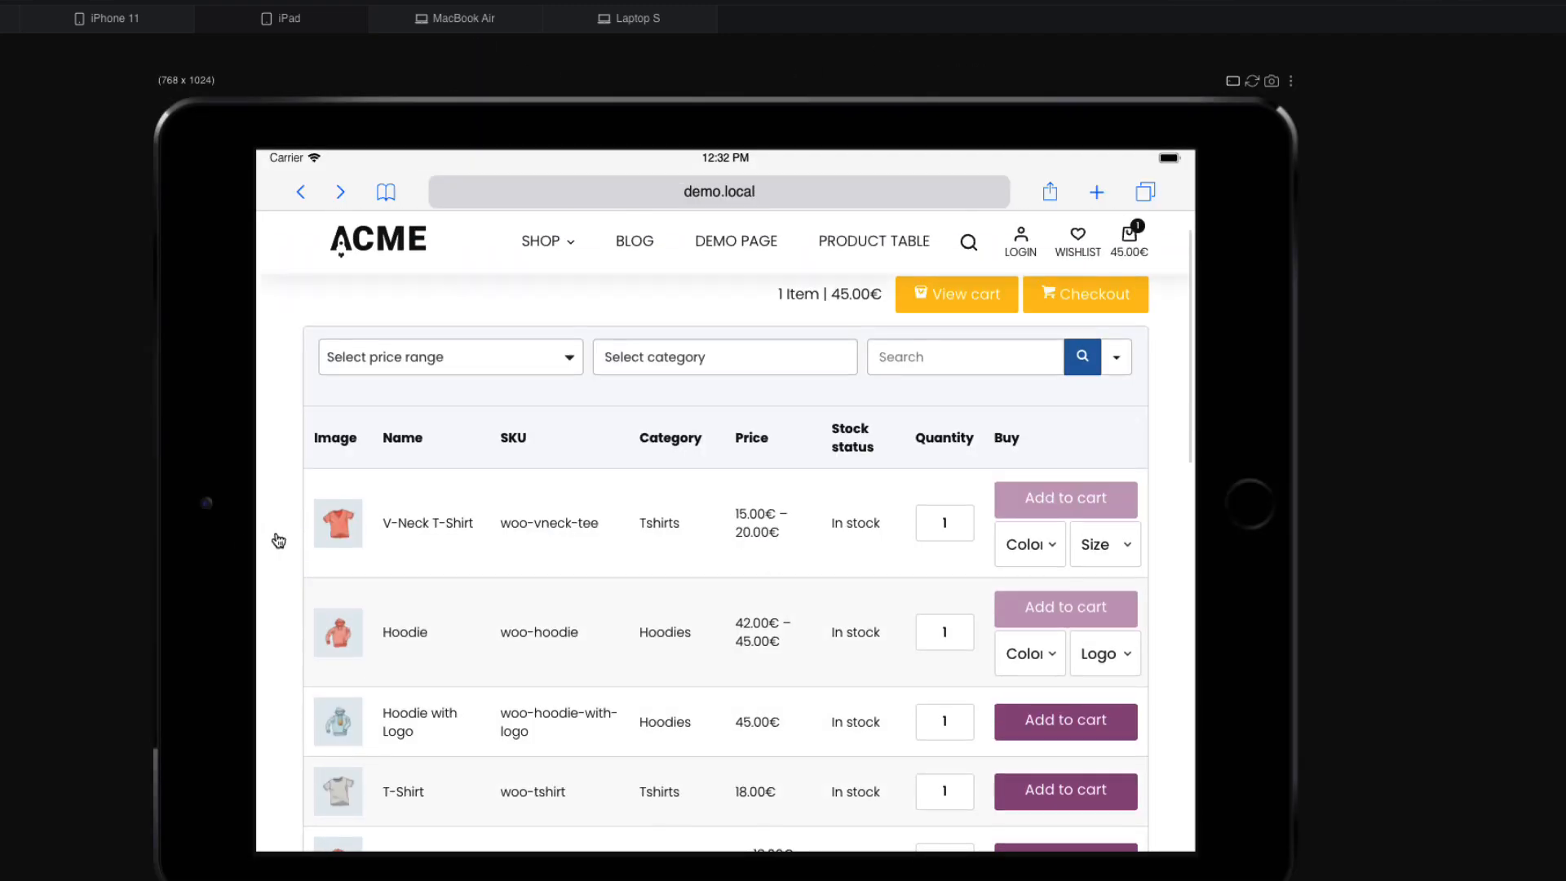
Switch the simulator to iPhone 11 and check the stacked product rows on the phone.
click(126, 27)
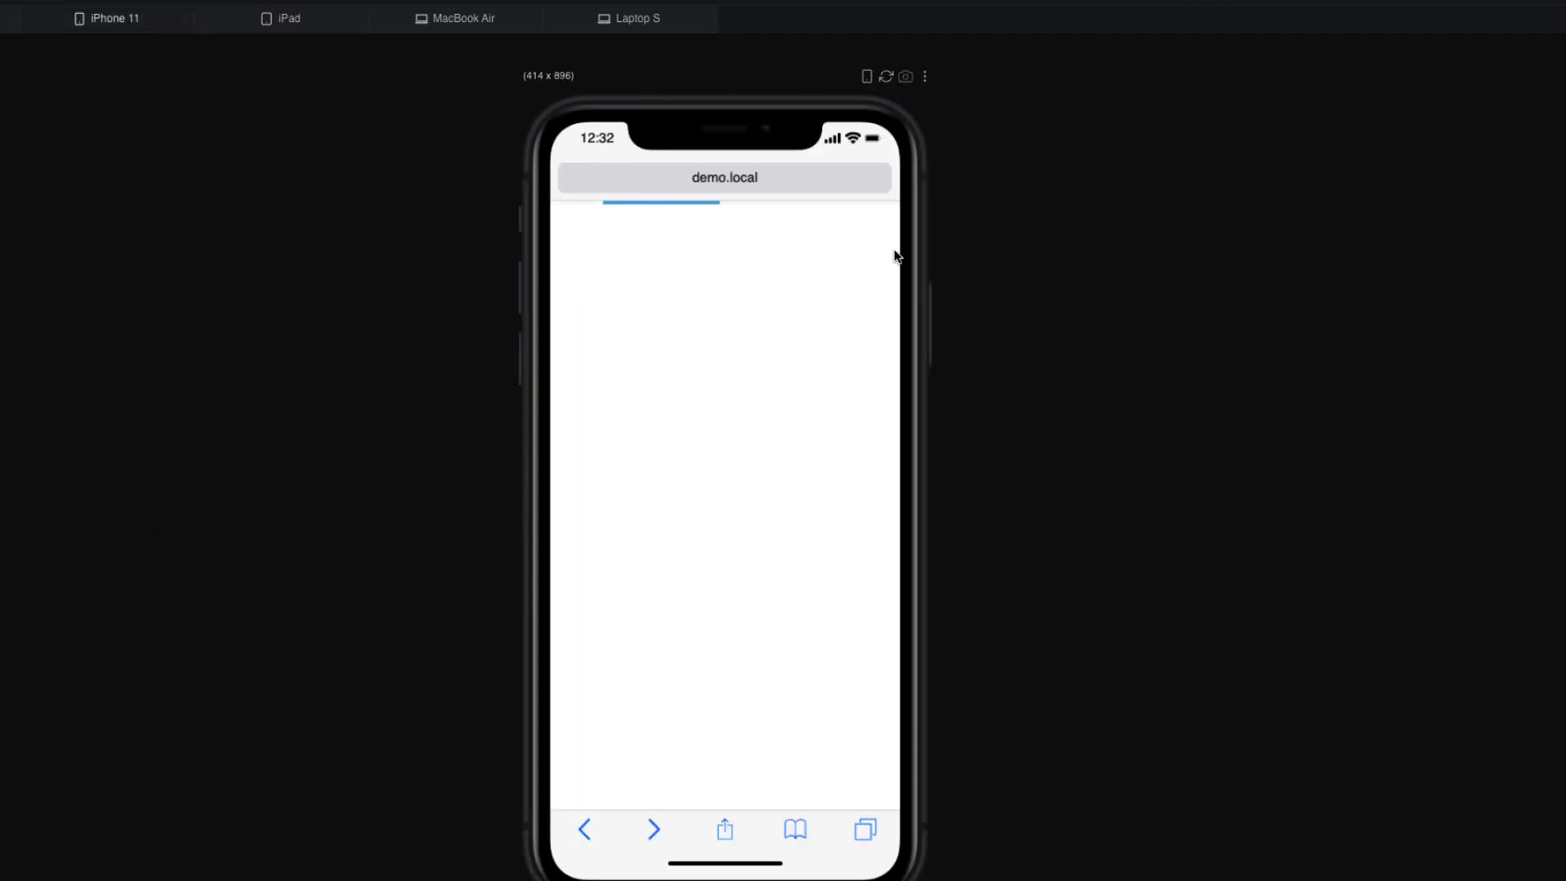
scroll(831, 429, down, 5)
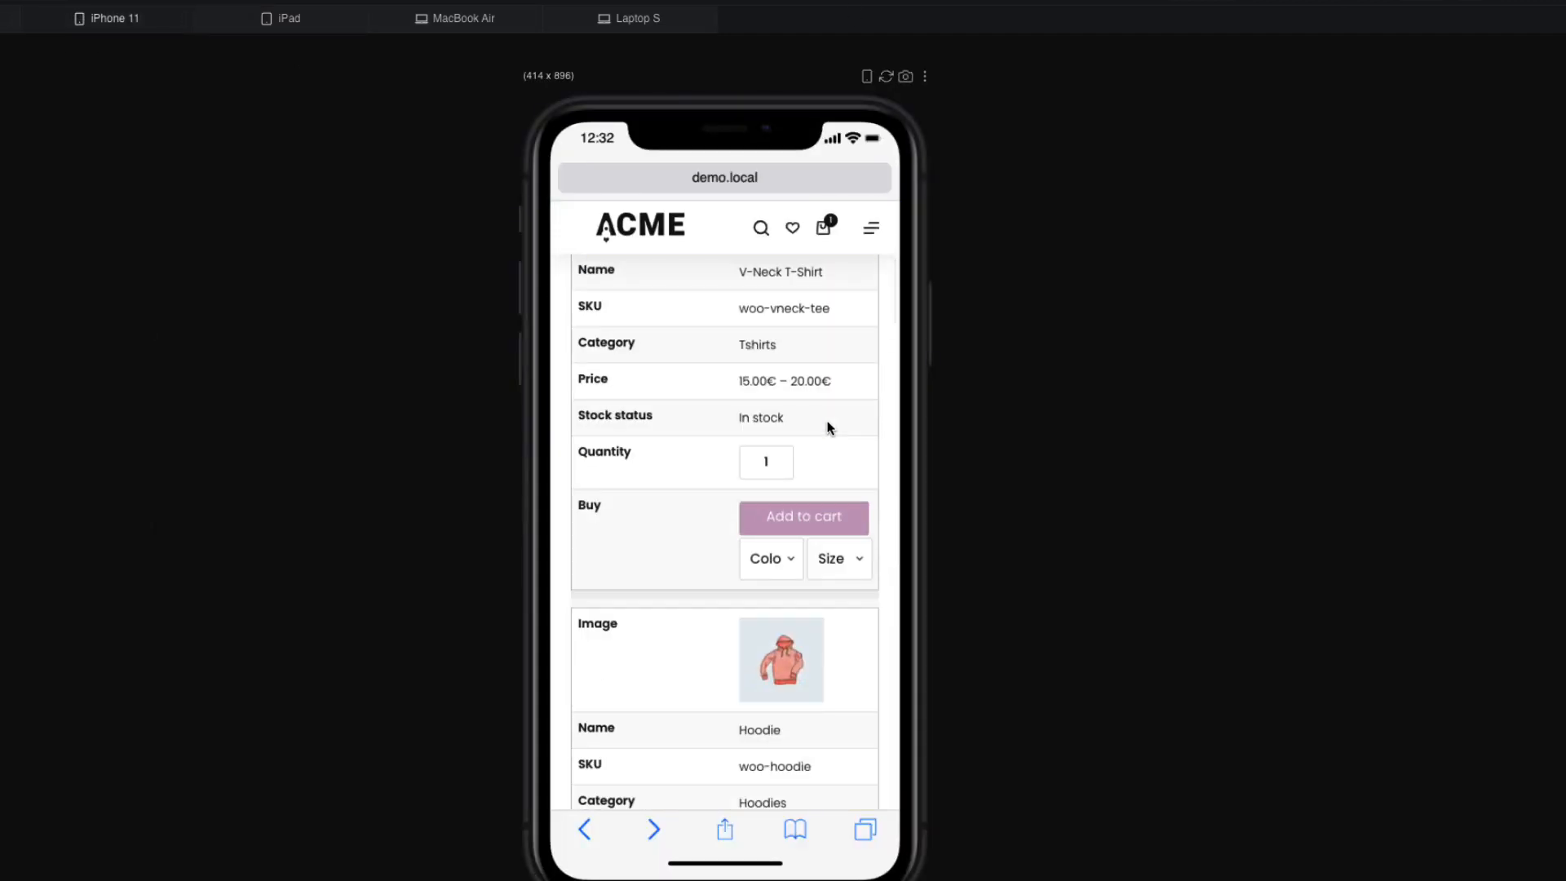
scroll(830, 429, up, 2)
scroll(831, 428, up, 1)
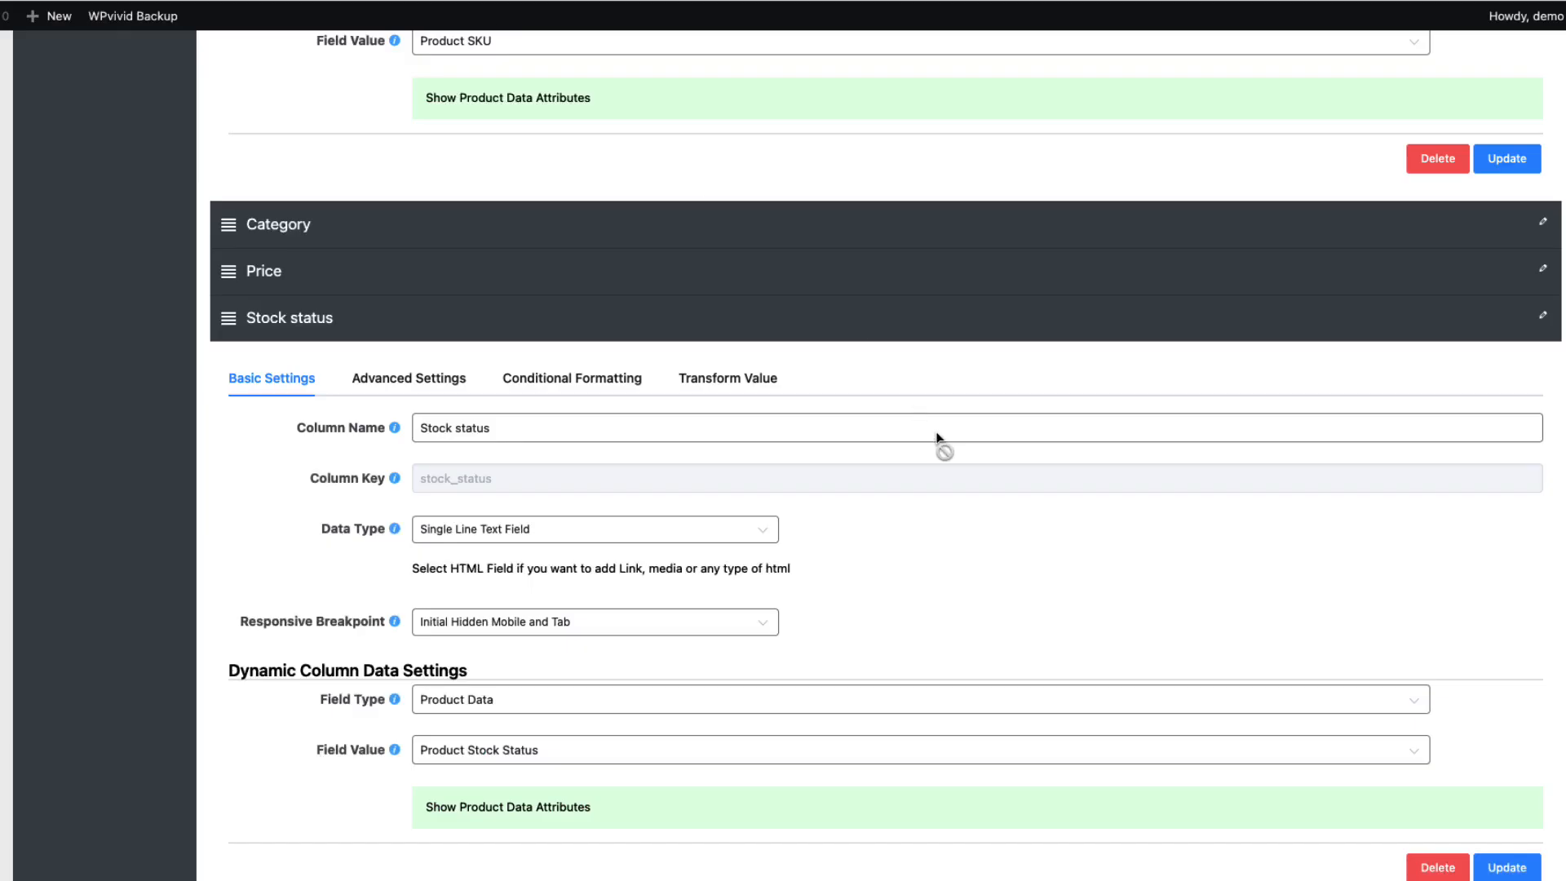
Examine the example product table under the Shop now tab of the storefront's My Account page.
scroll(937, 444, up, 10)
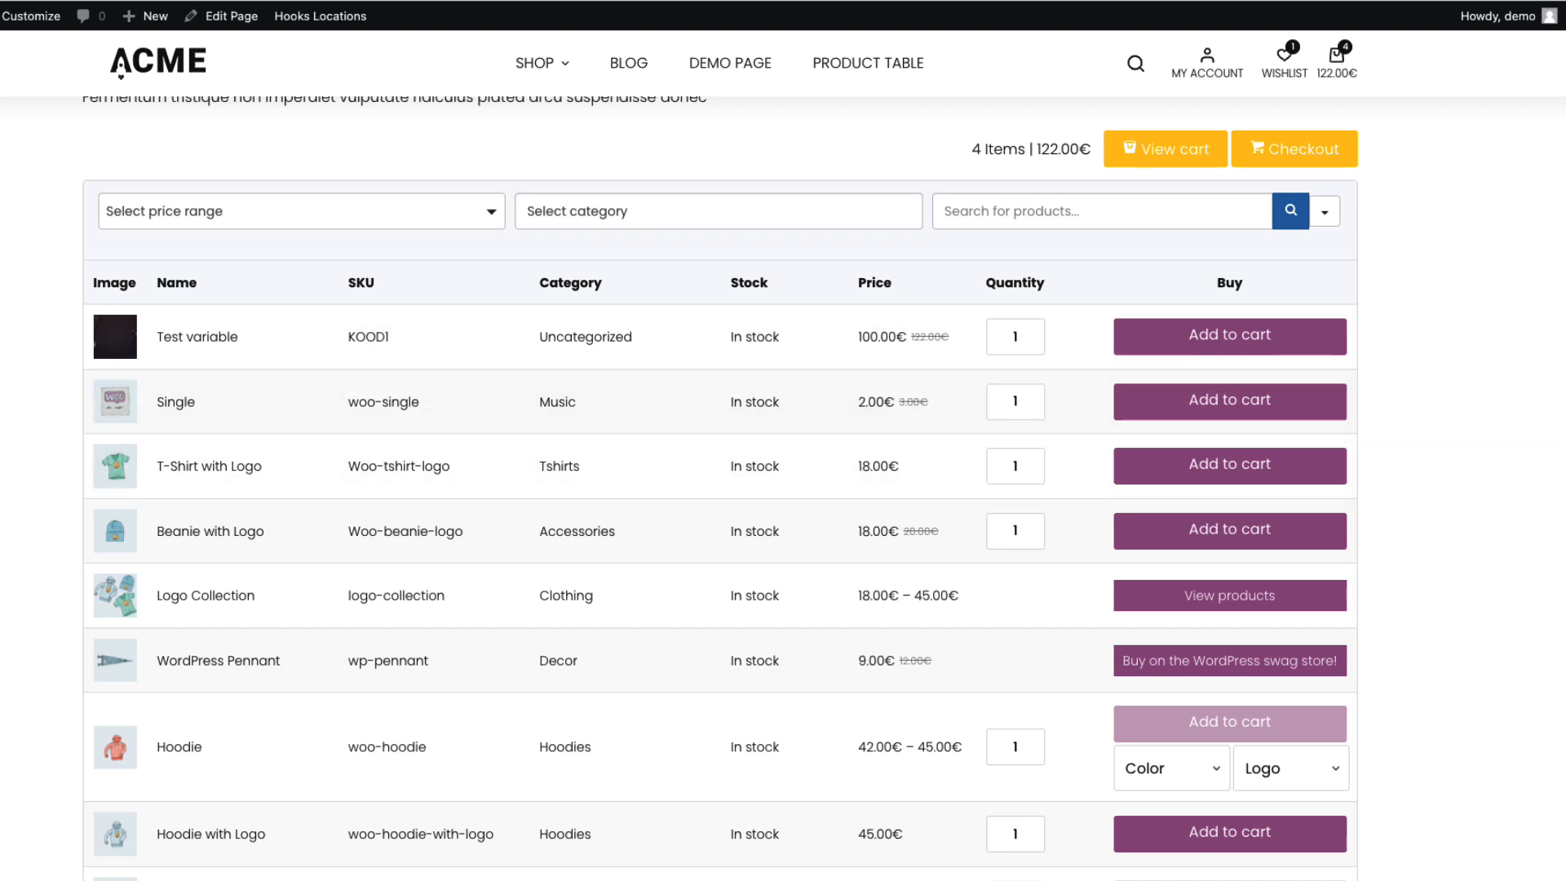
scroll(4, 431, up, 4)
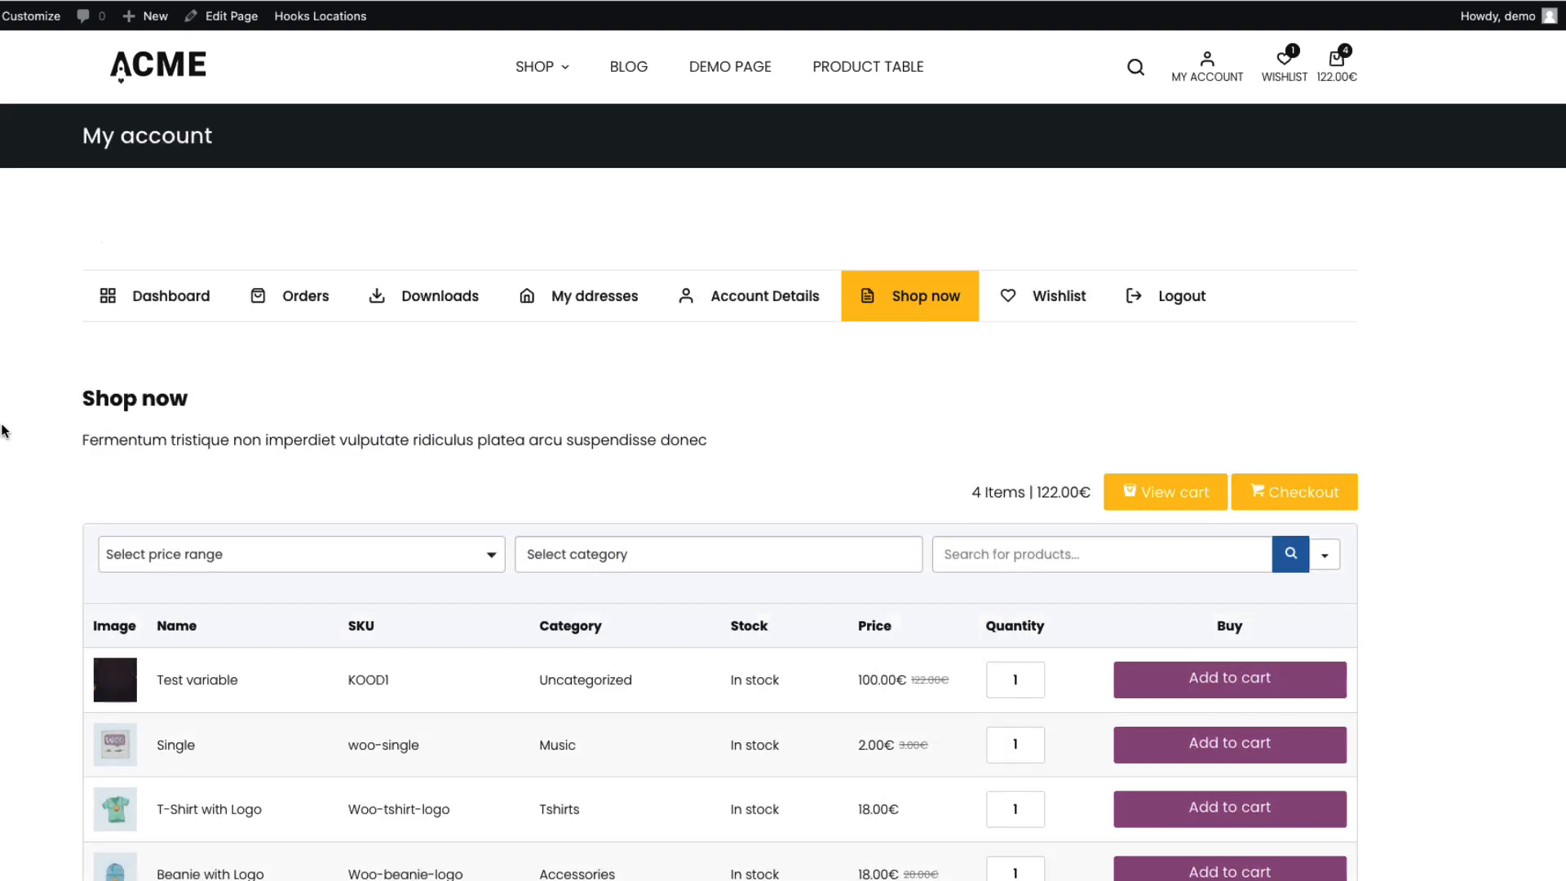
click(1199, 74)
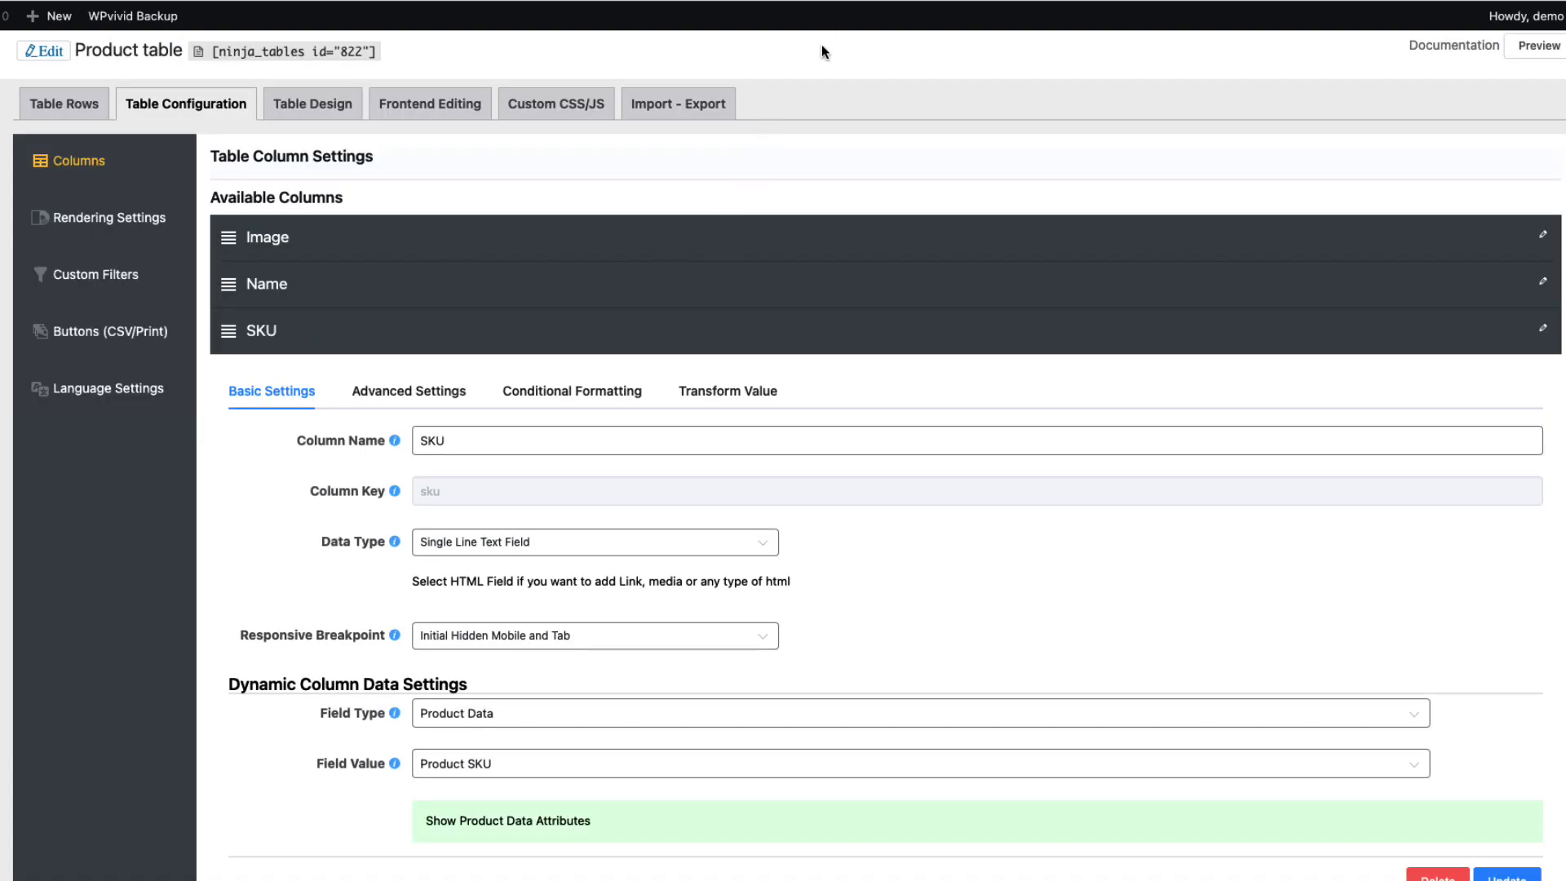
Go to the page for adding new plugins and search for "code snippets".
mouse_move(77, 660)
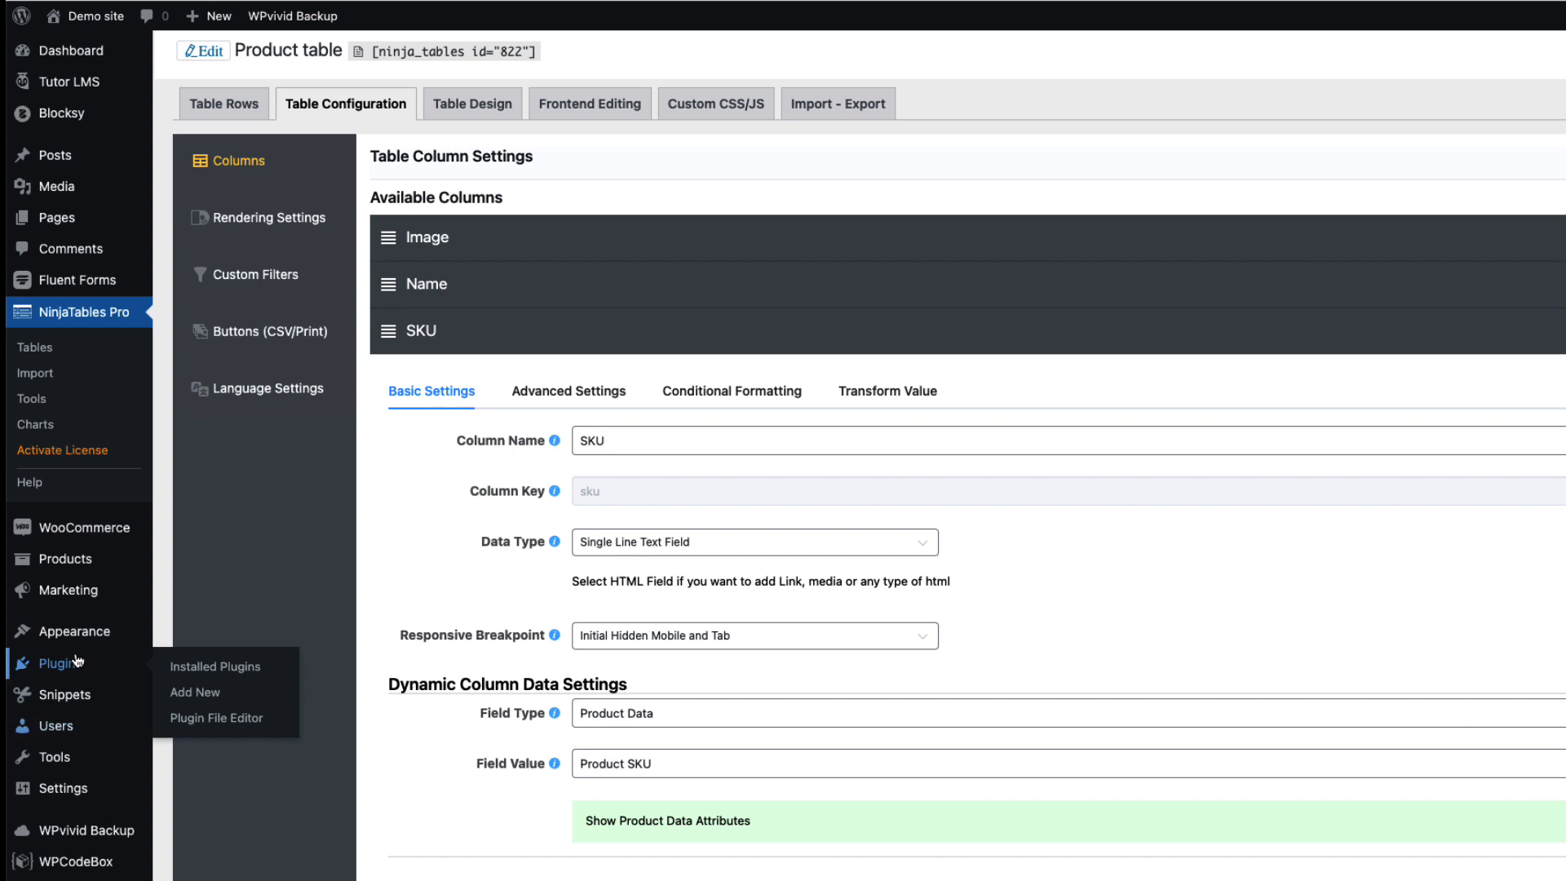
click(206, 696)
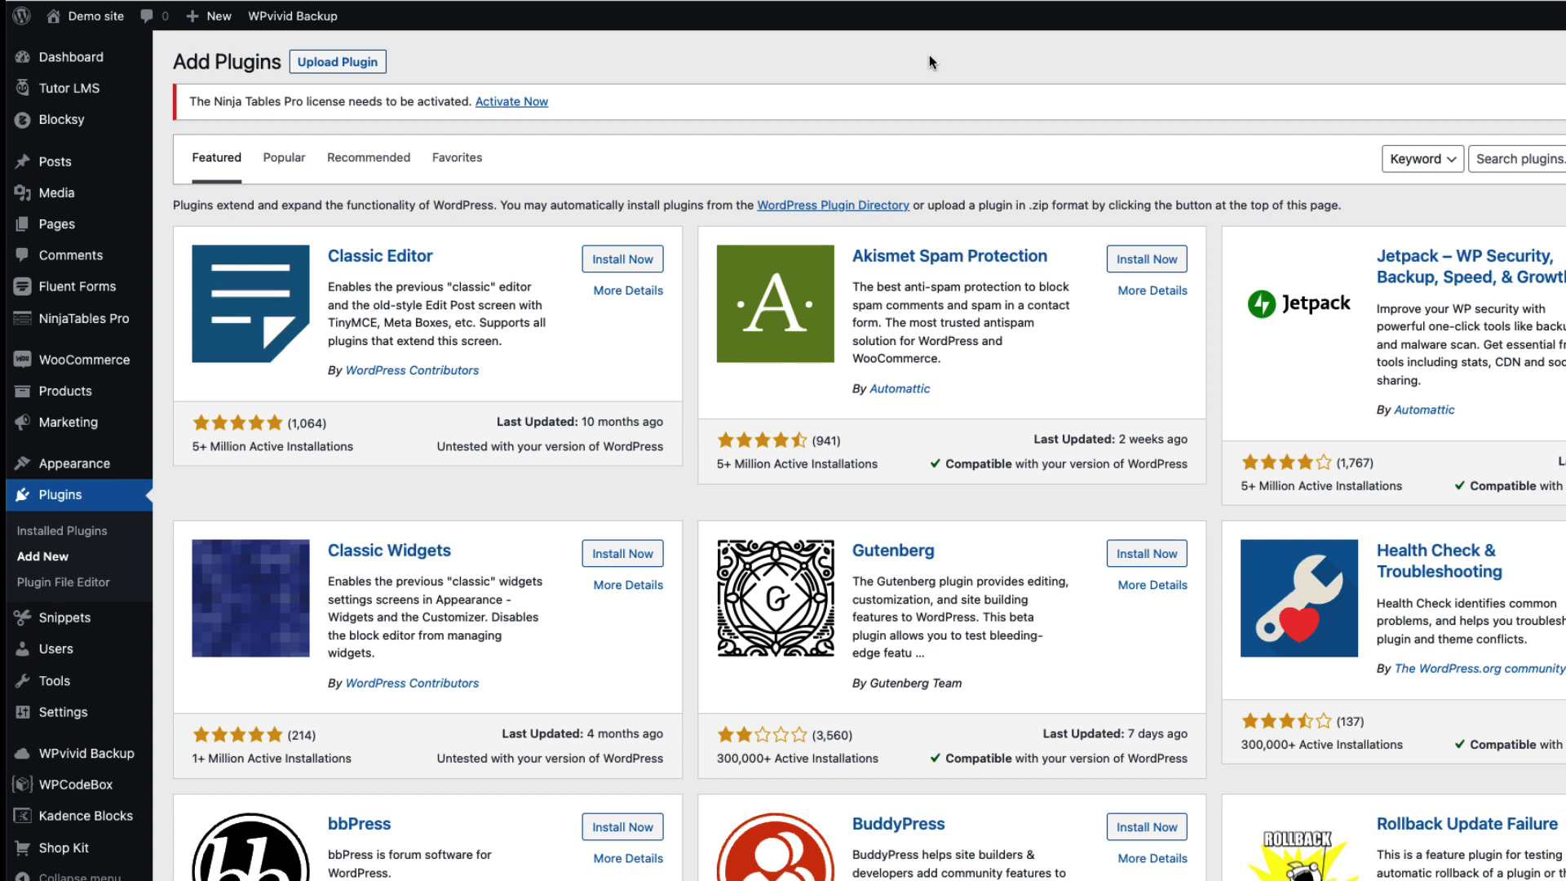
click(1545, 158)
text(code)
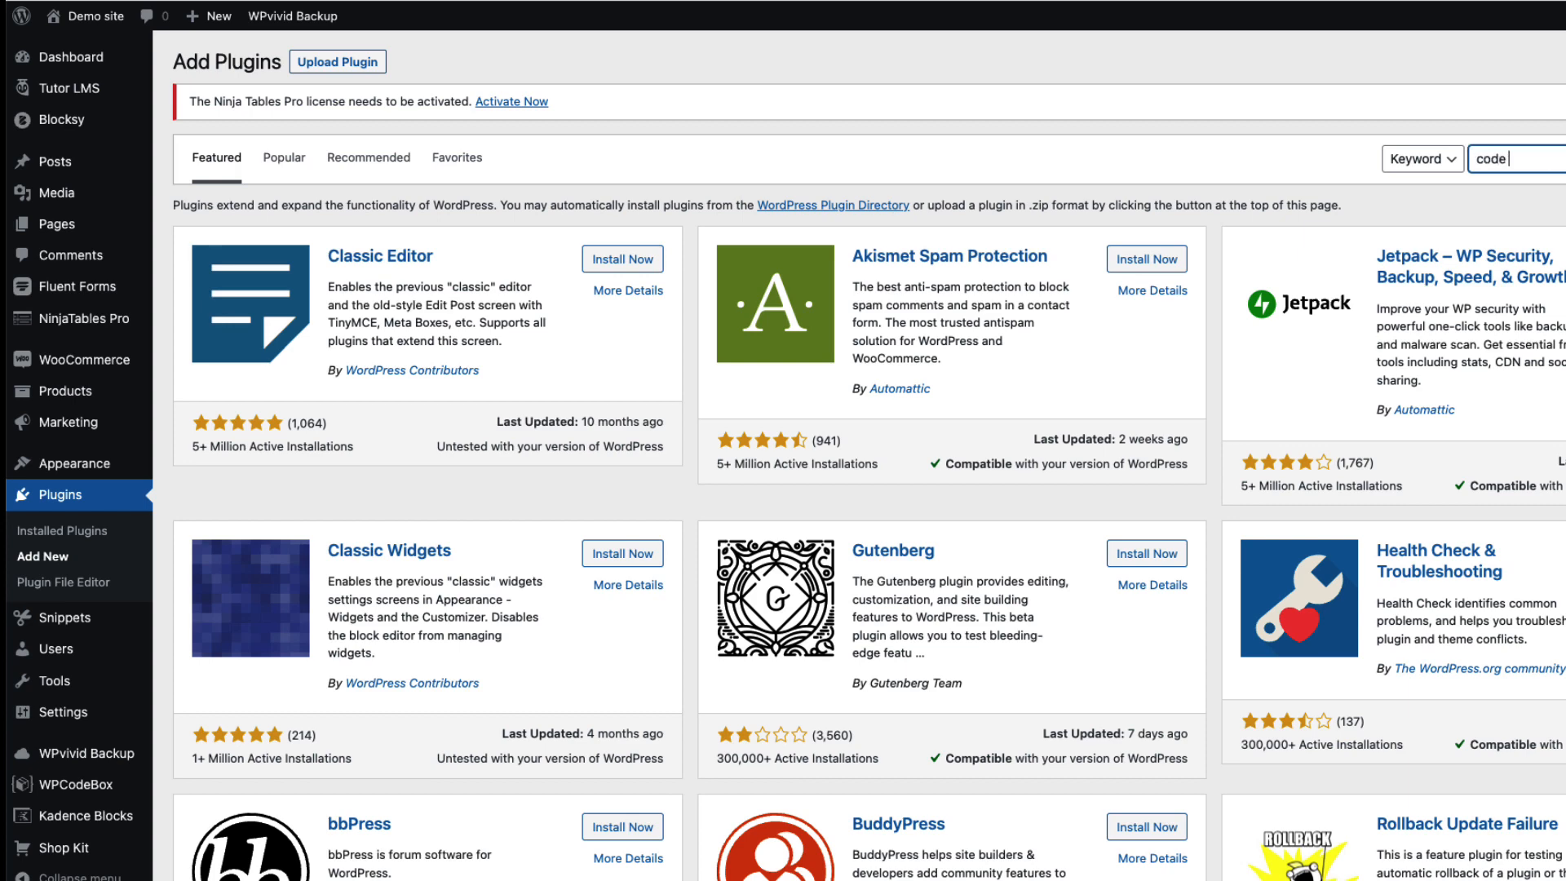
text( snippets)
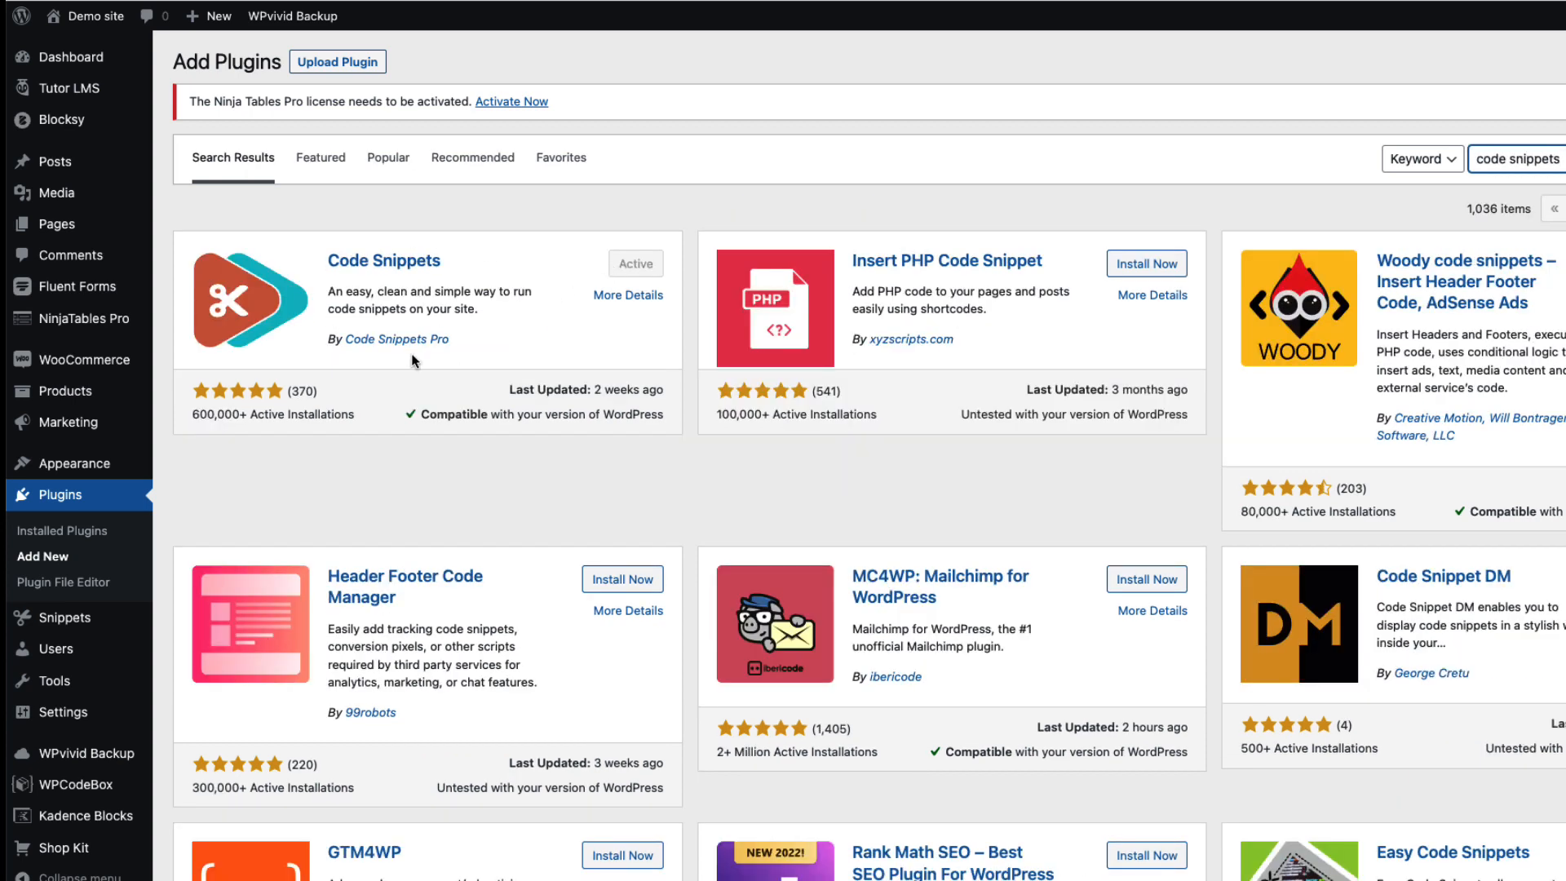
Create a new snippet titled "Custom tab" and paste the PHP code that adds a "shop-now" My Account tab with the [ninja_tables id="794"] shortcode.
mouse_move(62, 620)
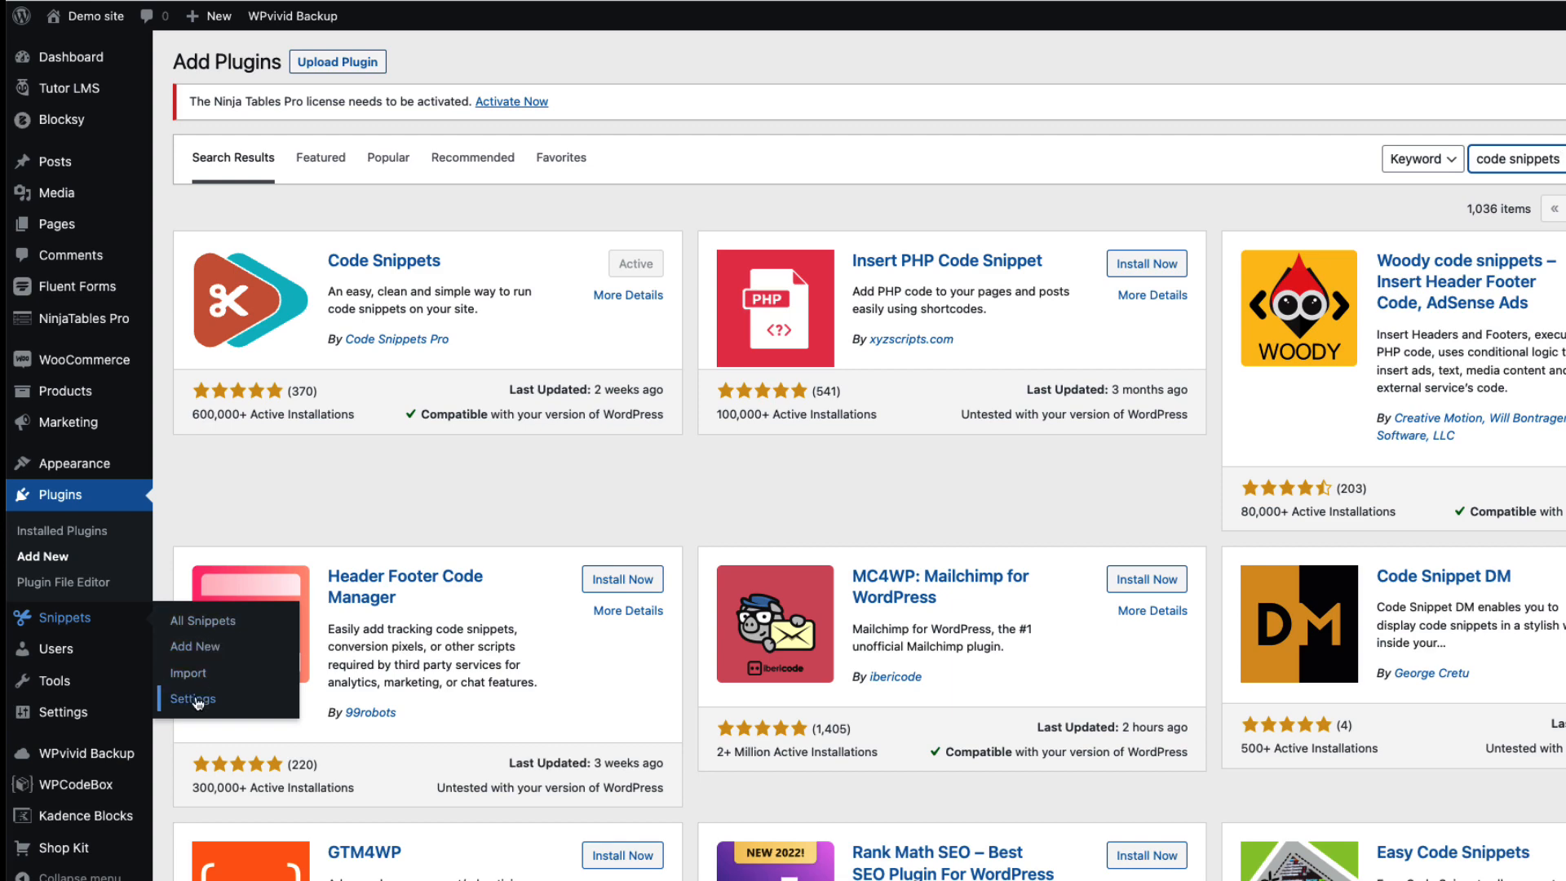
click(208, 647)
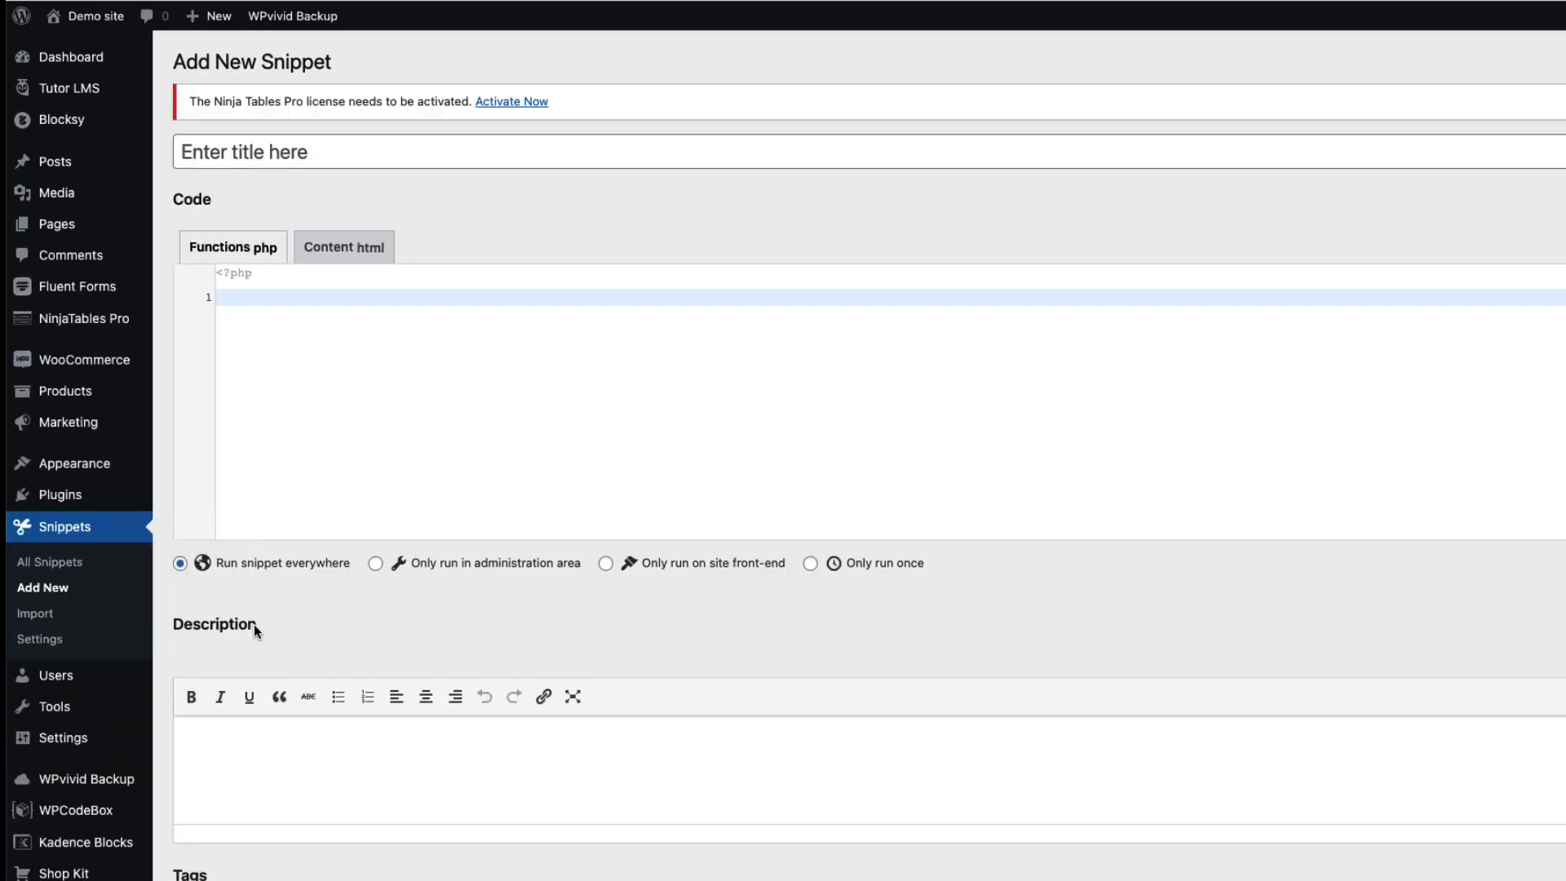
click(275, 143)
text(Custom tab)
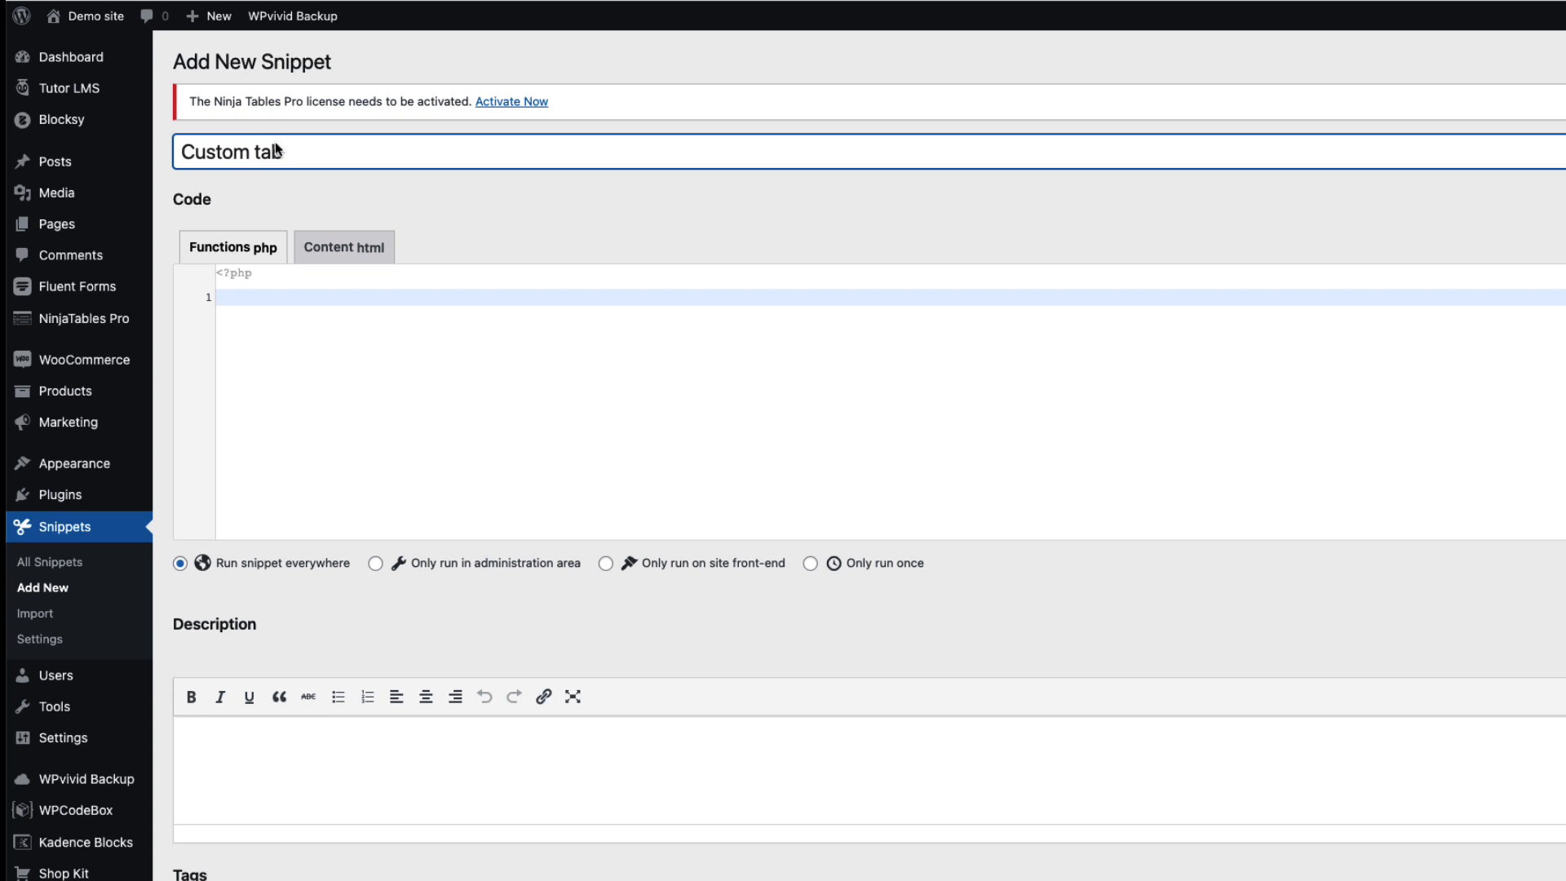
click(639, 470)
text(// Add Woocommerce My Account tab for Support // 1. Register new customer-support endpoint (URL) for My Account page add_action( 'init', 'add_shop_now_endpoint' ); function add_shop_now_endpoint() {     add_rewrite_endpoint( 'shop-now', EP_ROOT | EP_PAGES ); }  // 2. Add new query var add_filter( 'query_vars', 'shop_query_vars', 0 ); function shop_query_vars( $vars ) {     $vars[] = 'shop-now';     return $vars; }  // 3. Insert the new endpoint into the My Account menu add_filter( 'woocommerce_account_menu_items', 'add_new_tab' ); function add_new_tab( $items ) {     $items['shop-now'] = 'Shop now';     return $items; }  // 4. Add content to the added tab add_action( 'woocommerce_account_shop-now_endpoint', 'shop_now_tab_content' ); // Note: add_action must follow 'woocommerce_account_{your-endpoint-slug}_endpoint' format  function shop_now_tab_content() {    echo '<h4><strong>Shop now</strong></h4>    <p>Fermentum tristique non imperdiet vulputate ridiculus platea arcu suspendisse donec</p>';    echo do_shortcode( '[ninja_tables id="794"]' ); // Here goes your shortcode if needed }  // 5. Go to Settings >> Permalinks and re-save permalinks. Otherwise you will end up with 404 Page not found error)
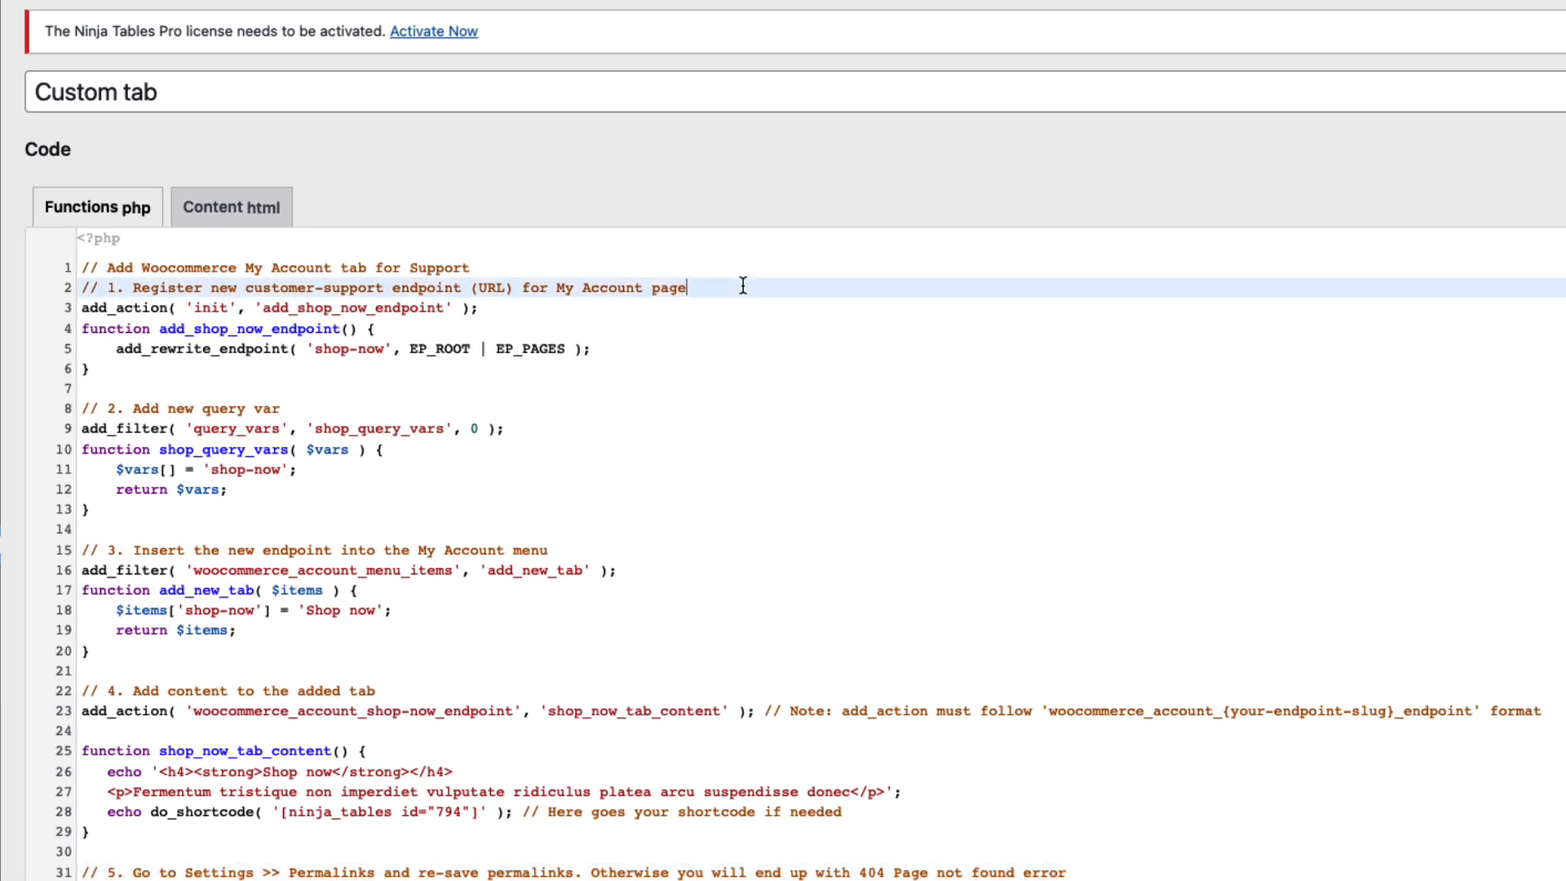
Examine the snippet's comments on registering the My Account endpoint and adding the new query var.
drag(742, 287, 82, 291)
drag(306, 412, 165, 408)
click(675, 396)
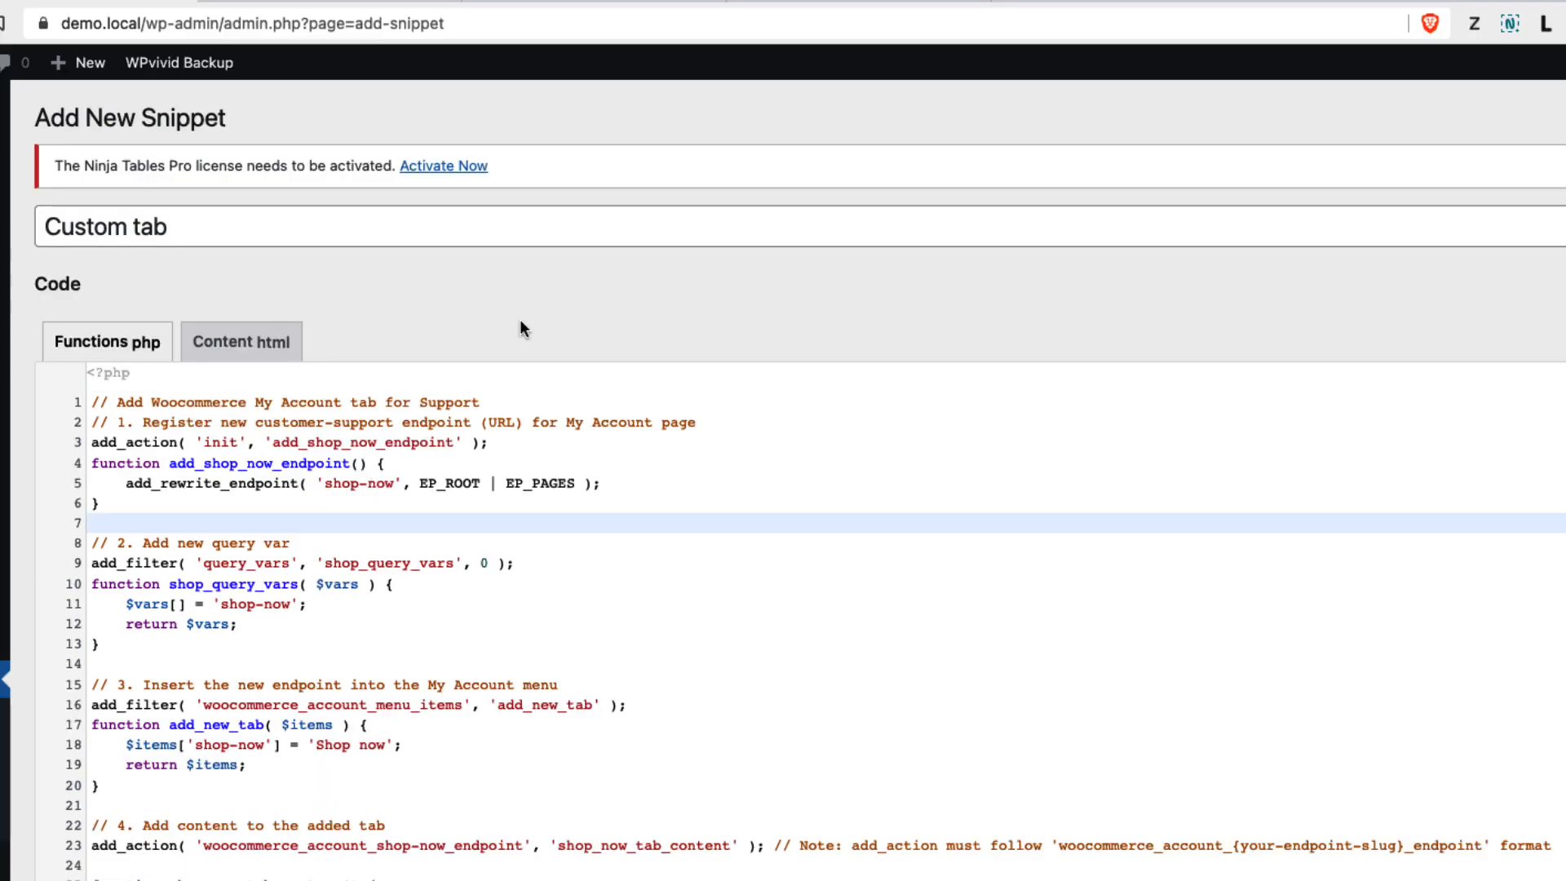
On the storefront's My Account page, view Account details and highlight its endpoint slug in the page URL.
click(609, 8)
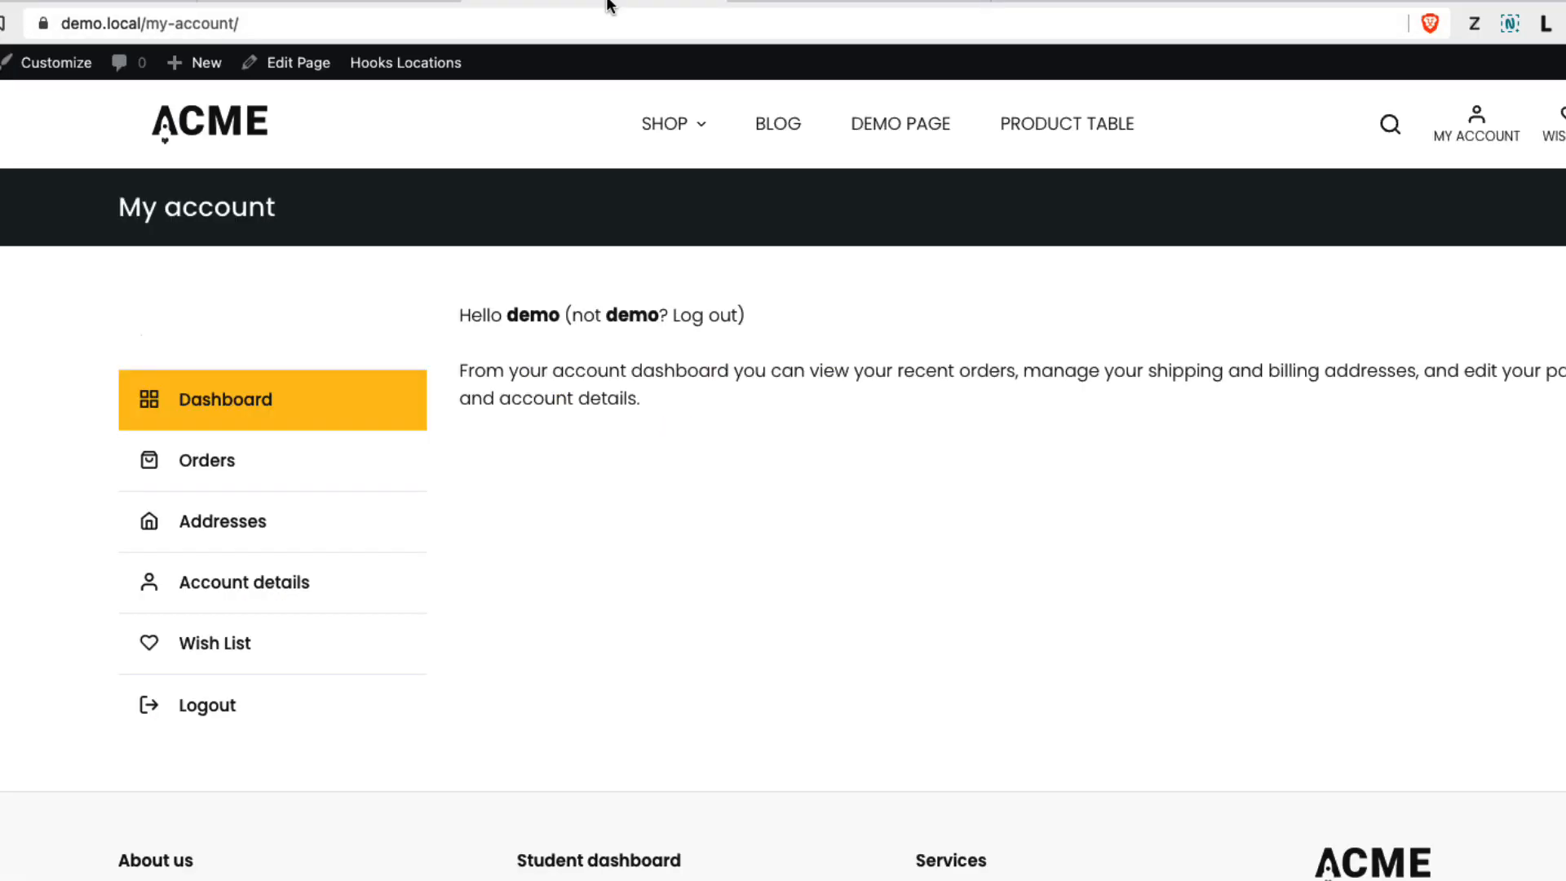
click(247, 593)
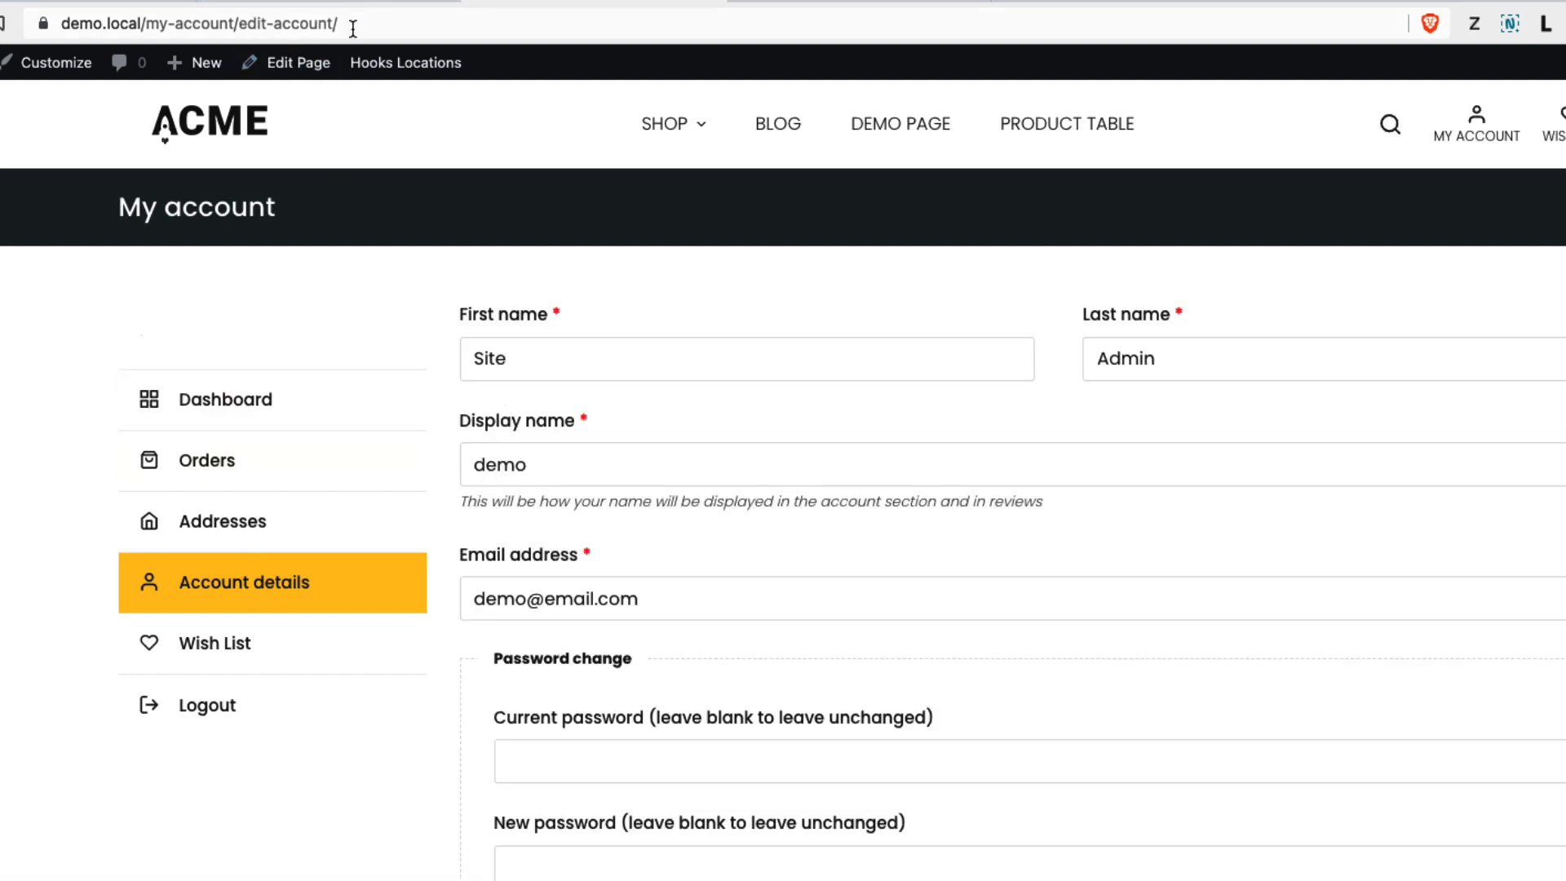
drag(349, 24, 234, 30)
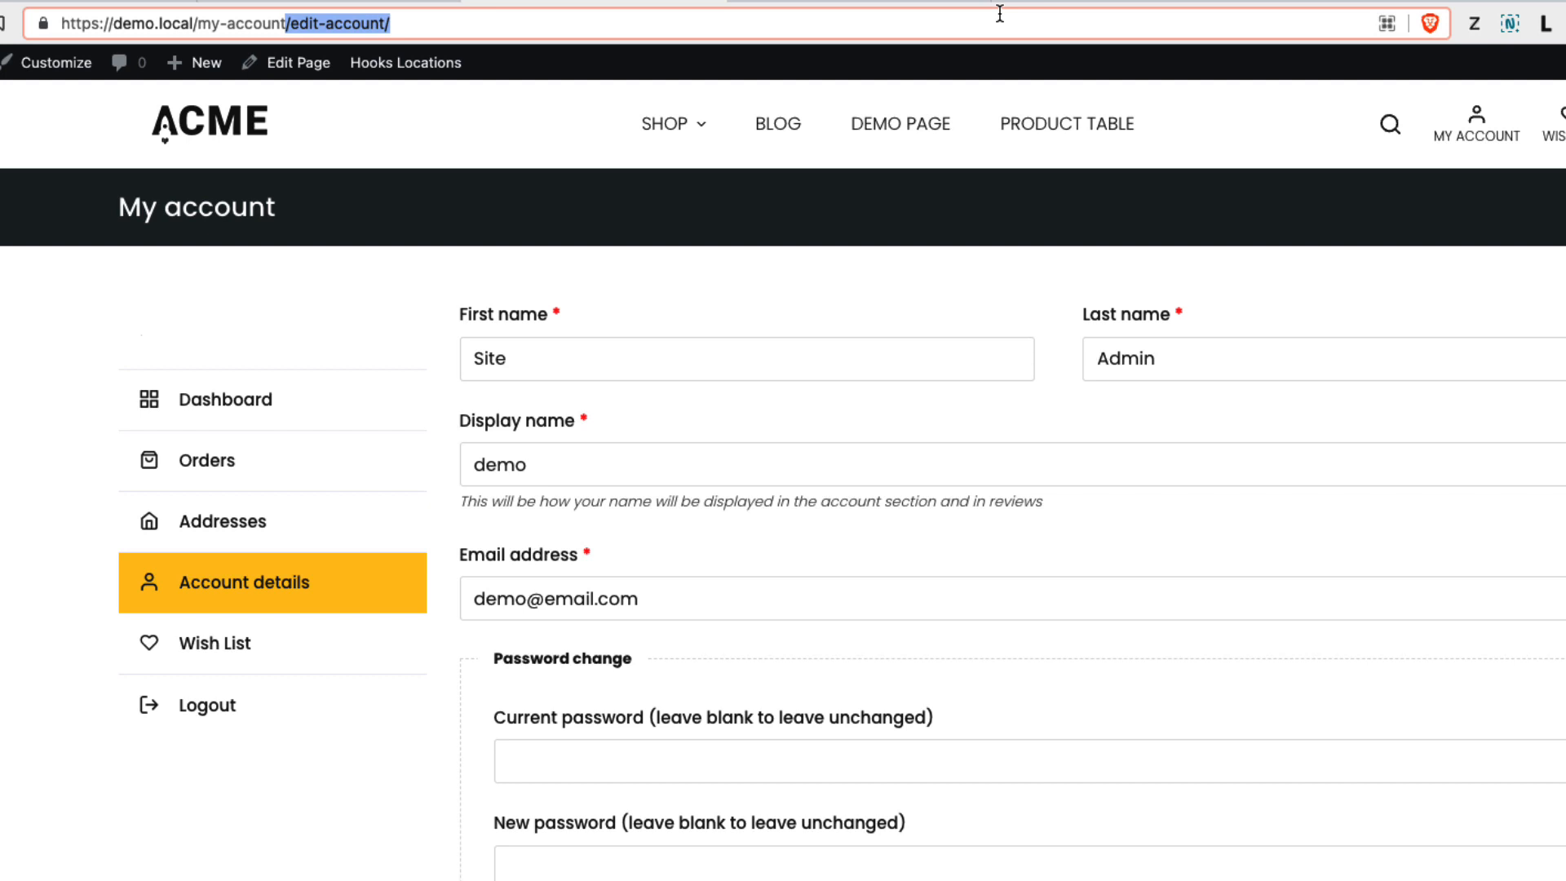
Return to the snippet and highlight where the "shop-now" slug is used, in the rewrite endpoint and the tab content action.
click(47, 2)
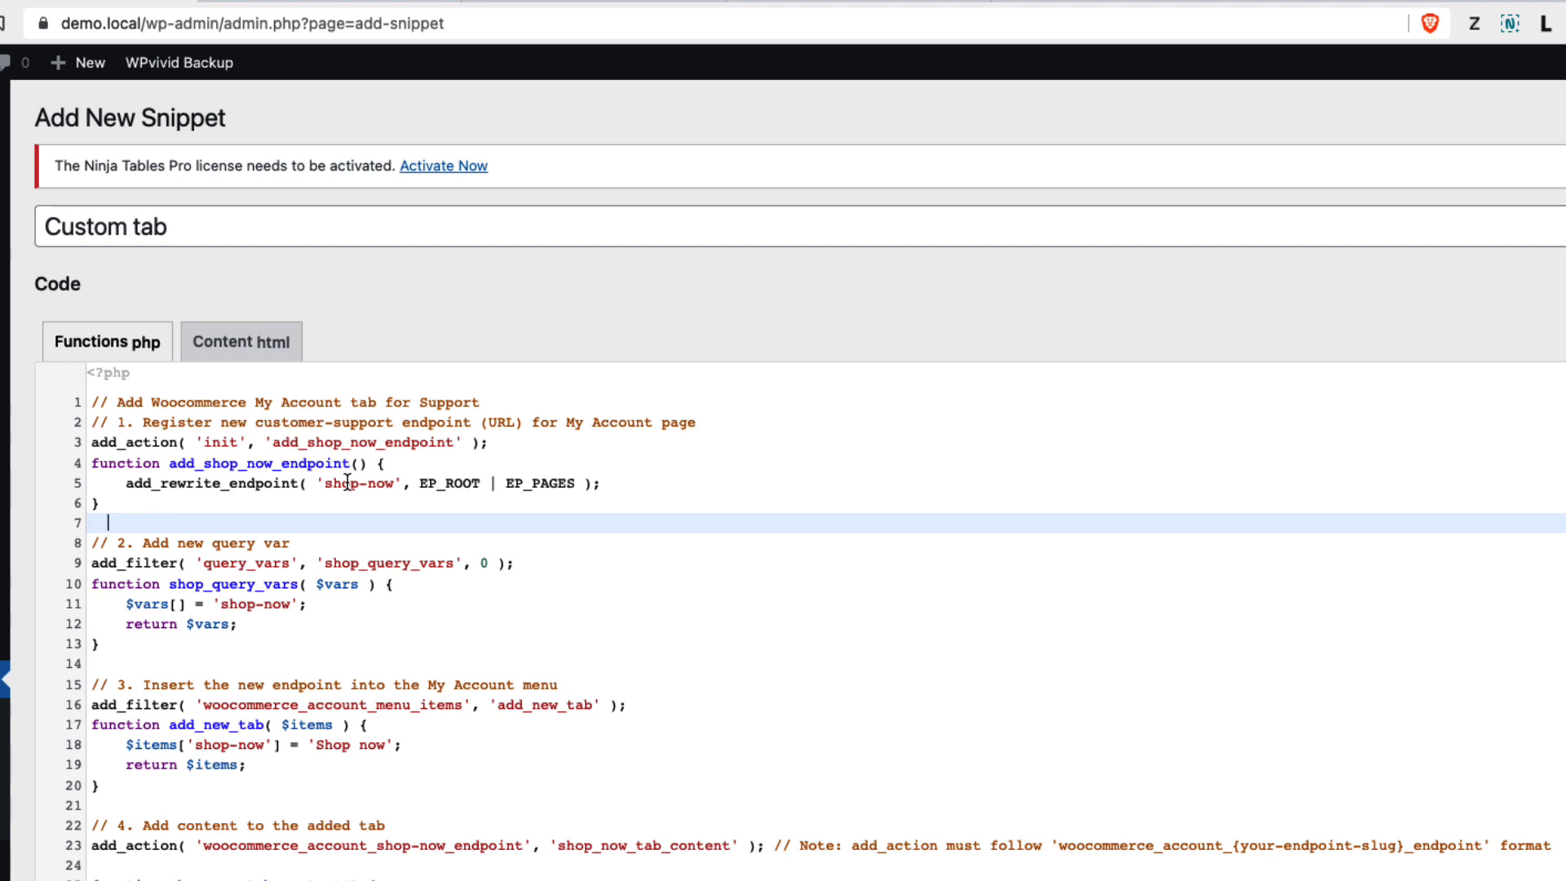
drag(395, 483, 330, 485)
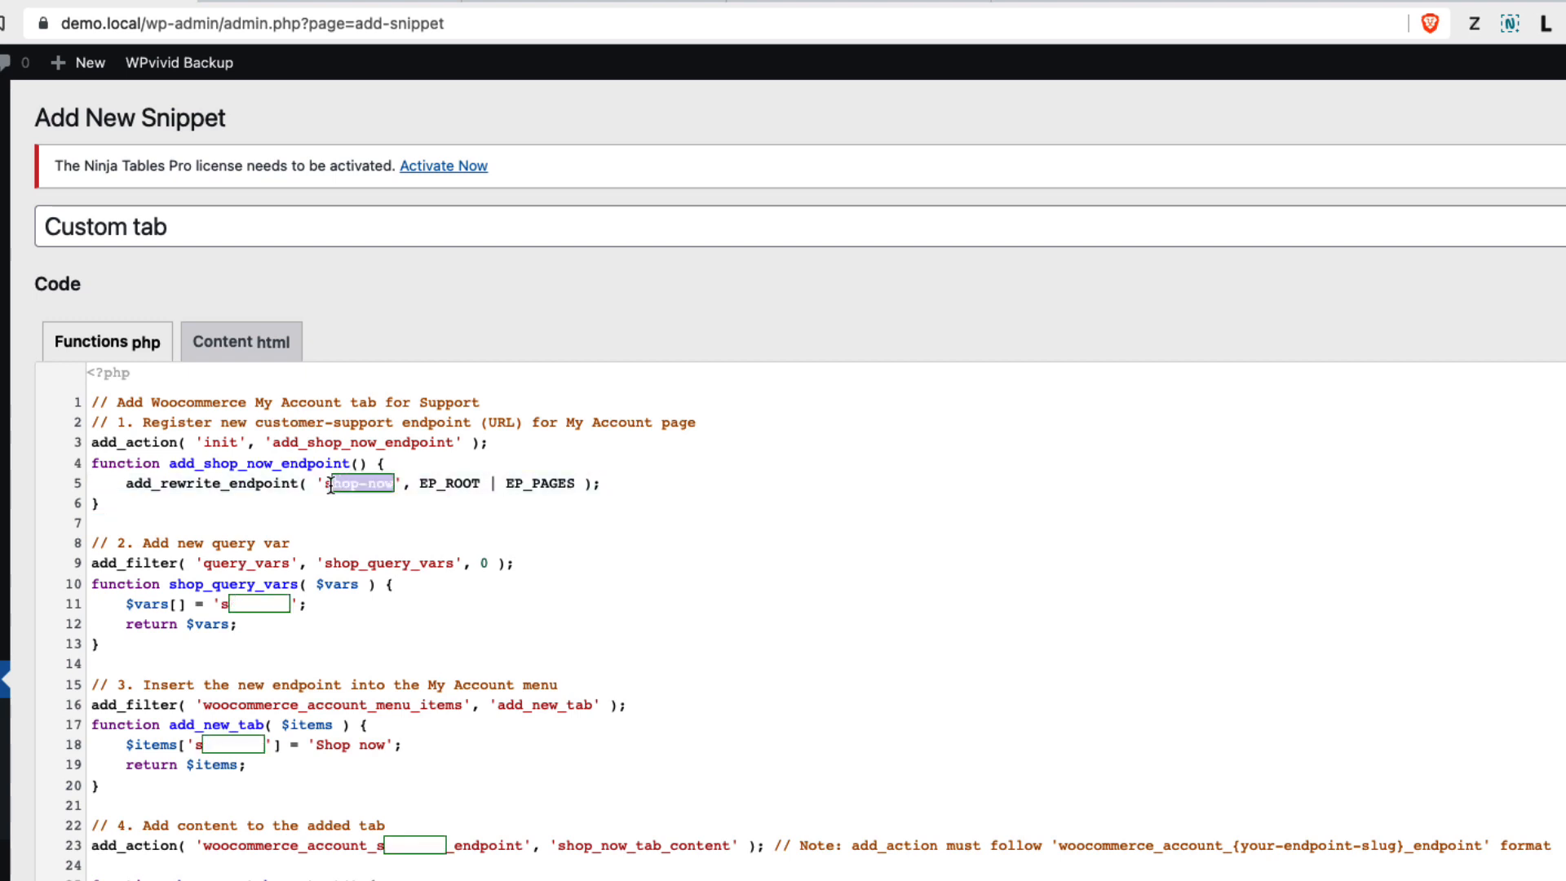
click(426, 532)
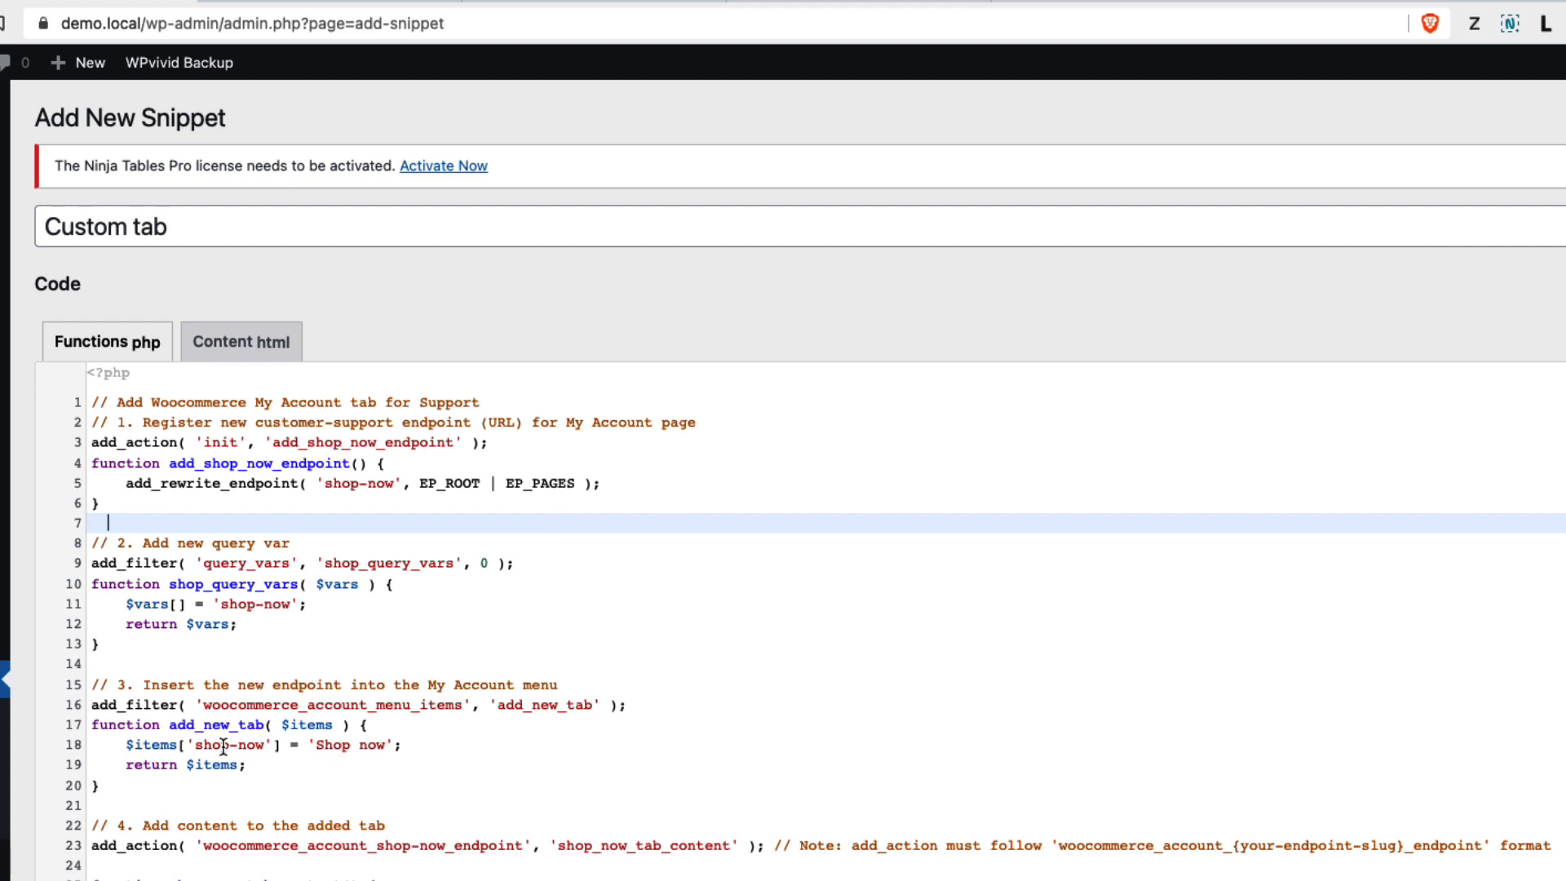
scroll(311, 781, down, 3)
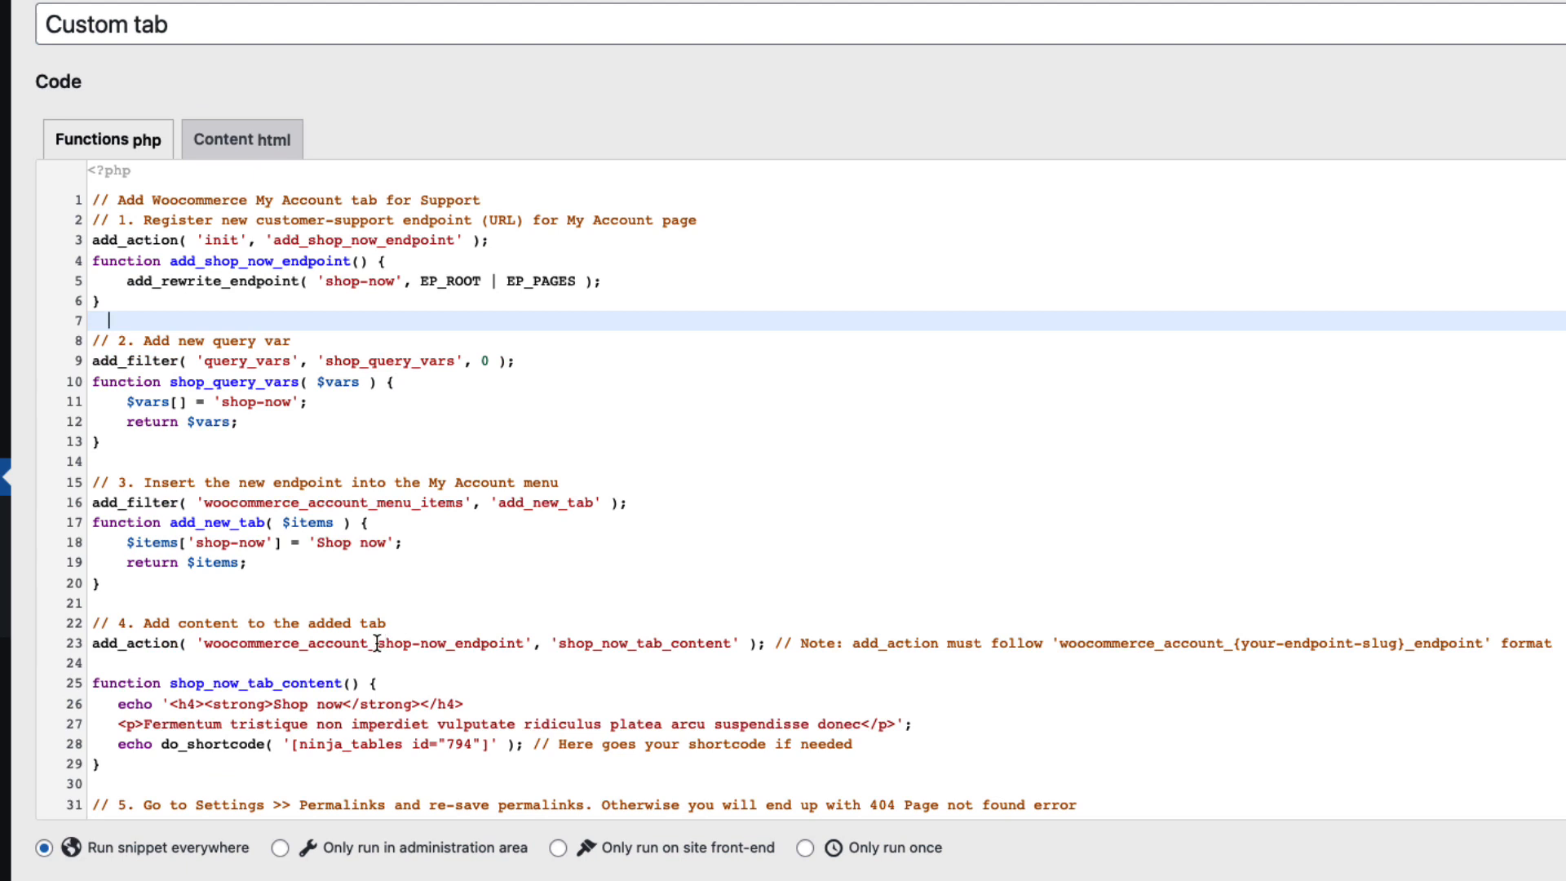
drag(377, 643, 447, 642)
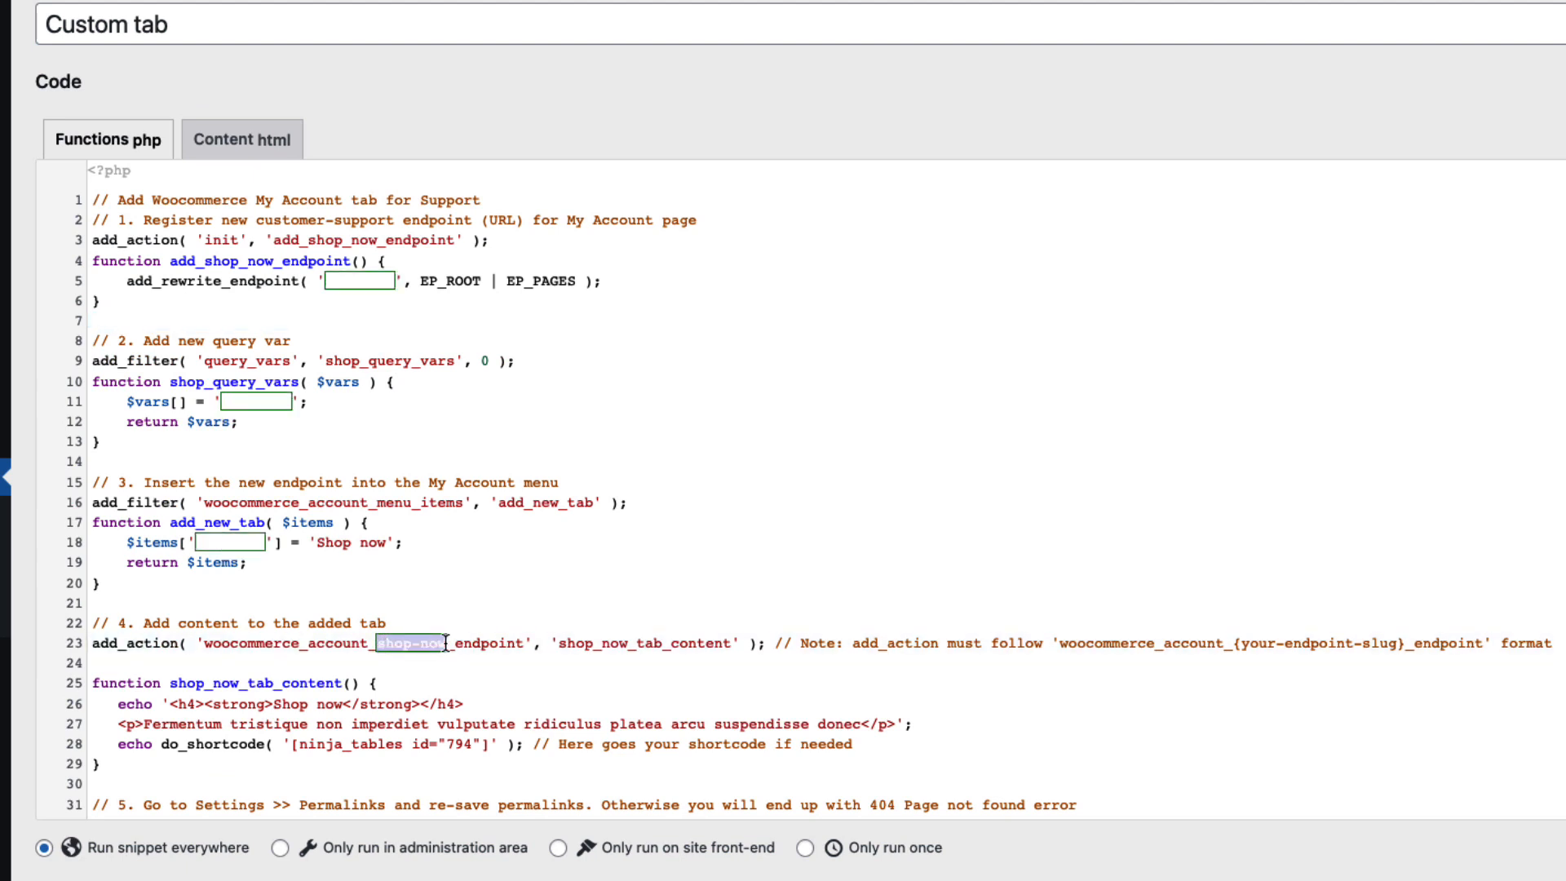
Examine each use of the "shop-now" slug in the snippet and highlight the 'Shop now' menu label.
scroll(446, 642, down, 2)
click(541, 580)
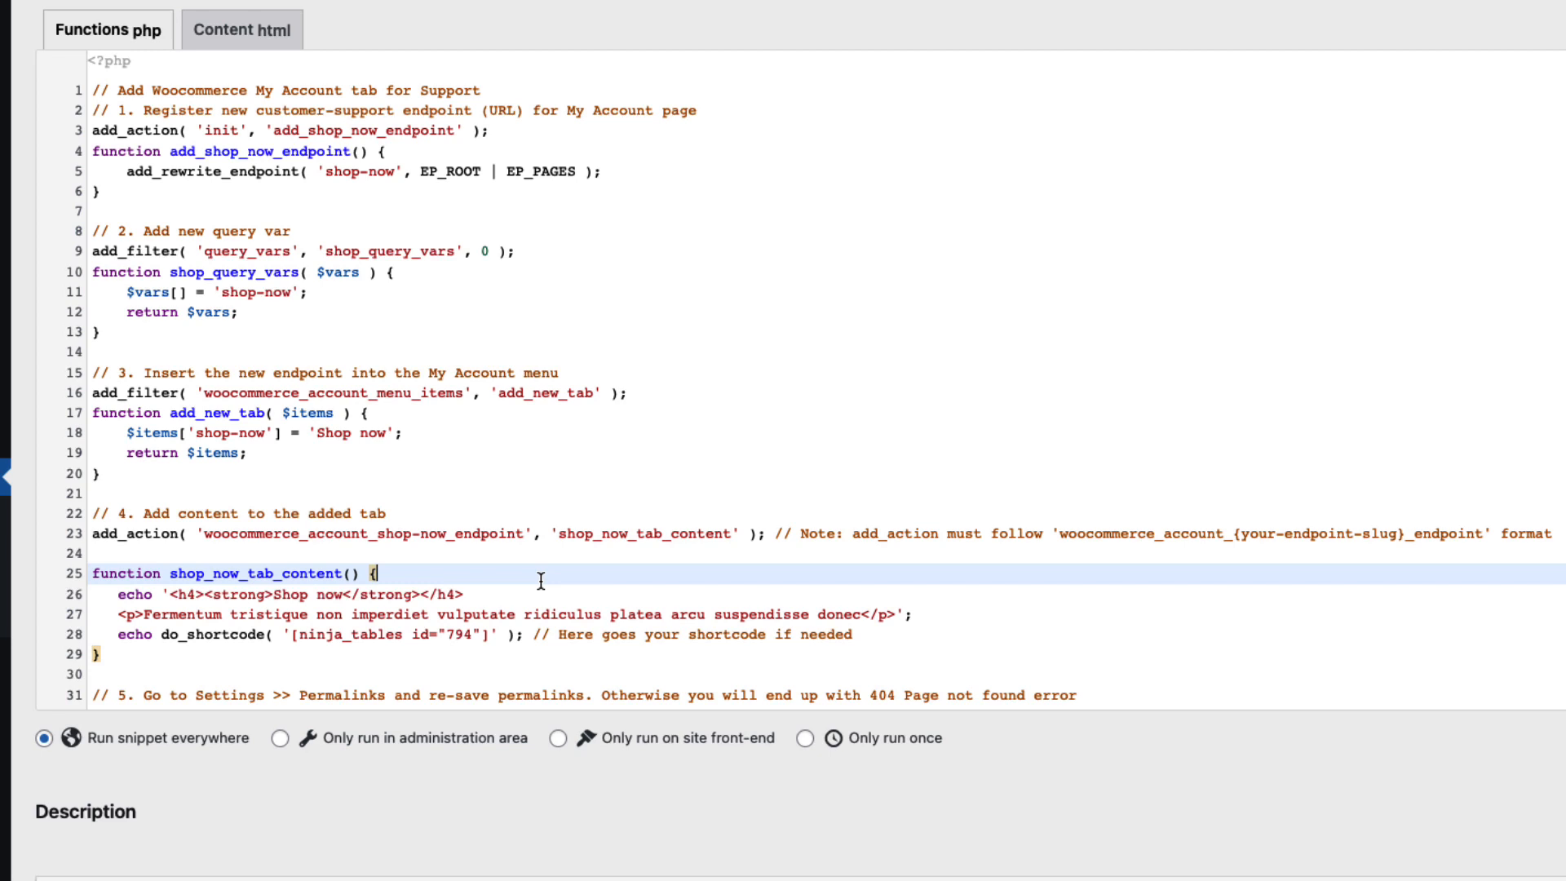
scroll(348, 146, down, 1)
click(351, 137)
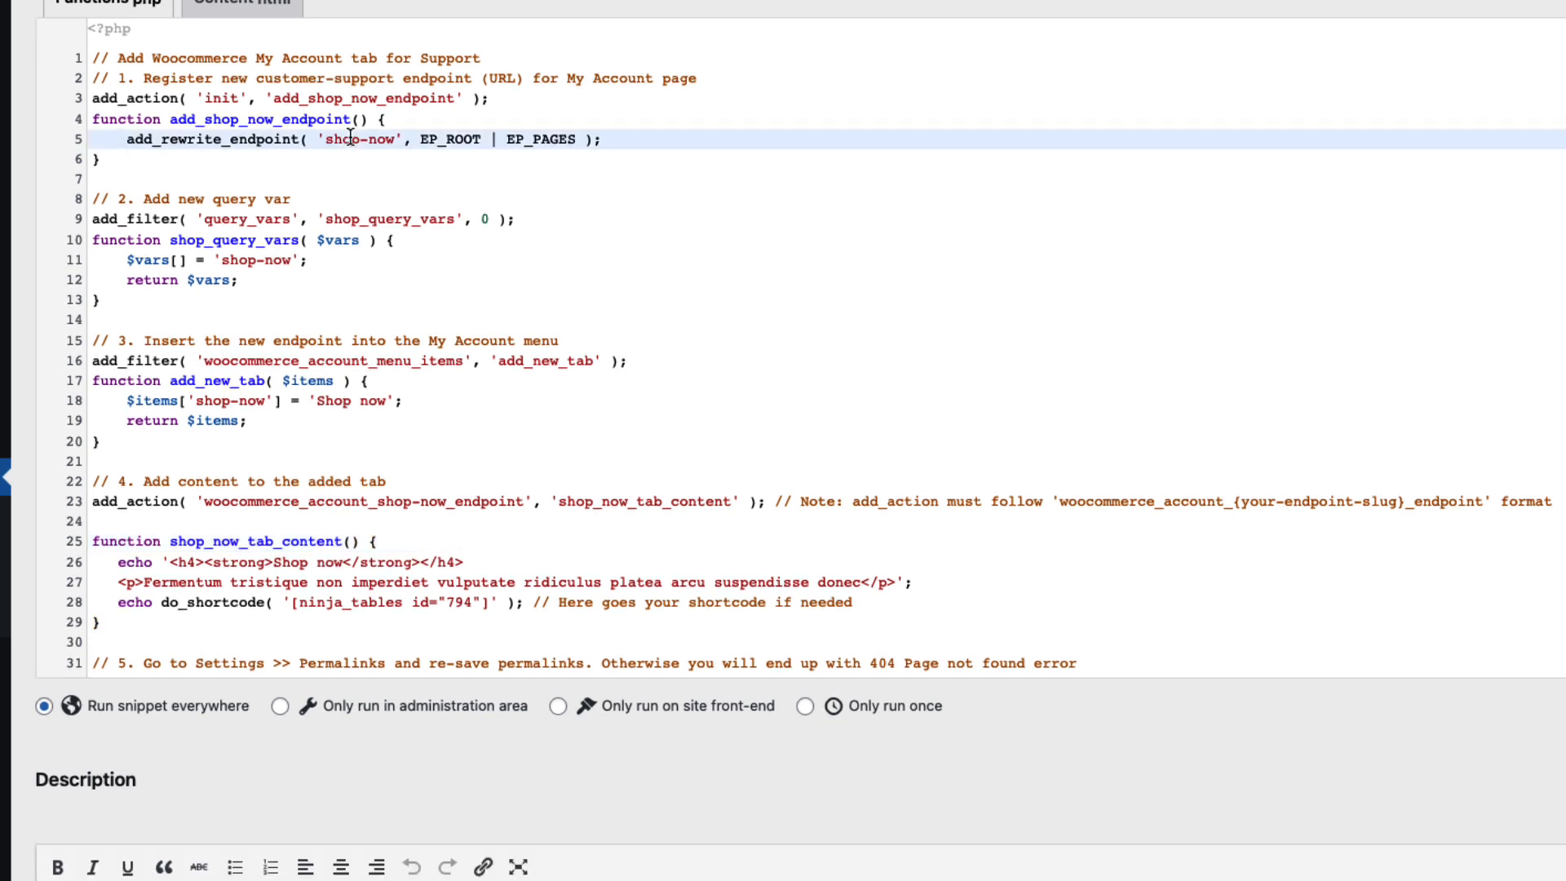
click(249, 260)
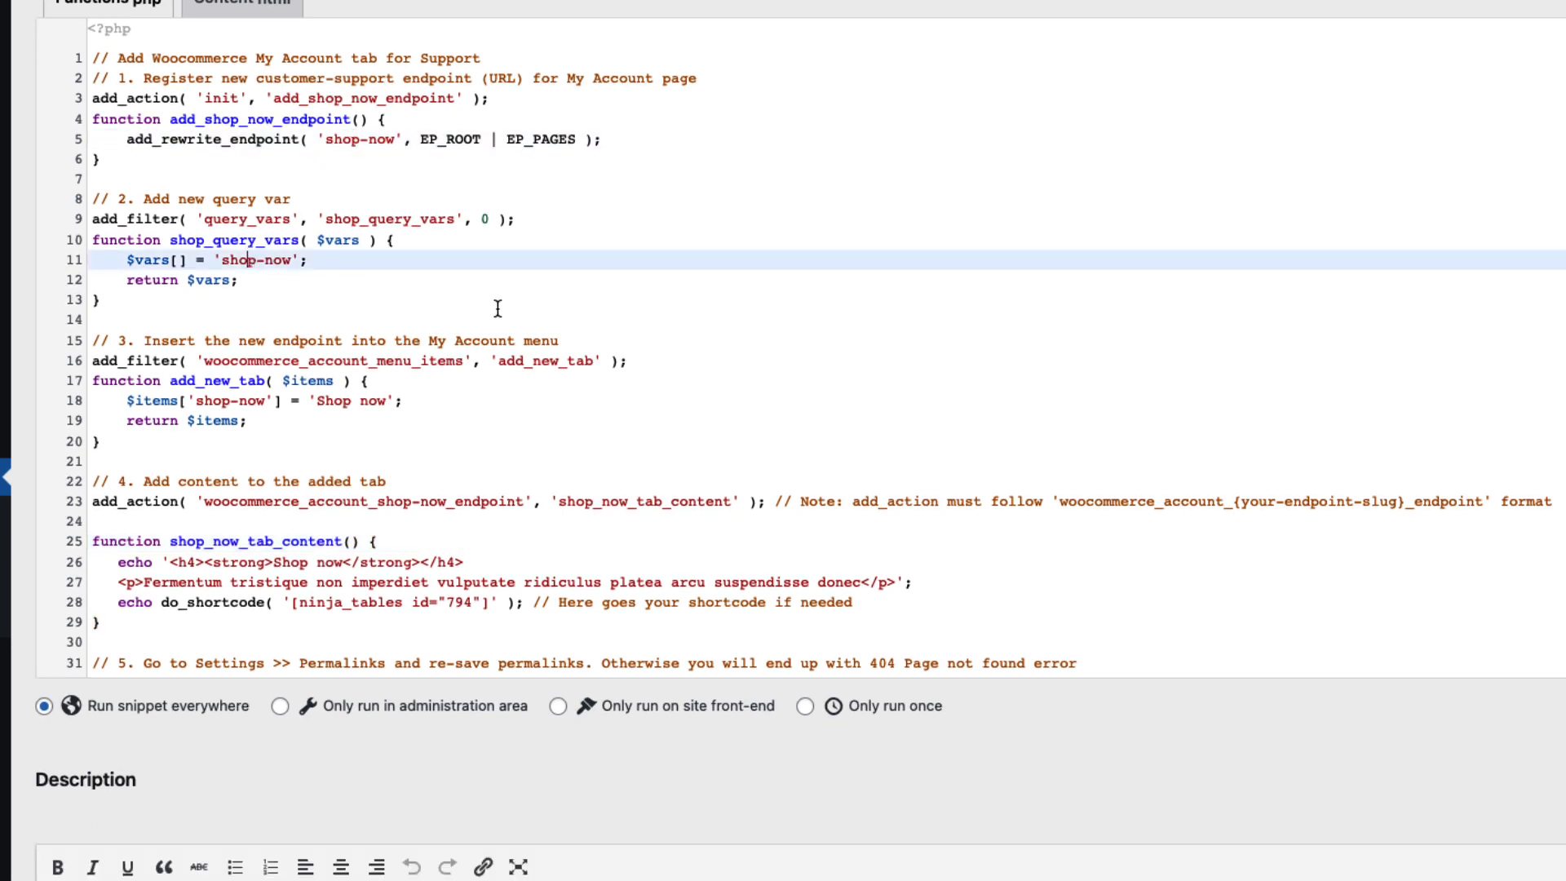
click(231, 381)
drag(387, 400, 317, 401)
click(730, 253)
scroll(444, 400, down, 3)
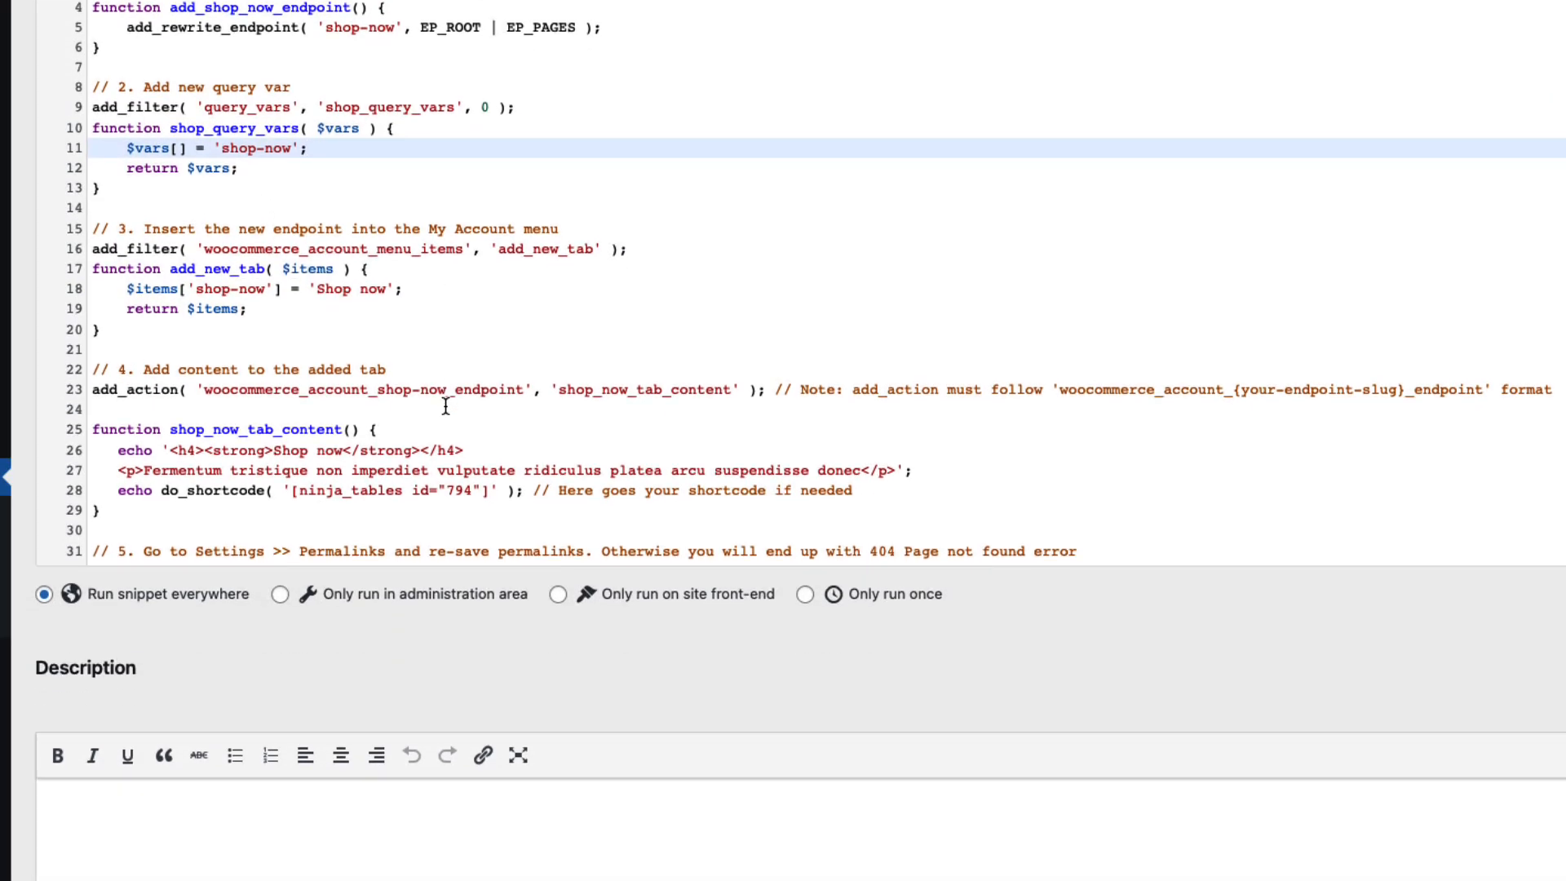
Examine the shop_now_tab_content function, highlighting its heading, its paragraph text and the [ninja_tables id="794"] shortcode.
scroll(446, 406, down, 3)
click(917, 365)
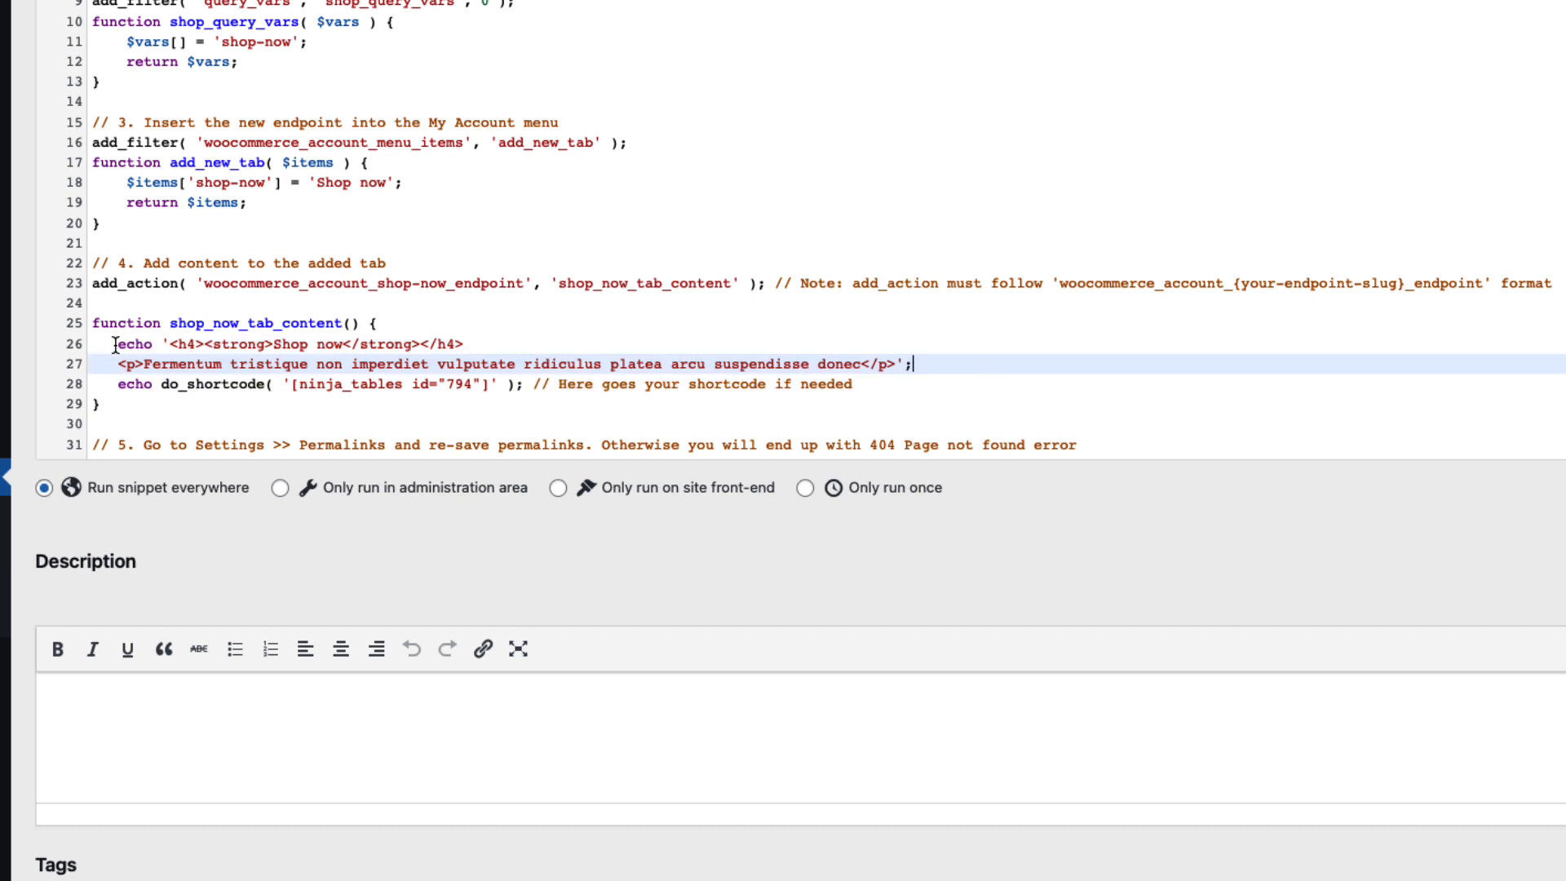
drag(115, 344, 886, 383)
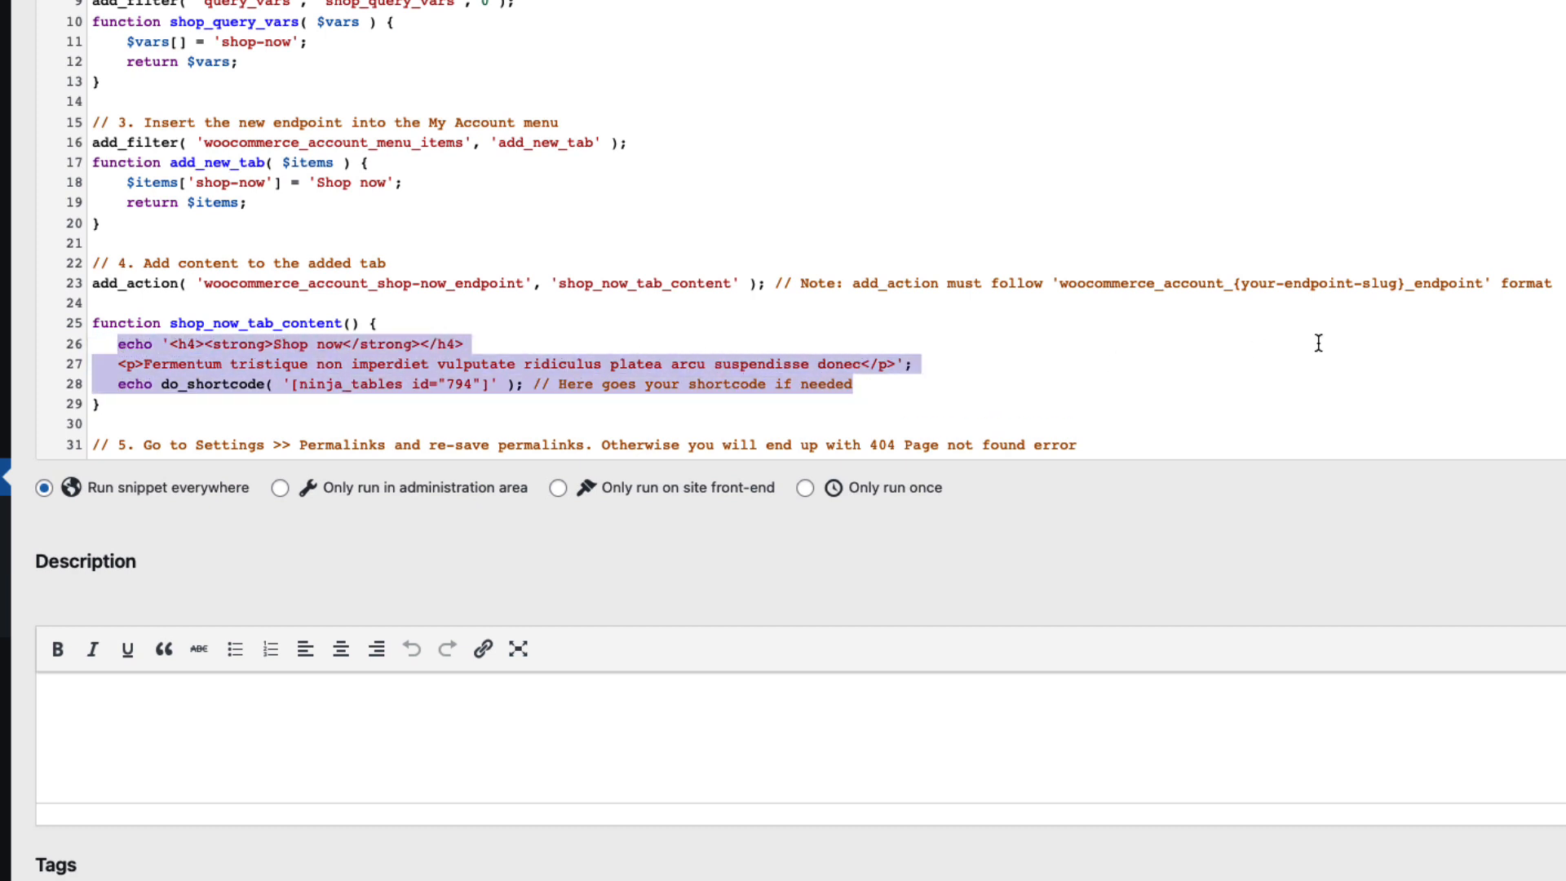
click(1206, 345)
drag(495, 343, 255, 346)
drag(927, 365, 90, 368)
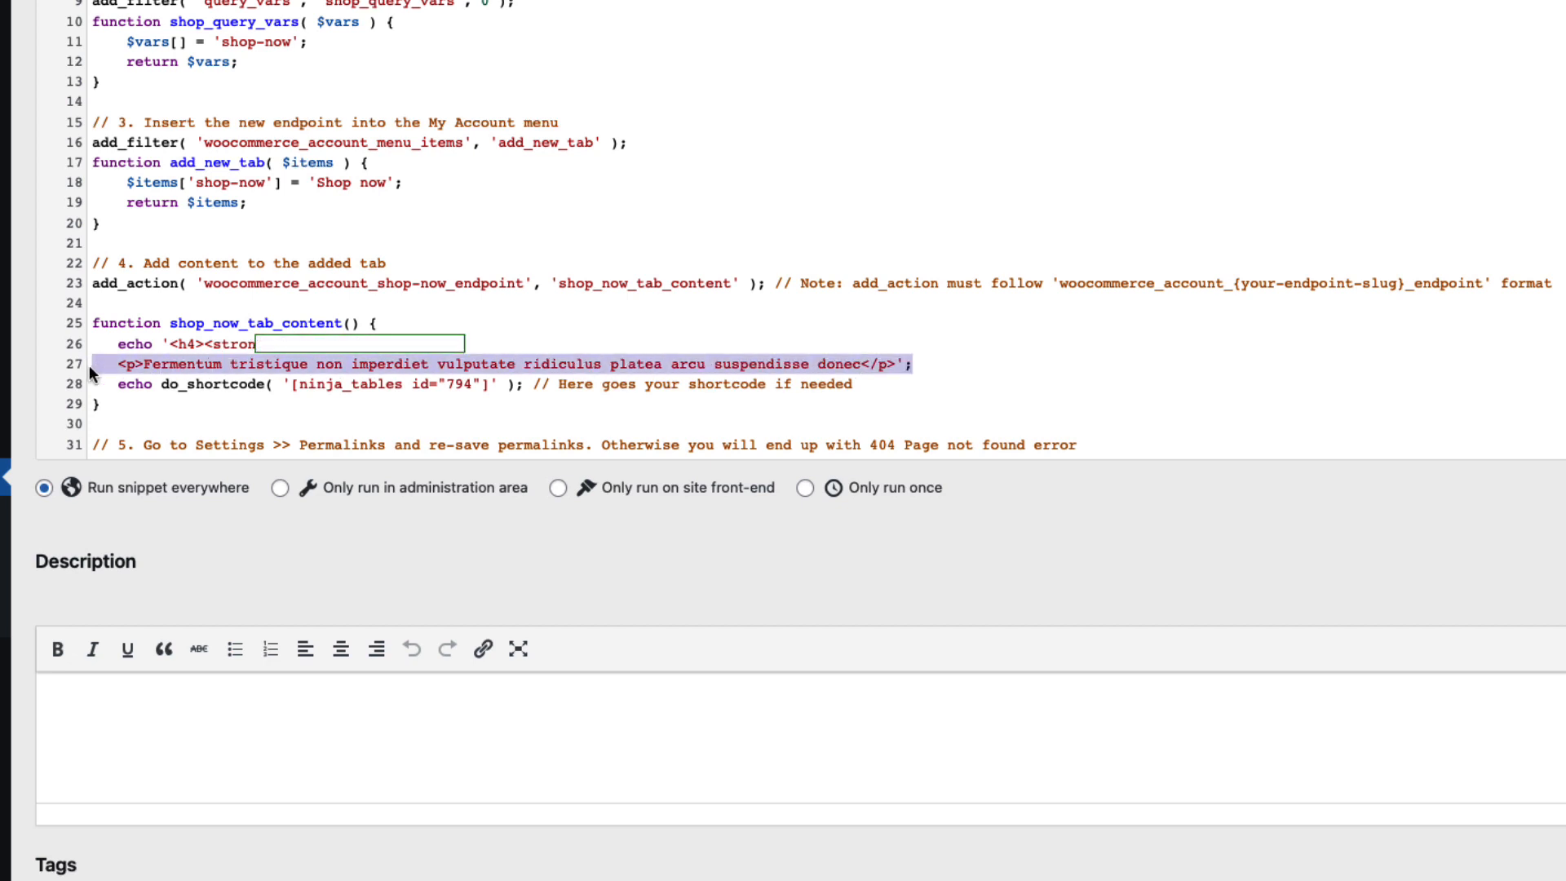
click(526, 385)
drag(493, 383, 290, 388)
Look up the Products table's shortcode in the Ninja Tables list and compare it with the one in the snippet.
mouse_move(6, 220)
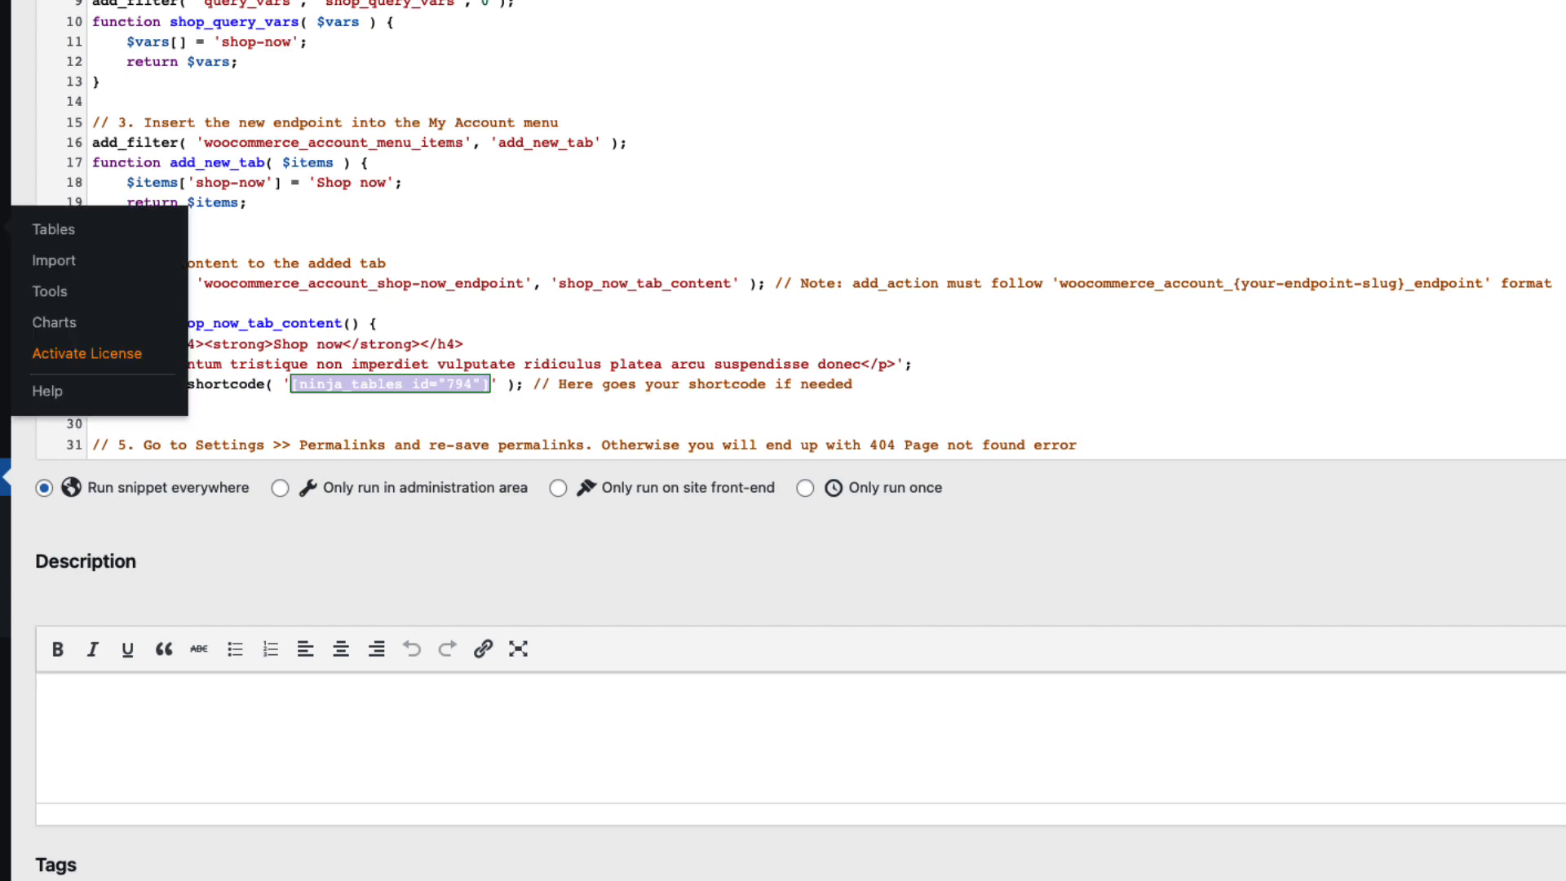
click(57, 234)
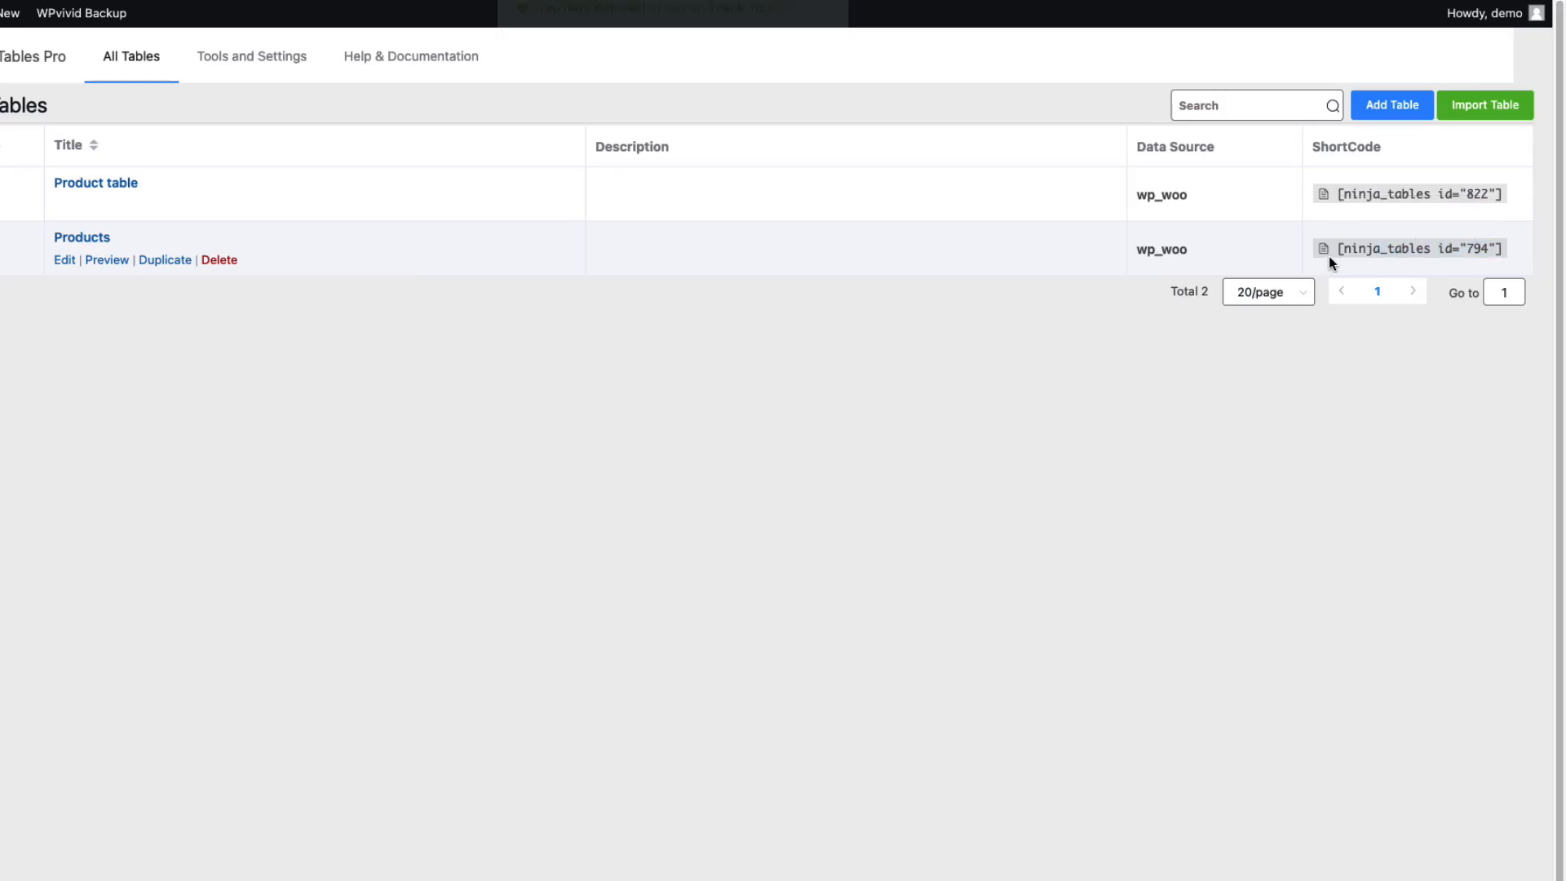
click(1329, 256)
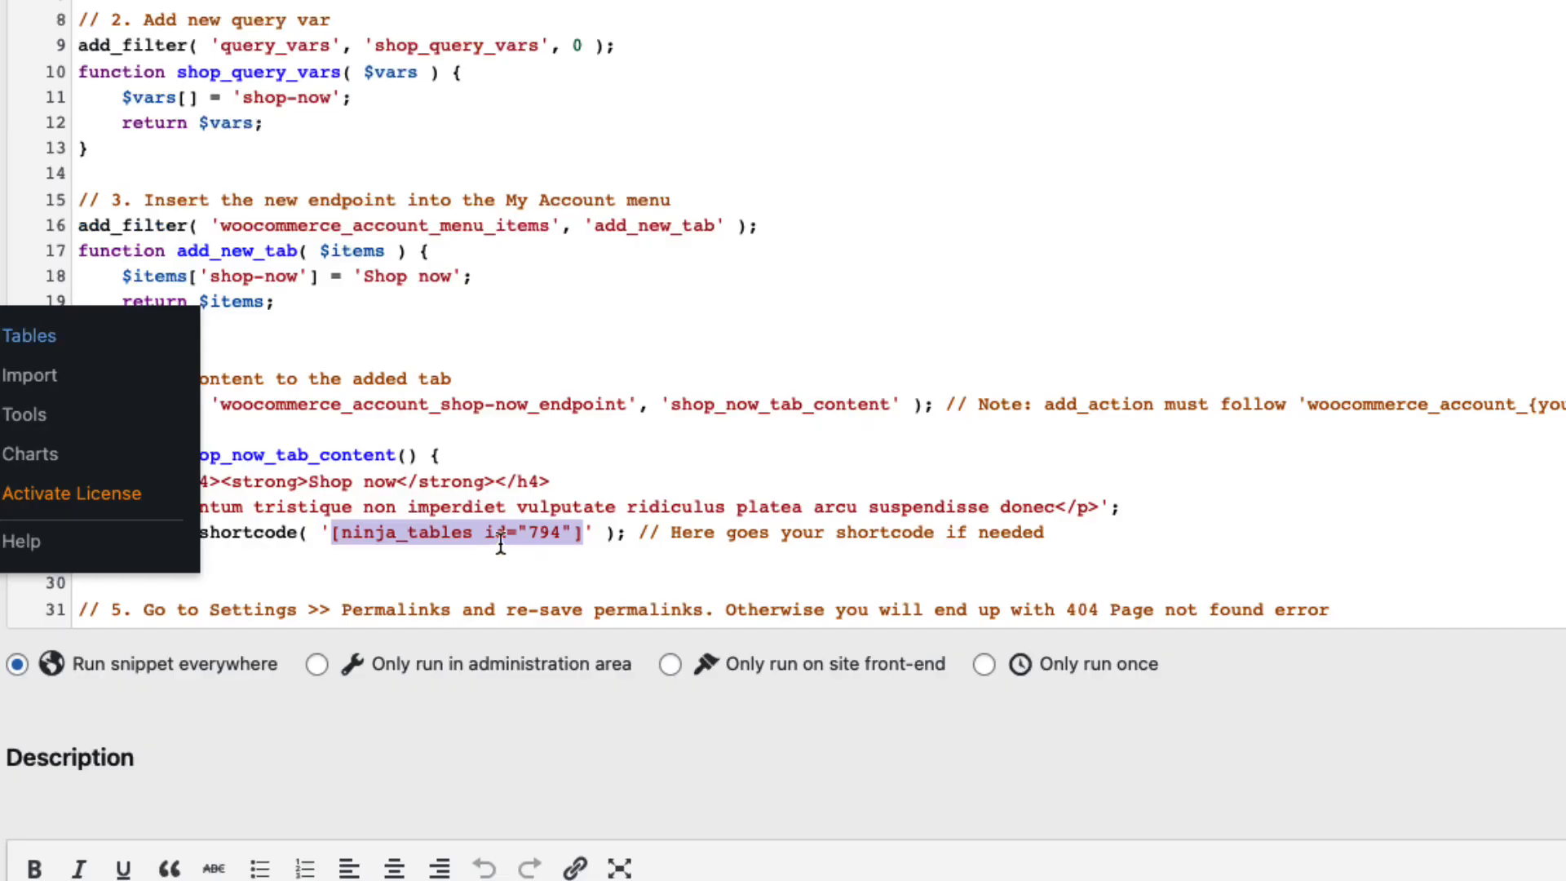
click(506, 540)
Save the changes to the "Custom tab" snippet with it set to run everywhere.
scroll(585, 765, down, 2)
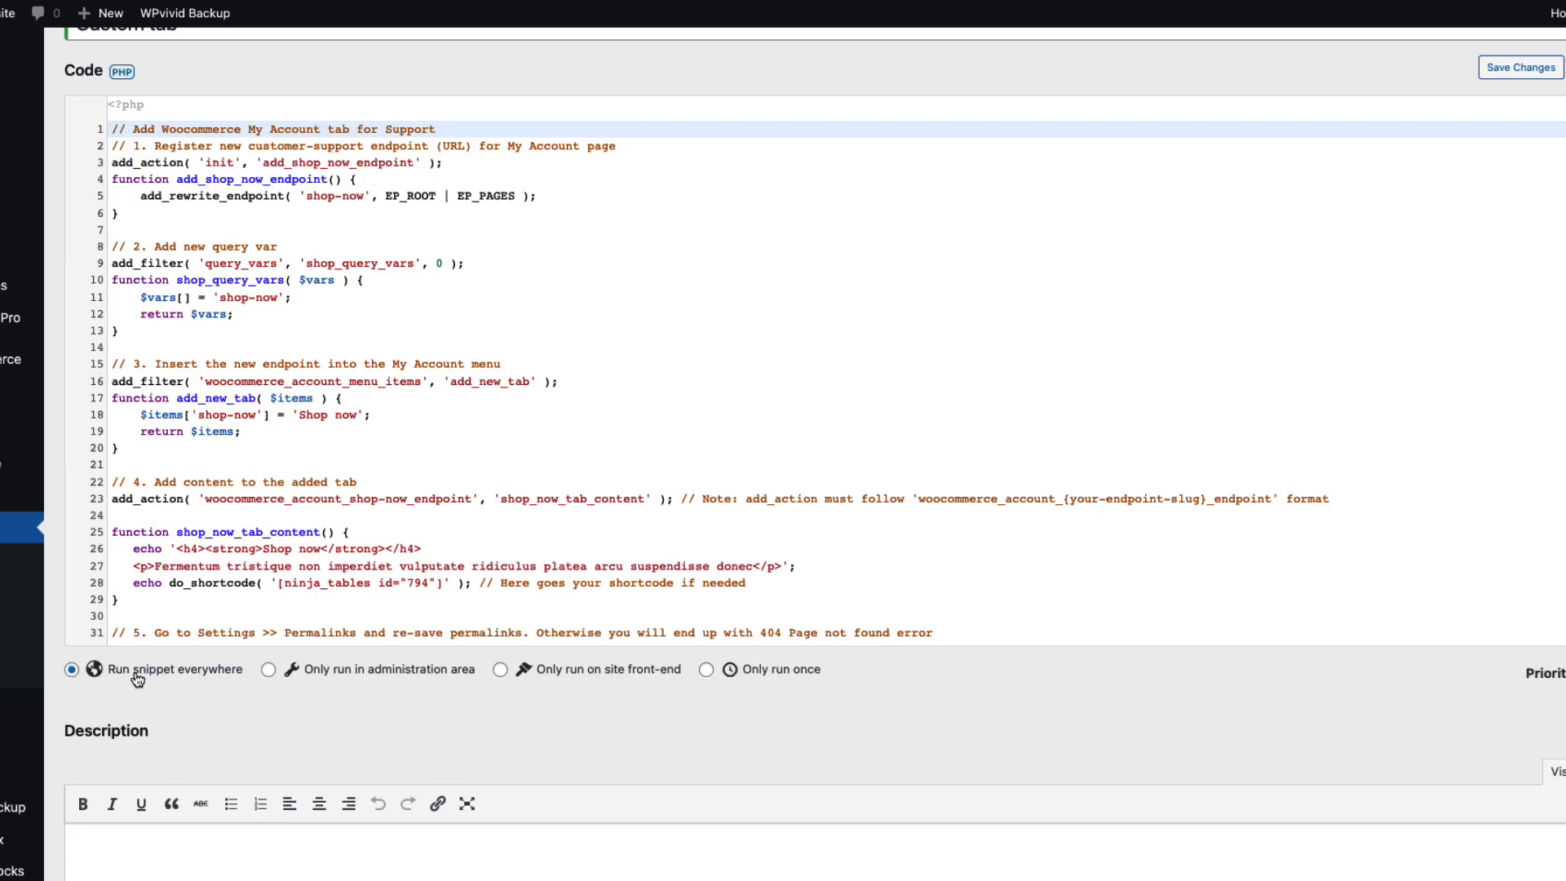
scroll(126, 678, down, 3)
click(123, 849)
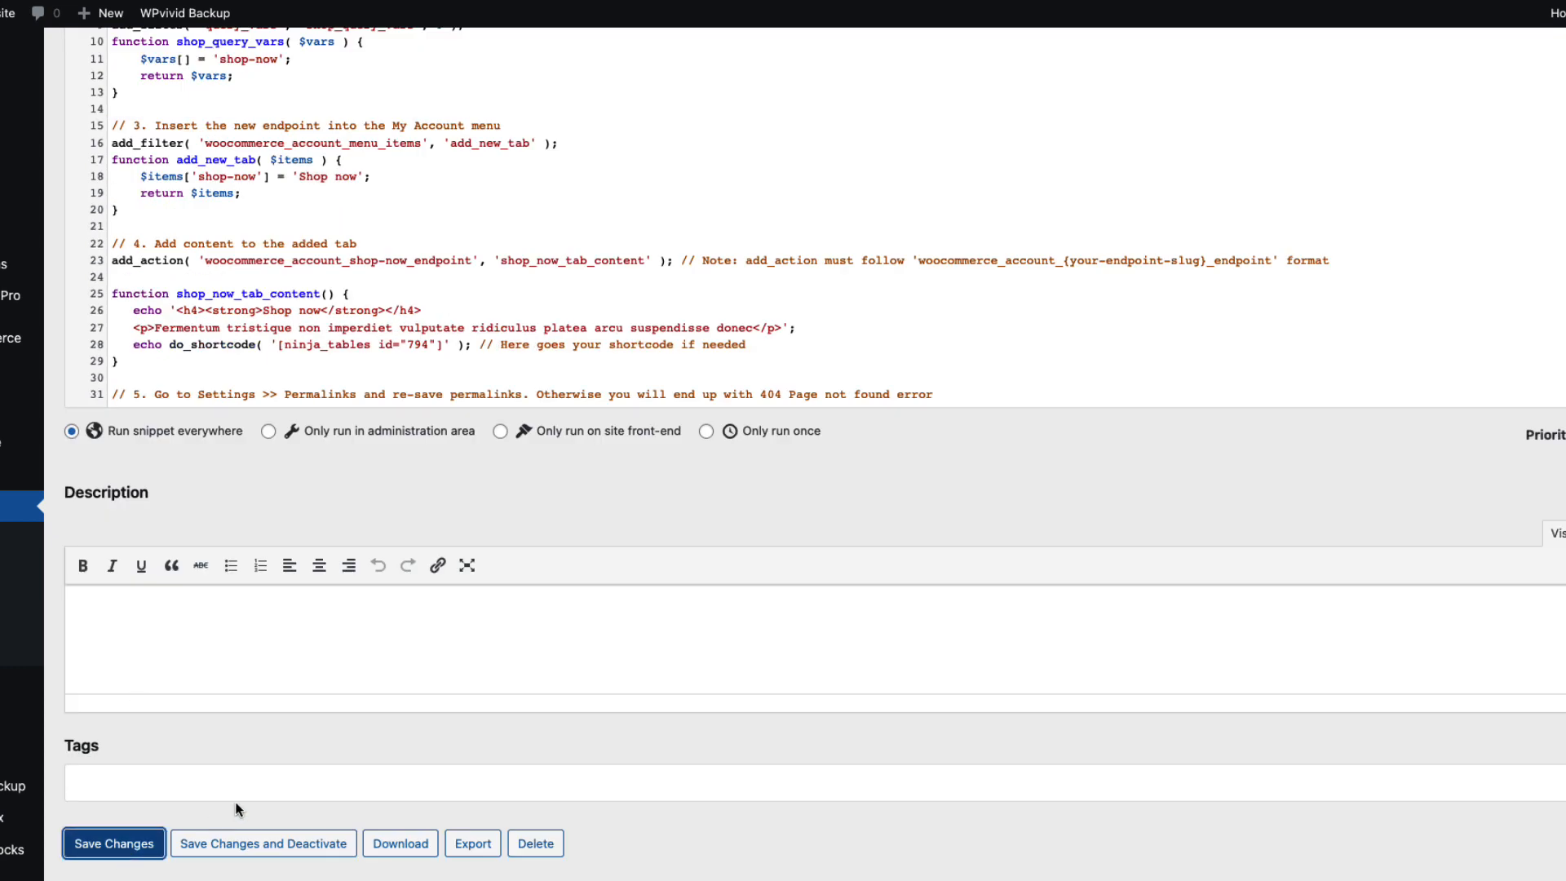
Highlight the snippet's fifth comment, which covers re-saving the permalinks.
scroll(488, 762, down, 5)
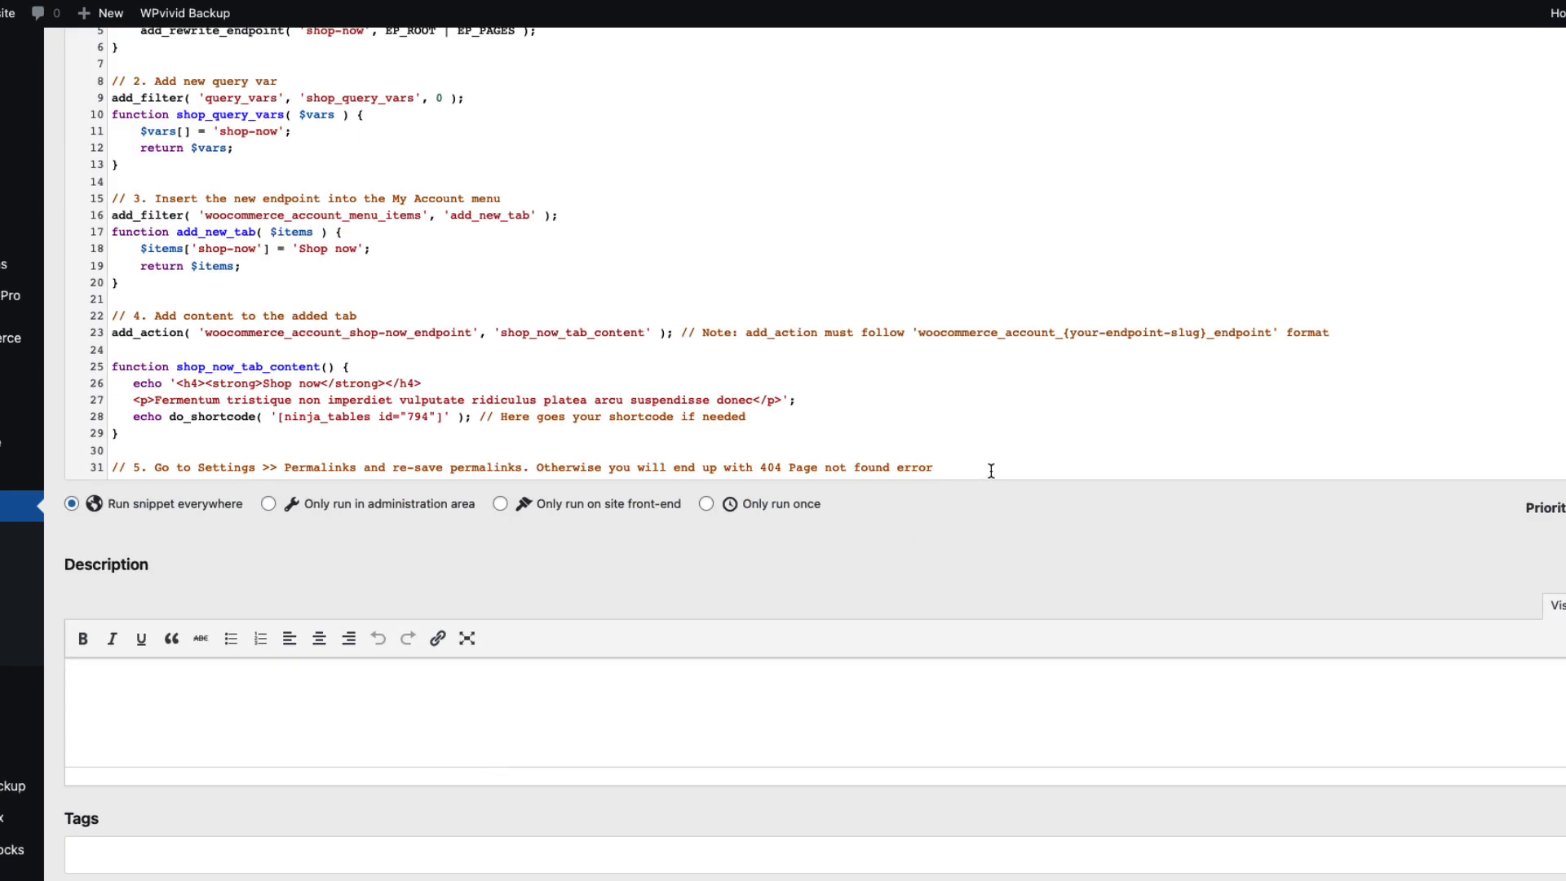
click(951, 466)
drag(950, 465, 111, 467)
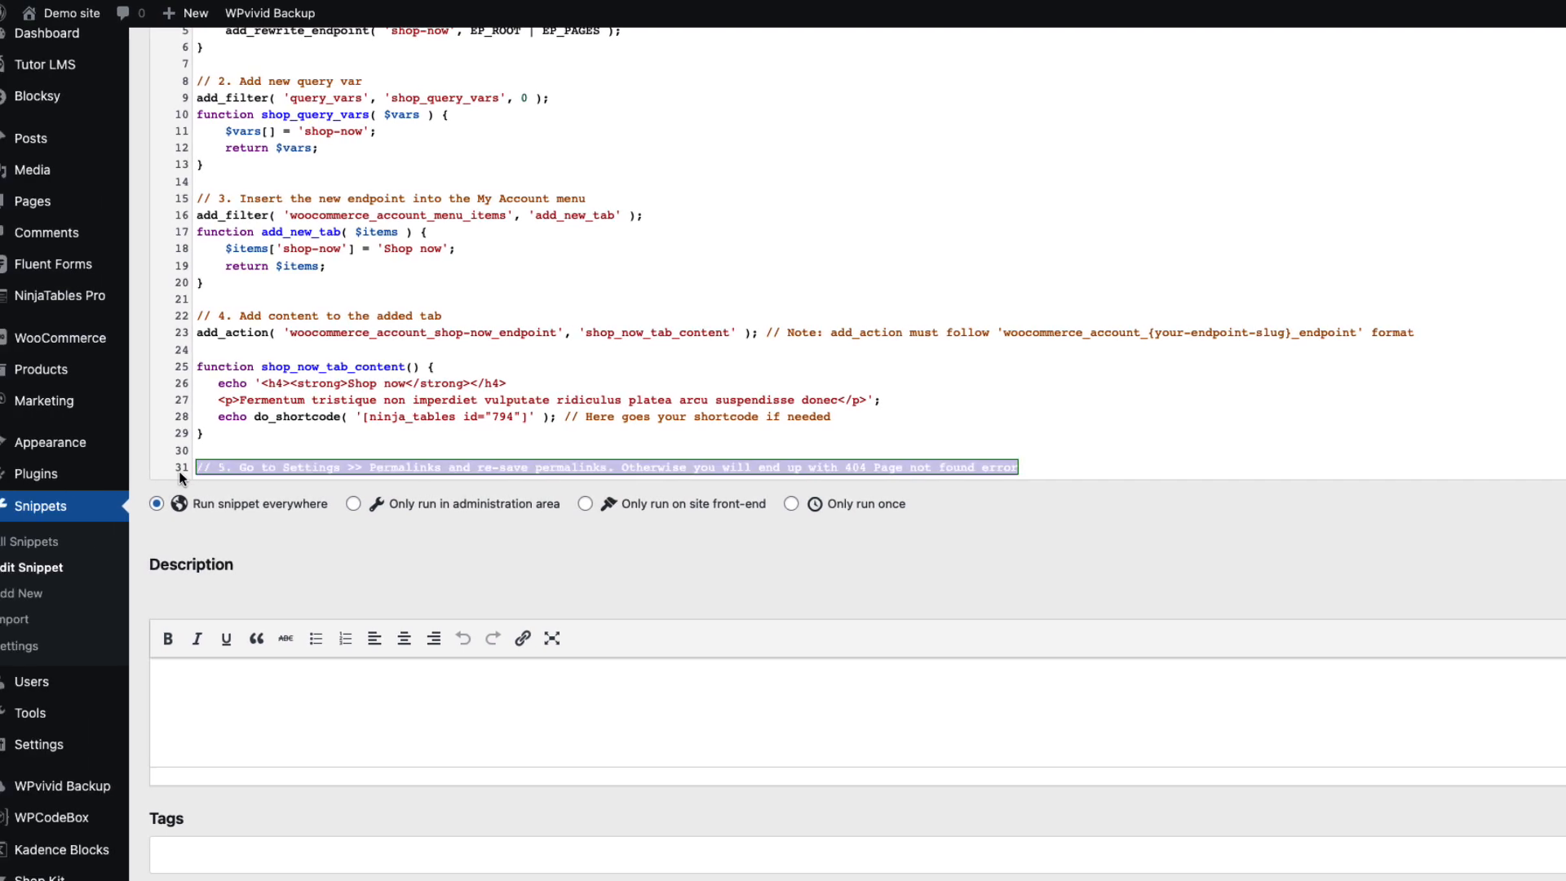
click(672, 573)
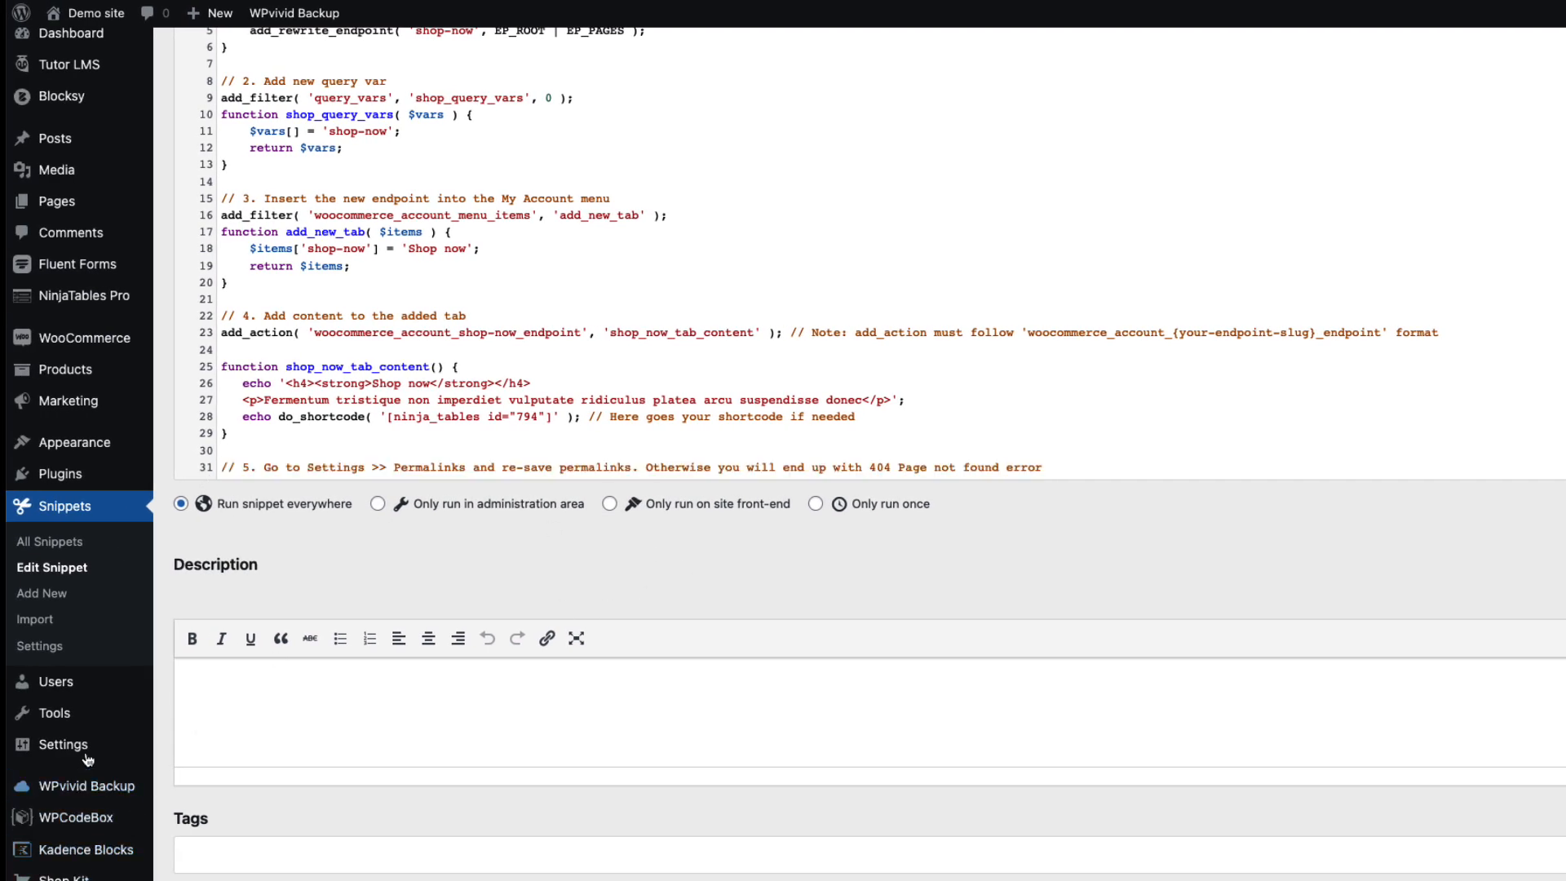
Re-save the site's permalink settings with the Post name structure.
mouse_move(84, 748)
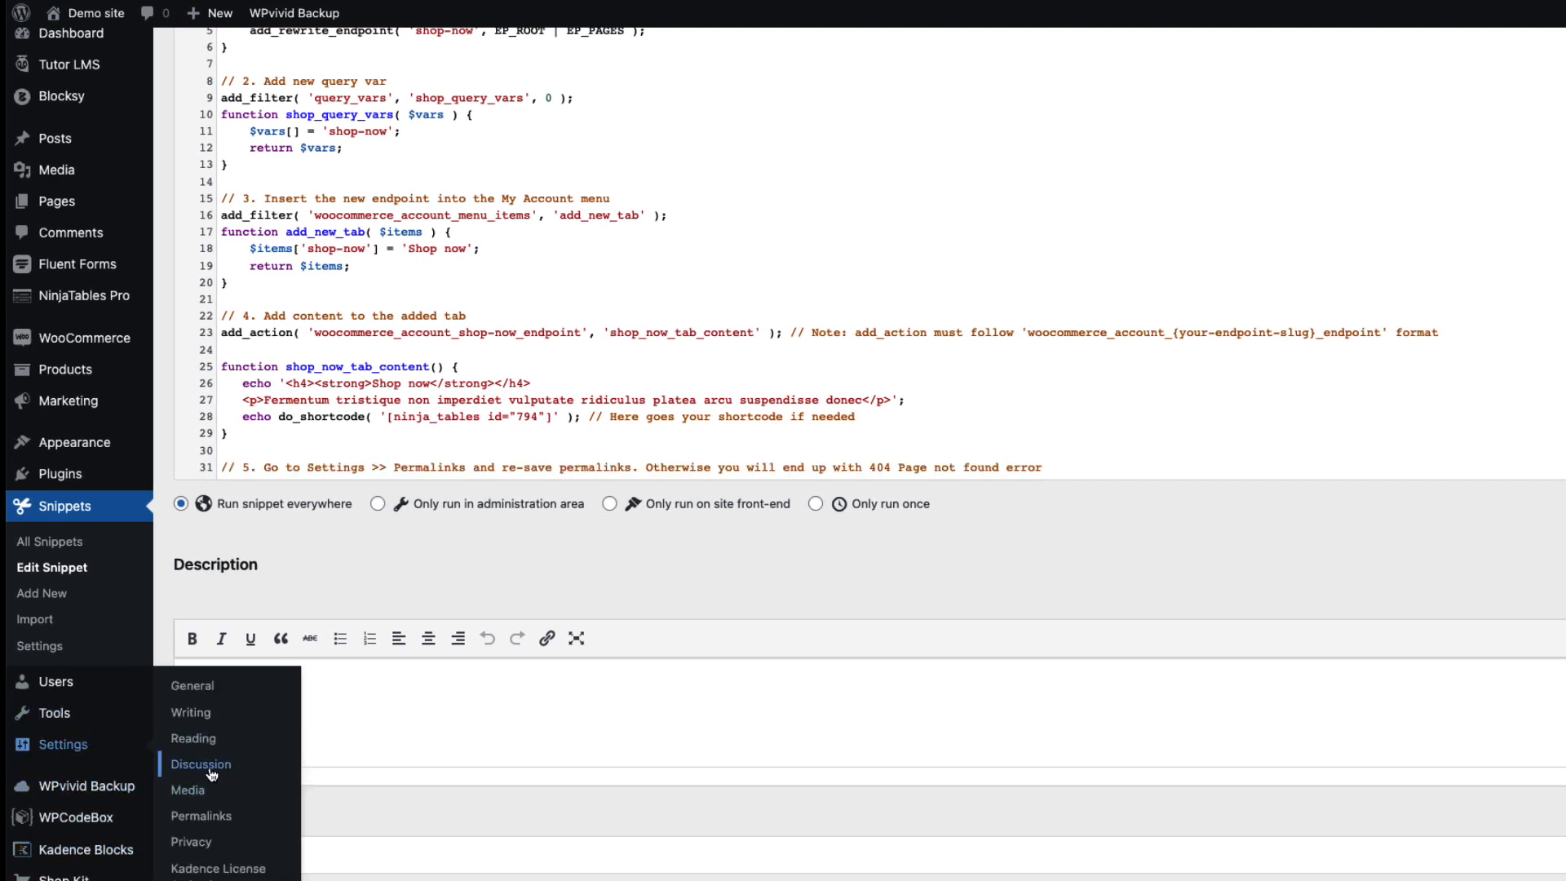
click(201, 816)
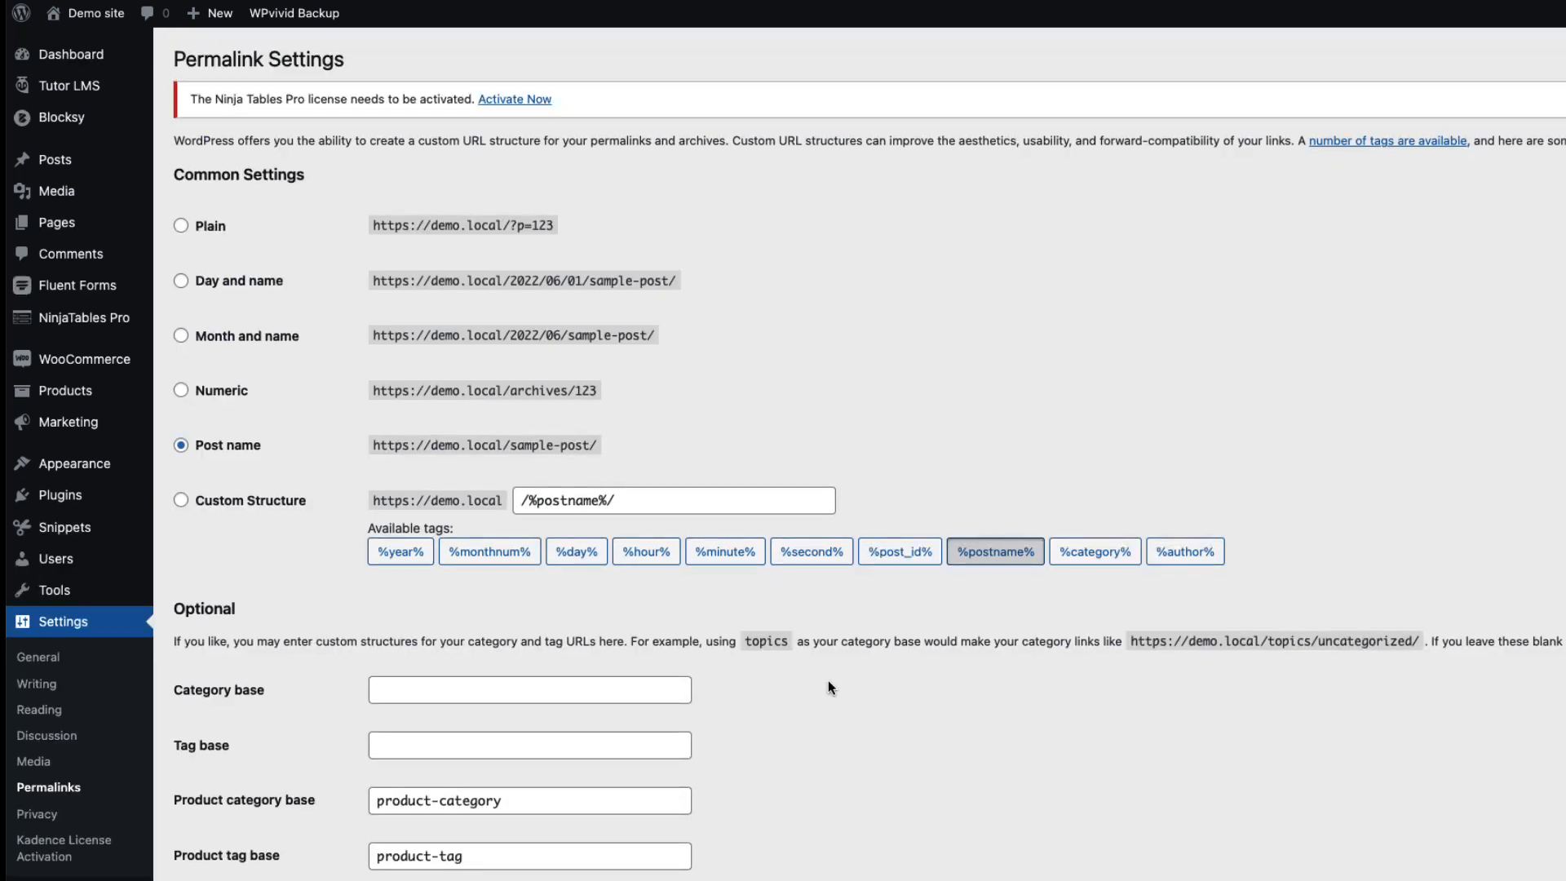
scroll(828, 681, down, 5)
click(251, 843)
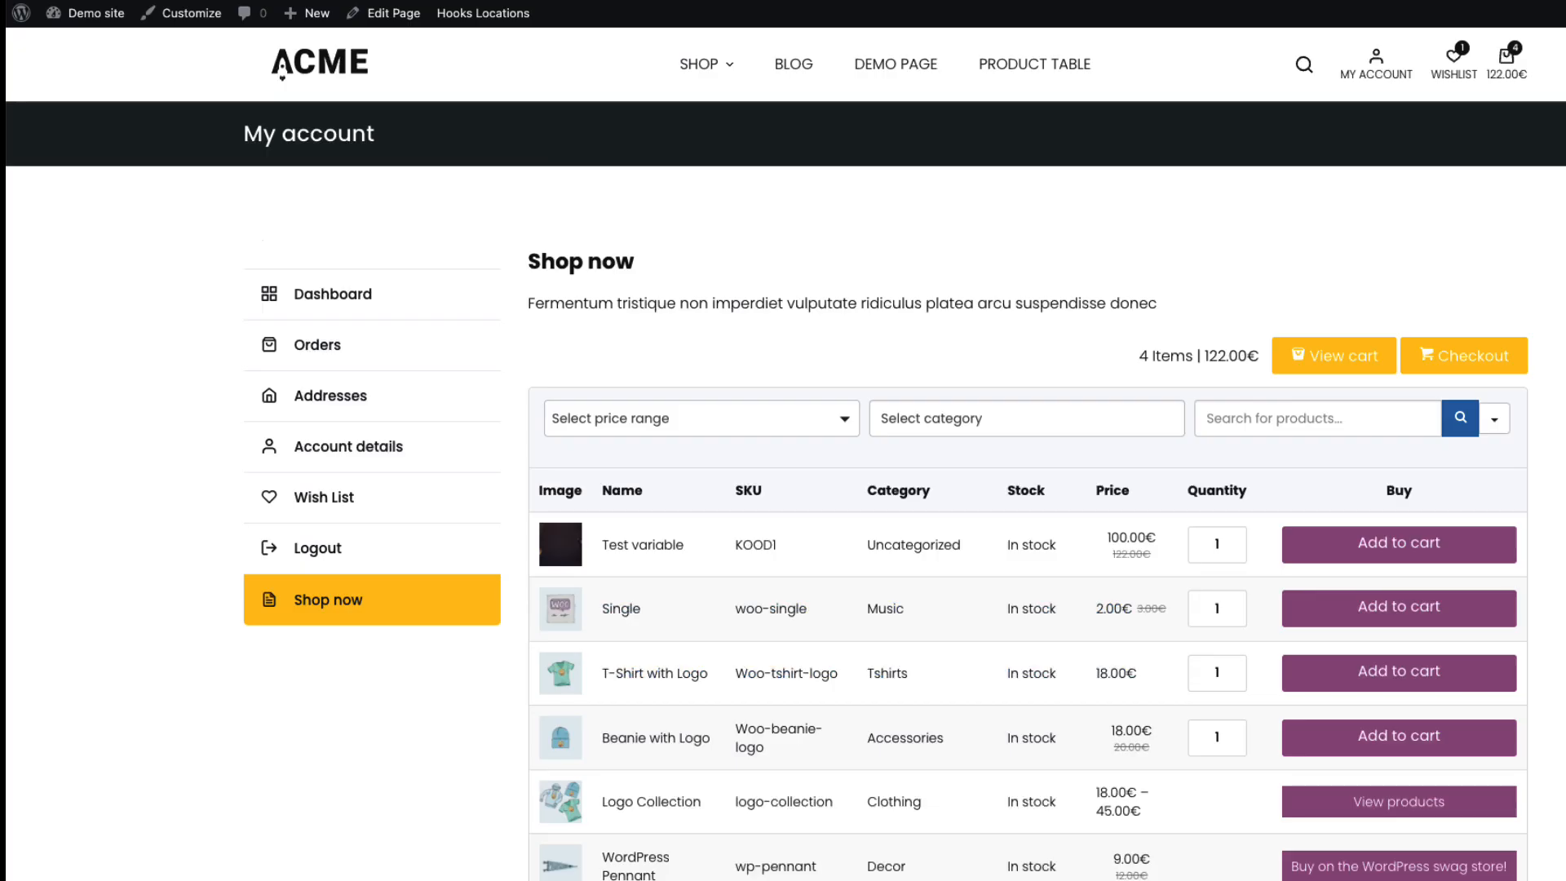
On the storefront's My Account page, view the dashboard and the Shop now tab's content.
click(1379, 78)
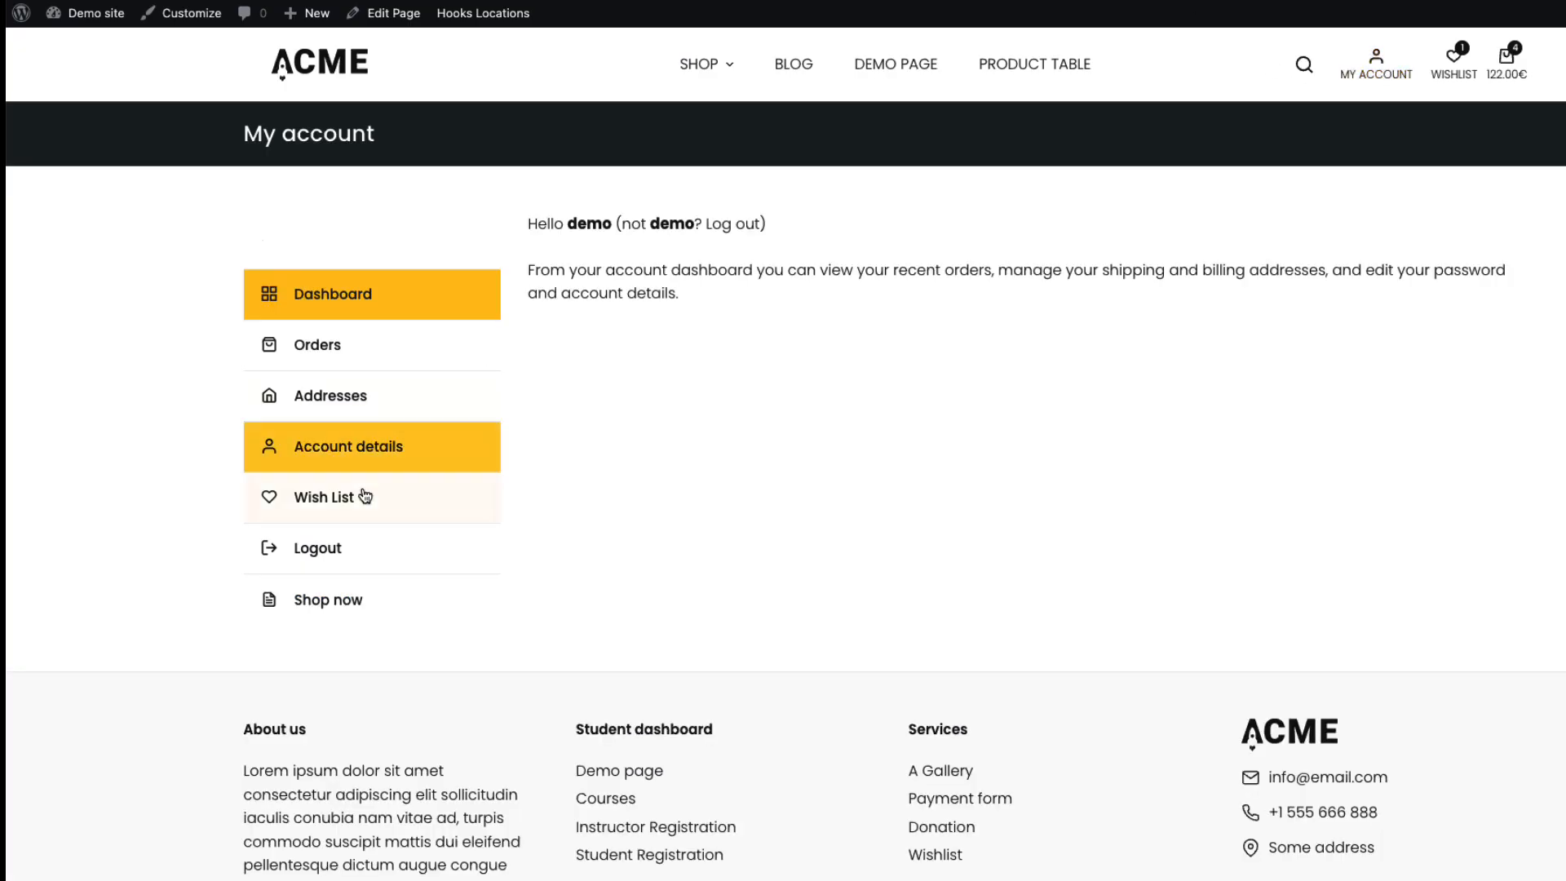
click(334, 601)
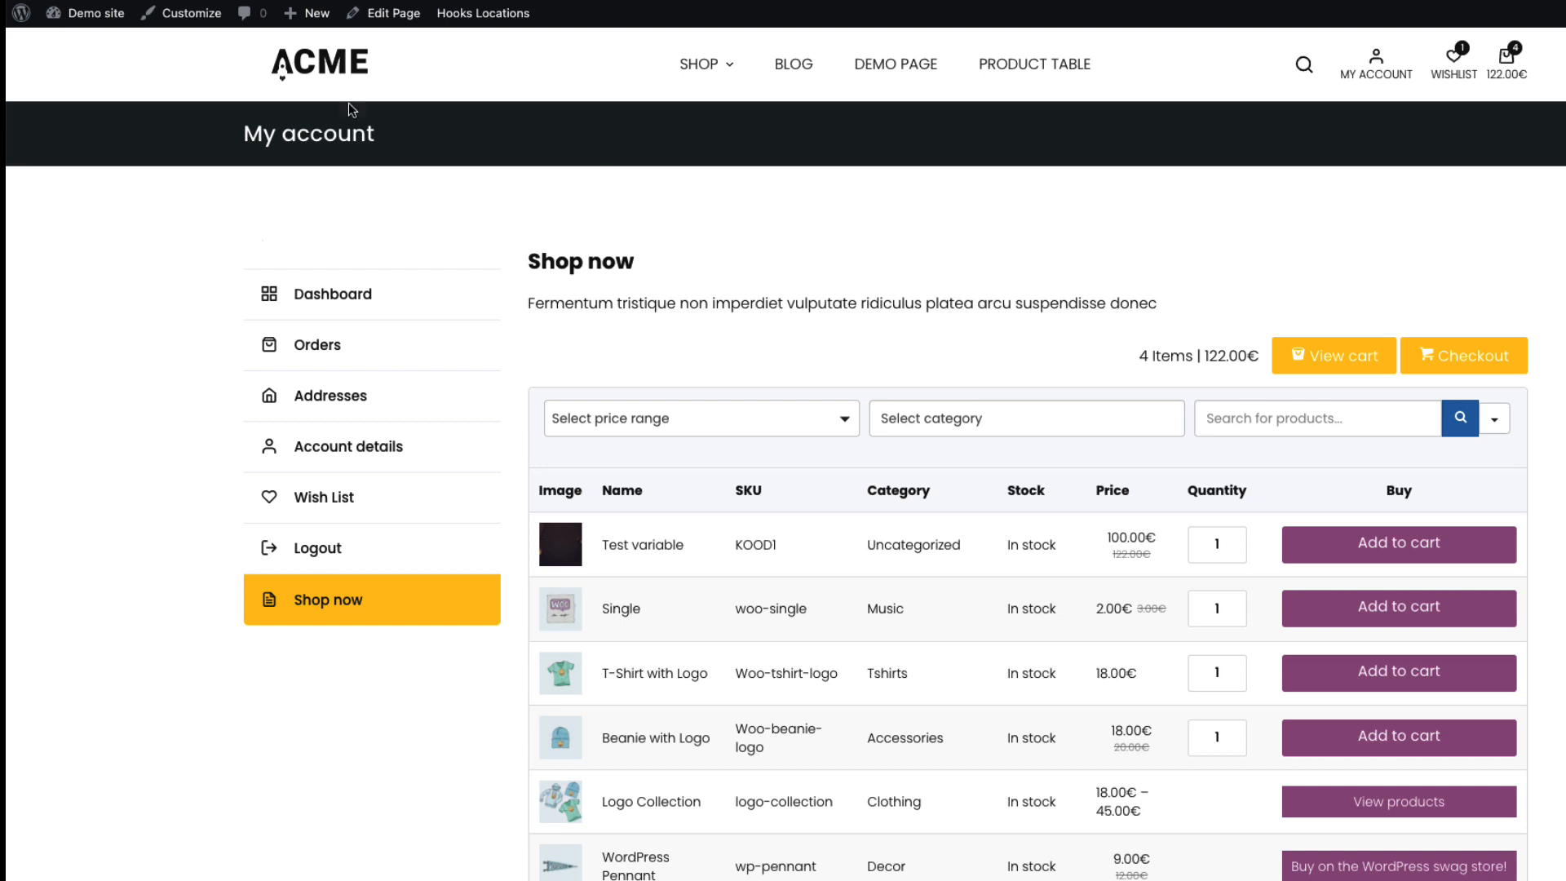
In the theme customizer's Additional CSS, remove the comment marks around the My Account navigation media queries and publish.
click(182, 17)
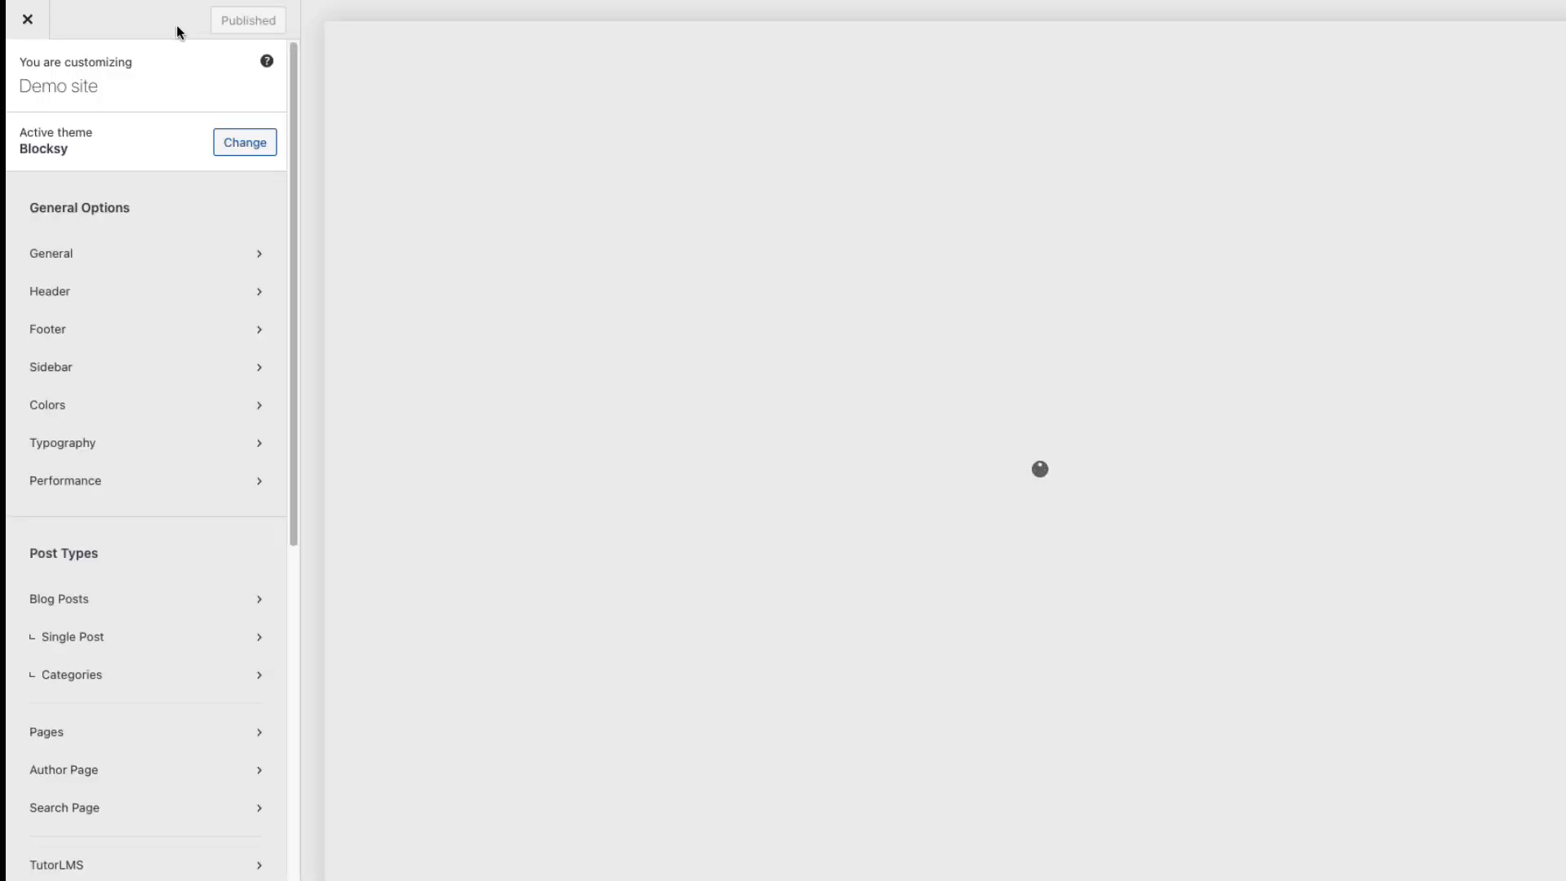
scroll(176, 496, down, 5)
scroll(176, 504, down, 2)
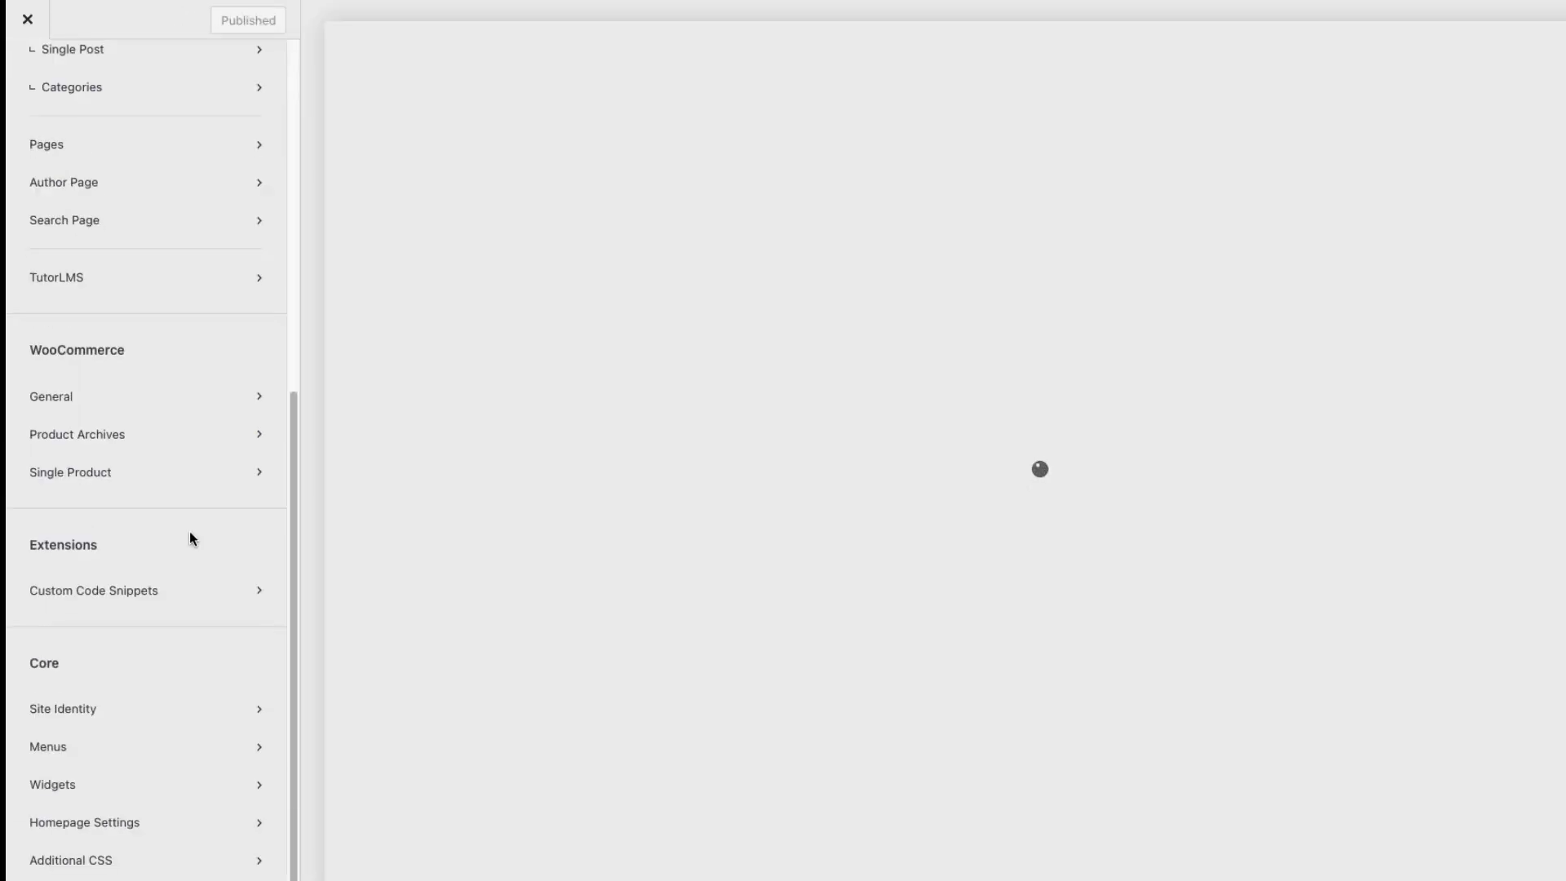
click(109, 861)
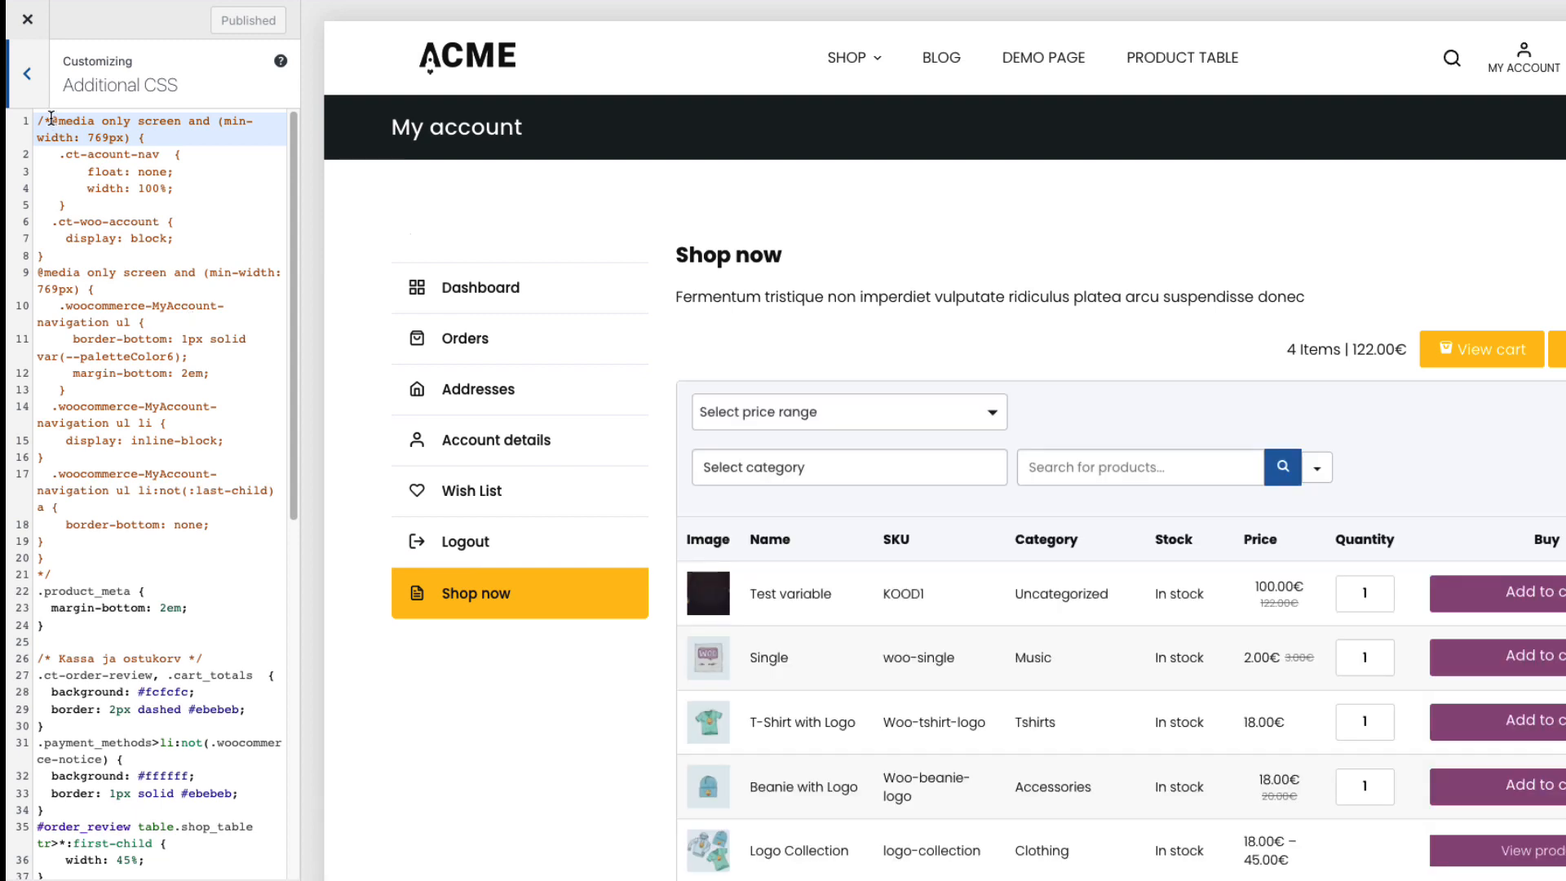
drag(51, 120, 34, 120)
key(BackSpace)
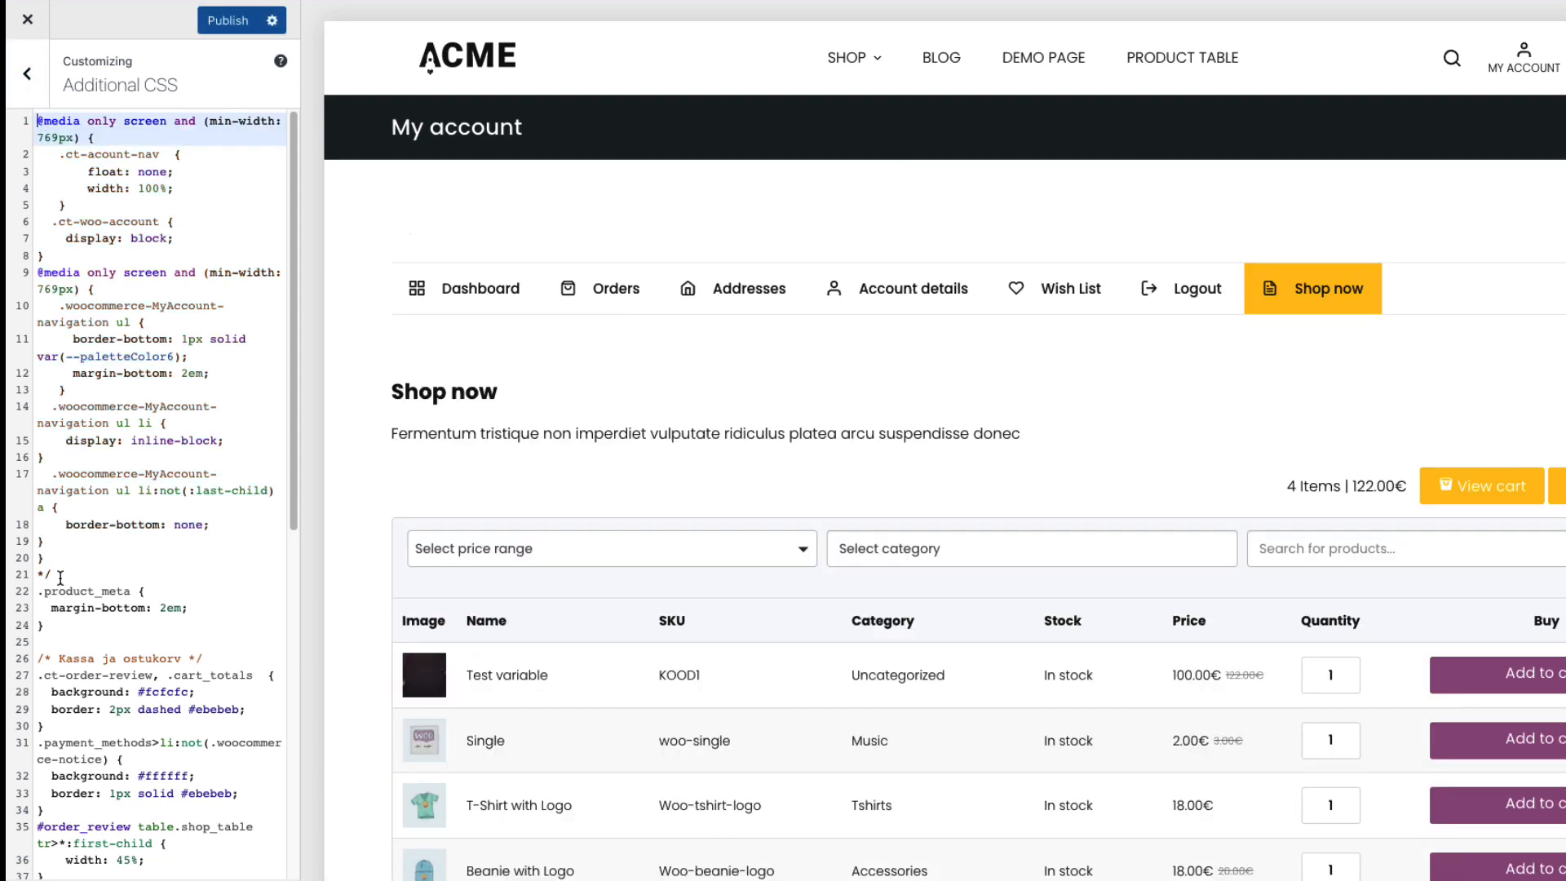
drag(59, 560, 51, 89)
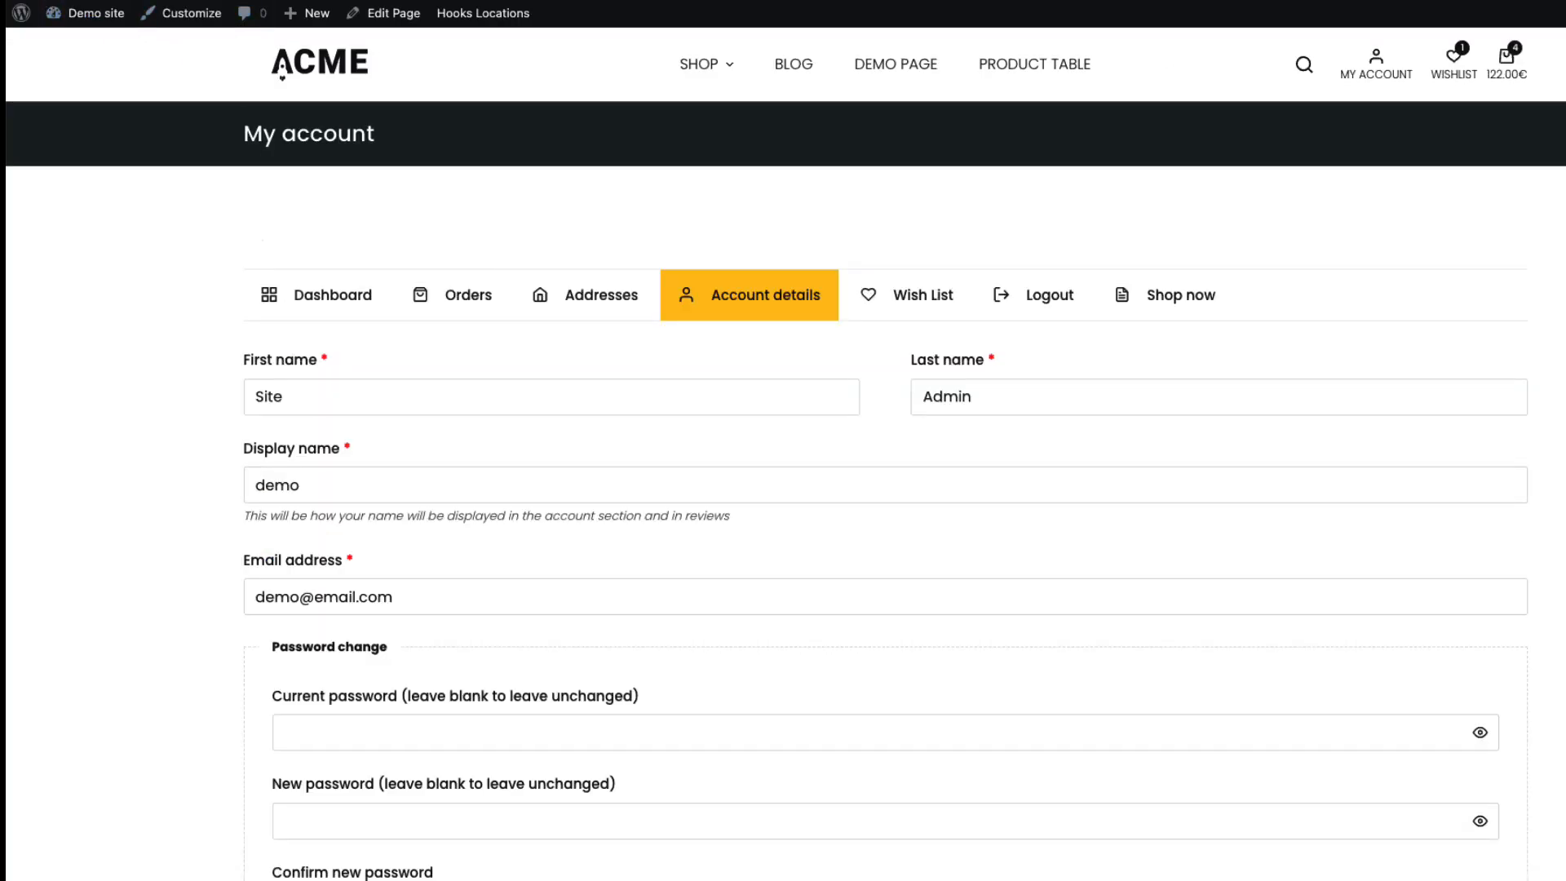
On the My Account page, open the Shop now tab and add T-Shirt with Logo and Beanie with Logo to the cart.
click(1138, 298)
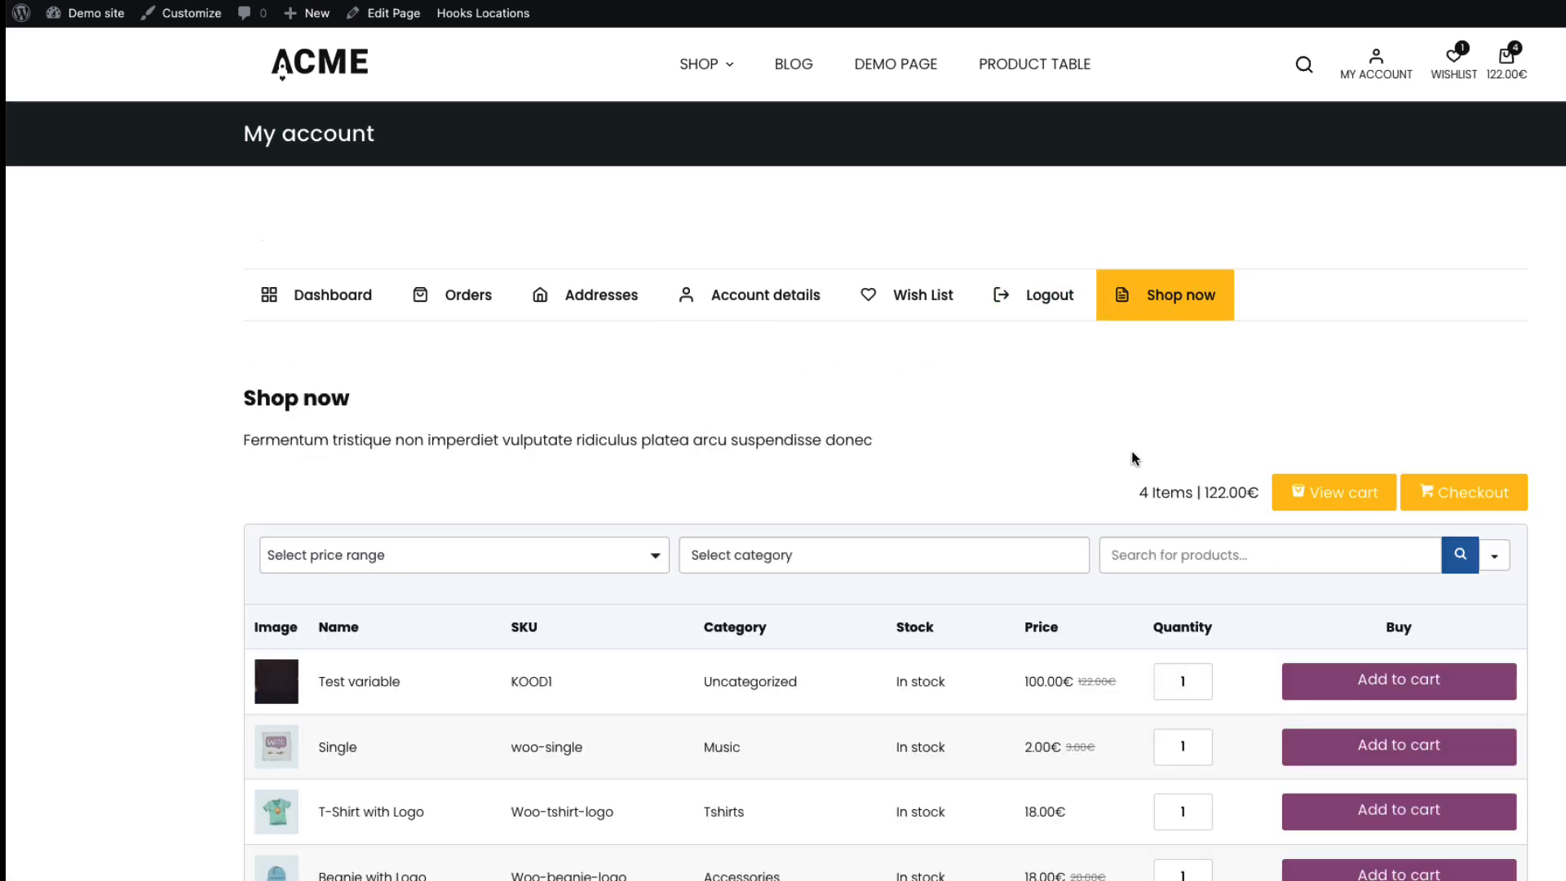
scroll(1132, 457, down, 3)
click(1410, 576)
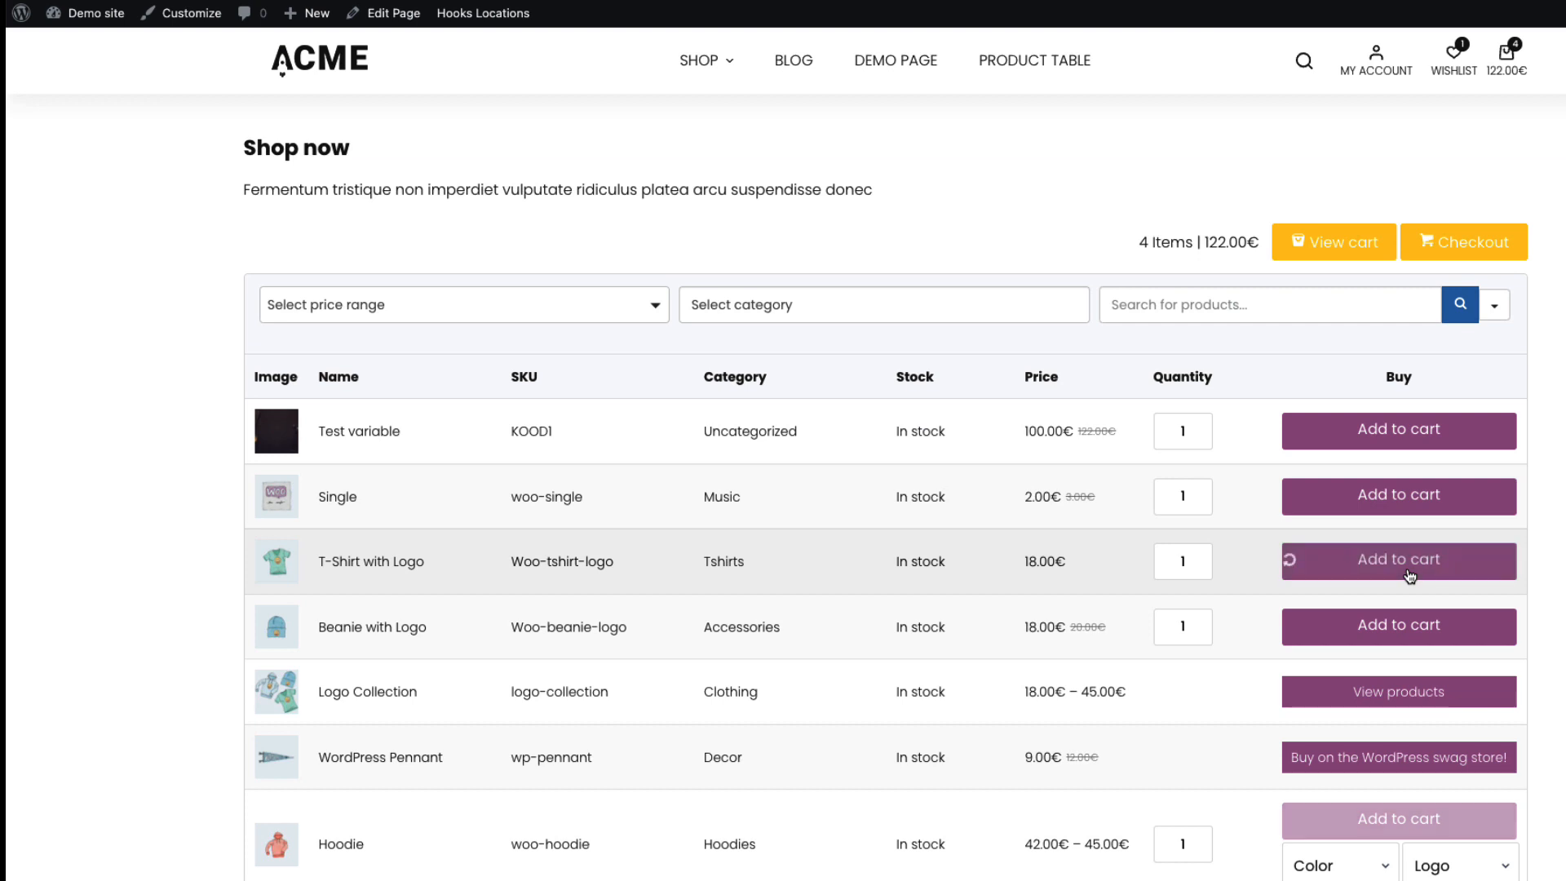
click(1360, 639)
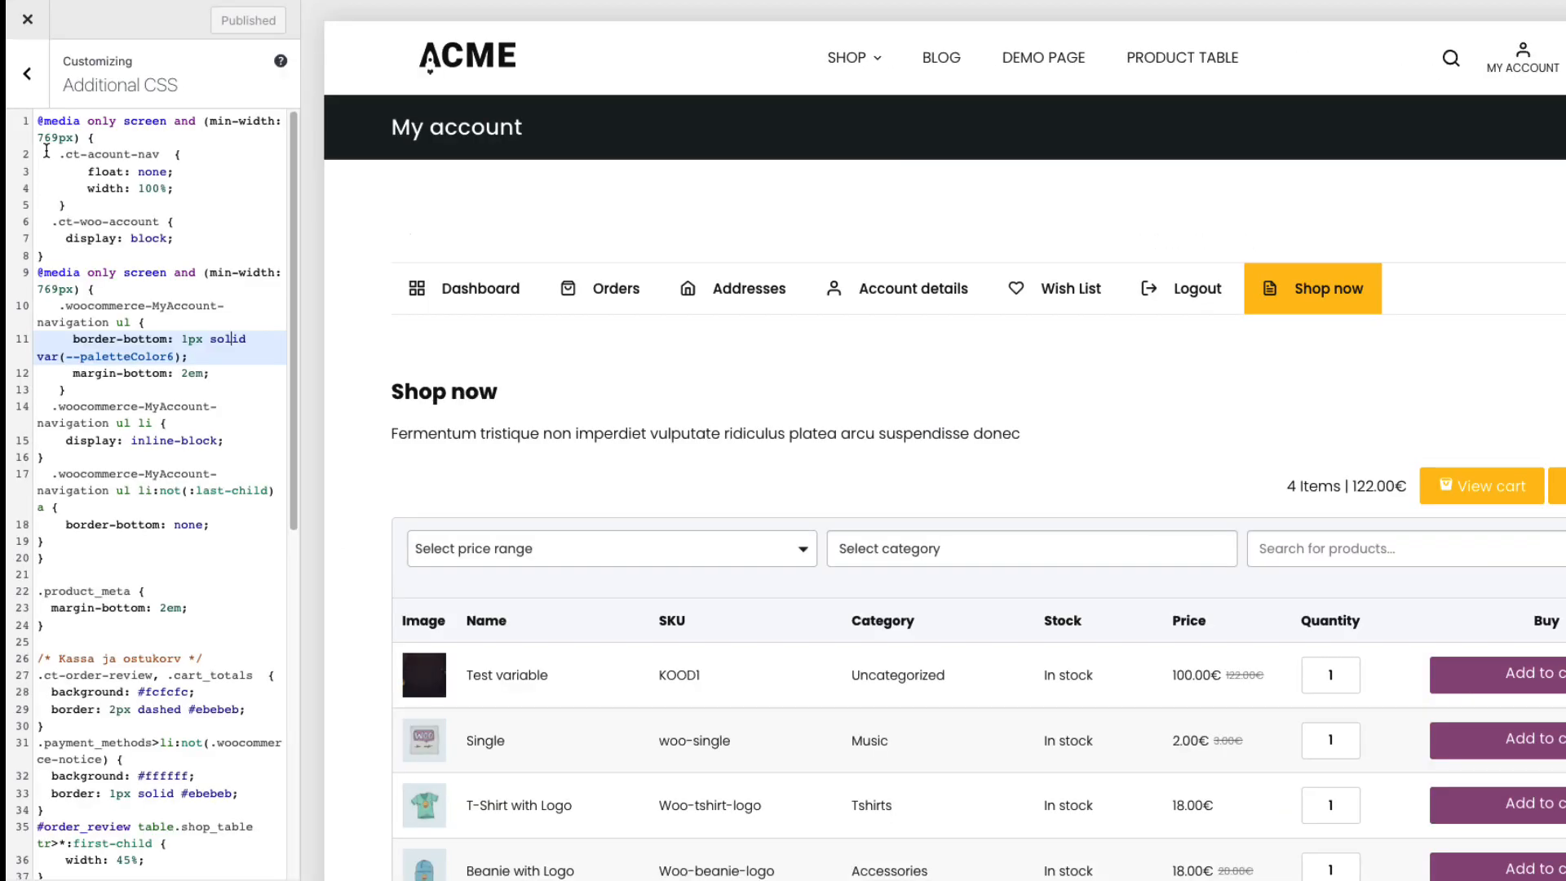
In Additional CSS, examine the .ct-acount-nav and .ct-woo-account rules in the first media query.
drag(60, 153, 195, 250)
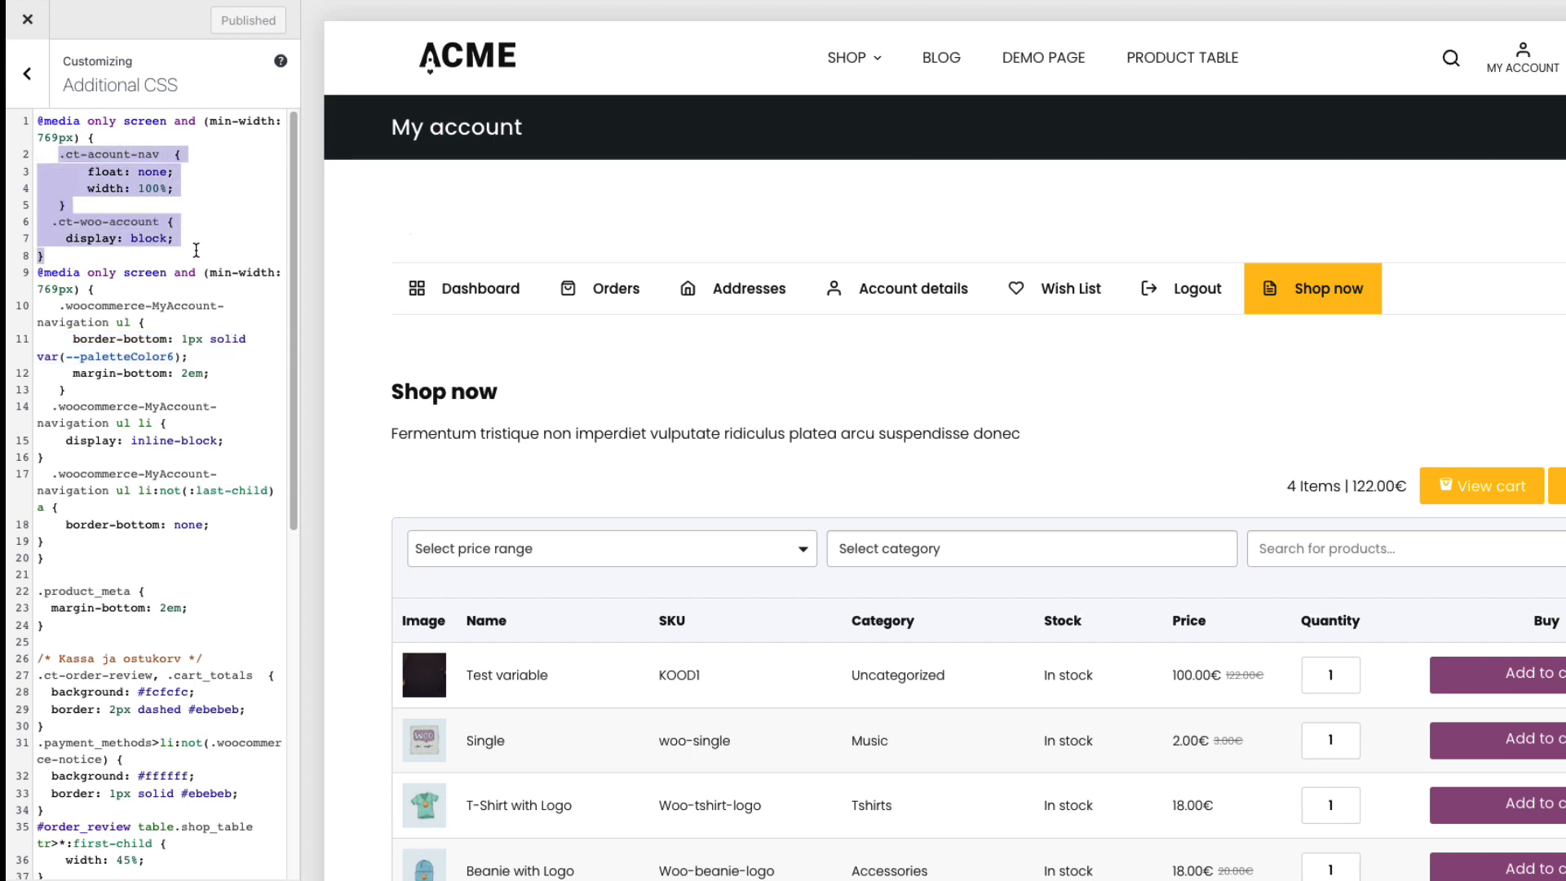
click(229, 181)
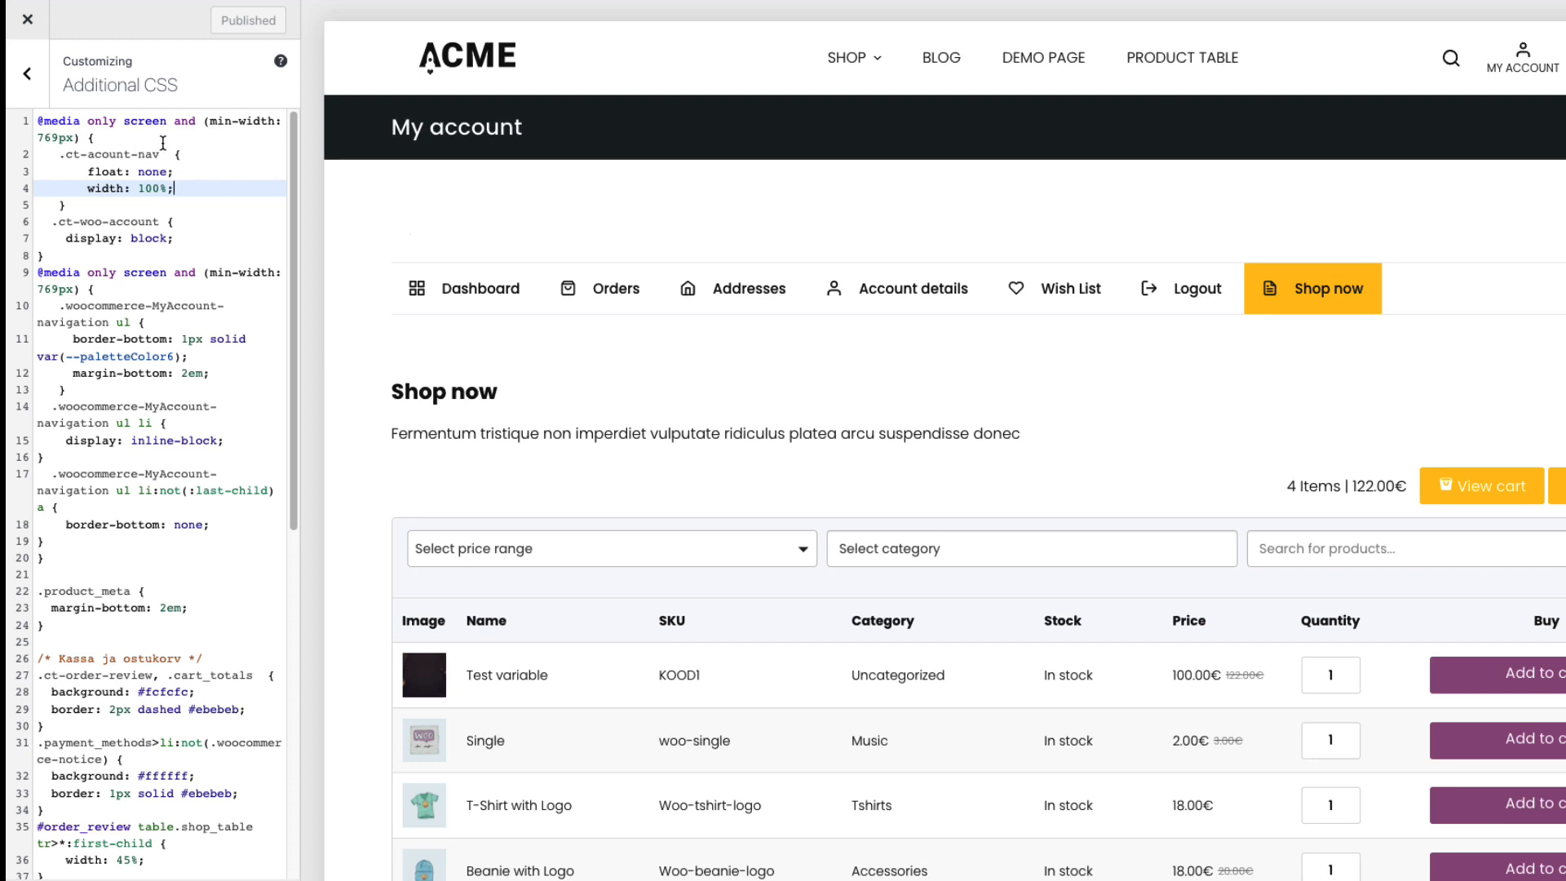
click(67, 256)
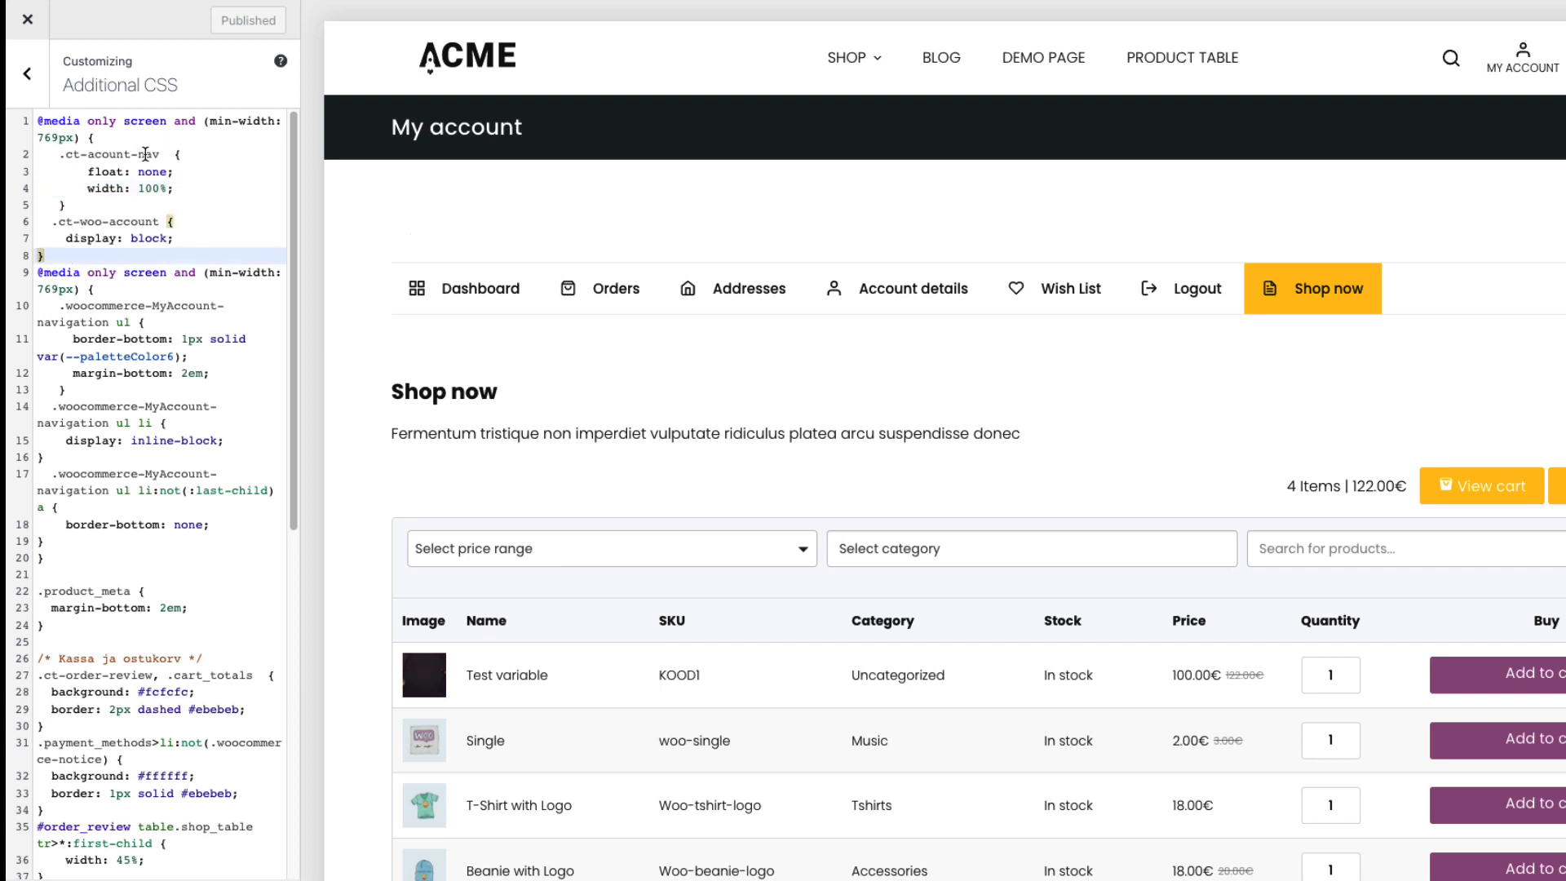
Insert the selectors ".woocommerce-account .woocommerce-MyAccount-content, .woocommerce-account .woocommerce-MyAccount-navigation" at the start of the first media query.
click(103, 138)
key(Return)
key(Return)
text(.woocommerce-account .woocommerce-MyAccount-content, .woocommerce-account .woocommerce-MyAccount-navigation)
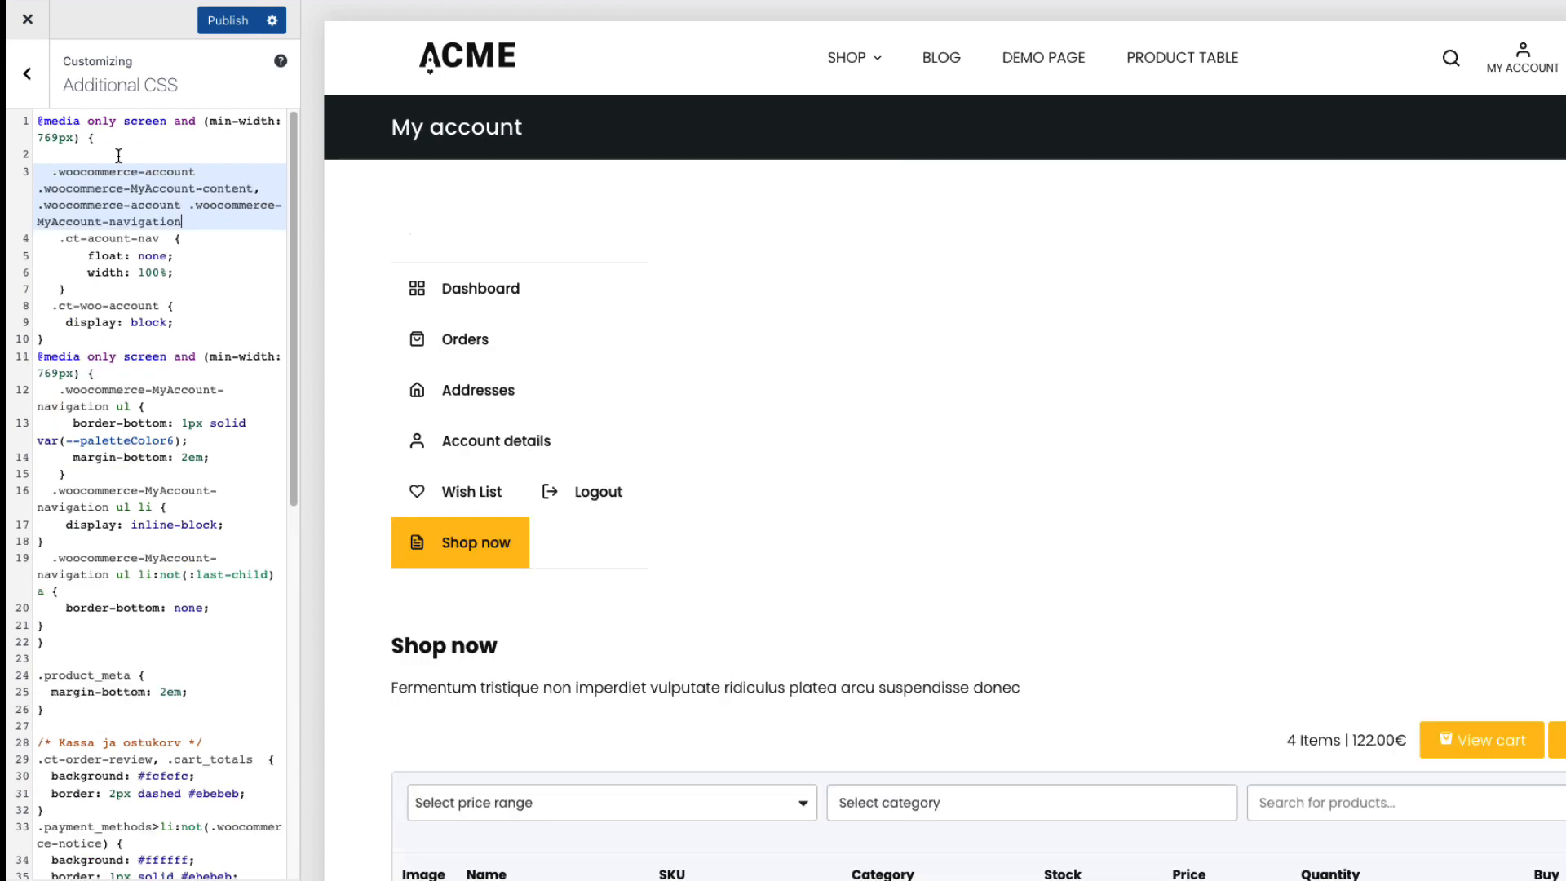
Remove the inserted WooCommerce account selectors from the first media query and publish the Additional CSS.
drag(200, 222, 38, 155)
key(BackSpace)
key(BackSpace)
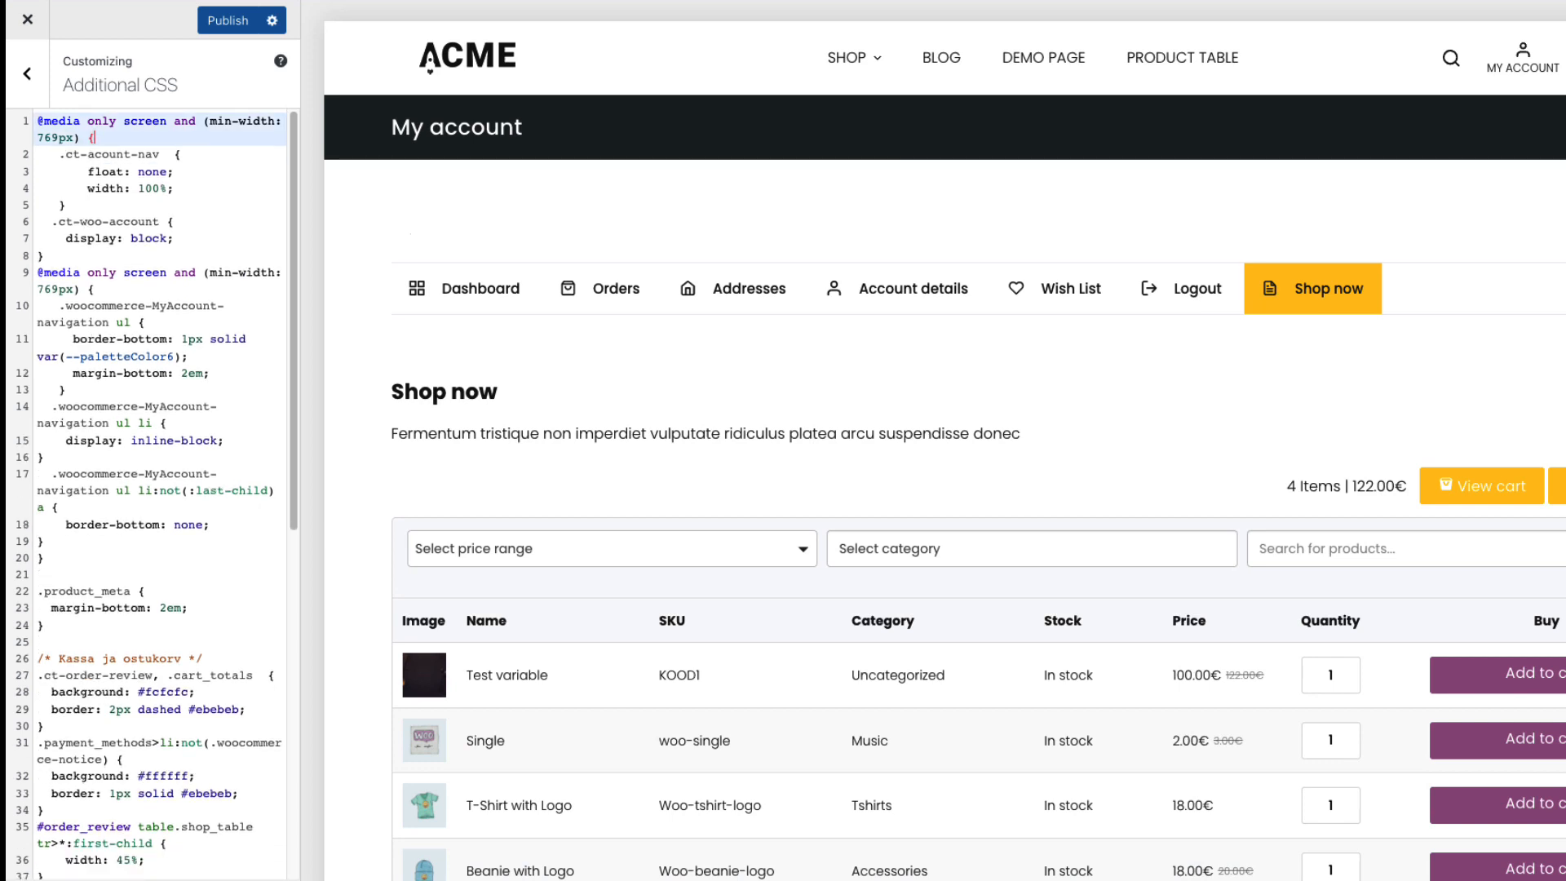
click(218, 20)
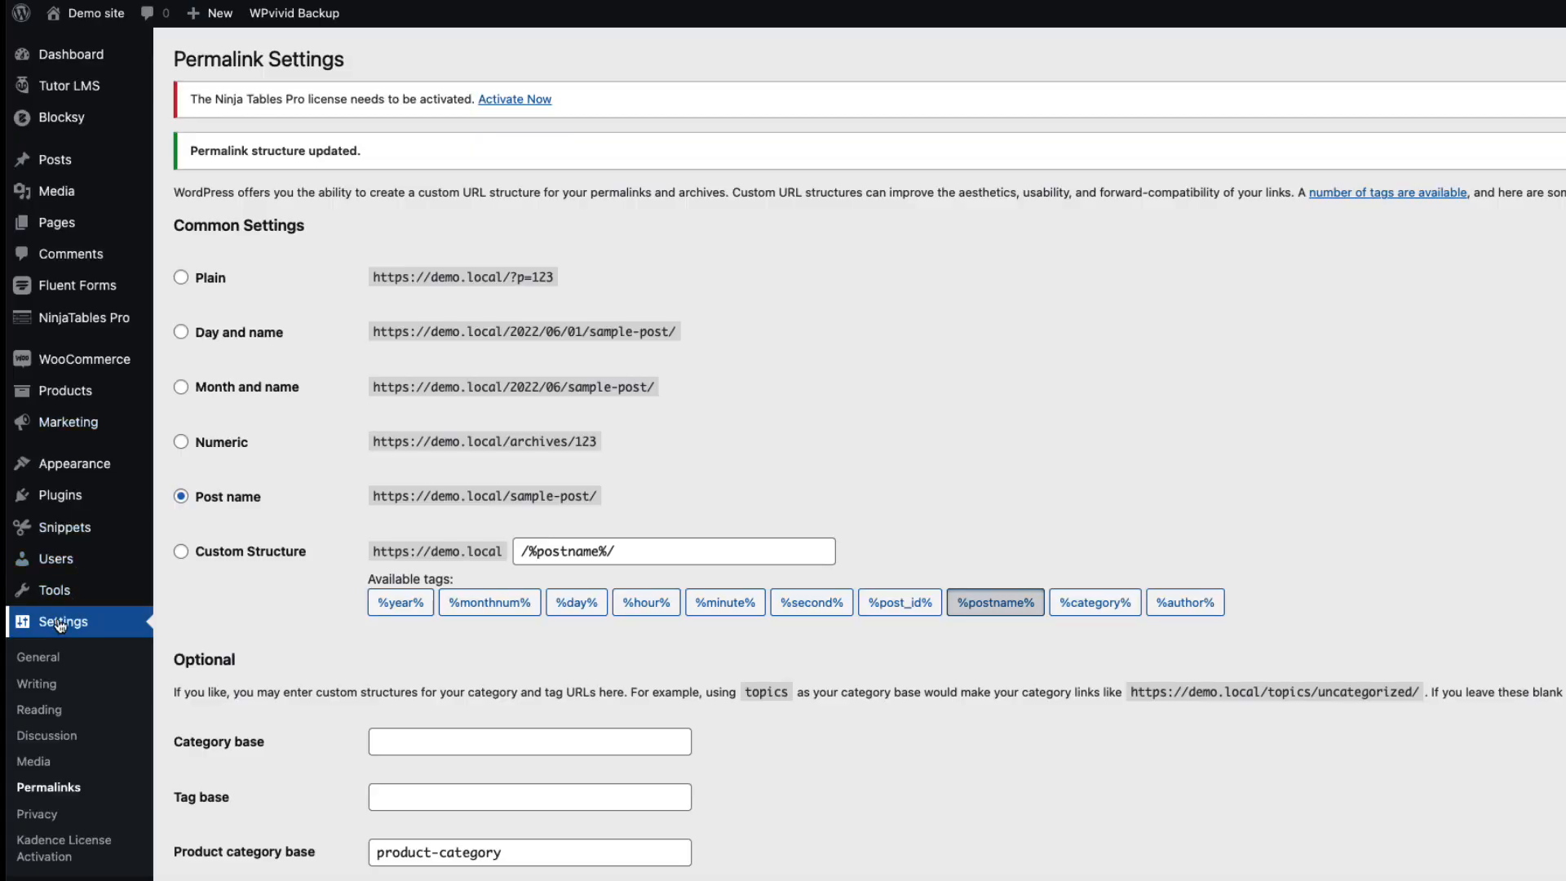
Open the Custom tab snippet for editing from the Snippets list.
mouse_move(85, 520)
click(169, 539)
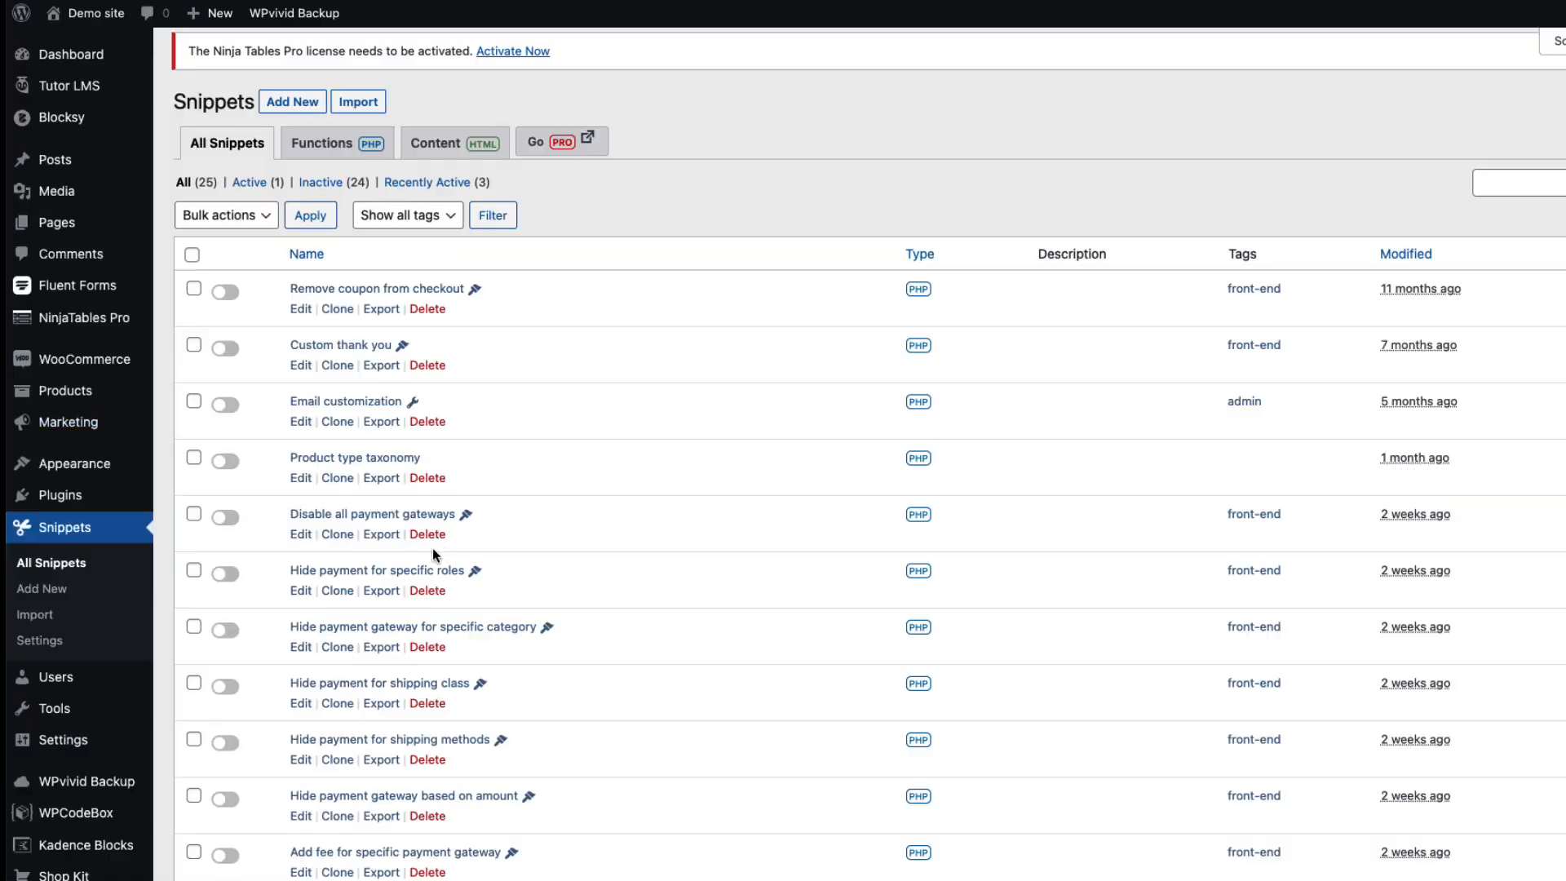
scroll(489, 571, down, 10)
click(338, 764)
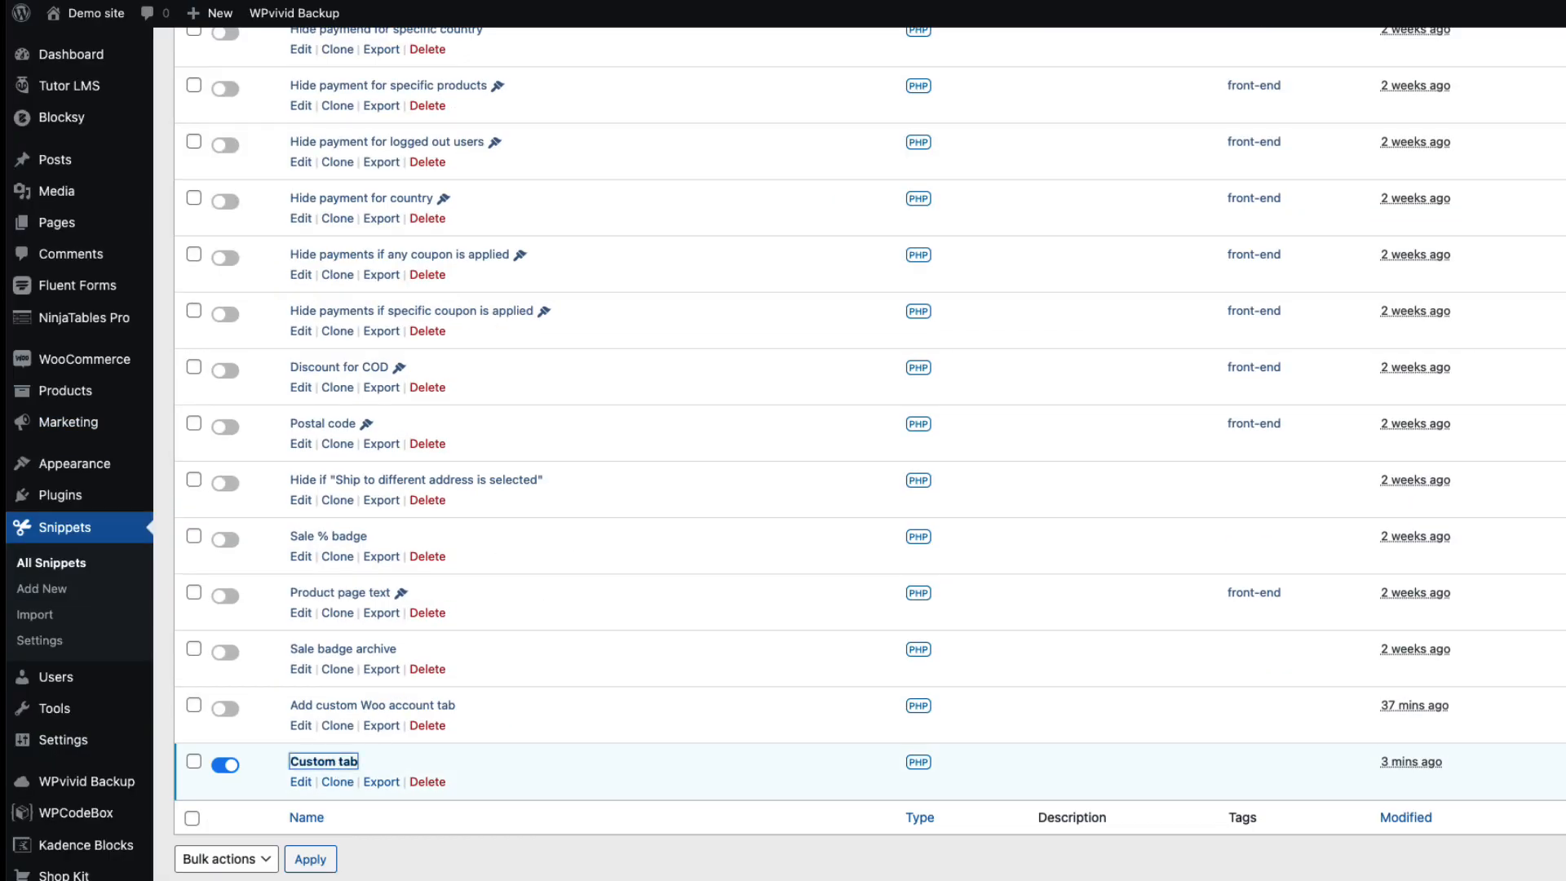
scroll(593, 579, down, 5)
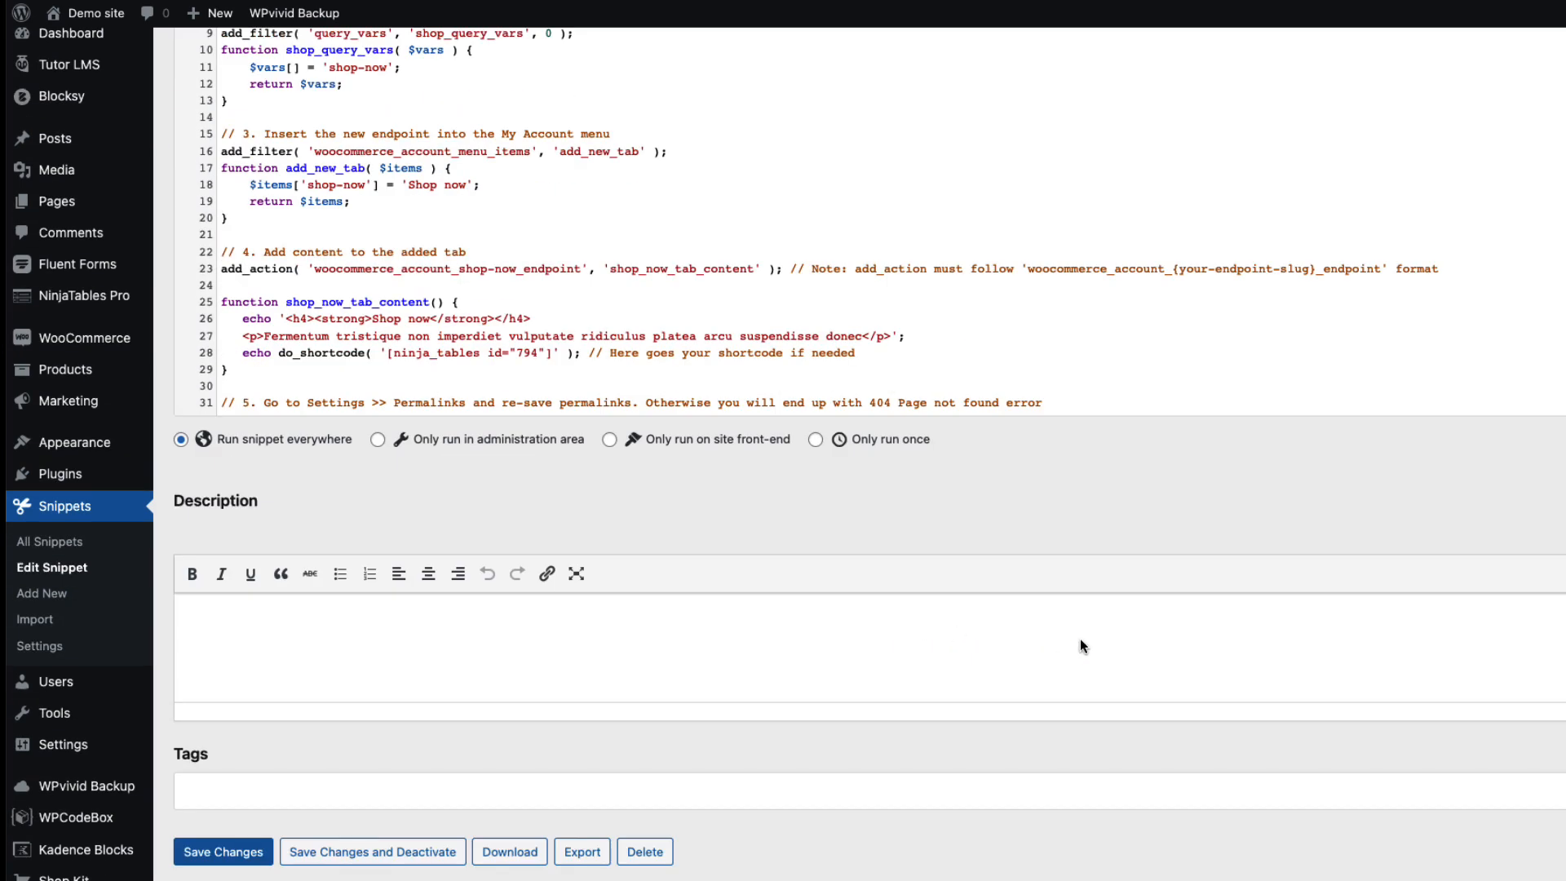
Append the "Reorder Woocommerce my account tabs?" code with the change_my_account_menu_order function and its add_filter call after the permalinks comment.
click(1072, 397)
key(Return)
key(Return)
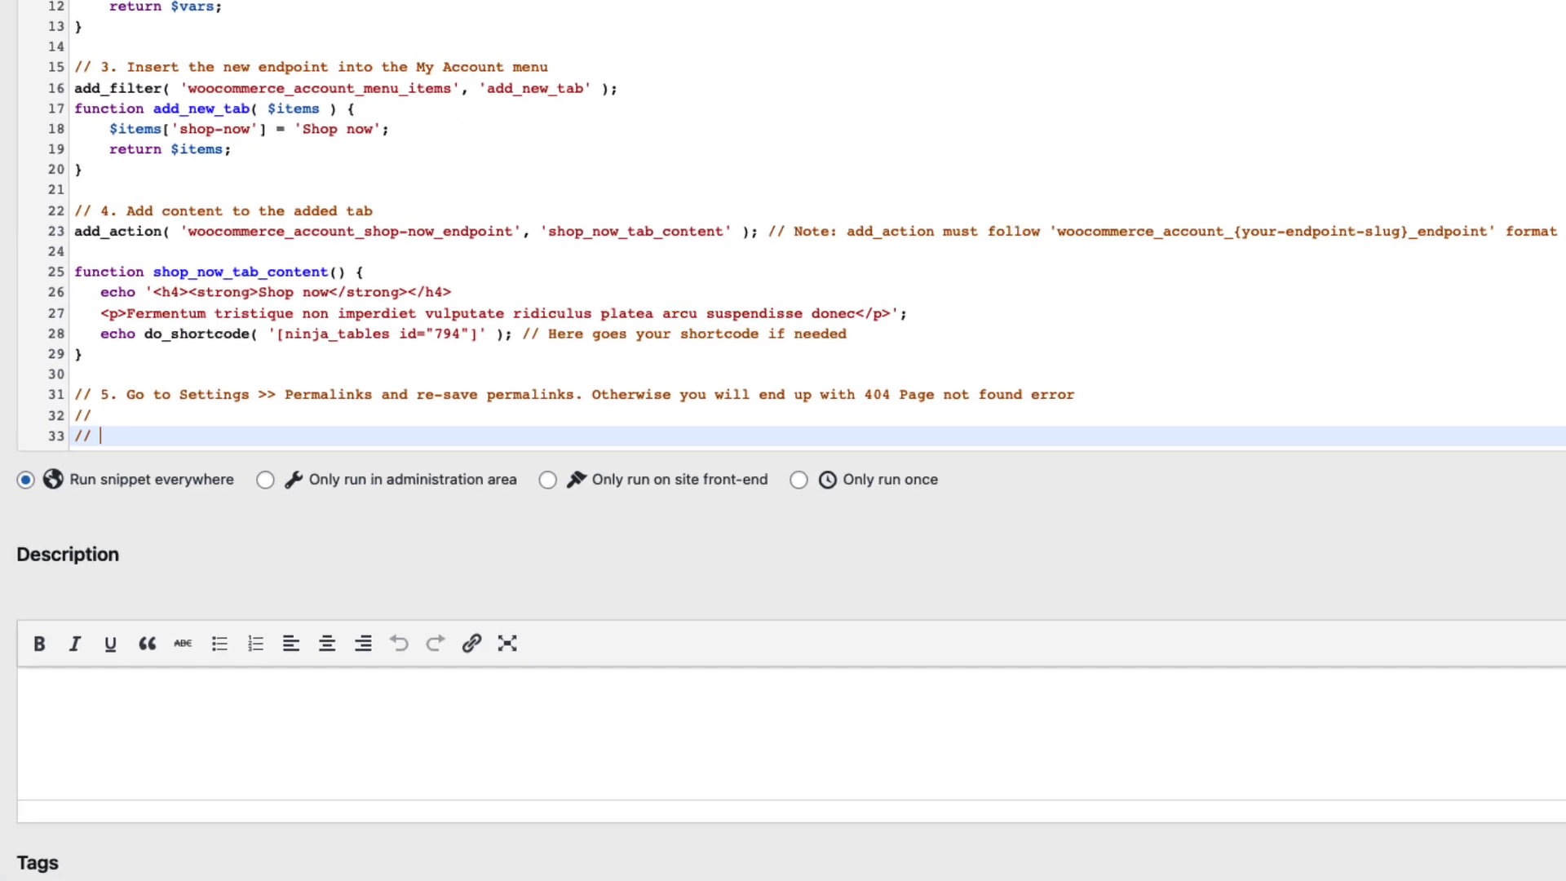
key(ctrl+v)
click(436, 442)
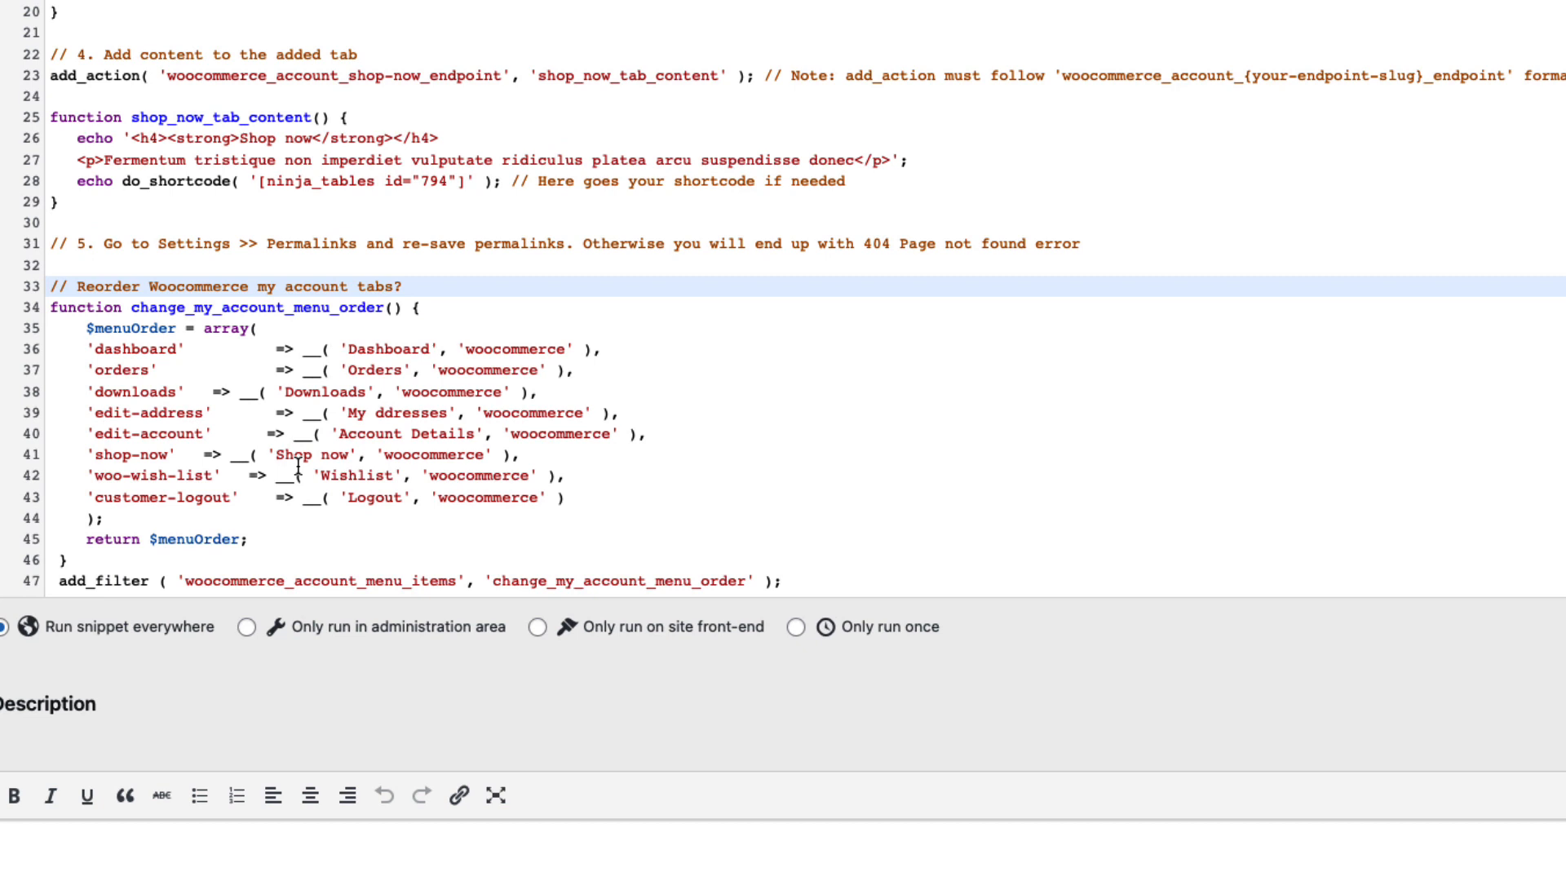
Examine the 'dashboard' entry in the $menuOrder array, and check the endpoint slug in the Orders tab's address on the My Account page.
drag(87, 349, 634, 353)
click(183, 349)
drag(177, 350, 96, 354)
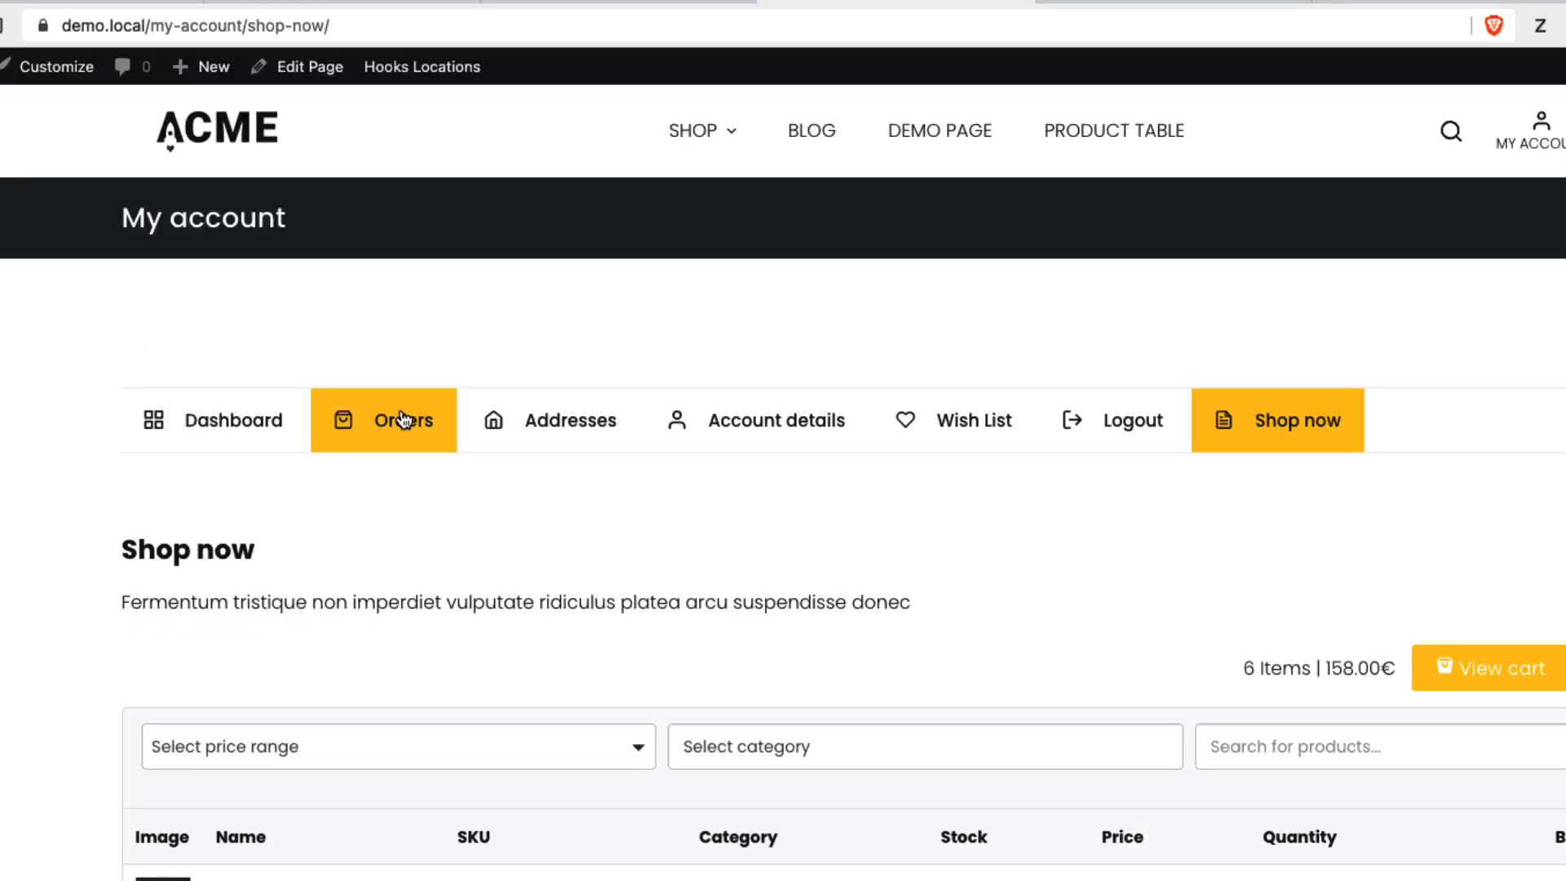
click(404, 419)
drag(315, 25, 241, 36)
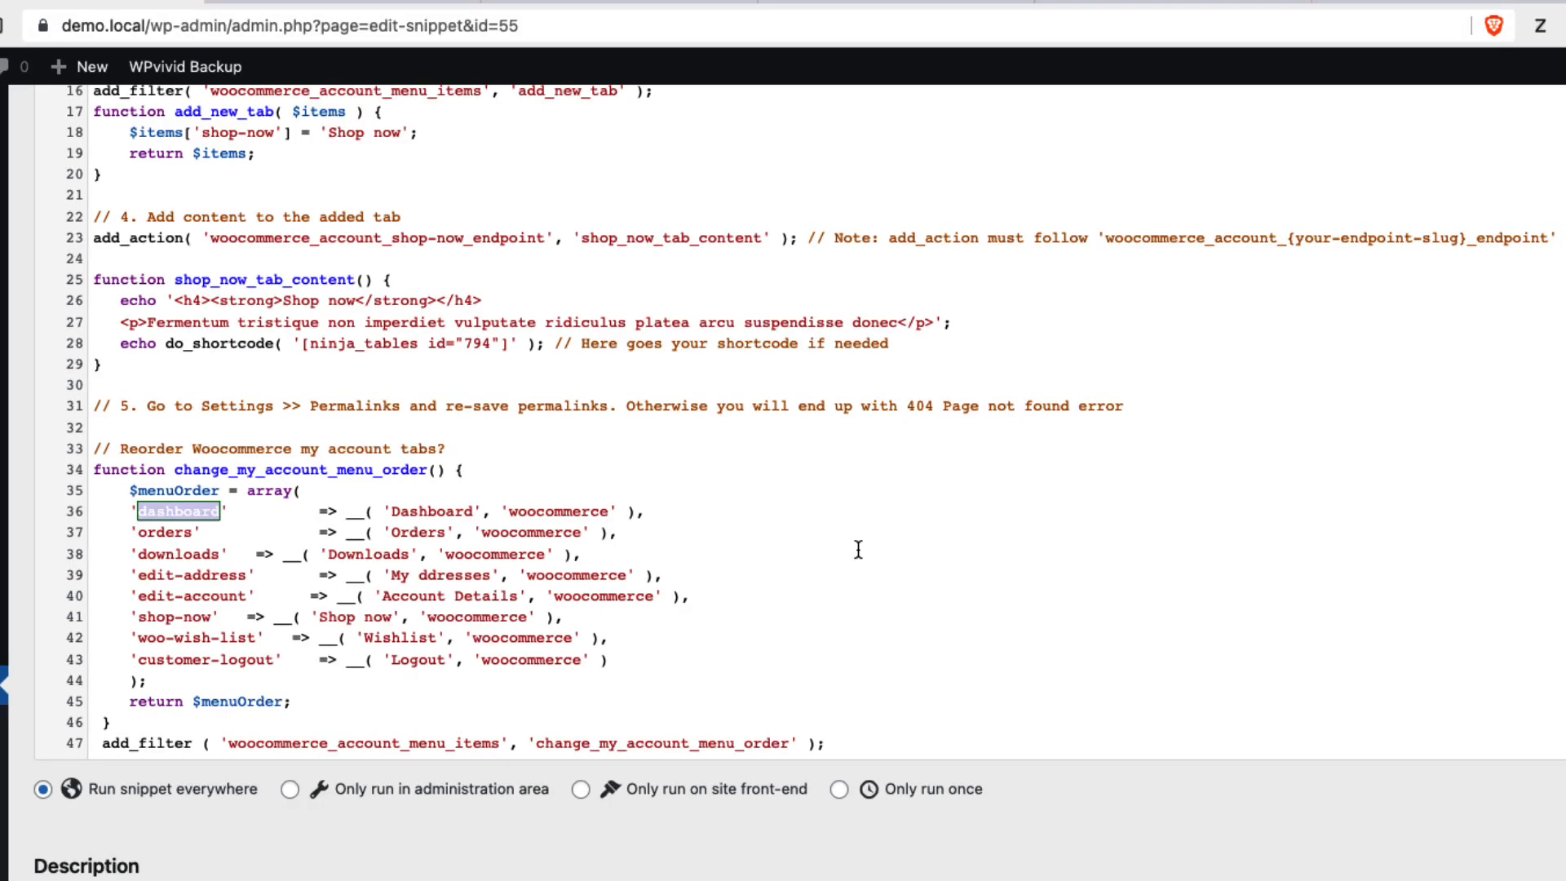
Back in the snippet, examine the 'shop-now' and 'woo-wish-list' entries of the $menuOrder array.
click(859, 551)
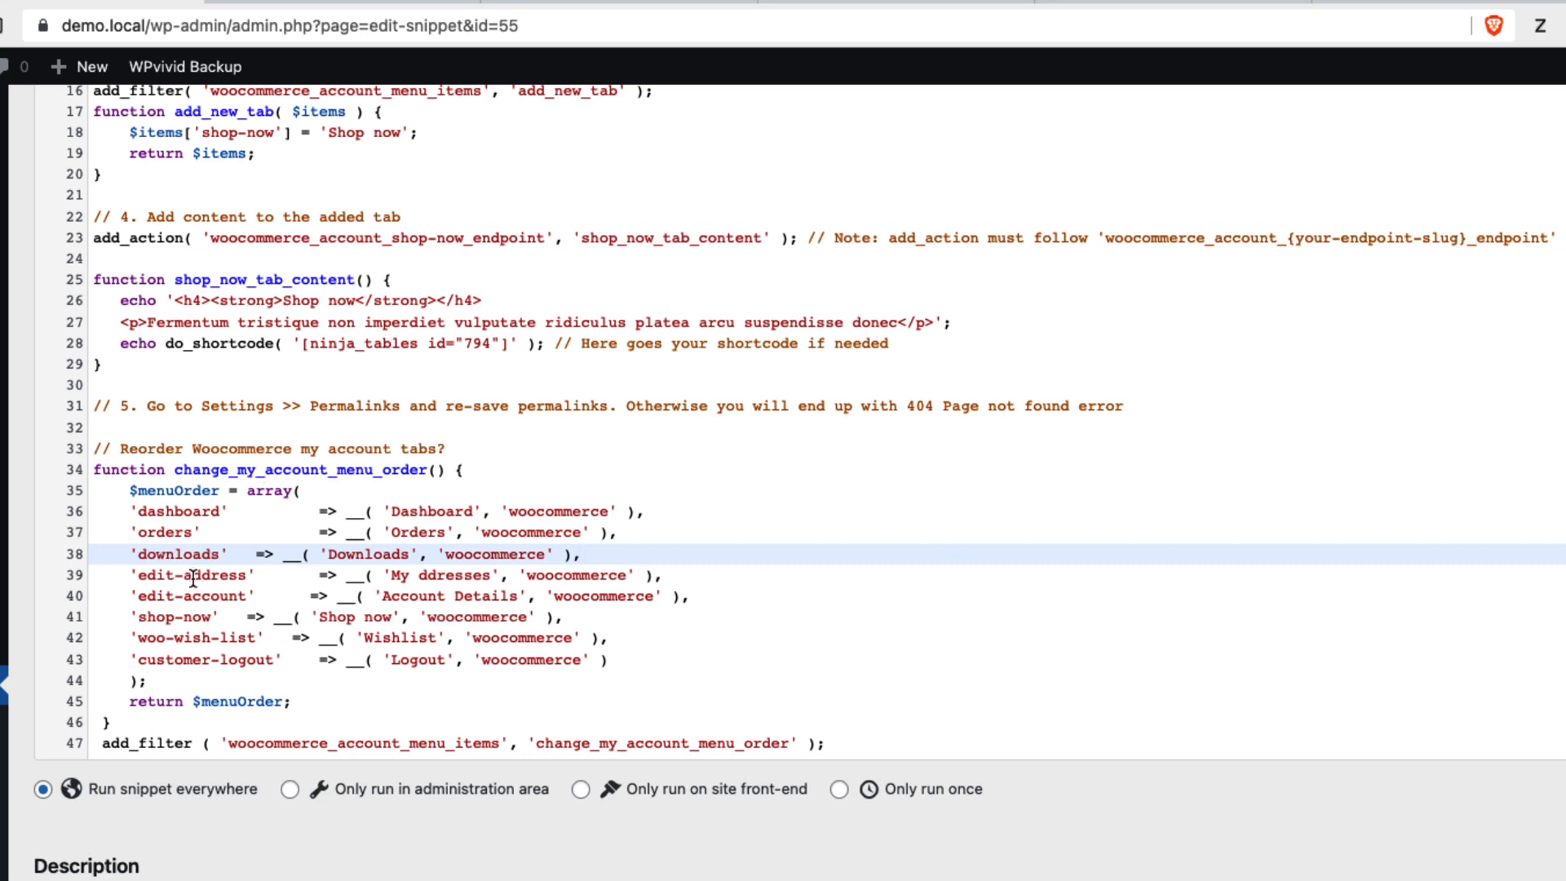
drag(571, 617, 126, 618)
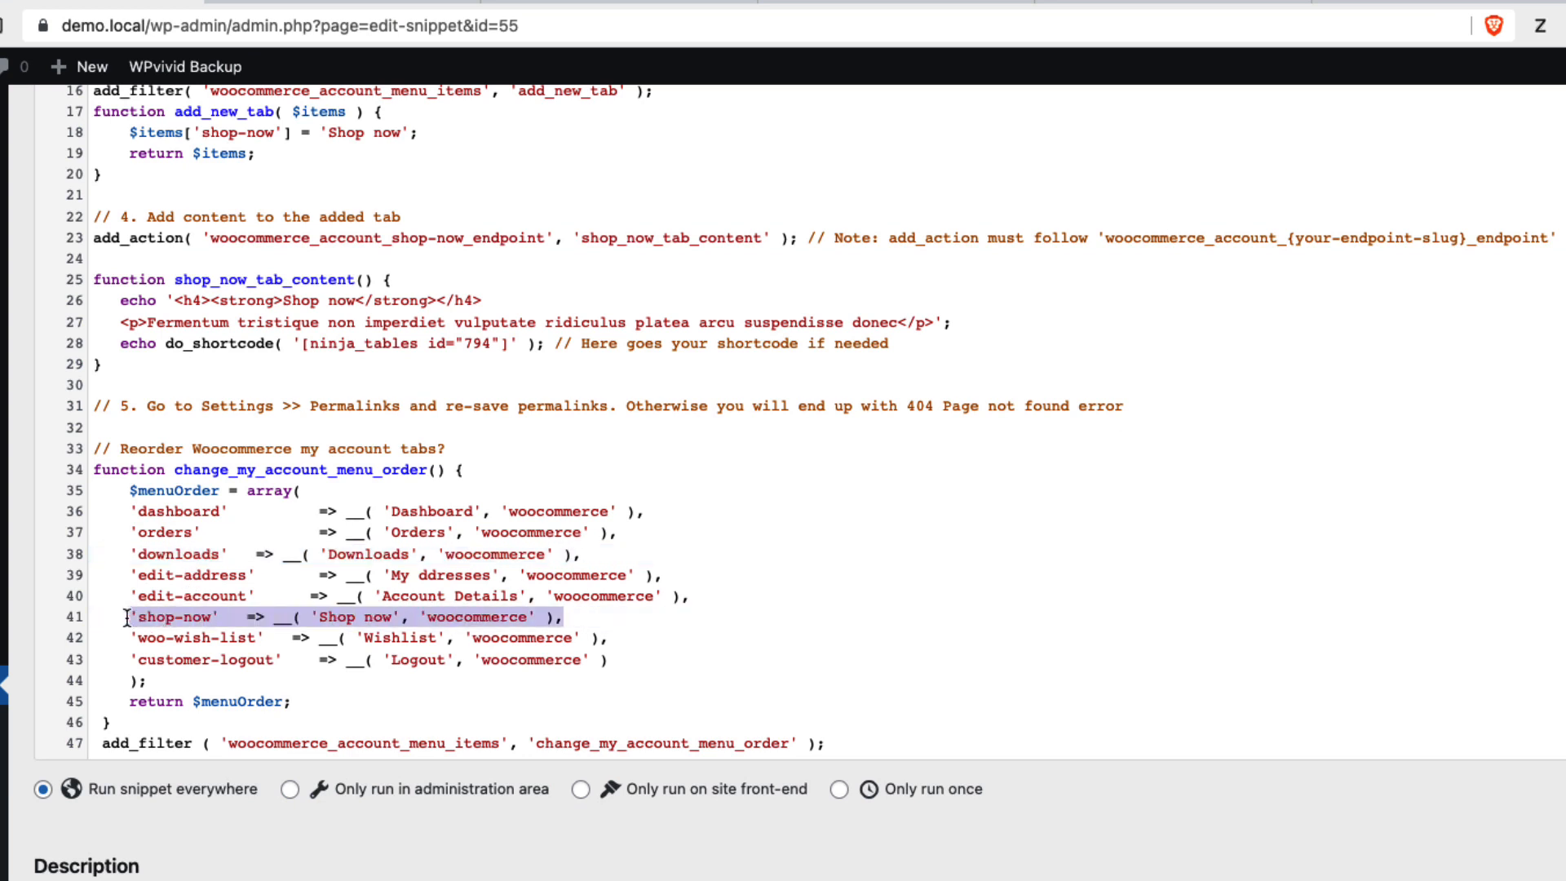
click(912, 563)
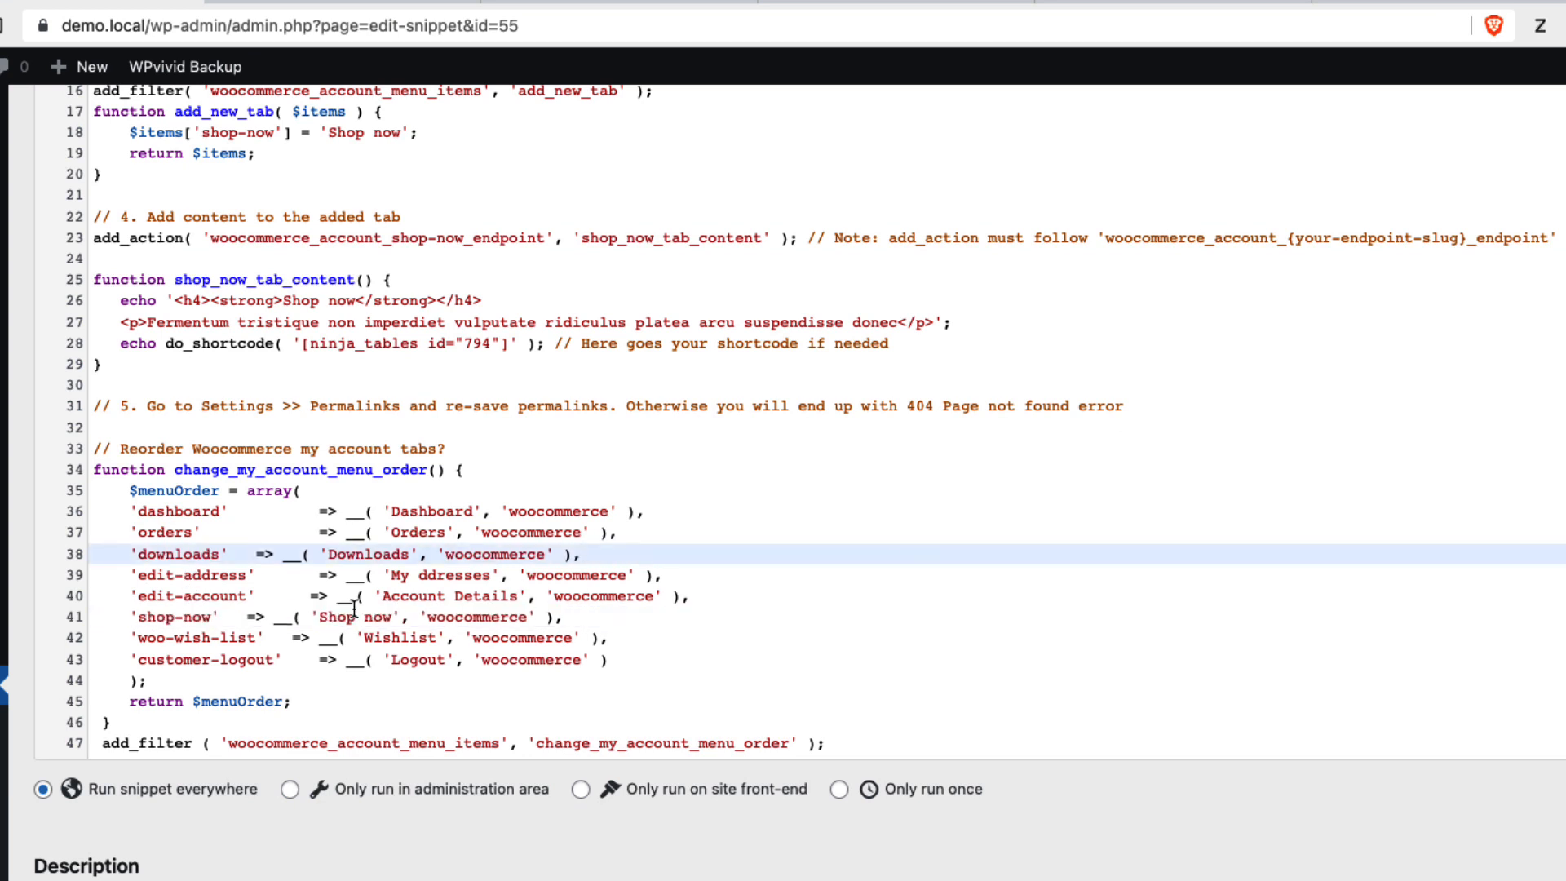
click(325, 615)
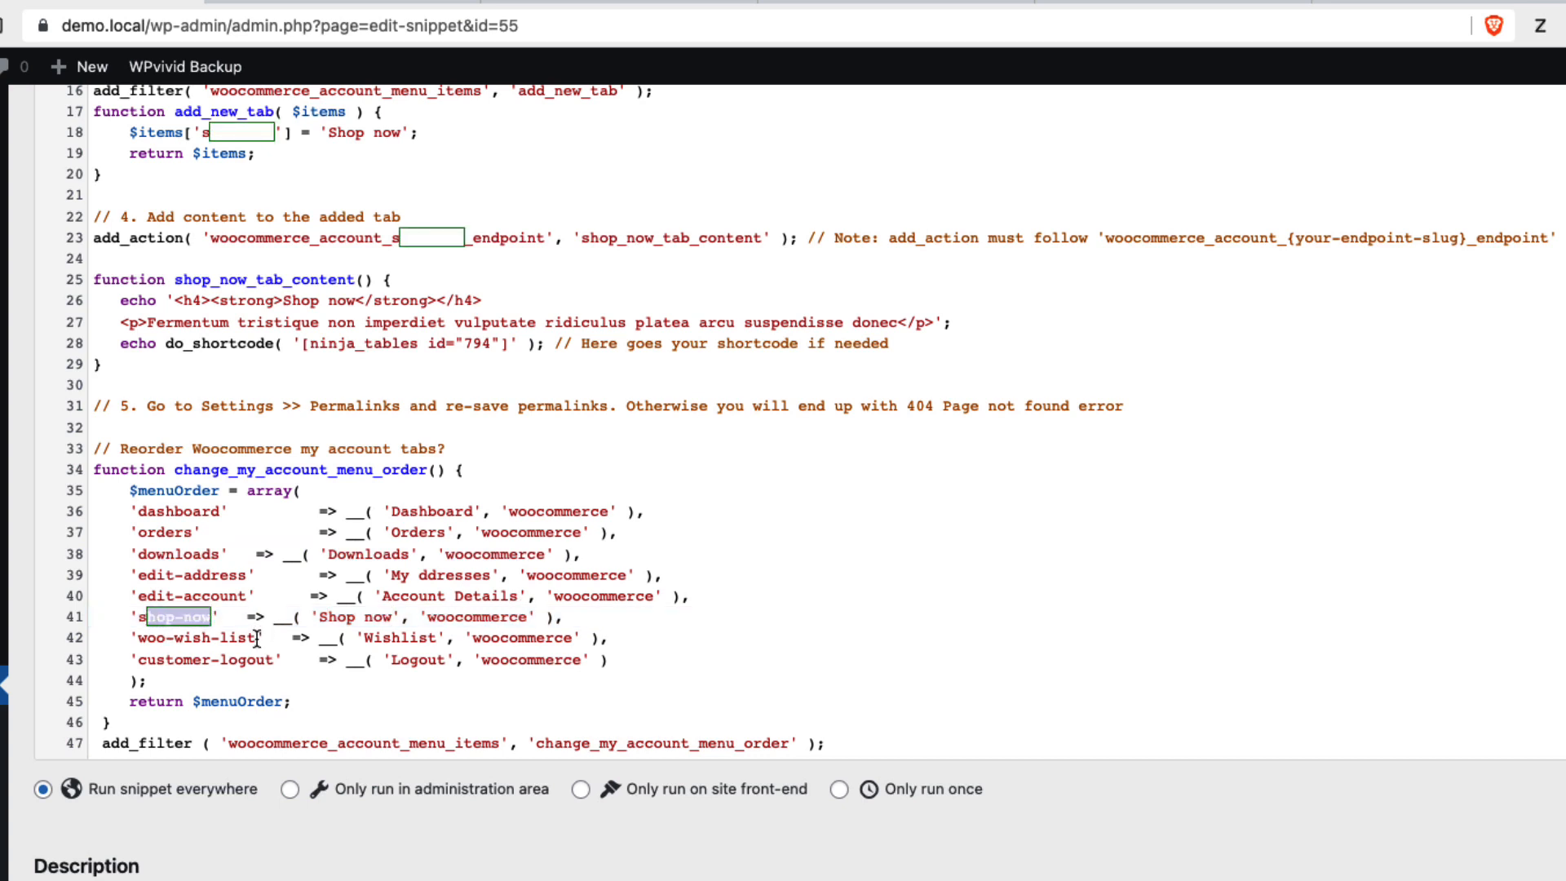
drag(257, 639, 147, 639)
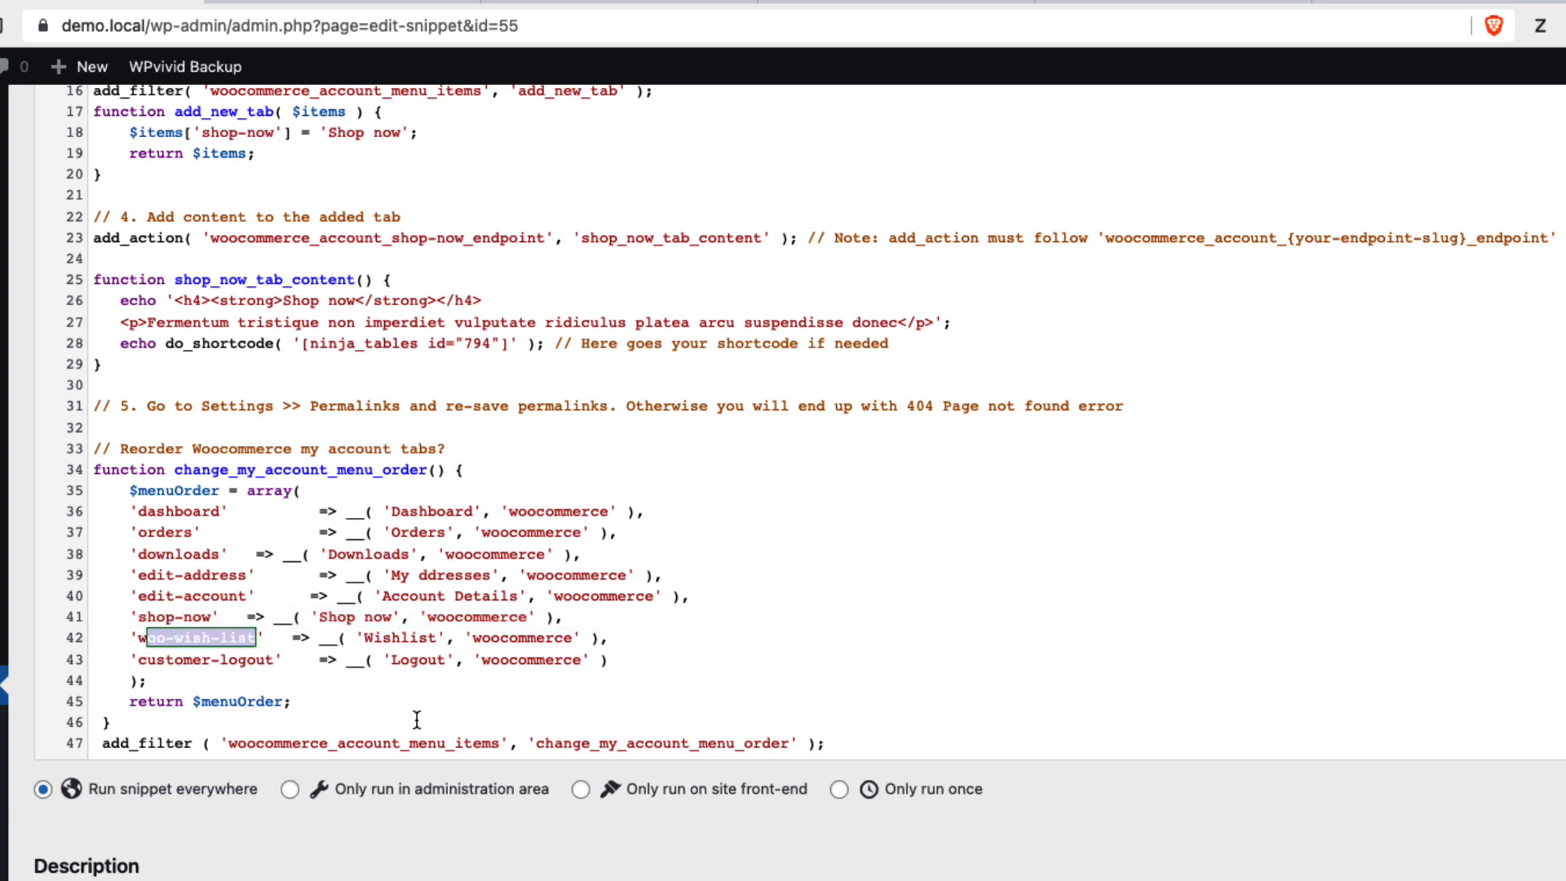
scroll(432, 717, down, 3)
scroll(433, 716, down, 1)
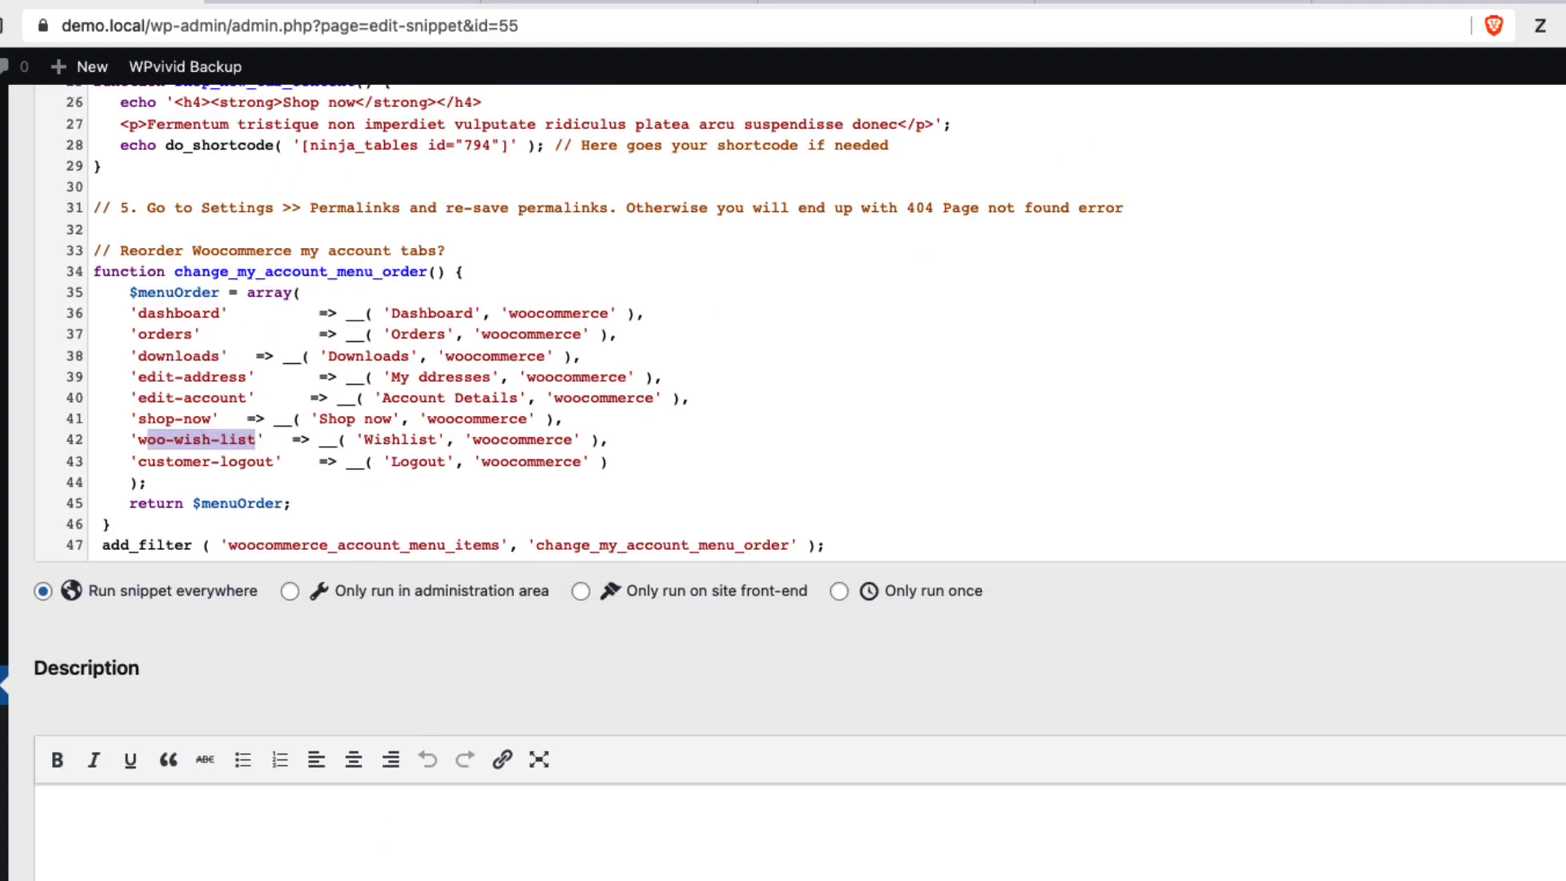